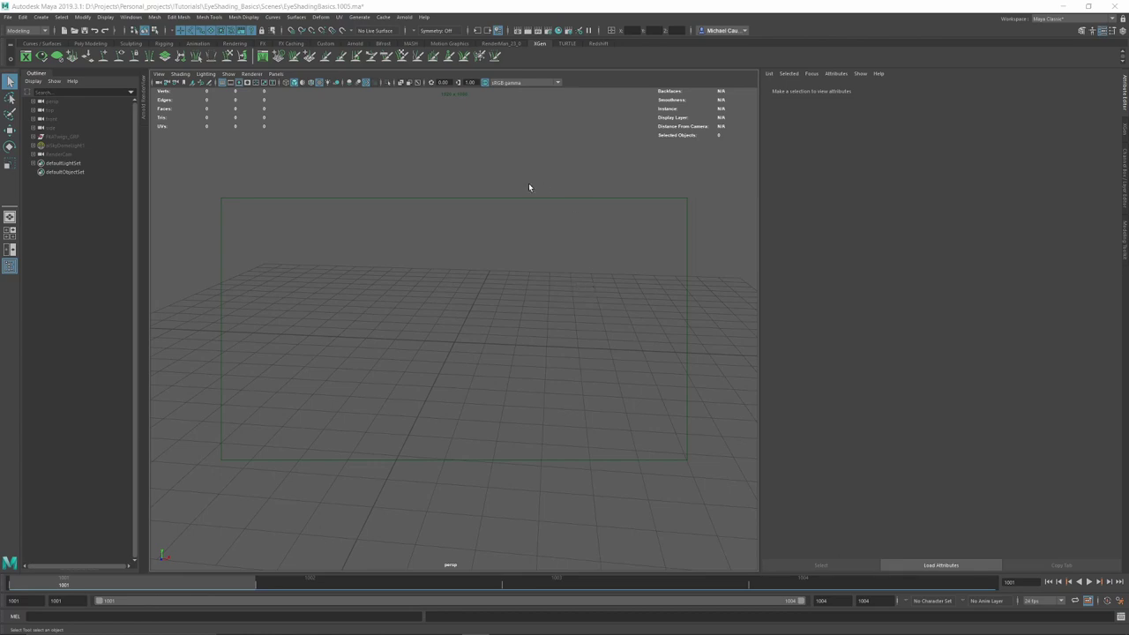
- Create a polygon cube at the origin and frame it, leaving it deselected
{"action": "left_click_drag", "start_coordinate": [516, 258], "coordinate": [495, 281], "text": "alt"}
{"action": "right_click_drag", "start_coordinate": [449, 330], "coordinate": [445, 344], "text": "shift"}
{"action": "key", "text": "f"}
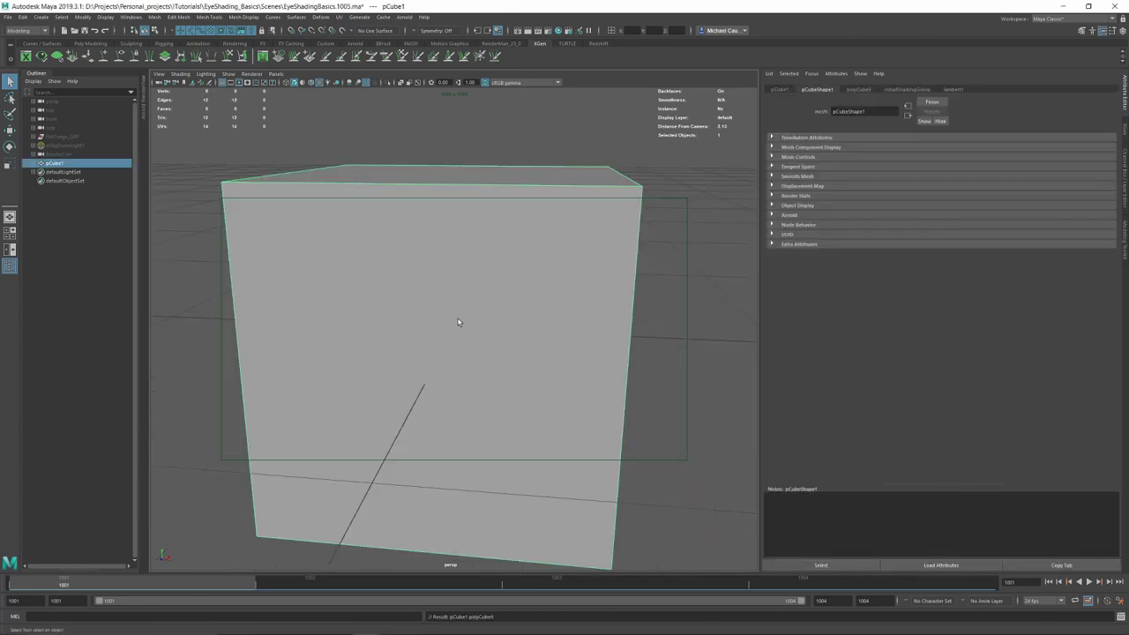
{"action": "left_click_drag", "start_coordinate": [460, 323], "coordinate": [504, 323], "text": "alt"}
{"action": "right_click_drag", "start_coordinate": [505, 322], "coordinate": [312, 241], "text": "alt"}
{"action": "left_click_drag", "start_coordinate": [486, 359], "coordinate": [486, 353], "text": "alt"}
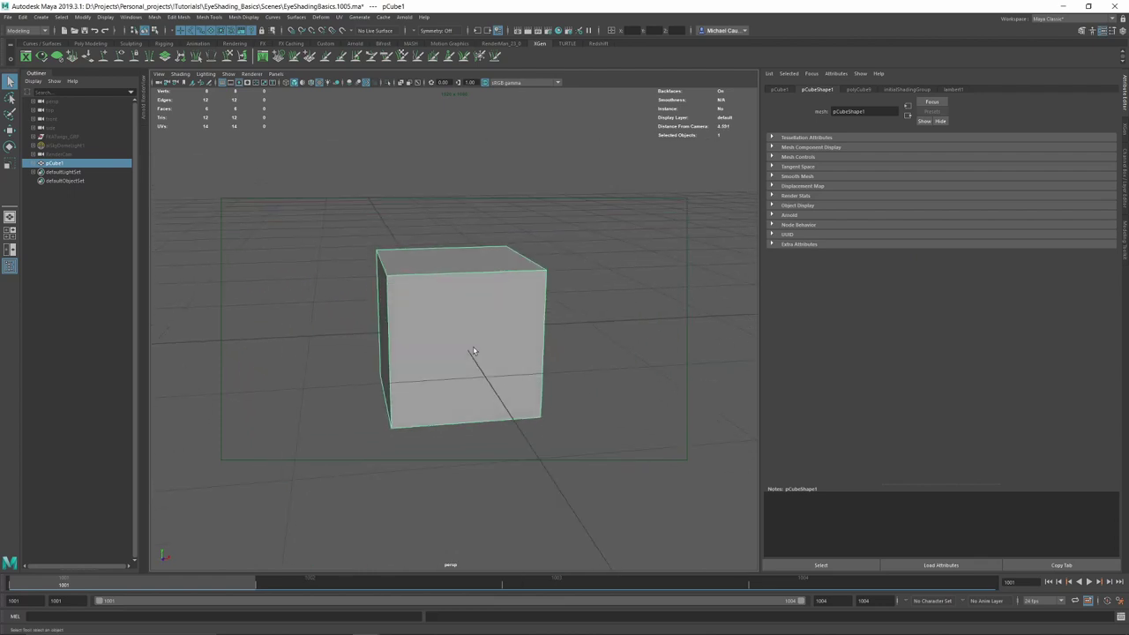
{"action": "right_click_drag", "start_coordinate": [518, 322], "coordinate": [424, 337], "text": "alt"}
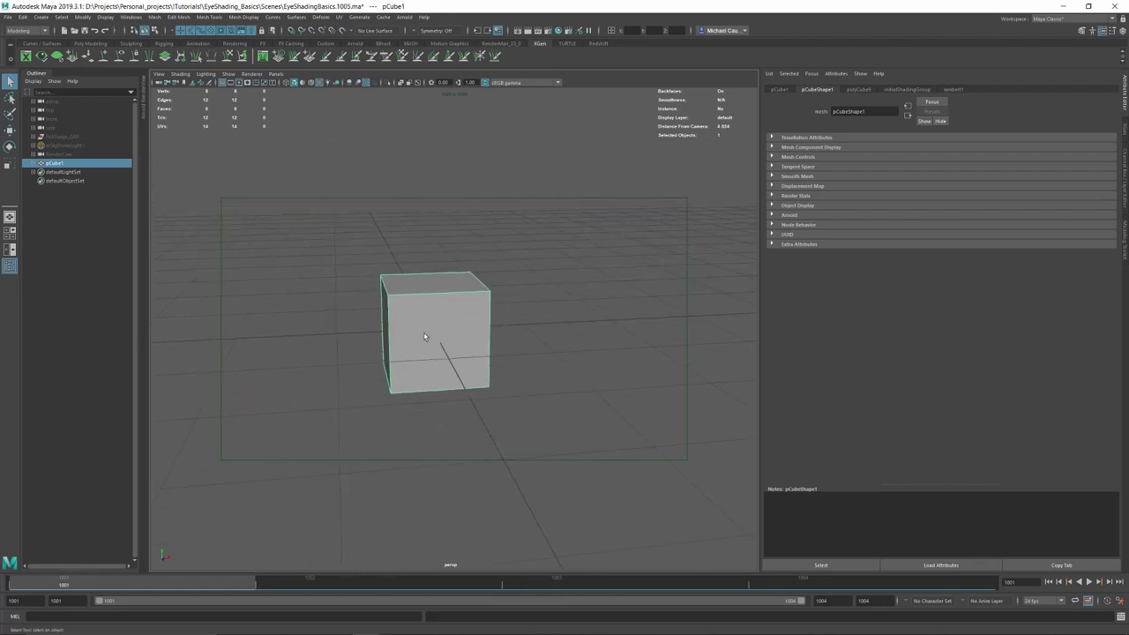
{"action": "left_click", "coordinate": [564, 308]}
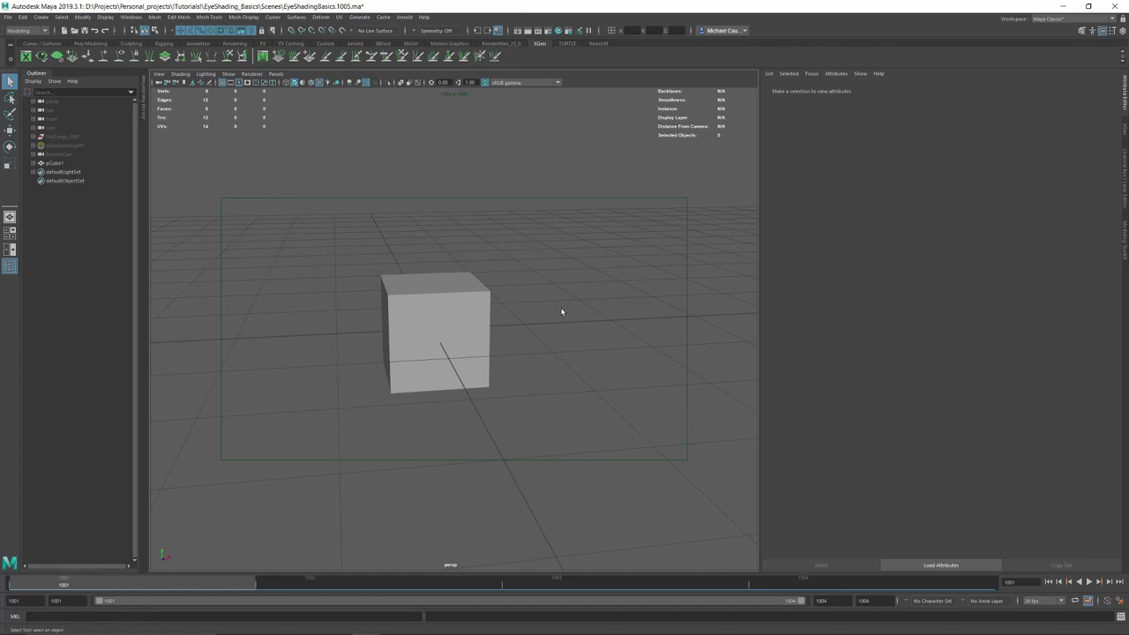
- Create a polygon sphere and move it along the X axis so it stands beside the cube
{"action": "right_click_drag", "start_coordinate": [561, 311], "coordinate": [605, 309], "text": "shift"}
{"action": "key", "text": "w"}
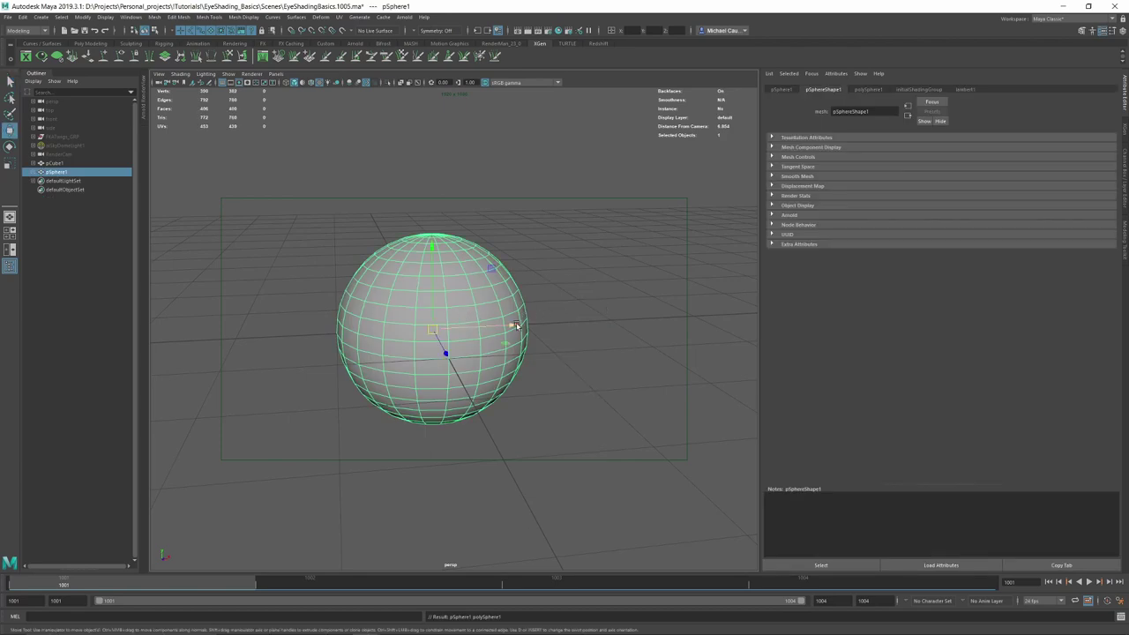
{"action": "left_click_drag", "start_coordinate": [517, 326], "coordinate": [716, 317]}
{"action": "middle_click_drag", "start_coordinate": [638, 326], "coordinate": [530, 331], "text": "alt"}
{"action": "left_click_drag", "start_coordinate": [523, 338], "coordinate": [549, 350], "text": "alt"}
- Rotate the sphere around its X axis so its pole faces the front
{"action": "key", "text": "e"}
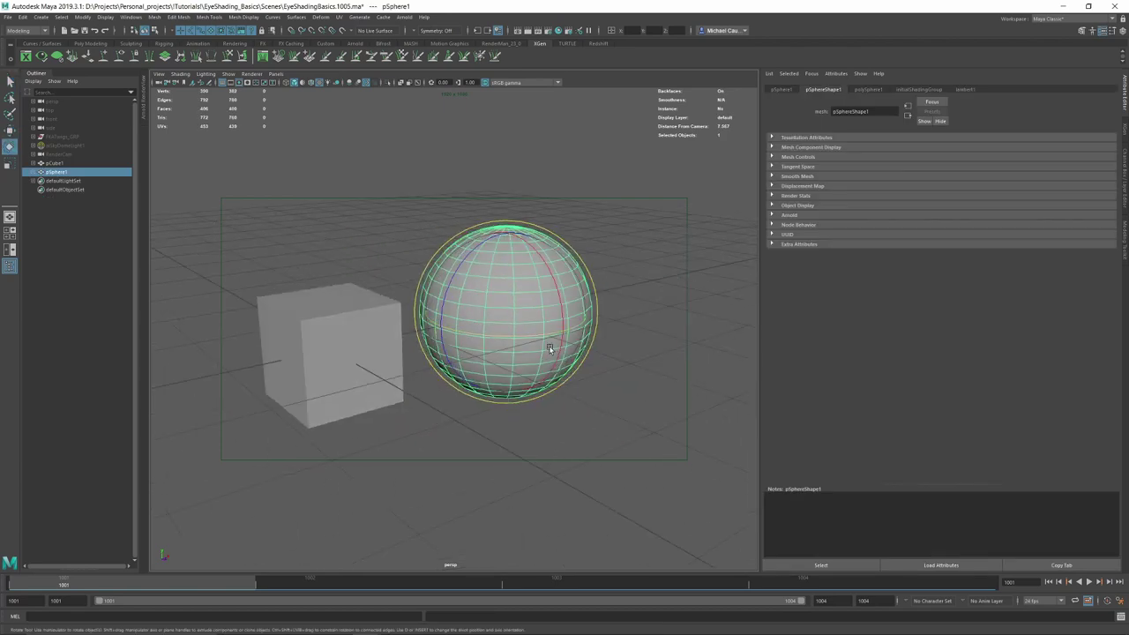
{"action": "left_click_drag", "start_coordinate": [546, 266], "coordinate": [563, 301]}
{"action": "left_click_drag", "start_coordinate": [609, 353], "coordinate": [370, 300], "text": "alt"}
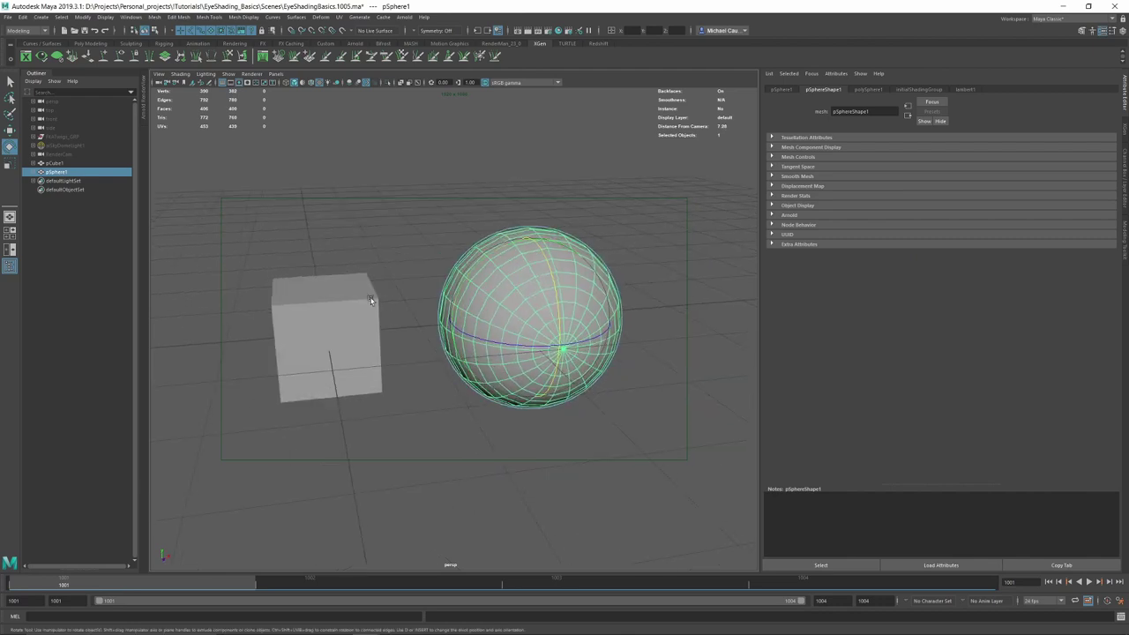
- Assign a new Blinn material to both the cube and the sphere and set its color to black
{"action": "left_click", "coordinate": [337, 300]}
{"action": "left_click", "coordinate": [536, 275], "text": "shift"}
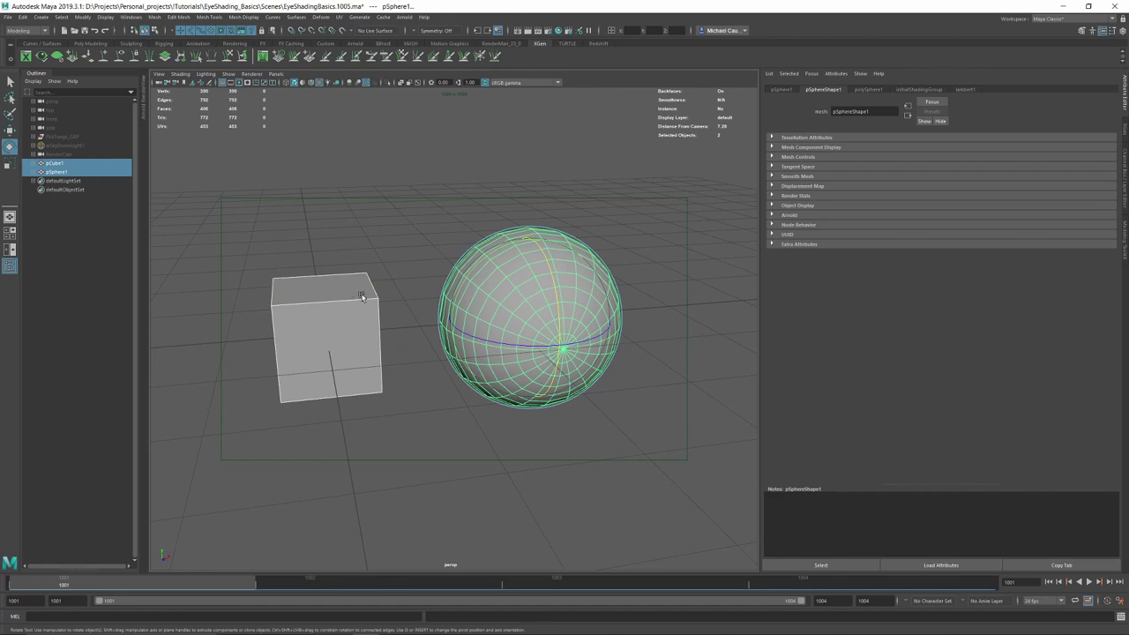
{"action": "right_click_drag", "start_coordinate": [313, 306], "coordinate": [317, 524]}
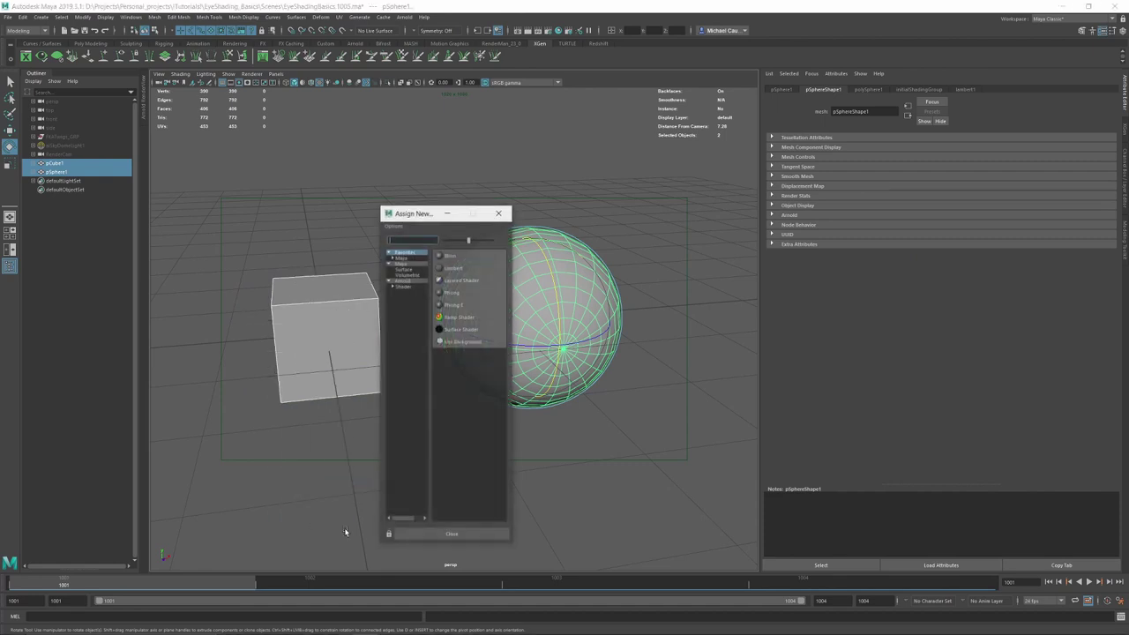
{"action": "left_click", "coordinate": [405, 268]}
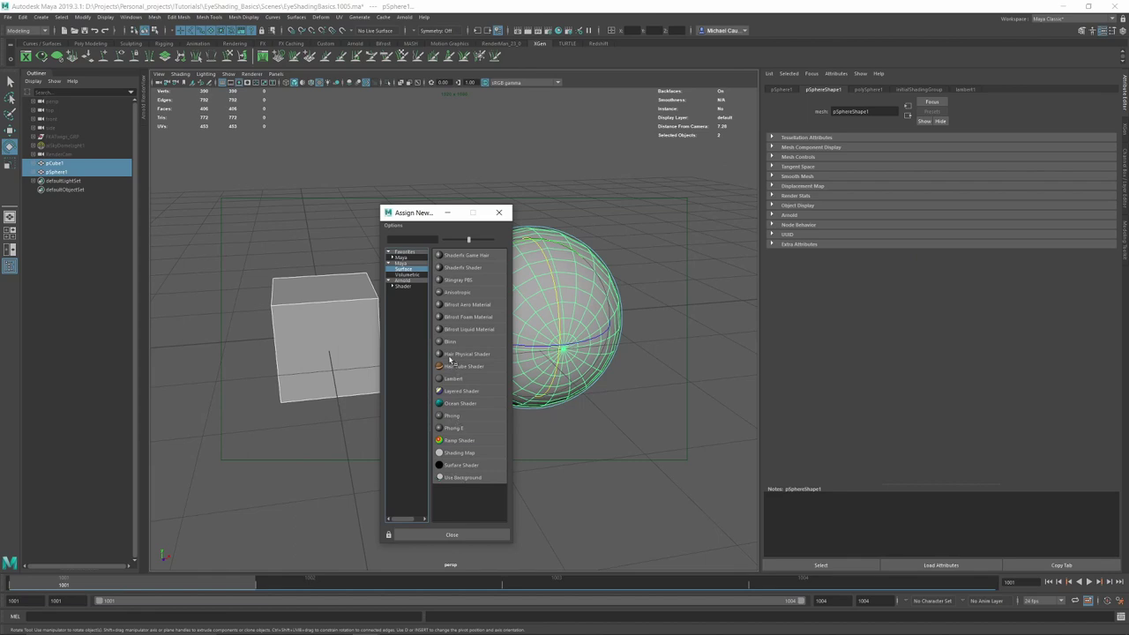
{"action": "left_click", "coordinate": [450, 342]}
{"action": "left_click_drag", "start_coordinate": [983, 189], "coordinate": [862, 189]}
{"action": "left_click", "coordinate": [677, 202]}
{"action": "left_click_drag", "start_coordinate": [639, 288], "coordinate": [432, 351], "text": "alt"}
- Enable smooth mesh preview on the sphere and on the cube
{"action": "left_click", "coordinate": [615, 272]}
{"action": "key", "text": "3"}
{"action": "left_click", "coordinate": [632, 269]}
{"action": "left_click", "coordinate": [365, 300]}
{"action": "key", "text": "3"}
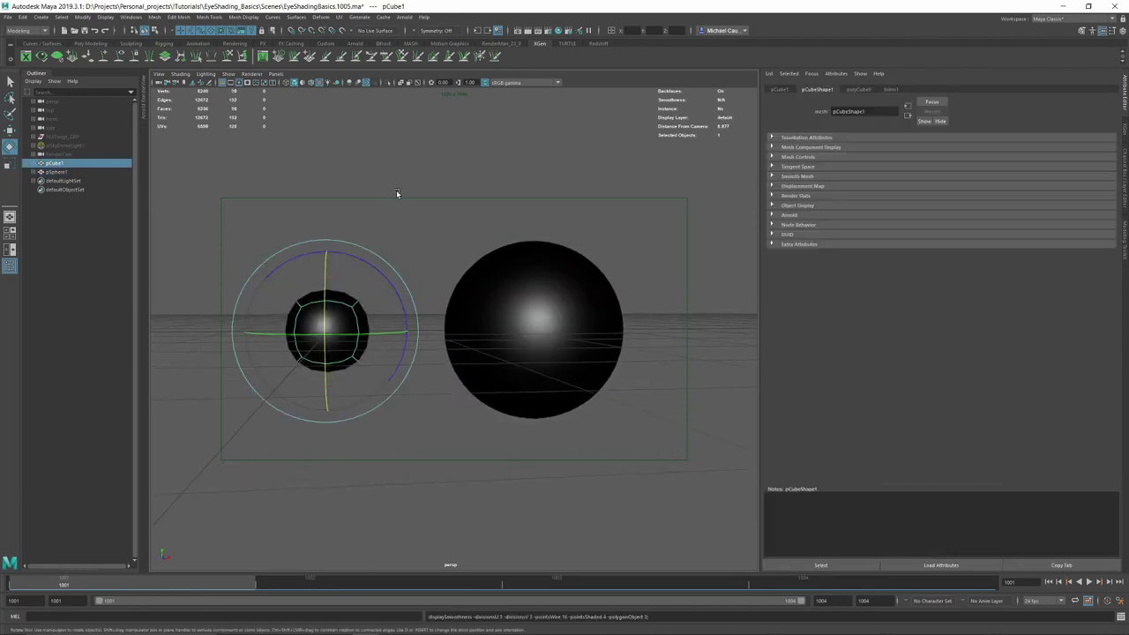
- Scale the smooth-previewed cube up uniformly until it roughly matches the size of the sphere
{"action": "left_click", "coordinate": [400, 195]}
{"action": "mouse_move", "coordinate": [421, 239]}
{"action": "left_mouse_down", "text": "alt"}
{"action": "mouse_move", "coordinate": [411, 241]}
{"action": "mouse_move", "coordinate": [436, 244]}
{"action": "mouse_move", "coordinate": [423, 238]}
{"action": "left_mouse_up", "text": "alt"}
{"action": "left_click", "coordinate": [323, 358]}
{"action": "key", "text": "r"}
{"action": "left_click_drag", "start_coordinate": [352, 329], "coordinate": [392, 331]}
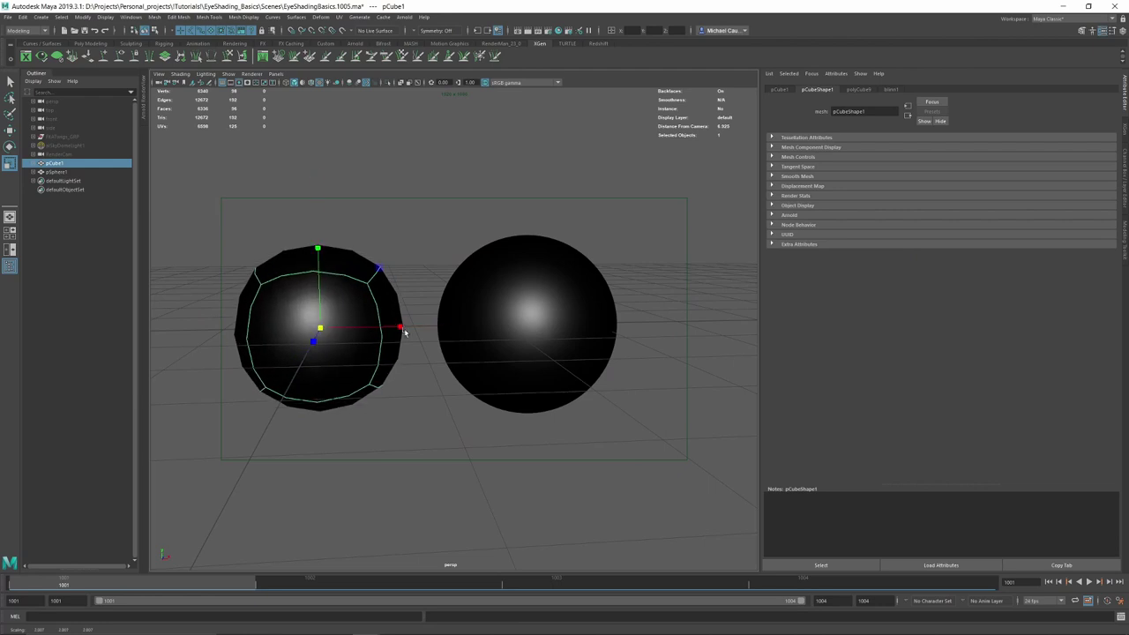
- Examine the specular highlight around the sphere's front pole for shading artifacts
{"action": "left_click", "coordinate": [468, 259]}
{"action": "left_click_drag", "start_coordinate": [468, 259], "coordinate": [507, 284], "text": "alt"}
{"action": "left_click", "coordinate": [507, 284]}
{"action": "left_click_drag", "start_coordinate": [409, 234], "coordinate": [441, 281], "text": "alt"}
{"action": "right_click_drag", "start_coordinate": [441, 281], "coordinate": [521, 355], "text": "alt"}
{"action": "left_click_drag", "start_coordinate": [521, 356], "coordinate": [561, 343], "text": "alt"}
{"action": "right_click_drag", "start_coordinate": [562, 343], "coordinate": [449, 325], "text": "alt"}
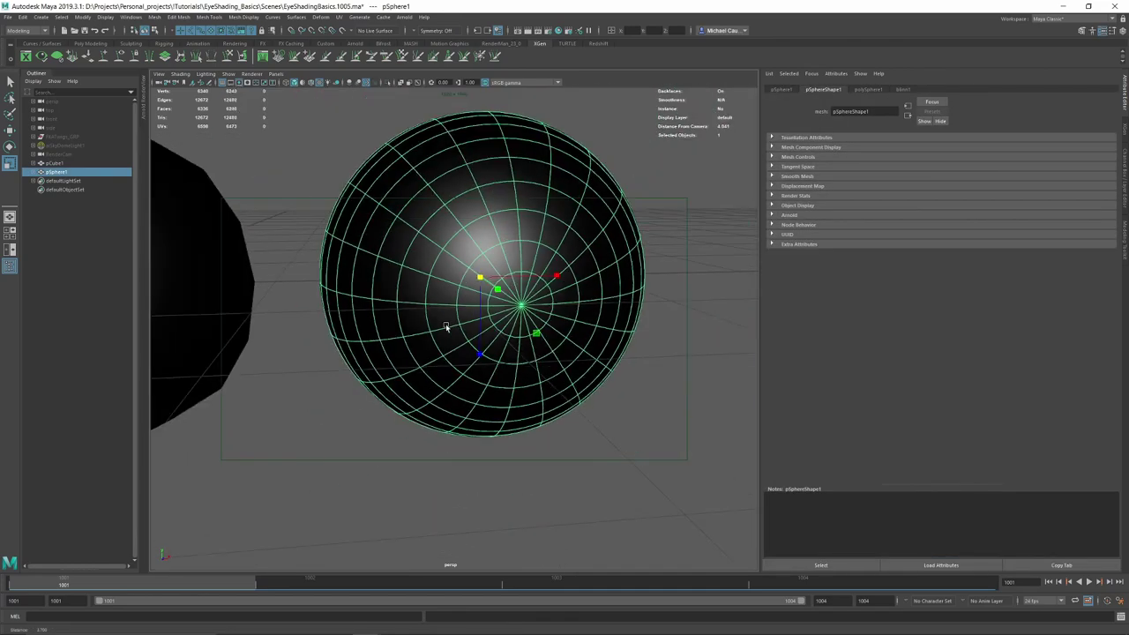
{"action": "left_click", "coordinate": [549, 345]}
{"action": "left_click_drag", "start_coordinate": [449, 325], "coordinate": [530, 331], "text": "alt"}
{"action": "scroll", "coordinate": [546, 344], "scroll_direction": "up", "scroll_amount": 8}
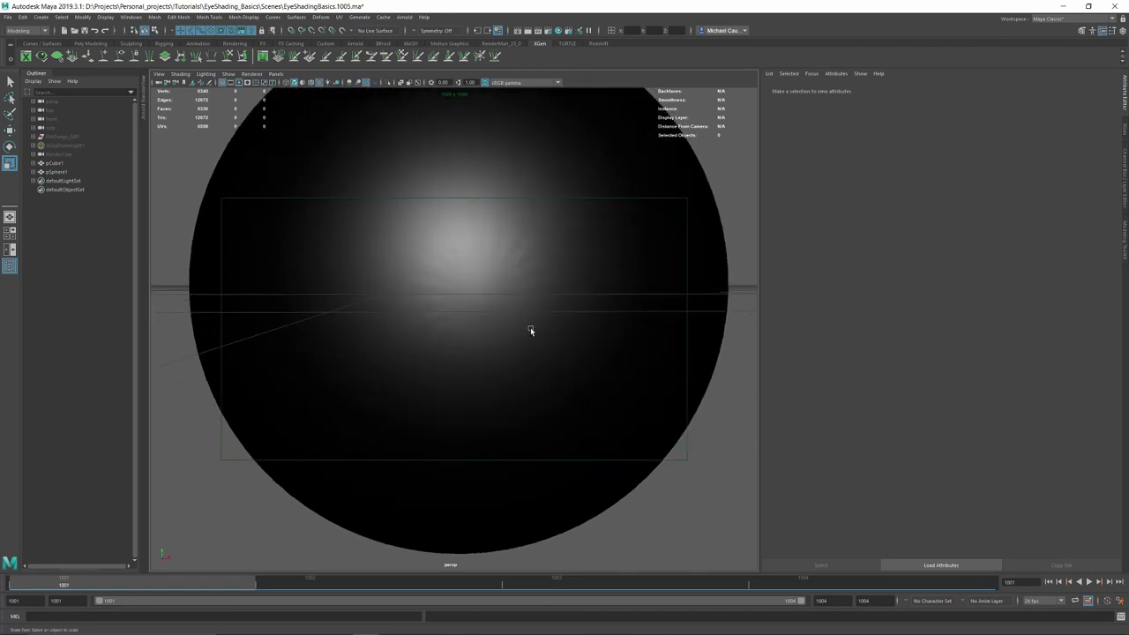
{"action": "key", "text": "alt"}
{"action": "scroll", "coordinate": [393, 326], "scroll_direction": "down", "scroll_amount": 5}
{"action": "left_click_drag", "start_coordinate": [406, 318], "coordinate": [456, 335], "text": "alt"}
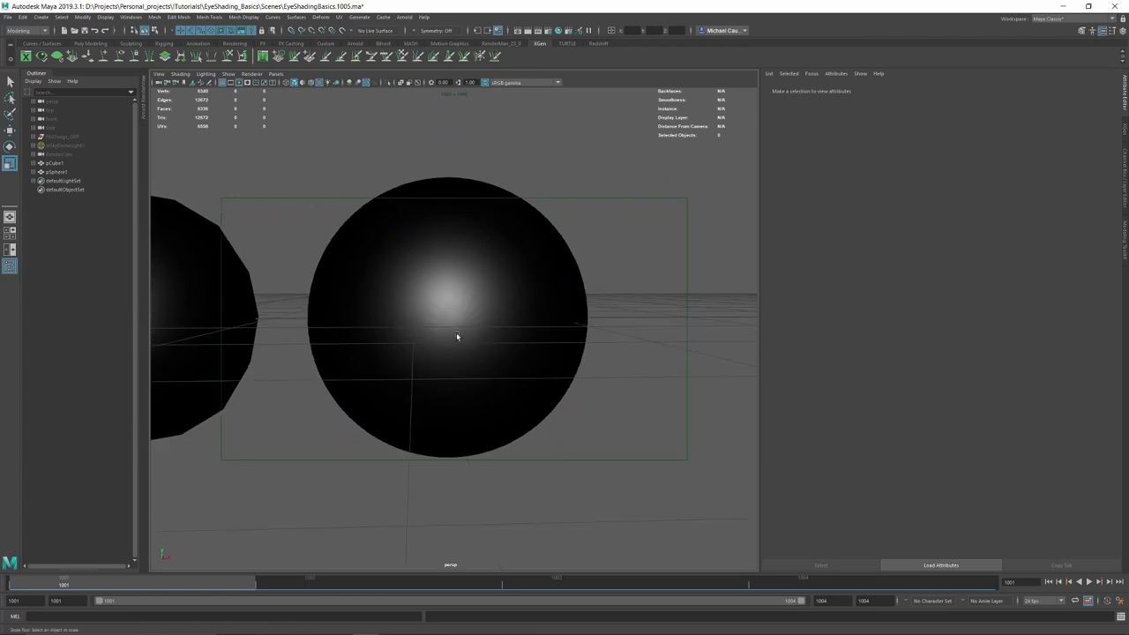
- Turn off the sphere's smooth preview and delete several of the edges converging at its front pole
{"action": "right_click_drag", "start_coordinate": [463, 332], "coordinate": [451, 272], "text": "alt"}
{"action": "left_click", "coordinate": [476, 333]}
{"action": "key", "text": "1"}
{"action": "left_click", "coordinate": [477, 264]}
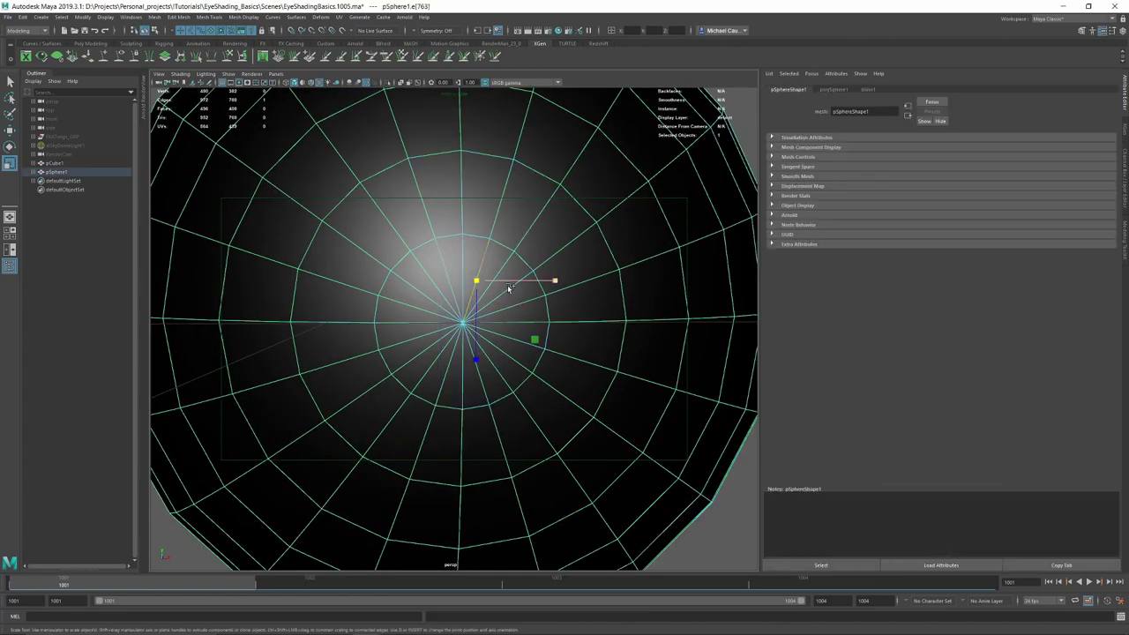
{"action": "key", "text": "q"}
{"action": "left_click", "coordinate": [515, 326], "text": "shift"}
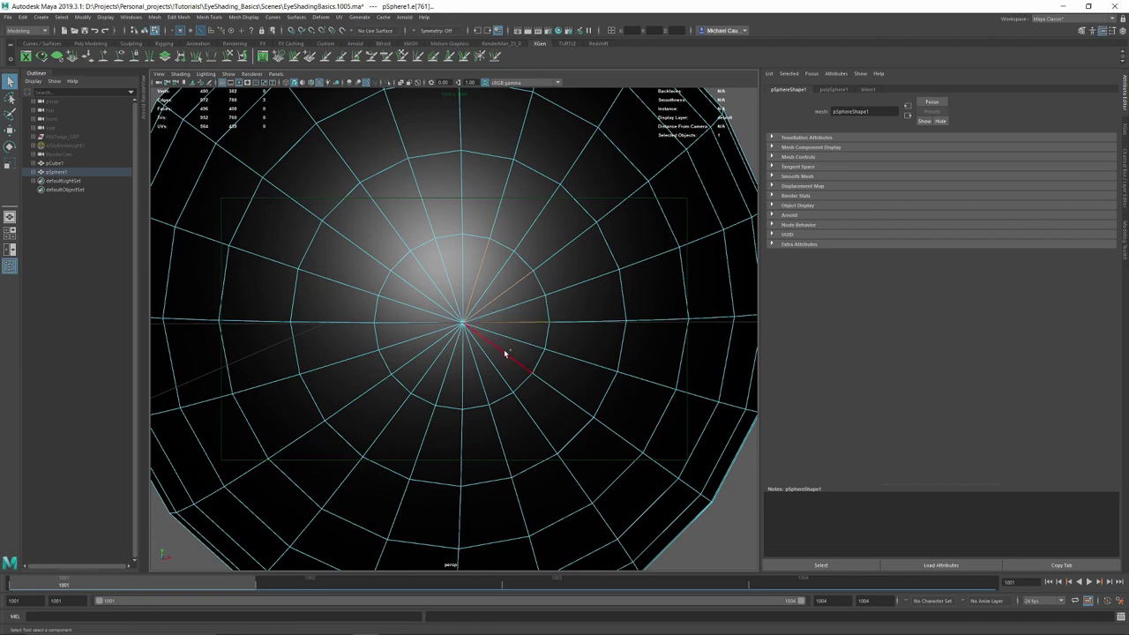
{"action": "left_click", "coordinate": [503, 351], "text": "shift"}
{"action": "left_click", "coordinate": [487, 369], "text": "shift"}
{"action": "key", "text": "Delete"}
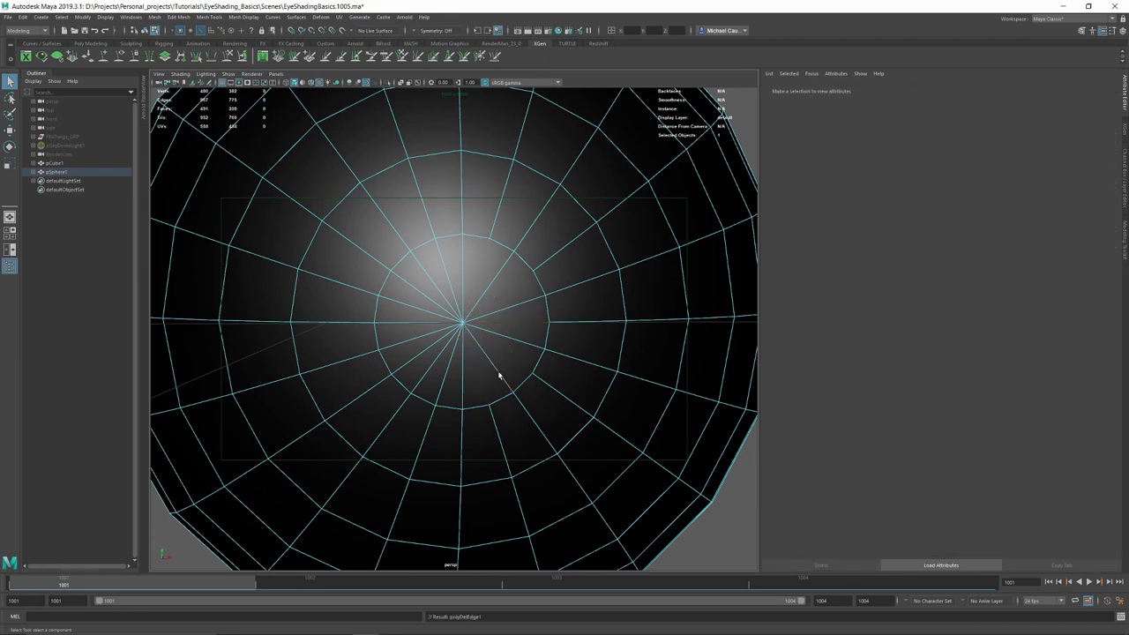
- Restore the sphere's smooth preview and inspect how the highlight reacts to the edited pole
{"action": "key", "text": "3"}
{"action": "key", "text": "F8"}
{"action": "right_click_drag", "start_coordinate": [562, 149], "coordinate": [494, 111], "text": "alt"}
{"action": "left_click", "coordinate": [592, 242]}
{"action": "right_click_drag", "start_coordinate": [592, 241], "coordinate": [641, 281], "text": "alt"}
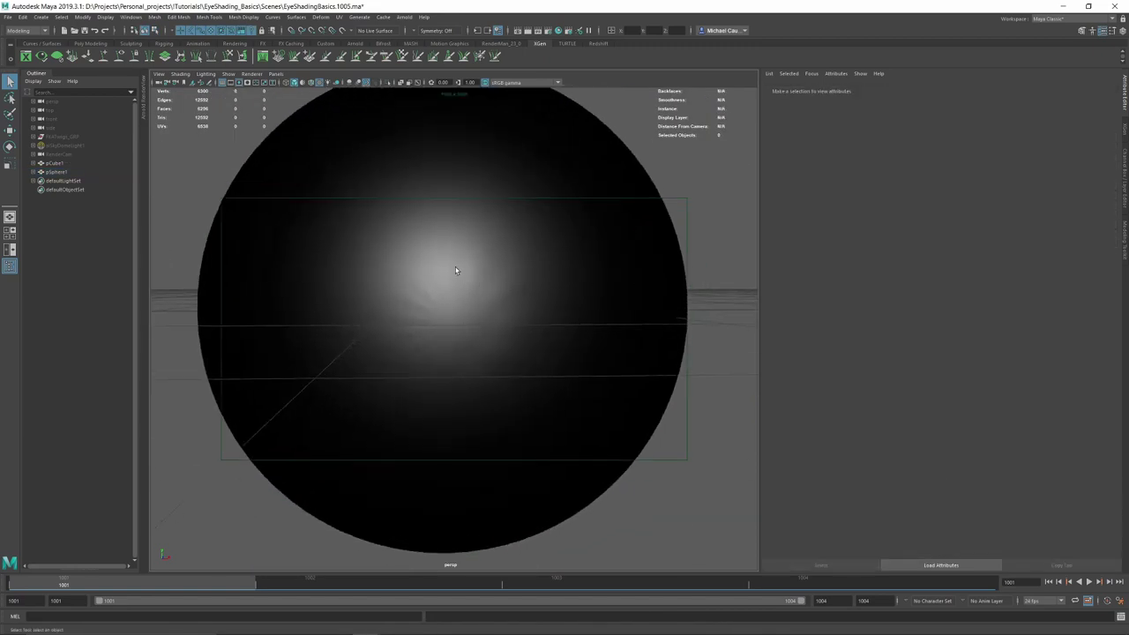
{"action": "scroll", "coordinate": [517, 315], "scroll_direction": "down", "scroll_amount": 3}
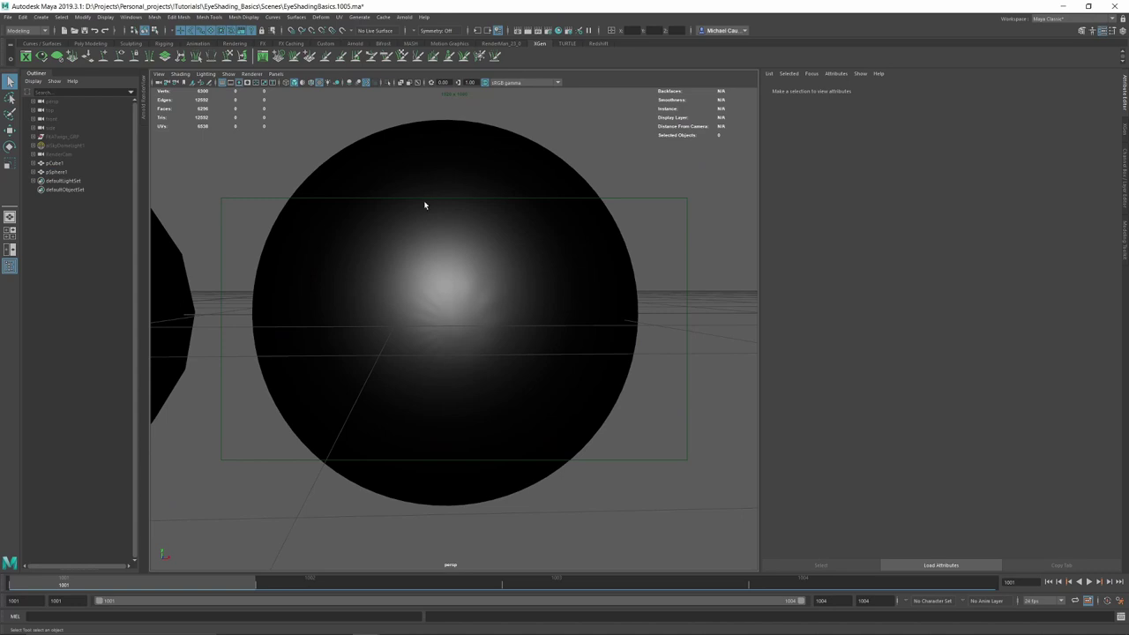
{"action": "scroll", "coordinate": [506, 430], "scroll_direction": "down", "scroll_amount": 3}
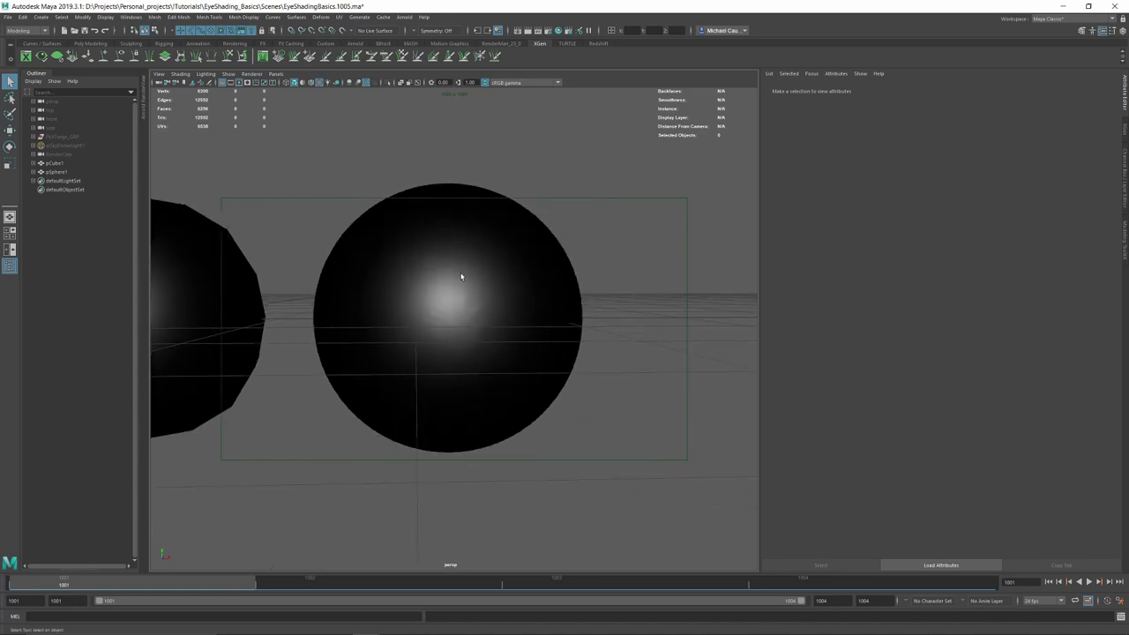
- Delete the polygon sphere and bring the cube into view
{"action": "left_click", "coordinate": [461, 277]}
{"action": "key", "text": "Delete"}
{"action": "middle_click_drag", "start_coordinate": [319, 298], "coordinate": [549, 270], "text": "alt"}
- Compare the cube's unsmoothed form with its smooth preview
{"action": "left_click", "coordinate": [380, 329]}
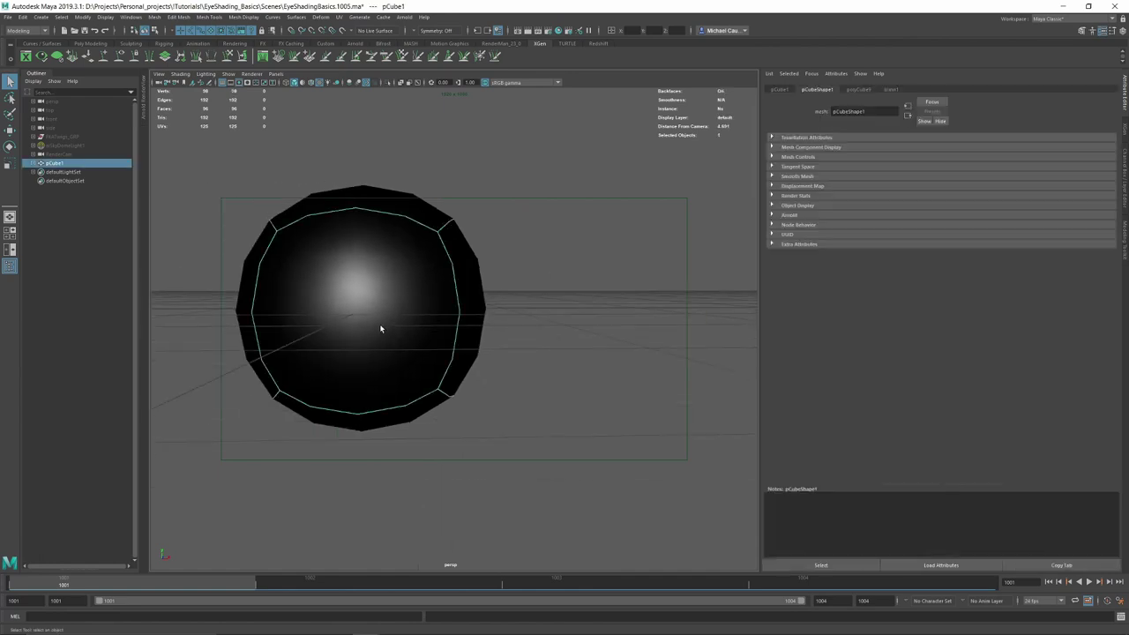
{"action": "middle_click_drag", "start_coordinate": [393, 318], "coordinate": [421, 323], "text": "alt"}
{"action": "key", "text": "1"}
{"action": "right_click_drag", "start_coordinate": [490, 309], "coordinate": [394, 326], "text": "alt"}
{"action": "left_click_drag", "start_coordinate": [394, 326], "coordinate": [388, 324], "text": "alt"}
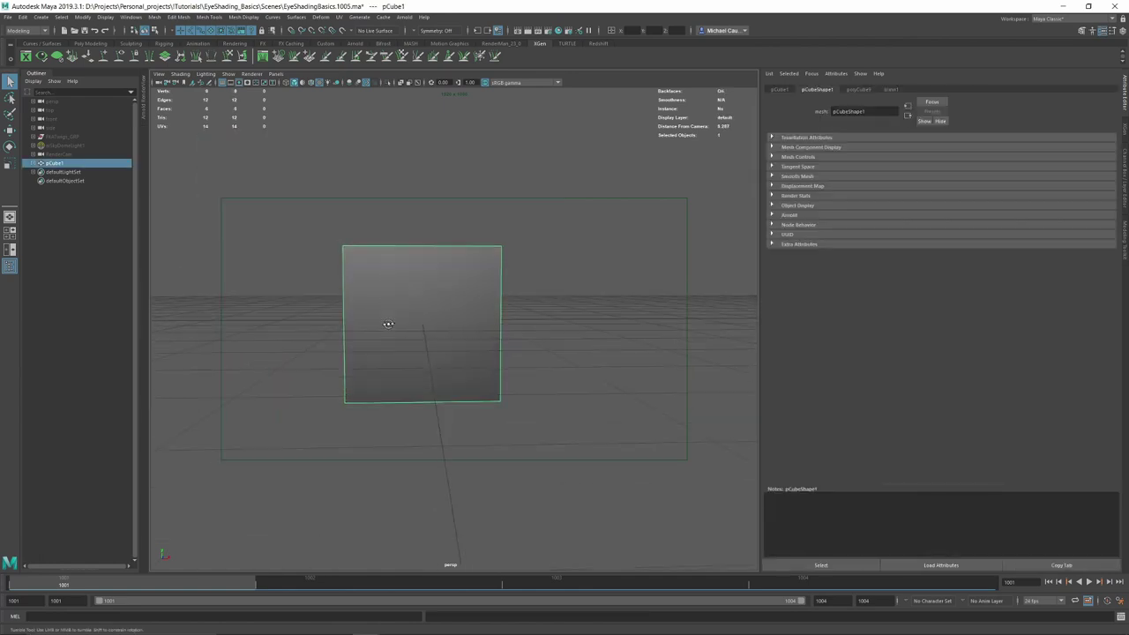
{"action": "key", "text": "3"}
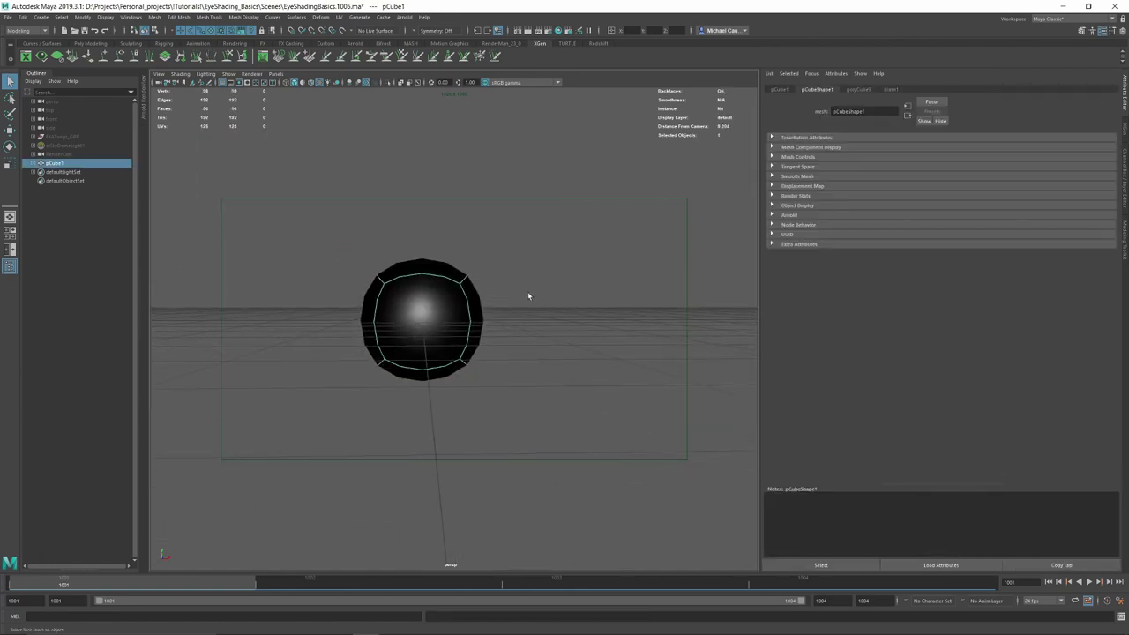
- Turn off the cube's smooth preview and apply the mesh Smooth operation to it three times
{"action": "left_click", "coordinate": [528, 295]}
{"action": "left_click", "coordinate": [408, 296]}
{"action": "key", "text": "1"}
{"action": "right_click_drag", "start_coordinate": [421, 284], "coordinate": [531, 216], "text": "shift"}
{"action": "key", "text": "g"}
{"action": "key", "text": "g"}
{"action": "left_click_drag", "start_coordinate": [524, 284], "coordinate": [457, 319], "text": "alt"}
{"action": "right_click_drag", "start_coordinate": [450, 333], "coordinate": [479, 347], "text": "alt"}
{"action": "left_click_drag", "start_coordinate": [448, 332], "coordinate": [473, 340], "text": "alt"}
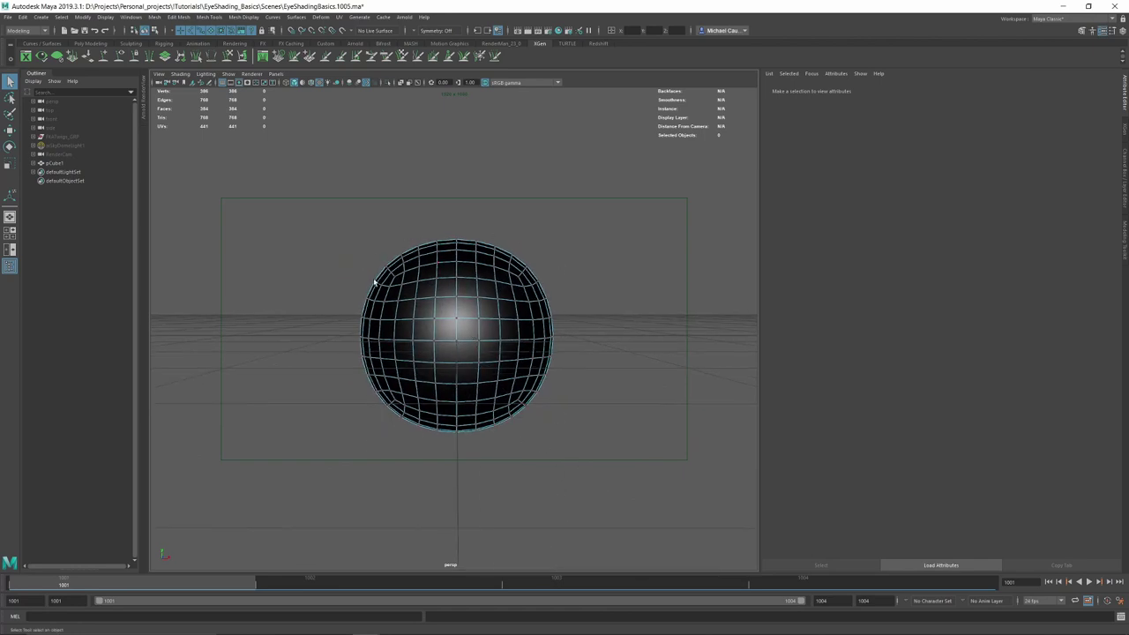
- Leave component selection and inspect the smoothed cube's quad topology from several angles
{"action": "left_click_drag", "start_coordinate": [474, 367], "coordinate": [439, 365], "text": "alt"}
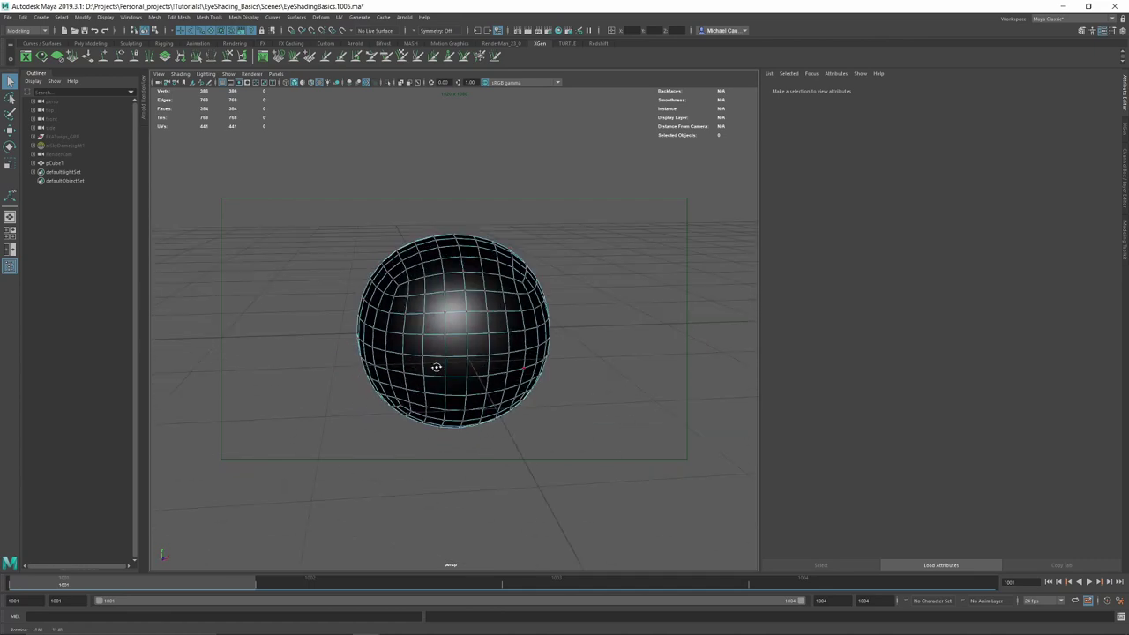
{"action": "left_click", "coordinate": [439, 365]}
{"action": "left_click", "coordinate": [551, 250]}
{"action": "left_click", "coordinate": [475, 339]}
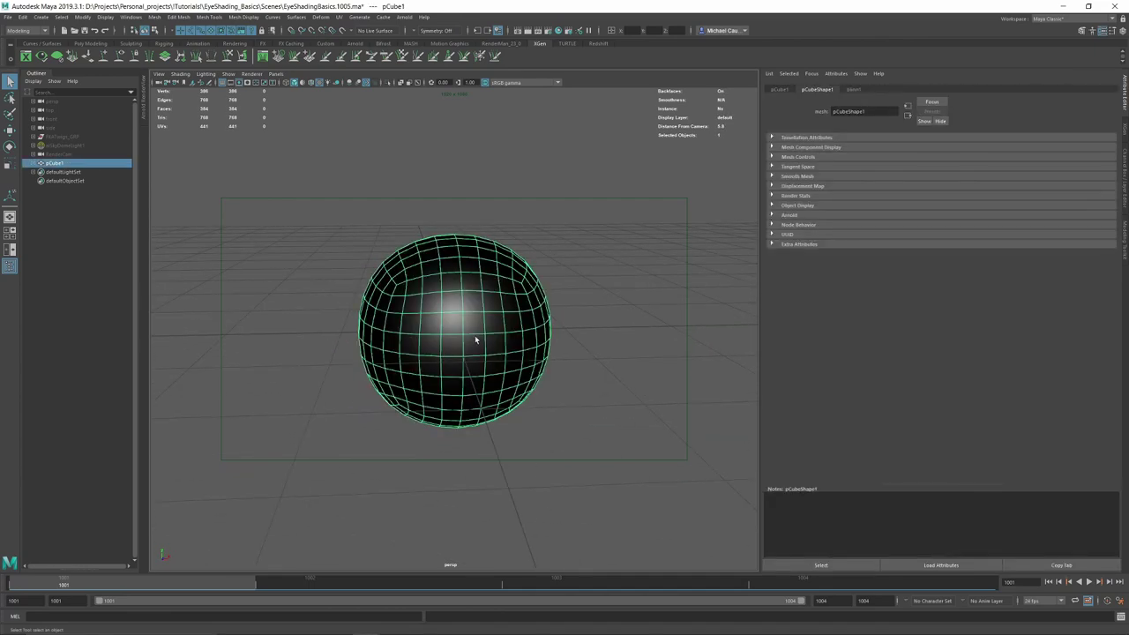
{"action": "left_click_drag", "start_coordinate": [478, 342], "coordinate": [481, 338], "text": "alt"}
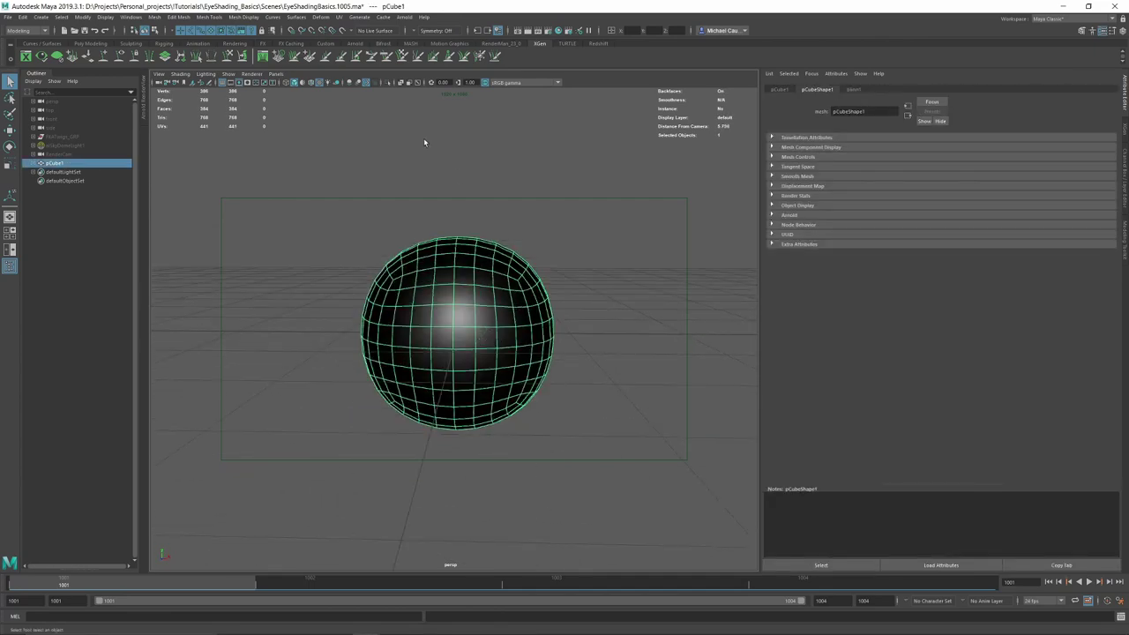
{"action": "left_click_drag", "start_coordinate": [434, 251], "coordinate": [458, 343], "text": "alt"}
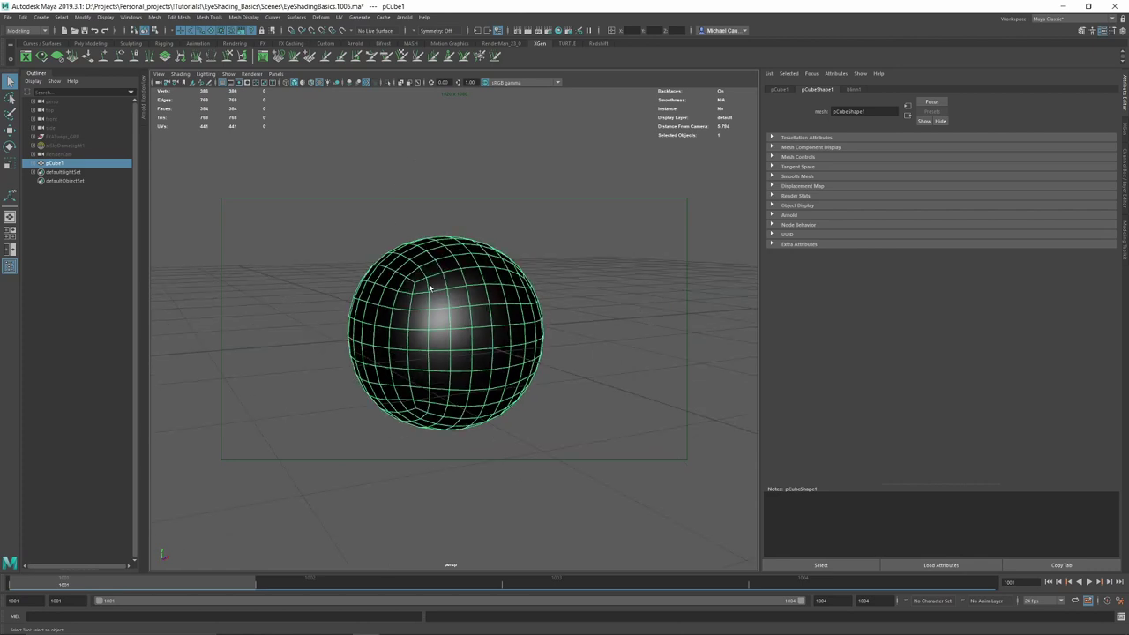
{"action": "left_click_drag", "start_coordinate": [496, 309], "coordinate": [519, 376], "text": "alt"}
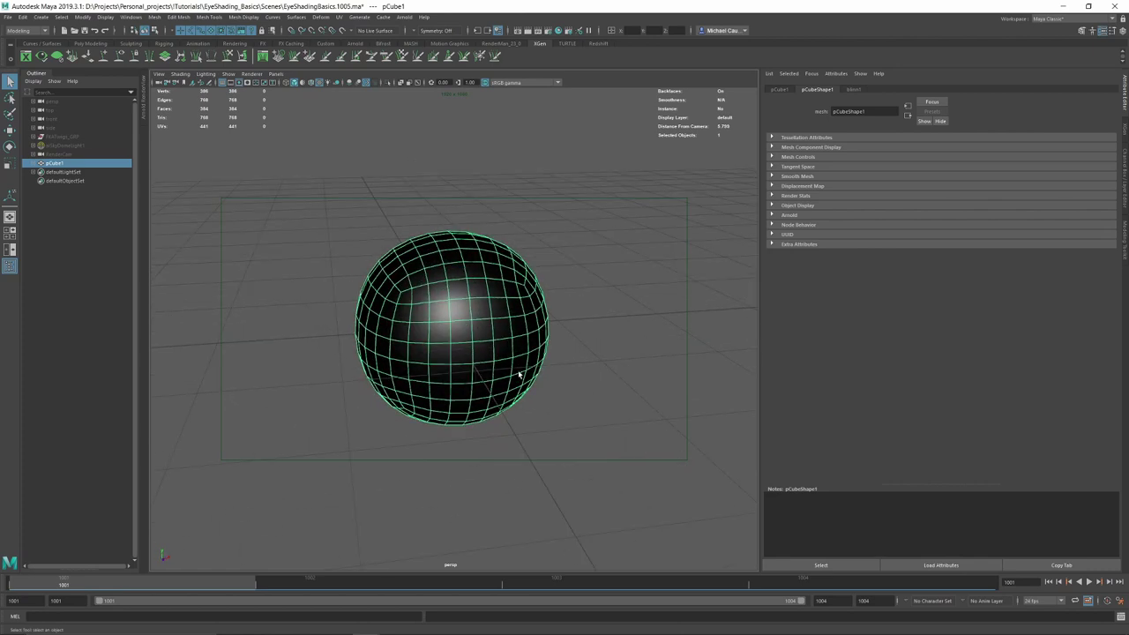
- Round the smoothed cube with a Sculpt deformer by enlarging its sculptor sphere, and bake the result by deleting the mesh's history
{"action": "left_click", "coordinate": [321, 16]}
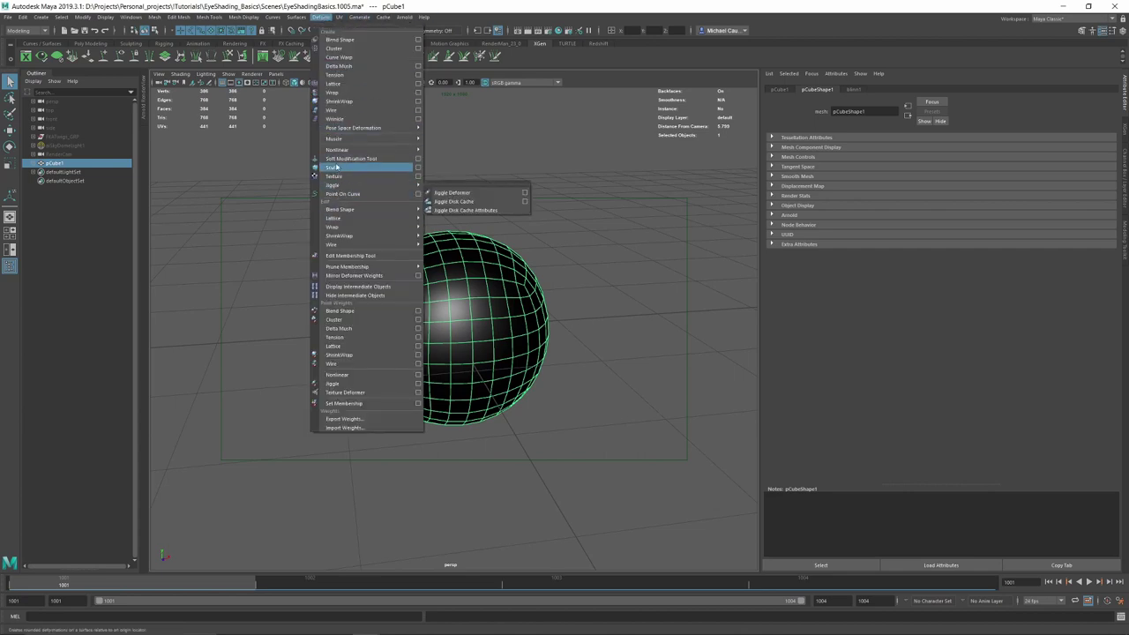
{"action": "left_click", "coordinate": [335, 167]}
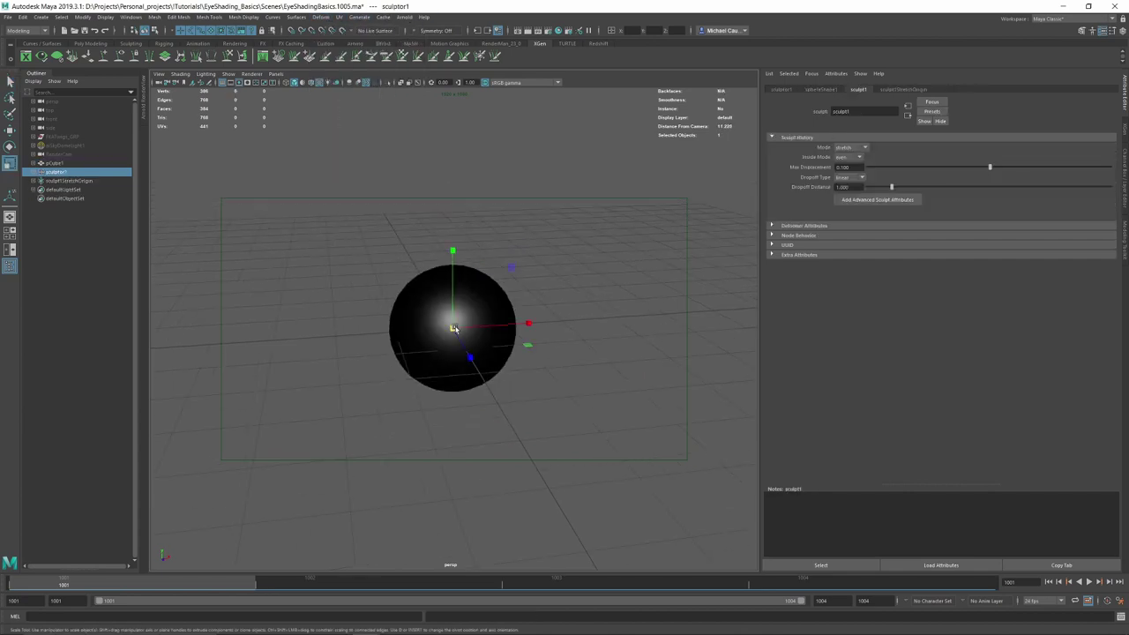
{"action": "left_click_drag", "start_coordinate": [453, 328], "coordinate": [532, 326]}
{"action": "left_click", "coordinate": [483, 264]}
{"action": "key", "text": "alt+shift+d"}
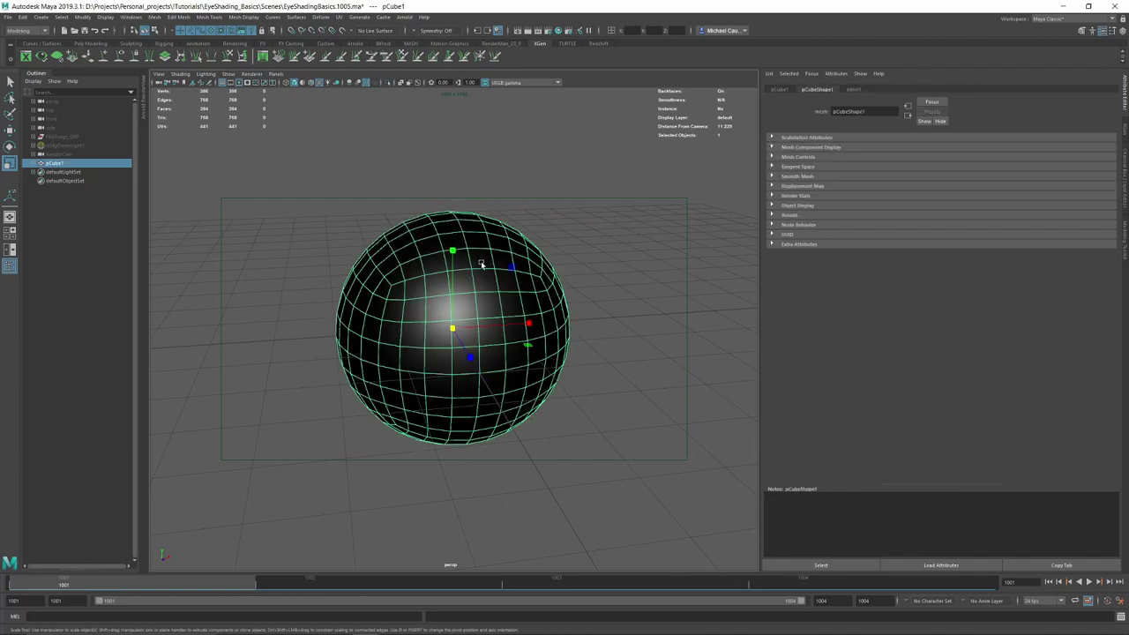
- Scale the rounded mesh down uniformly and check its shading up close
{"action": "left_click_drag", "start_coordinate": [453, 328], "coordinate": [374, 332]}
{"action": "left_click", "coordinate": [692, 244]}
{"action": "mouse_move", "coordinate": [444, 355]}
{"action": "left_mouse_down", "text": "alt"}
{"action": "mouse_move", "coordinate": [389, 344]}
{"action": "mouse_move", "coordinate": [429, 339]}
{"action": "left_mouse_up", "text": "alt"}
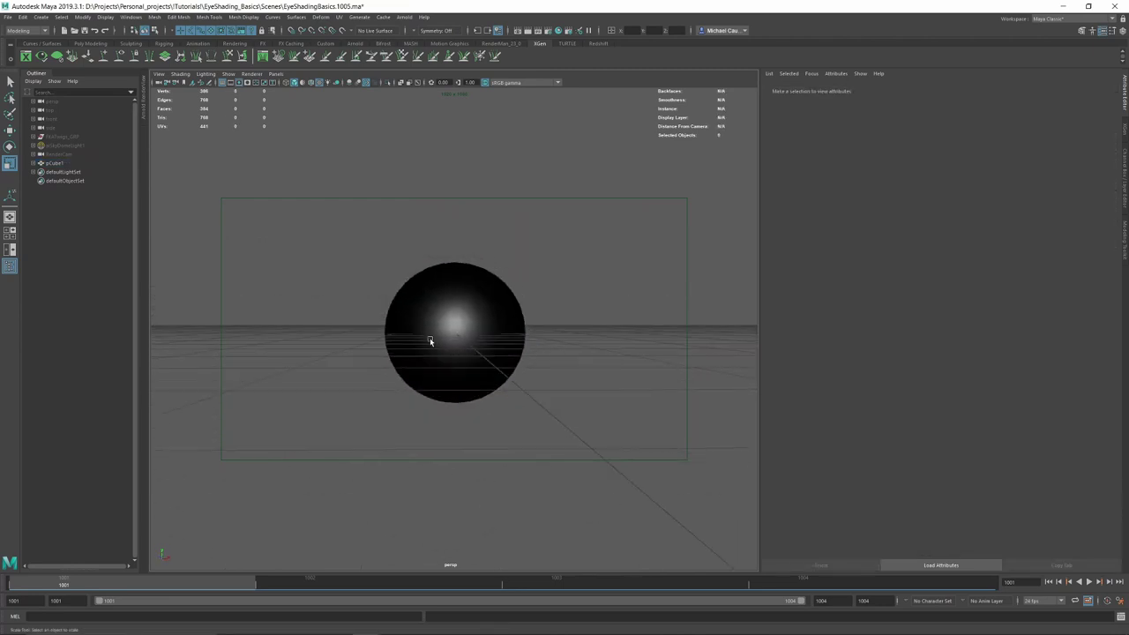
{"action": "scroll", "coordinate": [441, 331], "scroll_direction": "up", "scroll_amount": 4}
{"action": "left_click", "coordinate": [477, 305]}
{"action": "left_click_drag", "start_coordinate": [480, 306], "coordinate": [518, 304], "text": "alt"}
{"action": "left_click", "coordinate": [589, 309]}
{"action": "scroll", "coordinate": [513, 308], "scroll_direction": "up", "scroll_amount": 2}
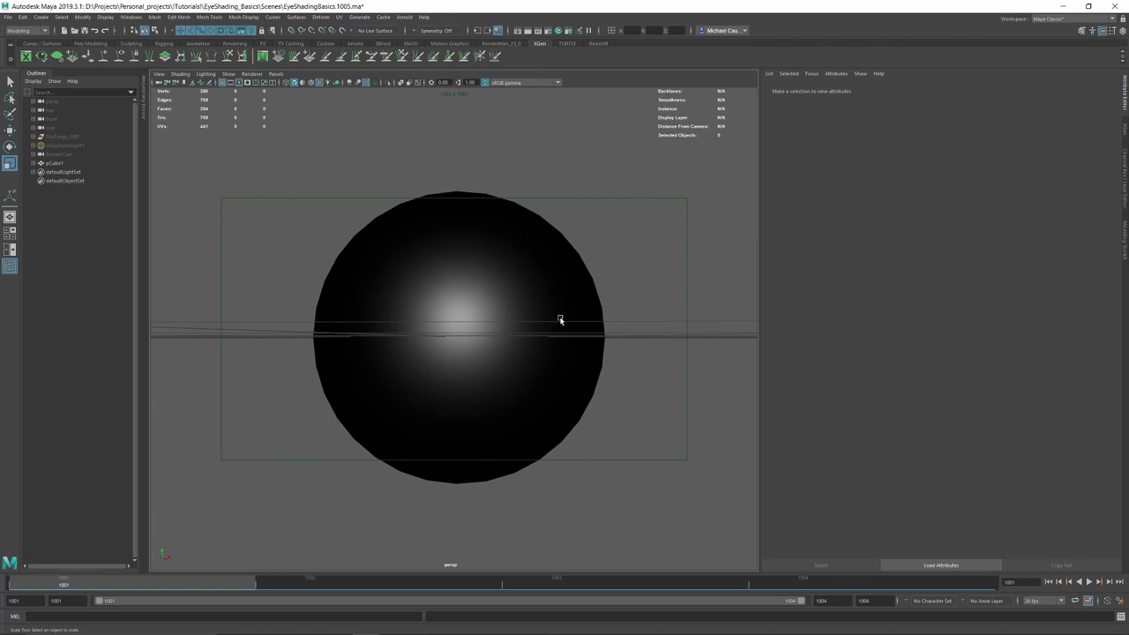
- Apply the mesh Smooth operation once more to the rounded mesh and delete its construction history
{"action": "left_click_drag", "start_coordinate": [425, 300], "coordinate": [435, 305], "text": "alt"}
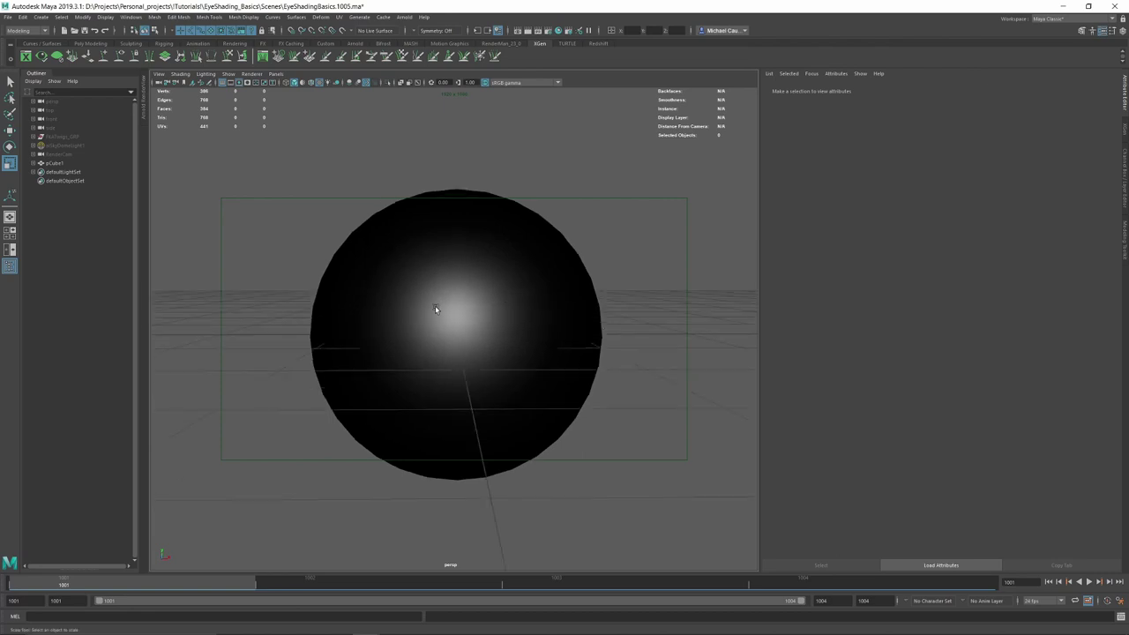
{"action": "scroll", "coordinate": [635, 294], "scroll_direction": "down", "scroll_amount": 5}
{"action": "left_click", "coordinate": [457, 331]}
{"action": "scroll", "coordinate": [457, 331], "scroll_direction": "up", "scroll_amount": 4}
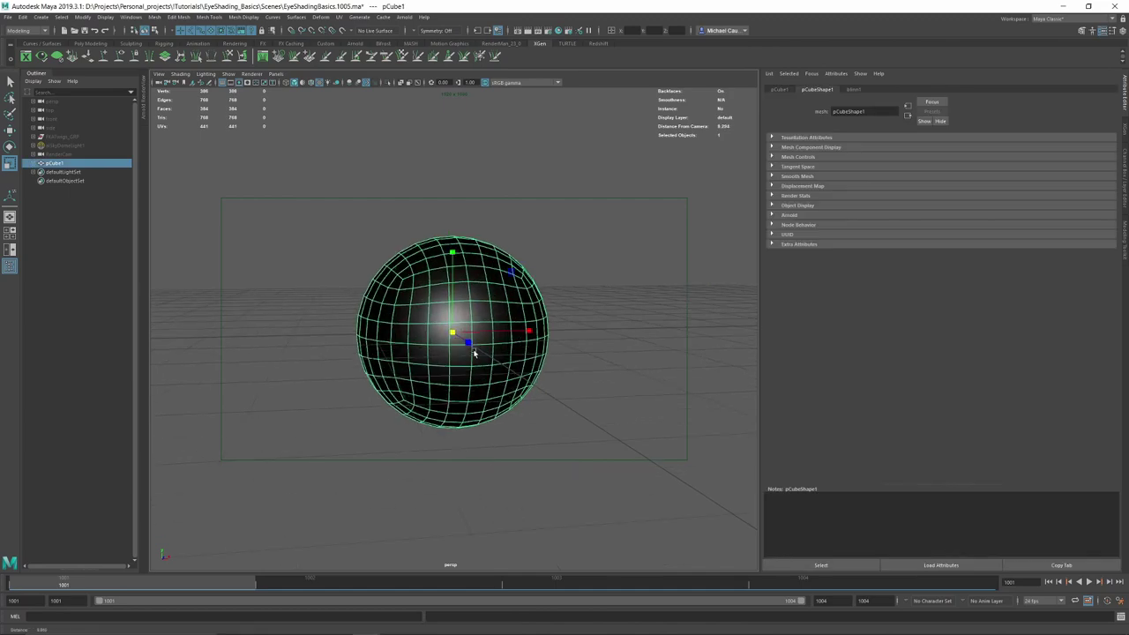
{"action": "left_click_drag", "start_coordinate": [518, 360], "coordinate": [461, 327], "text": "alt"}
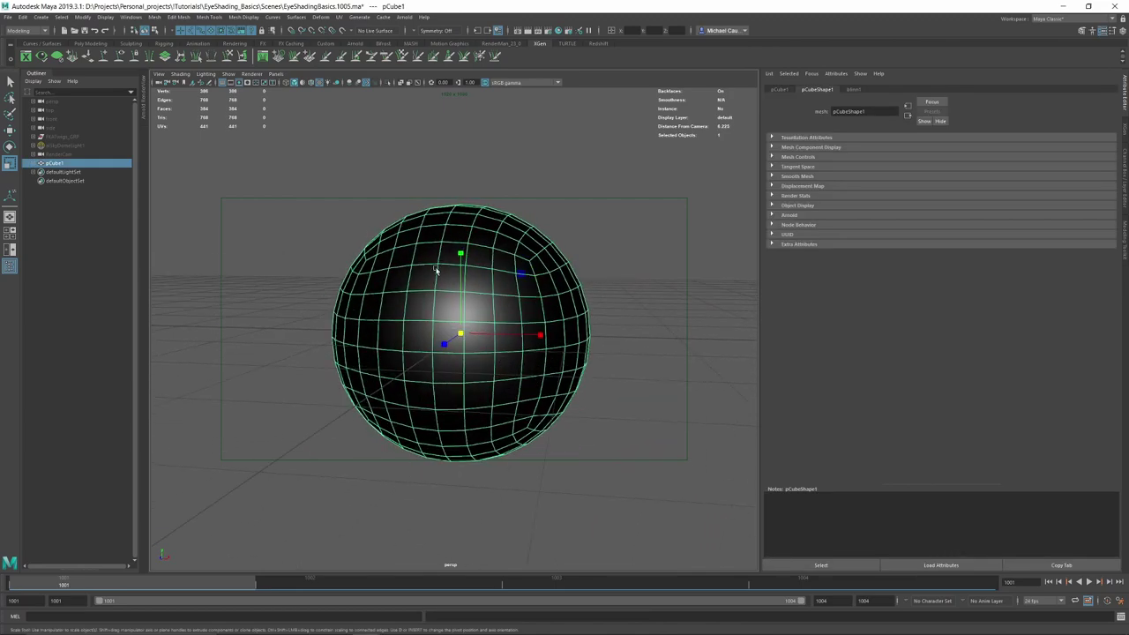
{"action": "right_click_drag", "start_coordinate": [435, 263], "coordinate": [414, 315], "text": "shift"}
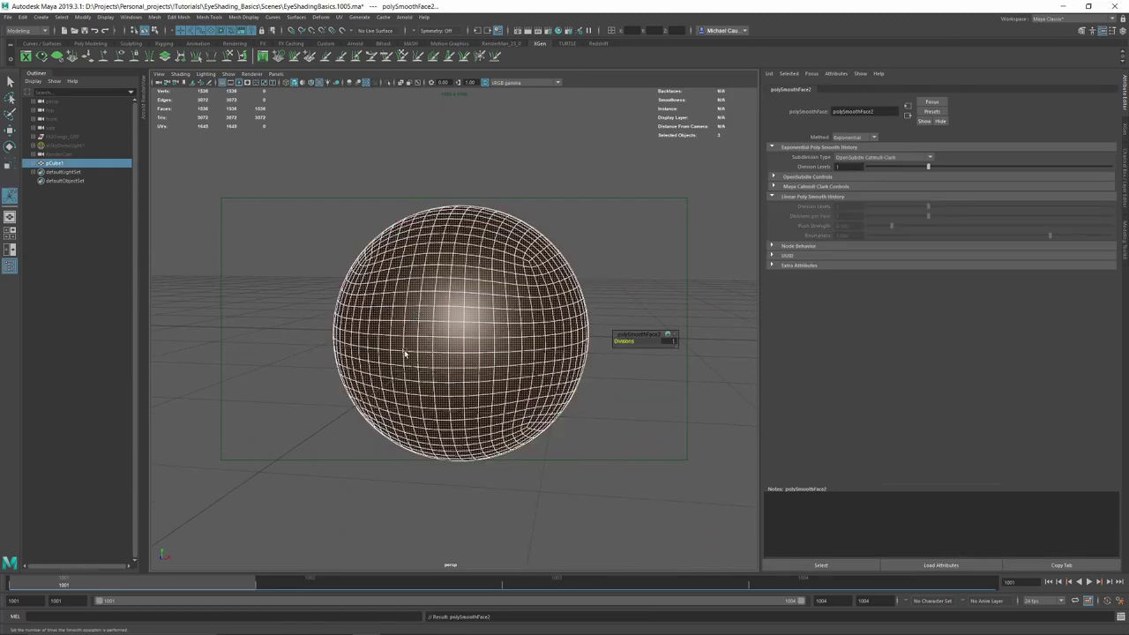
{"action": "key", "text": "q"}
{"action": "left_click", "coordinate": [553, 173]}
{"action": "left_click", "coordinate": [465, 315]}
{"action": "key", "text": "alt+shift+d"}
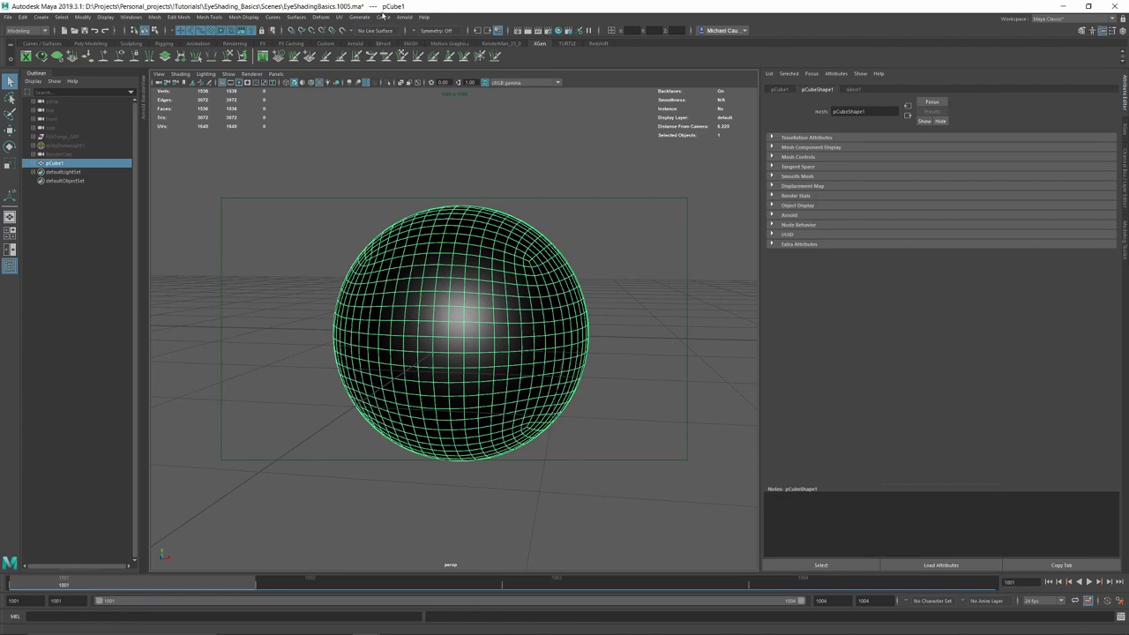
- Round the denser mesh with another enlarged Sculpt deformer, baked by deleting history, and scale the result back down uniformly
{"action": "left_click", "coordinate": [294, 18]}
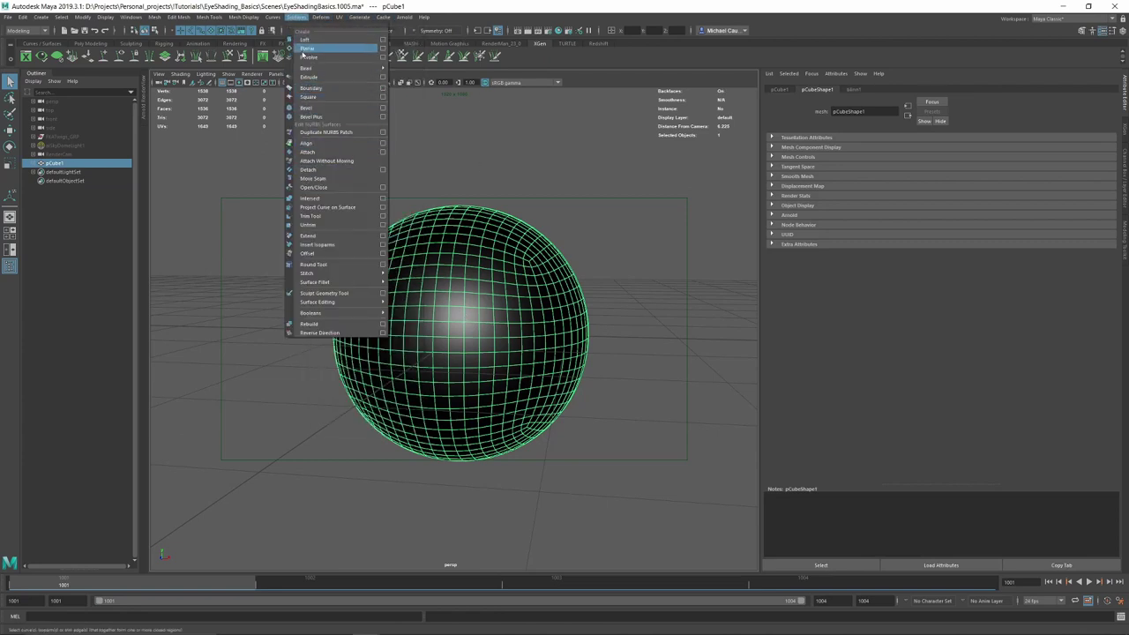
{"action": "mouse_move", "coordinate": [320, 18]}
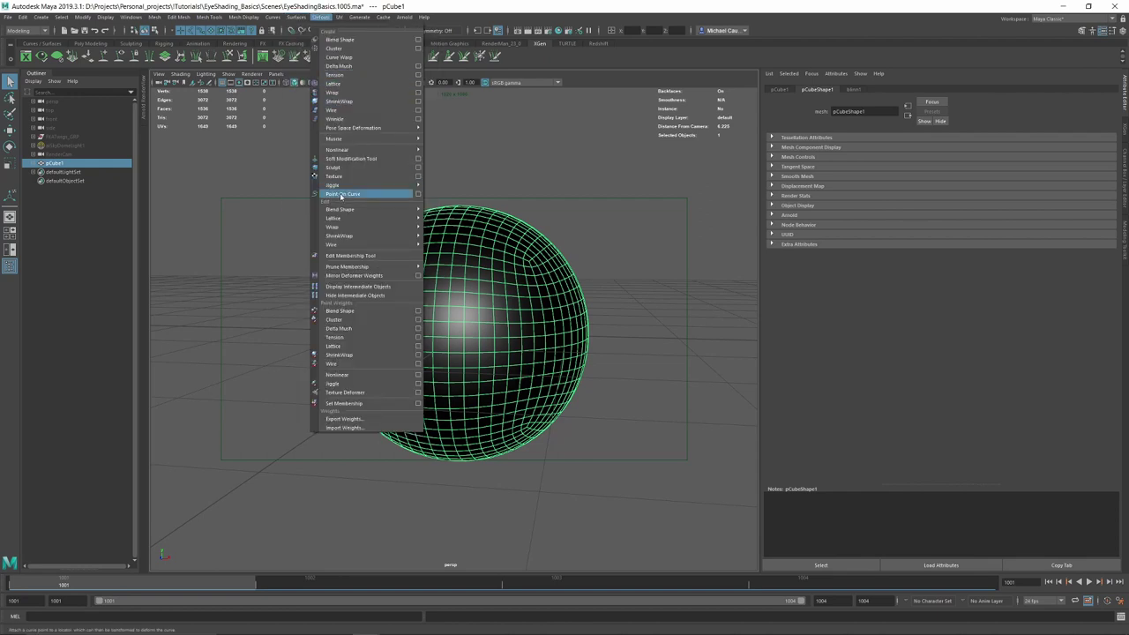
{"action": "left_click", "coordinate": [335, 168]}
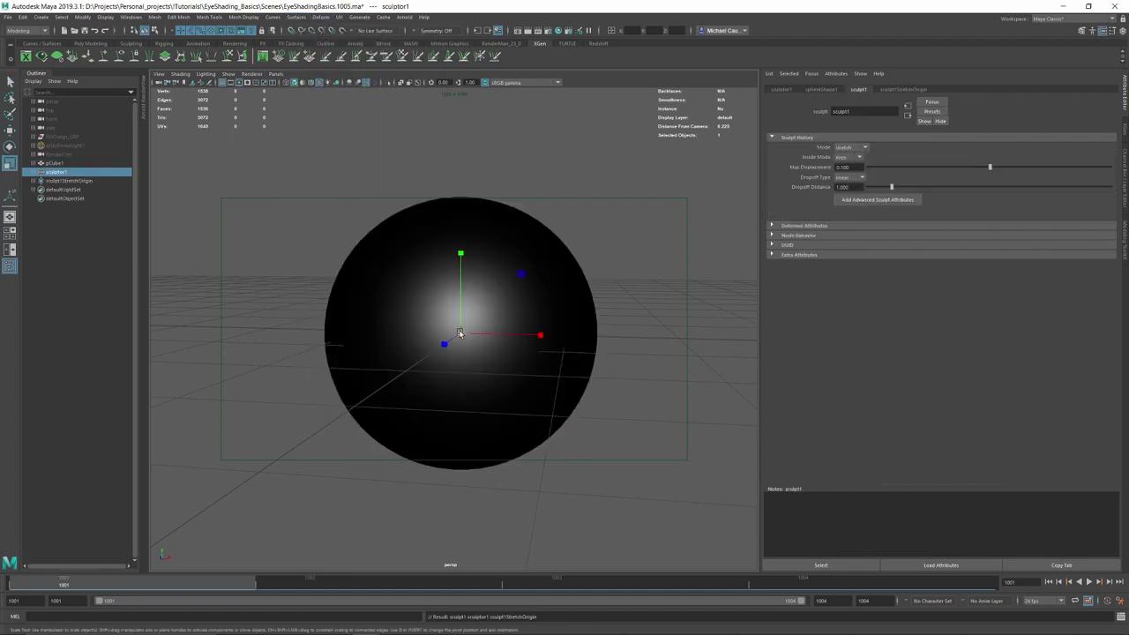
{"action": "left_click", "coordinate": [416, 295]}
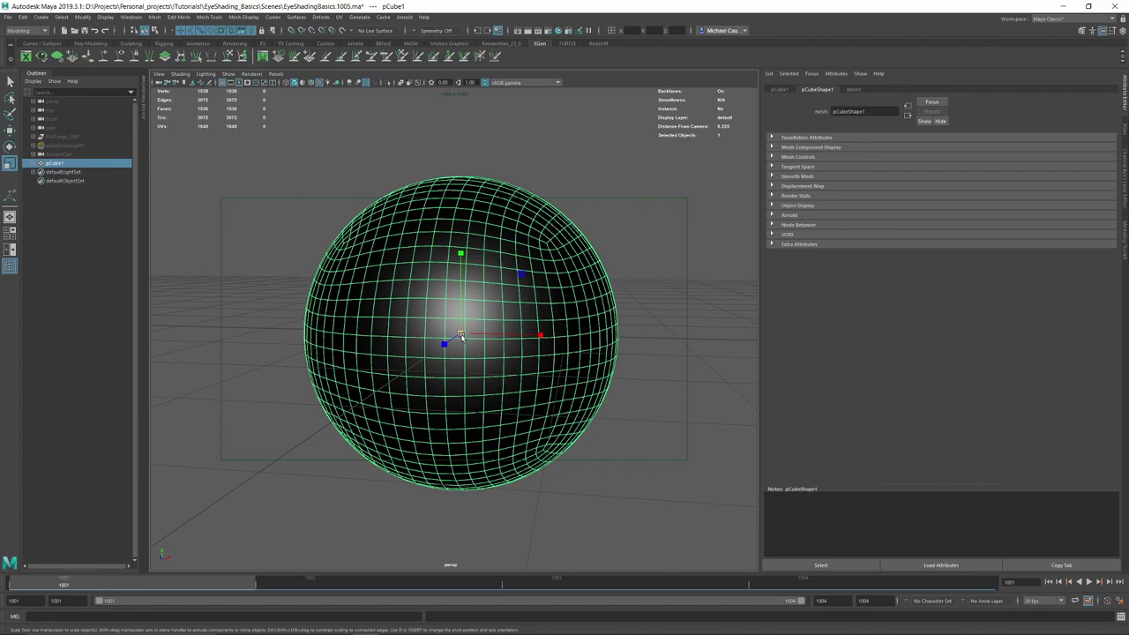
{"action": "left_click", "coordinate": [678, 249]}
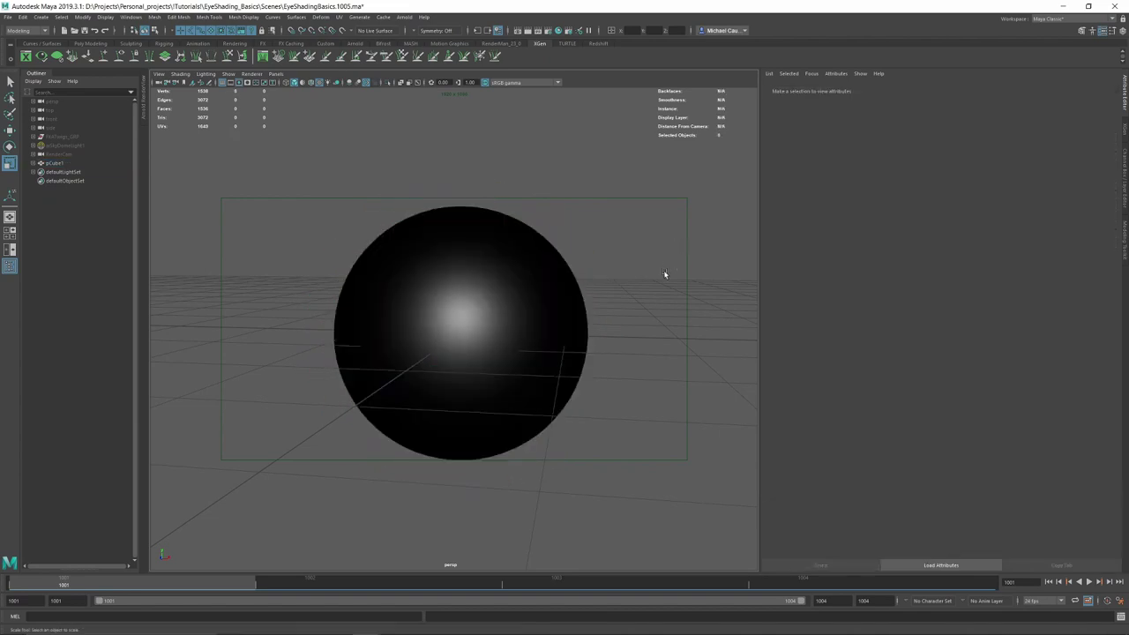
- Examine the rounded sphere's shading, silhouette and wireframe from above, from the side and up close
{"action": "left_click_drag", "start_coordinate": [552, 293], "coordinate": [450, 329], "text": "alt"}
{"action": "right_click_drag", "start_coordinate": [492, 335], "coordinate": [363, 331], "text": "alt"}
{"action": "left_click_drag", "start_coordinate": [363, 332], "coordinate": [396, 262], "text": "alt"}
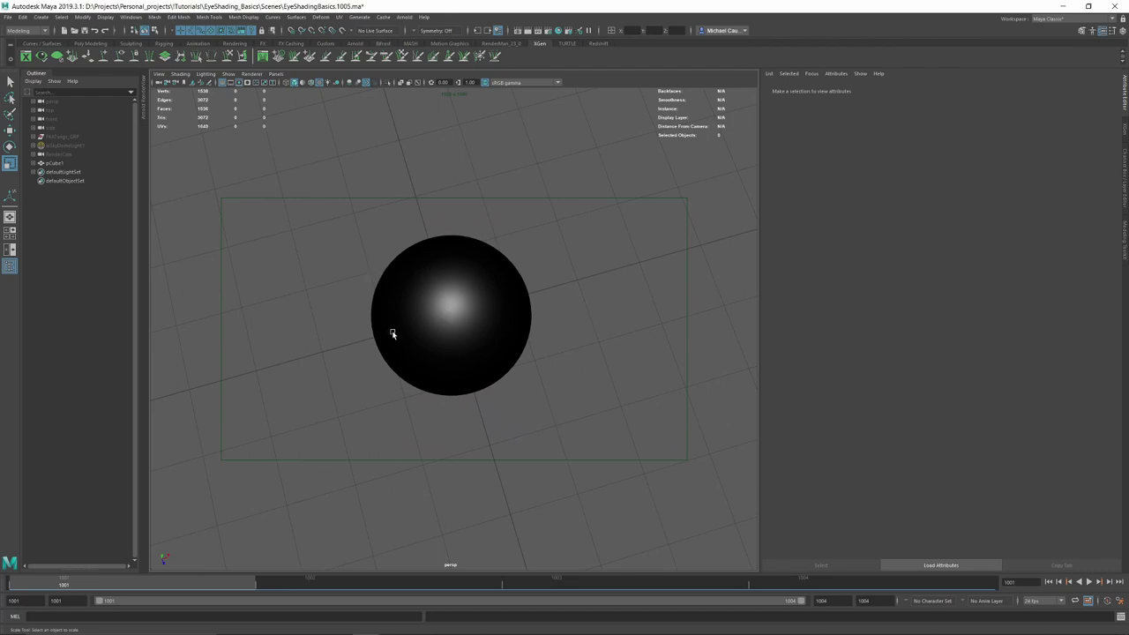
{"action": "left_click_drag", "start_coordinate": [383, 272], "coordinate": [435, 311], "text": "alt"}
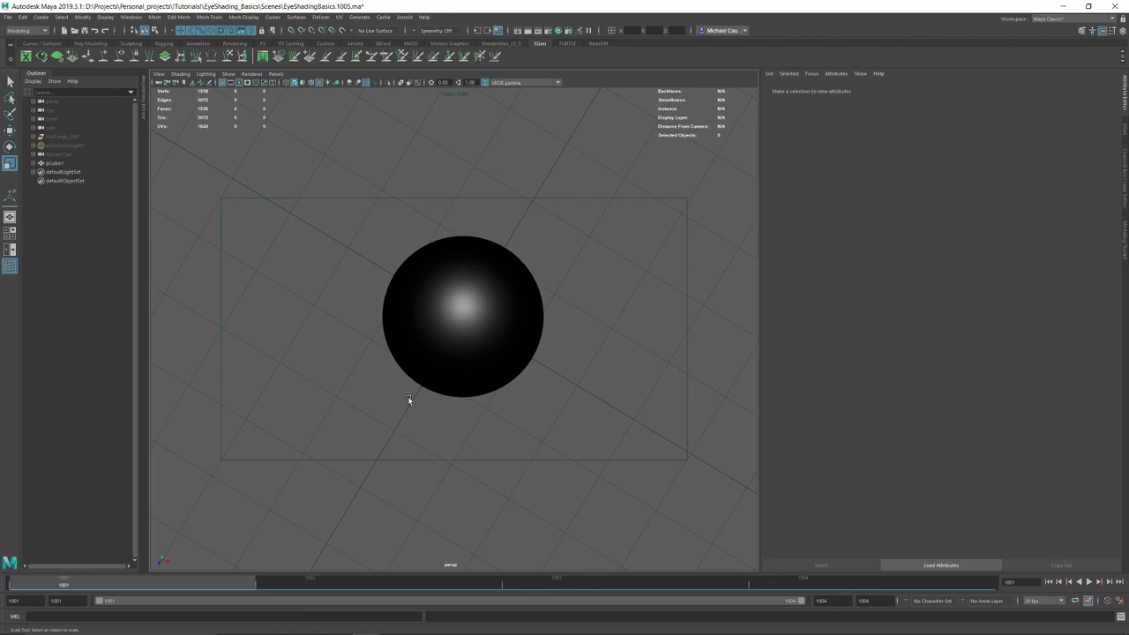
{"action": "left_click", "coordinate": [417, 392]}
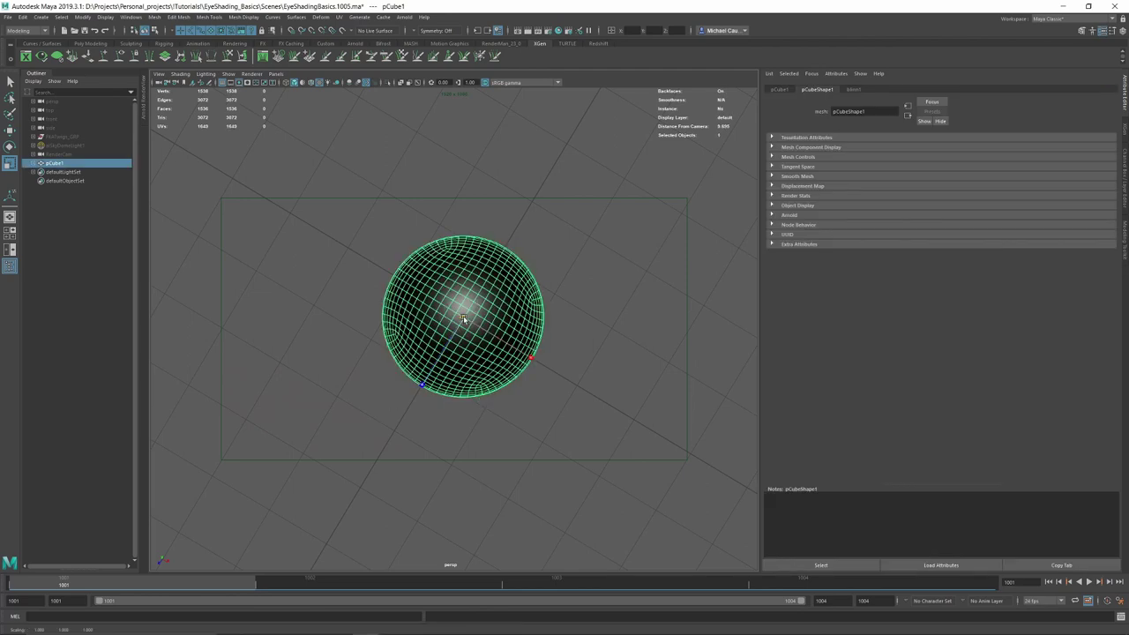
{"action": "left_click_drag", "start_coordinate": [472, 320], "coordinate": [499, 320], "text": "alt"}
{"action": "left_click", "coordinate": [587, 350]}
{"action": "left_click_drag", "start_coordinate": [587, 350], "coordinate": [549, 309], "text": "alt"}
{"action": "right_click_drag", "start_coordinate": [549, 310], "coordinate": [617, 351], "text": "alt"}
{"action": "middle_click_drag", "start_coordinate": [618, 351], "coordinate": [565, 343], "text": "alt"}
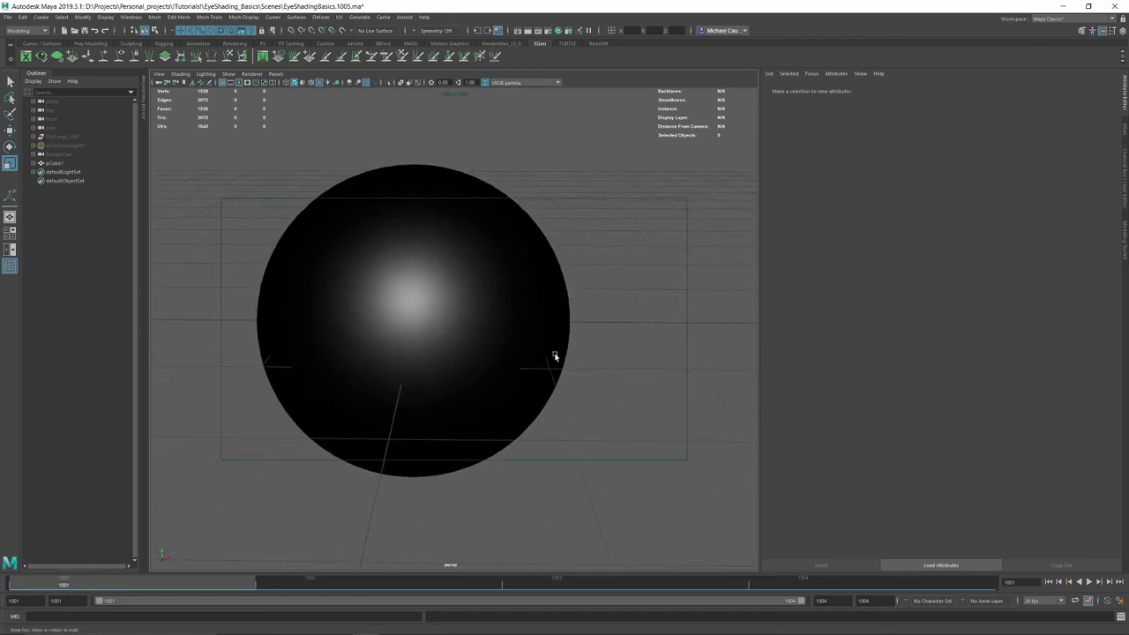
{"action": "left_click_drag", "start_coordinate": [555, 357], "coordinate": [512, 363], "text": "alt"}
{"action": "left_click_drag", "start_coordinate": [381, 378], "coordinate": [343, 413], "text": "alt"}
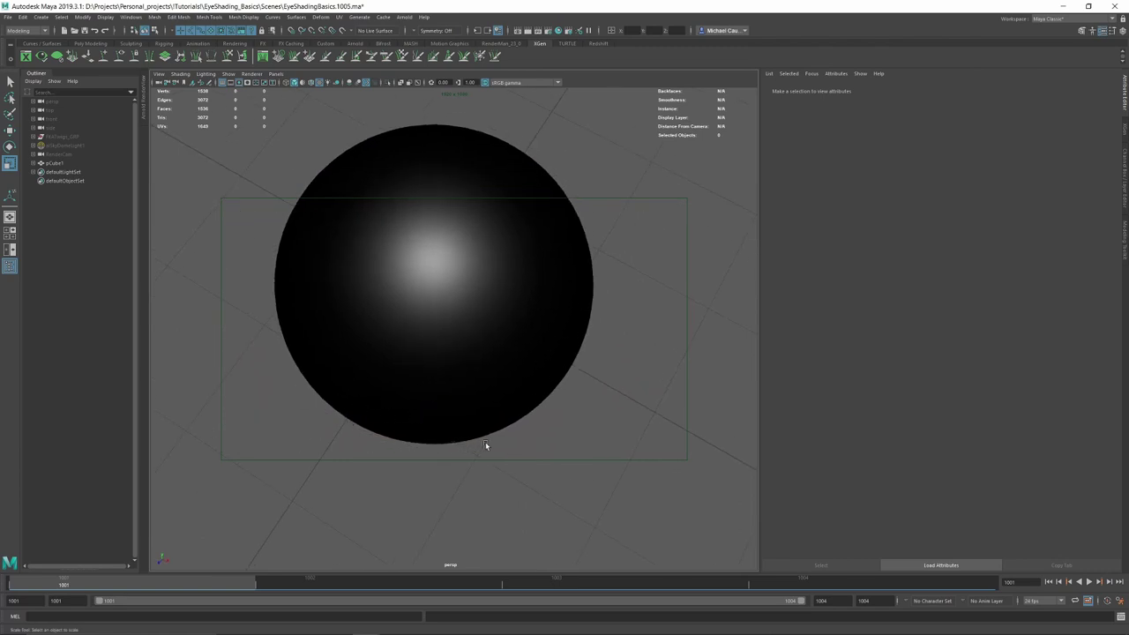
{"action": "right_click_drag", "start_coordinate": [485, 442], "coordinate": [447, 407], "text": "alt"}
{"action": "left_click", "coordinate": [445, 325]}
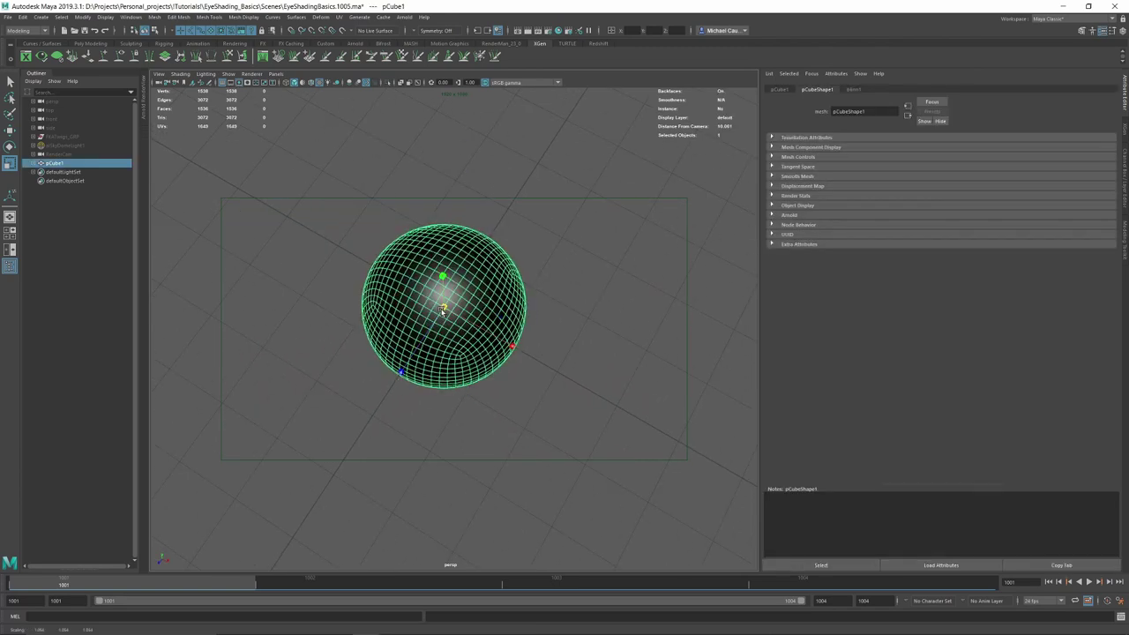
{"action": "left_click", "coordinate": [418, 403]}
{"action": "left_click_drag", "start_coordinate": [418, 403], "coordinate": [436, 343], "text": "alt"}
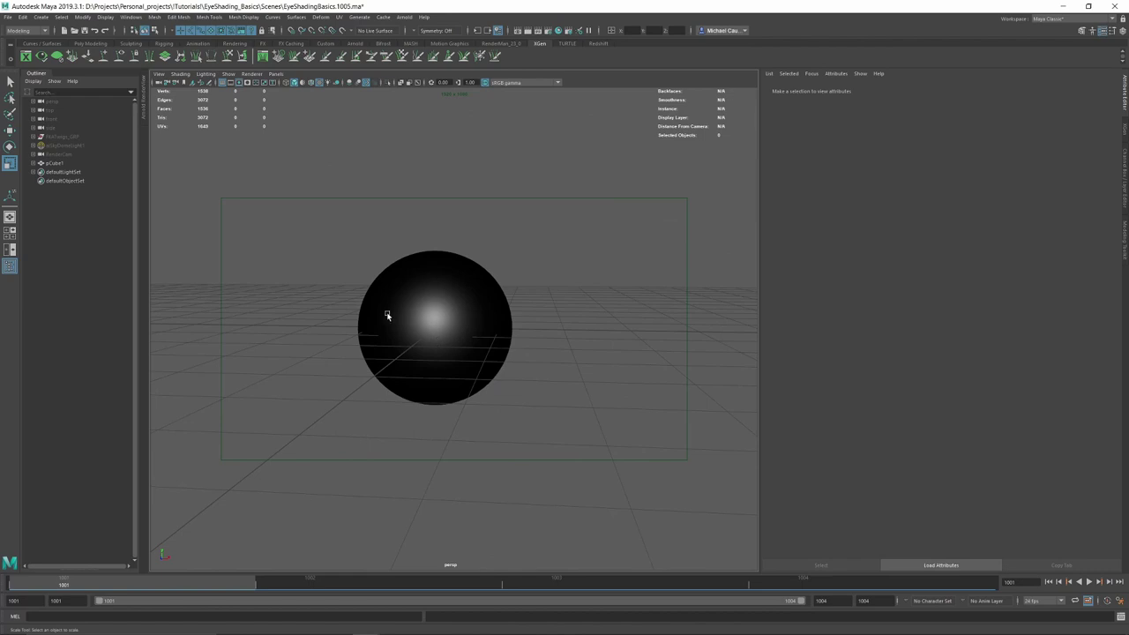
{"action": "left_click", "coordinate": [423, 343]}
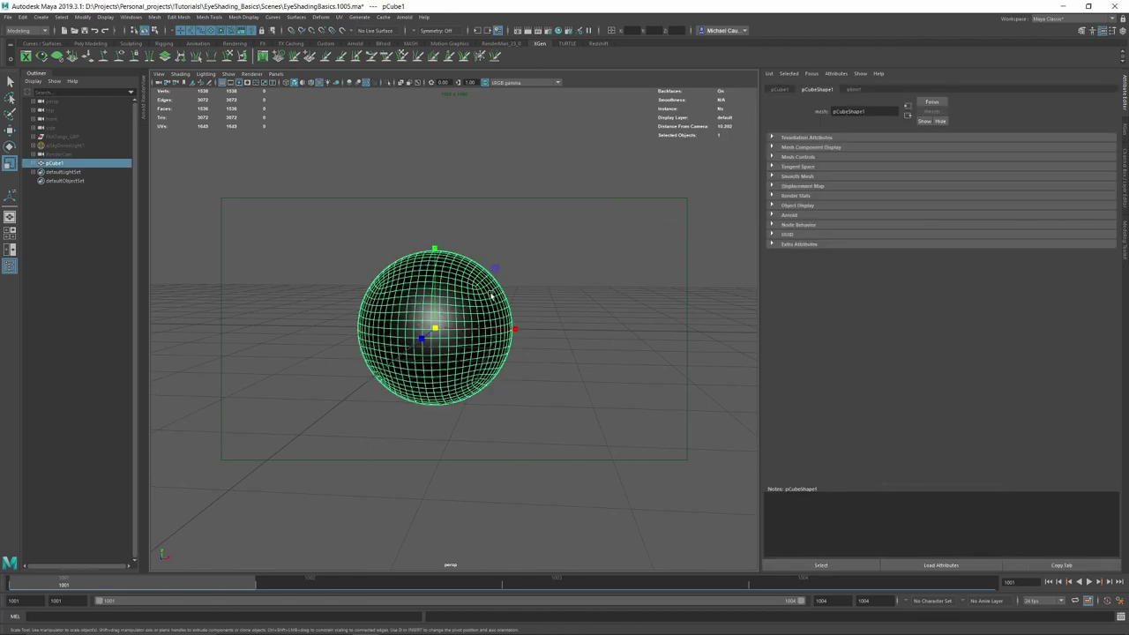
{"action": "left_click_drag", "start_coordinate": [483, 256], "coordinate": [516, 255], "text": "alt"}
{"action": "left_click", "coordinate": [516, 255]}
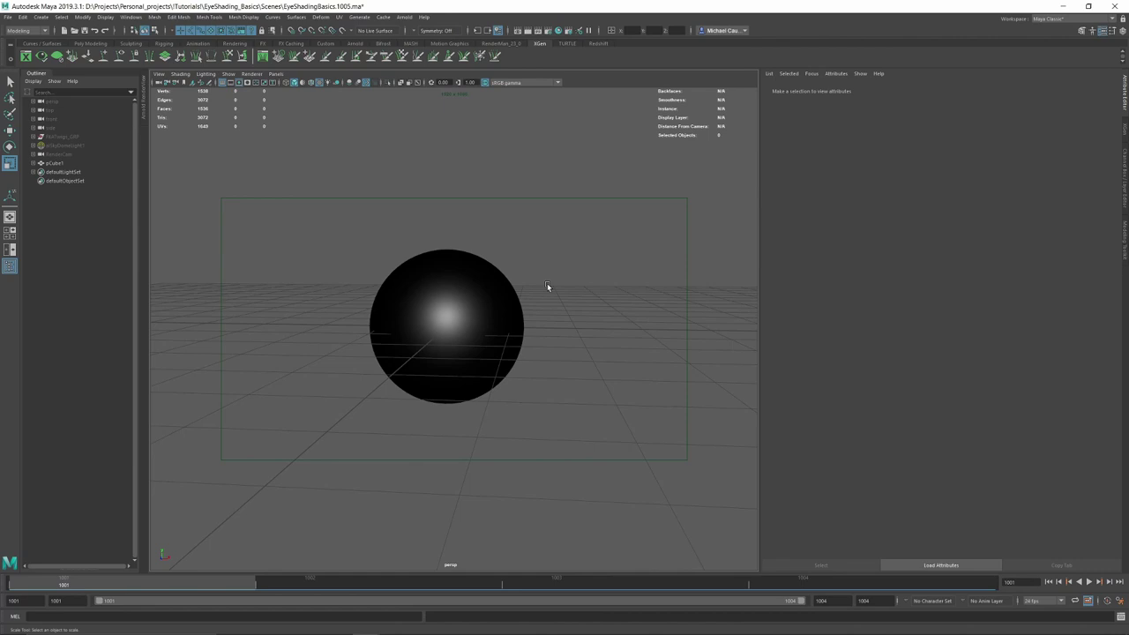
- Select the vertex at the center of the sphere's front side and enable soft selection with a falloff radius of about 0.49
{"action": "left_click", "coordinate": [488, 343]}
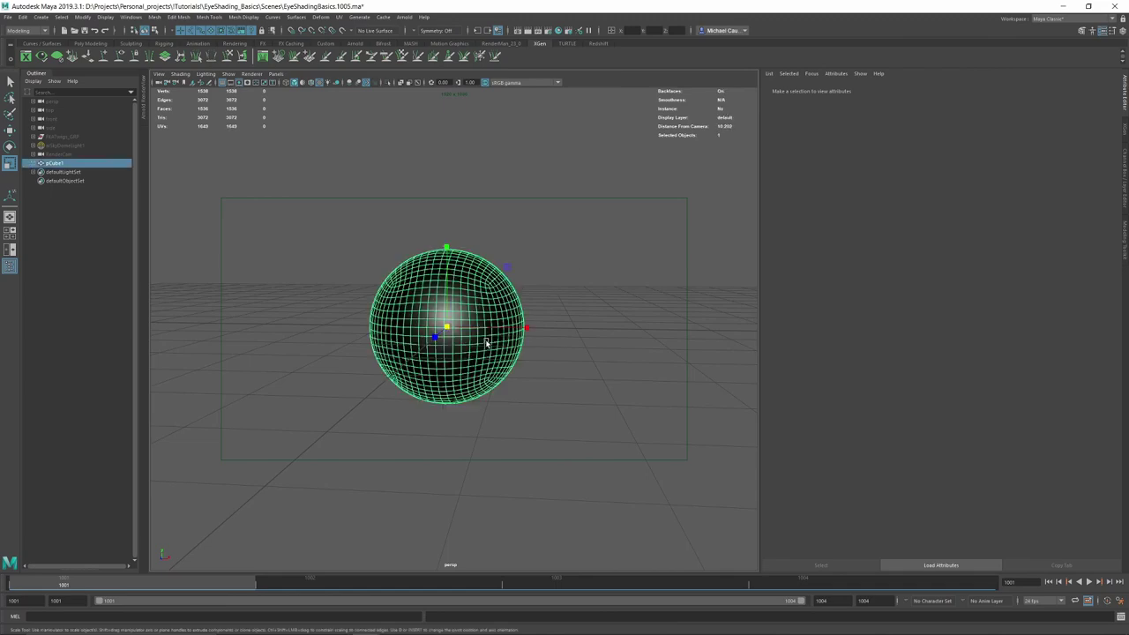
{"action": "left_click_drag", "start_coordinate": [460, 316], "coordinate": [486, 306], "text": "alt"}
{"action": "right_click_drag", "start_coordinate": [487, 306], "coordinate": [609, 344], "text": "alt"}
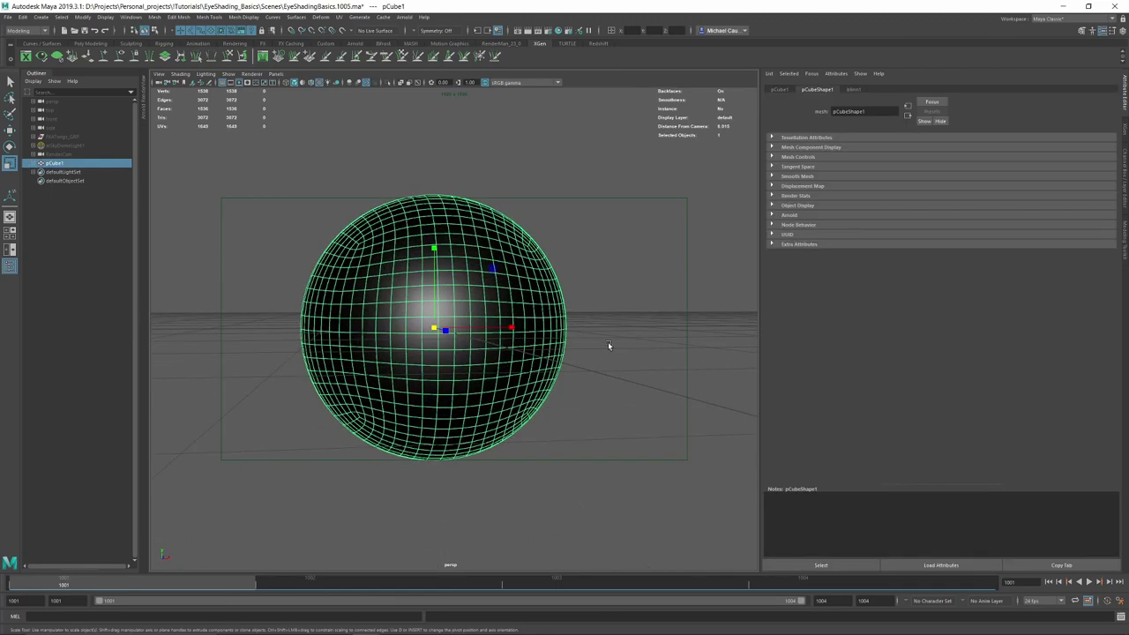
{"action": "left_click_drag", "start_coordinate": [610, 345], "coordinate": [505, 351], "text": "alt"}
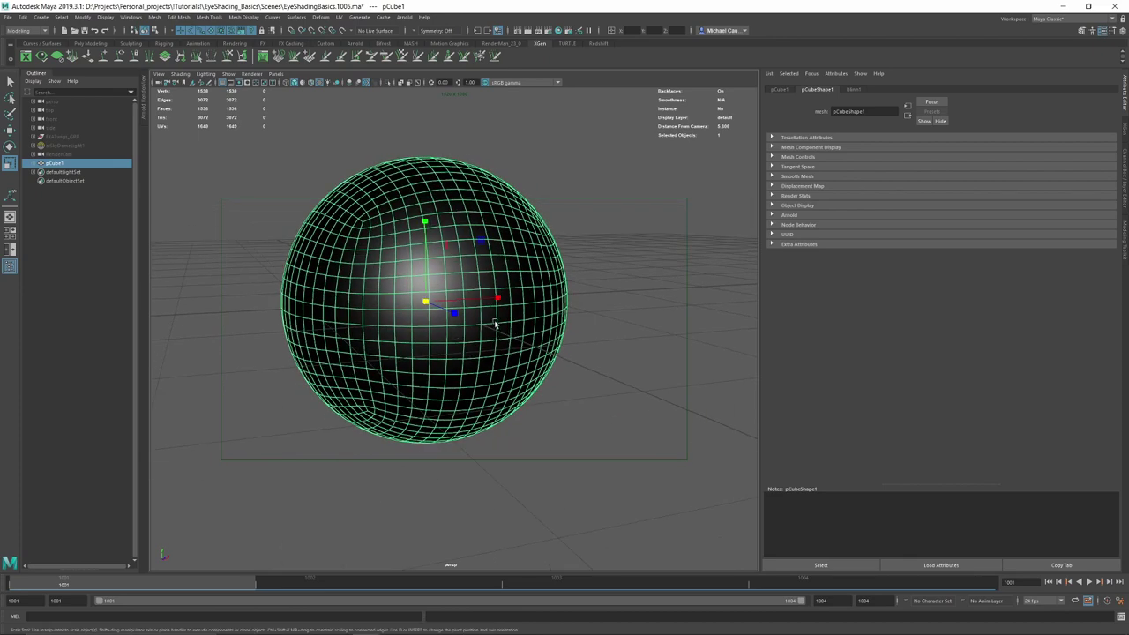
{"action": "left_click_drag", "start_coordinate": [504, 324], "coordinate": [484, 327], "text": "alt"}
{"action": "right_click_drag", "start_coordinate": [462, 328], "coordinate": [441, 329]}
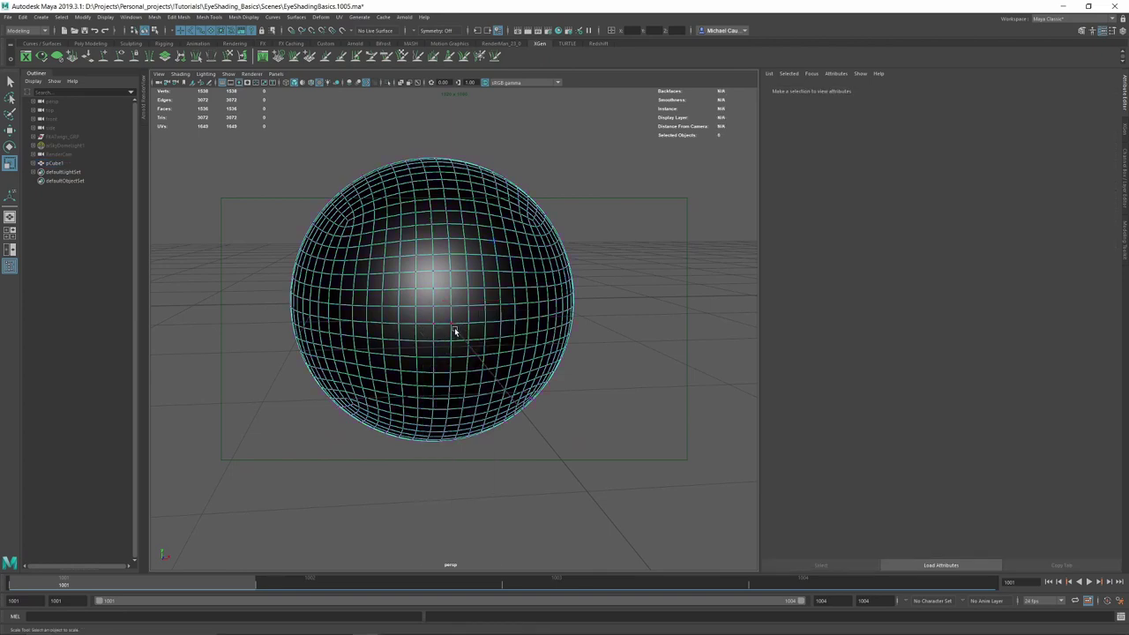
{"action": "left_click", "coordinate": [456, 332]}
{"action": "left_click_drag", "start_coordinate": [516, 378], "coordinate": [506, 163], "text": "alt"}
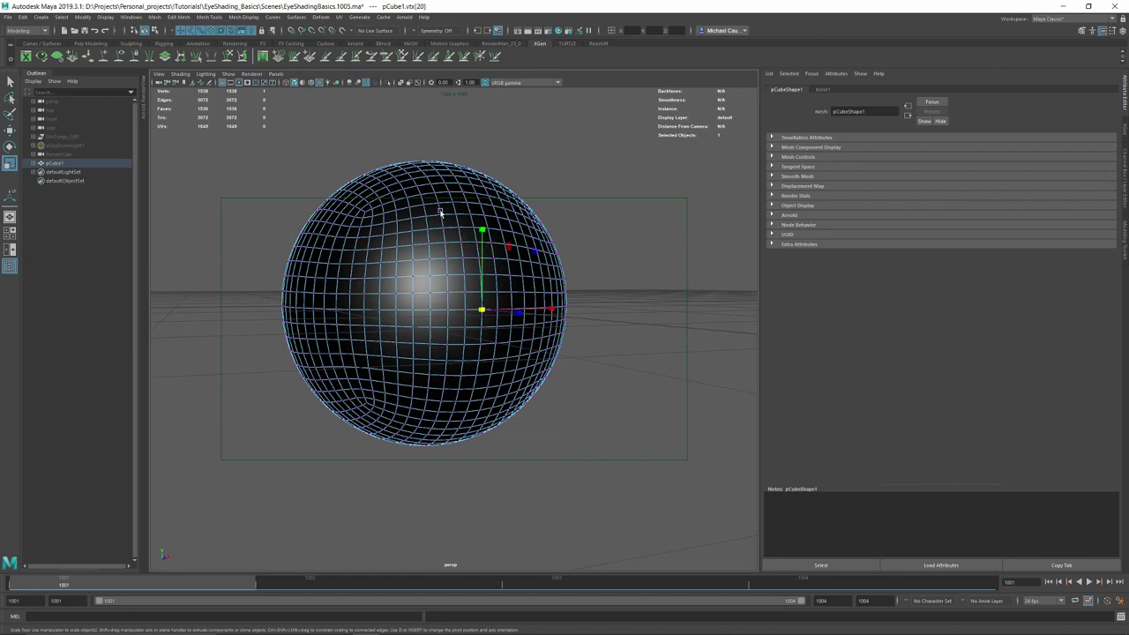
{"action": "left_click_drag", "start_coordinate": [449, 273], "coordinate": [584, 356], "text": "alt"}
{"action": "key", "text": "w"}
{"action": "key", "text": "b"}
{"action": "right_click_drag", "start_coordinate": [584, 356], "coordinate": [623, 403], "text": "alt"}
{"action": "left_click_drag", "start_coordinate": [569, 395], "coordinate": [613, 400], "text": "alt"}
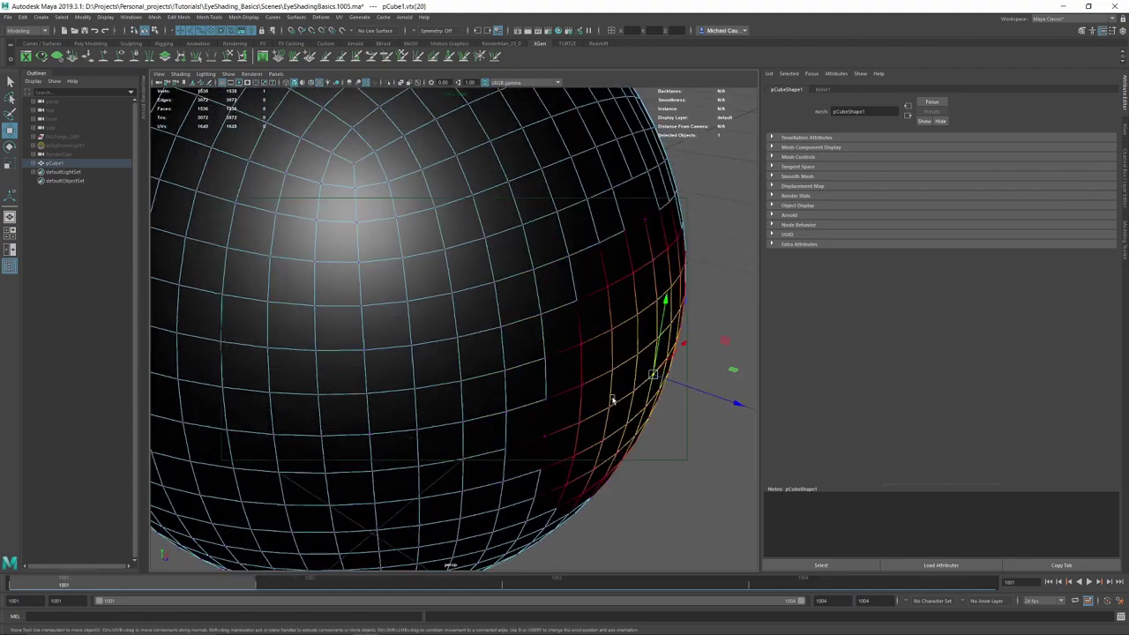
- Try pulling the soft-selected front vertex outward along Z, and undo that move
{"action": "middle_click_drag", "start_coordinate": [622, 395], "coordinate": [501, 370], "text": "alt"}
{"action": "left_click", "coordinate": [617, 422]}
{"action": "left_click_drag", "start_coordinate": [552, 433], "coordinate": [577, 320], "text": "alt"}
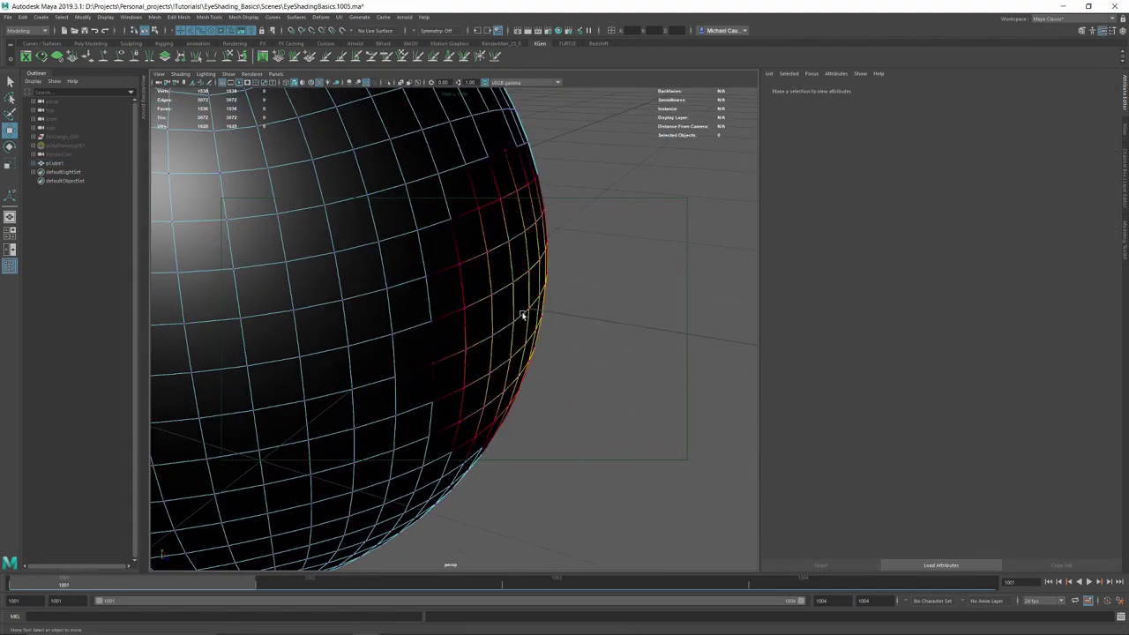
{"action": "left_click", "coordinate": [533, 314]}
{"action": "left_click_drag", "start_coordinate": [663, 379], "coordinate": [583, 315], "text": "alt"}
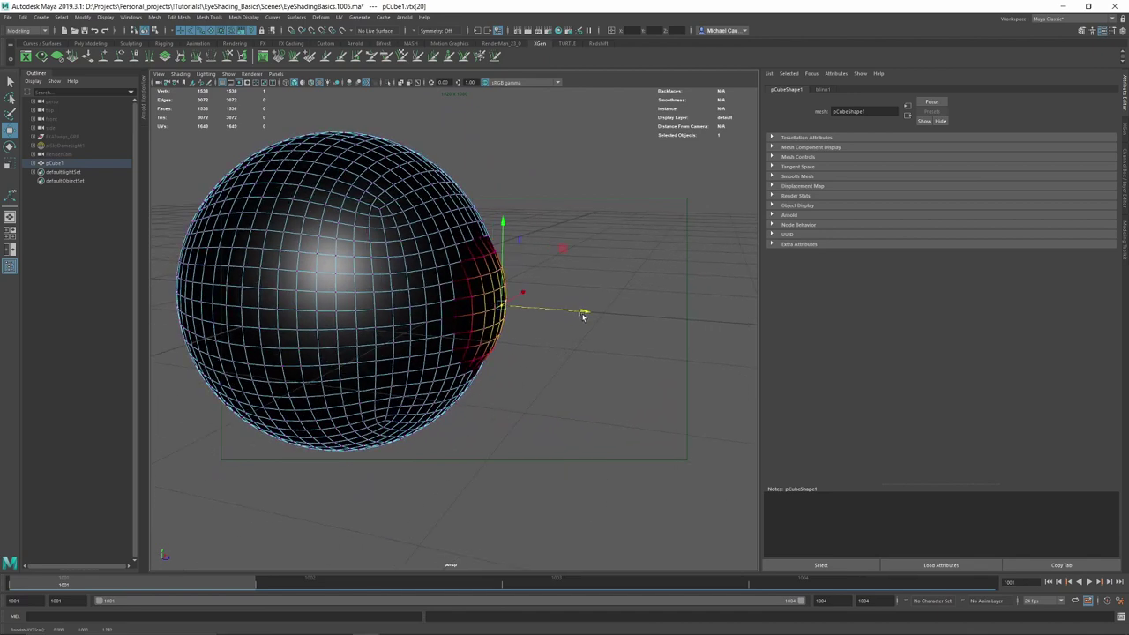
{"action": "key", "text": "ctrl+z"}
- Review the Move tool's Soft Selection settings and pull the front vertex outward along Z to form the cornea bulge
{"action": "left_click", "coordinate": [1112, 31]}
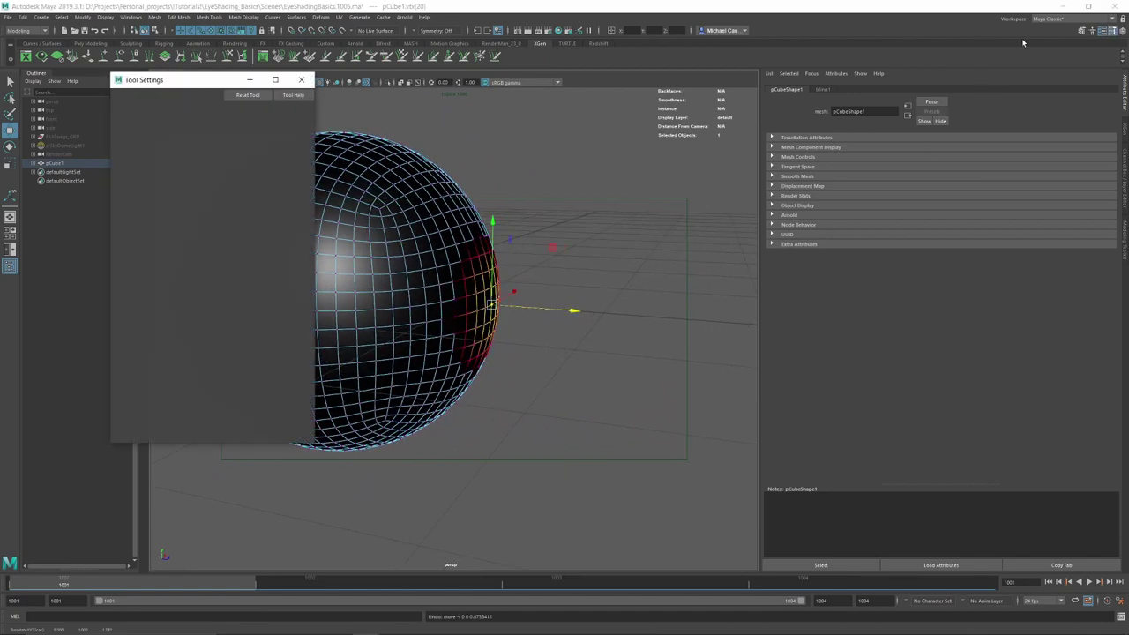
{"action": "left_click", "coordinate": [145, 277]}
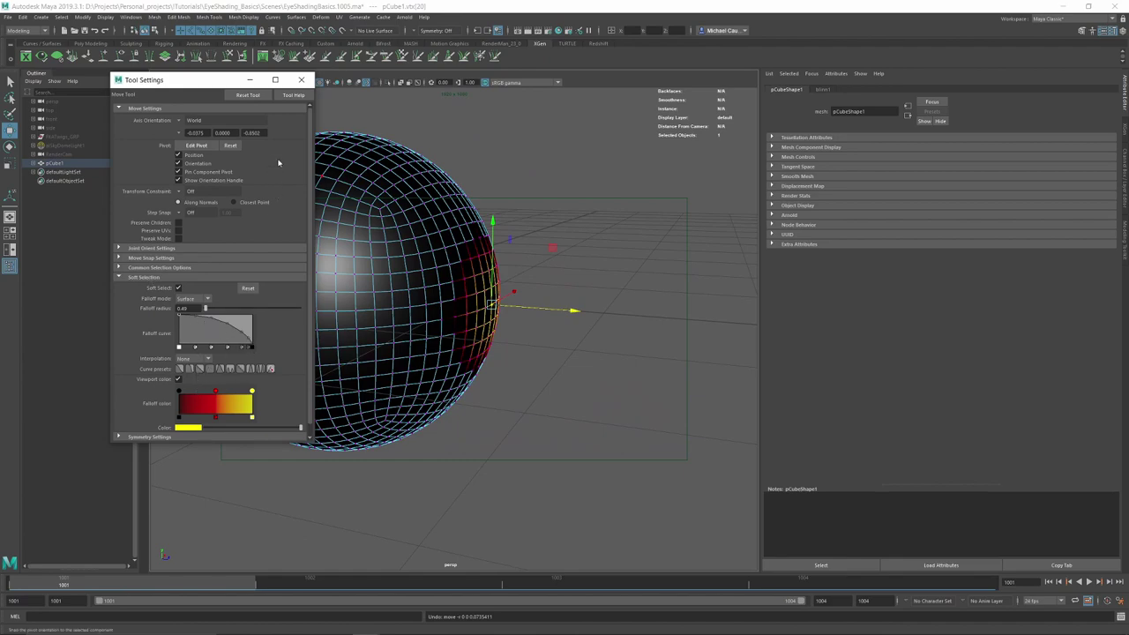
{"action": "left_click", "coordinate": [301, 80]}
{"action": "left_click_drag", "start_coordinate": [518, 321], "coordinate": [594, 290], "text": "alt"}
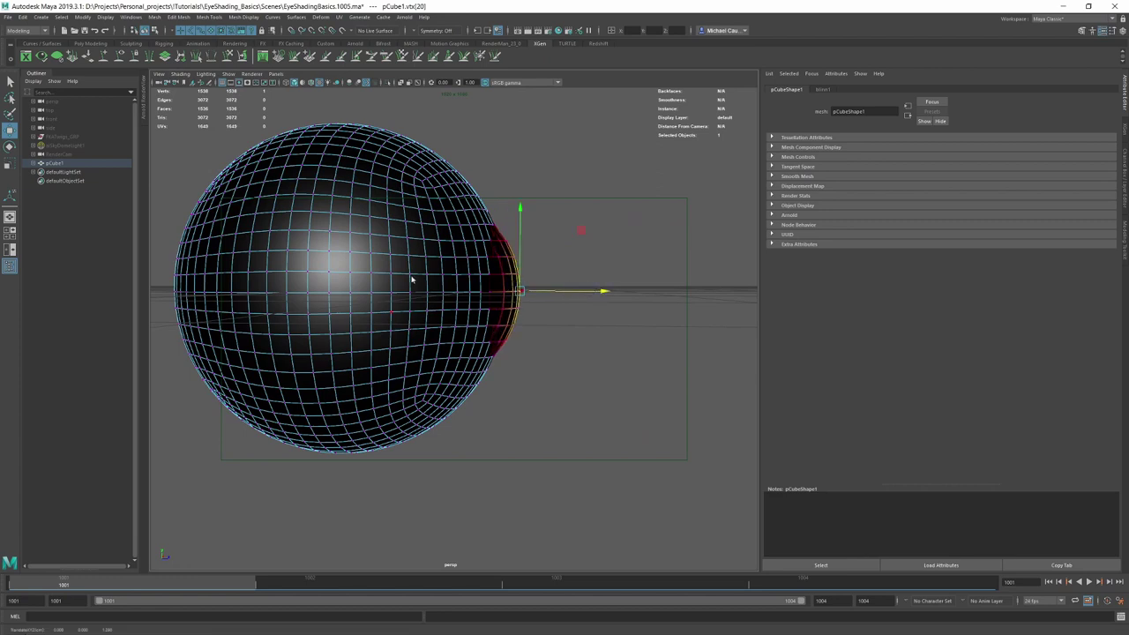
- Return to object selection and examine the cornea bulge's highlights in smooth preview
{"action": "right_click_drag", "start_coordinate": [414, 280], "coordinate": [430, 271]}
{"action": "left_click", "coordinate": [429, 271]}
{"action": "left_click_drag", "start_coordinate": [520, 295], "coordinate": [453, 294], "text": "alt"}
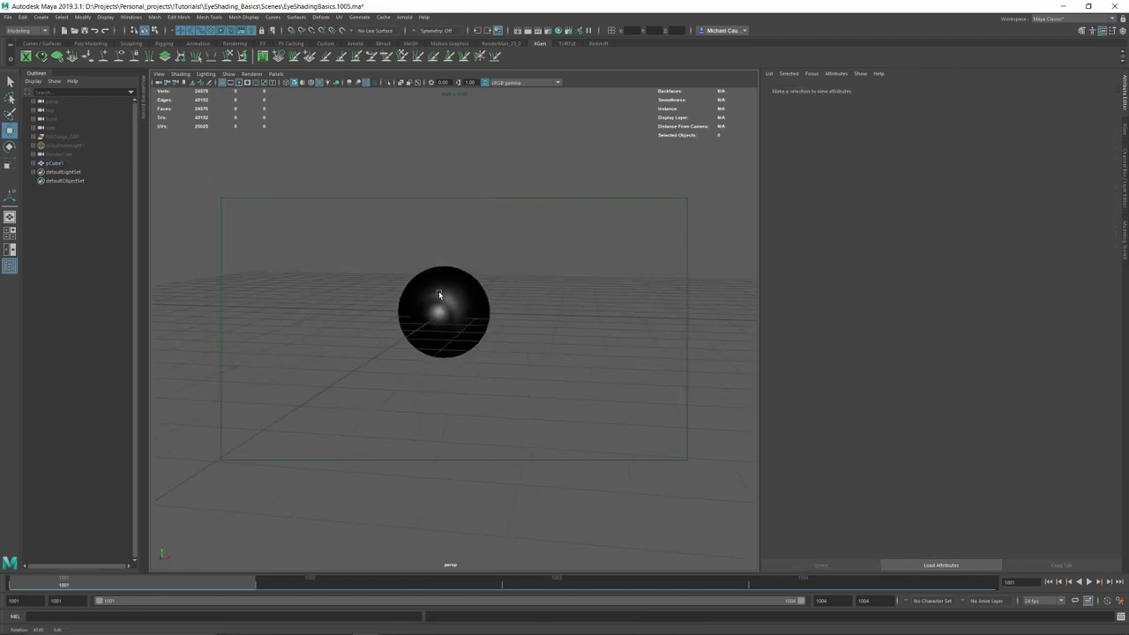
{"action": "right_click_drag", "start_coordinate": [454, 294], "coordinate": [520, 353], "text": "alt"}
{"action": "left_click_drag", "start_coordinate": [423, 344], "coordinate": [460, 311], "text": "alt"}
{"action": "left_click", "coordinate": [448, 321]}
{"action": "left_click", "coordinate": [598, 287]}
- Examine the cornea bulge's profile and edge flow on the unsmoothed eyeball from the side
{"action": "left_click_drag", "start_coordinate": [383, 304], "coordinate": [429, 310], "text": "alt"}
{"action": "left_click", "coordinate": [469, 309]}
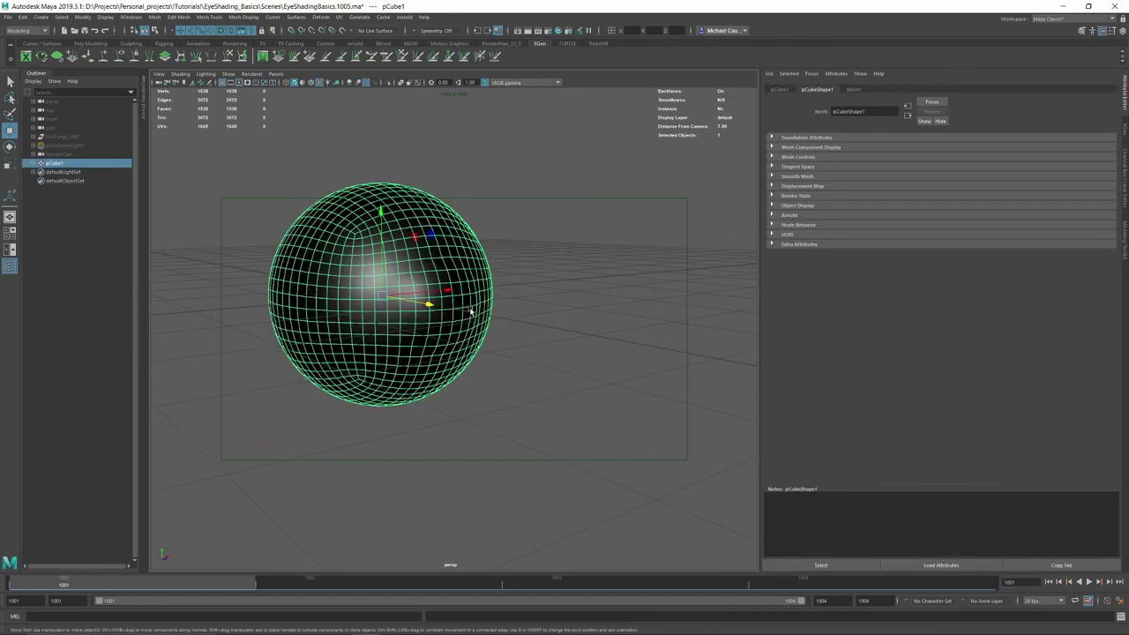
{"action": "right_click_drag", "start_coordinate": [565, 306], "coordinate": [509, 292], "text": "alt"}
{"action": "left_click_drag", "start_coordinate": [509, 292], "coordinate": [556, 281], "text": "alt"}
{"action": "right_click_drag", "start_coordinate": [492, 280], "coordinate": [550, 279], "text": "alt"}
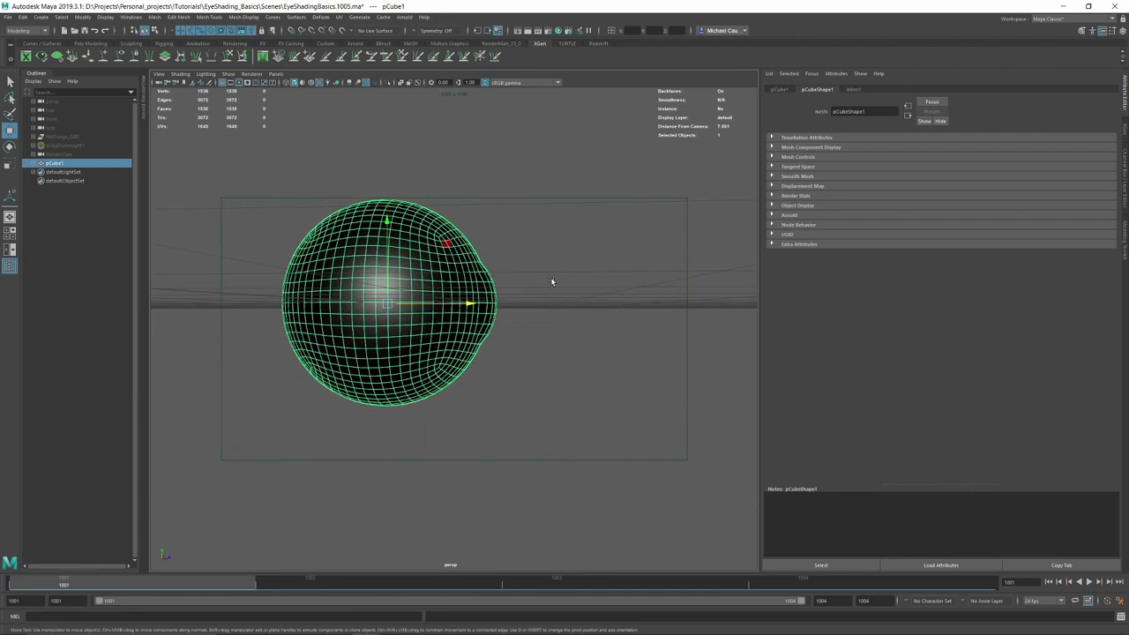
{"action": "left_click", "coordinate": [549, 280]}
- Compare the eyeball's smooth preview with its unsmoothed wireframe, checking the cornea's shading from several angles
{"action": "left_click_drag", "start_coordinate": [548, 284], "coordinate": [402, 295], "text": "alt"}
{"action": "right_click_drag", "start_coordinate": [394, 294], "coordinate": [456, 320], "text": "alt"}
{"action": "left_click", "coordinate": [396, 311]}
{"action": "left_click_drag", "start_coordinate": [456, 320], "coordinate": [392, 283], "text": "alt"}
{"action": "key", "text": "3"}
{"action": "left_click", "coordinate": [637, 262]}
{"action": "right_click_drag", "start_coordinate": [635, 265], "coordinate": [562, 313], "text": "alt"}
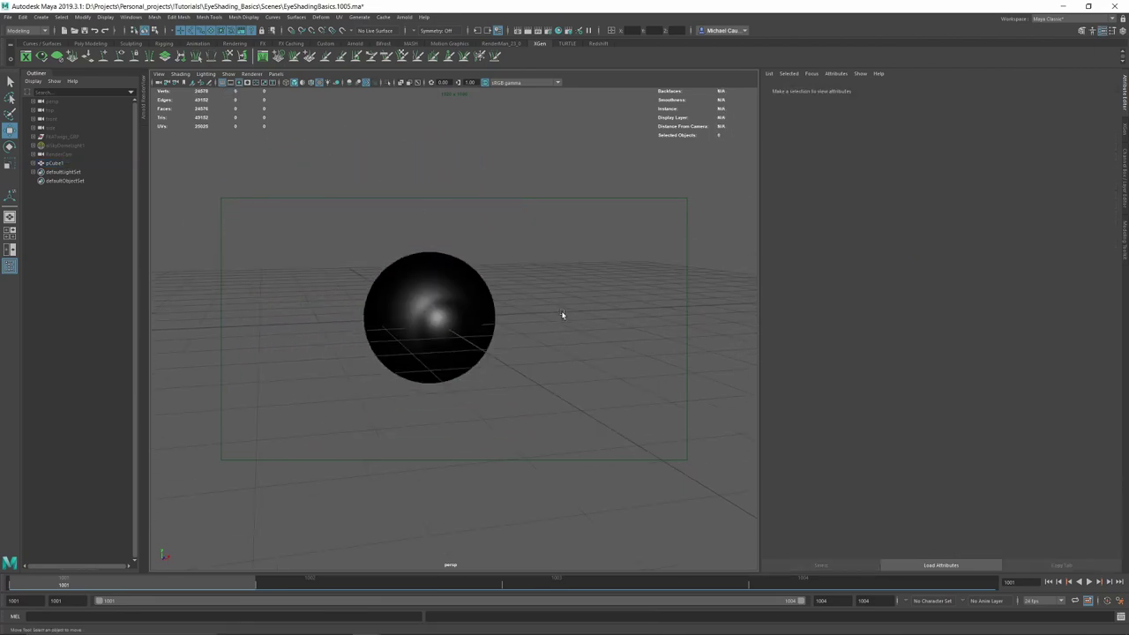
{"action": "left_click_drag", "start_coordinate": [562, 313], "coordinate": [490, 327], "text": "alt"}
{"action": "left_click_drag", "start_coordinate": [406, 330], "coordinate": [431, 315], "text": "alt"}
{"action": "right_click_drag", "start_coordinate": [431, 315], "coordinate": [449, 307], "text": "alt"}
{"action": "left_click", "coordinate": [439, 351]}
{"action": "left_click_drag", "start_coordinate": [440, 351], "coordinate": [544, 343], "text": "alt"}
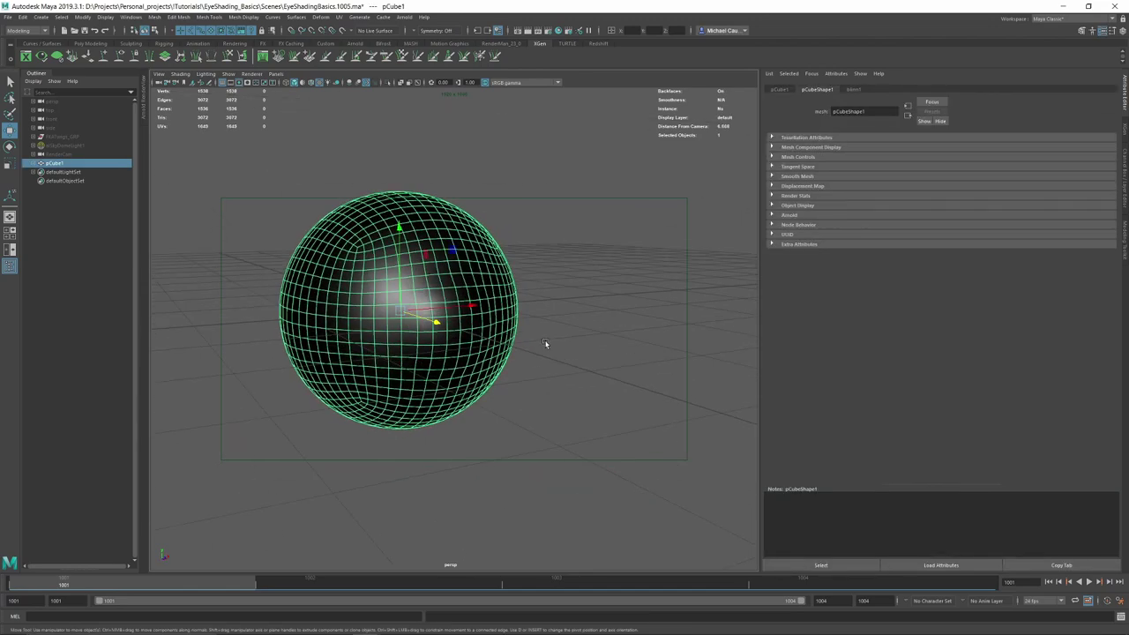
- Create a polygon cylinder at the eyeball's centre
{"action": "left_click", "coordinate": [605, 302]}
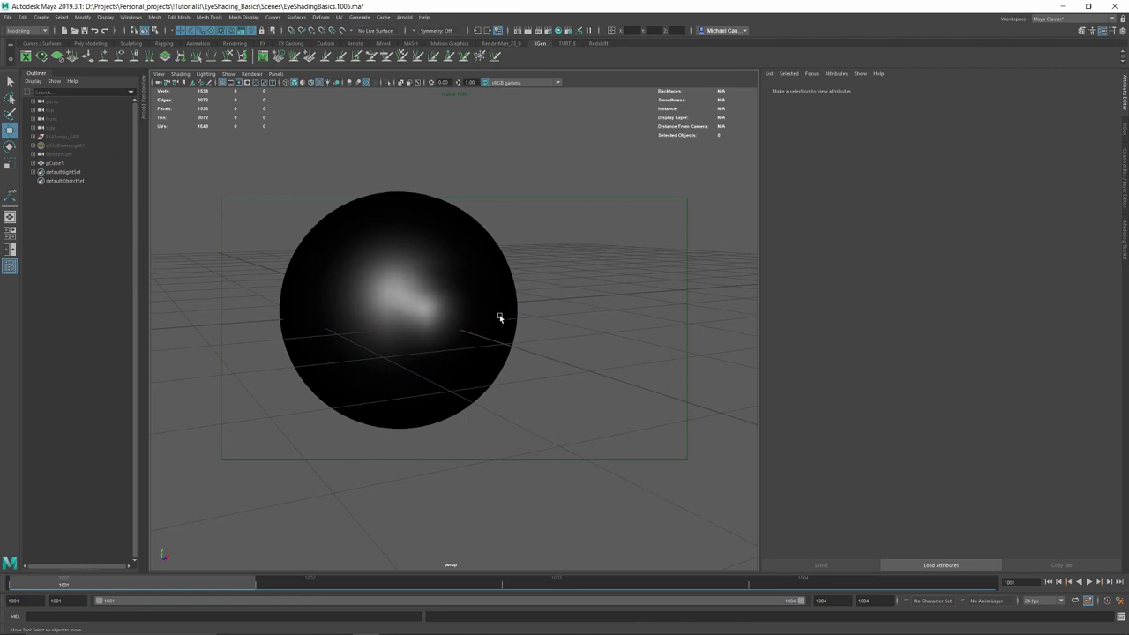
{"action": "left_click_drag", "start_coordinate": [569, 348], "coordinate": [538, 349], "text": "alt"}
{"action": "right_click_drag", "start_coordinate": [593, 423], "coordinate": [542, 424], "text": "alt"}
{"action": "left_click_drag", "start_coordinate": [542, 423], "coordinate": [527, 404], "text": "alt"}
{"action": "right_click", "coordinate": [524, 381], "text": "shift"}
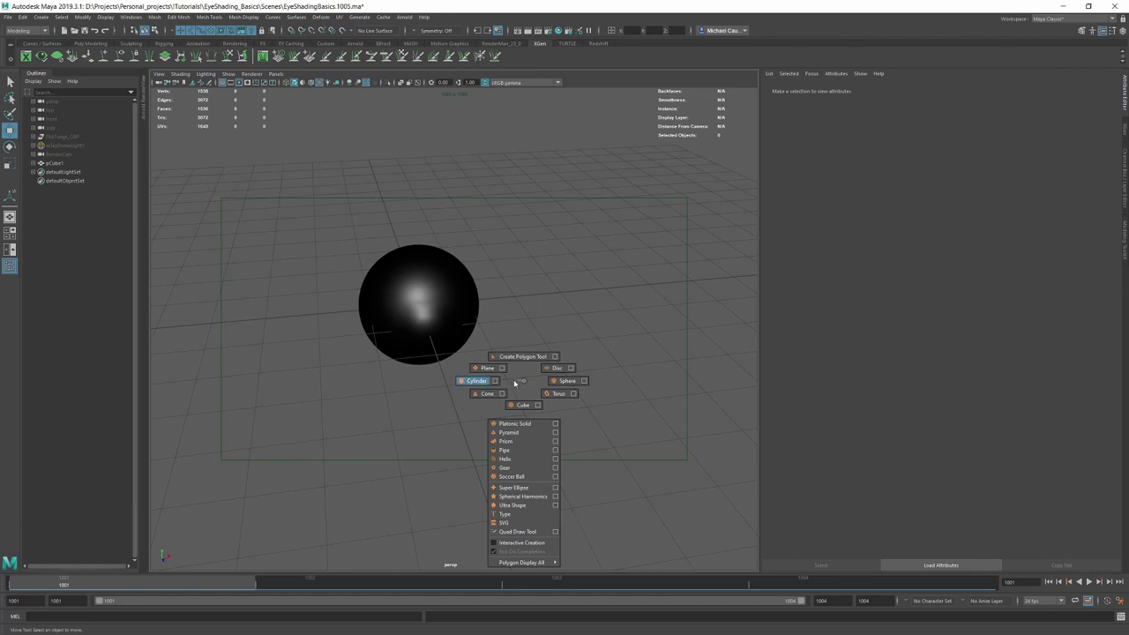
{"action": "left_click", "coordinate": [477, 381]}
{"action": "middle_click_drag", "start_coordinate": [542, 380], "coordinate": [548, 391], "text": "alt"}
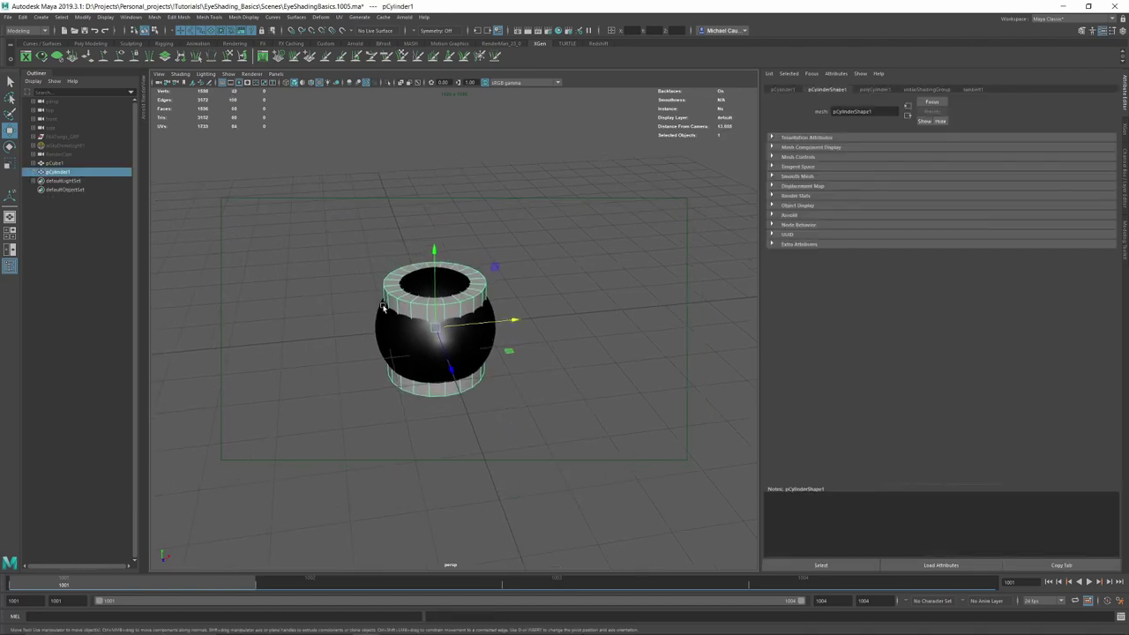
- Delete the cylinder's side and bottom faces, keeping only its top cap
{"action": "right_click_drag", "start_coordinate": [409, 301], "coordinate": [407, 344]}
{"action": "left_click_drag", "start_coordinate": [411, 366], "coordinate": [412, 330], "text": "alt"}
{"action": "left_click_drag", "start_coordinate": [342, 311], "coordinate": [671, 474]}
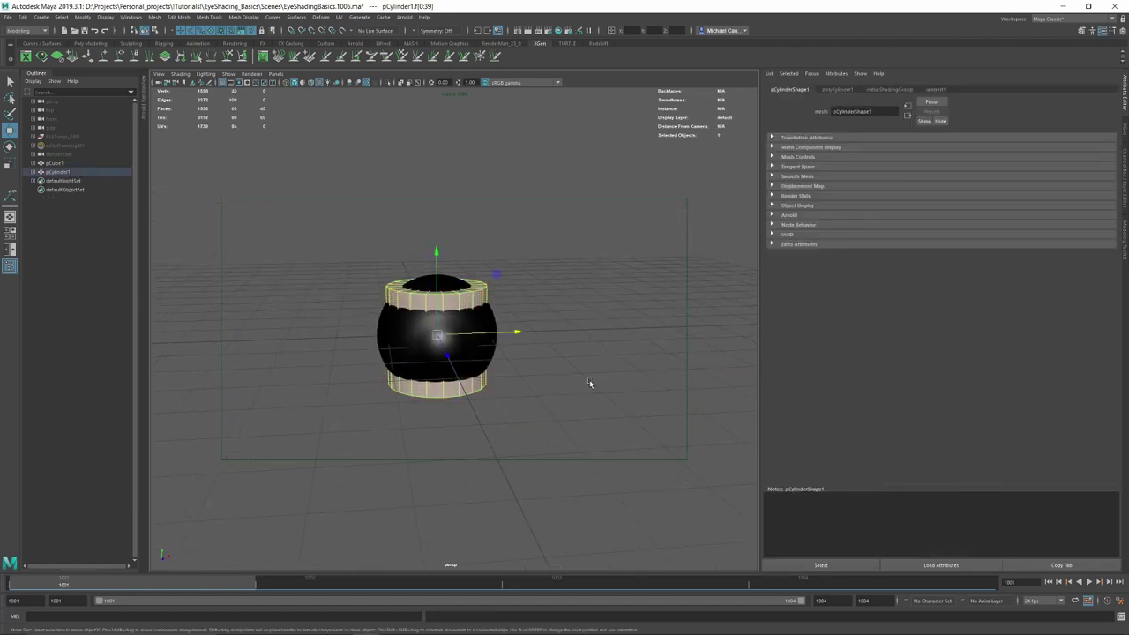
{"action": "key", "text": "Delete"}
{"action": "left_click_drag", "start_coordinate": [504, 328], "coordinate": [460, 360], "text": "alt"}
{"action": "scroll", "coordinate": [460, 360], "scroll_direction": "up", "scroll_amount": 5}
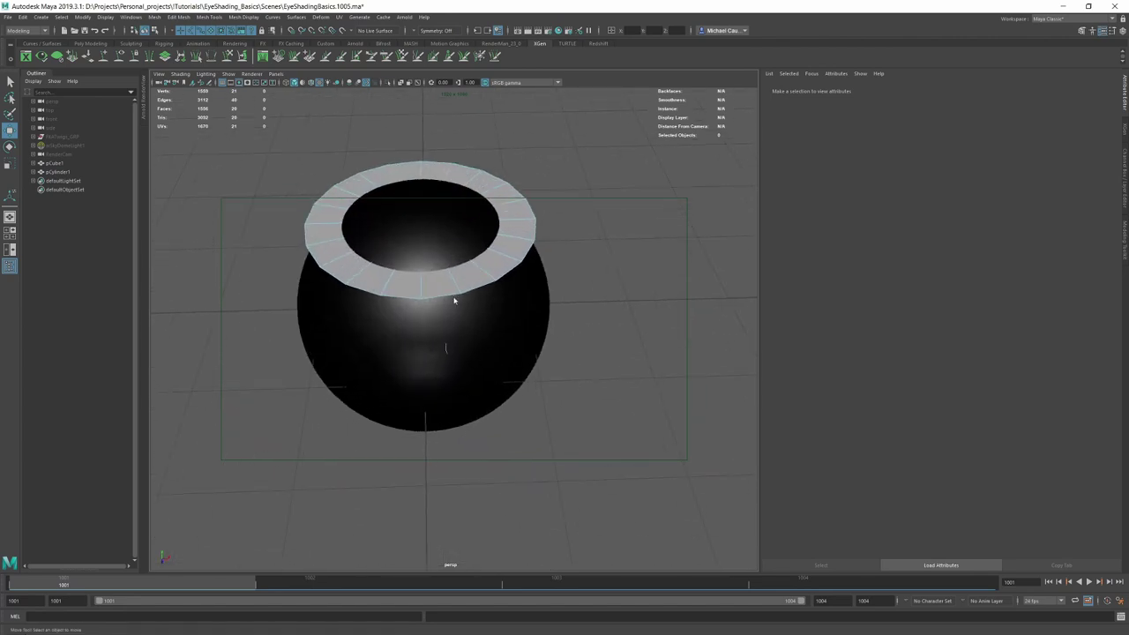
- Extrude the cap's outer border edge loop outward into a wide flat ring
{"action": "right_click_drag", "start_coordinate": [453, 300], "coordinate": [452, 275]}
{"action": "double_click", "coordinate": [444, 295]}
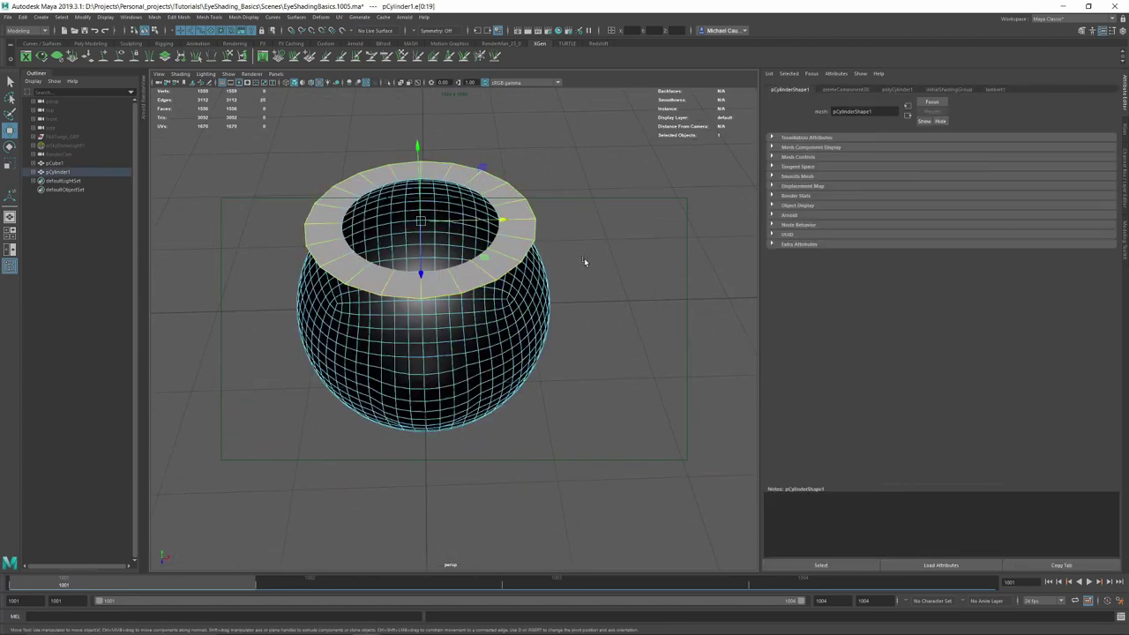
{"action": "right_click_drag", "start_coordinate": [588, 235], "coordinate": [584, 272], "text": "shift"}
{"action": "left_click_drag", "start_coordinate": [584, 273], "coordinate": [573, 255]}
{"action": "scroll", "coordinate": [479, 305], "scroll_direction": "up", "scroll_amount": 3}
{"action": "left_click_drag", "start_coordinate": [479, 304], "coordinate": [469, 362], "text": "alt"}
{"action": "scroll", "coordinate": [466, 358], "scroll_direction": "up", "scroll_amount": 3}
- Delete the original cap's inner faces to leave a round hole in the disc, then return to object selection
{"action": "right_click_drag", "start_coordinate": [357, 259], "coordinate": [358, 262]}
{"action": "left_click", "coordinate": [357, 282]}
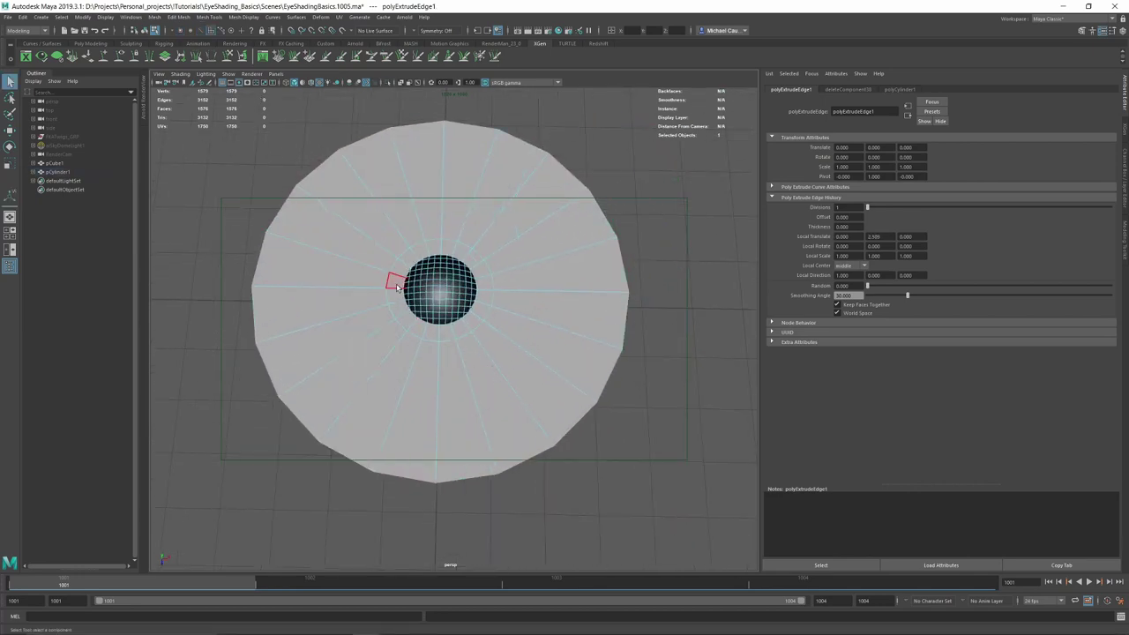
{"action": "left_click", "coordinate": [396, 268]}
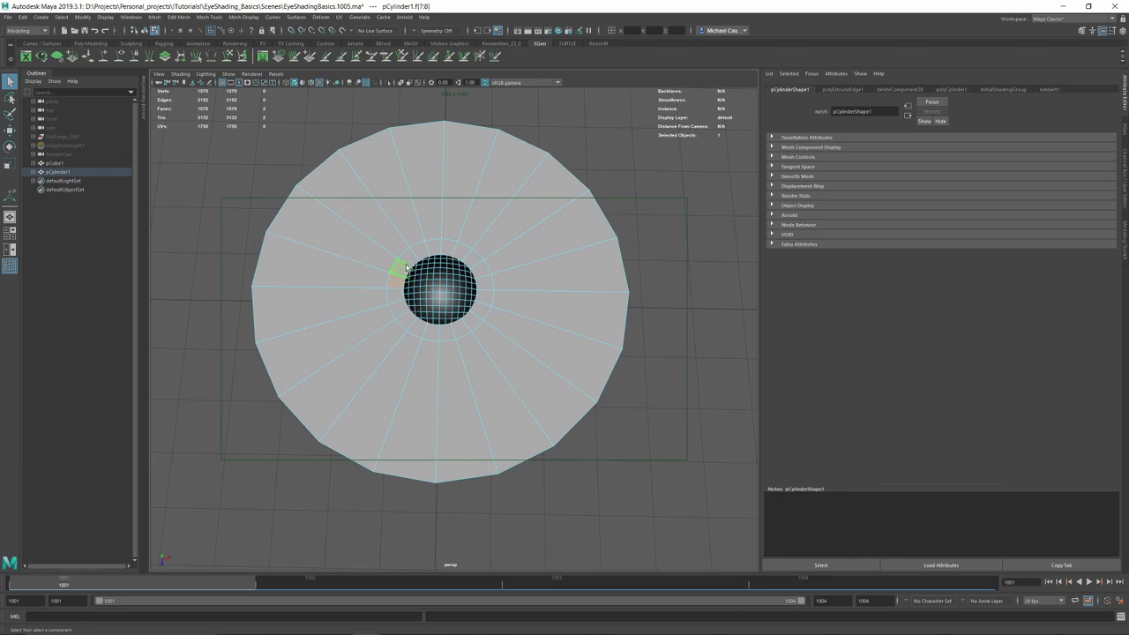
{"action": "key", "text": "F8"}
{"action": "right_click", "coordinate": [529, 284]}
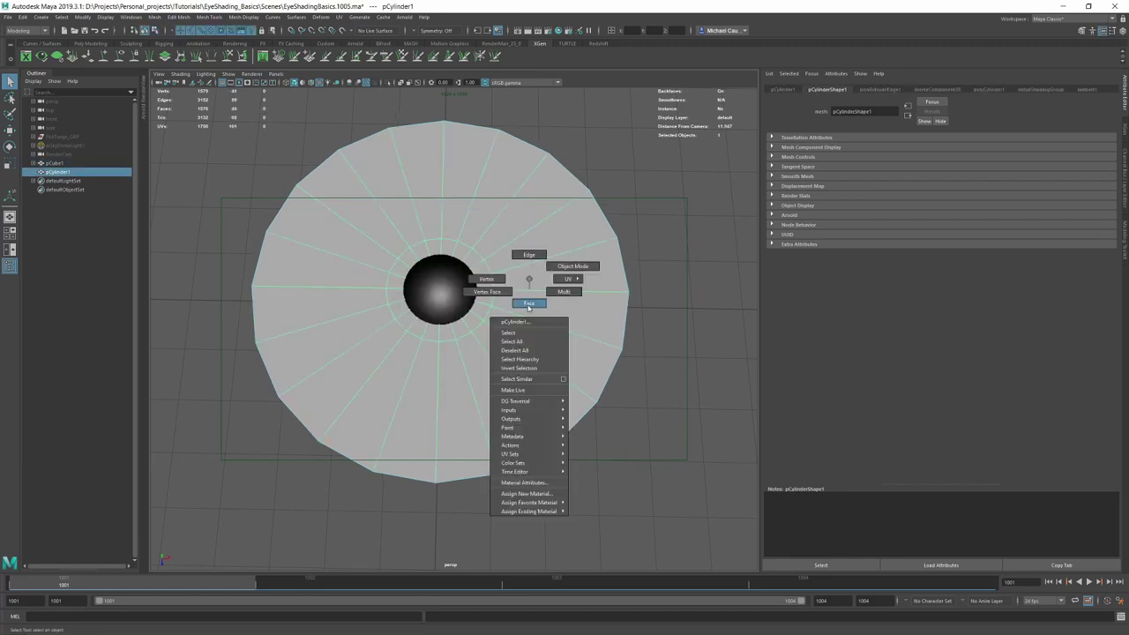
{"action": "left_click", "coordinate": [530, 309]}
{"action": "left_click_drag", "start_coordinate": [425, 287], "coordinate": [457, 316]}
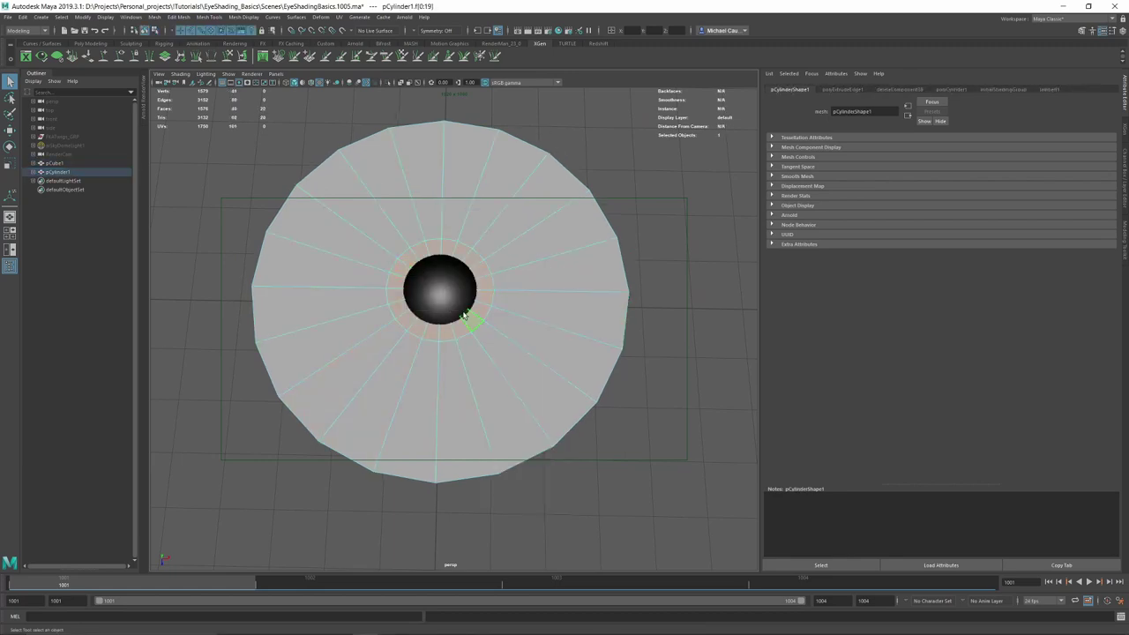
{"action": "key", "text": "Delete"}
{"action": "key", "text": "F8"}
{"action": "left_click_drag", "start_coordinate": [478, 382], "coordinate": [537, 333], "text": "alt"}
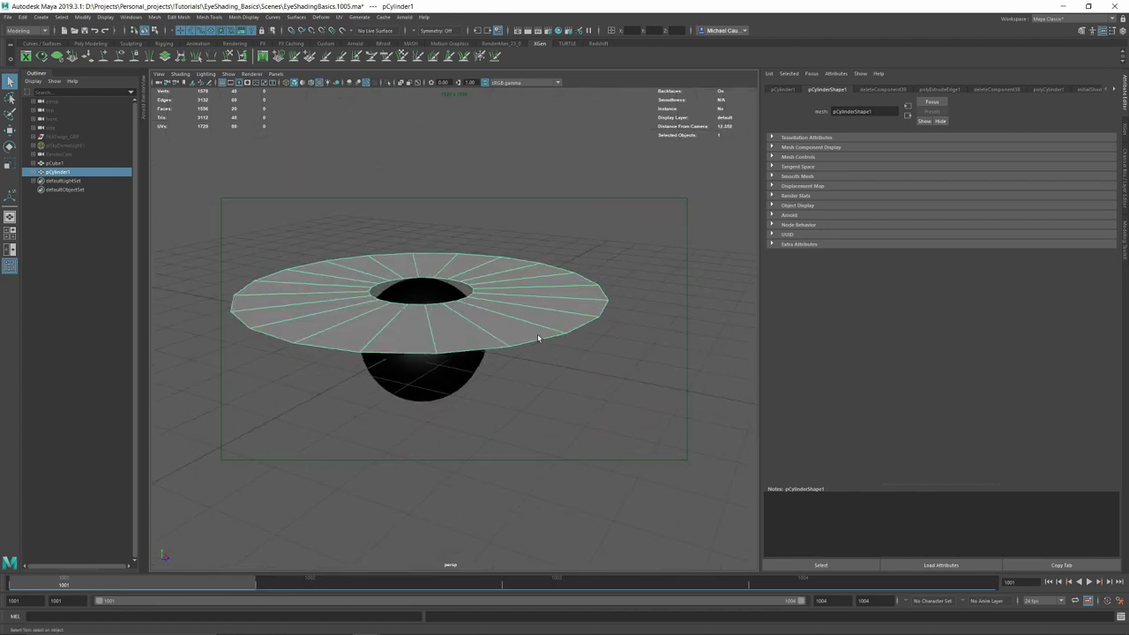
- Centre the ring's pivot on its remaining geometry
{"action": "key", "text": "w"}
{"action": "left_click", "coordinate": [82, 17]}
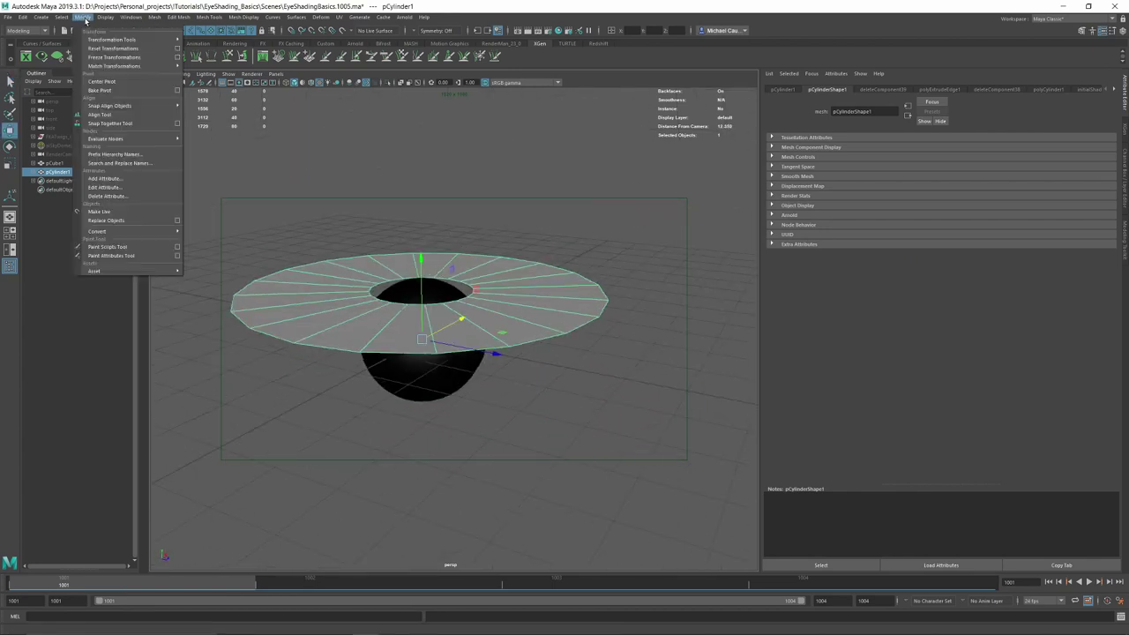
{"action": "left_click", "coordinate": [101, 82]}
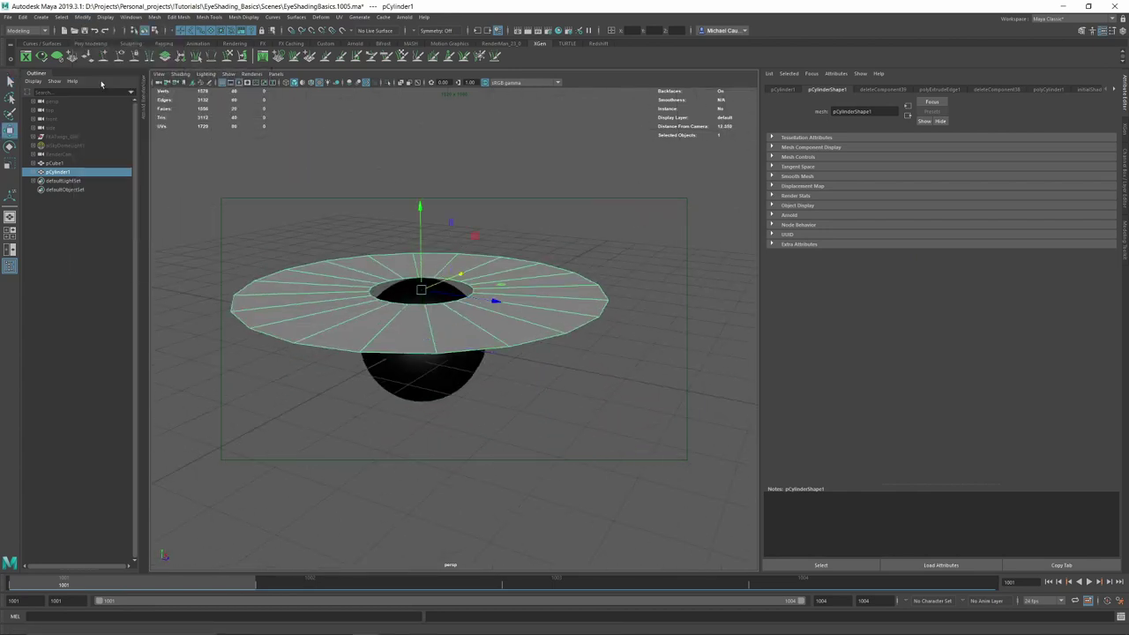
- Place the ring at the world origin by setting its absolute X, Y and Z position to 0
{"action": "left_click", "coordinate": [613, 31]}
{"action": "left_click", "coordinate": [582, 91]}
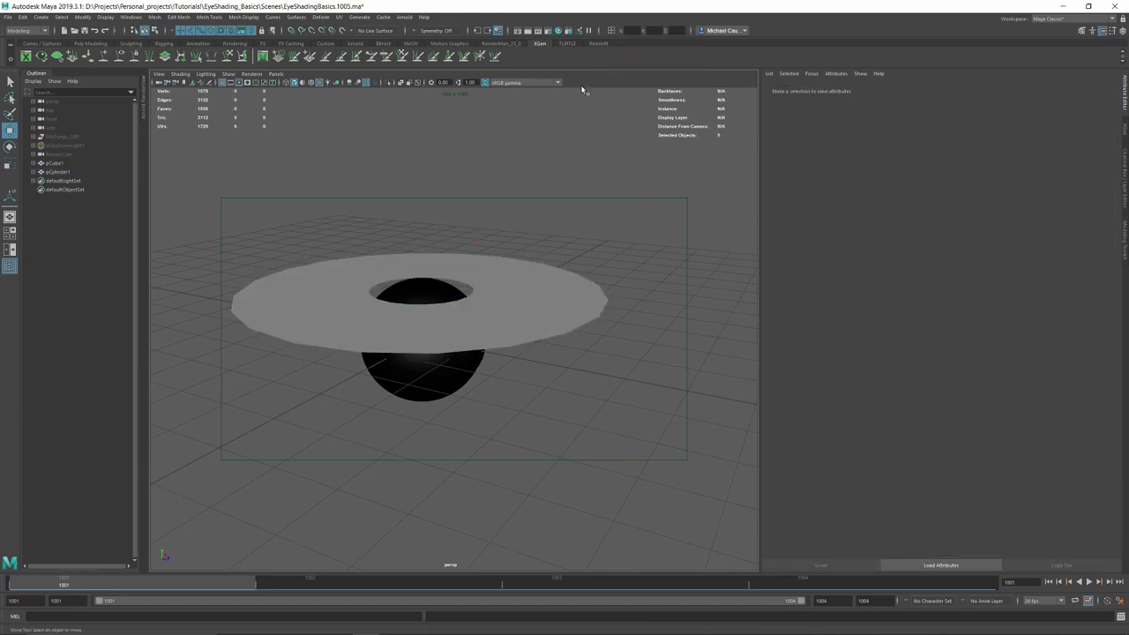
{"action": "left_click", "coordinate": [611, 31]}
{"action": "left_click", "coordinate": [545, 272]}
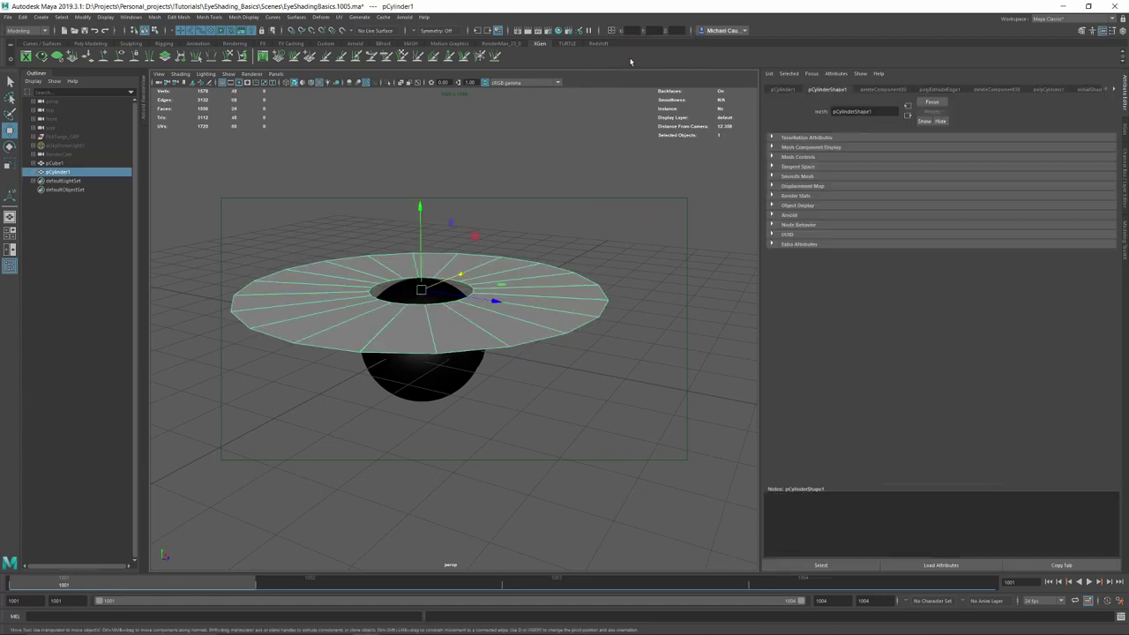
{"action": "left_click", "coordinate": [629, 31]}
{"action": "type", "text": "0"}
{"action": "key", "text": "Tab"}
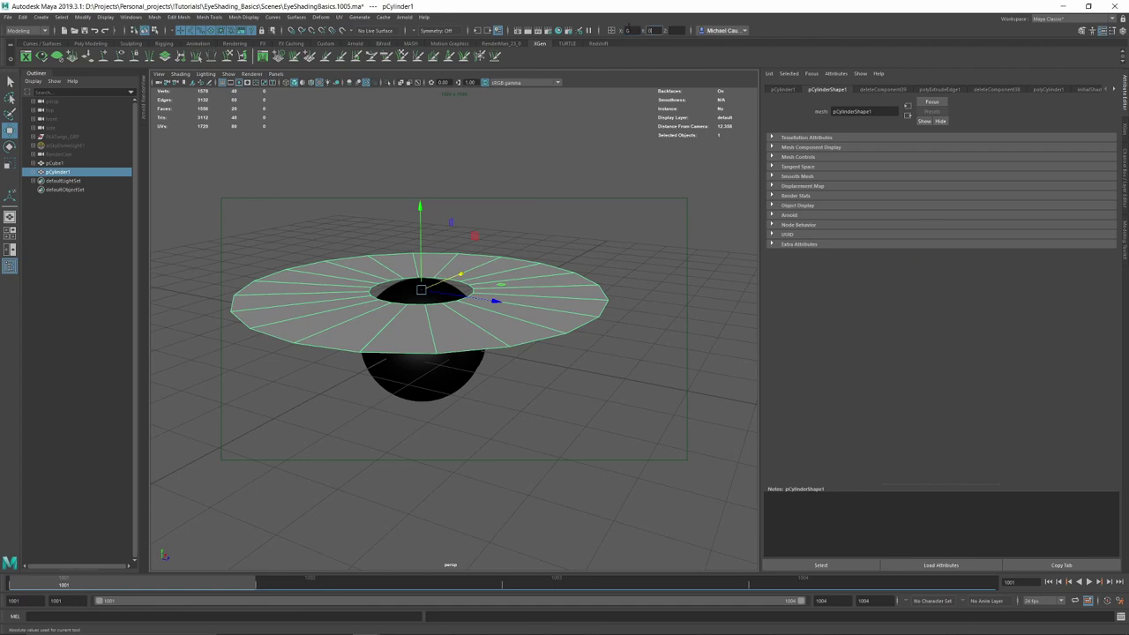
{"action": "type", "text": "0"}
{"action": "key", "text": "Tab"}
{"action": "type", "text": "0"}
{"action": "key", "text": "Return"}
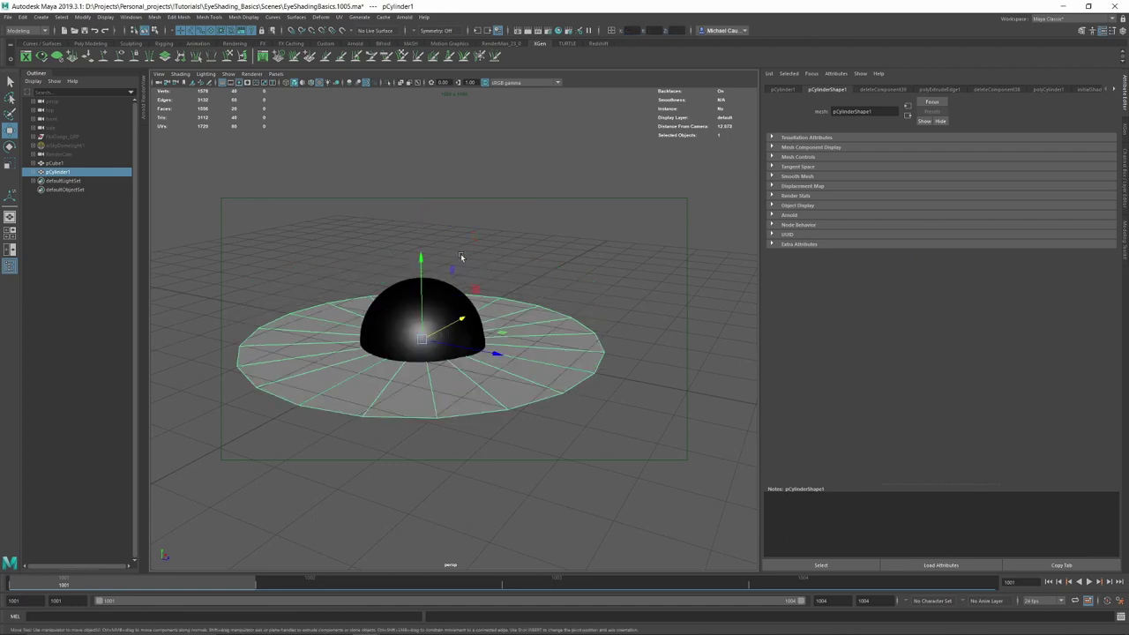
- Rotate the ring upright so it faces the cornea at the front of the eyeball
{"action": "middle_click_drag", "start_coordinate": [462, 257], "coordinate": [464, 216], "text": "alt"}
{"action": "right_click_drag", "start_coordinate": [464, 217], "coordinate": [524, 268], "text": "alt"}
{"action": "key", "text": "e"}
{"action": "left_click_drag", "start_coordinate": [539, 251], "coordinate": [495, 357], "text": "alt"}
{"action": "left_click_drag", "start_coordinate": [447, 227], "coordinate": [466, 240]}
- Scale the ring down uniformly and, in wireframe, move it forward to sit just behind the cornea bulge as the iris
{"action": "key", "text": "r"}
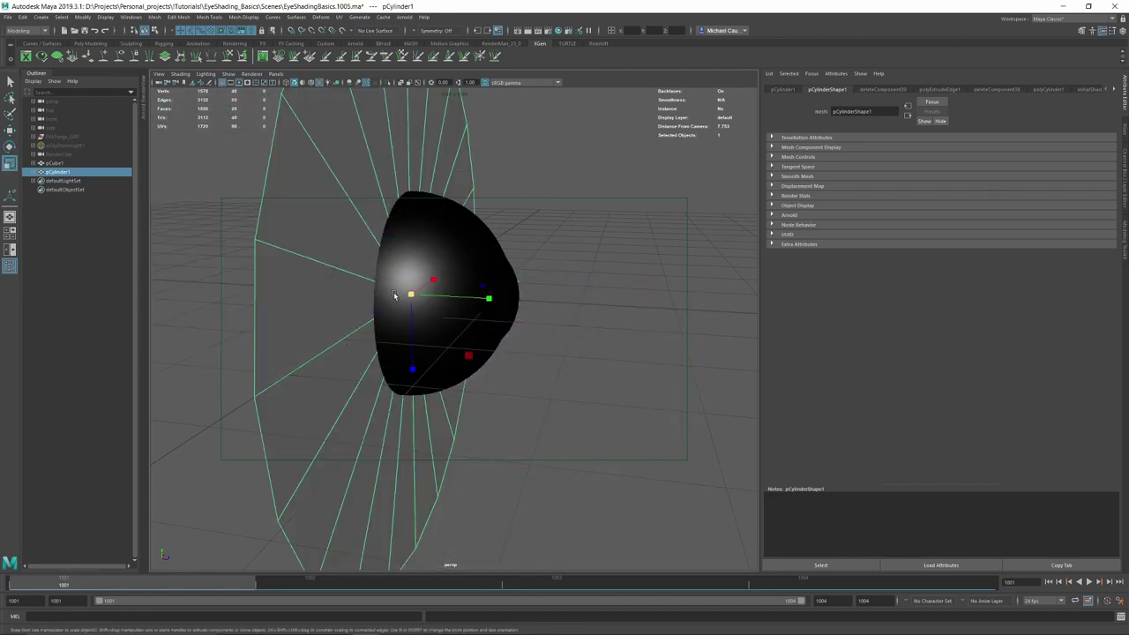
{"action": "left_click_drag", "start_coordinate": [411, 295], "coordinate": [197, 321]}
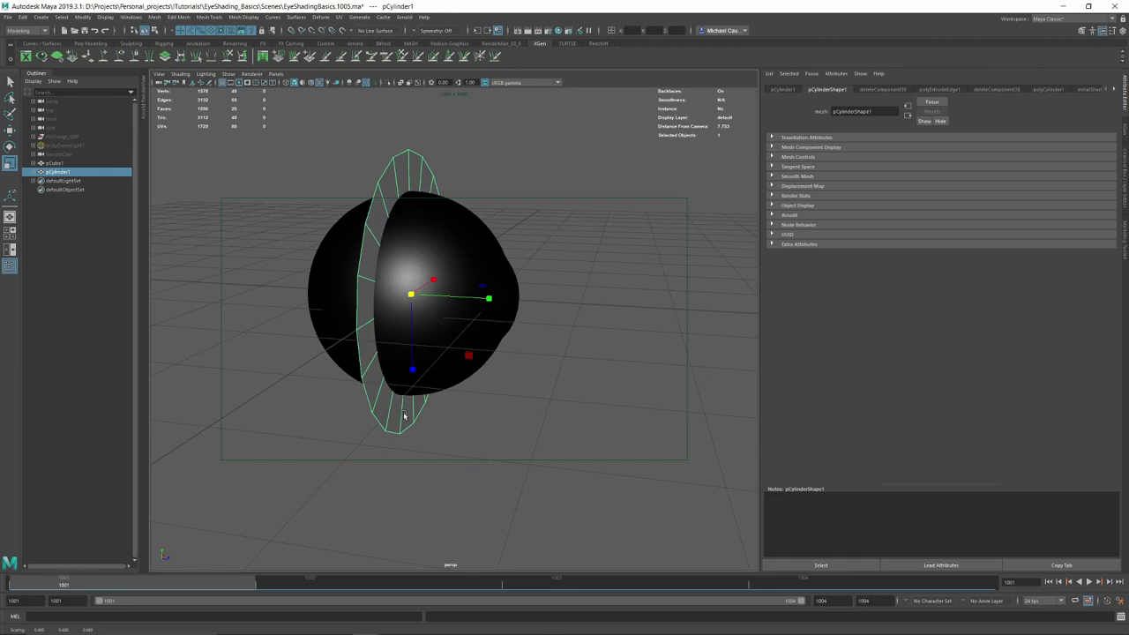
{"action": "left_click_drag", "start_coordinate": [569, 320], "coordinate": [335, 302], "text": "alt"}
{"action": "key", "text": "4"}
{"action": "key", "text": "w"}
{"action": "key", "text": "r"}
{"action": "key", "text": "w"}
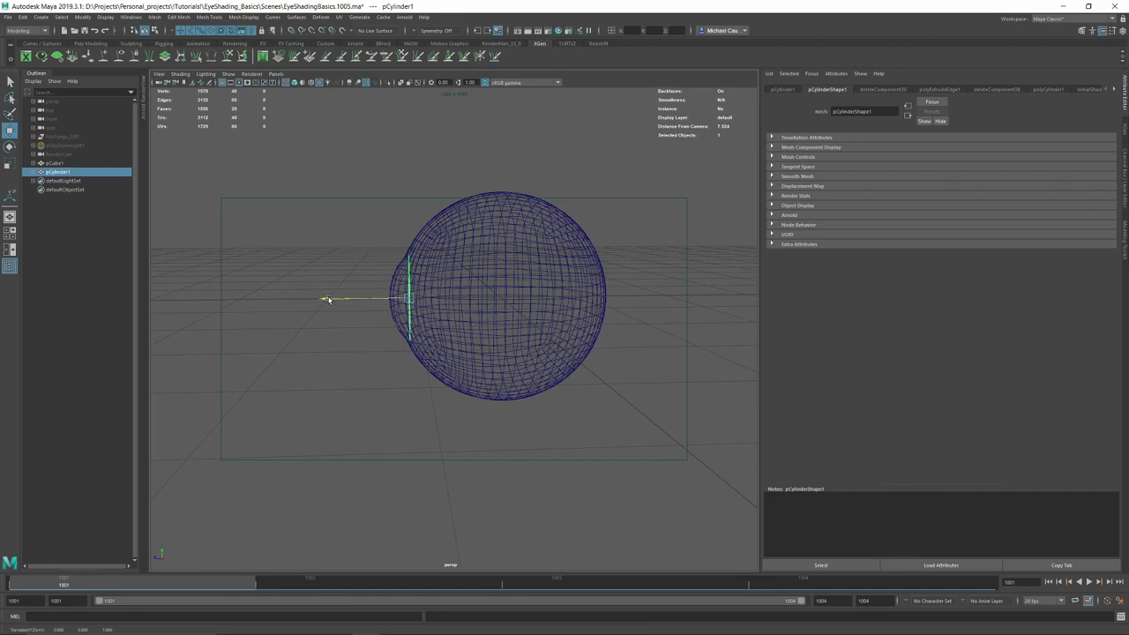
- Check the front of the eyeball in shaded display with the iris ring in place
{"action": "left_click", "coordinate": [335, 250]}
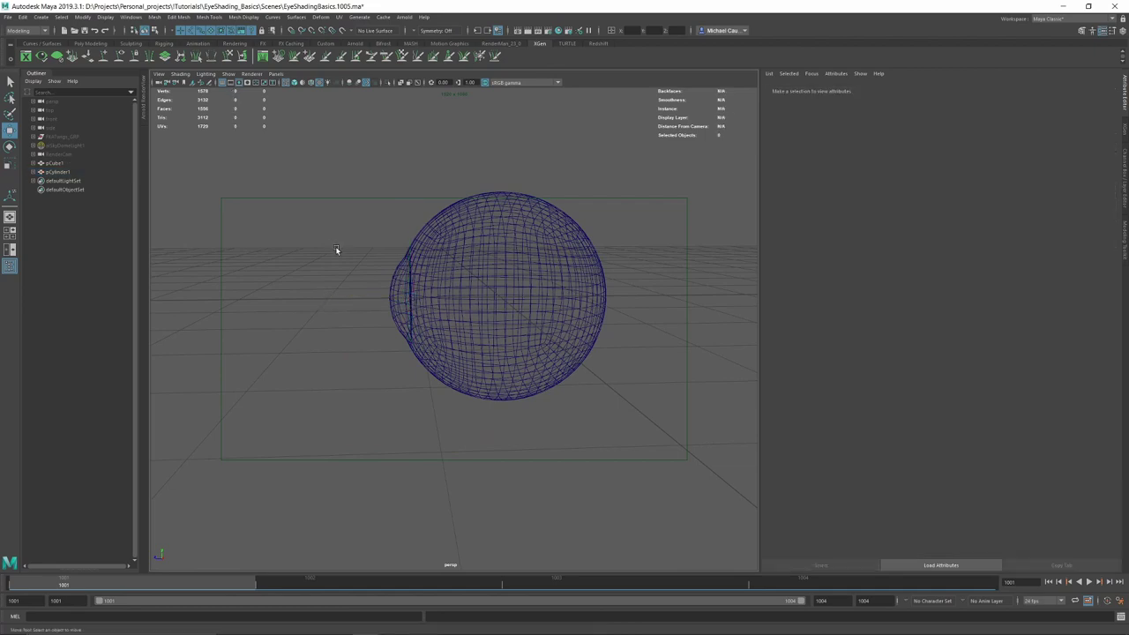
{"action": "middle_click_drag", "start_coordinate": [335, 250], "coordinate": [351, 273], "text": "alt"}
{"action": "key", "text": "5"}
{"action": "scroll", "coordinate": [350, 272], "scroll_direction": "up", "scroll_amount": 5}
{"action": "mouse_move", "coordinate": [350, 272]}
{"action": "left_mouse_down", "text": "alt"}
{"action": "mouse_move", "coordinate": [479, 287]}
{"action": "mouse_move", "coordinate": [447, 288]}
{"action": "left_mouse_up", "text": "alt"}
{"action": "left_click", "coordinate": [479, 287]}
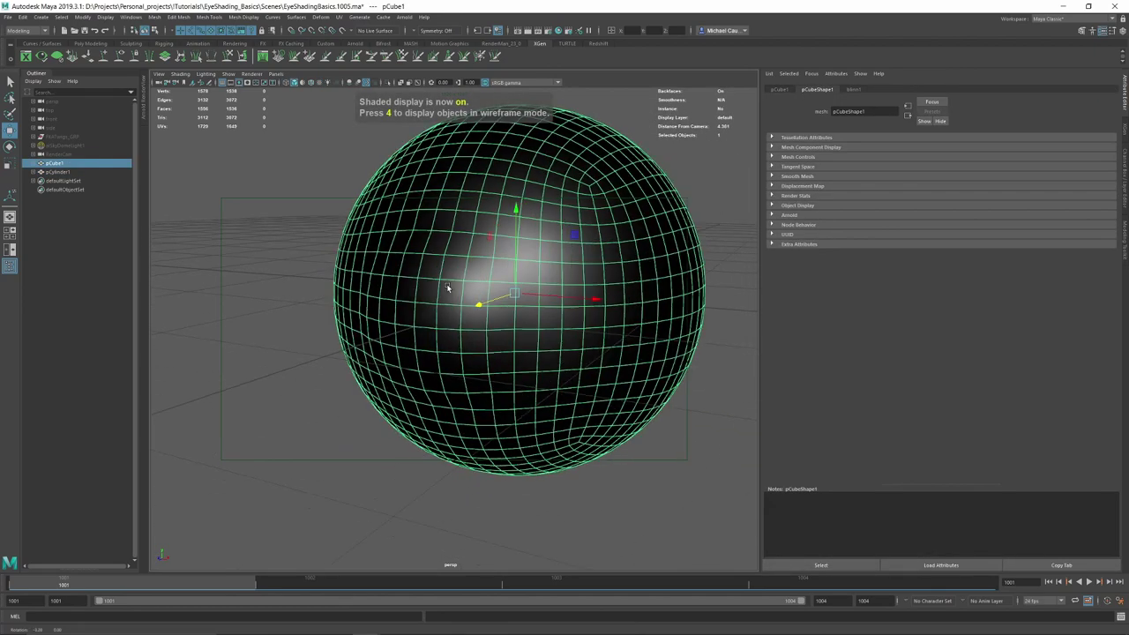
- Examine the iris ring's size and placement inside the eyeball in wireframe from the front and side
{"action": "key", "text": "4"}
{"action": "left_click", "coordinate": [650, 227]}
{"action": "left_click_drag", "start_coordinate": [650, 227], "coordinate": [521, 277], "text": "alt"}
{"action": "right_click_drag", "start_coordinate": [520, 277], "coordinate": [474, 288], "text": "alt"}
{"action": "left_click_drag", "start_coordinate": [473, 287], "coordinate": [509, 330], "text": "alt"}
{"action": "right_click_drag", "start_coordinate": [508, 330], "coordinate": [474, 335], "text": "alt"}
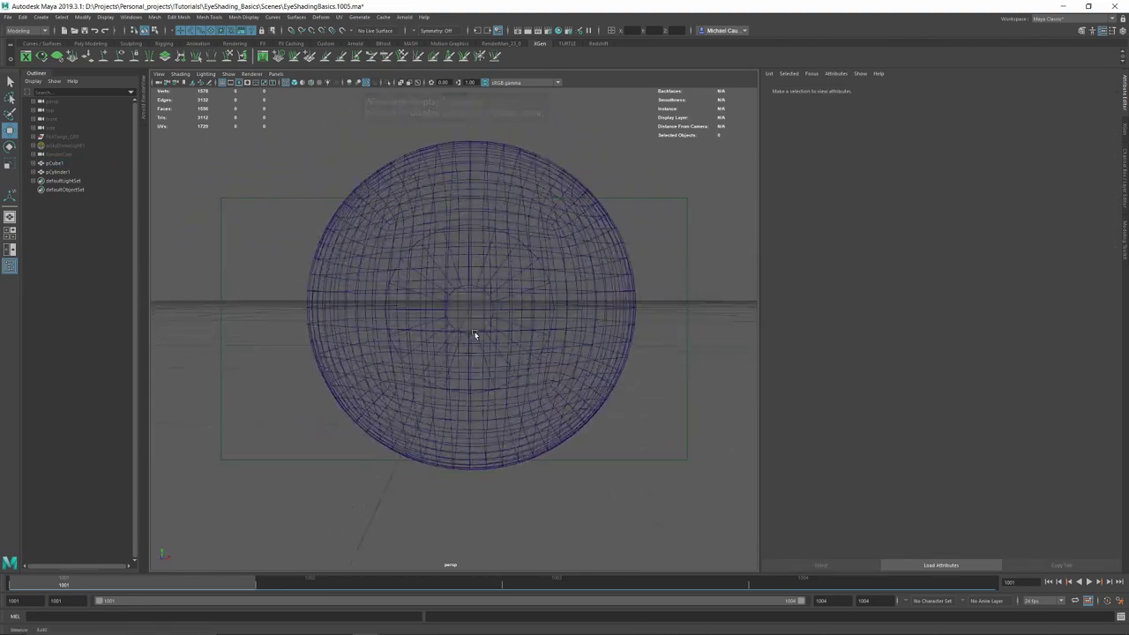
{"action": "left_click_drag", "start_coordinate": [474, 335], "coordinate": [406, 224], "text": "alt"}
{"action": "left_click", "coordinate": [440, 259]}
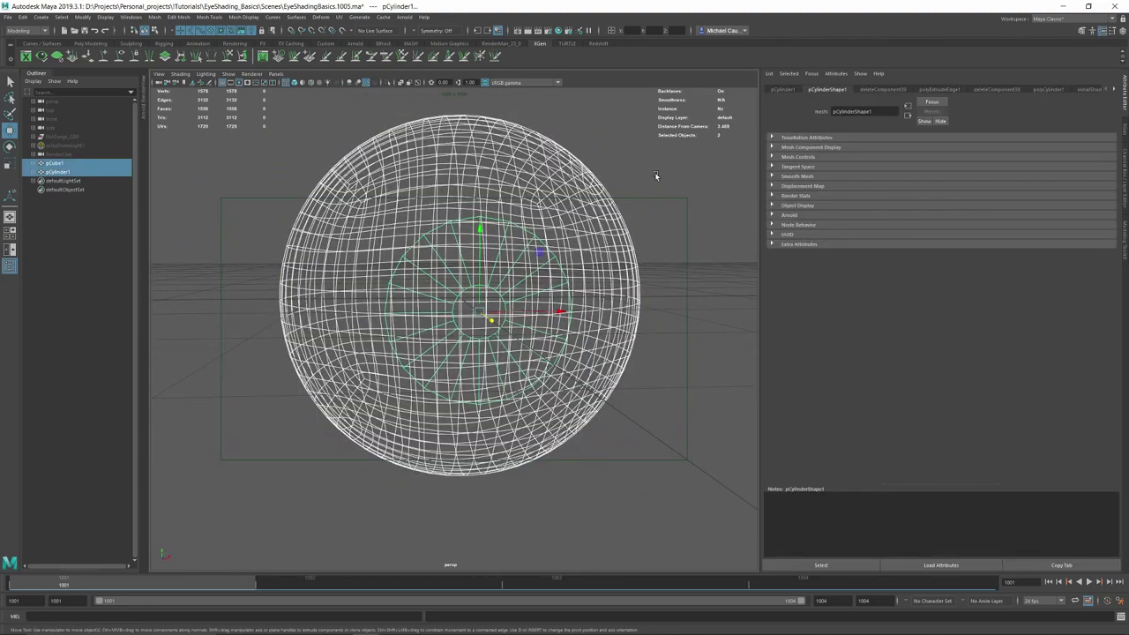
{"action": "left_click", "coordinate": [635, 188]}
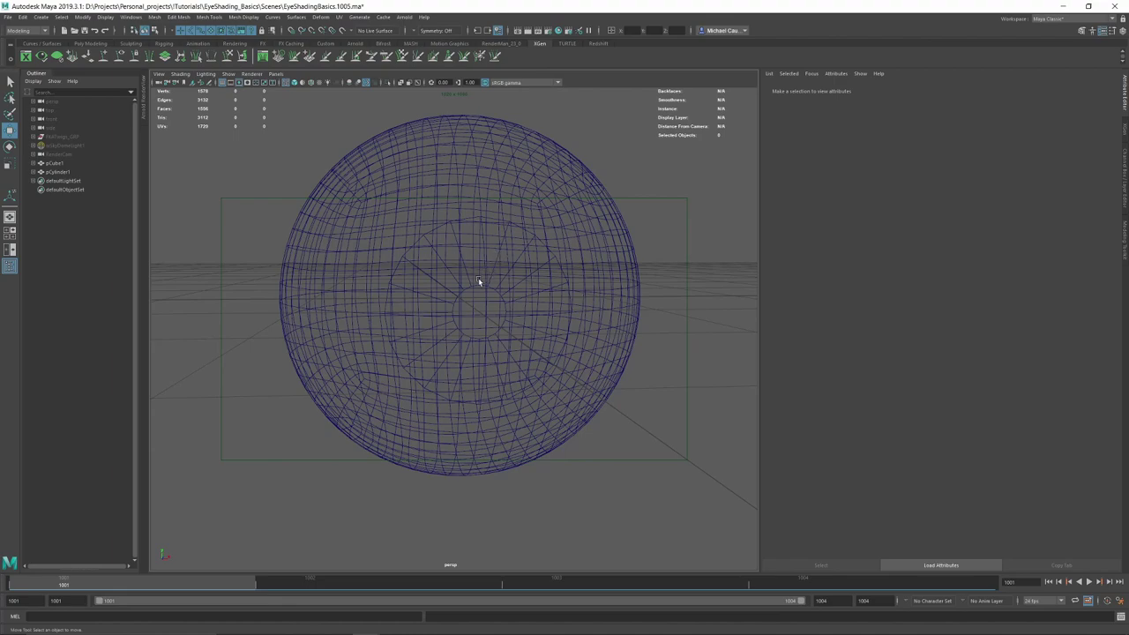
{"action": "left_click_drag", "start_coordinate": [479, 281], "coordinate": [427, 264], "text": "alt"}
{"action": "right_click_drag", "start_coordinate": [427, 265], "coordinate": [515, 312], "text": "alt"}
{"action": "left_click_drag", "start_coordinate": [515, 311], "coordinate": [448, 292], "text": "alt"}
{"action": "left_click_drag", "start_coordinate": [449, 292], "coordinate": [525, 256], "text": "alt"}
- Extrude all the iris ring's faces by about 0.03 to give it thickness
{"action": "left_click", "coordinate": [616, 212], "text": "shift"}
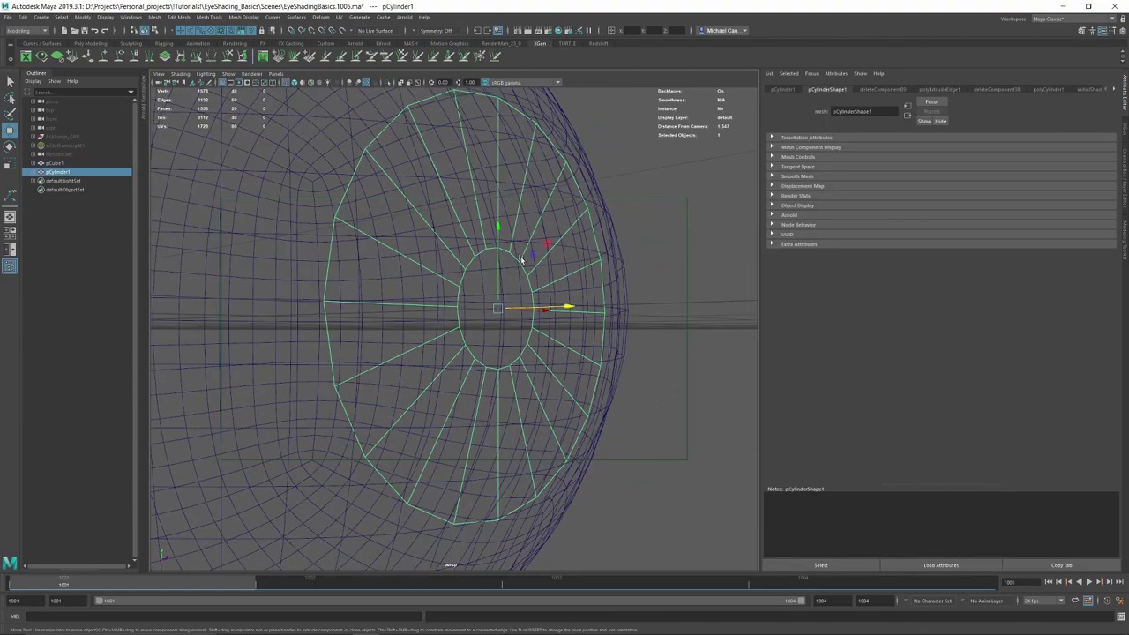
{"action": "left_click_drag", "start_coordinate": [507, 263], "coordinate": [639, 278], "text": "alt"}
{"action": "middle_click_drag", "start_coordinate": [639, 279], "coordinate": [535, 254], "text": "alt"}
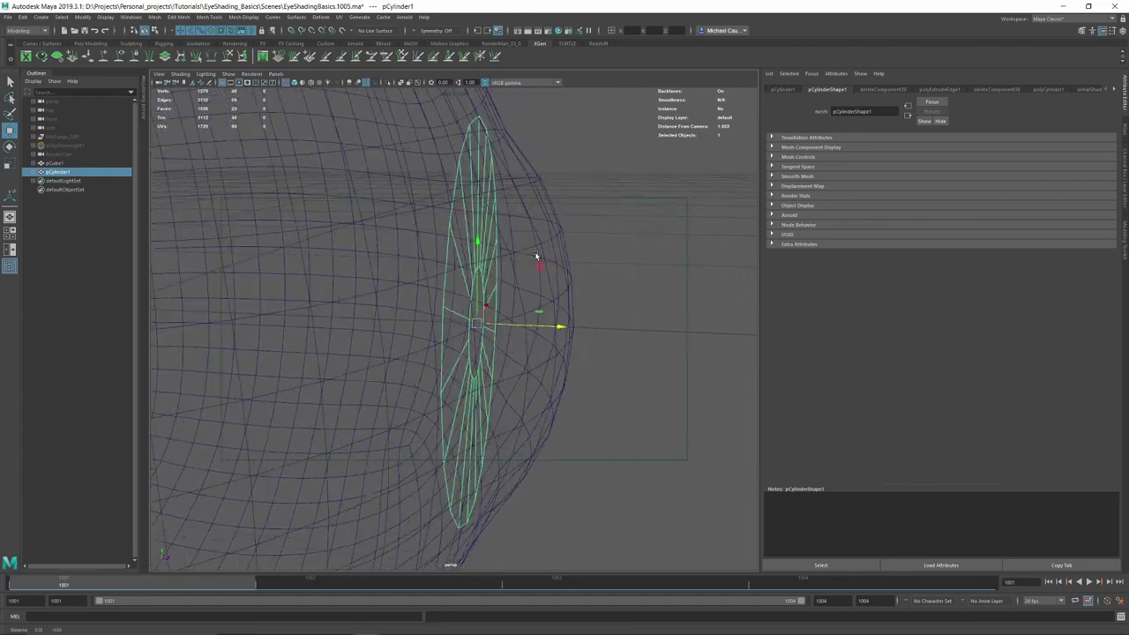
{"action": "scroll", "coordinate": [522, 257], "scroll_direction": "down", "scroll_amount": 4}
{"action": "right_click_drag", "start_coordinate": [558, 238], "coordinate": [552, 261]}
{"action": "left_click_drag", "start_coordinate": [529, 282], "coordinate": [454, 296]}
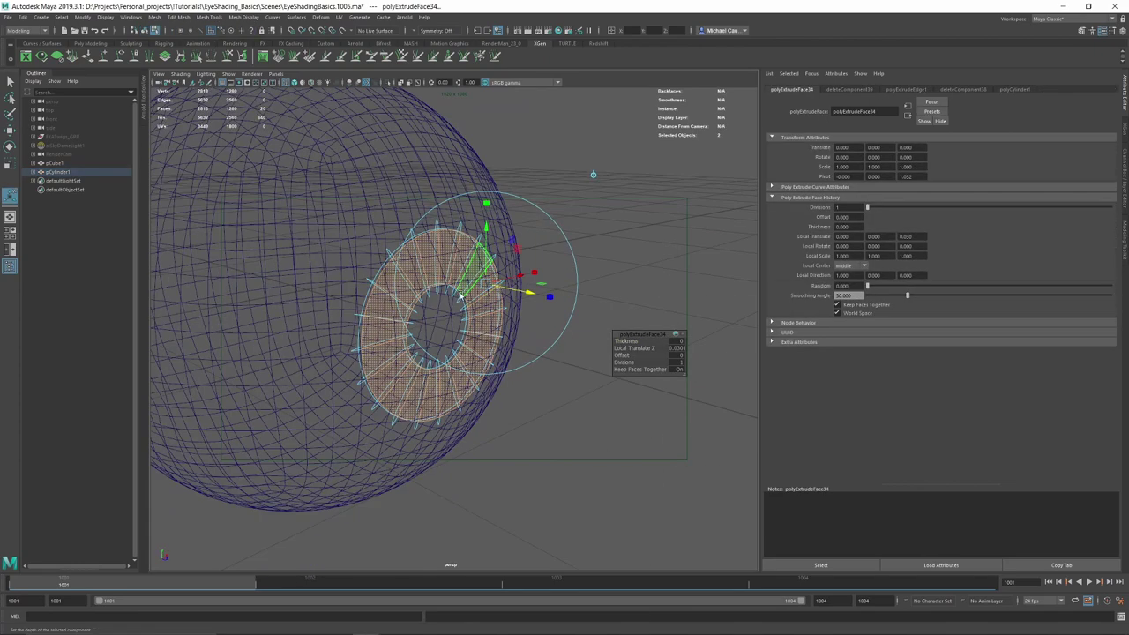
{"action": "key", "text": "w"}
- Return to object selection and isolate the iris ring in the viewport, leaving out the eyeball
{"action": "right_click_drag", "start_coordinate": [503, 256], "coordinate": [578, 191]}
{"action": "left_click", "coordinate": [579, 189]}
{"action": "left_click_drag", "start_coordinate": [406, 214], "coordinate": [468, 388]}
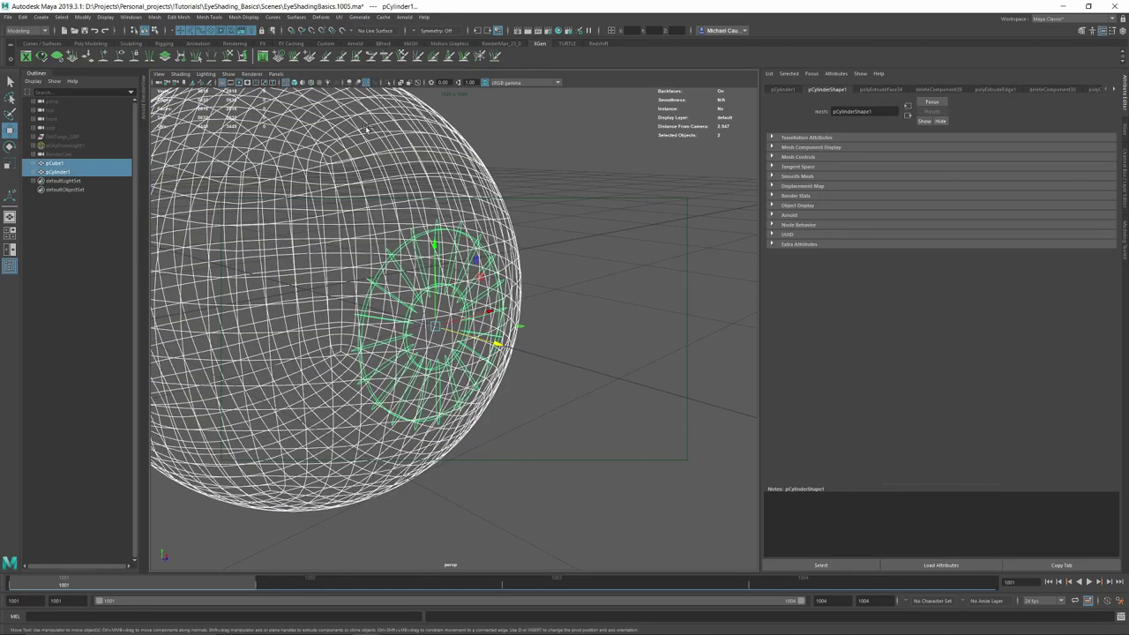
{"action": "left_click", "coordinate": [481, 406], "text": "ctrl"}
{"action": "left_click", "coordinate": [433, 133]}
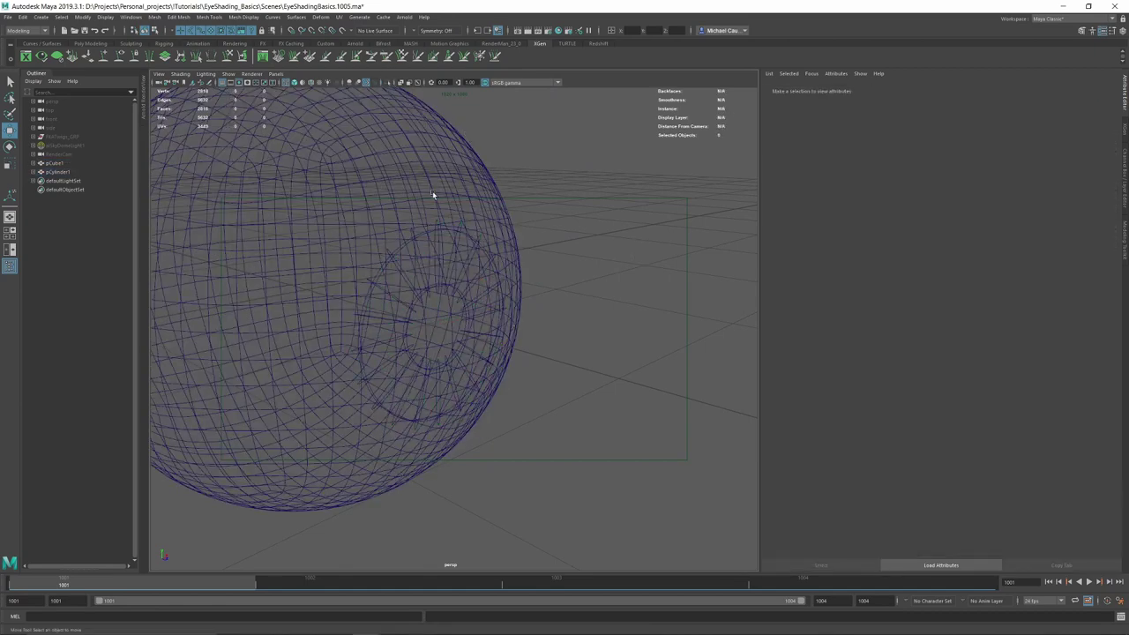
{"action": "left_click_drag", "start_coordinate": [432, 191], "coordinate": [469, 277]}
{"action": "left_click", "coordinate": [364, 176], "text": "ctrl"}
{"action": "left_click", "coordinate": [390, 83]}
{"action": "left_click", "coordinate": [563, 265]}
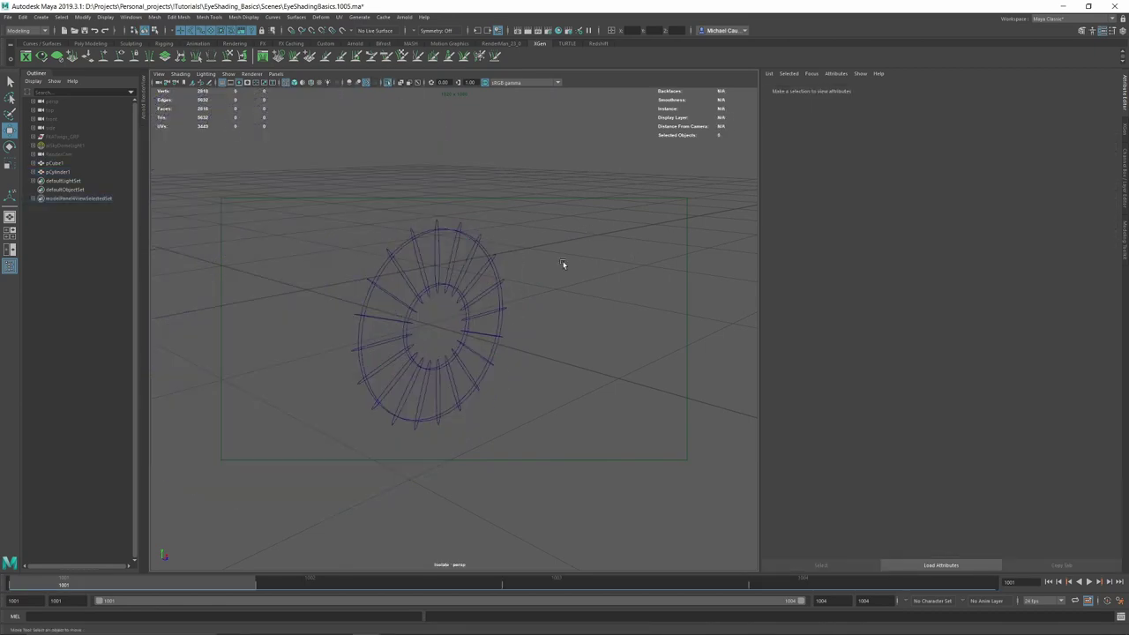
- Show the isolated iris ring in shaded display with smooth preview turned off
{"action": "mouse_move", "coordinate": [563, 264]}
{"action": "left_mouse_down", "text": "alt"}
{"action": "mouse_move", "coordinate": [460, 304]}
{"action": "mouse_move", "coordinate": [481, 267]}
{"action": "mouse_move", "coordinate": [522, 262]}
{"action": "left_mouse_up", "text": "alt"}
{"action": "key", "text": "5"}
{"action": "scroll", "coordinate": [455, 286], "scroll_direction": "up", "scroll_amount": 5}
{"action": "left_click", "coordinate": [485, 267]}
{"action": "key", "text": "1"}
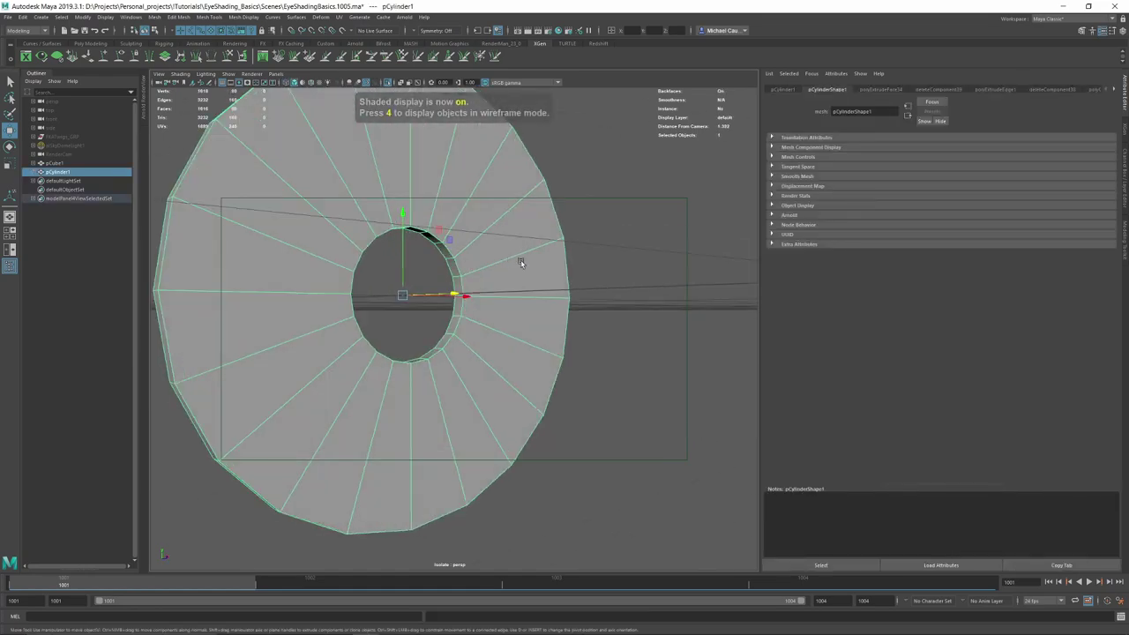
{"action": "right_click_drag", "start_coordinate": [523, 261], "coordinate": [420, 229], "text": "alt"}
{"action": "middle_click_drag", "start_coordinate": [420, 228], "coordinate": [452, 277], "text": "alt"}
- Insert three evenly spaced concentric edge loops around the iris ring's flat faces with the Multi-Cut tool
{"action": "right_click_drag", "start_coordinate": [413, 219], "coordinate": [361, 218], "text": "shift"}
{"action": "left_click", "coordinate": [412, 239], "text": "ctrl"}
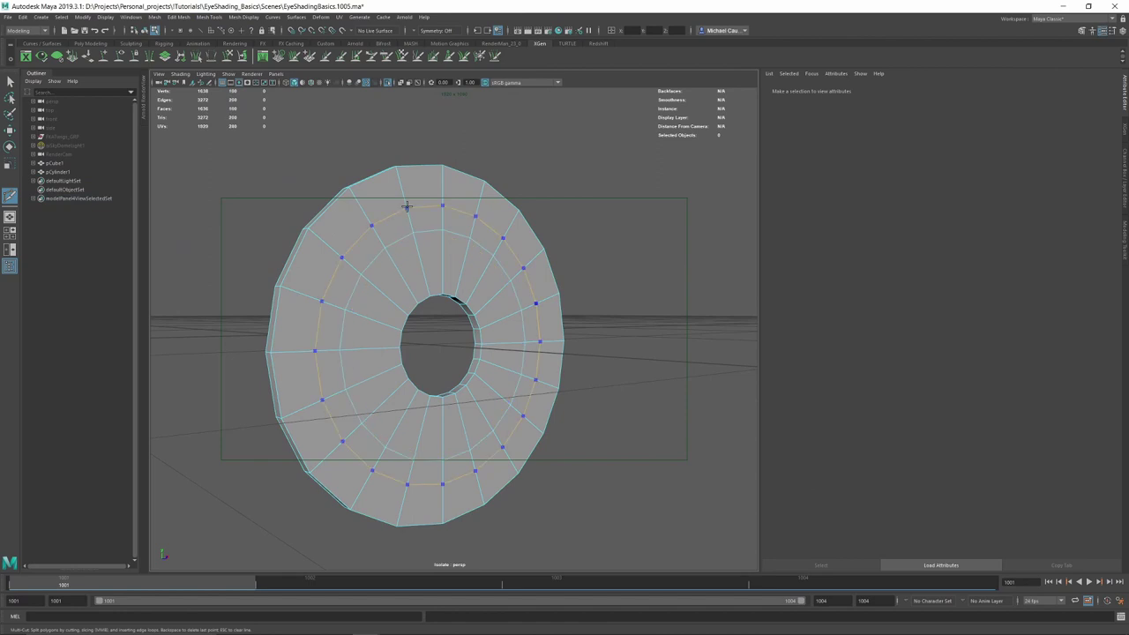
{"action": "left_click", "coordinate": [407, 207], "text": "ctrl"}
{"action": "left_click", "coordinate": [426, 257], "text": "ctrl"}
{"action": "left_click_drag", "start_coordinate": [380, 271], "coordinate": [506, 282], "text": "alt"}
{"action": "middle_click", "coordinate": [525, 263], "text": "ctrl"}
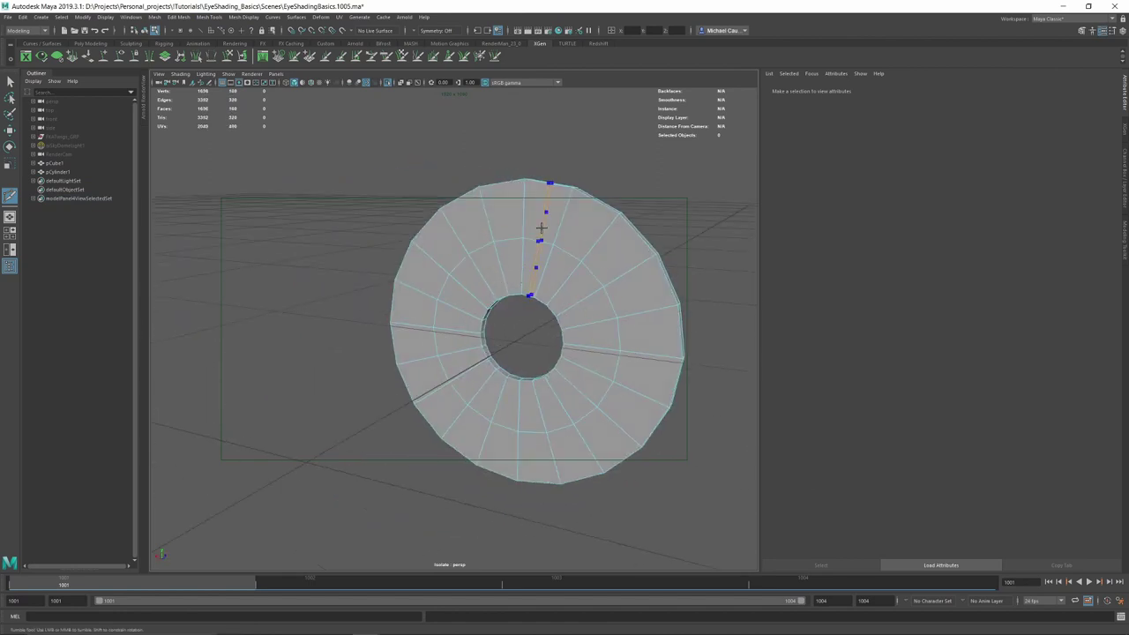
{"action": "middle_click", "coordinate": [543, 263], "text": "ctrl"}
{"action": "middle_click", "coordinate": [558, 217], "text": "ctrl"}
{"action": "left_click_drag", "start_coordinate": [569, 244], "coordinate": [487, 292], "text": "alt"}
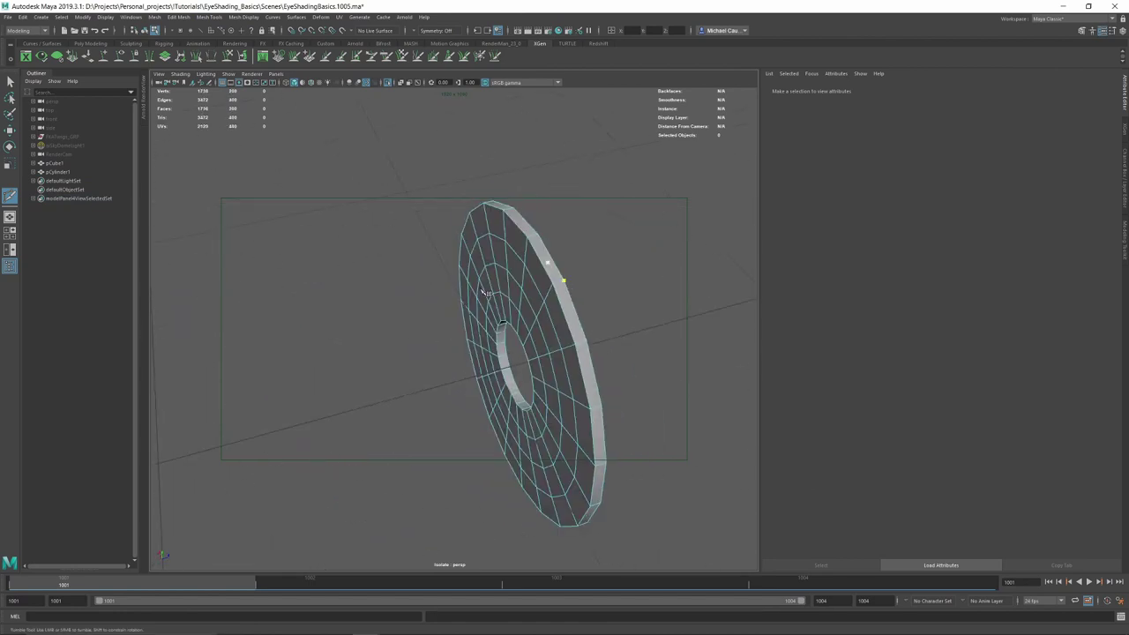
- Insert one centred edge loop around the iris ring's outer rim and one around its inner rim, and check them in smooth preview
{"action": "middle_click", "coordinate": [558, 280], "text": "ctrl"}
{"action": "middle_click", "coordinate": [504, 359], "text": "ctrl"}
{"action": "key", "text": "3"}
{"action": "left_click_drag", "start_coordinate": [501, 361], "coordinate": [423, 345], "text": "alt"}
{"action": "key", "text": "w"}
{"action": "right_click_drag", "start_coordinate": [424, 345], "coordinate": [503, 291]}
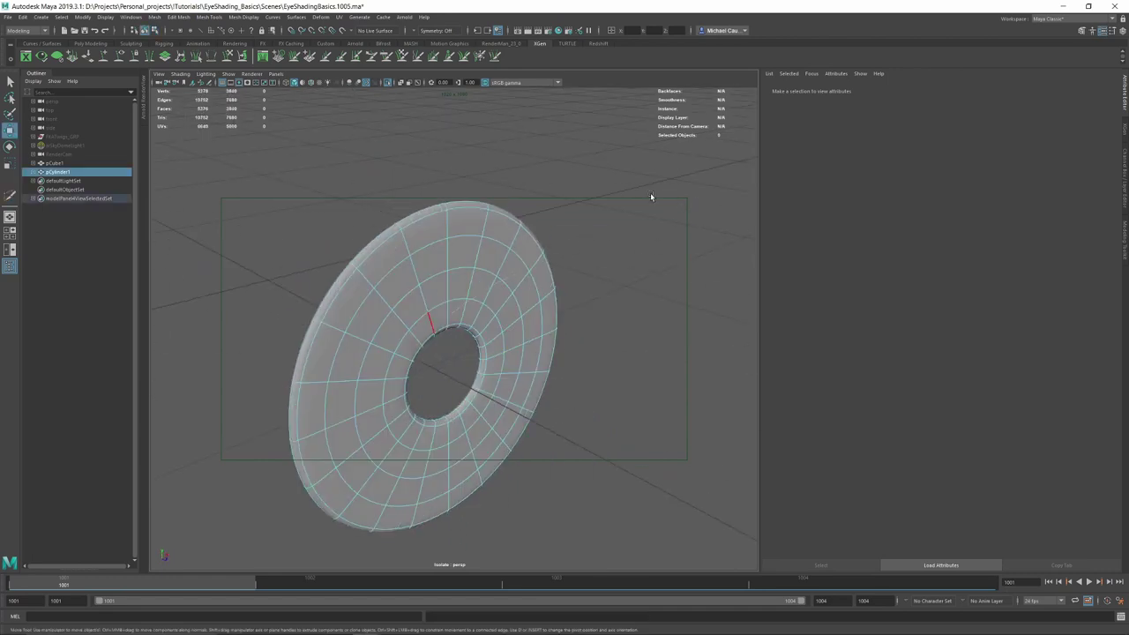
{"action": "left_click", "coordinate": [650, 192]}
{"action": "right_click_drag", "start_coordinate": [650, 192], "coordinate": [545, 371], "text": "alt"}
{"action": "left_click_drag", "start_coordinate": [545, 370], "coordinate": [526, 398], "text": "alt"}
{"action": "right_click_drag", "start_coordinate": [526, 397], "coordinate": [554, 400], "text": "alt"}
{"action": "left_click_drag", "start_coordinate": [553, 400], "coordinate": [477, 357], "text": "alt"}
- Turn off smooth preview on the iris ring and select the full band of faces lining its centre hole
{"action": "left_click", "coordinate": [562, 368]}
{"action": "key", "text": "1"}
{"action": "key", "text": "f"}
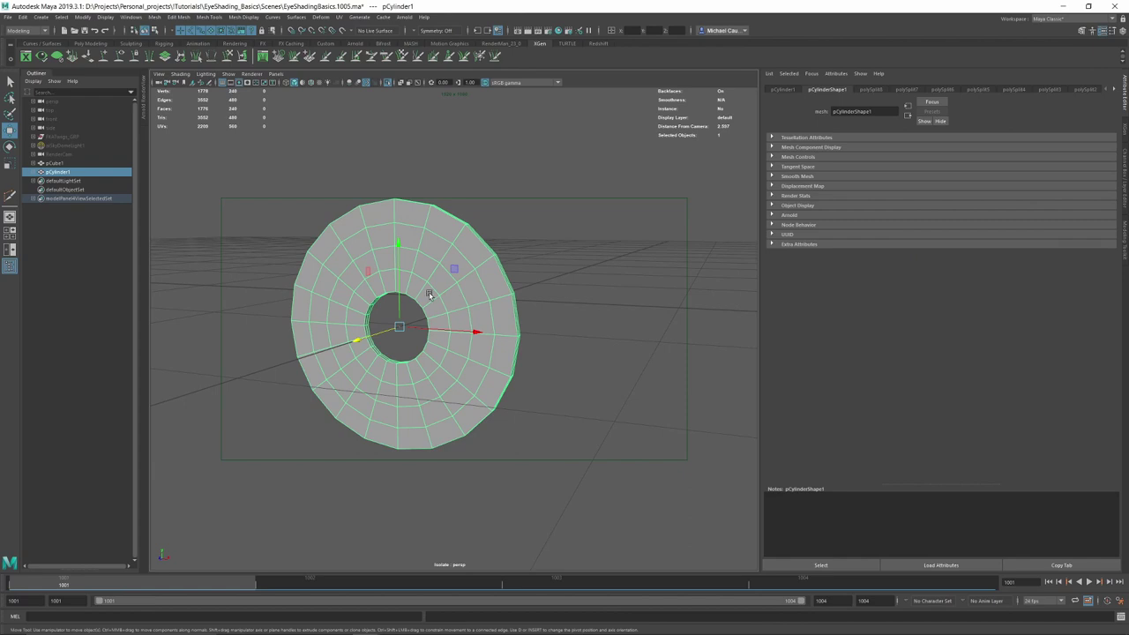
{"action": "middle_click_drag", "start_coordinate": [441, 277], "coordinate": [501, 255], "text": "alt"}
{"action": "right_click_drag", "start_coordinate": [501, 256], "coordinate": [507, 343], "text": "alt"}
{"action": "right_click_drag", "start_coordinate": [386, 236], "coordinate": [386, 261]}
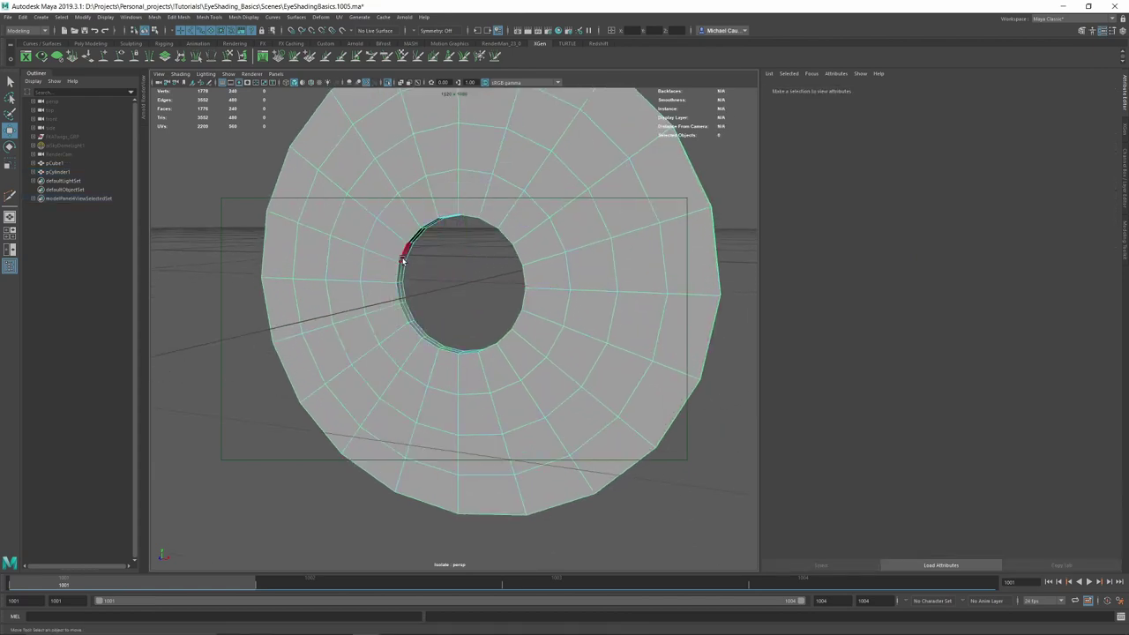
{"action": "left_click", "coordinate": [407, 252]}
{"action": "key", "text": "q"}
{"action": "left_click", "coordinate": [402, 278], "text": "shift"}
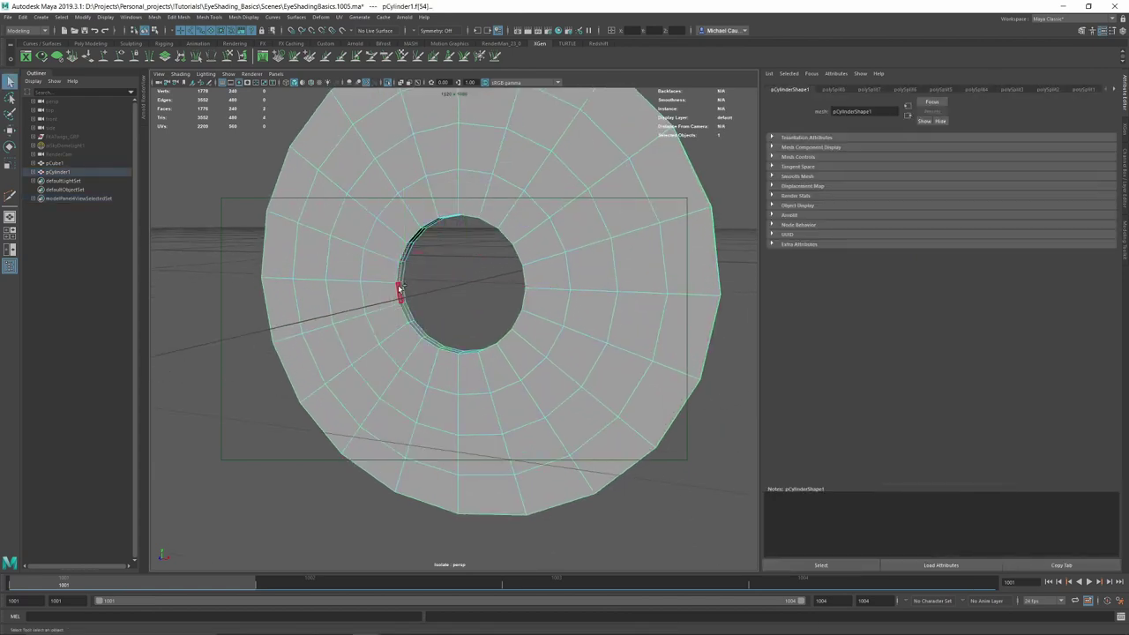
{"action": "left_click", "coordinate": [405, 276]}
{"action": "left_click", "coordinate": [403, 276], "text": "shift"}
{"action": "left_click", "coordinate": [403, 287], "text": "shift"}
- Enable soft selection and move the inner rim faces along the ring's axis to dish the iris, then return to object selection
{"action": "key", "text": "b"}
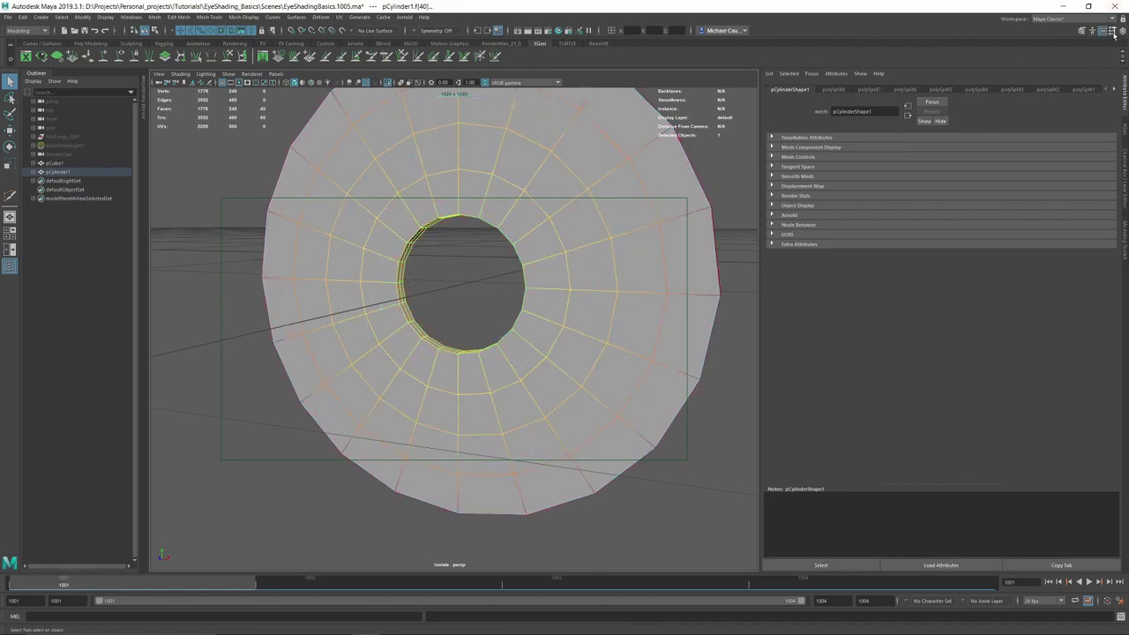
{"action": "left_click", "coordinate": [1113, 33]}
{"action": "left_click", "coordinate": [301, 78]}
{"action": "scroll", "coordinate": [501, 235], "scroll_direction": "down", "scroll_amount": 4}
{"action": "left_click_drag", "start_coordinate": [501, 236], "coordinate": [315, 248], "text": "alt"}
{"action": "key", "text": "w"}
{"action": "left_click_drag", "start_coordinate": [373, 306], "coordinate": [471, 257]}
{"action": "right_click_drag", "start_coordinate": [469, 256], "coordinate": [546, 190]}
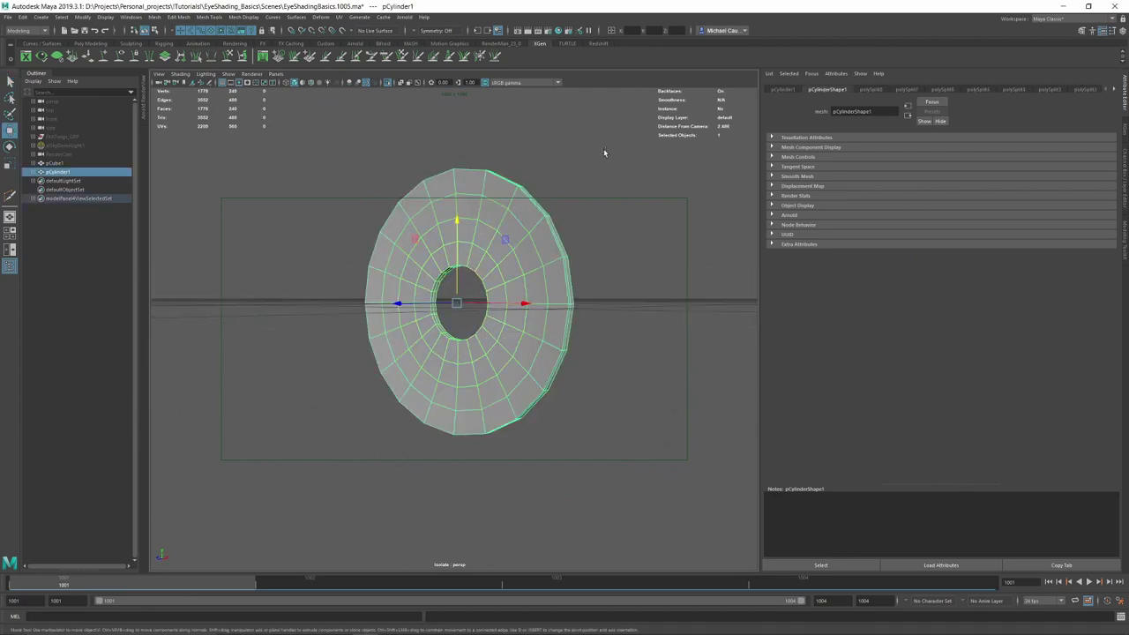
- Examine the dished iris ring from the side and front, and show it in smooth preview
{"action": "left_click", "coordinate": [603, 148]}
{"action": "scroll", "coordinate": [582, 159], "scroll_direction": "down", "scroll_amount": 5}
{"action": "left_click_drag", "start_coordinate": [441, 238], "coordinate": [483, 221], "text": "alt"}
{"action": "scroll", "coordinate": [444, 273], "scroll_direction": "up", "scroll_amount": 5}
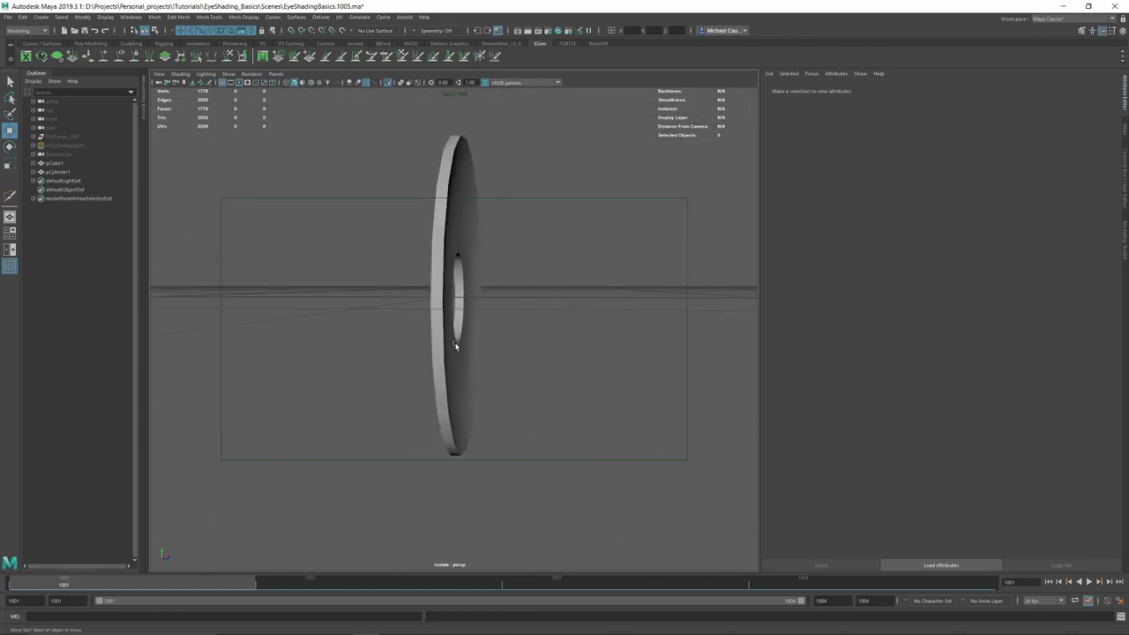
{"action": "left_click_drag", "start_coordinate": [503, 385], "coordinate": [449, 396], "text": "alt"}
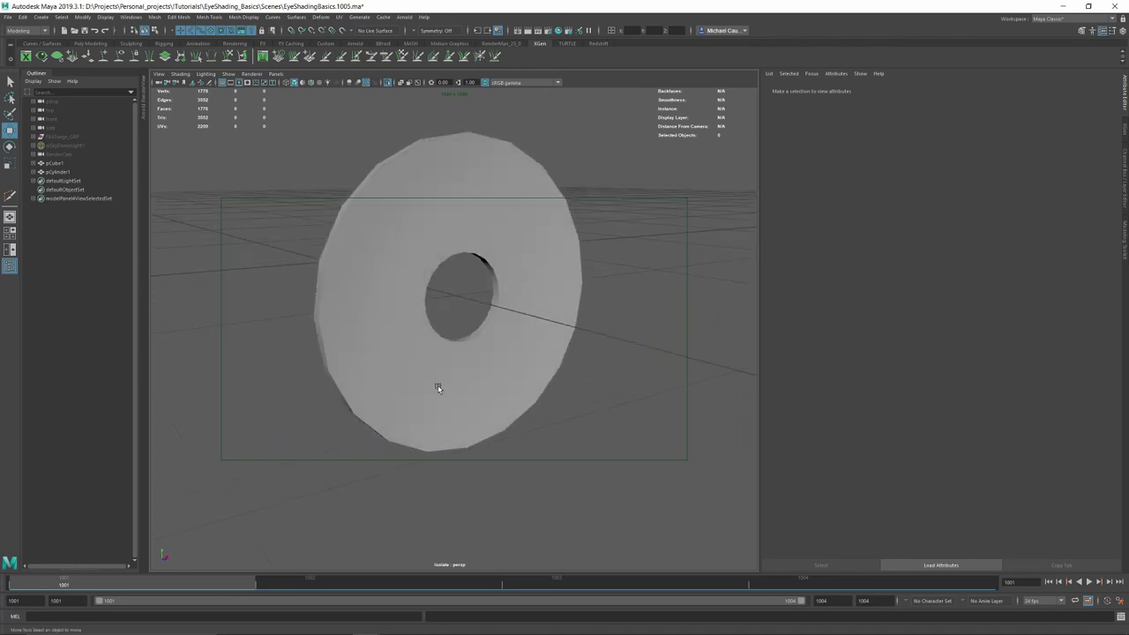
{"action": "left_click_drag", "start_coordinate": [560, 313], "coordinate": [385, 217], "text": "alt"}
{"action": "left_click_drag", "start_coordinate": [529, 256], "coordinate": [498, 263], "text": "alt"}
{"action": "left_click", "coordinate": [498, 263]}
{"action": "left_click", "coordinate": [607, 244]}
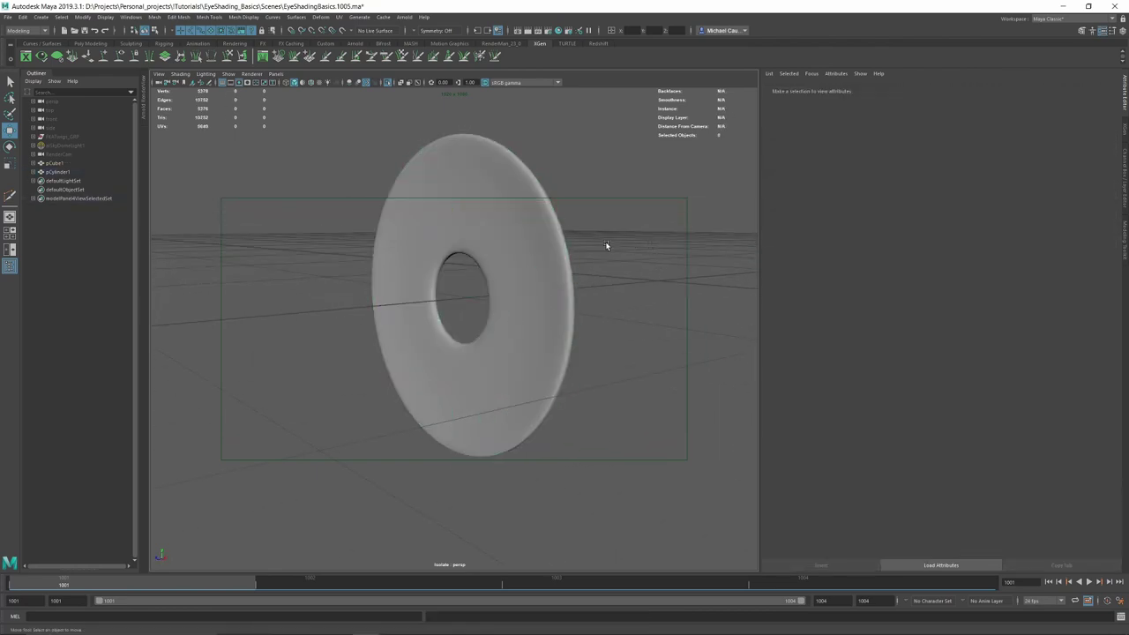
- End isolation to bring the eyeball back around the iris ring, and display the scene in wireframe
{"action": "left_click_drag", "start_coordinate": [608, 245], "coordinate": [374, 250], "text": "alt"}
{"action": "key", "text": "ctrl+1"}
{"action": "left_click", "coordinate": [424, 227]}
{"action": "scroll", "coordinate": [424, 226], "scroll_direction": "down", "scroll_amount": 5}
{"action": "key", "text": "4"}
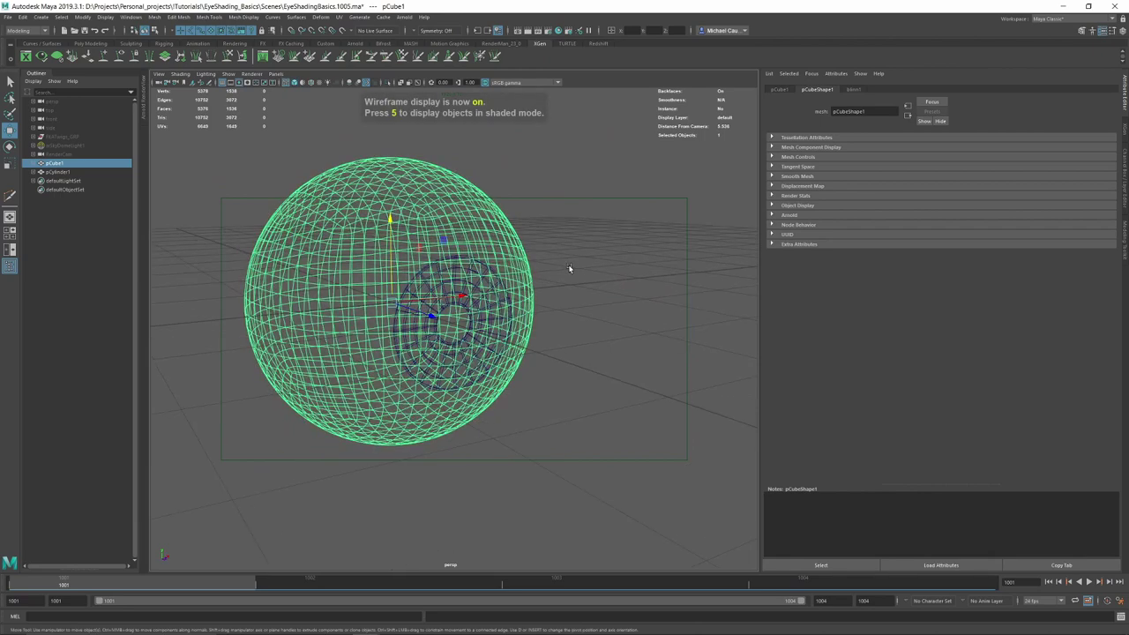
{"action": "left_click_drag", "start_coordinate": [570, 270], "coordinate": [534, 268], "text": "alt"}
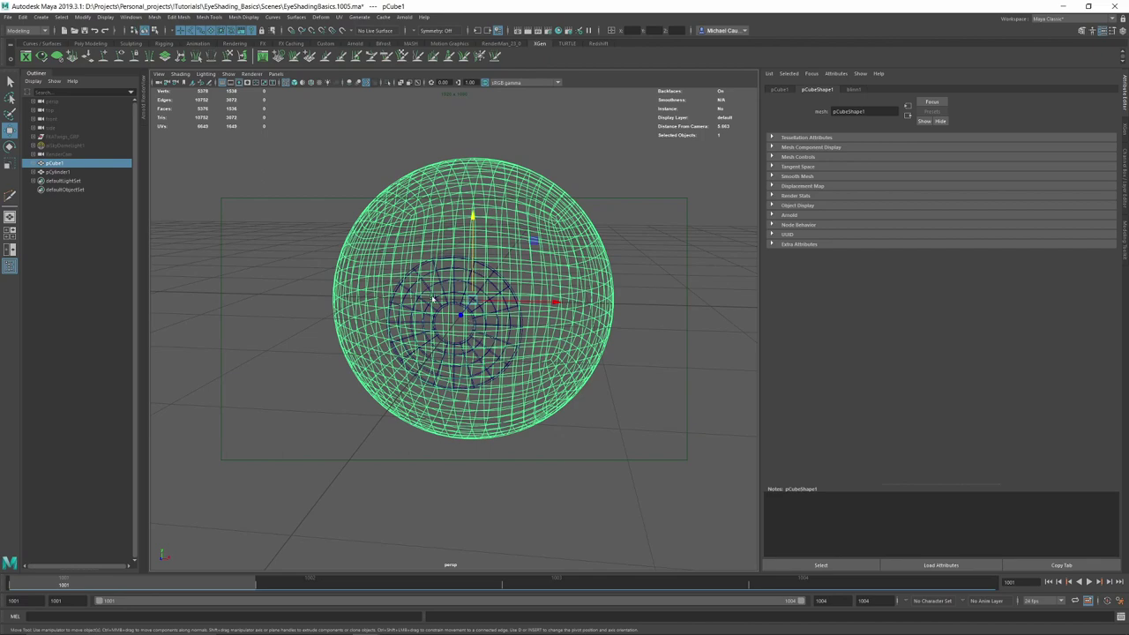
{"action": "left_click_drag", "start_coordinate": [470, 324], "coordinate": [468, 300], "text": "alt"}
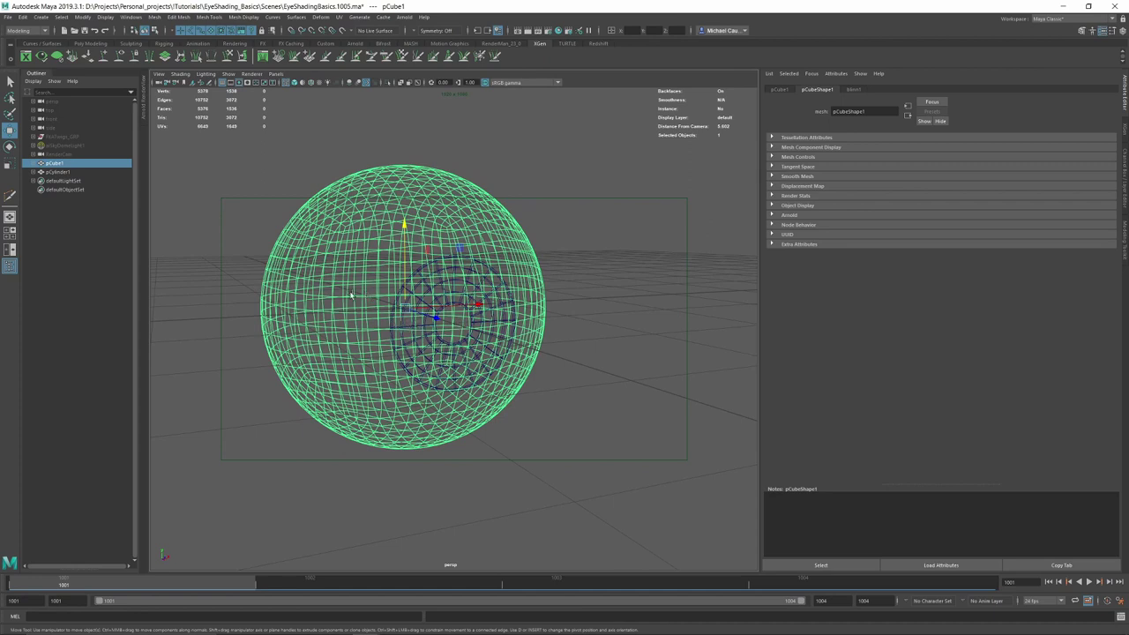
{"action": "left_click_drag", "start_coordinate": [365, 322], "coordinate": [377, 331], "text": "alt"}
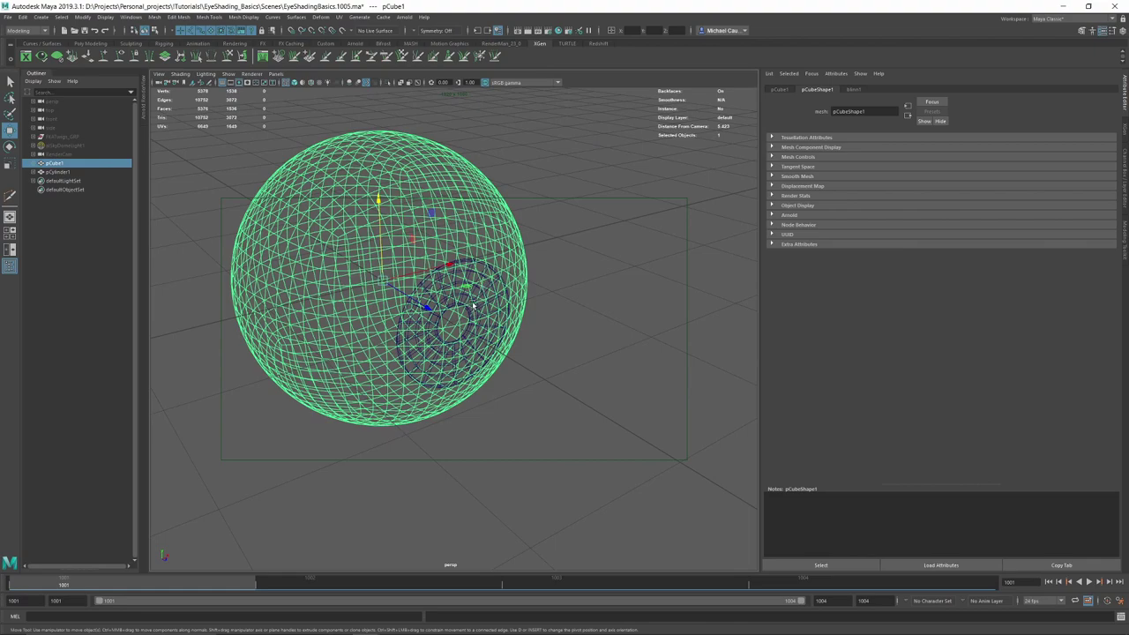
{"action": "mouse_move", "coordinate": [474, 307]}
{"action": "left_mouse_down", "text": "alt"}
{"action": "mouse_move", "coordinate": [363, 300]}
{"action": "mouse_move", "coordinate": [490, 296]}
{"action": "left_mouse_up", "text": "alt"}
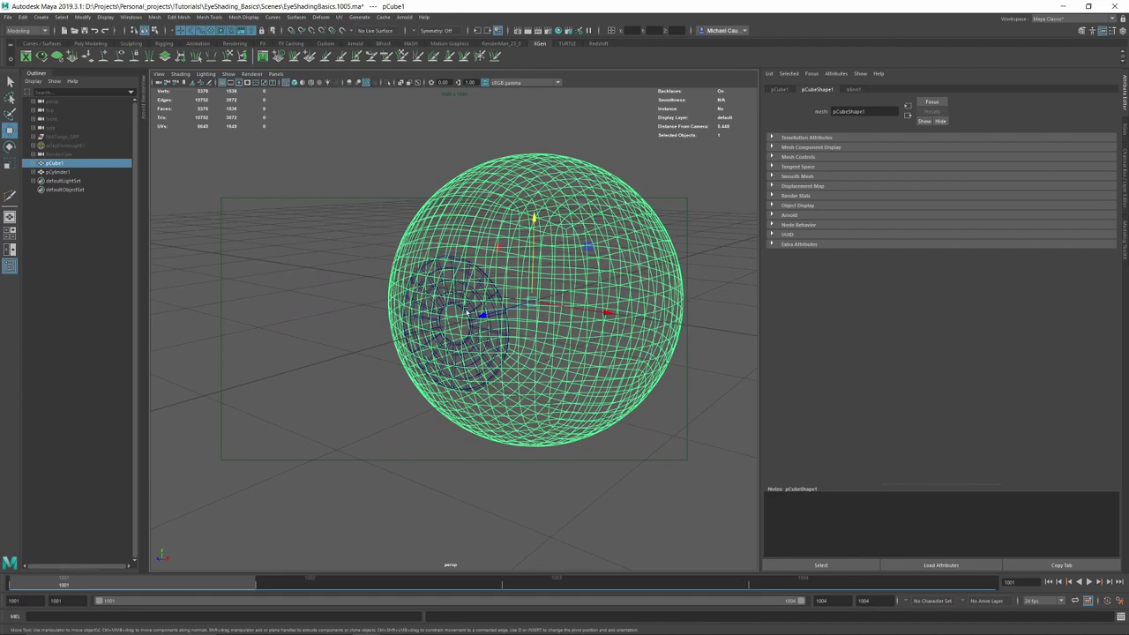
- Create a polygon plane for the pupil and set its width and height subdivisions to 1
{"action": "left_click", "coordinate": [338, 369]}
{"action": "left_click_drag", "start_coordinate": [341, 365], "coordinate": [320, 363], "text": "alt"}
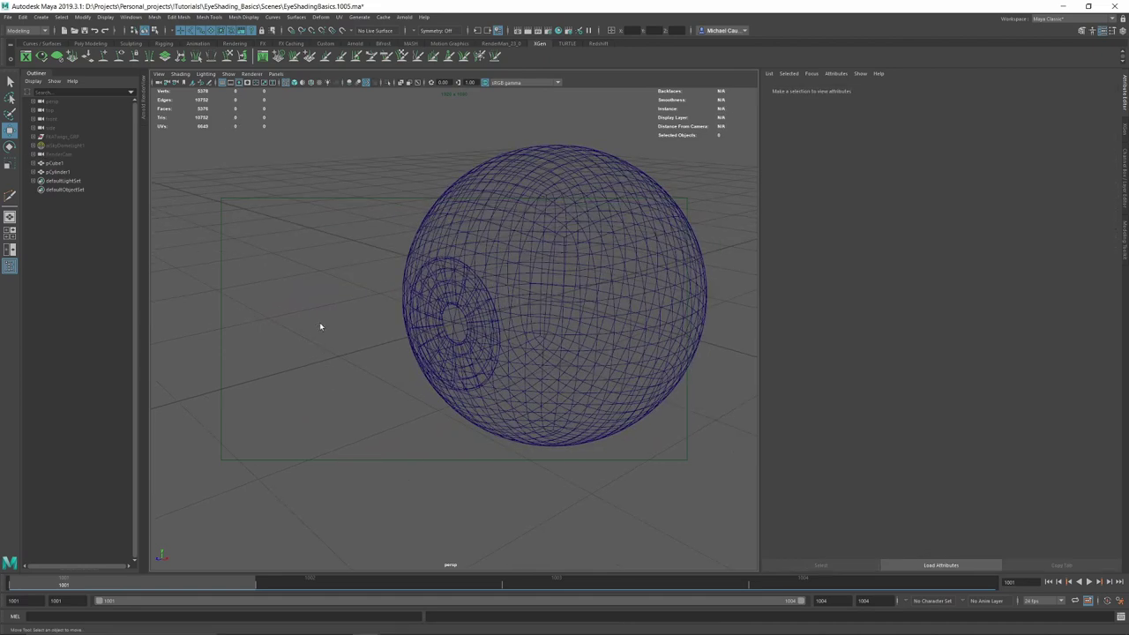
{"action": "right_click_drag", "start_coordinate": [321, 327], "coordinate": [291, 318], "text": "shift"}
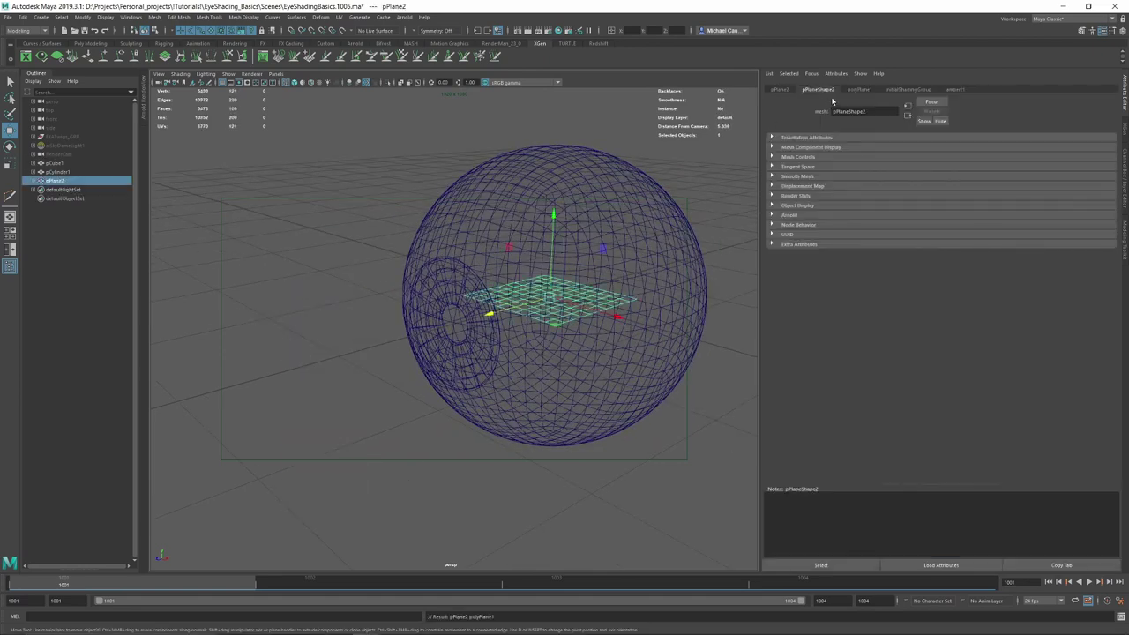
{"action": "left_click", "coordinate": [860, 90]}
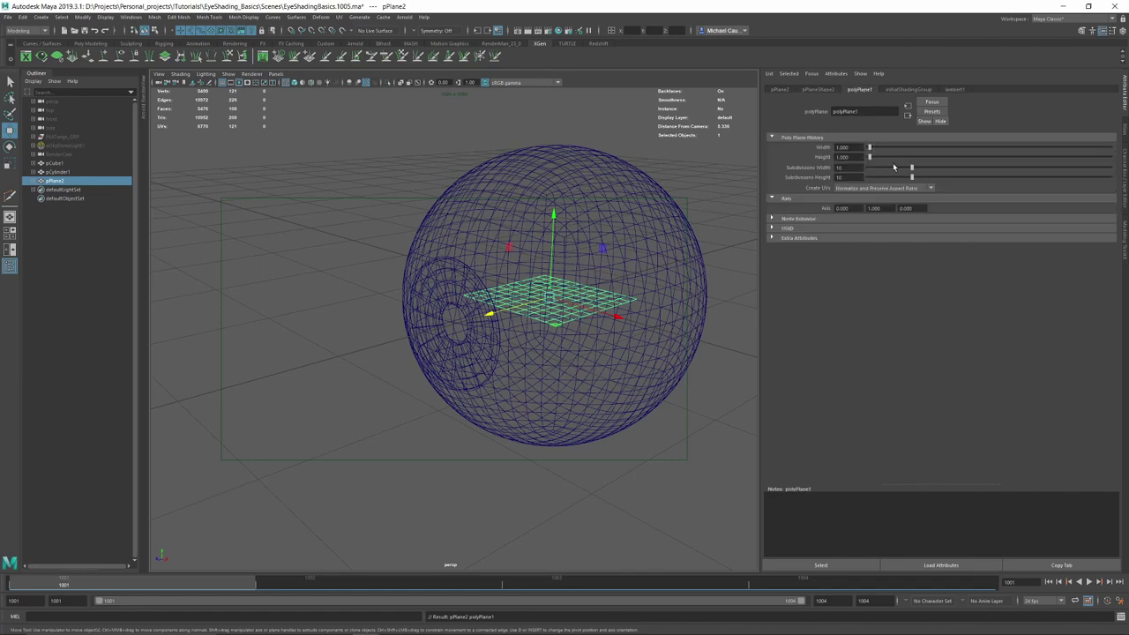
{"action": "left_click_drag", "start_coordinate": [893, 166], "coordinate": [833, 180]}
- Rotate the plane upright, scale it down, and place it just behind the iris ring so it covers the pupil hole
{"action": "left_click_drag", "start_coordinate": [622, 246], "coordinate": [381, 323], "text": "alt"}
{"action": "key", "text": "e"}
{"action": "key", "text": "w"}
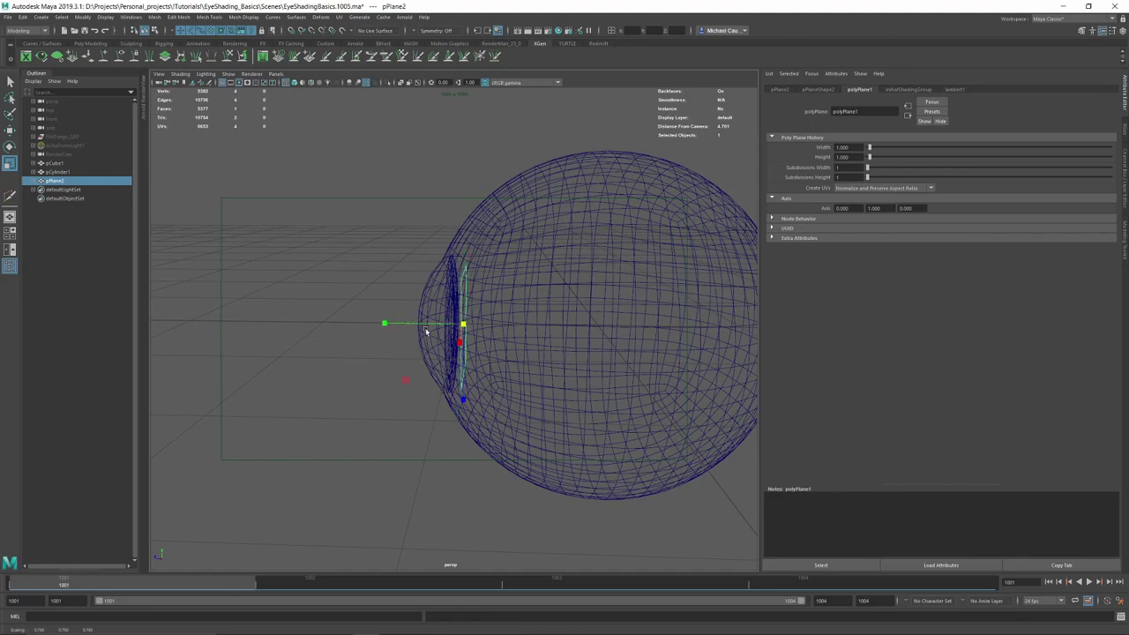
{"action": "key", "text": "r"}
{"action": "left_click_drag", "start_coordinate": [458, 334], "coordinate": [395, 319], "text": "alt"}
{"action": "scroll", "coordinate": [515, 325], "scroll_direction": "up", "scroll_amount": 3}
{"action": "key", "text": "w"}
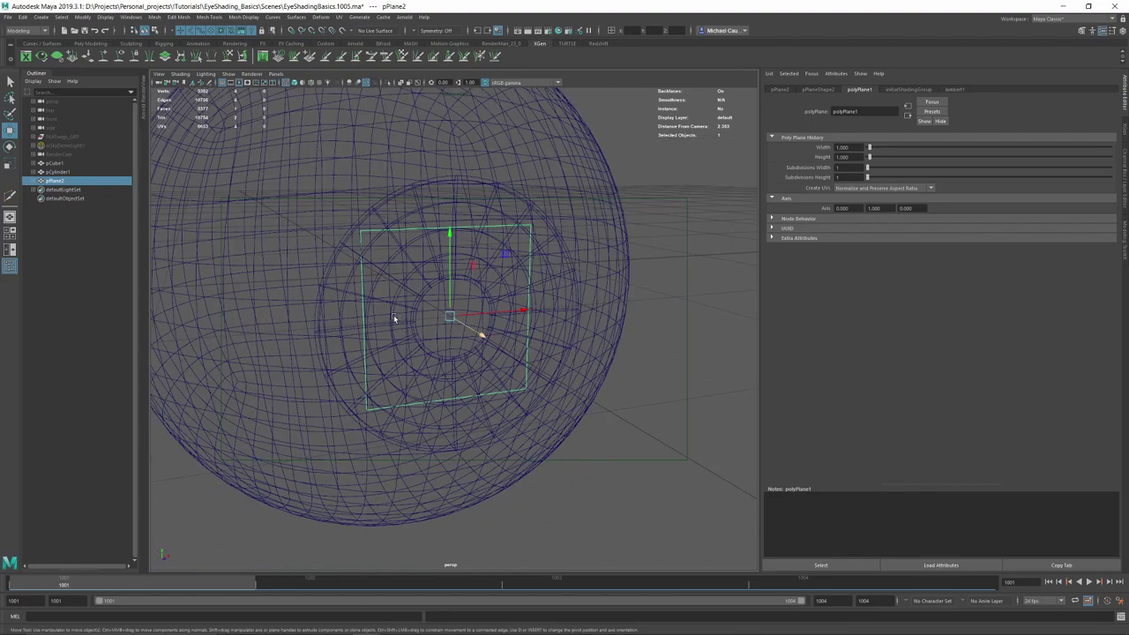
{"action": "right_click_drag", "start_coordinate": [395, 319], "coordinate": [309, 314], "text": "alt"}
{"action": "left_click", "coordinate": [520, 395]}
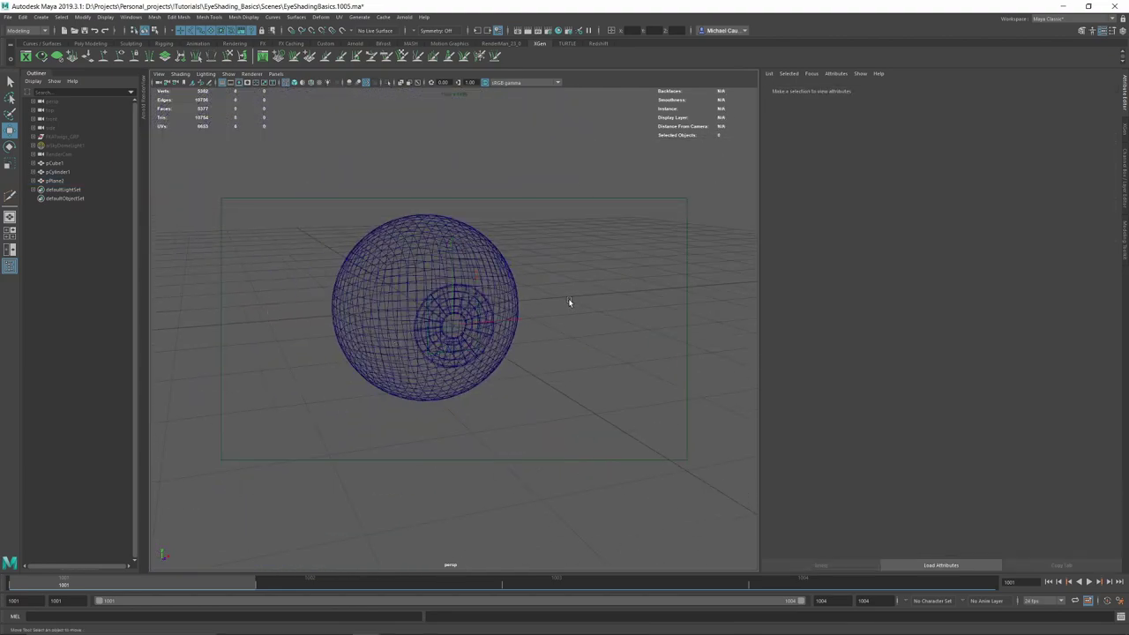
{"action": "left_click_drag", "start_coordinate": [569, 301], "coordinate": [556, 270], "text": "alt"}
{"action": "key", "text": "4"}
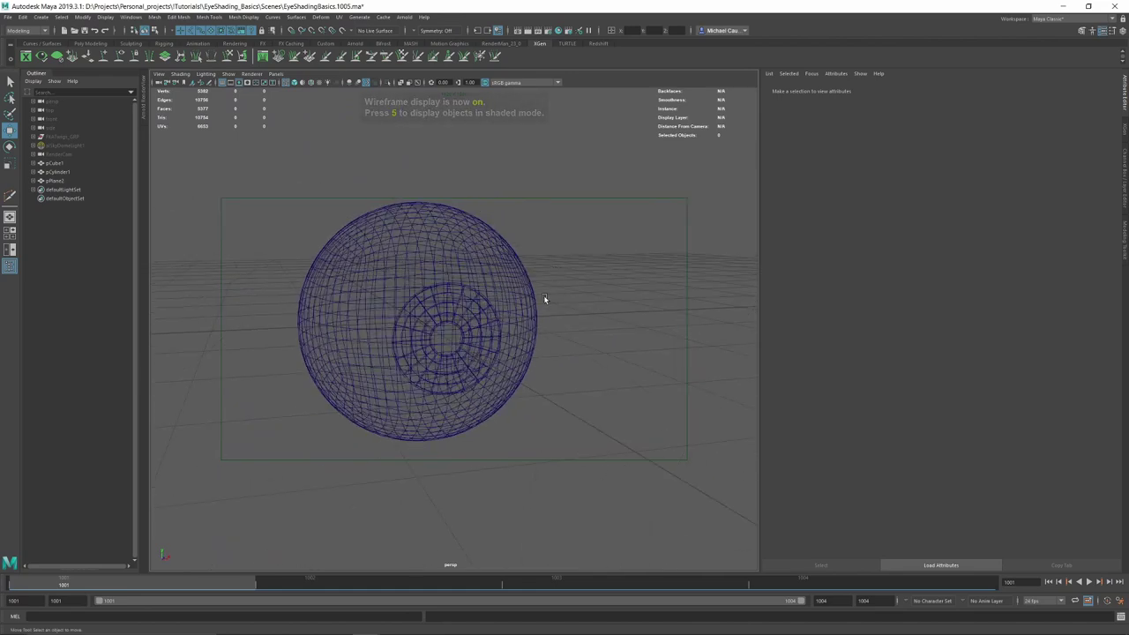
{"action": "scroll", "coordinate": [454, 331], "scroll_direction": "up", "scroll_amount": 5}
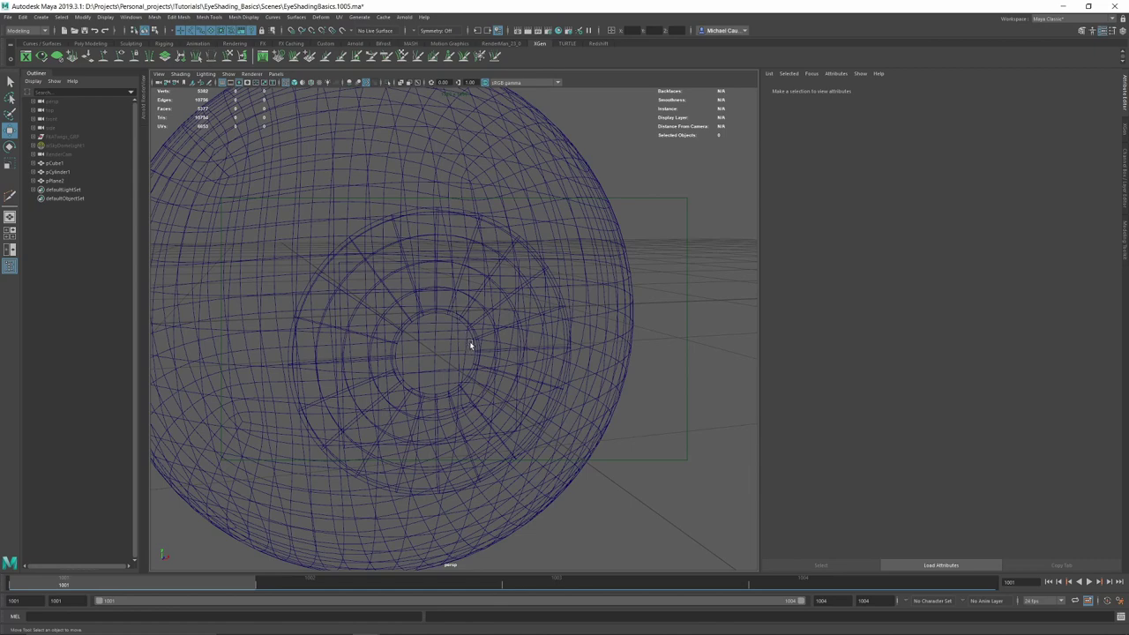
{"action": "scroll", "coordinate": [590, 371], "scroll_direction": "down", "scroll_amount": 5}
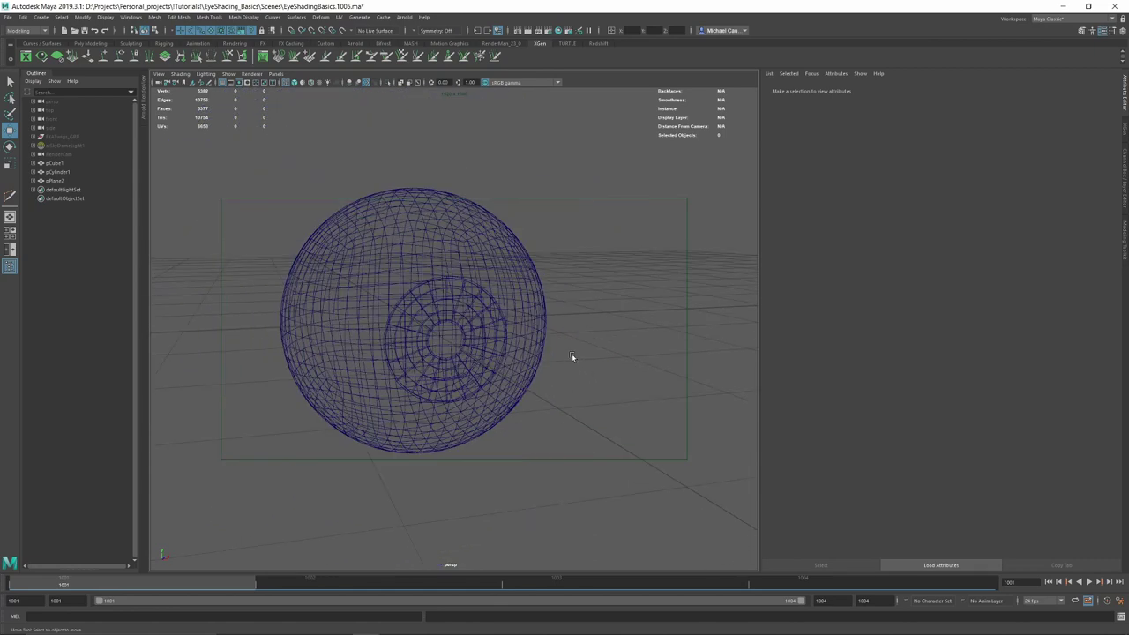
- Rename the eyeball mesh pCube1 as Cornea_GEO
{"action": "left_click", "coordinate": [484, 349]}
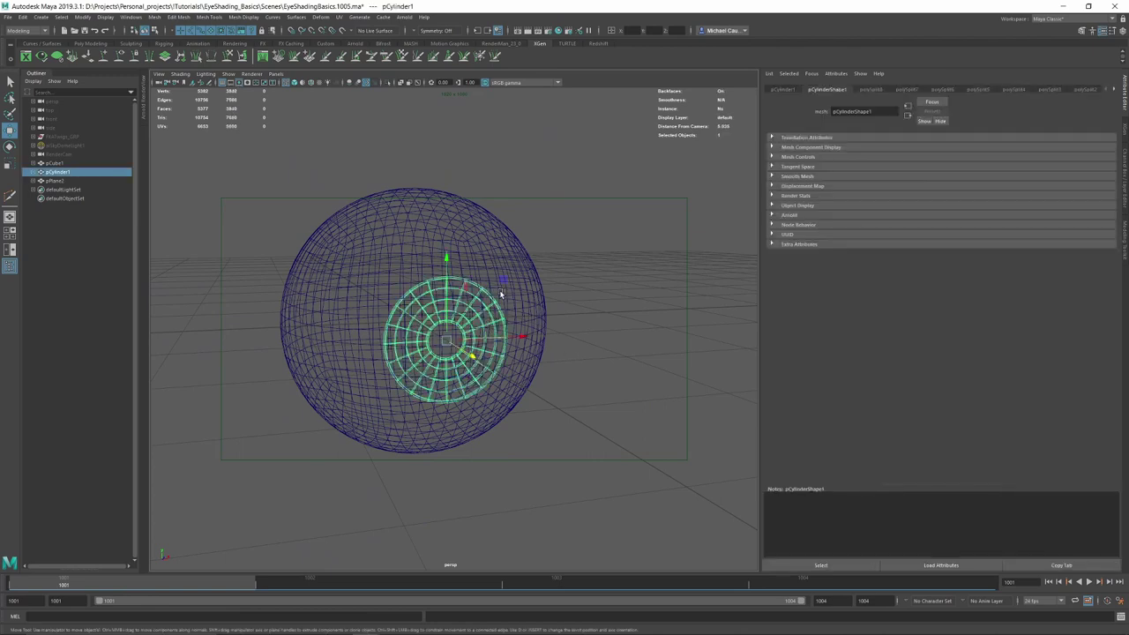
{"action": "left_click", "coordinate": [88, 165]}
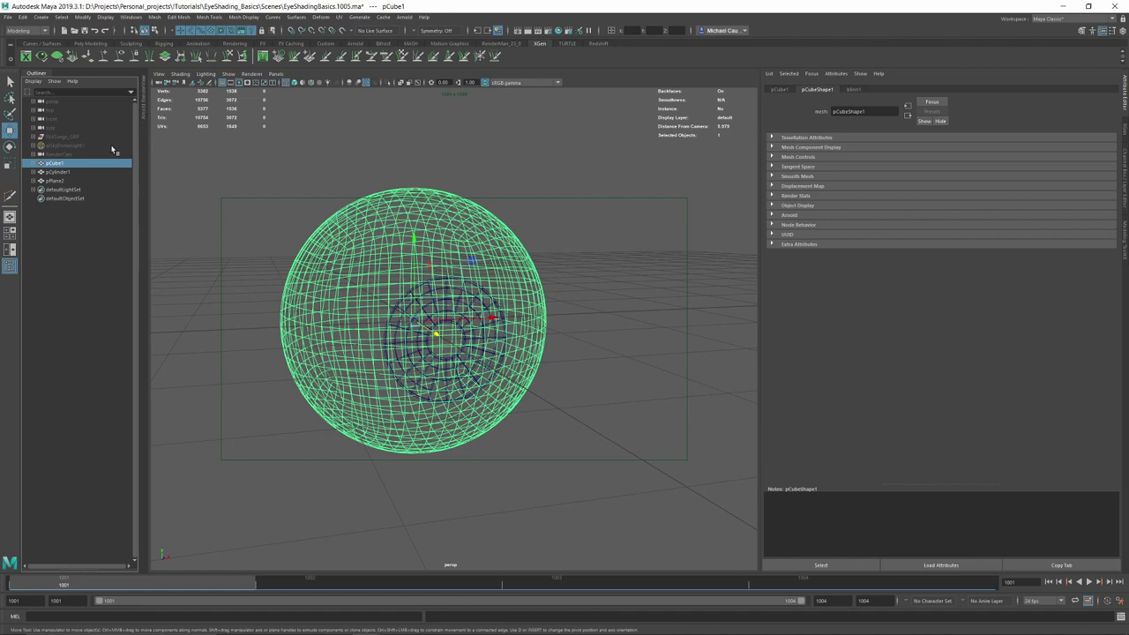
{"action": "double_click", "coordinate": [54, 163]}
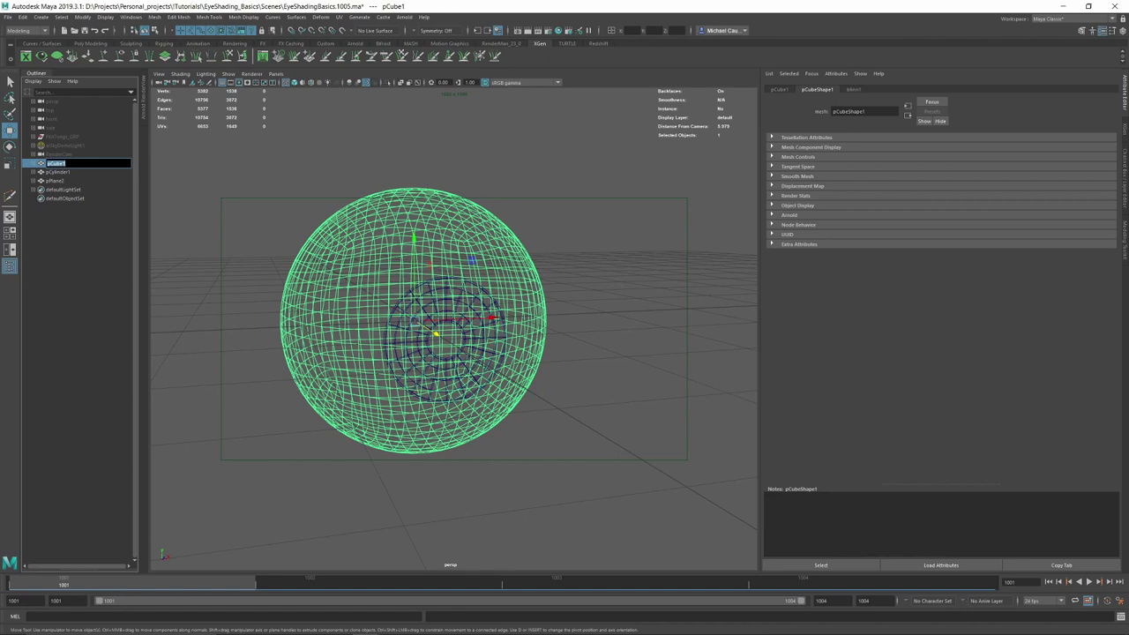
{"action": "type", "text": "d"}
{"action": "key", "text": "Return"}
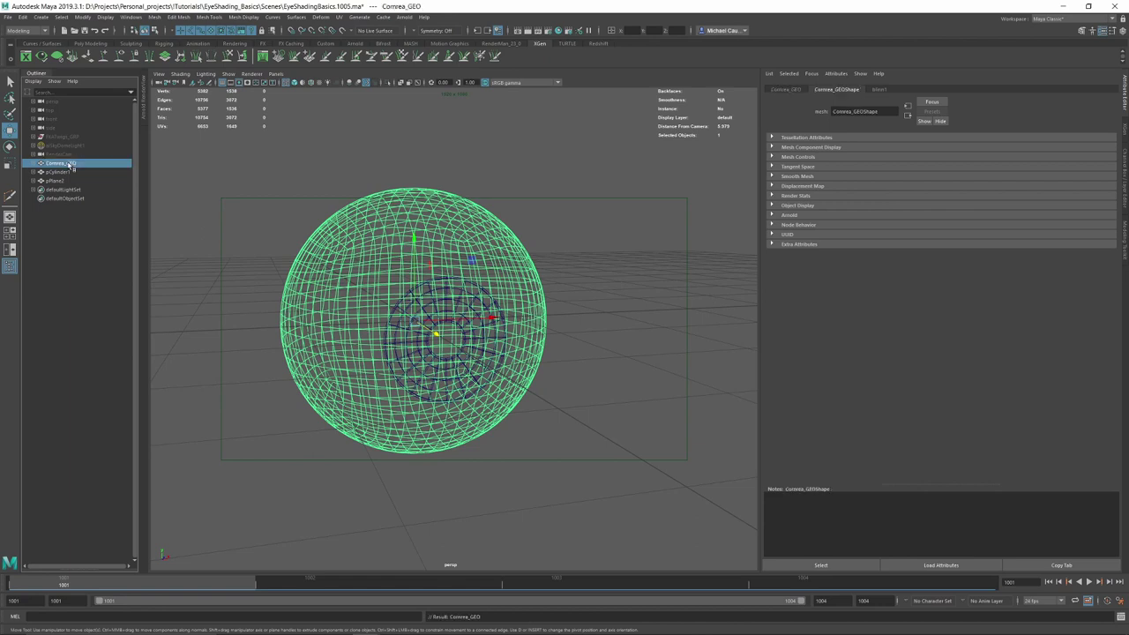
{"action": "double_click", "coordinate": [64, 164]}
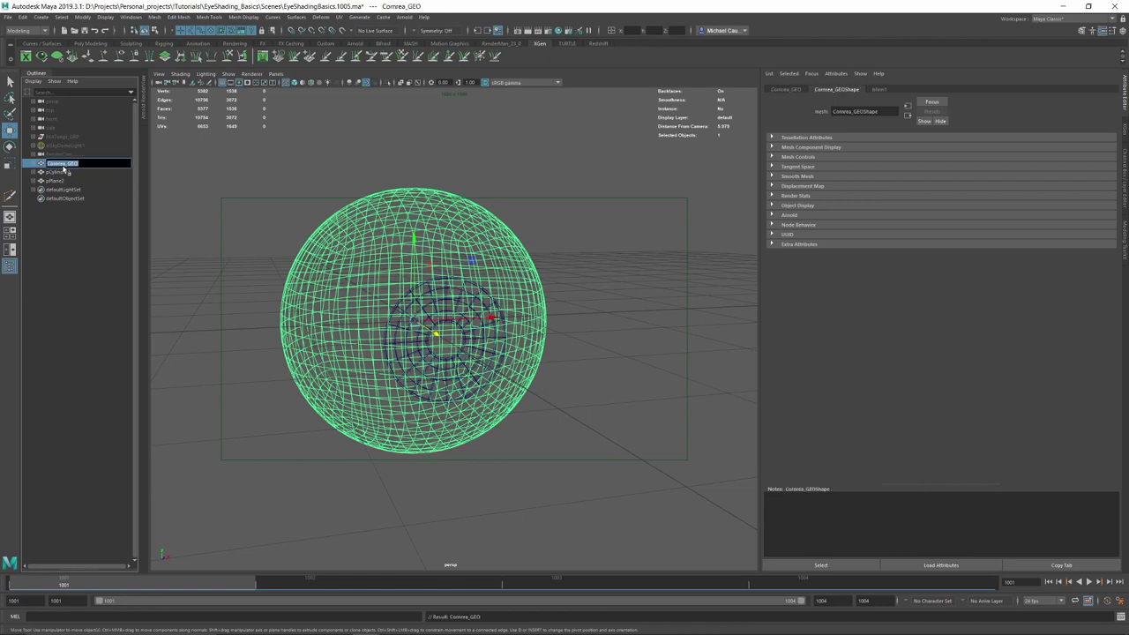
{"action": "key", "text": "BackSpace"}
{"action": "key", "text": "Return"}
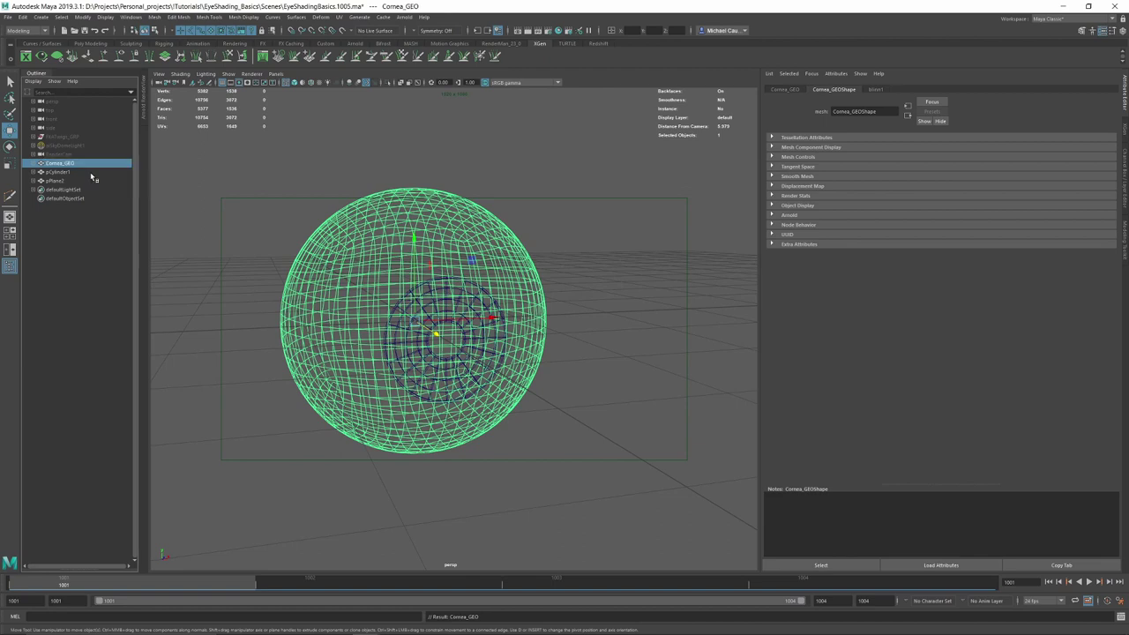
- Rename the iris ring as Iris_GEO and the pupil plane as Pupil_GEO
{"action": "left_click", "coordinate": [60, 172]}
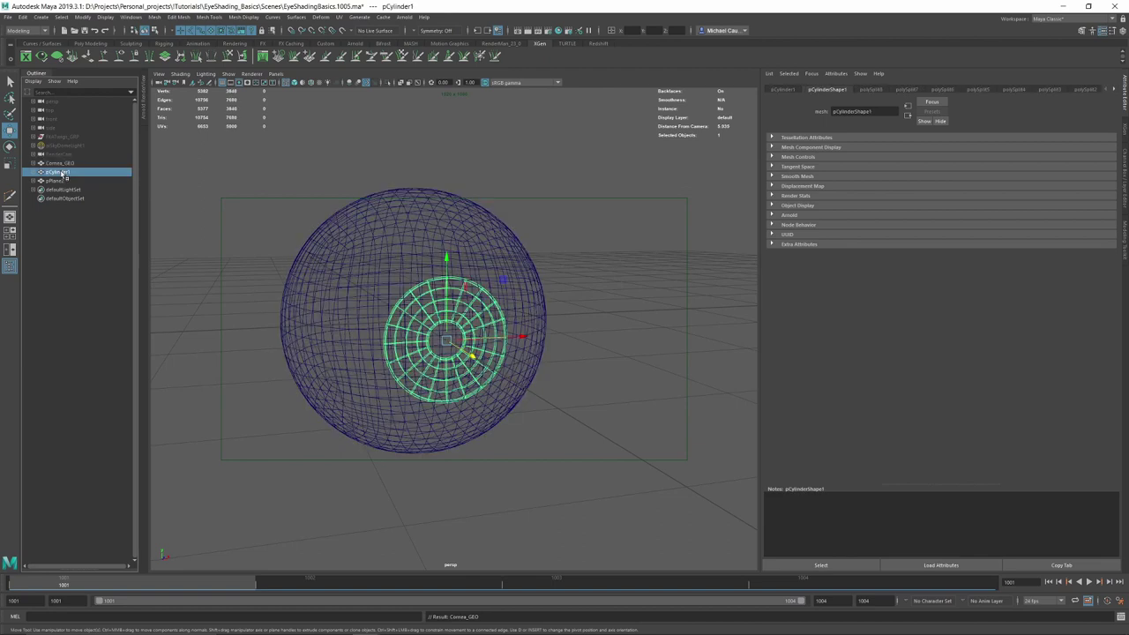
{"action": "double_click", "coordinate": [61, 173]}
{"action": "type", "text": "Ir"}
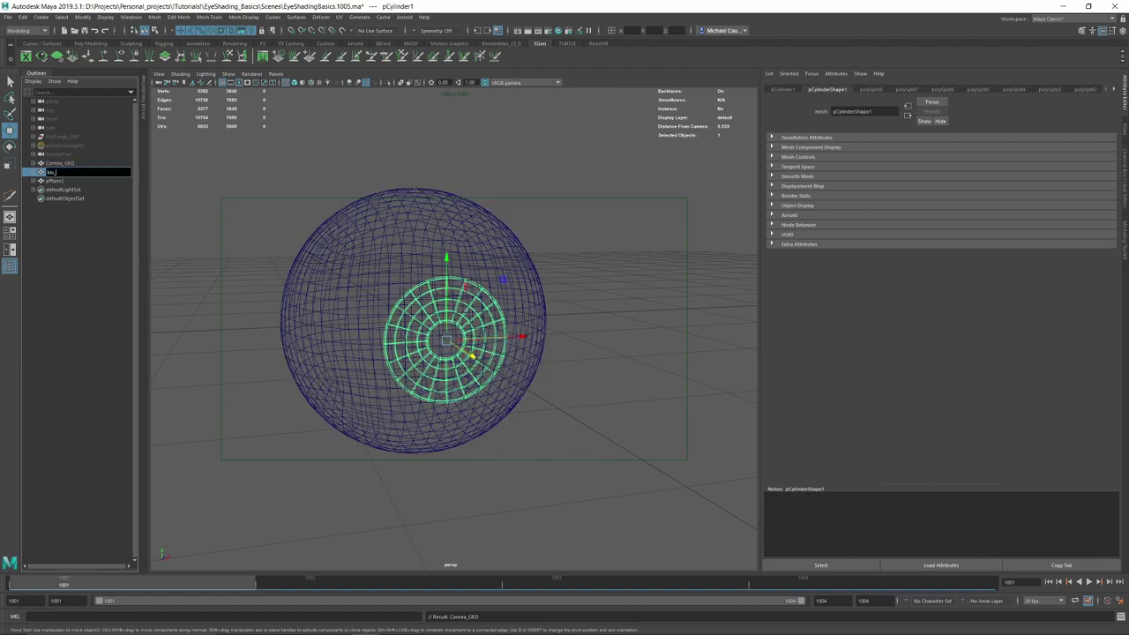
{"action": "type", "text": "is_GEO"}
{"action": "key", "text": "Return"}
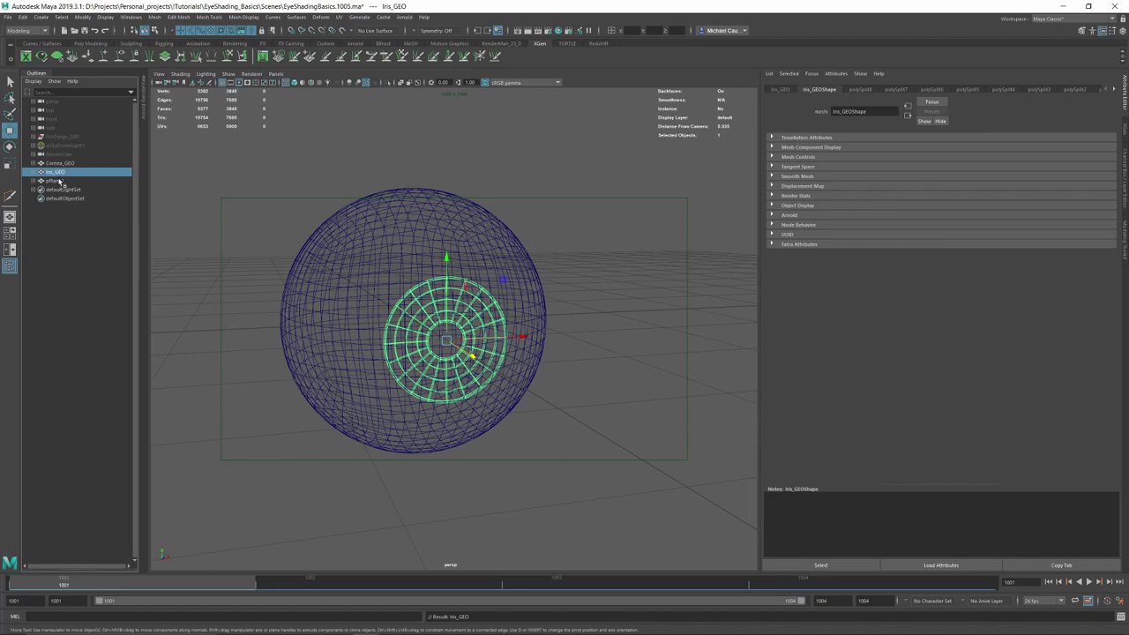
{"action": "double_click", "coordinate": [58, 180]}
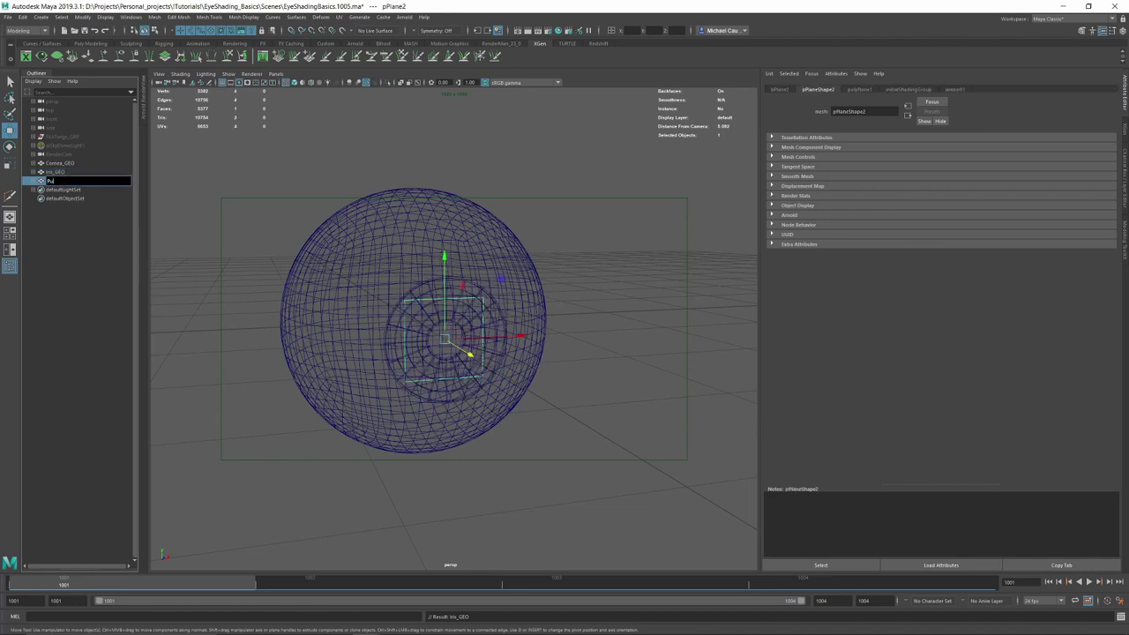
{"action": "type", "text": "Pupil_GEO"}
{"action": "key", "text": "Return"}
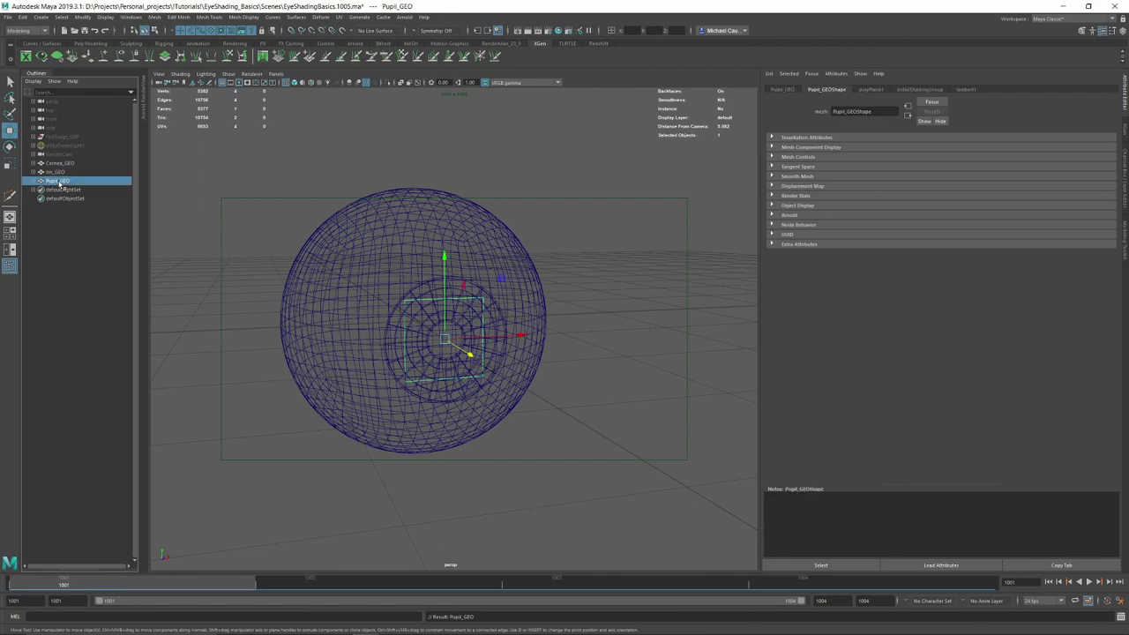
- Group the cornea, iris and pupil meshes together
{"action": "left_click", "coordinate": [67, 164], "text": "shift"}
{"action": "key", "text": "ctrl+g"}
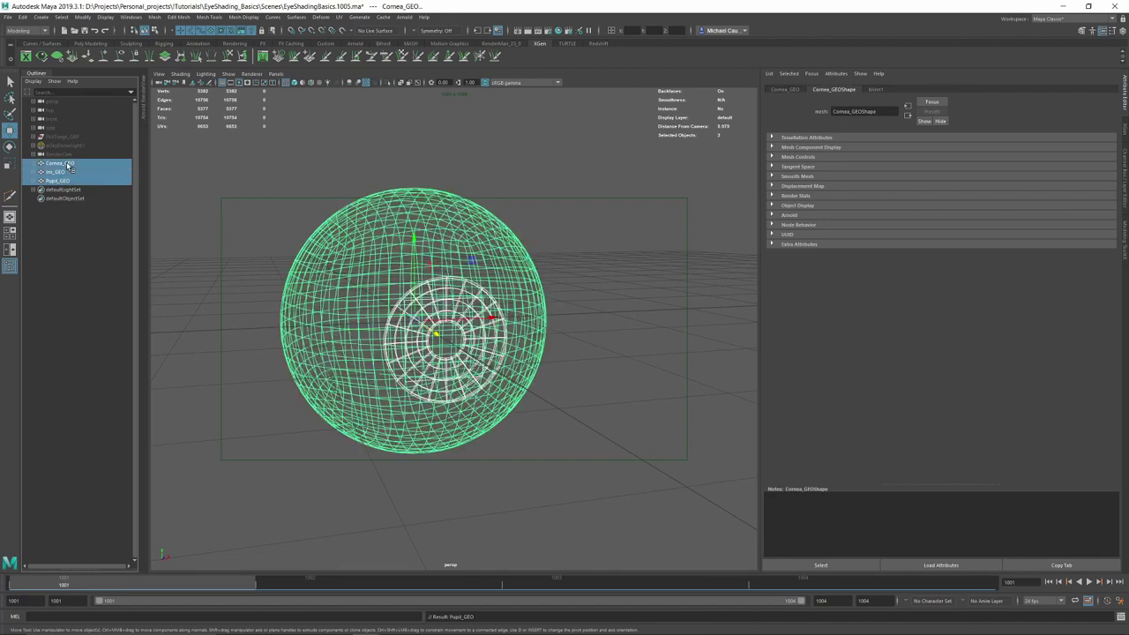
- Rename the new group of eye meshes as DemoEye_GRP and expand it to show its children
{"action": "double_click", "coordinate": [62, 165]}
{"action": "type", "text": "E"}
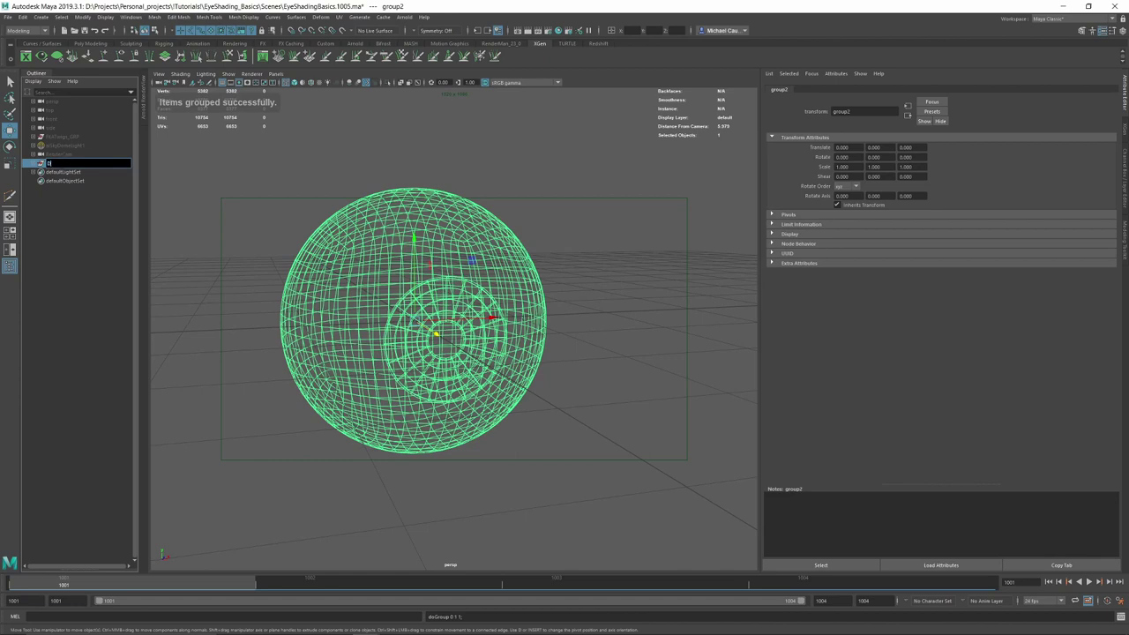
{"action": "type", "text": "emoeye_"}
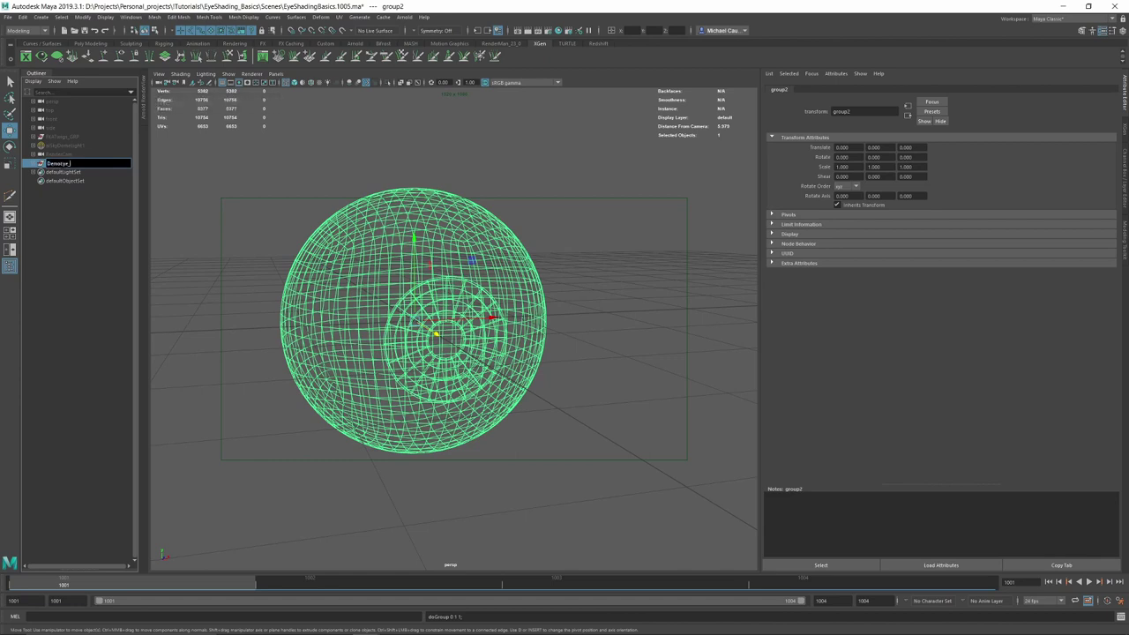
{"action": "type", "text": "GRP"}
{"action": "key", "text": "Return"}
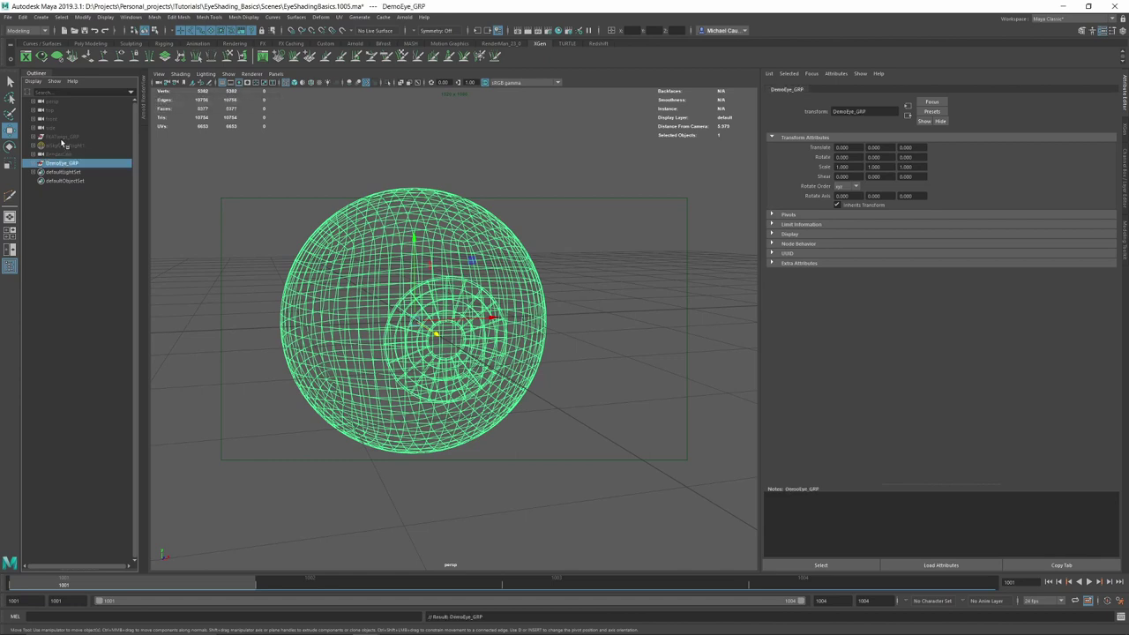
{"action": "left_click", "coordinate": [35, 164]}
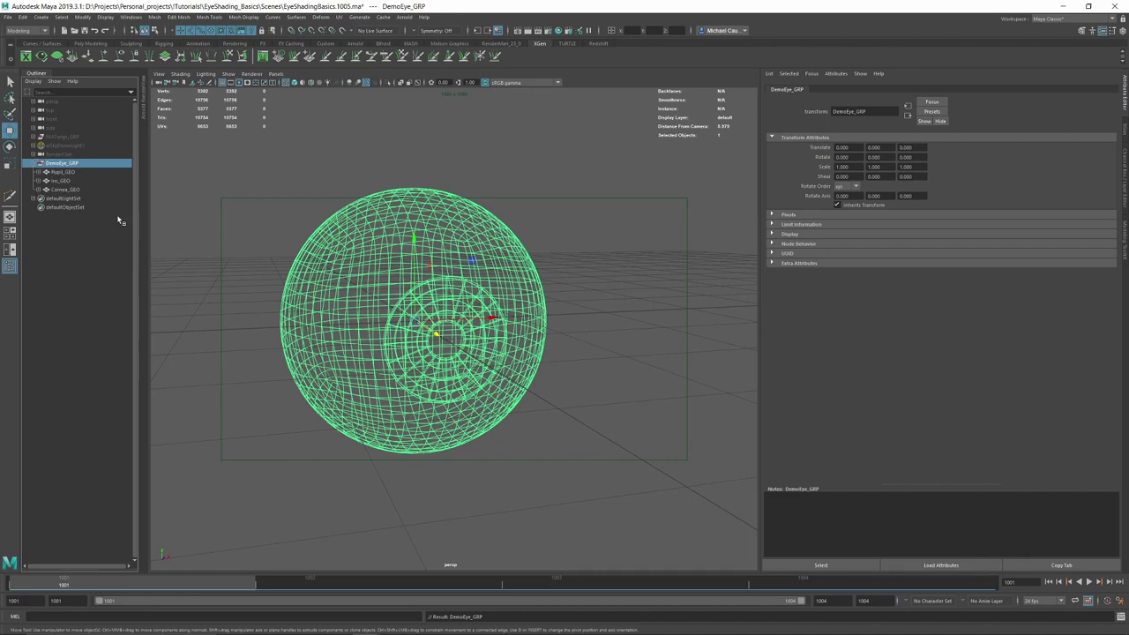
- Scale the pupil plane's UVs down slightly so they sit inside the 0-1 tile with a small margin
{"action": "left_click", "coordinate": [62, 172]}
{"action": "left_click", "coordinate": [339, 17]}
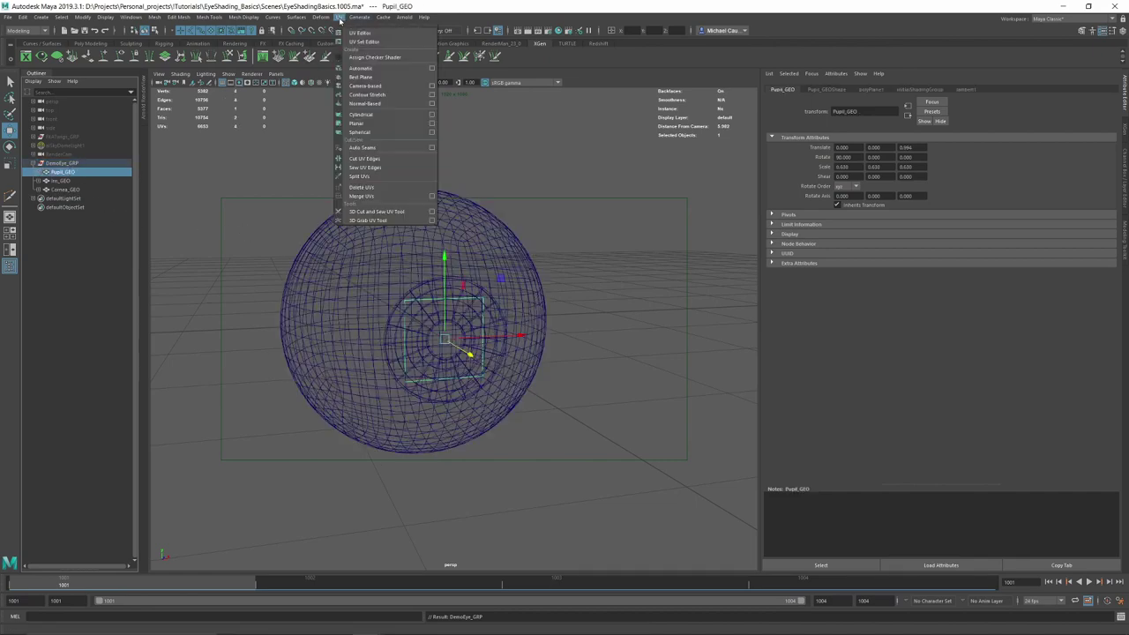
{"action": "left_click", "coordinate": [359, 33]}
{"action": "middle_click_drag", "start_coordinate": [614, 243], "coordinate": [573, 111], "text": "alt"}
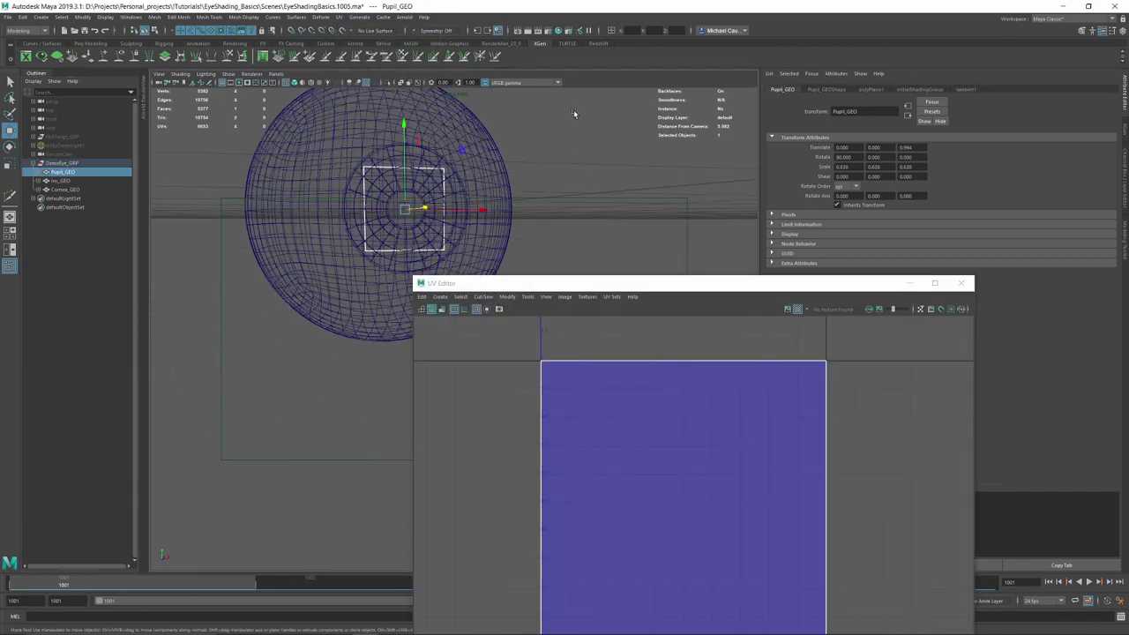
{"action": "scroll", "coordinate": [648, 459], "scroll_direction": "down", "scroll_amount": 2}
{"action": "right_click_drag", "start_coordinate": [633, 447], "coordinate": [674, 447]}
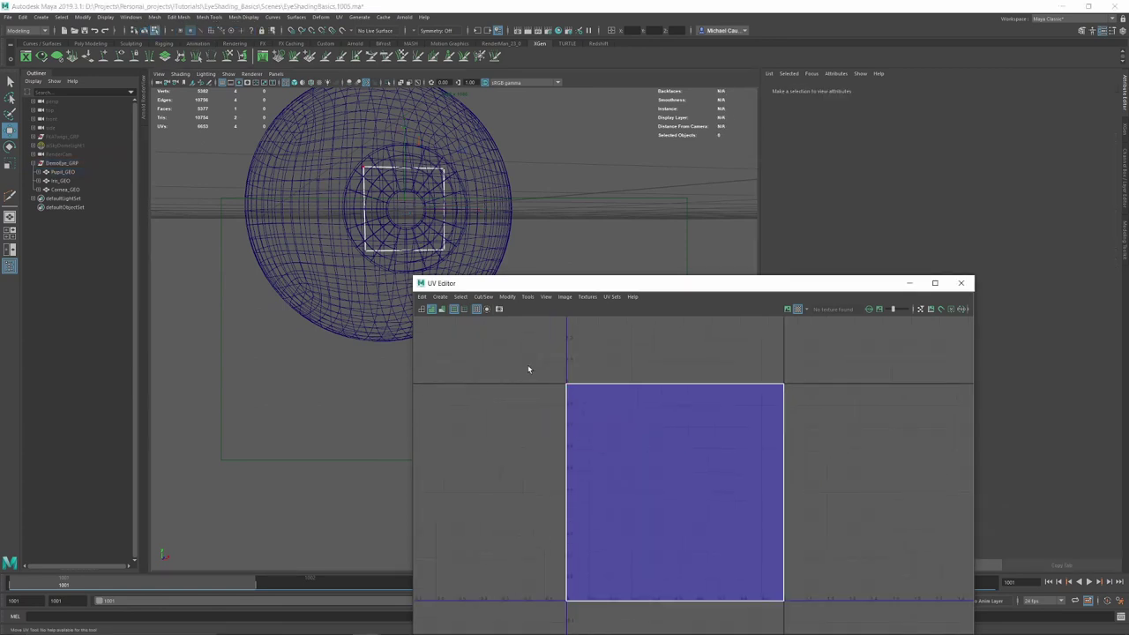
{"action": "left_click_drag", "start_coordinate": [529, 369], "coordinate": [834, 619]}
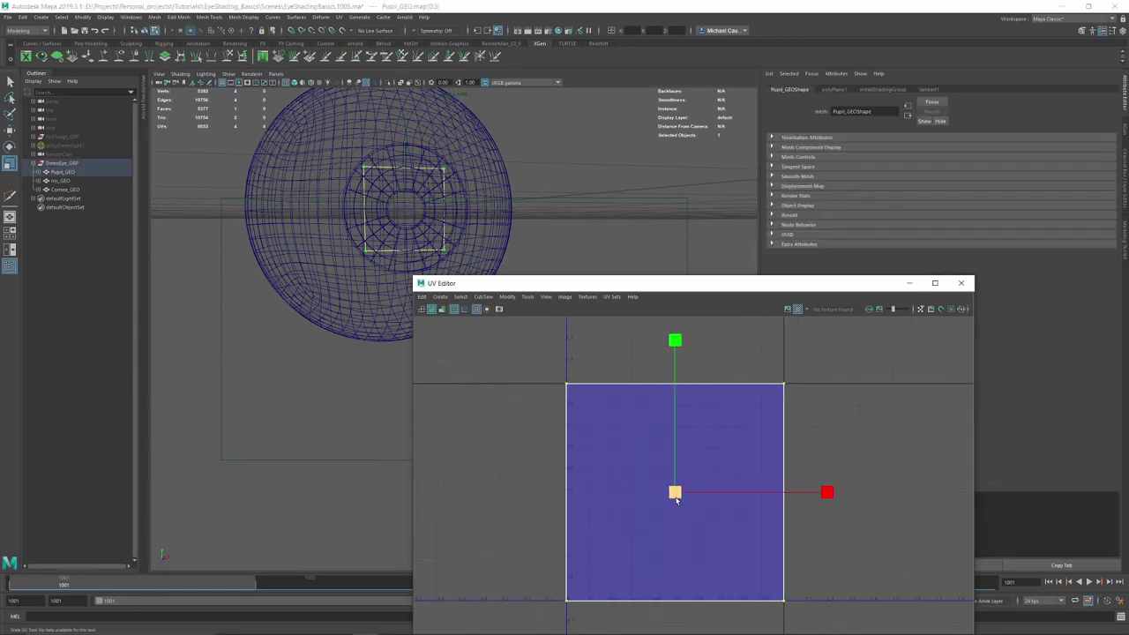
{"action": "left_click_drag", "start_coordinate": [676, 498], "coordinate": [667, 497]}
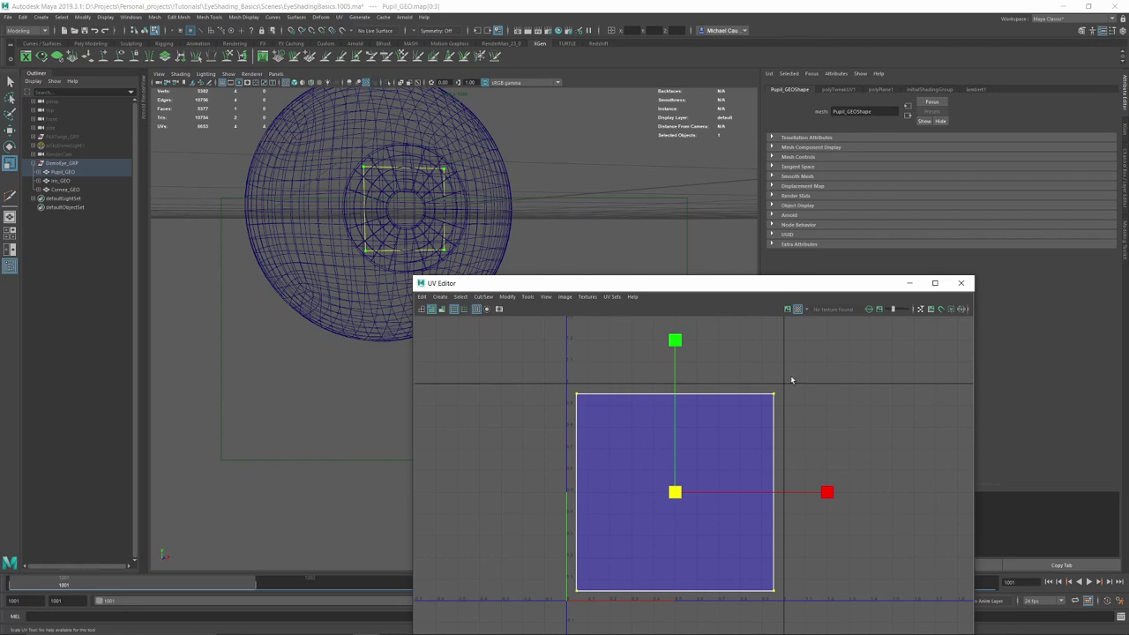
- Examine the cornea mesh's existing UV layout, then put the UV Editor away
{"action": "right_click_drag", "start_coordinate": [360, 216], "coordinate": [378, 160]}
{"action": "middle_click_drag", "start_coordinate": [364, 144], "coordinate": [338, 197], "text": "alt"}
{"action": "left_click", "coordinate": [339, 198]}
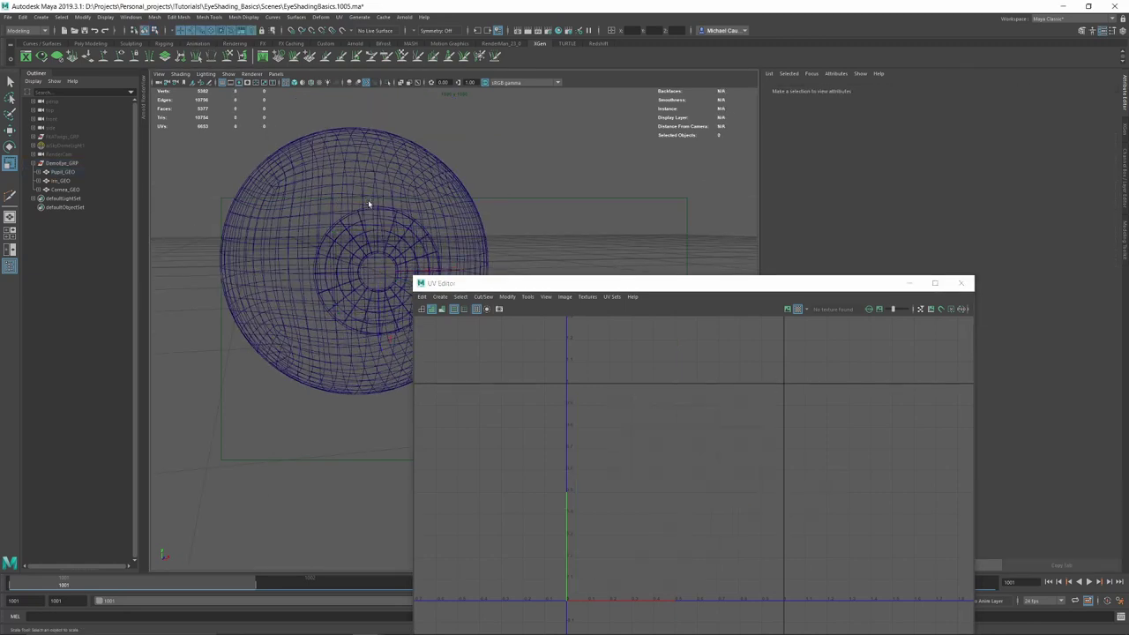
{"action": "left_click", "coordinate": [383, 159]}
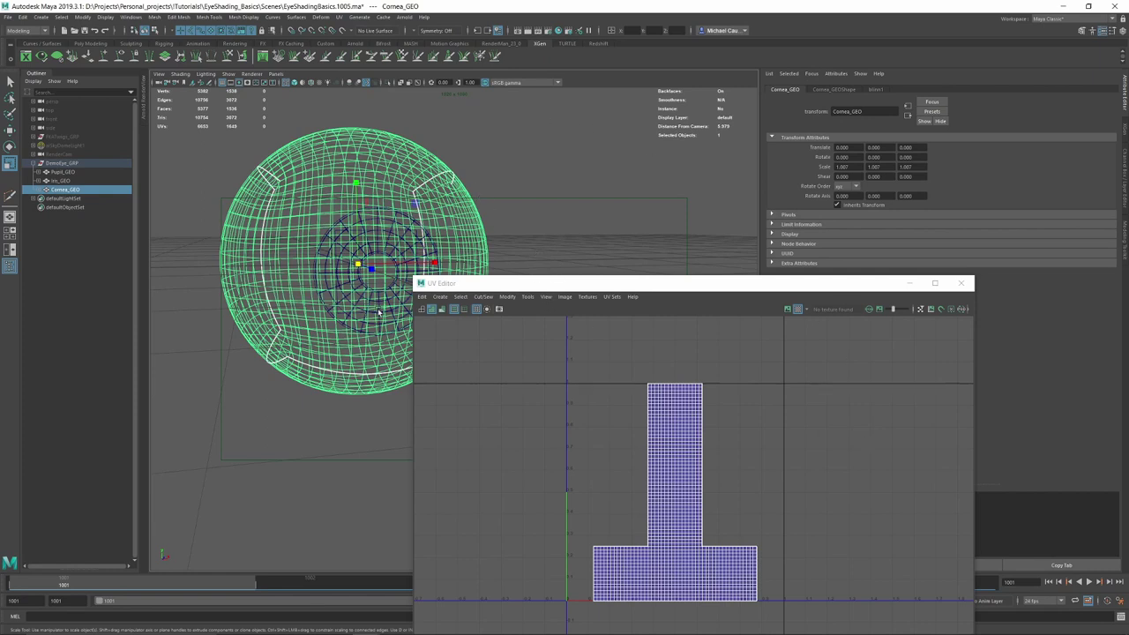
{"action": "left_click", "coordinate": [917, 286]}
{"action": "middle_click_drag", "start_coordinate": [408, 242], "coordinate": [463, 284], "text": "alt"}
{"action": "left_click", "coordinate": [566, 238]}
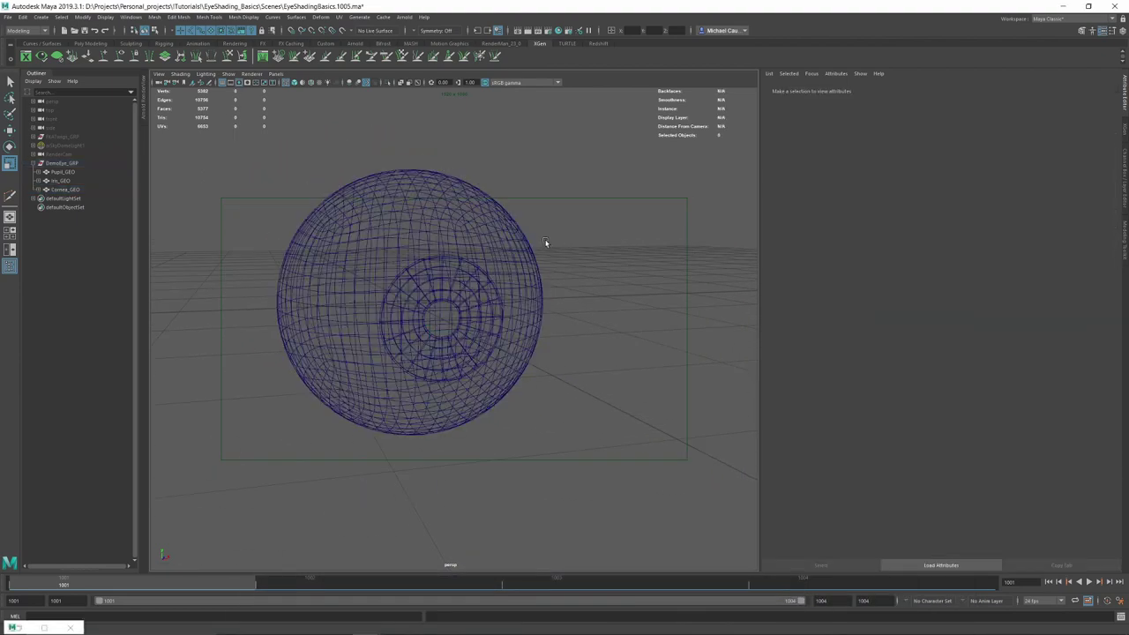
- Show textures in the viewport and apply a planar UV projection along Z to the cornea mesh
{"action": "key", "text": "6"}
{"action": "left_click", "coordinate": [432, 227]}
{"action": "left_click_drag", "start_coordinate": [414, 226], "coordinate": [498, 276], "text": "alt"}
{"action": "right_click_drag", "start_coordinate": [498, 275], "coordinate": [363, 279], "text": "alt"}
{"action": "mouse_move", "coordinate": [363, 276]}
{"action": "left_mouse_down", "text": "alt"}
{"action": "mouse_move", "coordinate": [285, 244]}
{"action": "mouse_move", "coordinate": [294, 209]}
{"action": "mouse_move", "coordinate": [313, 206]}
{"action": "mouse_move", "coordinate": [356, 276]}
{"action": "left_mouse_up", "text": "alt"}
{"action": "scroll", "coordinate": [356, 275], "scroll_direction": "up", "scroll_amount": 2}
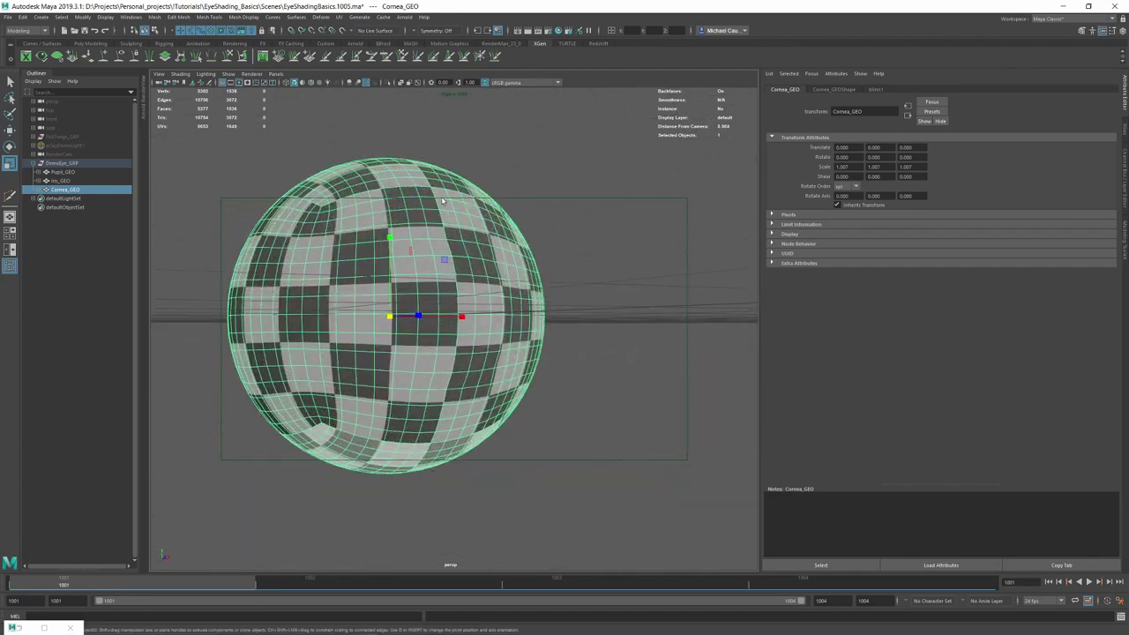
{"action": "right_click", "coordinate": [441, 199], "text": "shift"}
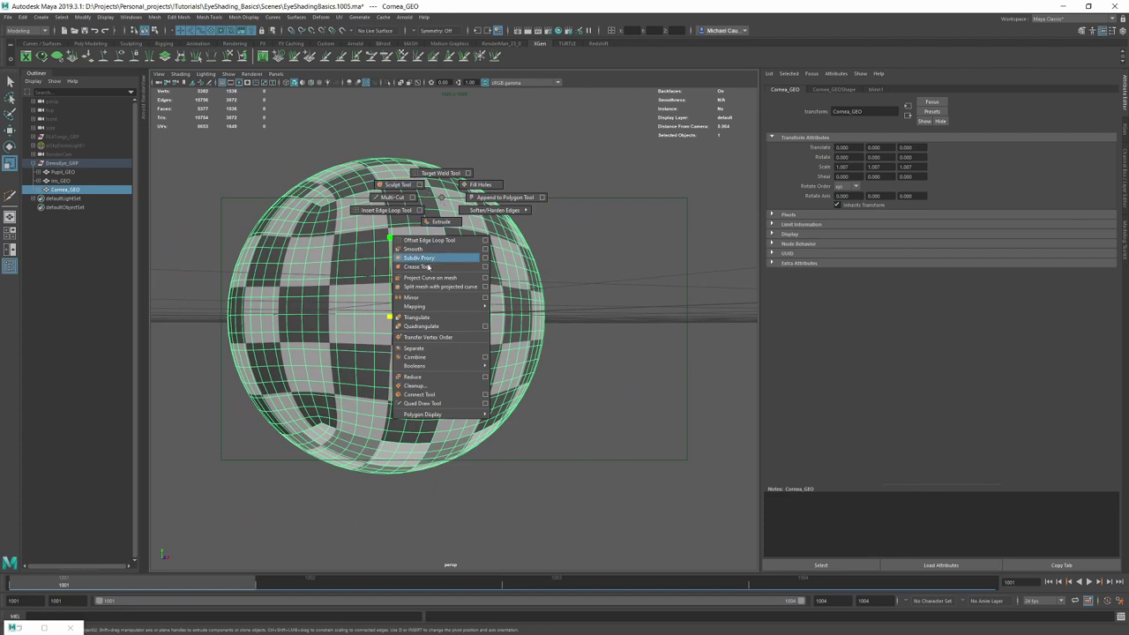
{"action": "mouse_move", "coordinate": [423, 307]}
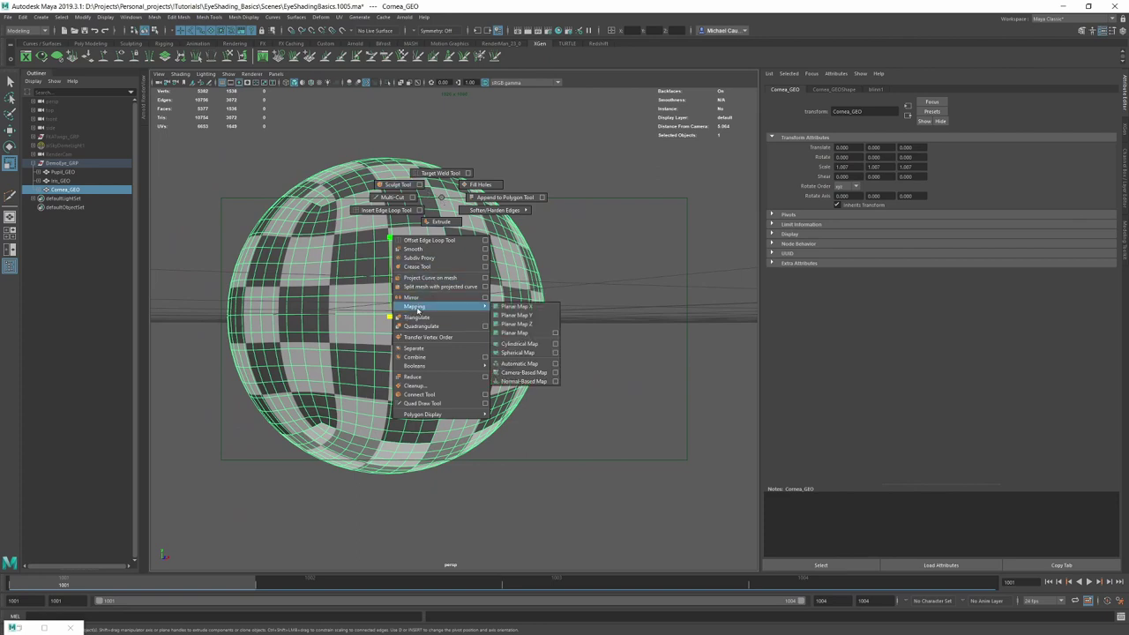
{"action": "left_click", "coordinate": [530, 327]}
{"action": "left_click_drag", "start_coordinate": [487, 277], "coordinate": [460, 286], "text": "alt"}
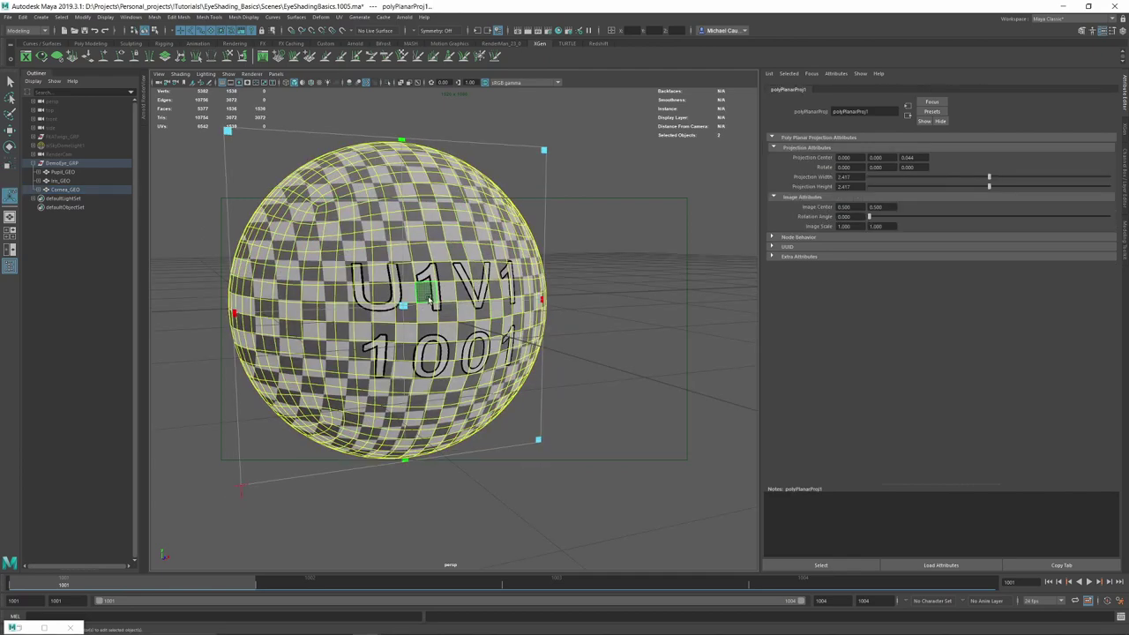
- Leave the projection manipulator and delete the cornea mesh's construction history
{"action": "key", "text": "q"}
{"action": "left_click_drag", "start_coordinate": [579, 238], "coordinate": [504, 251], "text": "alt"}
{"action": "key", "text": "alt+shift+d"}
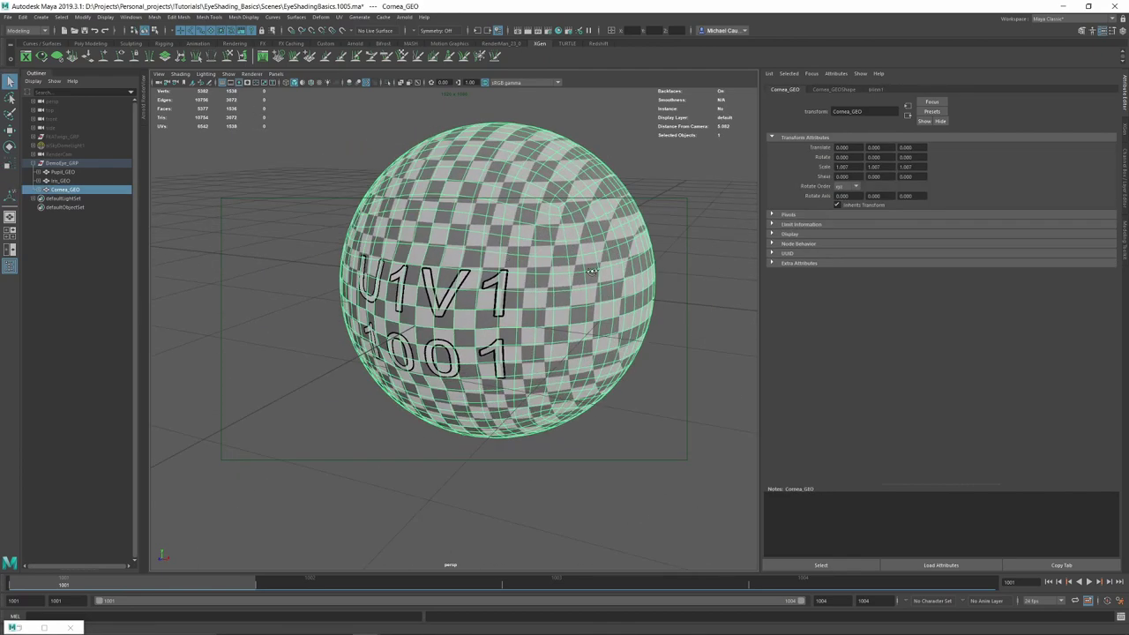
- Cut the cornea's UVs along the edge loop that divides the eyeball into front and back halves
{"action": "left_click_drag", "start_coordinate": [623, 270], "coordinate": [527, 265], "text": "alt"}
{"action": "scroll", "coordinate": [575, 269], "scroll_direction": "down", "scroll_amount": 2}
{"action": "left_click", "coordinate": [335, 19]}
{"action": "left_click", "coordinate": [357, 37]}
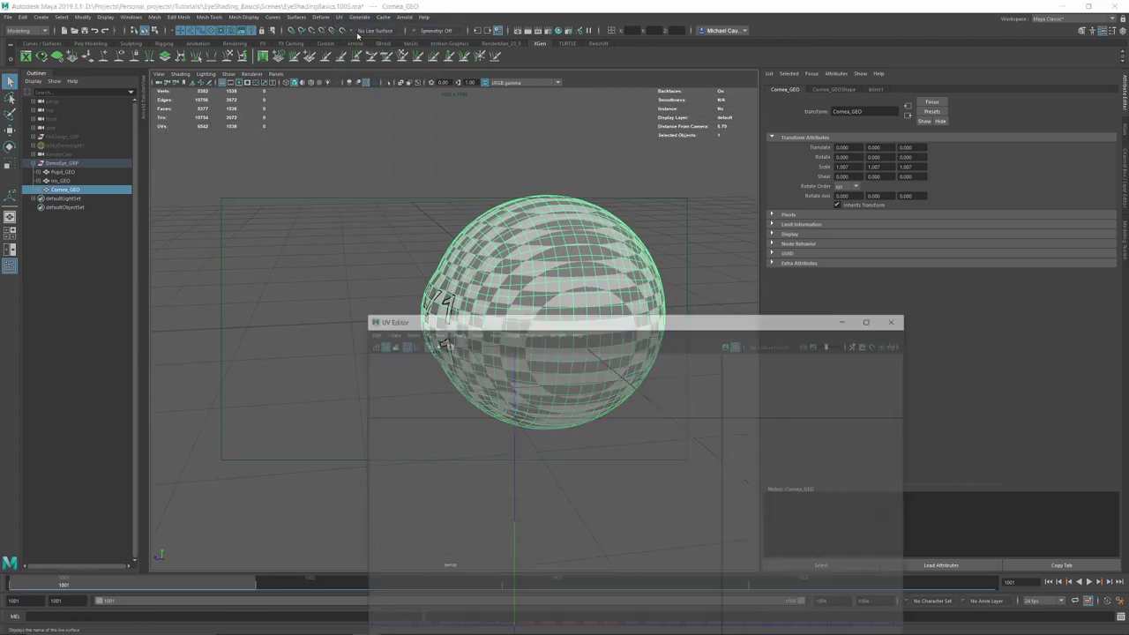
{"action": "left_click_drag", "start_coordinate": [600, 276], "coordinate": [132, 151]}
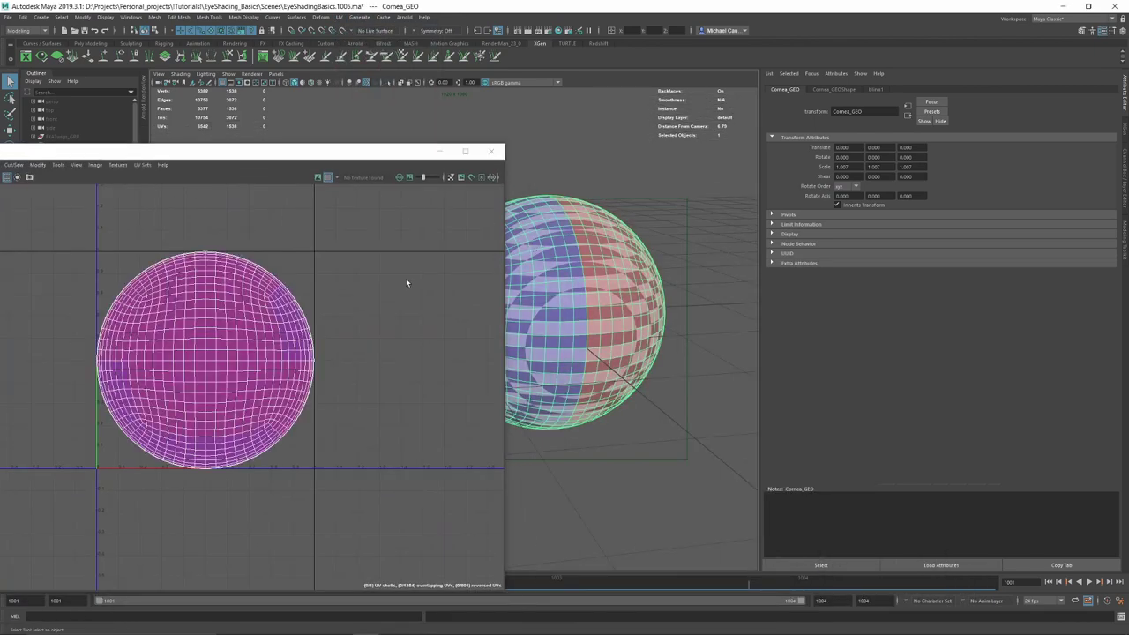
{"action": "right_click_drag", "start_coordinate": [616, 269], "coordinate": [627, 175], "text": "alt"}
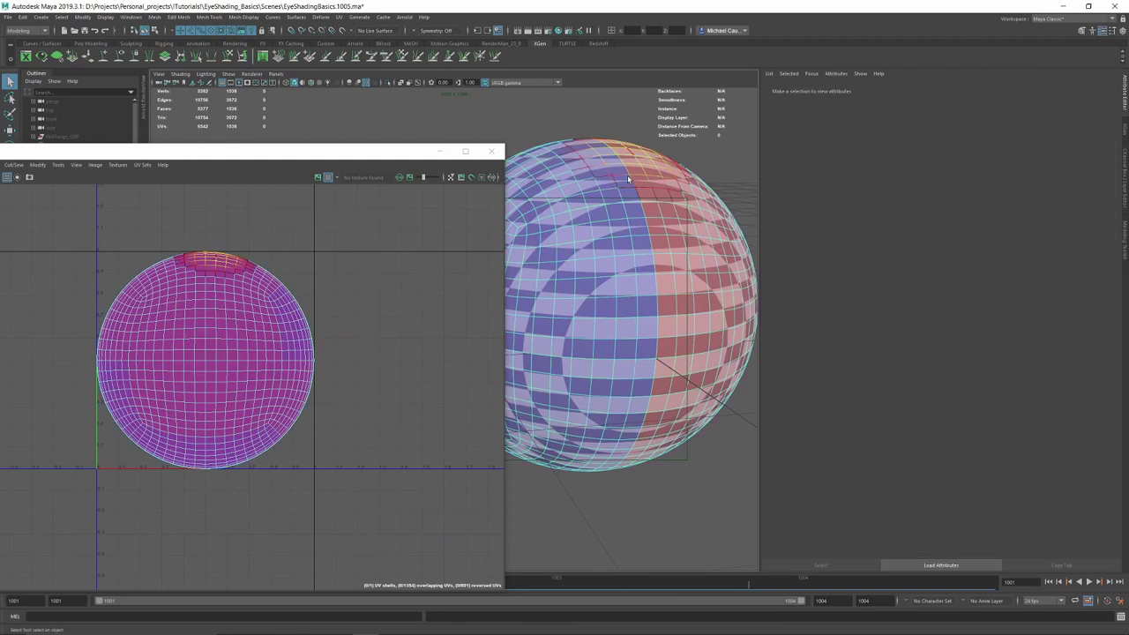
{"action": "double_click", "coordinate": [646, 229]}
{"action": "key", "text": "b"}
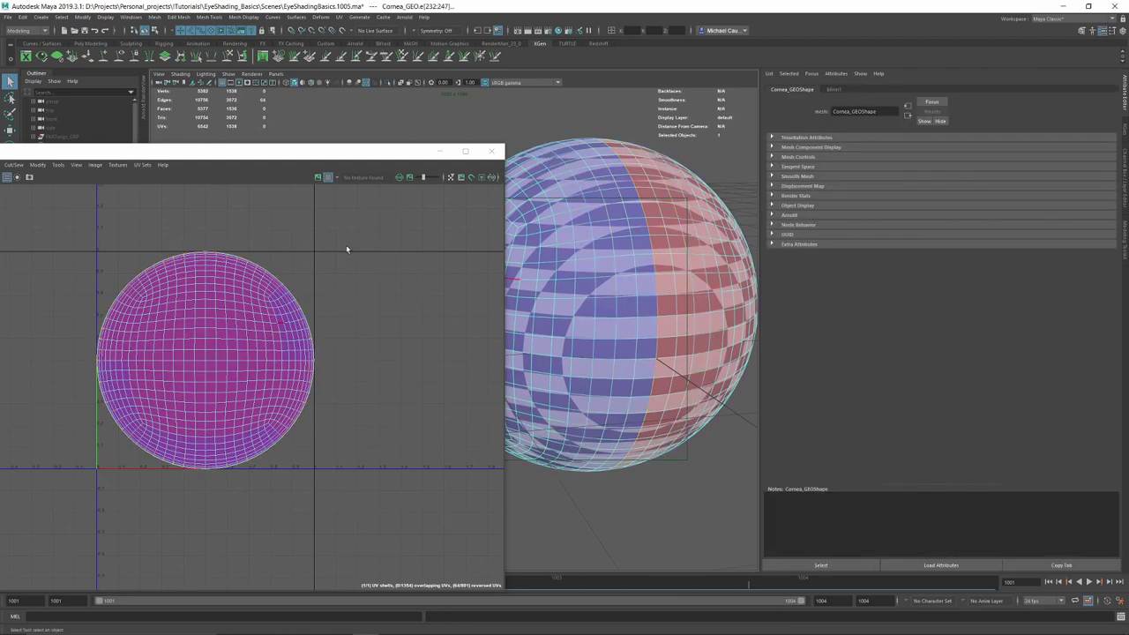
{"action": "right_click_drag", "start_coordinate": [346, 249], "coordinate": [314, 261], "text": "shift"}
- Unfold the front and back cornea UV shells and place the back shell beside the front one
{"action": "key", "text": "w"}
{"action": "right_click_drag", "start_coordinate": [210, 303], "coordinate": [262, 303]}
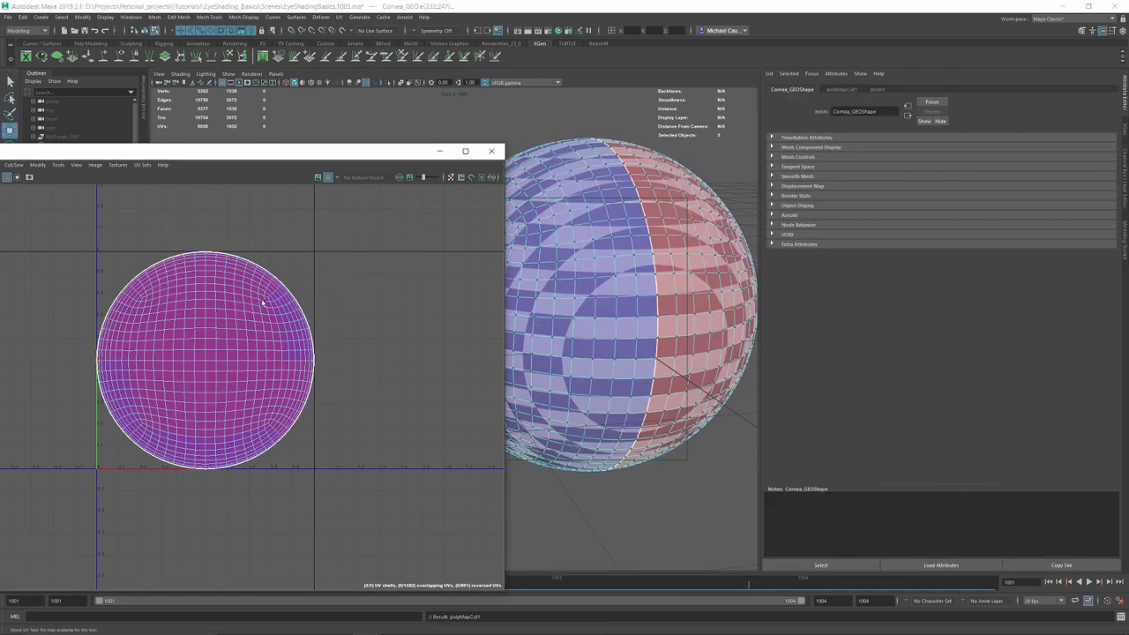
{"action": "double_click", "coordinate": [221, 323]}
{"action": "right_click_drag", "start_coordinate": [338, 284], "coordinate": [279, 294], "text": "shift"}
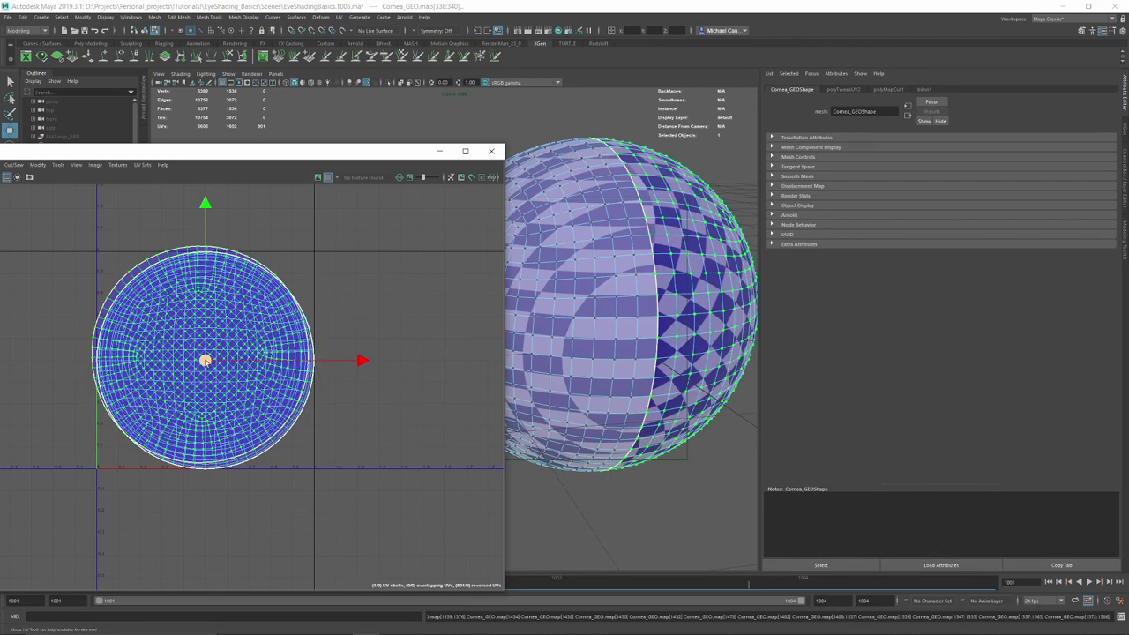
{"action": "right_click_drag", "start_coordinate": [205, 360], "coordinate": [125, 362], "text": "shift"}
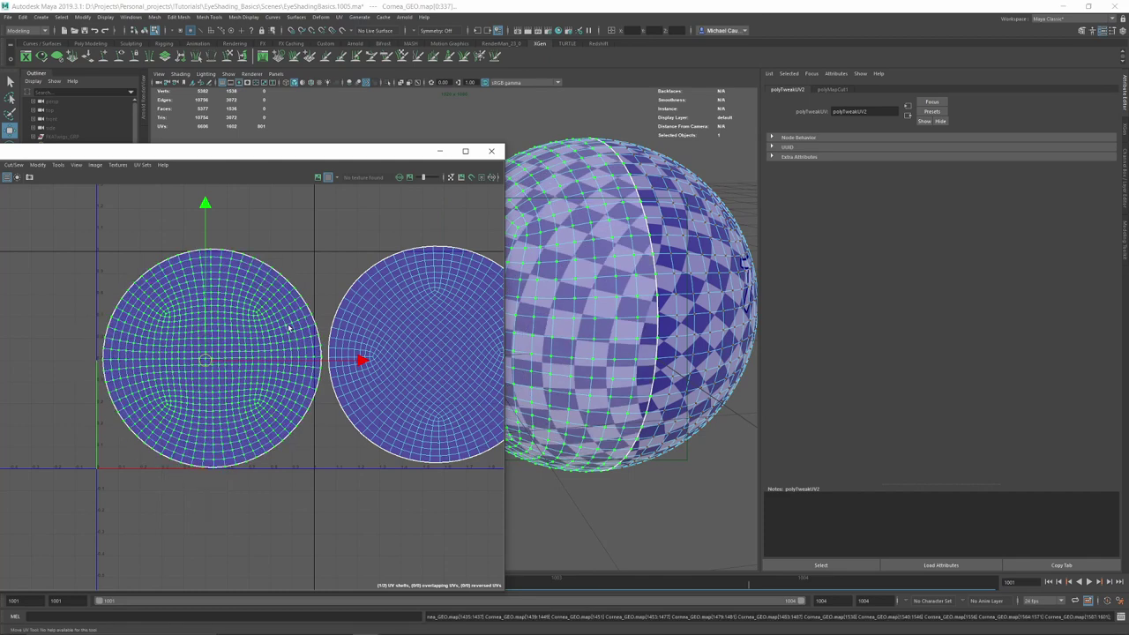
{"action": "right_click_drag", "start_coordinate": [297, 255], "coordinate": [204, 283], "text": "shift"}
- Rotate the front cornea UV shell until its grid is upright and the checker runs straight across the eye
{"action": "key", "text": "e"}
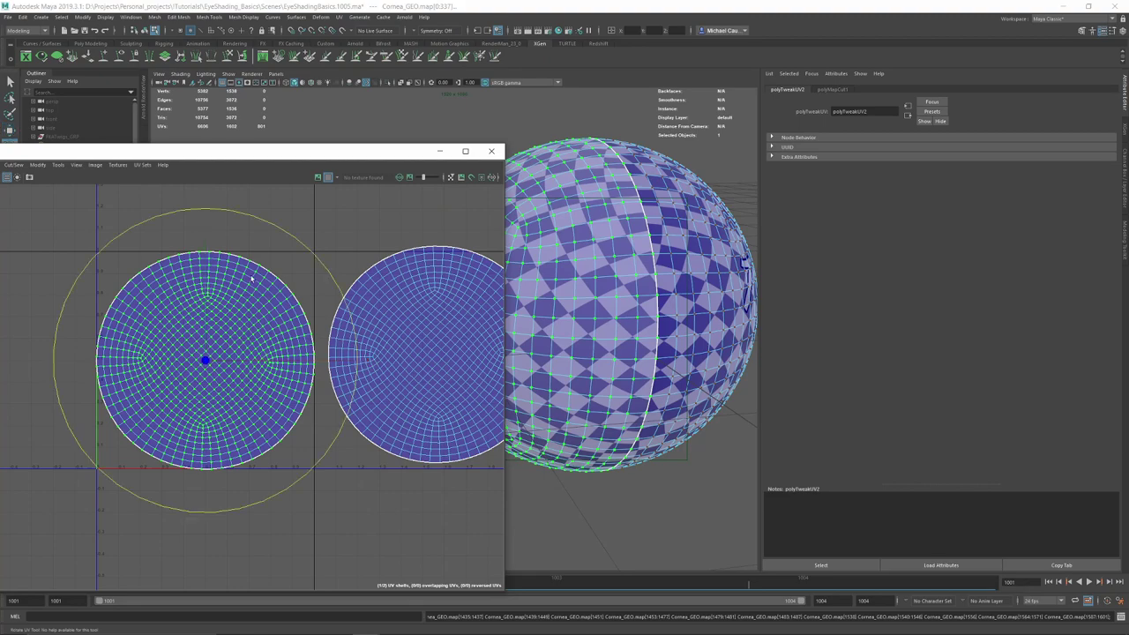
{"action": "left_click_drag", "start_coordinate": [272, 232], "coordinate": [160, 219]}
{"action": "left_click_drag", "start_coordinate": [592, 304], "coordinate": [731, 312], "text": "alt"}
{"action": "right_click_drag", "start_coordinate": [731, 313], "coordinate": [637, 310], "text": "alt"}
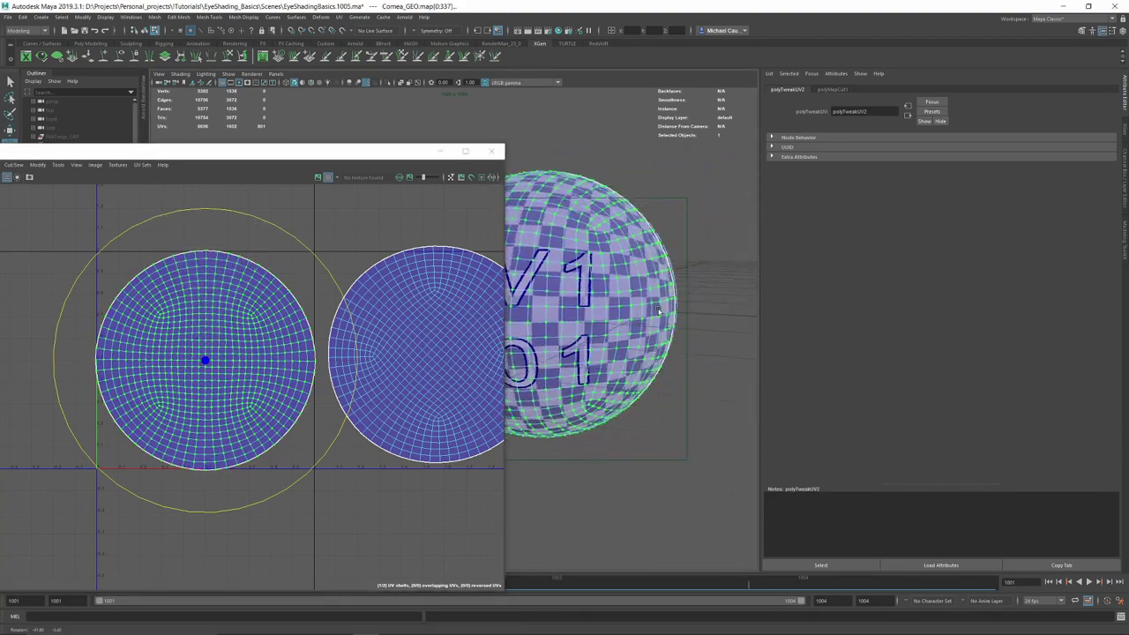
{"action": "middle_click_drag", "start_coordinate": [637, 309], "coordinate": [730, 335], "text": "alt"}
{"action": "left_click_drag", "start_coordinate": [730, 335], "coordinate": [640, 335], "text": "alt"}
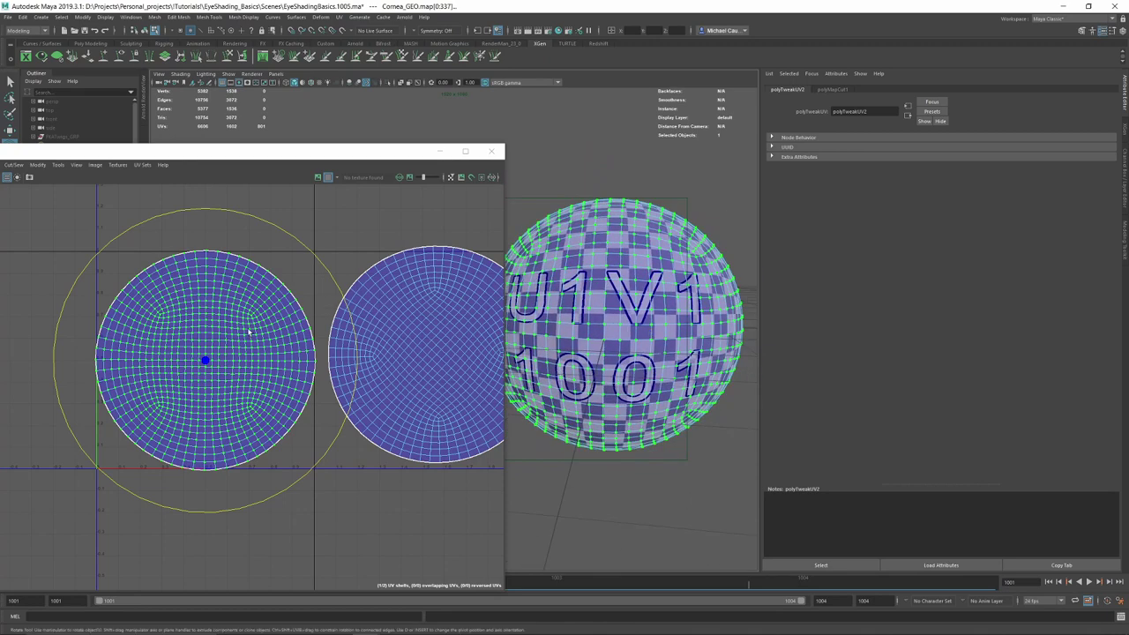
- Shrink the front cornea shell to fit inside the UV tile, and scale the back shell much smaller into the tile's upper-left corner
{"action": "key", "text": "r"}
{"action": "left_click_drag", "start_coordinate": [206, 360], "coordinate": [186, 366]}
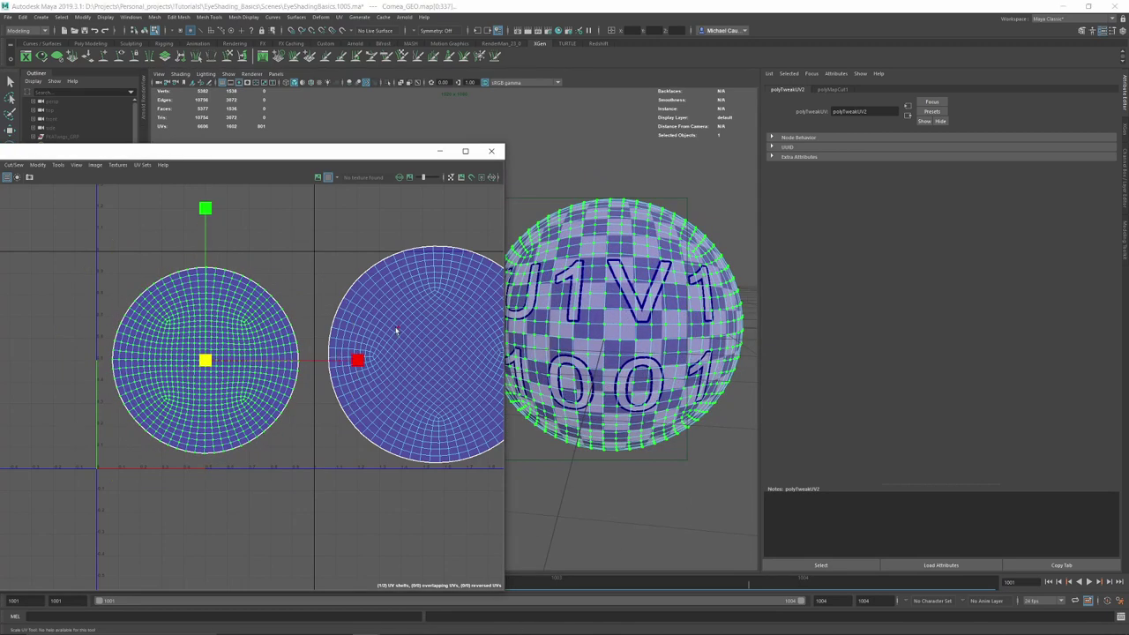
{"action": "left_click", "coordinate": [396, 331]}
{"action": "left_click_drag", "start_coordinate": [436, 354], "coordinate": [320, 362]}
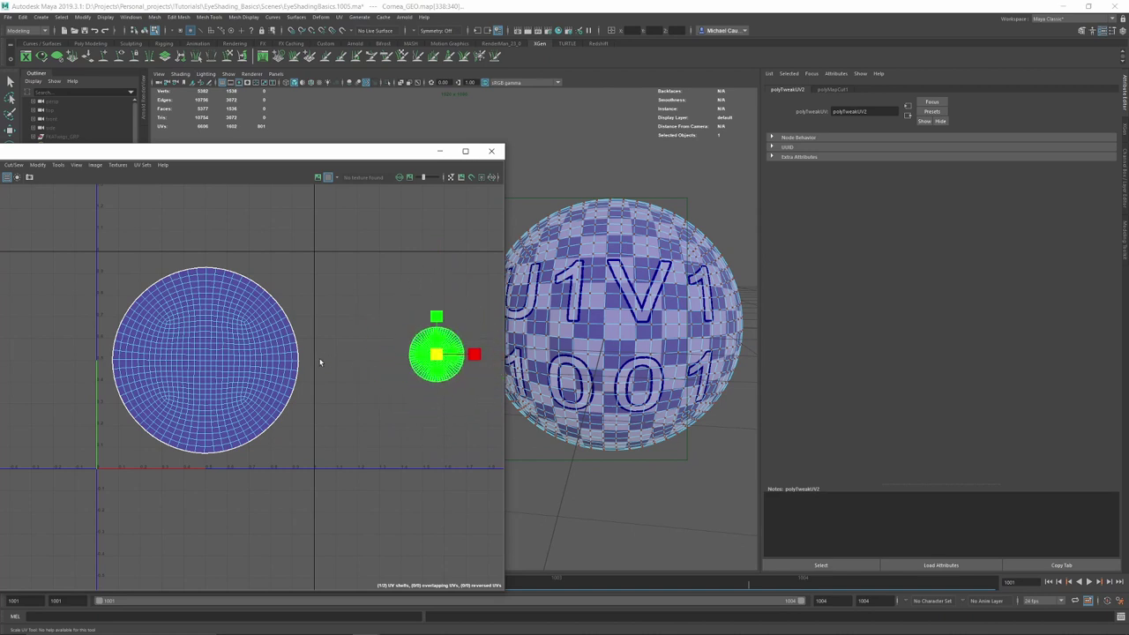
{"action": "key", "text": "w"}
{"action": "left_click_drag", "start_coordinate": [436, 354], "coordinate": [130, 275]}
{"action": "key", "text": "r"}
{"action": "key", "text": "w"}
- Return the cornea to object selection and delete its construction history
{"action": "right_click_drag", "start_coordinate": [640, 342], "coordinate": [684, 304]}
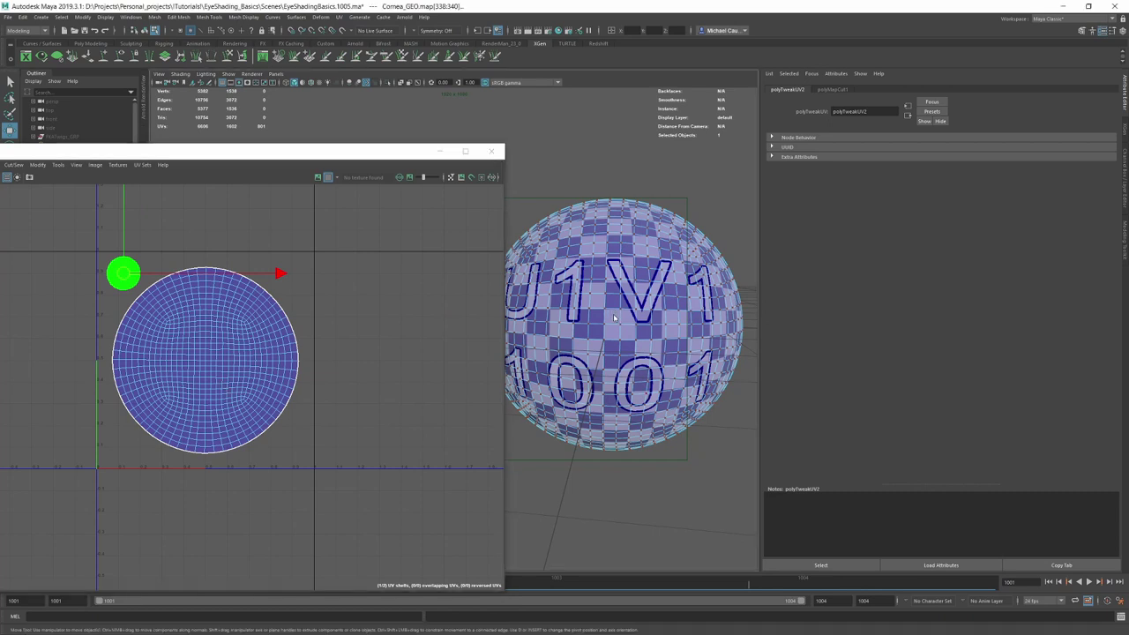
{"action": "key", "text": "alt+shift+d"}
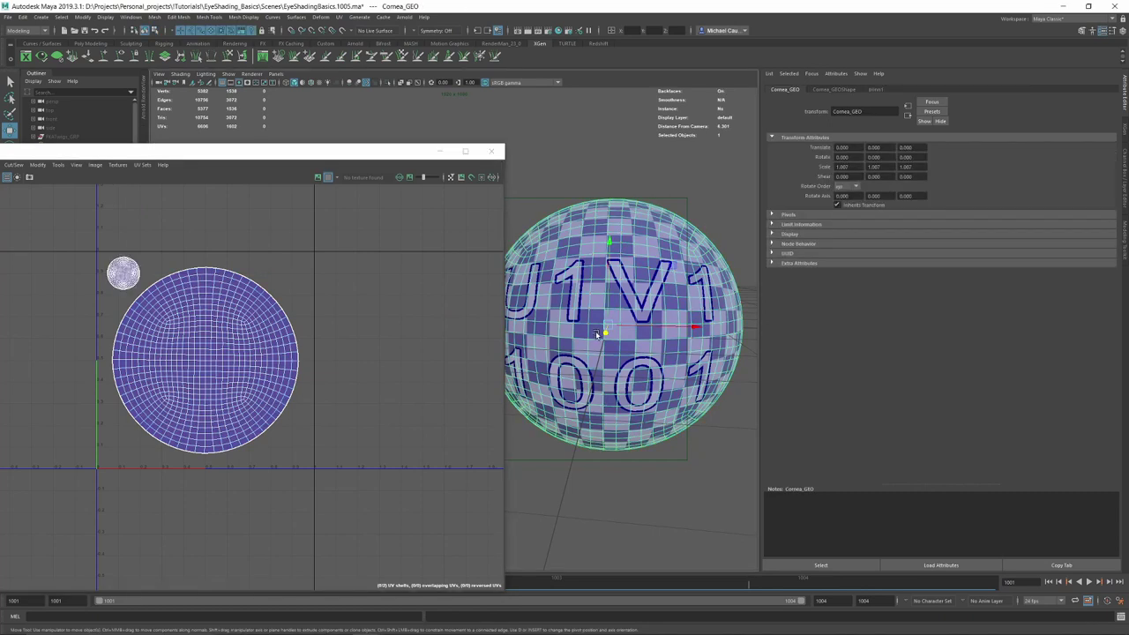
{"action": "left_click_drag", "start_coordinate": [596, 335], "coordinate": [637, 339], "text": "alt"}
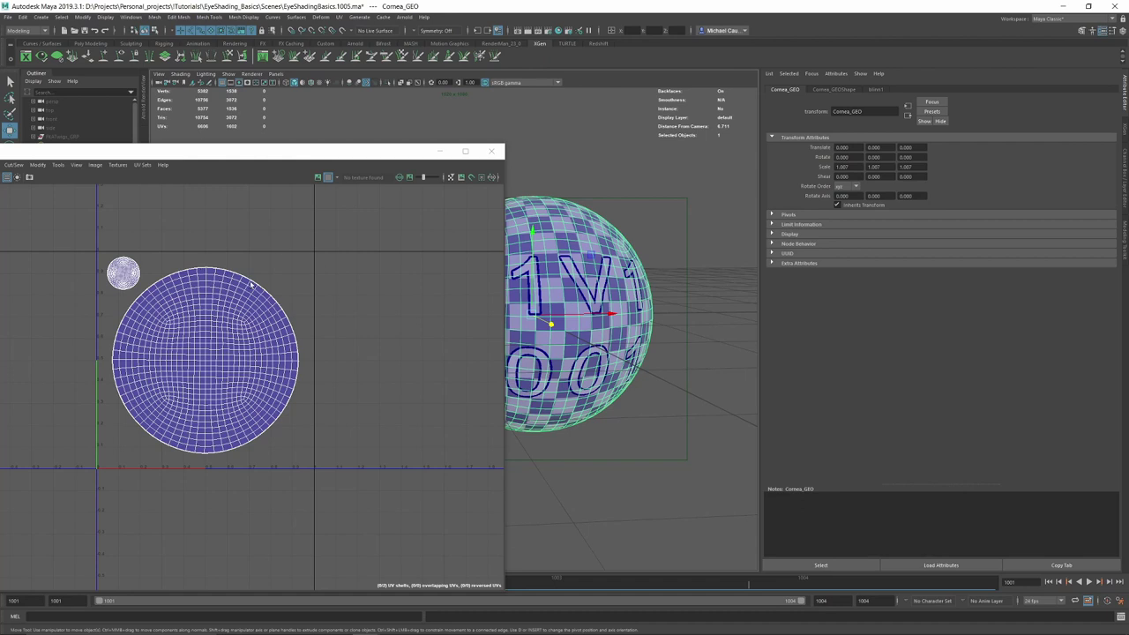
- Close the UV Editor, then isolate the iris mesh and frame it in the viewport
{"action": "left_click", "coordinate": [492, 151]}
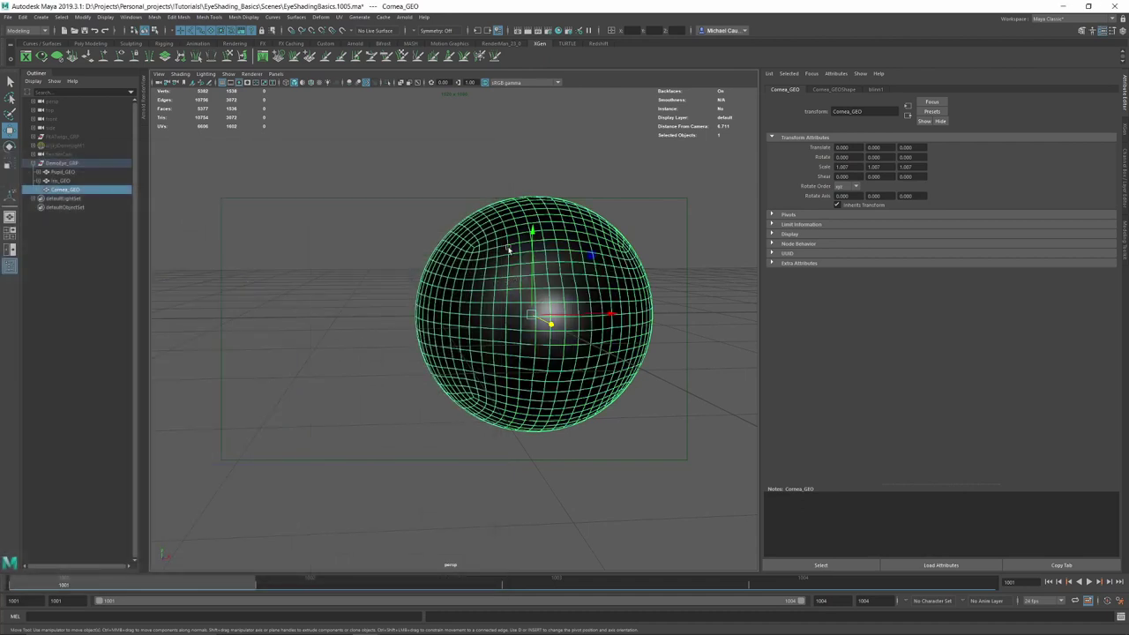
{"action": "left_click", "coordinate": [60, 180]}
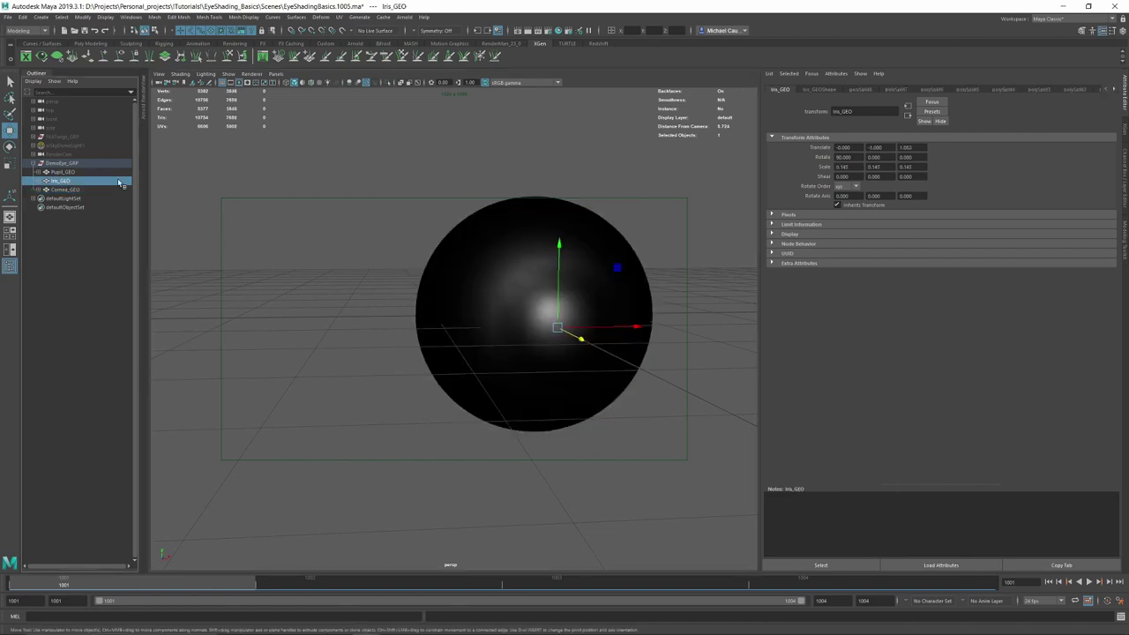
{"action": "left_click", "coordinate": [389, 82]}
{"action": "key", "text": "f"}
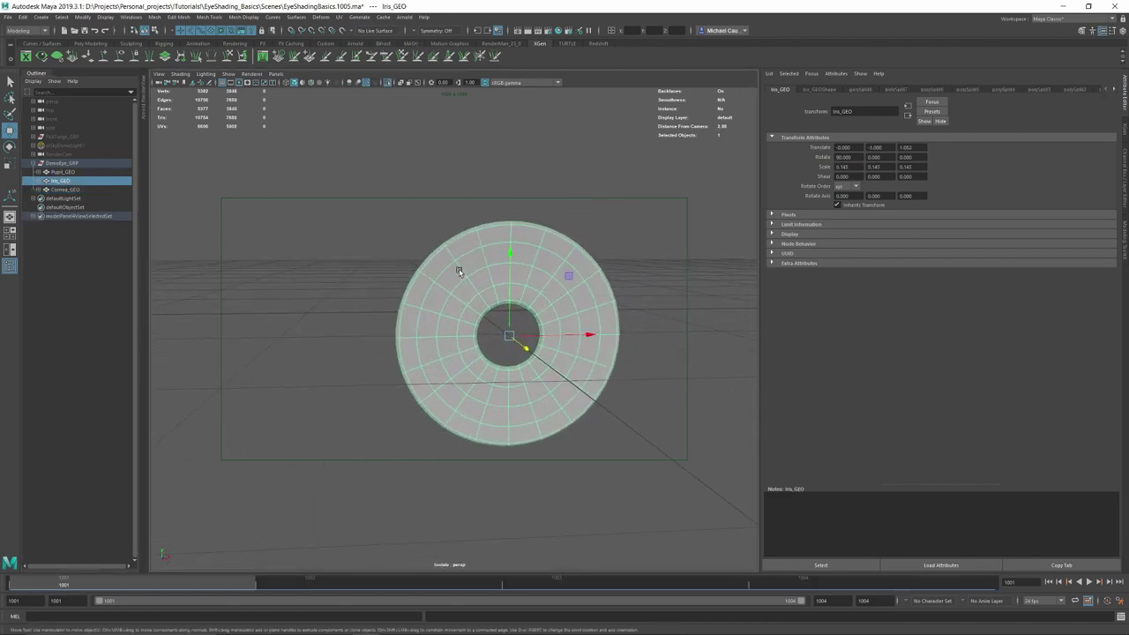
- Apply a front-facing planar UV projection to the iris mesh
{"action": "key", "text": "1"}
{"action": "right_click", "coordinate": [463, 271], "text": "shift"}
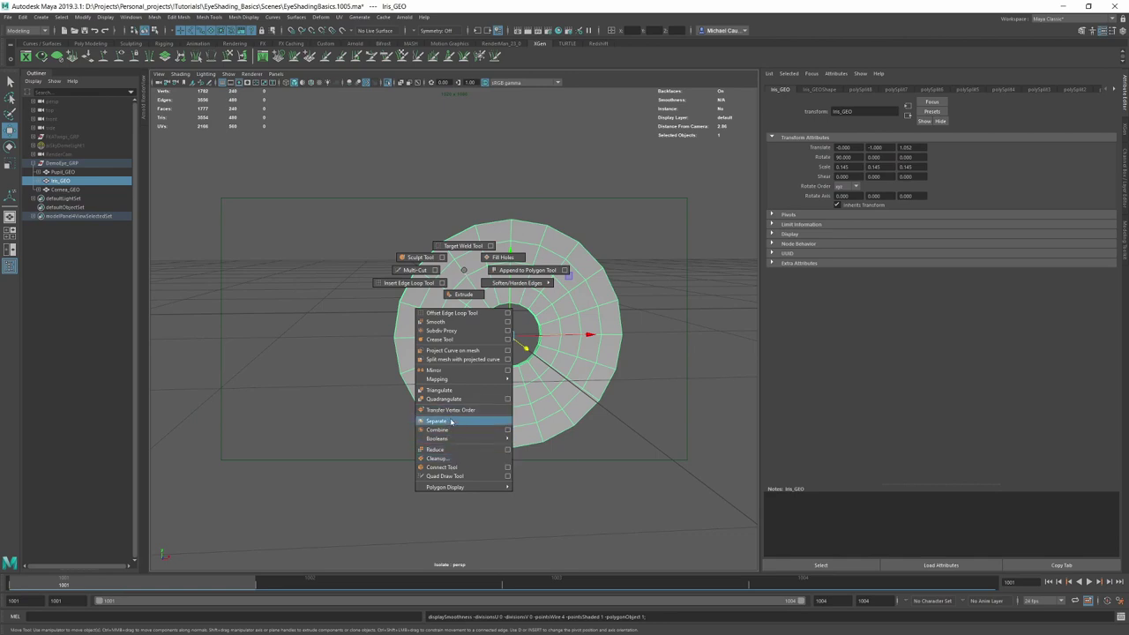
{"action": "mouse_move", "coordinate": [445, 381]}
{"action": "left_click", "coordinate": [539, 396]}
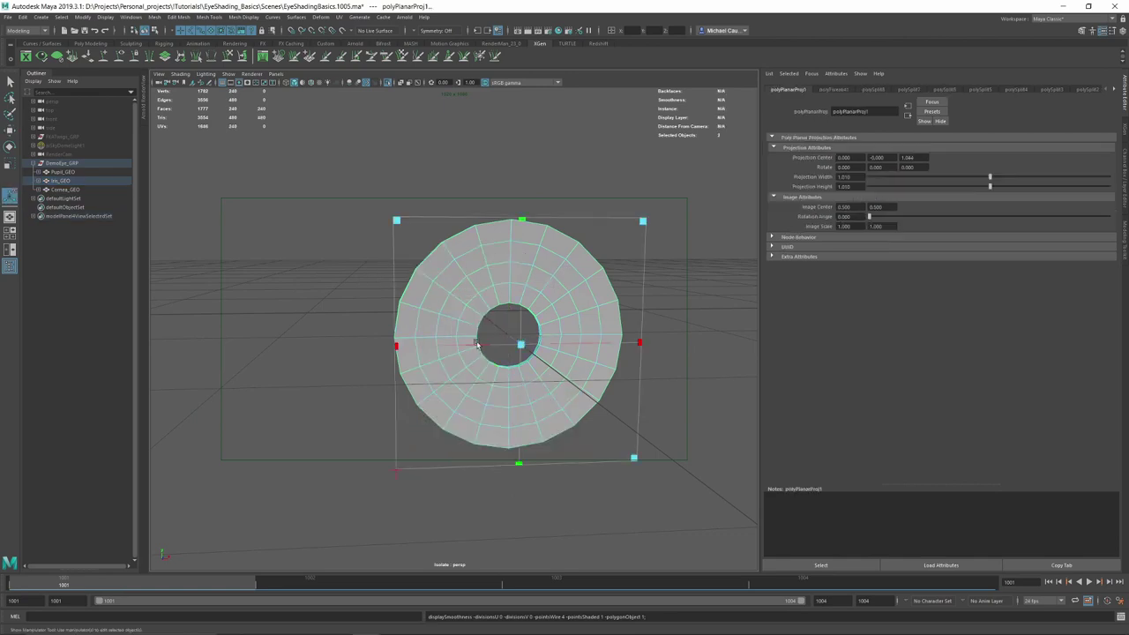
{"action": "key", "text": "q"}
- Select the edge loops around the iris's inner hole and outer rim and cut the UVs along them
{"action": "left_click_drag", "start_coordinate": [443, 294], "coordinate": [638, 348], "text": "alt"}
{"action": "left_click", "coordinate": [620, 347]}
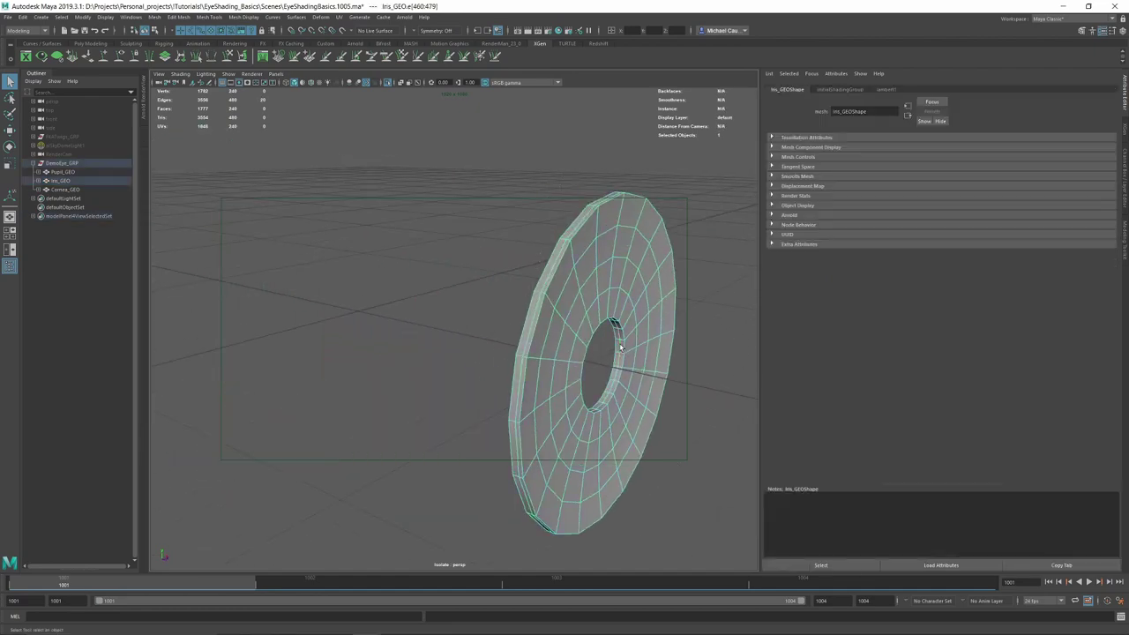
{"action": "left_click_drag", "start_coordinate": [549, 280], "coordinate": [518, 314], "text": "alt"}
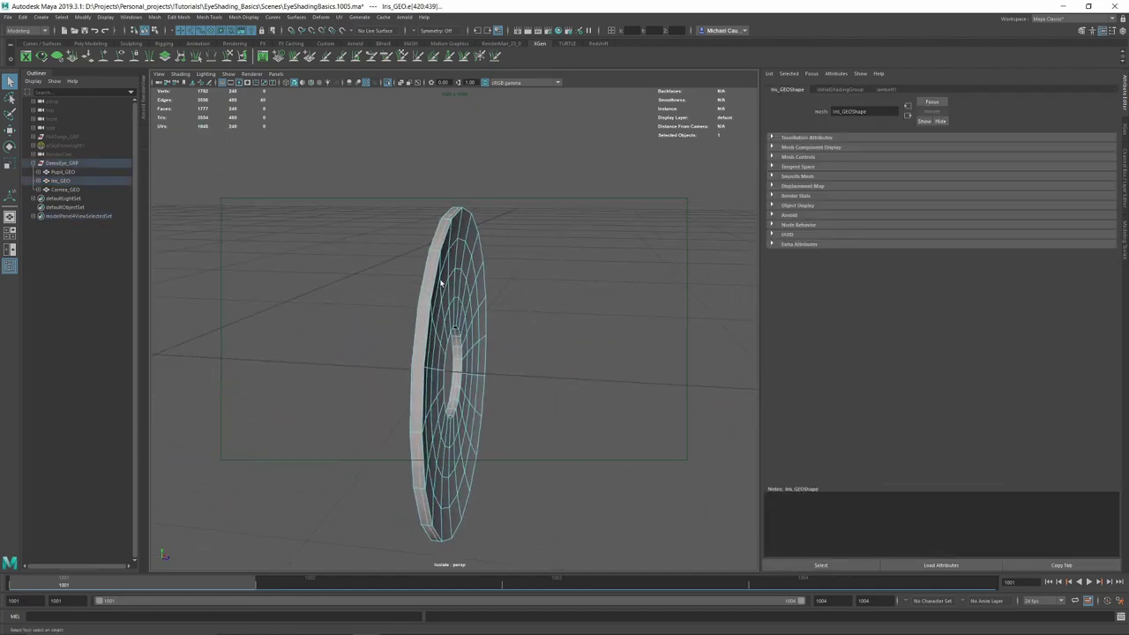
{"action": "left_click", "coordinate": [426, 272], "text": "shift"}
{"action": "left_click", "coordinate": [339, 18]}
{"action": "left_click", "coordinate": [362, 31]}
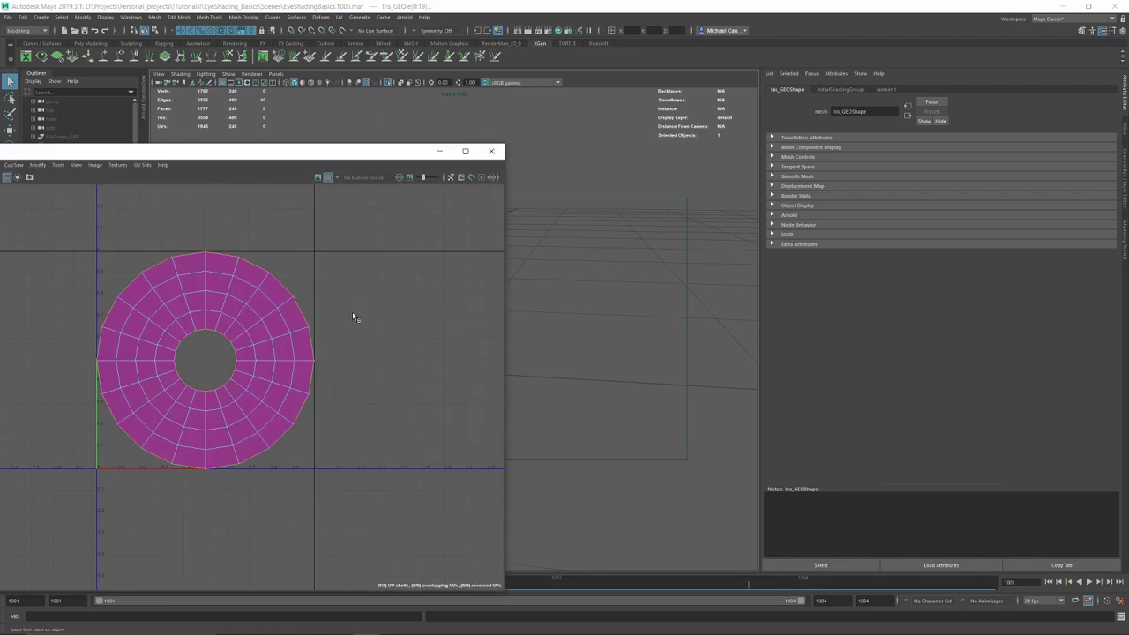
{"action": "right_click_drag", "start_coordinate": [366, 281], "coordinate": [339, 289]}
- Unfold all the iris UVs and shift the UV Editor aside to reveal the checkered mesh
{"action": "scroll", "coordinate": [388, 296], "scroll_direction": "down", "scroll_amount": 5}
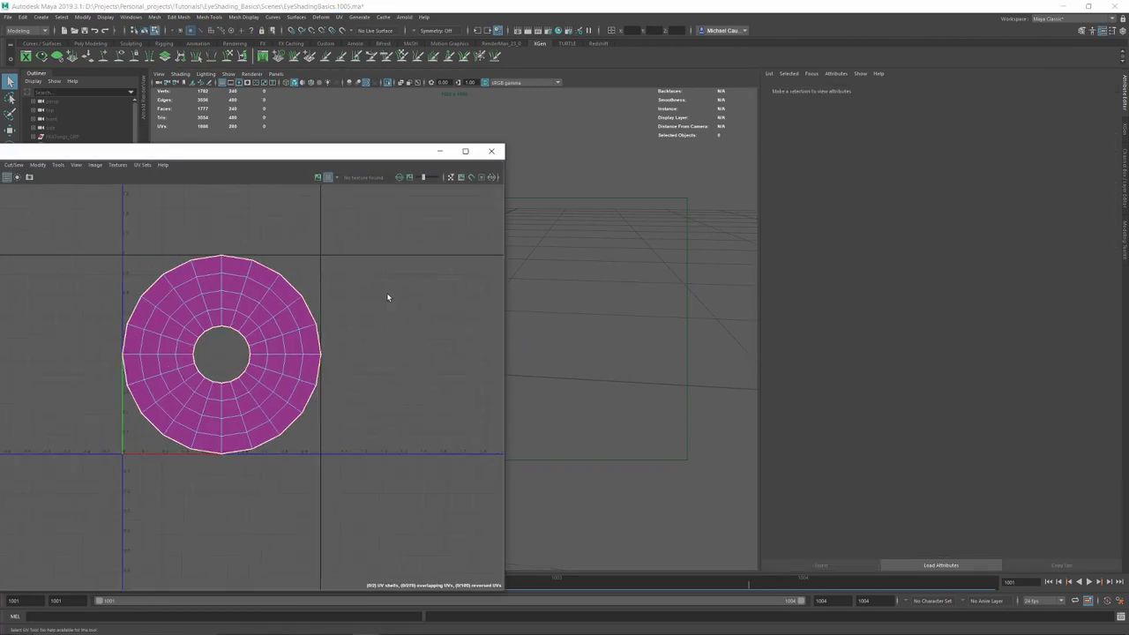
{"action": "left_click_drag", "start_coordinate": [144, 254], "coordinate": [432, 457]}
{"action": "right_click_drag", "start_coordinate": [382, 300], "coordinate": [265, 303], "text": "shift"}
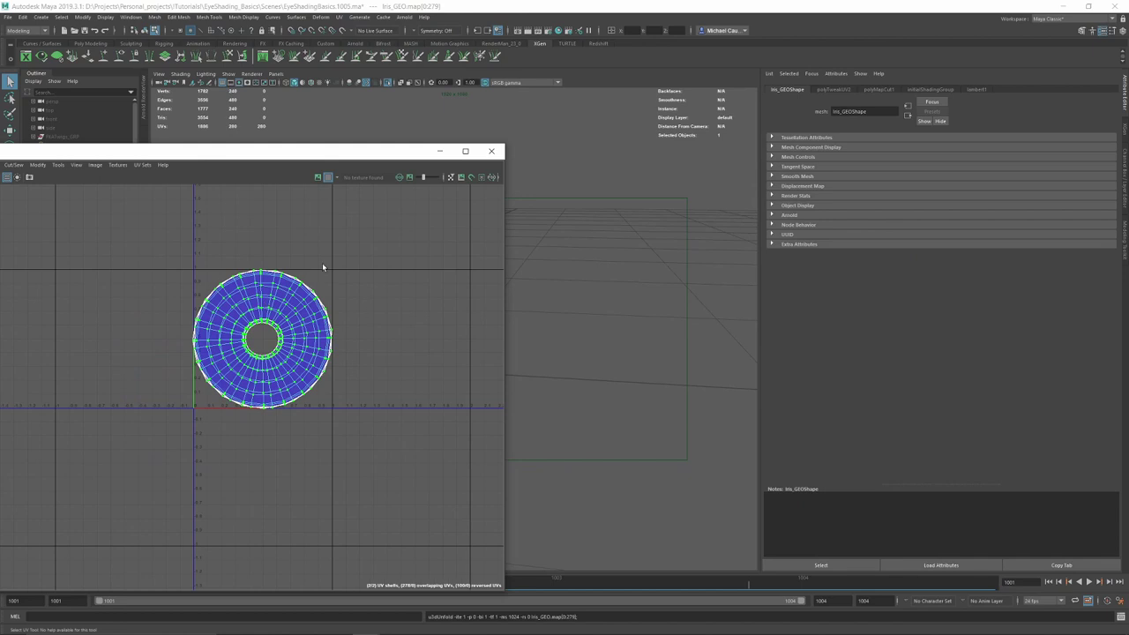
{"action": "left_click", "coordinate": [298, 296]}
{"action": "left_click_drag", "start_coordinate": [411, 150], "coordinate": [255, 219]}
{"action": "left_click", "coordinate": [457, 294]}
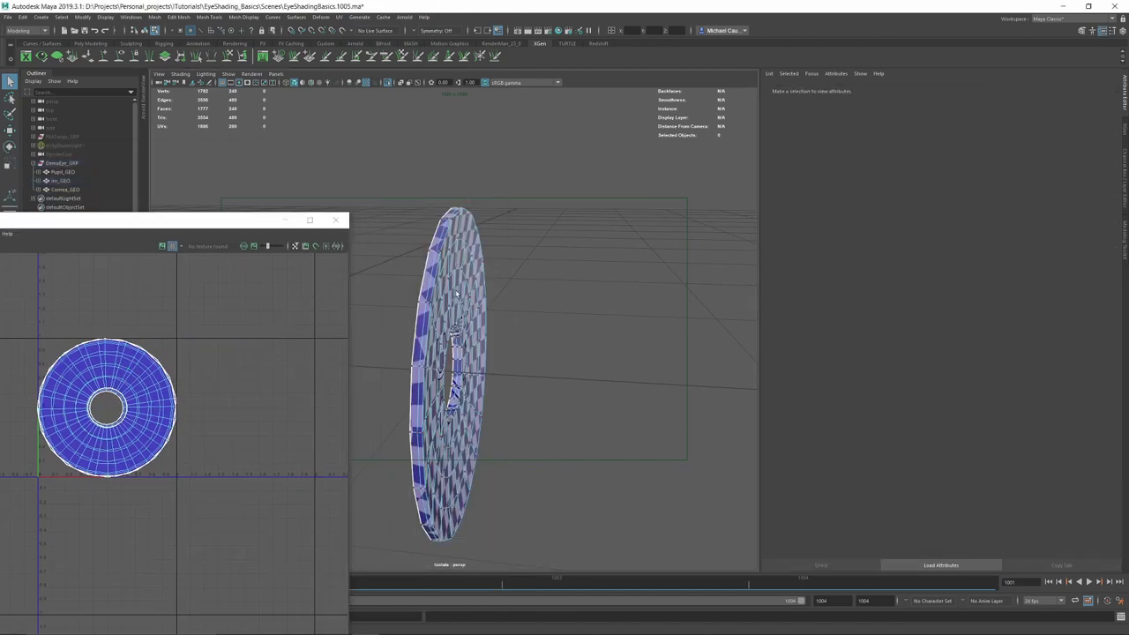
{"action": "left_click", "coordinate": [456, 297]}
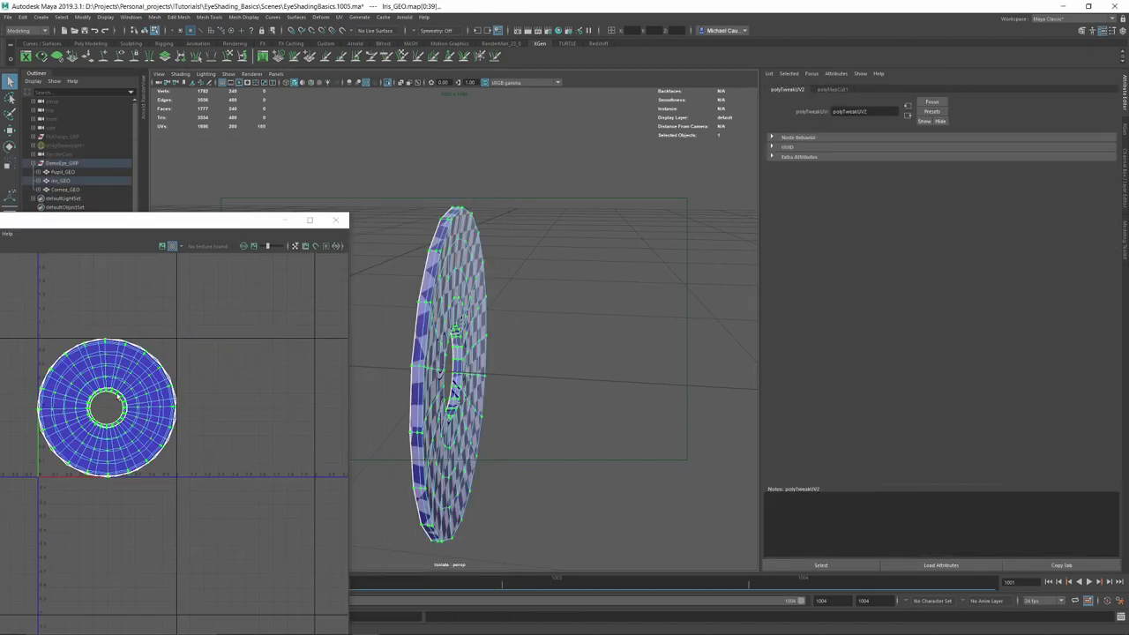
- Separate the iris's overlapping back UV shell into the neighbouring tile and scale it to about half size
{"action": "scroll", "coordinate": [3, 335], "scroll_direction": "down", "scroll_amount": 1}
{"action": "left_click_drag", "start_coordinate": [2, 280], "coordinate": [194, 517]}
{"action": "middle_click_drag", "start_coordinate": [168, 410], "coordinate": [207, 400], "text": "alt"}
{"action": "key", "text": "w"}
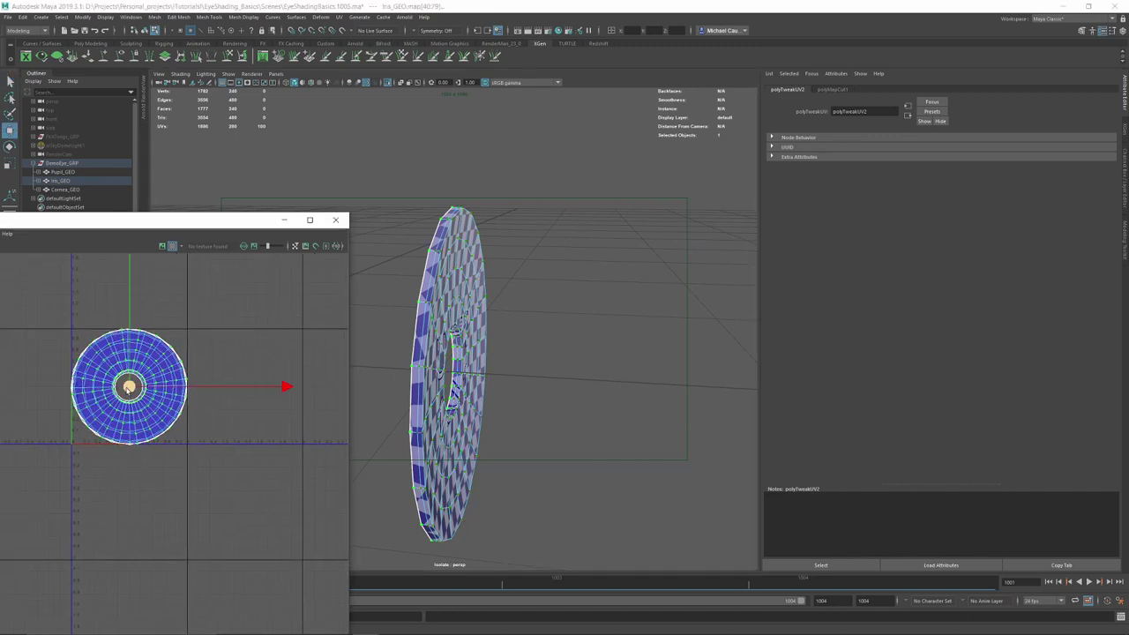
{"action": "left_click_drag", "start_coordinate": [129, 386], "coordinate": [188, 404]}
{"action": "key", "text": "r"}
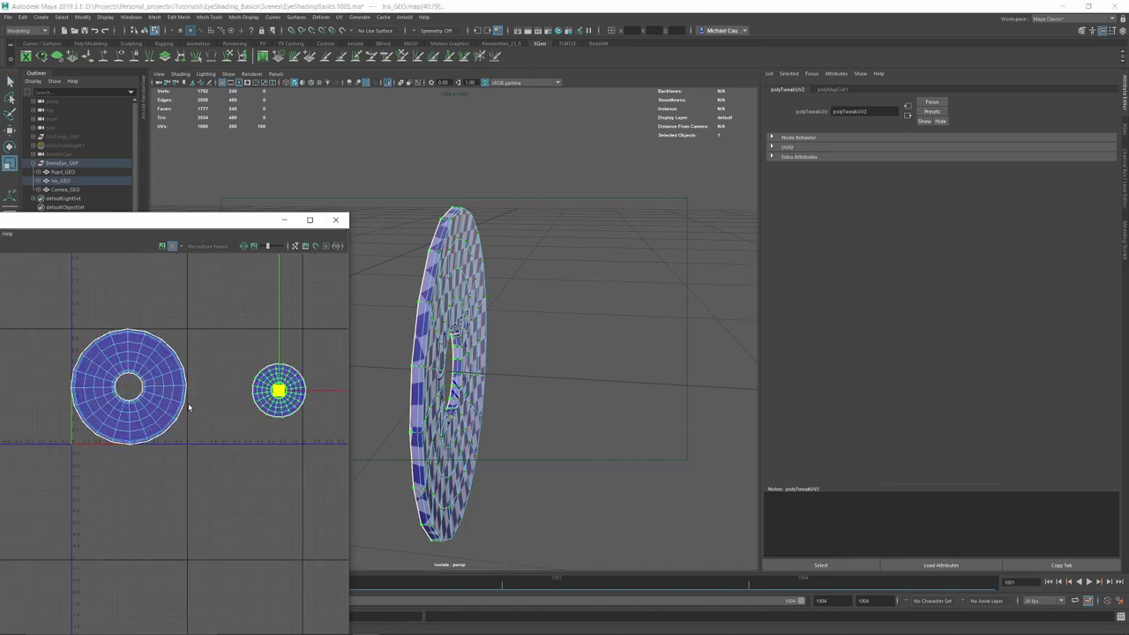
- Unfold the front iris shell, then scale it down slightly so it sits inside the UV tile's borders
{"action": "left_click_drag", "start_coordinate": [53, 294], "coordinate": [216, 516]}
{"action": "right_click_drag", "start_coordinate": [193, 399], "coordinate": [96, 397], "text": "shift"}
{"action": "left_click_drag", "start_coordinate": [511, 430], "coordinate": [545, 408], "text": "alt"}
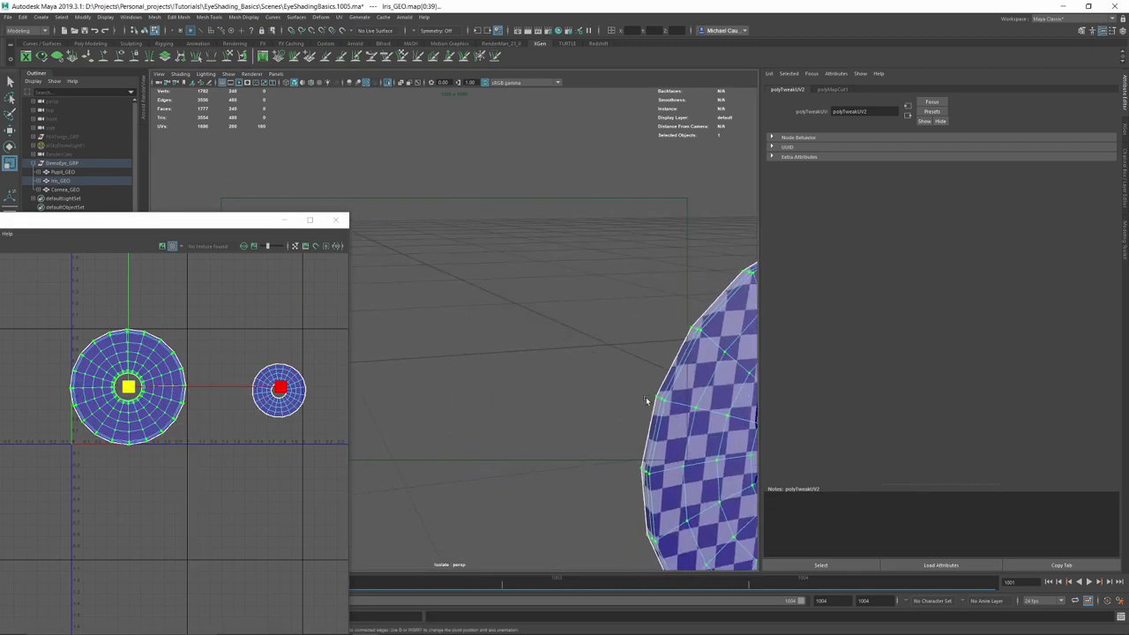
{"action": "key", "text": "f"}
{"action": "middle_click_drag", "start_coordinate": [574, 399], "coordinate": [612, 394], "text": "alt"}
{"action": "right_click_drag", "start_coordinate": [612, 393], "coordinate": [556, 398], "text": "alt"}
{"action": "key", "text": "e"}
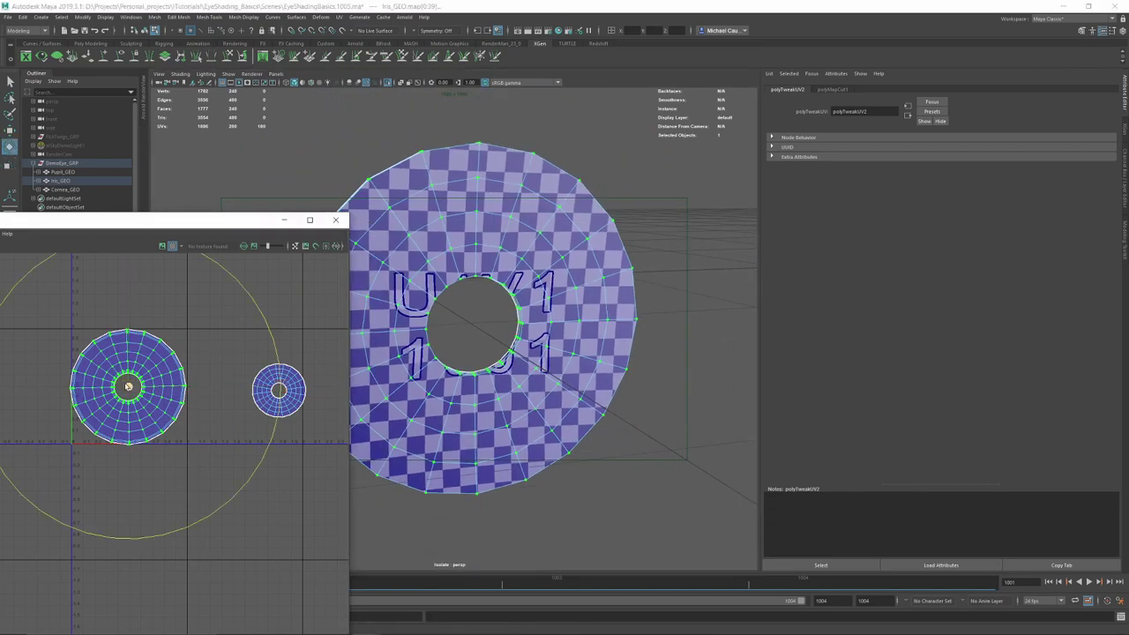
{"action": "key", "text": "r"}
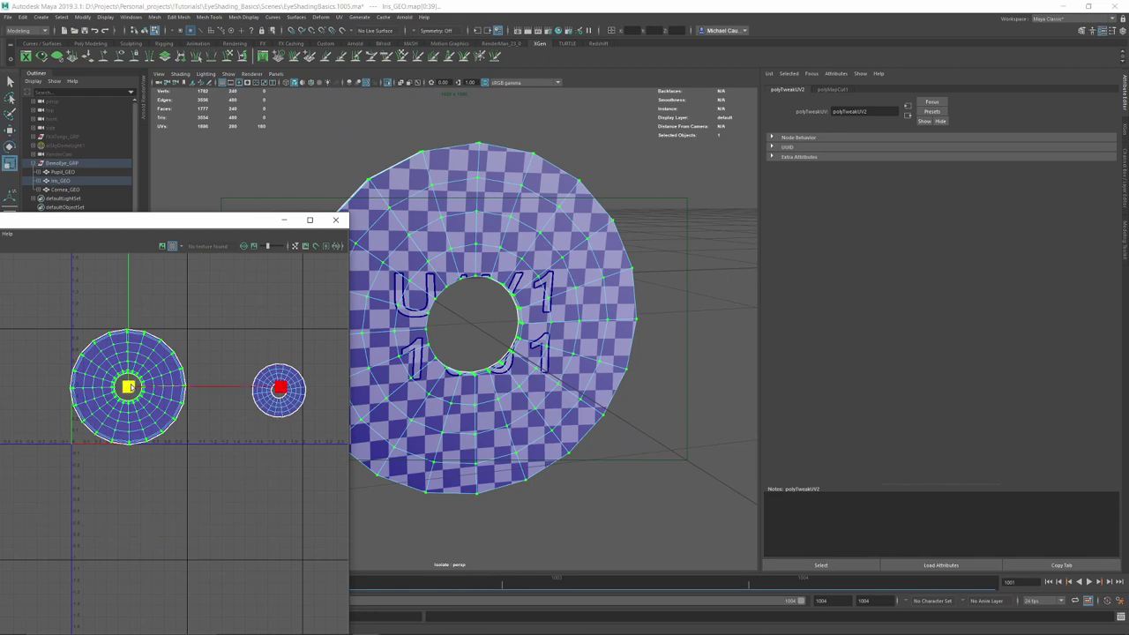
{"action": "left_click_drag", "start_coordinate": [131, 387], "coordinate": [121, 387]}
- Move the back iris shell into the first UV tile's upper-left corner and shrink it to clear the front shell
{"action": "left_click", "coordinate": [286, 375]}
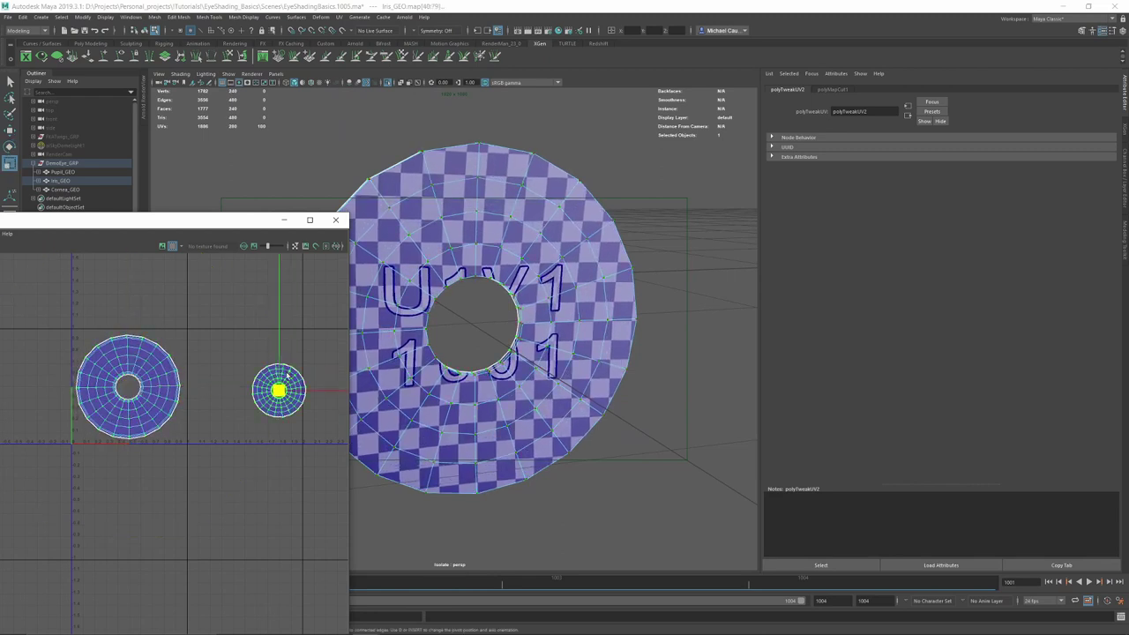
{"action": "key", "text": "w"}
{"action": "left_click_drag", "start_coordinate": [278, 390], "coordinate": [5, 346]}
{"action": "key", "text": "r"}
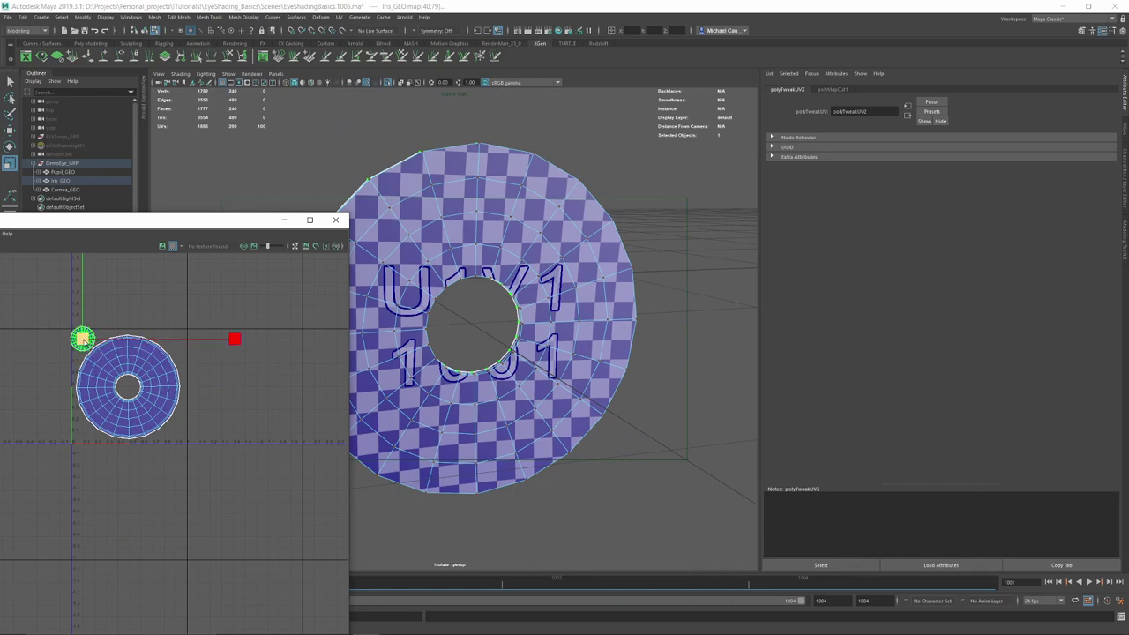
{"action": "left_click_drag", "start_coordinate": [82, 339], "coordinate": [44, 309]}
{"action": "key", "text": "w"}
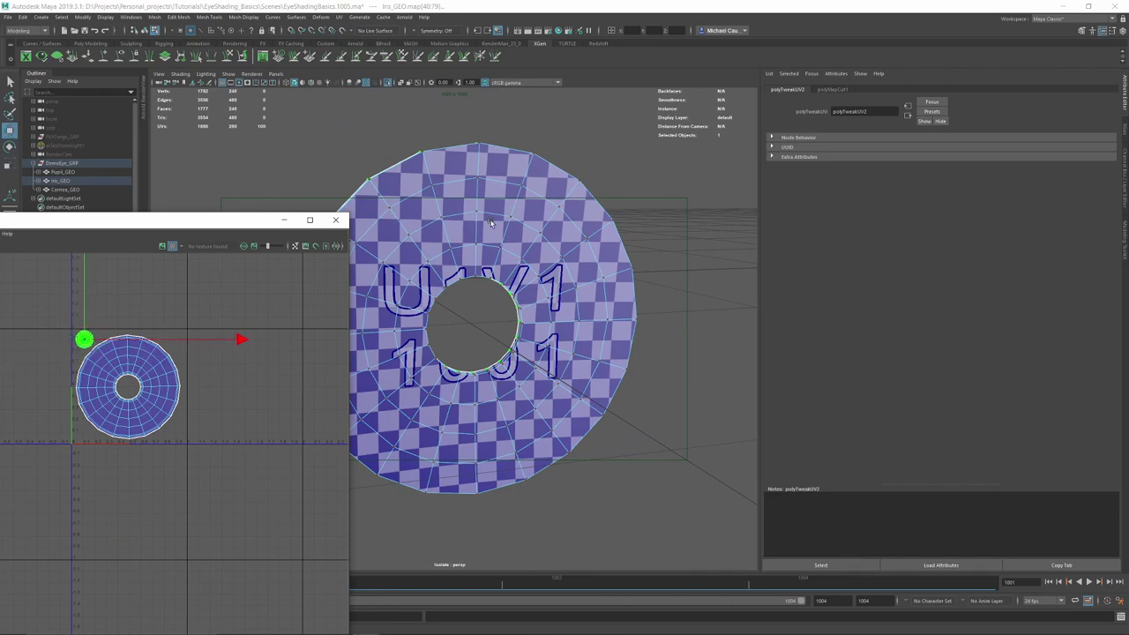
- Rotate the small back iris shell to straighten the checker on the mesh's rear face
{"action": "left_click_drag", "start_coordinate": [486, 274], "coordinate": [652, 280], "text": "alt"}
{"action": "middle_click_drag", "start_coordinate": [512, 277], "coordinate": [541, 290], "text": "alt"}
{"action": "left_click_drag", "start_coordinate": [578, 323], "coordinate": [587, 320], "text": "alt"}
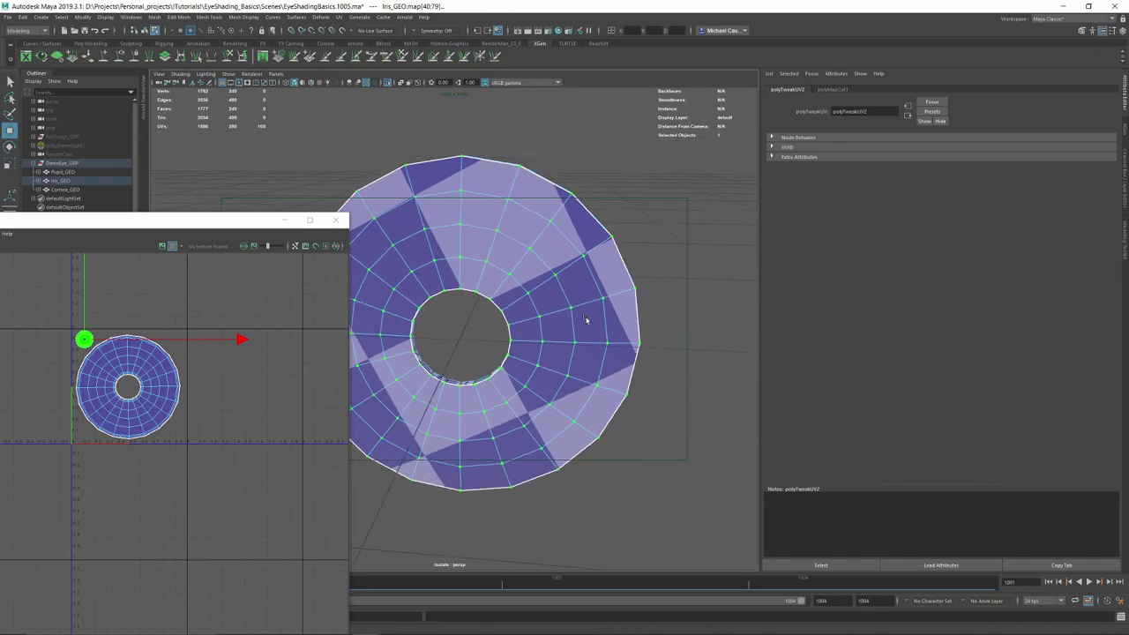
{"action": "key", "text": "e"}
{"action": "left_click_drag", "start_coordinate": [226, 284], "coordinate": [179, 247]}
{"action": "left_click_drag", "start_coordinate": [411, 356], "coordinate": [620, 316], "text": "alt"}
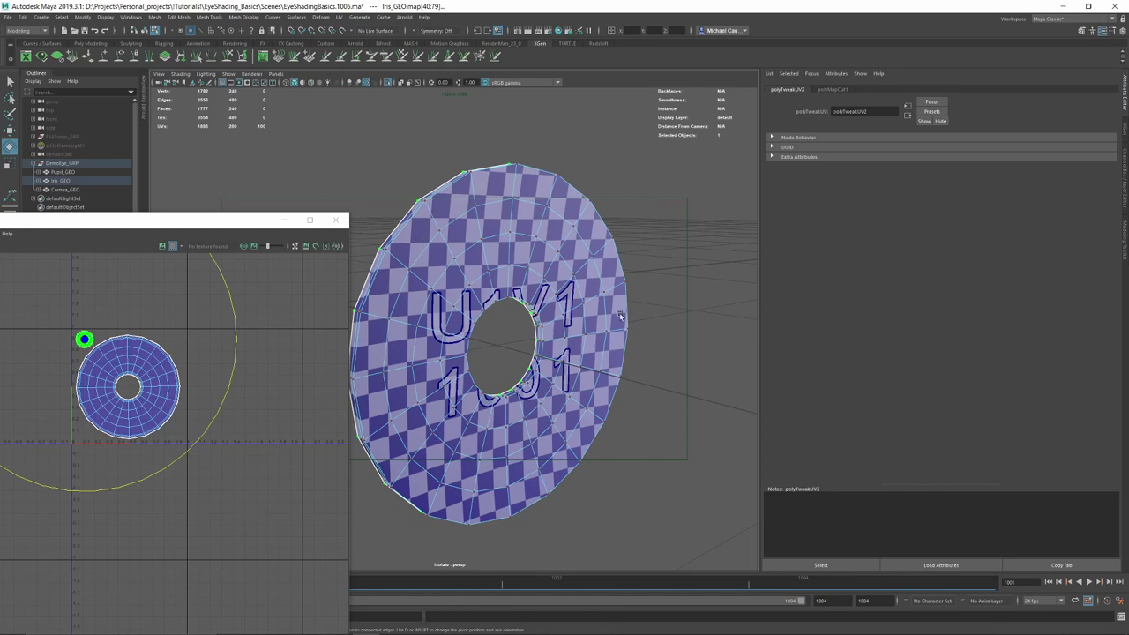
- Return the iris to object selection, delete its construction history and minimize the UV Editor
{"action": "left_click", "coordinate": [149, 360]}
{"action": "left_click", "coordinate": [143, 350]}
{"action": "left_click_drag", "start_coordinate": [250, 301], "coordinate": [256, 303]}
{"action": "right_click_drag", "start_coordinate": [571, 267], "coordinate": [596, 242]}
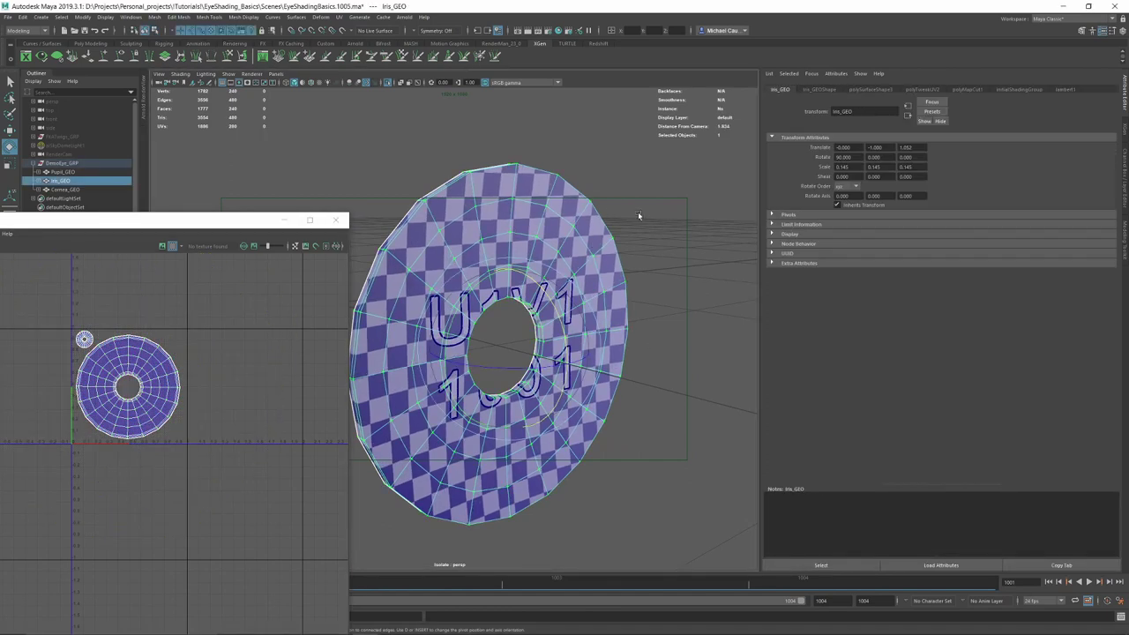
{"action": "key", "text": "alt+shift+d"}
{"action": "left_click", "coordinate": [284, 222]}
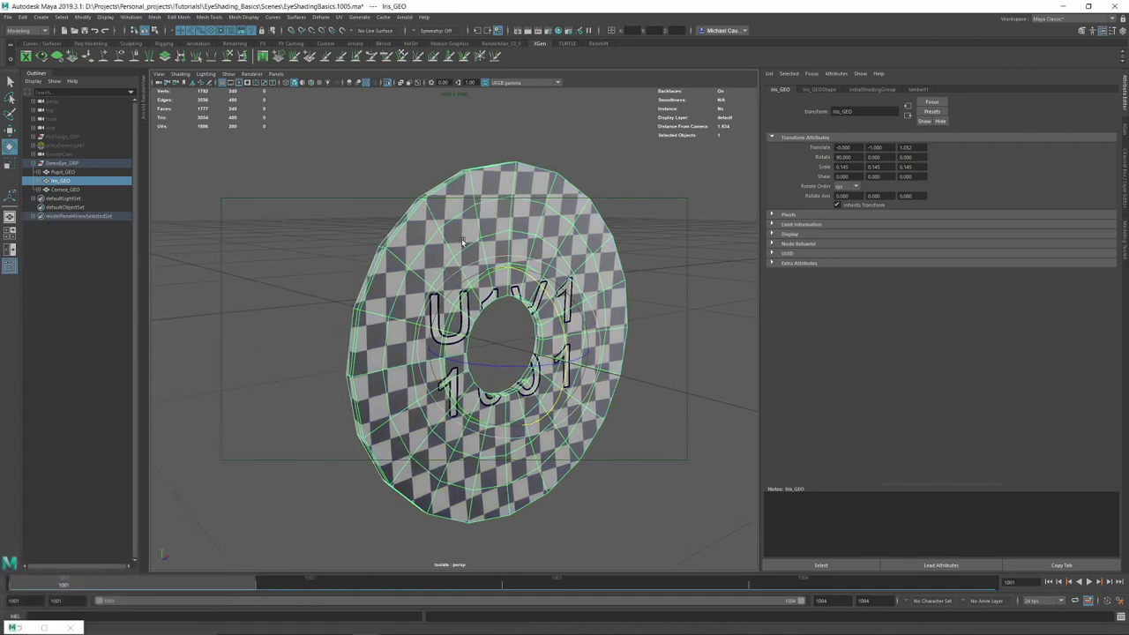
- Freeze the transformations of the pupil, iris and cornea meshes together
{"action": "scroll", "coordinate": [353, 252], "scroll_direction": "down", "scroll_amount": 5}
{"action": "left_click", "coordinate": [67, 173]}
{"action": "left_click_drag", "start_coordinate": [436, 260], "coordinate": [398, 262], "text": "alt"}
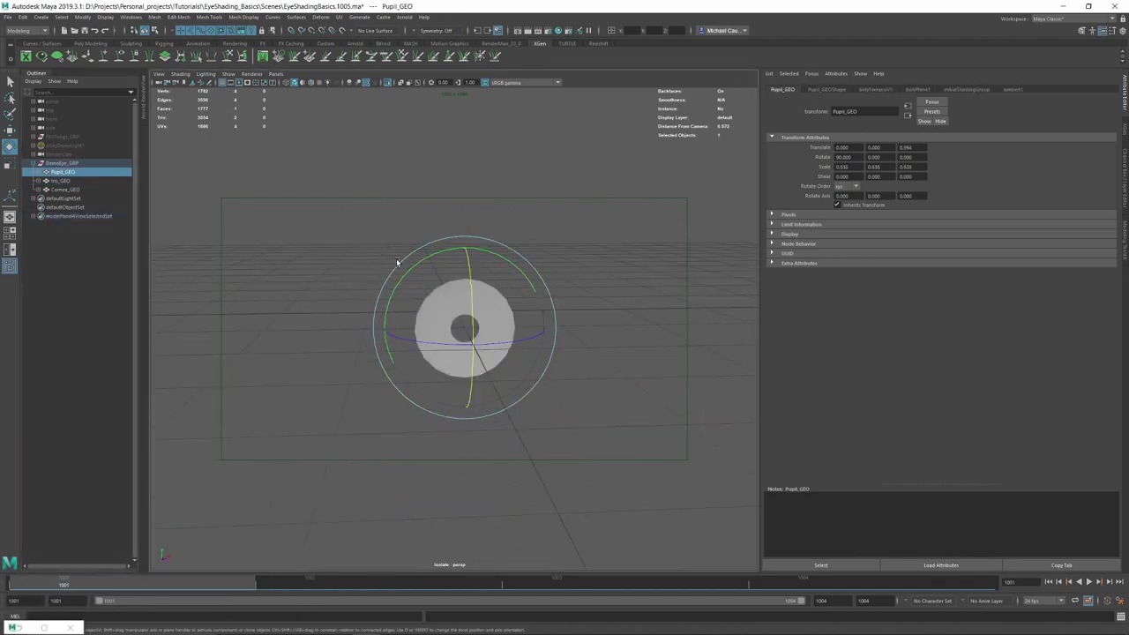
{"action": "scroll", "coordinate": [388, 266], "scroll_direction": "up", "scroll_amount": 3}
{"action": "left_click", "coordinate": [60, 181]}
{"action": "left_click", "coordinate": [62, 189]}
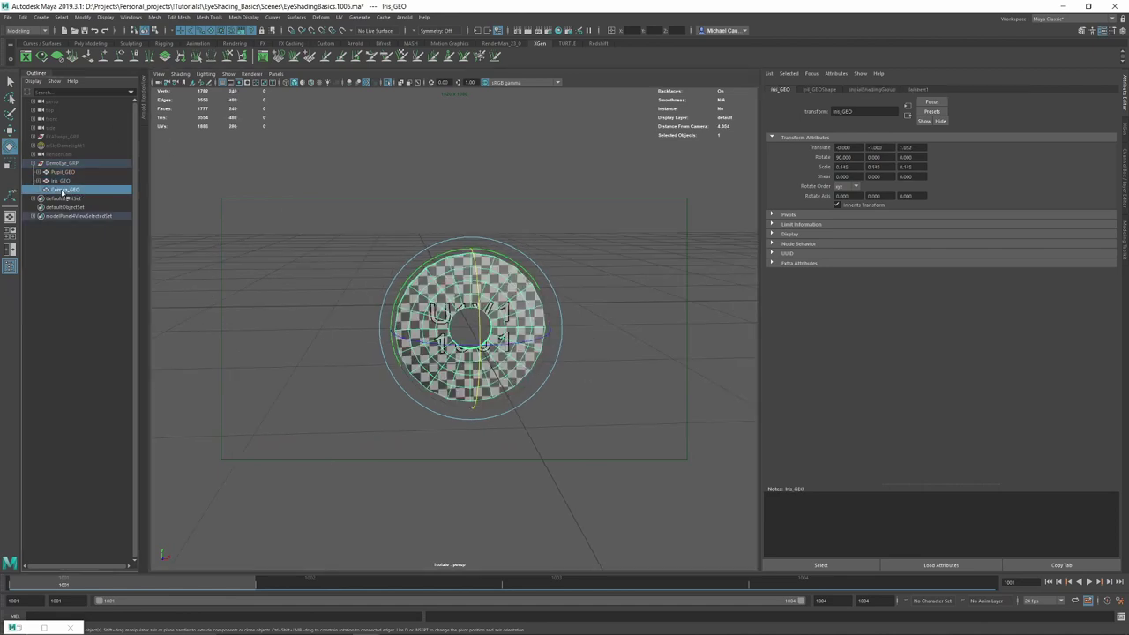
{"action": "left_click", "coordinate": [60, 172], "text": "shift"}
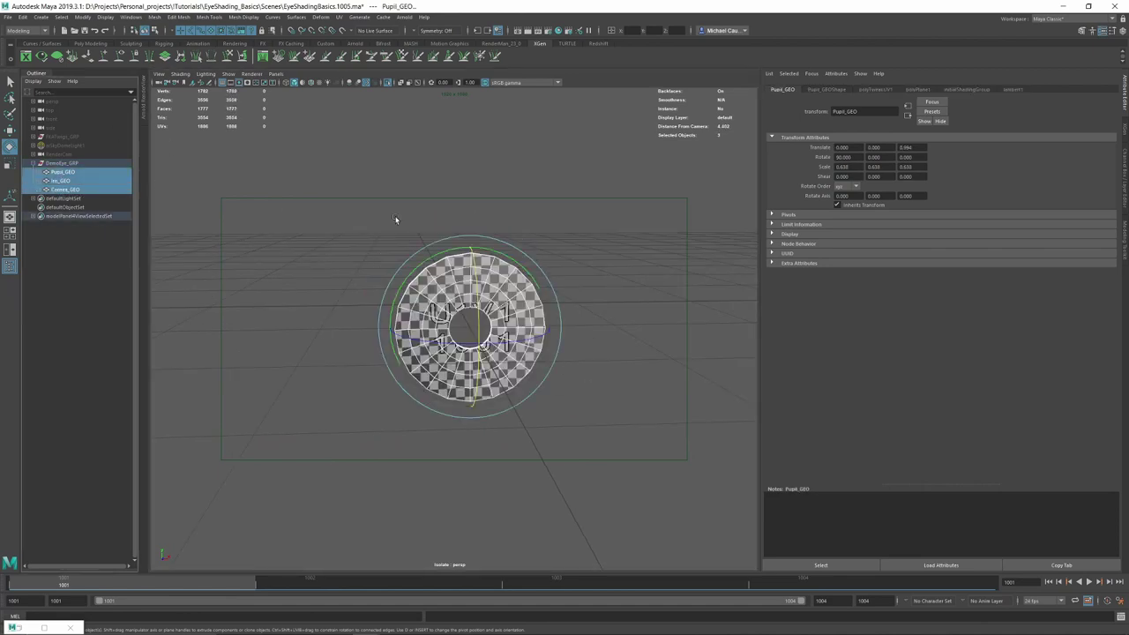
{"action": "left_click", "coordinate": [83, 16]}
{"action": "left_click", "coordinate": [105, 60]}
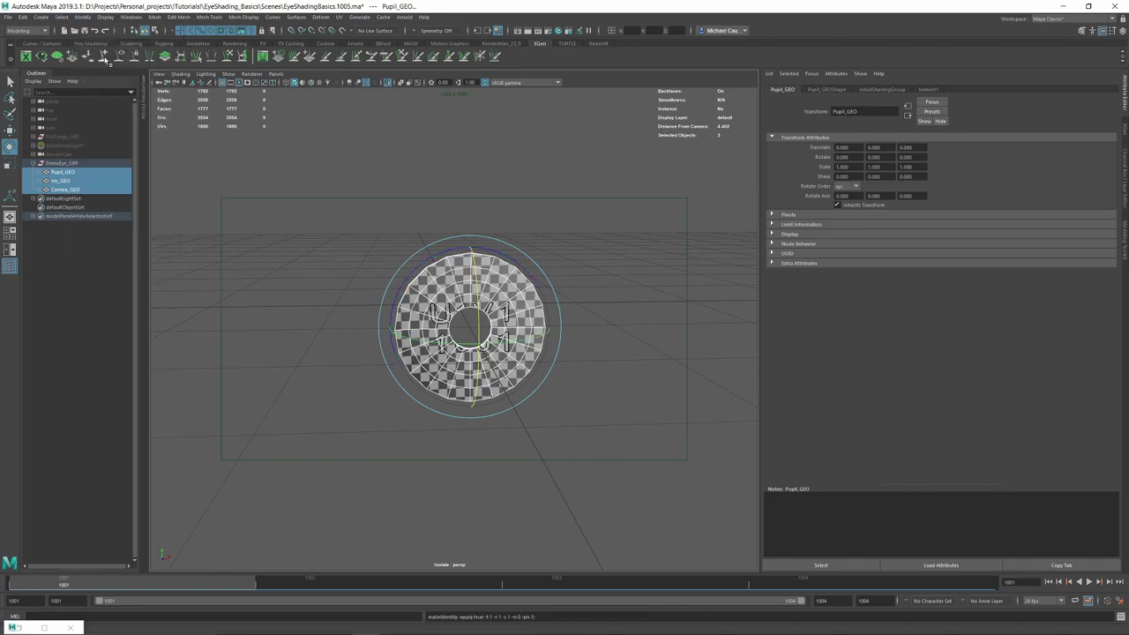
- Turn off isolation and view the complete eye from an angle
{"action": "left_click", "coordinate": [470, 132]}
{"action": "left_click", "coordinate": [388, 83]}
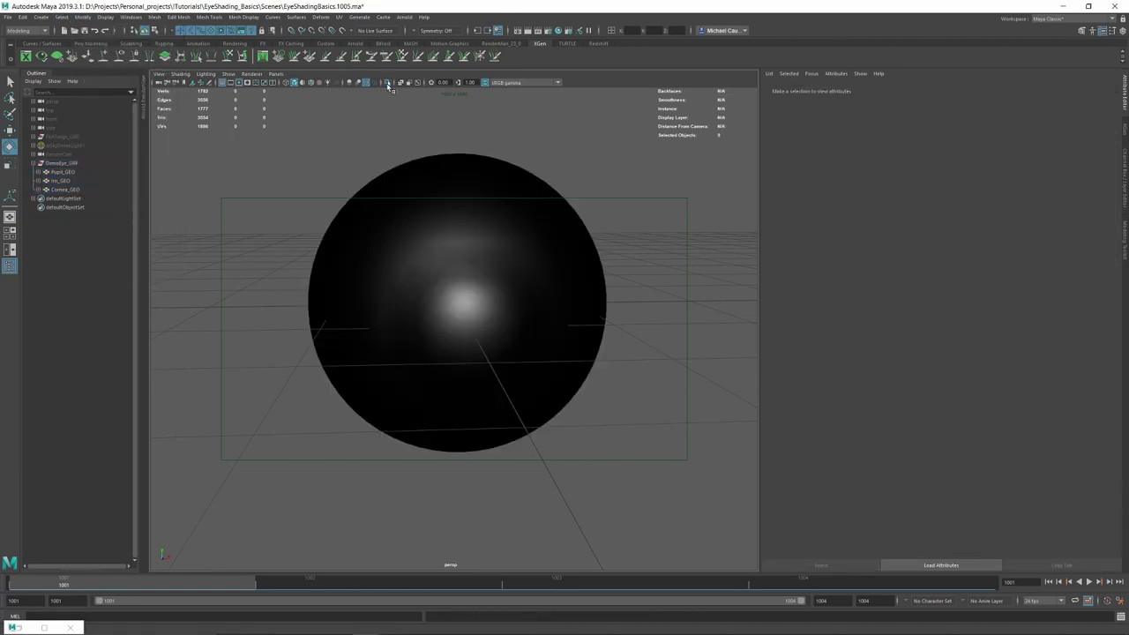
{"action": "scroll", "coordinate": [604, 244], "scroll_direction": "down", "scroll_amount": 5}
{"action": "left_click_drag", "start_coordinate": [604, 245], "coordinate": [564, 261], "text": "alt"}
{"action": "right_click_drag", "start_coordinate": [394, 231], "coordinate": [522, 292], "text": "alt"}
{"action": "right_click_drag", "start_coordinate": [547, 253], "coordinate": [520, 237], "text": "alt"}
- Assign the existing lambert1 material to all three eye meshes, then select the cornea and save the scene
{"action": "left_click_drag", "start_coordinate": [333, 132], "coordinate": [623, 464]}
{"action": "right_click_drag", "start_coordinate": [489, 268], "coordinate": [555, 570]}
{"action": "left_click", "coordinate": [617, 482]}
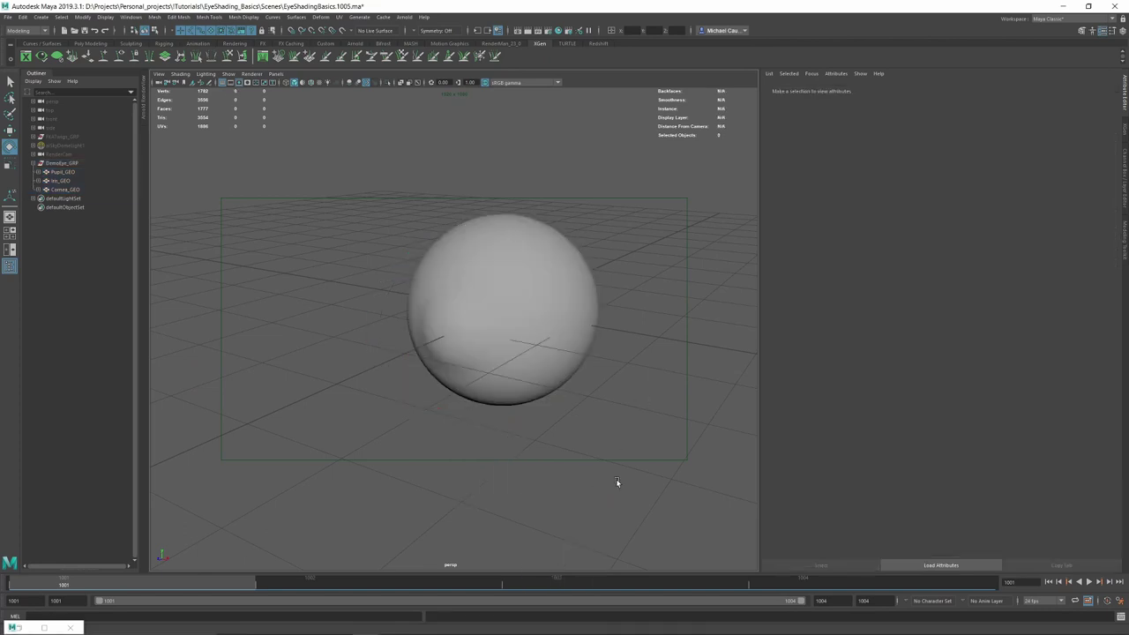
{"action": "left_click", "coordinate": [572, 311]}
{"action": "left_click_drag", "start_coordinate": [299, 162], "coordinate": [684, 484]}
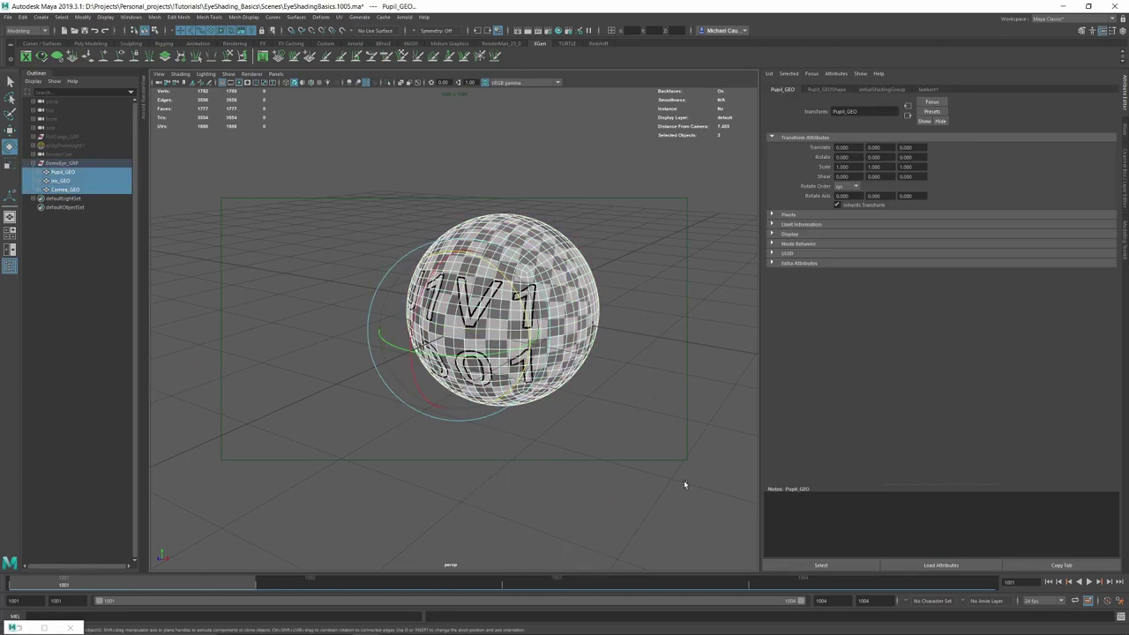
{"action": "left_click", "coordinate": [561, 279]}
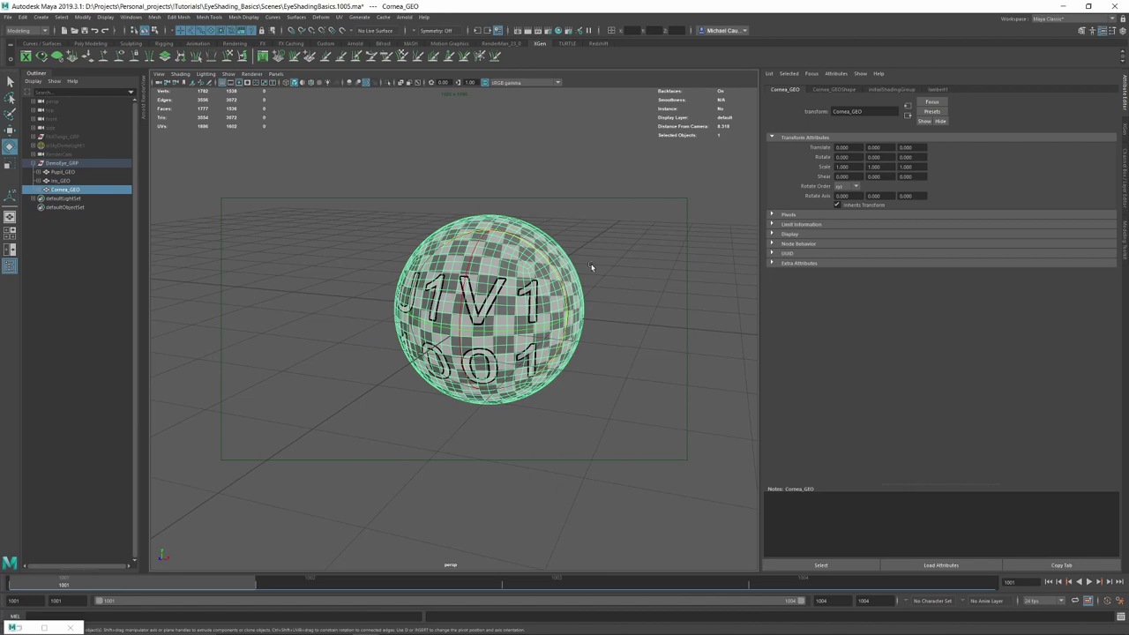
{"action": "key", "text": "ctrl+s"}
- Assign a new Arnold aiStandardSurface material to the cornea and name it Cornea_MAT
{"action": "left_click_drag", "start_coordinate": [620, 263], "coordinate": [531, 302], "text": "alt"}
{"action": "right_click", "coordinate": [564, 262]}
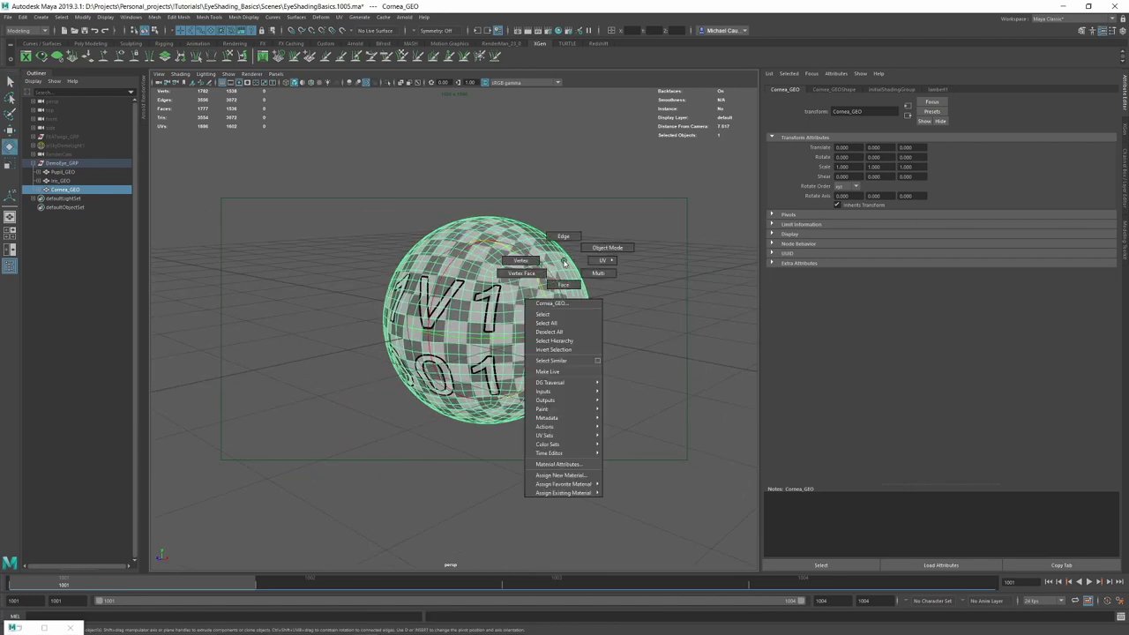
{"action": "left_click", "coordinate": [560, 475]}
{"action": "left_click", "coordinate": [403, 285]}
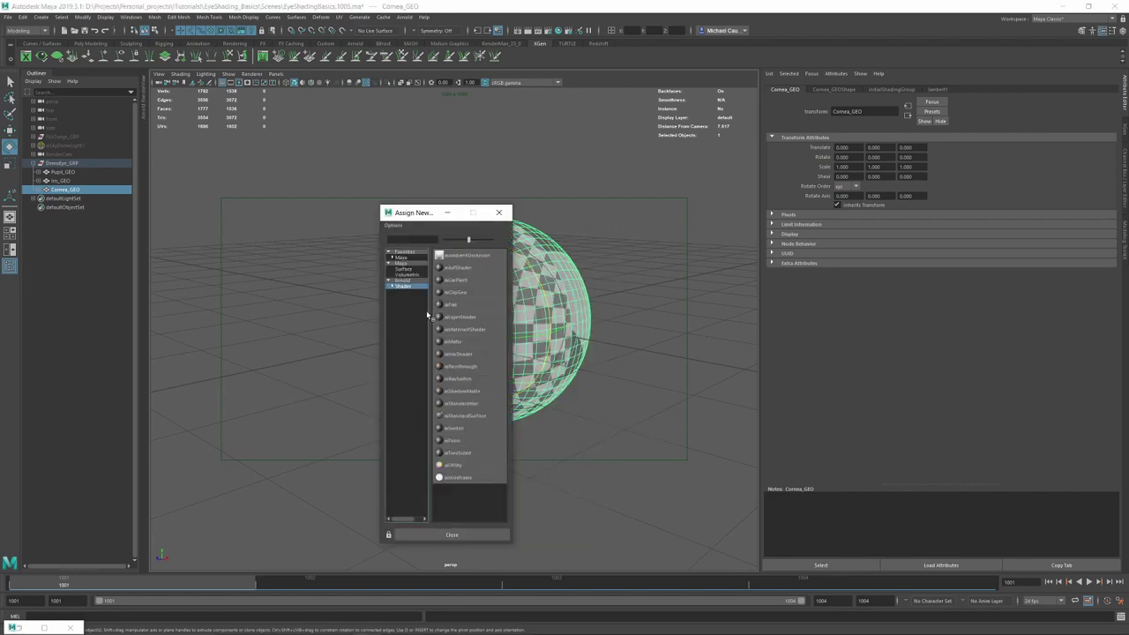
{"action": "left_click", "coordinate": [471, 416]}
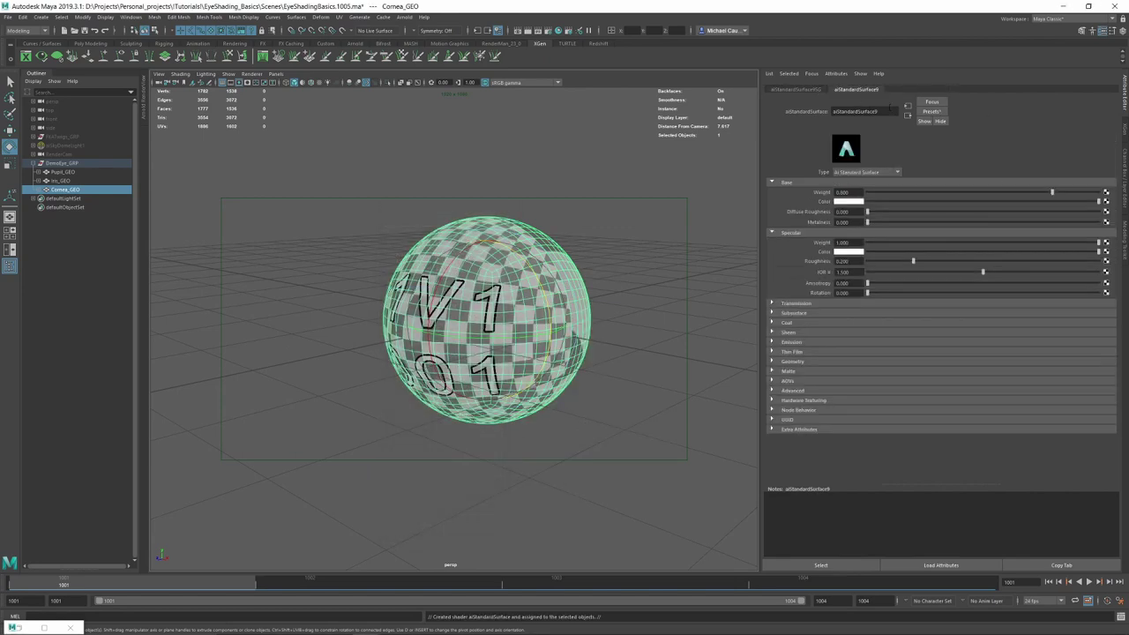
{"action": "double_click", "coordinate": [853, 111]}
{"action": "type", "text": "Cornea_MAT"}
{"action": "key", "text": "Return"}
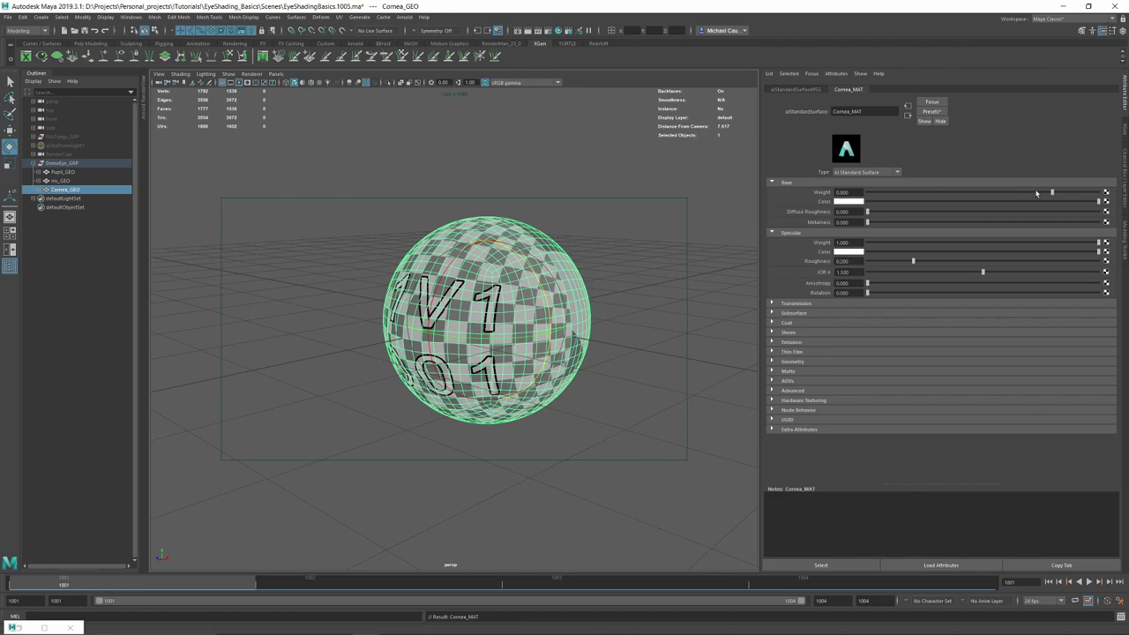
- Raise the base weight of Cornea_MAT to 1.000 and reselect the cornea mesh
{"action": "left_click_drag", "start_coordinate": [1050, 193], "coordinate": [1102, 192]}
{"action": "middle_click_drag", "start_coordinate": [731, 360], "coordinate": [723, 316], "text": "alt"}
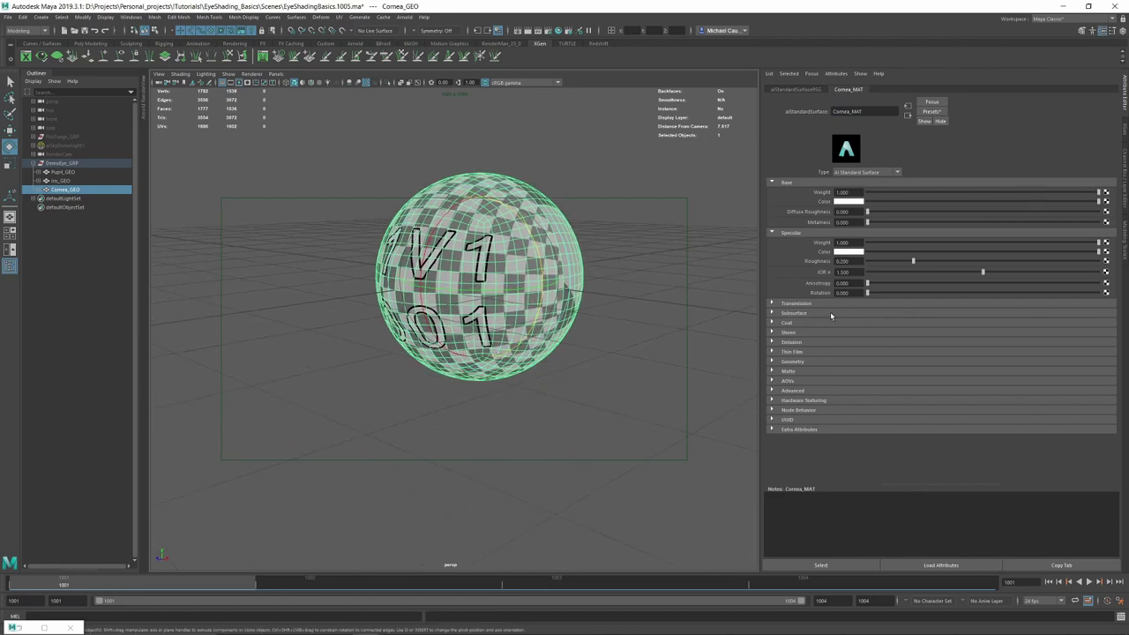
{"action": "left_click", "coordinate": [600, 244]}
{"action": "left_click", "coordinate": [514, 254]}
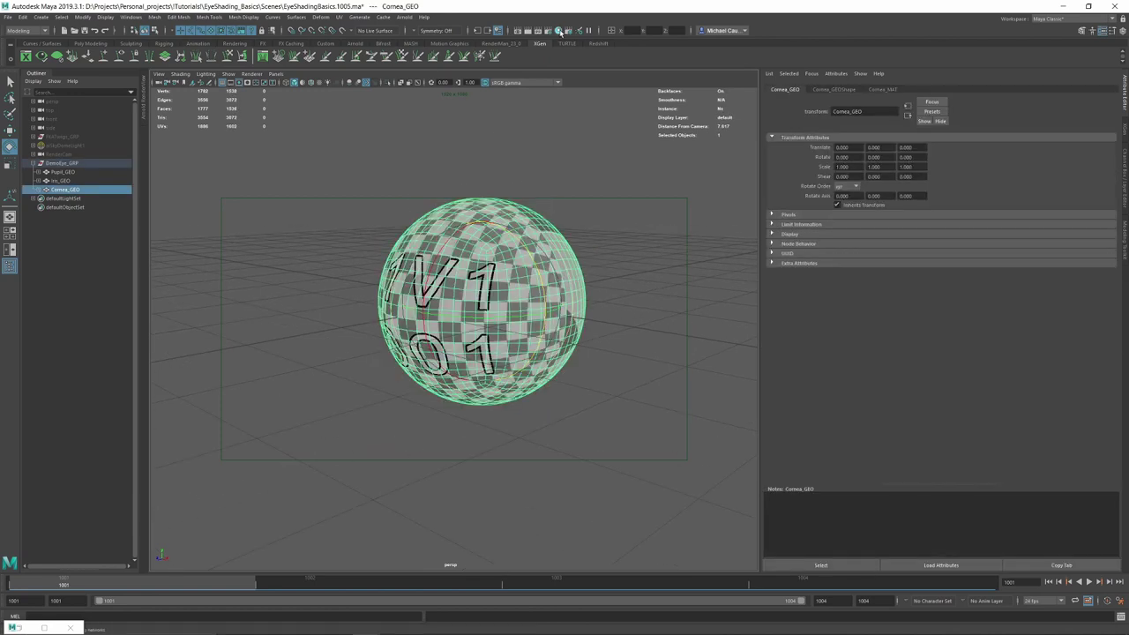
- Open Hypershade beside the viewport and graph the shading network of the selected cornea mesh
{"action": "left_click", "coordinate": [558, 31]}
{"action": "left_click_drag", "start_coordinate": [548, 129], "coordinate": [319, 130]}
{"action": "left_click_drag", "start_coordinate": [904, 164], "coordinate": [567, 164]}
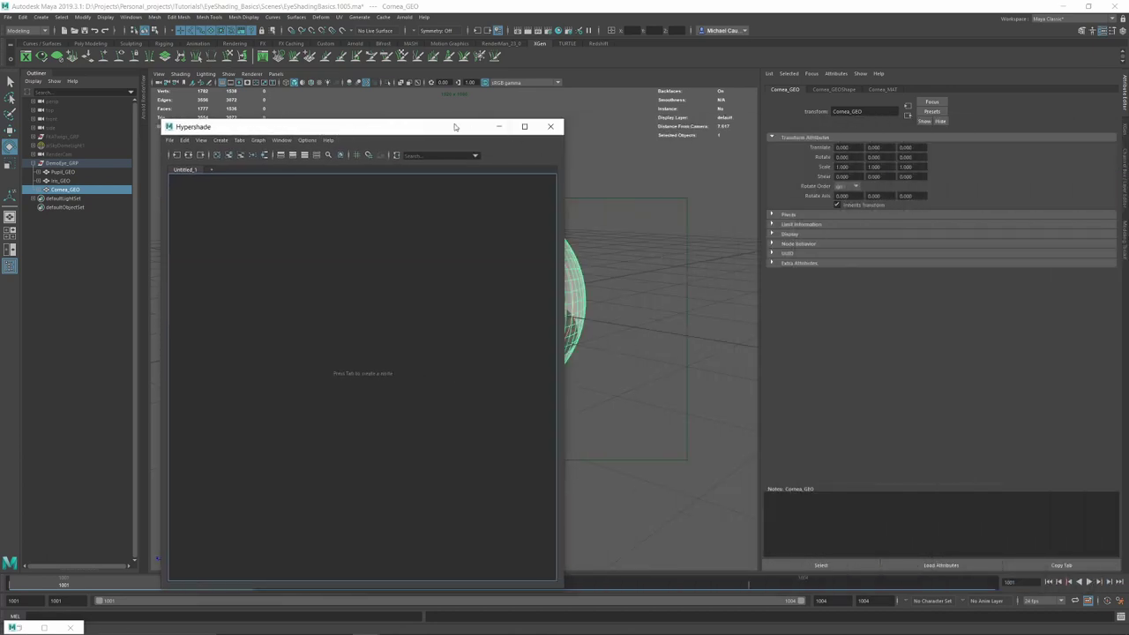
{"action": "left_click_drag", "start_coordinate": [457, 127], "coordinate": [395, 132]}
{"action": "middle_click_drag", "start_coordinate": [610, 218], "coordinate": [713, 210], "text": "alt"}
{"action": "left_click_drag", "start_coordinate": [596, 244], "coordinate": [640, 244], "text": "alt"}
{"action": "middle_click_drag", "start_coordinate": [556, 228], "coordinate": [659, 238], "text": "alt"}
{"action": "left_click_drag", "start_coordinate": [309, 134], "coordinate": [344, 100]}
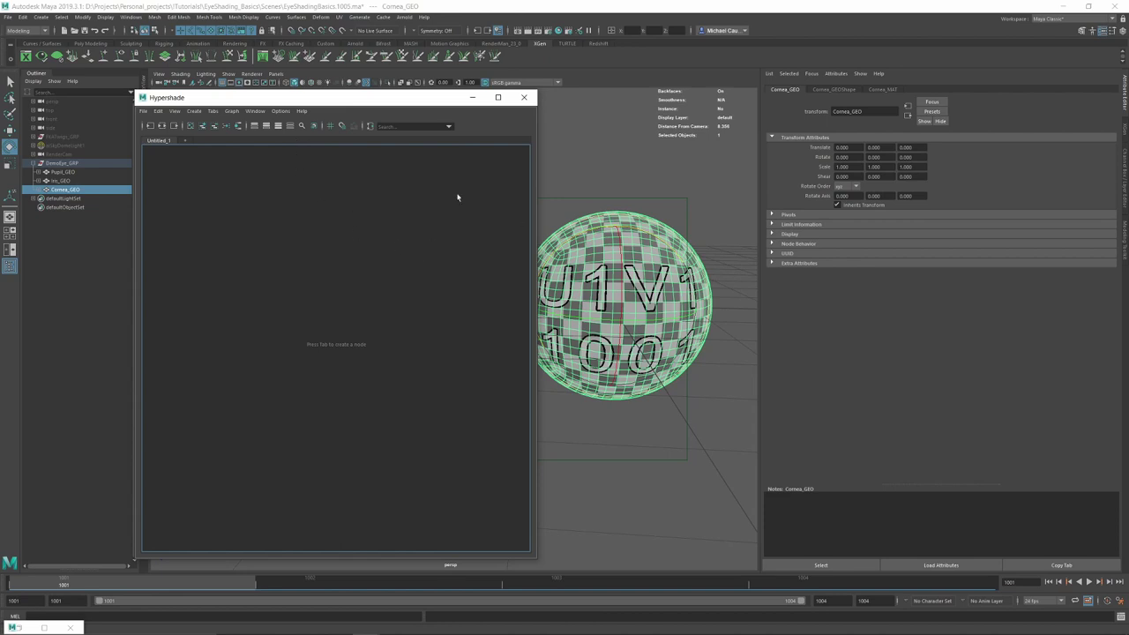
{"action": "left_click", "coordinate": [161, 125]}
{"action": "left_click", "coordinate": [325, 332]}
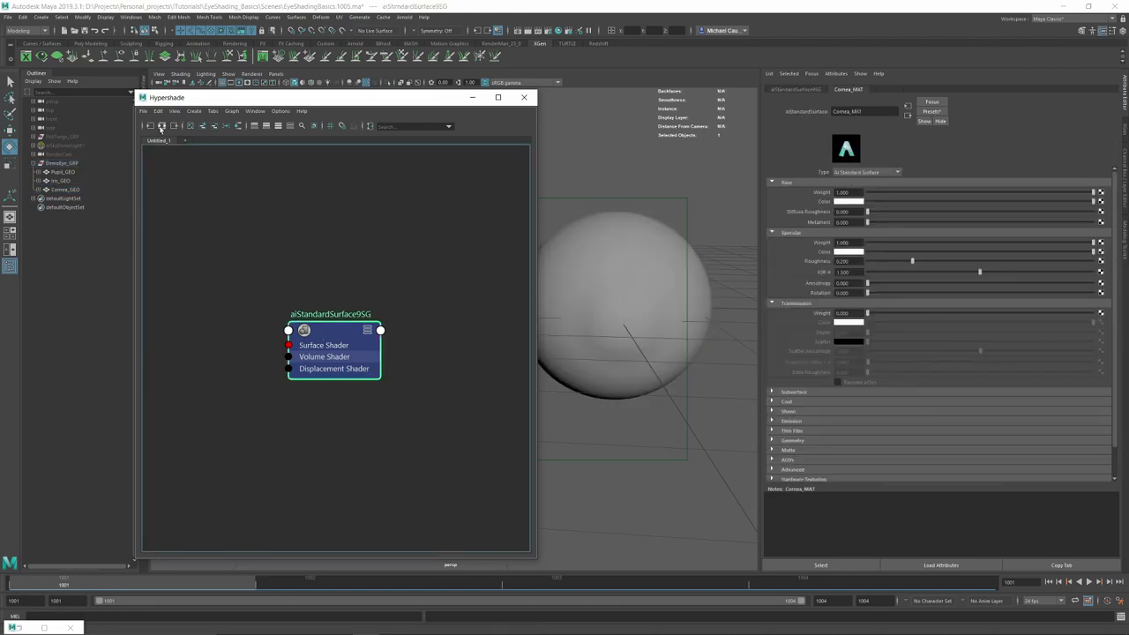
{"action": "left_click", "coordinate": [161, 125]}
- Rename the cornea's shading group Cornea_MATSG, reusing the material's name
{"action": "double_click", "coordinate": [227, 186]}
{"action": "key", "text": "ctrl+c"}
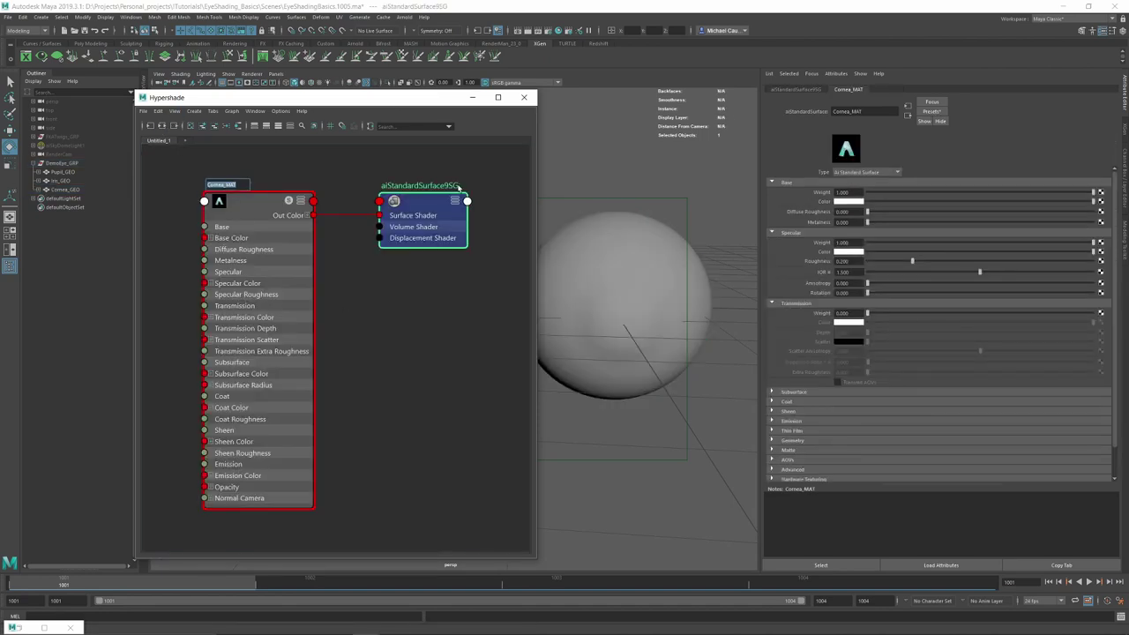
{"action": "double_click", "coordinate": [455, 187]}
{"action": "key", "text": "ctrl+v"}
{"action": "key", "text": "Return"}
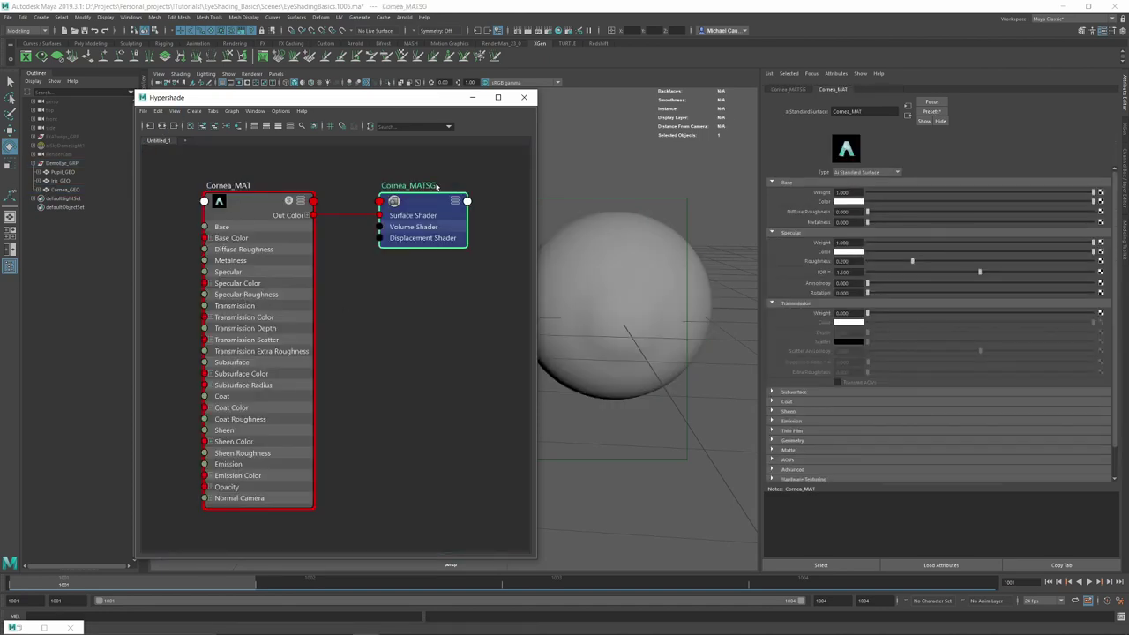
- Create a ramp texture node and lay it out with its 2D placement node ahead of Cornea_MAT
{"action": "middle_click_drag", "start_coordinate": [422, 178], "coordinate": [623, 164], "text": "alt"}
{"action": "scroll", "coordinate": [356, 225], "scroll_direction": "down", "scroll_amount": 2}
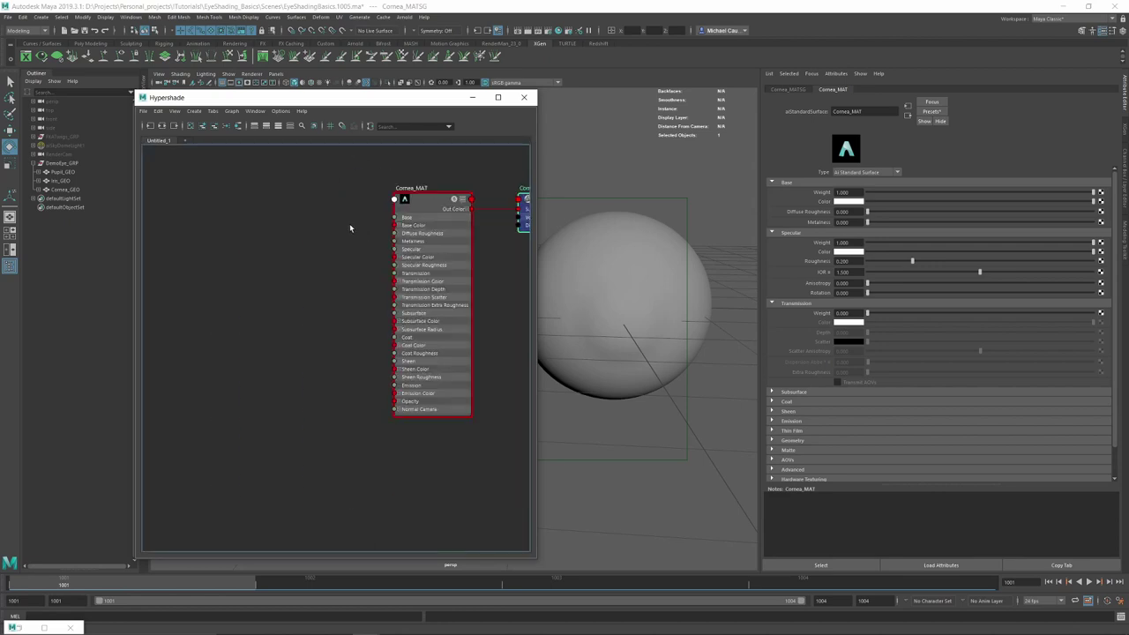
{"action": "middle_click_drag", "start_coordinate": [350, 223], "coordinate": [350, 231], "text": "alt"}
{"action": "left_click", "coordinate": [319, 262]}
{"action": "key", "text": "Tab"}
{"action": "type", "text": "ramp"}
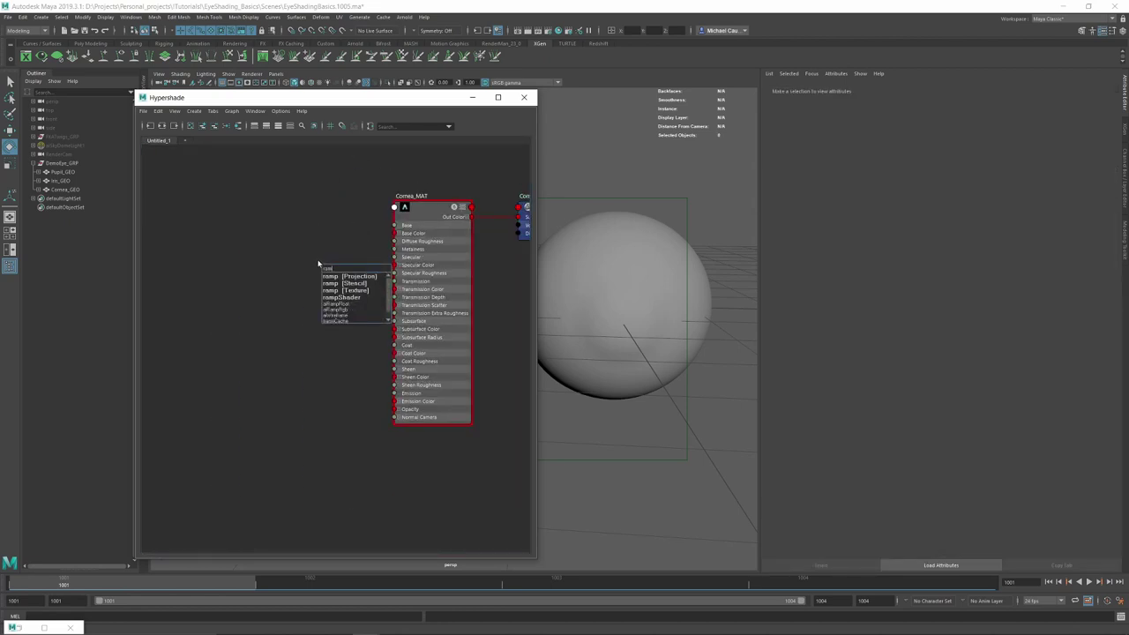
{"action": "key", "text": "Down"}
{"action": "key", "text": "Down"}
{"action": "key", "text": "Return"}
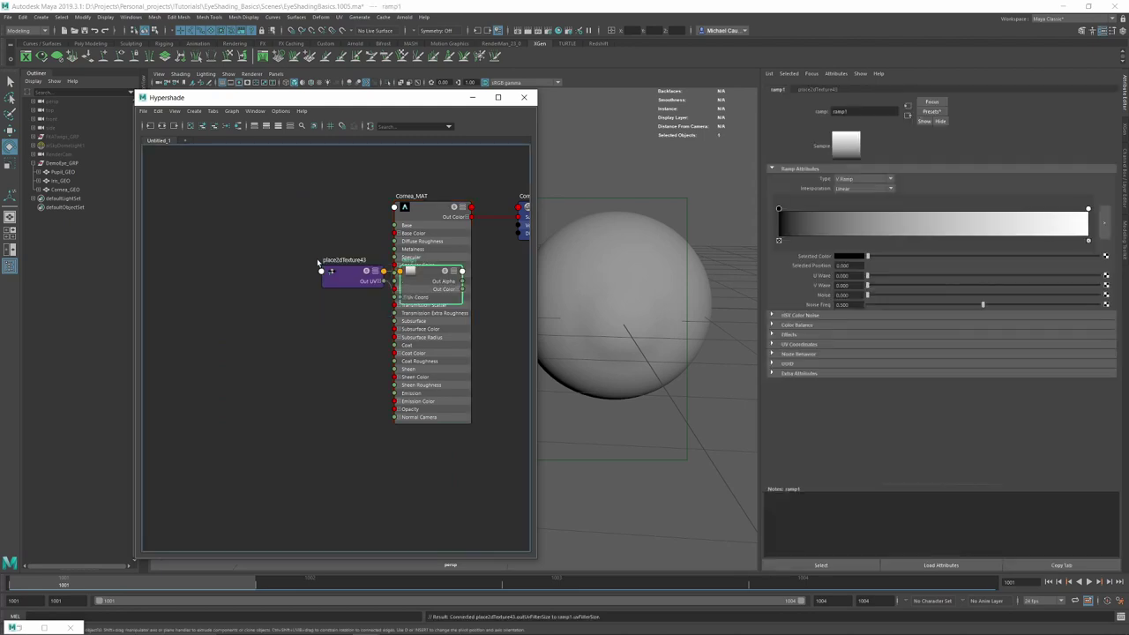
{"action": "left_click_drag", "start_coordinate": [356, 276], "coordinate": [177, 265]}
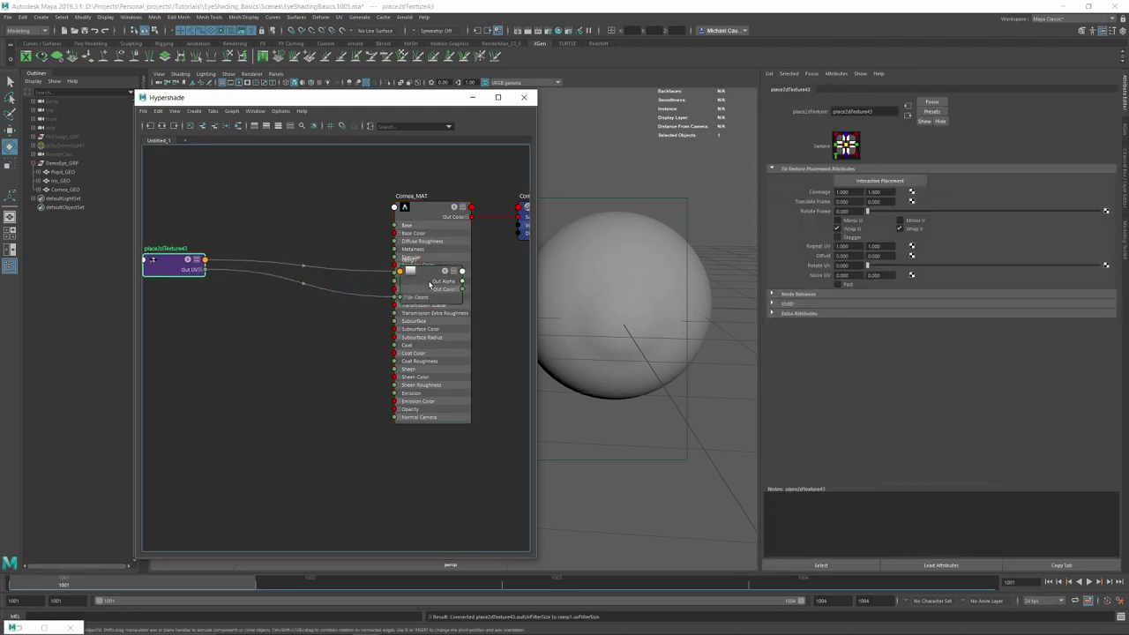
{"action": "left_click_drag", "start_coordinate": [432, 284], "coordinate": [300, 284]}
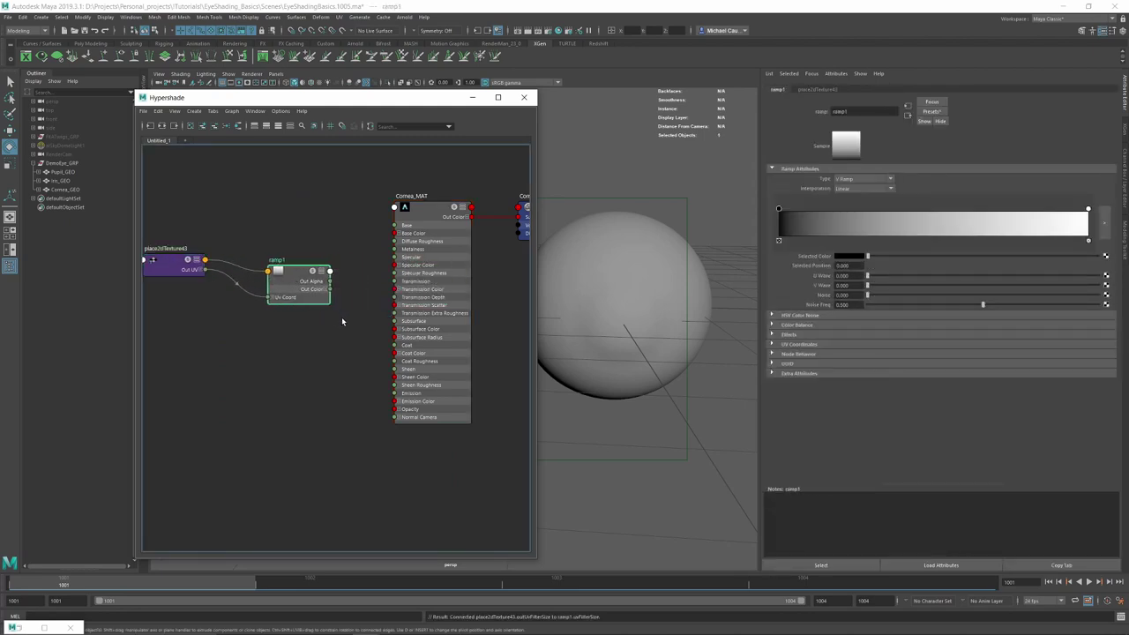
- Connect the ramp's Out Color R to the Transmission of Cornea_MAT and preview the eye with textures displayed
{"action": "middle_click_drag", "start_coordinate": [360, 286], "coordinate": [324, 297], "text": "alt"}
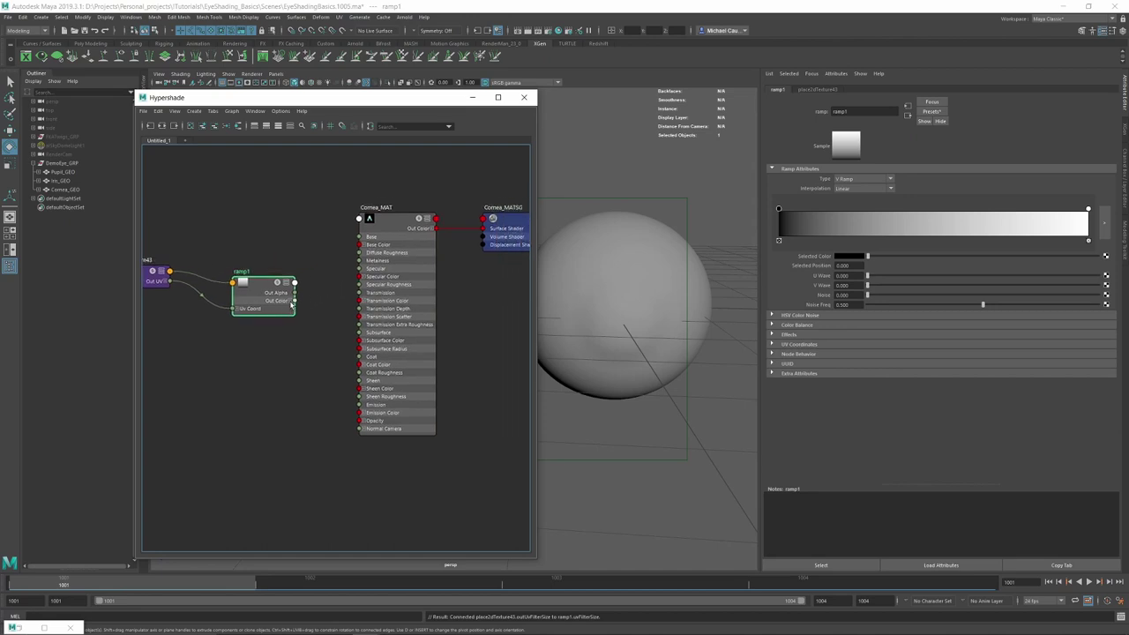
{"action": "left_click", "coordinate": [292, 302]}
{"action": "left_click_drag", "start_coordinate": [295, 309], "coordinate": [359, 294]}
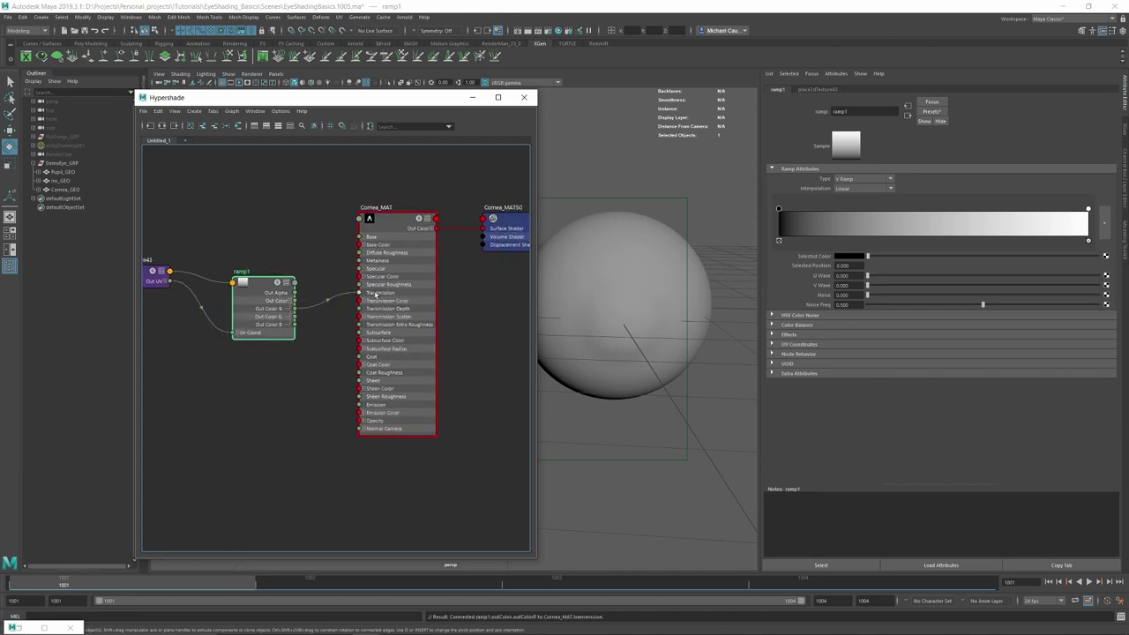
{"action": "key", "text": "6"}
{"action": "left_click_drag", "start_coordinate": [684, 206], "coordinate": [550, 227], "text": "alt"}
{"action": "left_click_drag", "start_coordinate": [420, 109], "coordinate": [351, 114]}
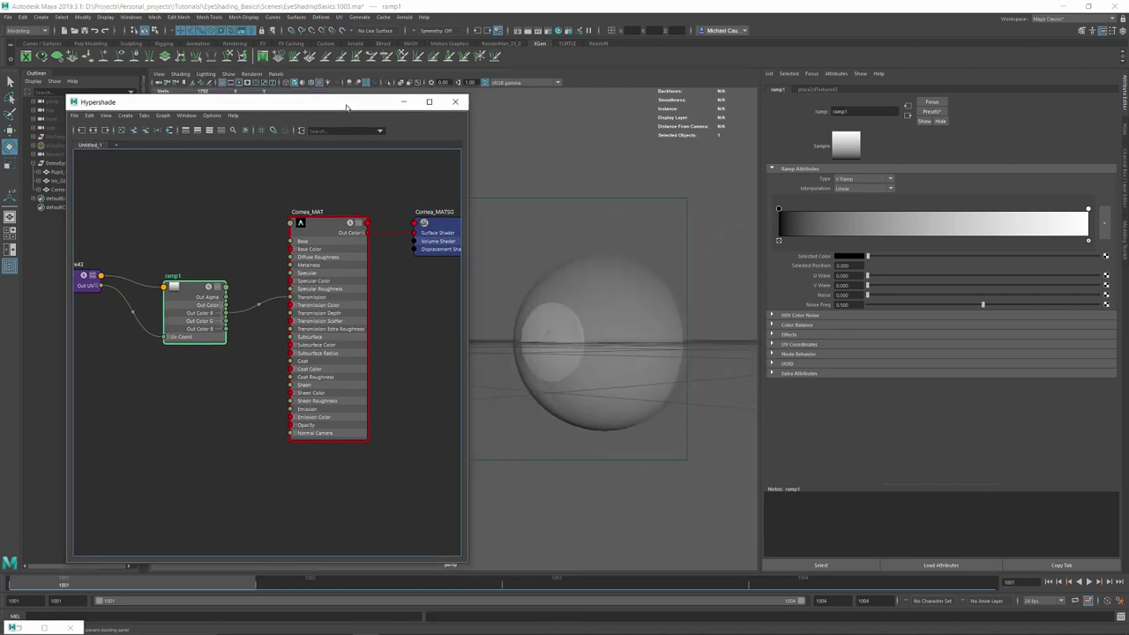
{"action": "left_click_drag", "start_coordinate": [541, 297], "coordinate": [569, 252], "text": "alt"}
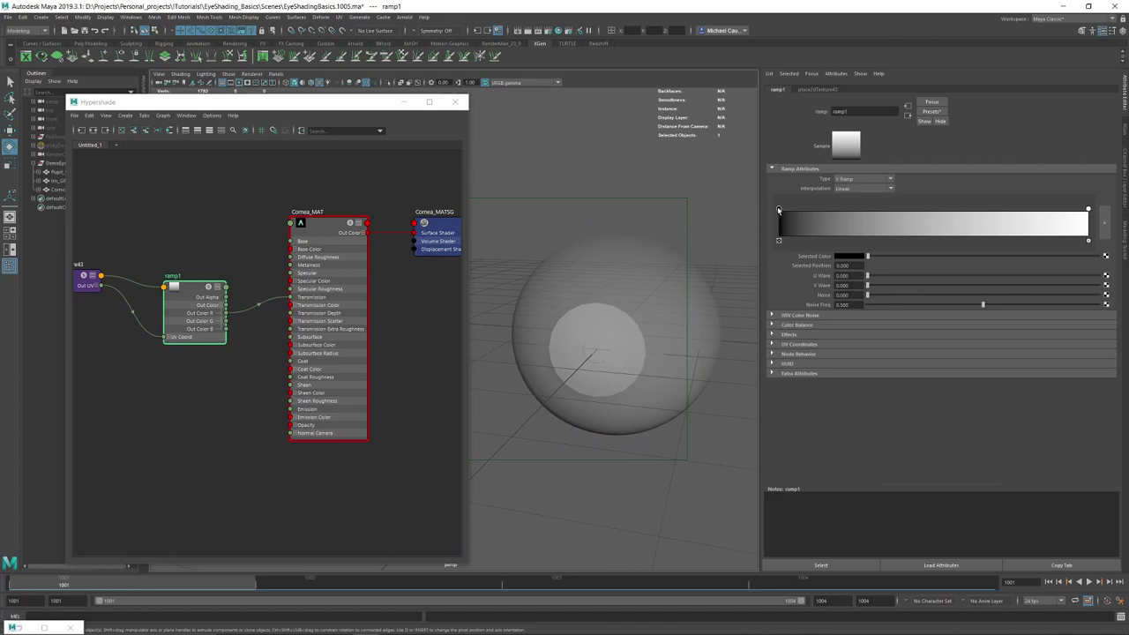
- Try squeezing the ramp's black-to-white gradient into a narrow band near the middle, and return both handles to the ends
{"action": "left_click_drag", "start_coordinate": [779, 209], "coordinate": [922, 210]}
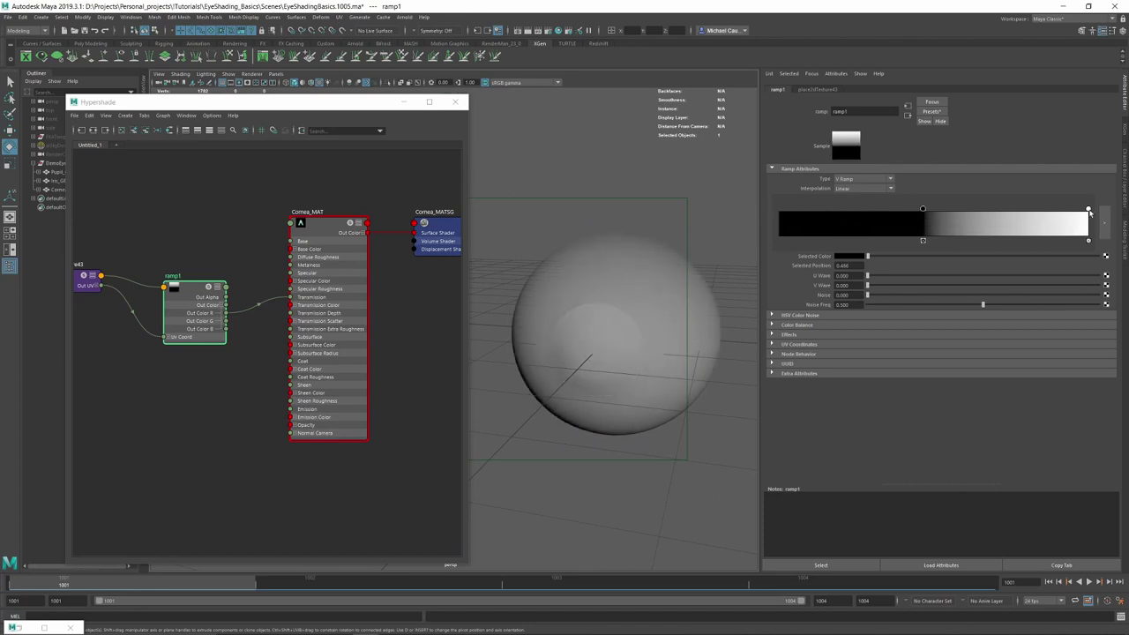
{"action": "left_click_drag", "start_coordinate": [1089, 209], "coordinate": [939, 211]}
{"action": "mouse_move", "coordinate": [595, 278]}
{"action": "left_mouse_down", "text": "alt"}
{"action": "mouse_move", "coordinate": [600, 269]}
{"action": "mouse_move", "coordinate": [574, 285]}
{"action": "left_mouse_up", "text": "alt"}
{"action": "left_click_drag", "start_coordinate": [937, 212], "coordinate": [1088, 212]}
{"action": "left_click_drag", "start_coordinate": [924, 210], "coordinate": [748, 215]}
- Set the ramp's interpolation to None, move its white handle to about 0.534 and change its type to Circular Ramp
{"action": "left_click", "coordinate": [848, 189]}
{"action": "left_click", "coordinate": [850, 199]}
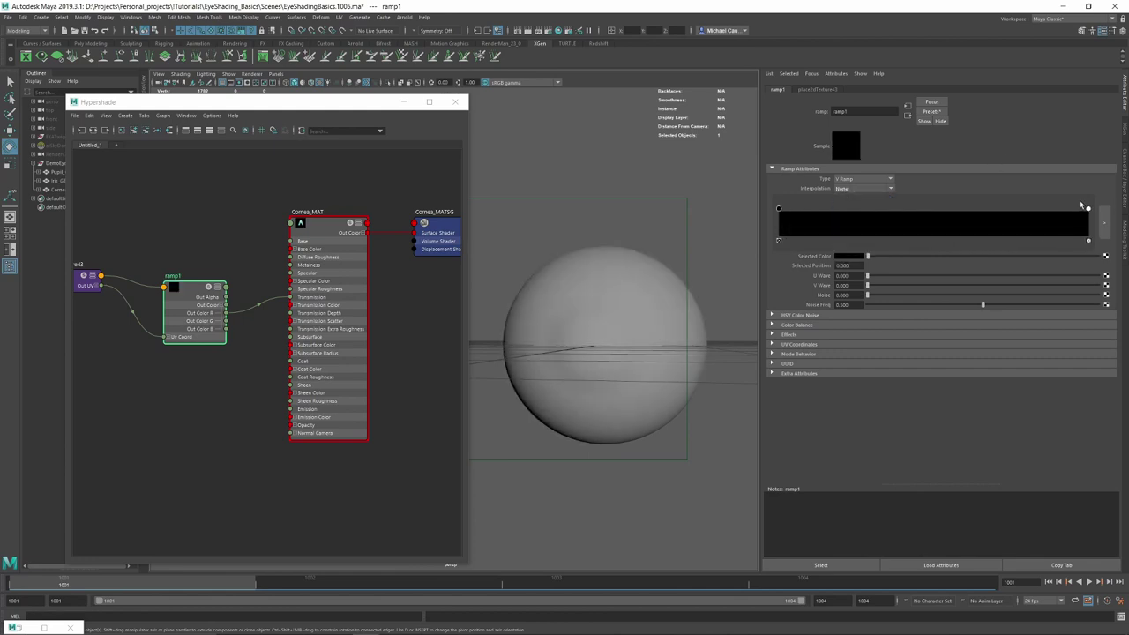
{"action": "left_click_drag", "start_coordinate": [1088, 211], "coordinate": [945, 220]}
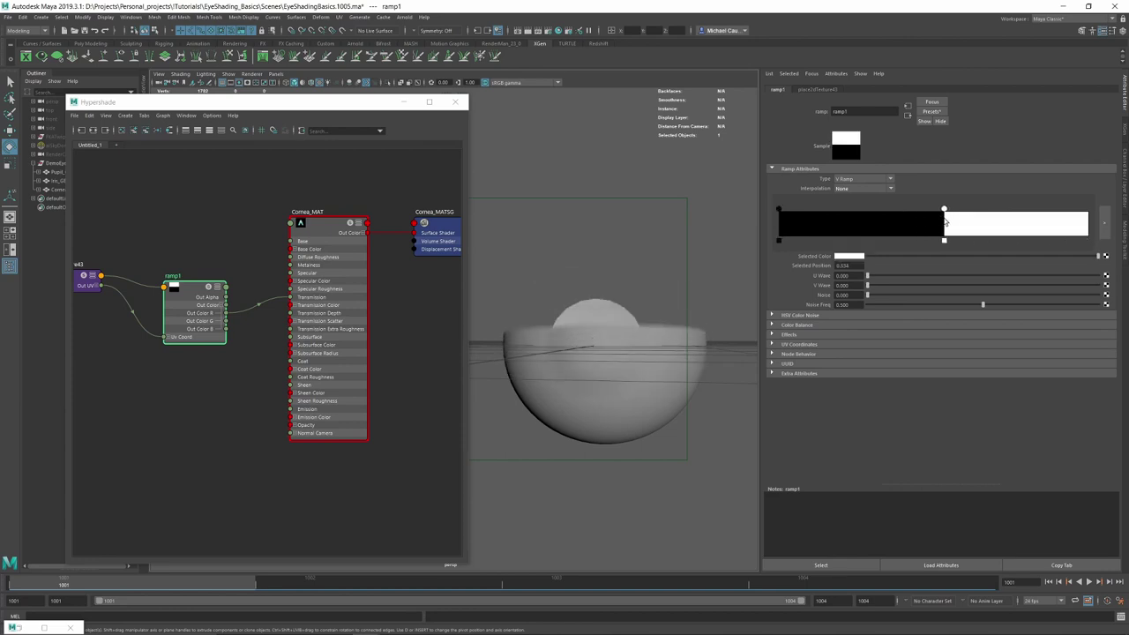
{"action": "left_click", "coordinate": [856, 181]}
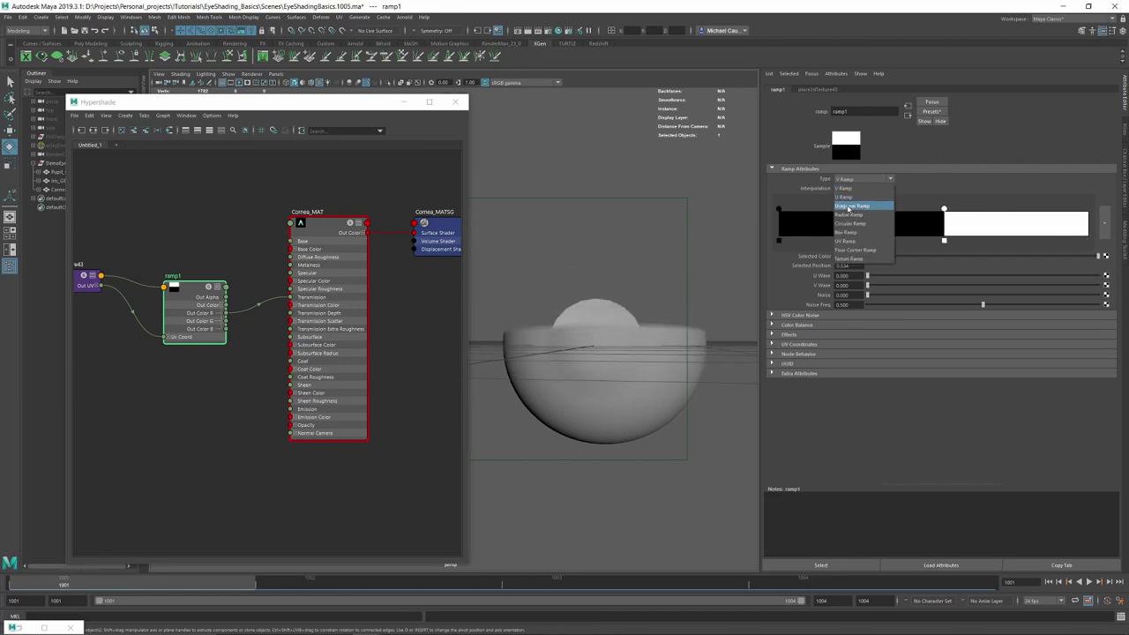
{"action": "left_click", "coordinate": [849, 230]}
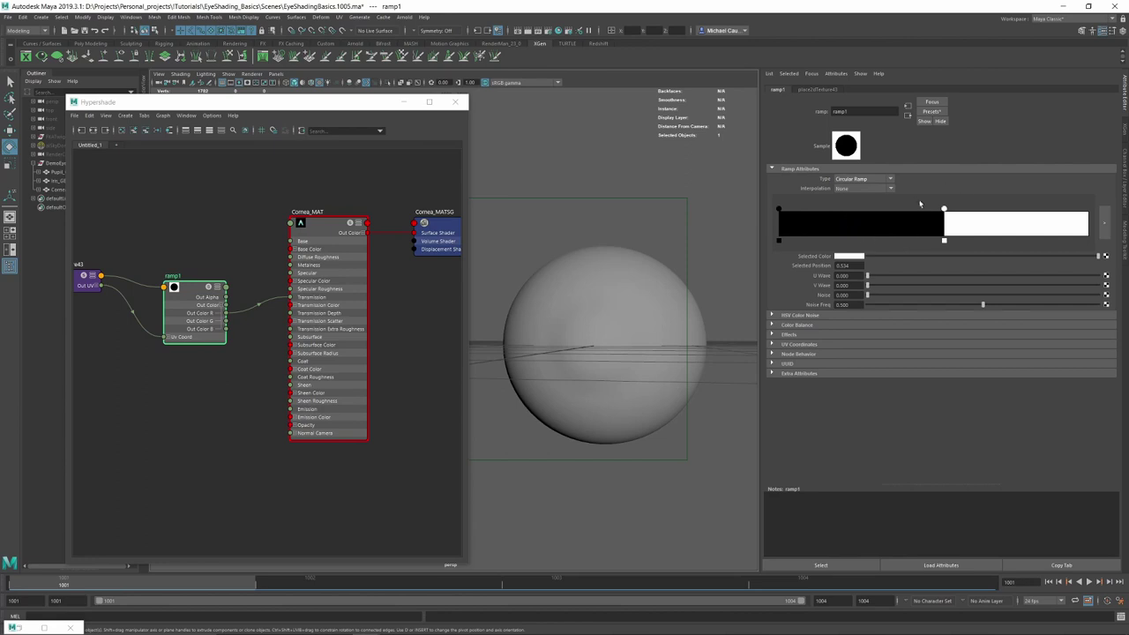
- Invert the circular ramp by making its inner colour white and its outer colour black
{"action": "left_click_drag", "start_coordinate": [536, 331], "coordinate": [609, 274], "text": "alt"}
{"action": "left_click", "coordinate": [779, 211]}
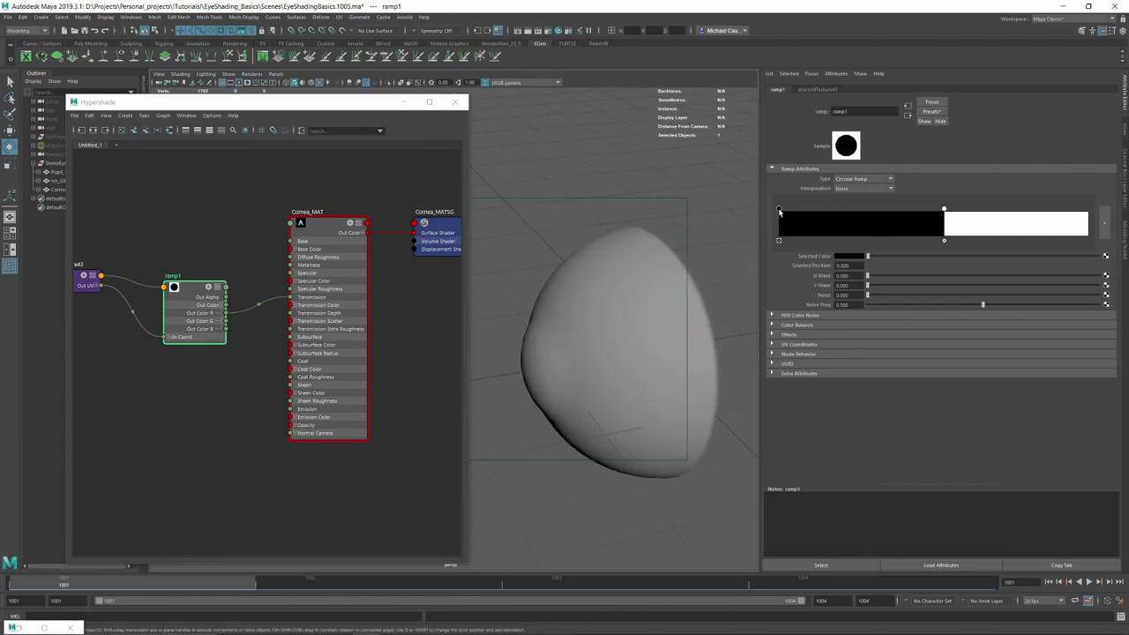
{"action": "left_click_drag", "start_coordinate": [868, 256], "coordinate": [1098, 256]}
{"action": "left_click", "coordinate": [944, 209]}
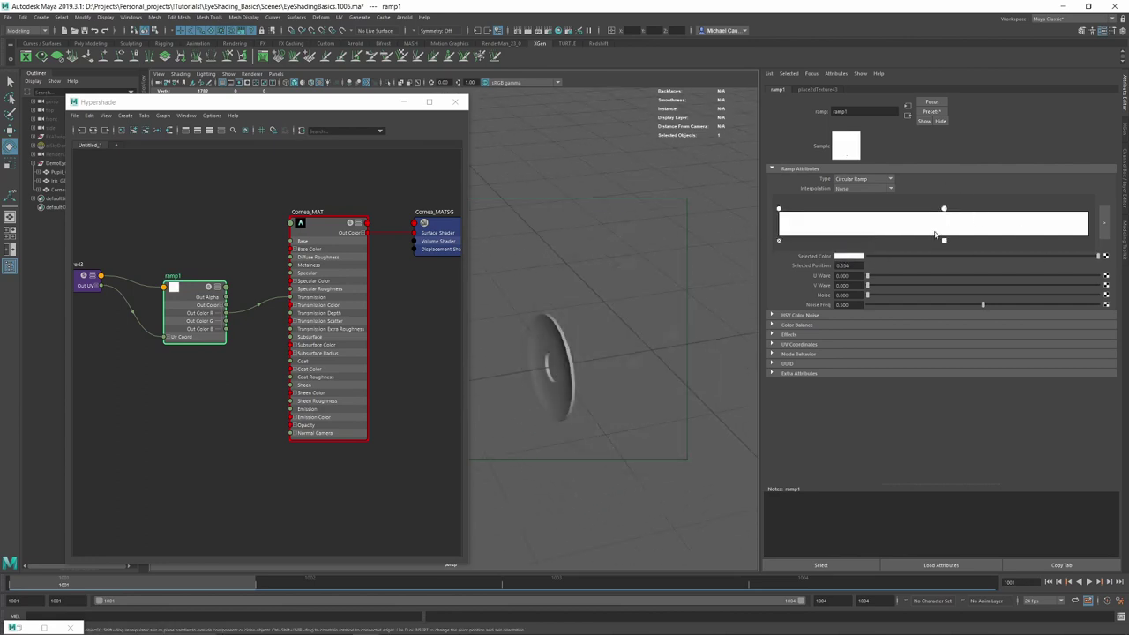
{"action": "left_click_drag", "start_coordinate": [912, 256], "coordinate": [867, 256]}
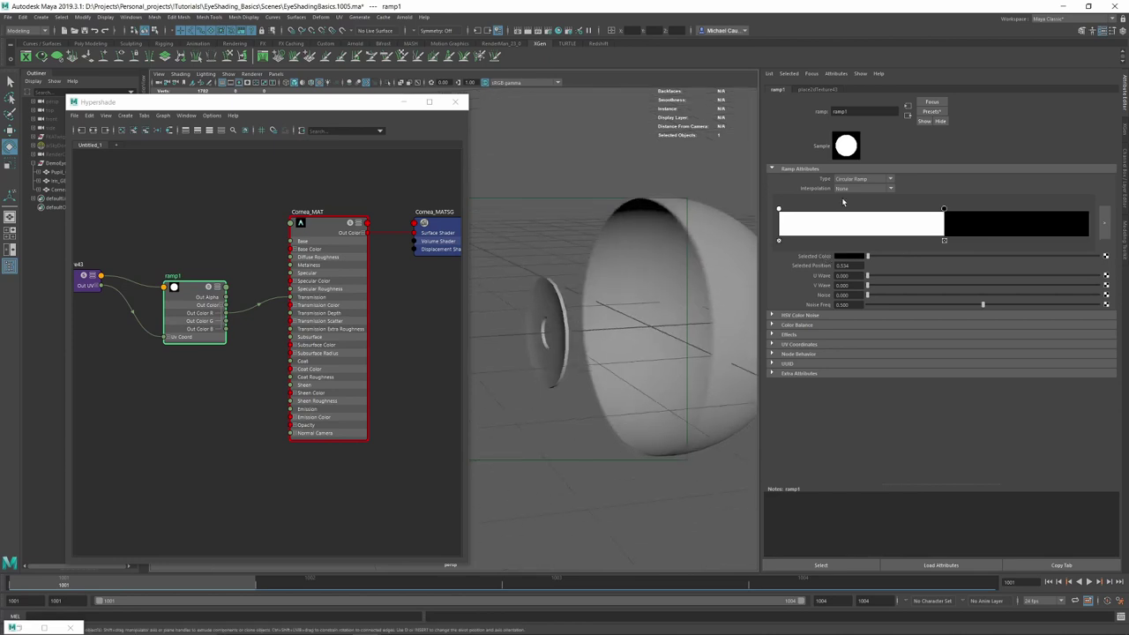
- Move the ramp's black handle to about 0.185 and compare the result with the cornea bulge in wireframe and textured display
{"action": "left_click_drag", "start_coordinate": [944, 211], "coordinate": [836, 227]}
{"action": "left_click_drag", "start_coordinate": [567, 277], "coordinate": [719, 343], "text": "alt"}
{"action": "key", "text": "4"}
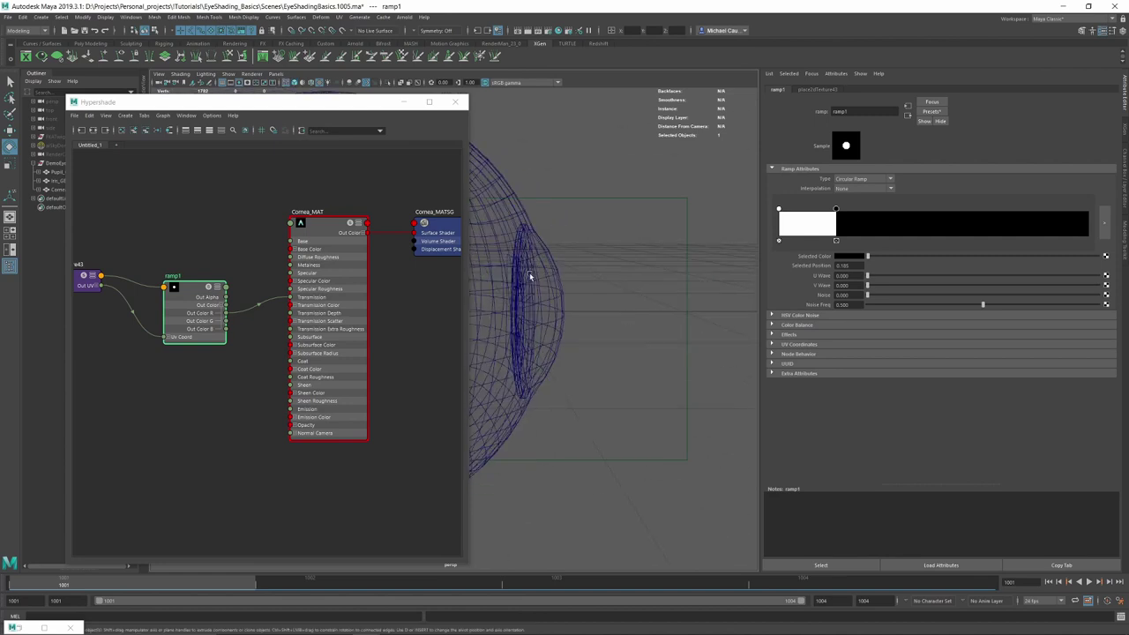
{"action": "key", "text": "5"}
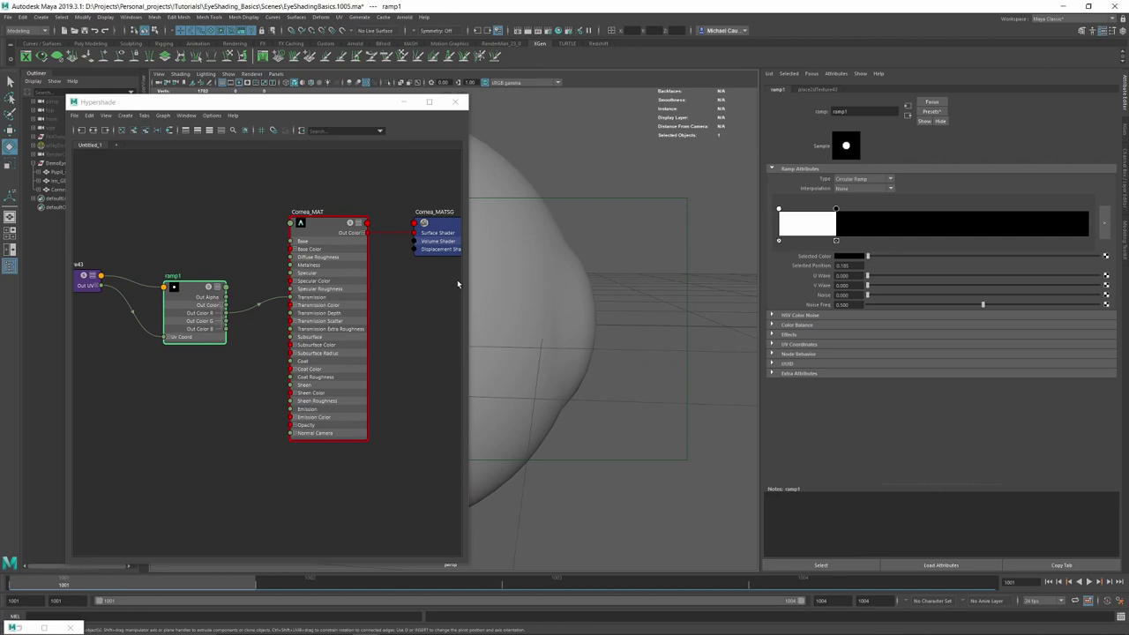
{"action": "left_click", "coordinate": [615, 261]}
{"action": "left_click", "coordinate": [570, 285]}
{"action": "key", "text": "6"}
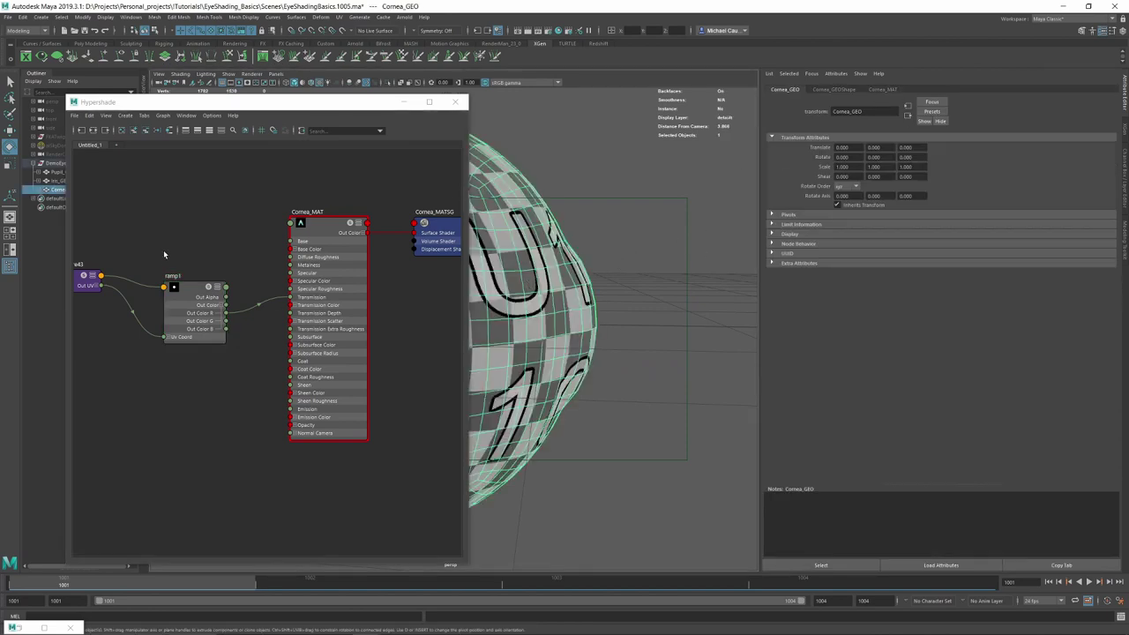
- Shrink the ramp's white centre by moving the black handle to about 0.152, and darken the centre colour slightly
{"action": "left_click", "coordinate": [184, 286]}
{"action": "left_click_drag", "start_coordinate": [835, 210], "coordinate": [830, 211]}
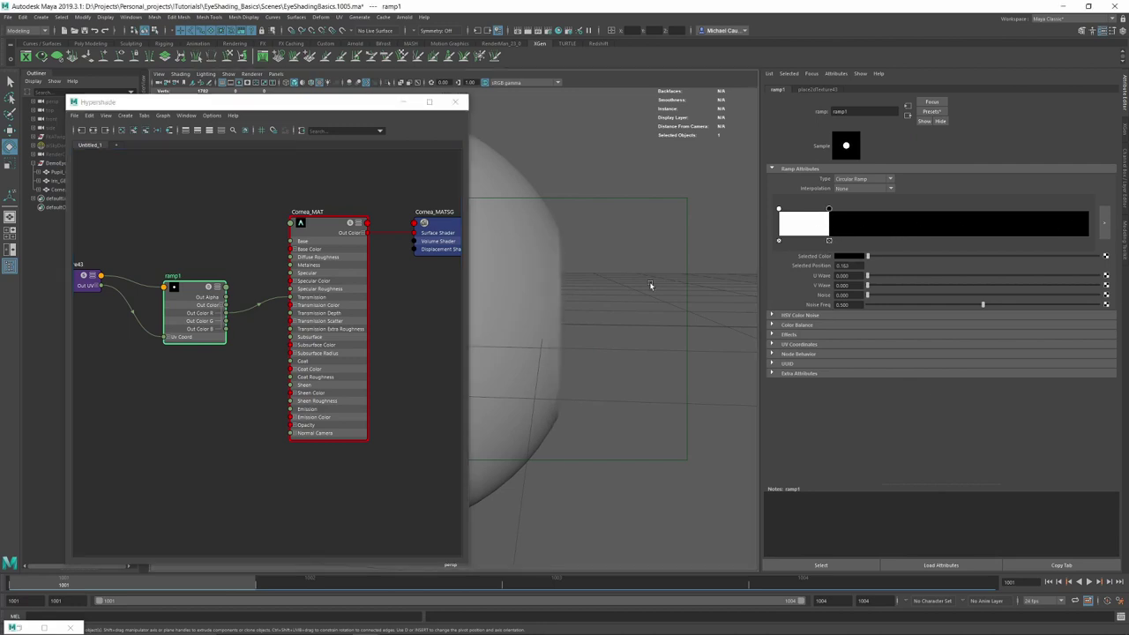
{"action": "left_click_drag", "start_coordinate": [650, 285], "coordinate": [626, 285], "text": "alt"}
{"action": "left_click", "coordinate": [779, 209]}
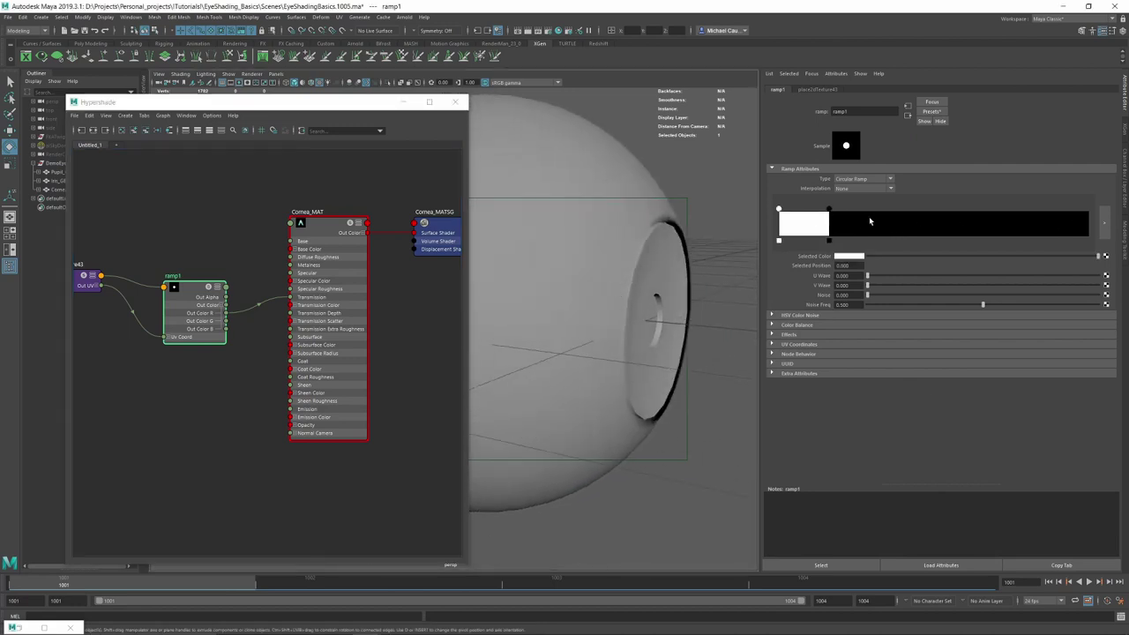
{"action": "left_click", "coordinate": [1055, 255]}
{"action": "left_click_drag", "start_coordinate": [693, 234], "coordinate": [644, 236], "text": "alt"}
{"action": "left_click_drag", "start_coordinate": [830, 209], "coordinate": [825, 209]}
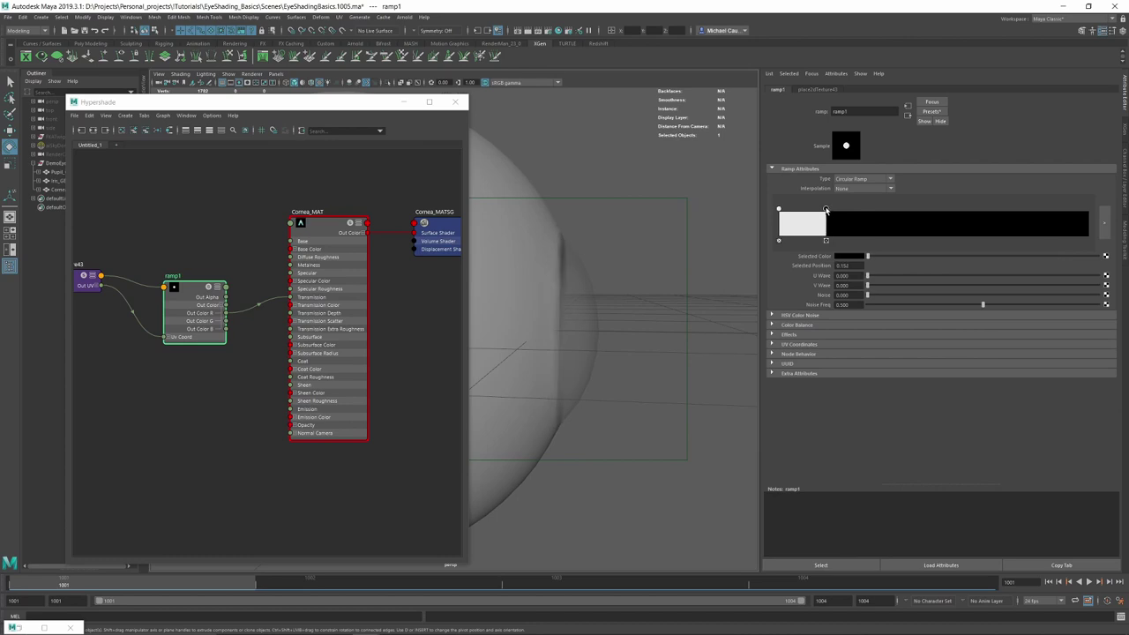
{"action": "left_click_drag", "start_coordinate": [680, 264], "coordinate": [561, 266], "text": "alt"}
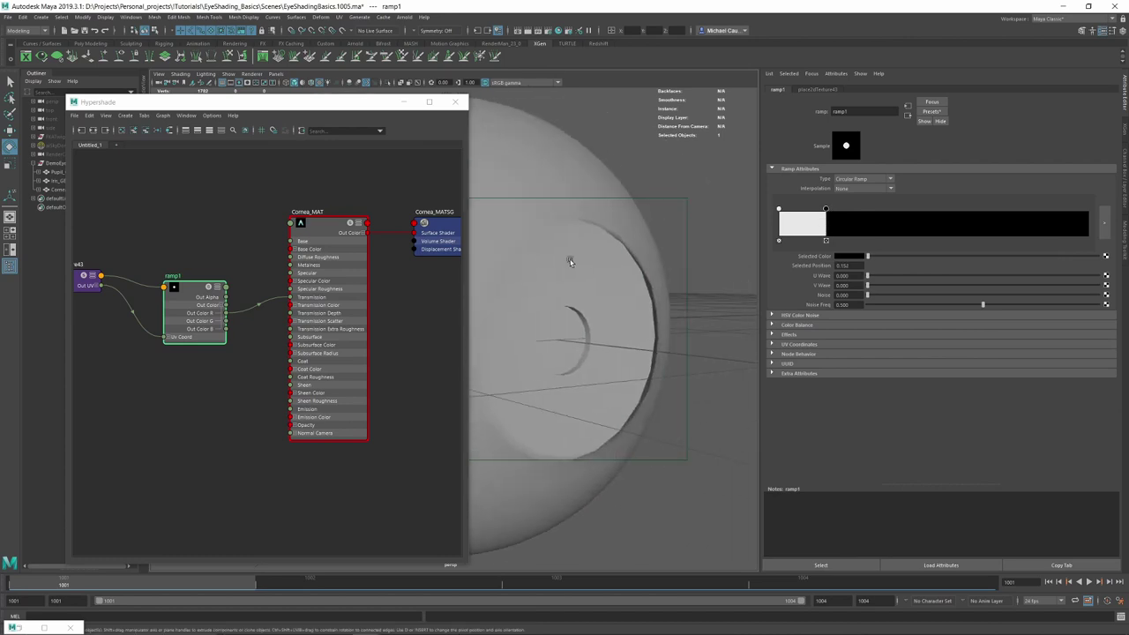
- Scale the iris up uniformly to 1.067 to close the gap to the surrounding cornea
{"action": "left_click", "coordinate": [596, 259]}
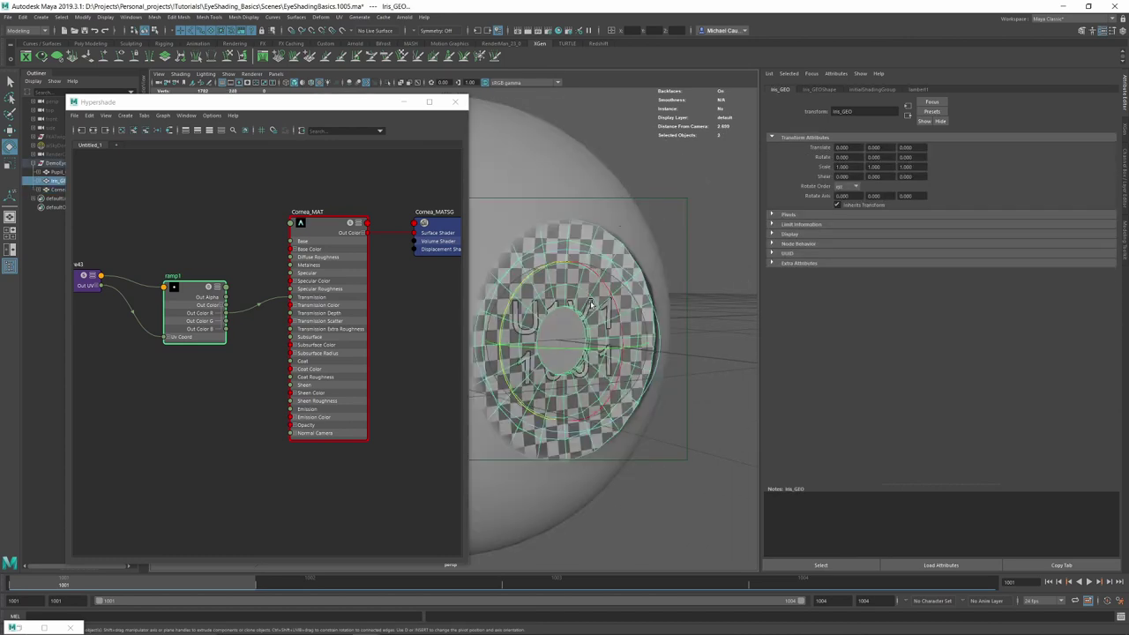
{"action": "key", "text": "w"}
{"action": "left_click_drag", "start_coordinate": [572, 343], "coordinate": [577, 344]}
{"action": "left_click_drag", "start_coordinate": [628, 298], "coordinate": [570, 329], "text": "alt"}
{"action": "right_click_drag", "start_coordinate": [608, 308], "coordinate": [529, 356], "text": "alt"}
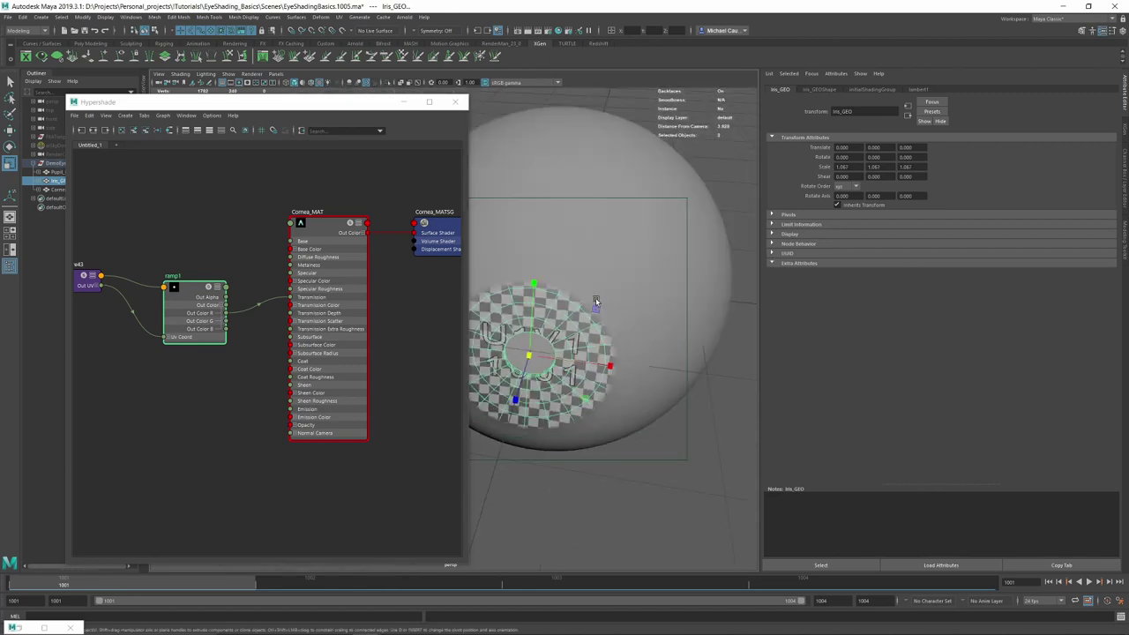
{"action": "left_click", "coordinate": [592, 234]}
{"action": "left_click", "coordinate": [688, 482]}
{"action": "left_click_drag", "start_coordinate": [571, 376], "coordinate": [545, 359], "text": "alt"}
- Rename the ramp node ISO_Cornea_RAMP and place it neatly ahead of Cornea_MAT
{"action": "left_click", "coordinate": [193, 288]}
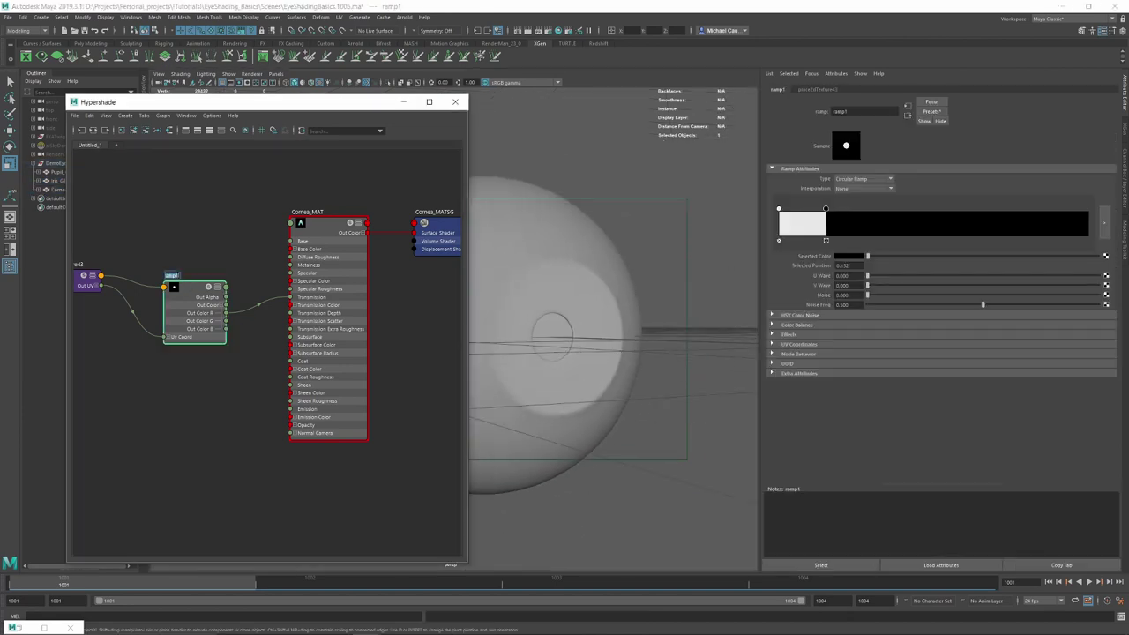
{"action": "key", "text": "BackSpace"}
{"action": "type", "text": "ISO_Cornea_RAMP"}
{"action": "key", "text": "Return"}
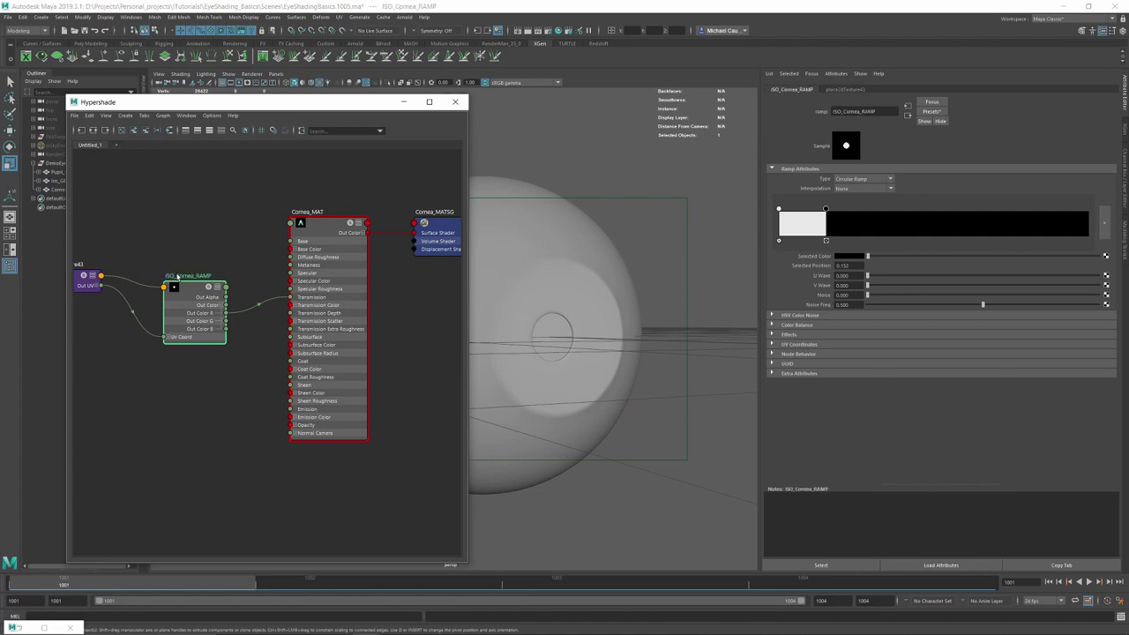
{"action": "left_click_drag", "start_coordinate": [213, 300], "coordinate": [197, 298]}
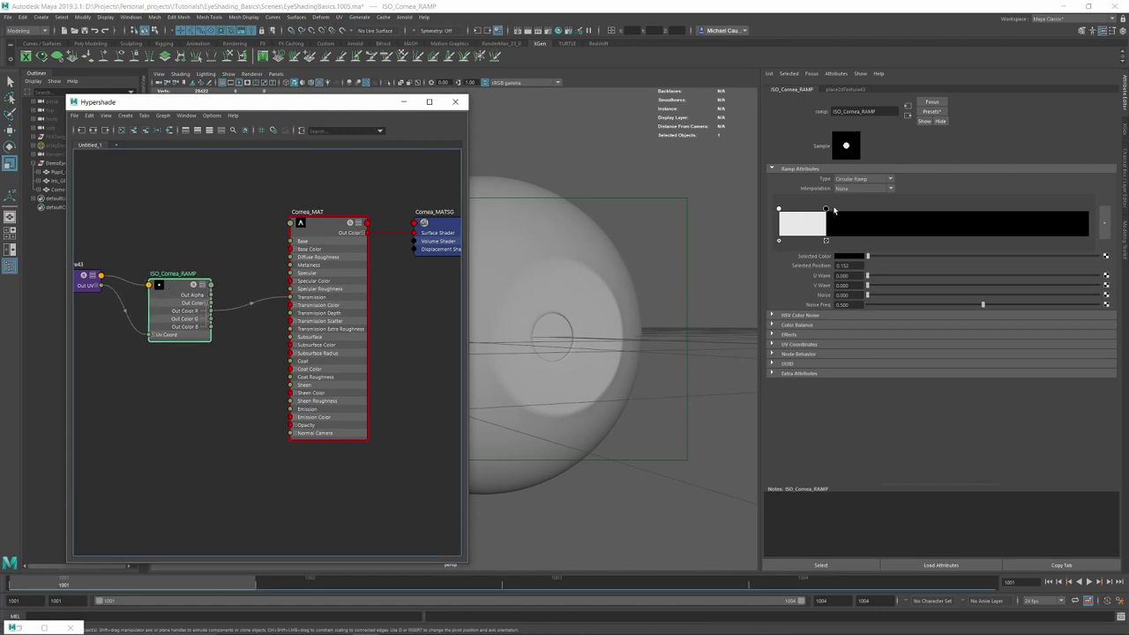
{"action": "left_click_drag", "start_coordinate": [182, 290], "coordinate": [178, 274]}
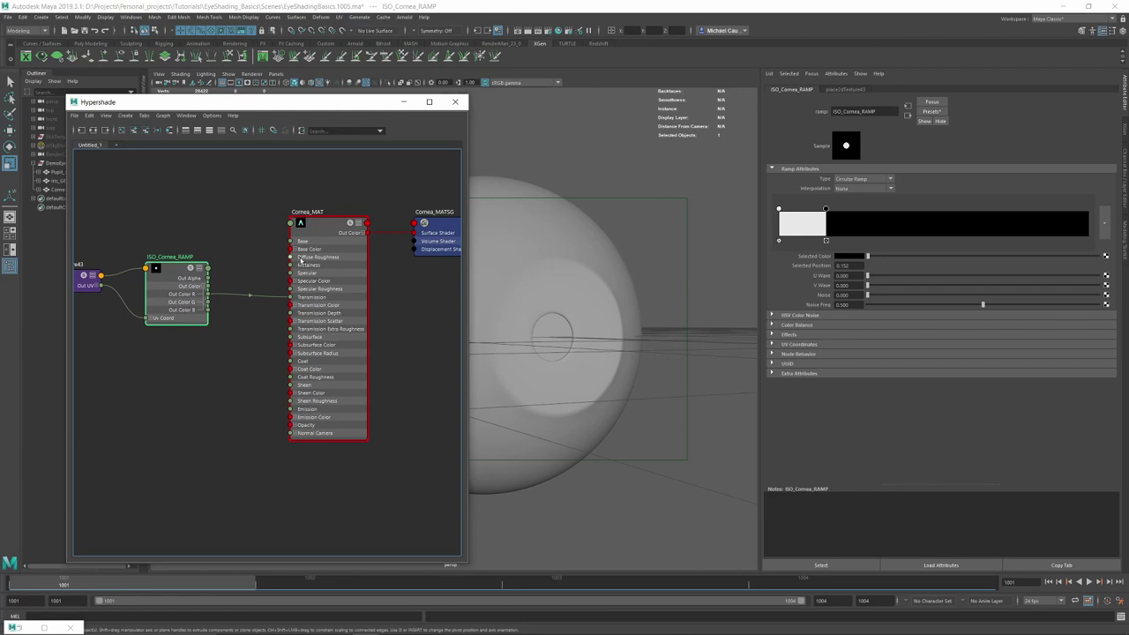
- Shift the Hypershade aside and widen the viewport to inspect the cornea mask's edge, keeping ISO_Cornea_RAMP selected
{"action": "middle_click_drag", "start_coordinate": [232, 258], "coordinate": [217, 260], "text": "alt"}
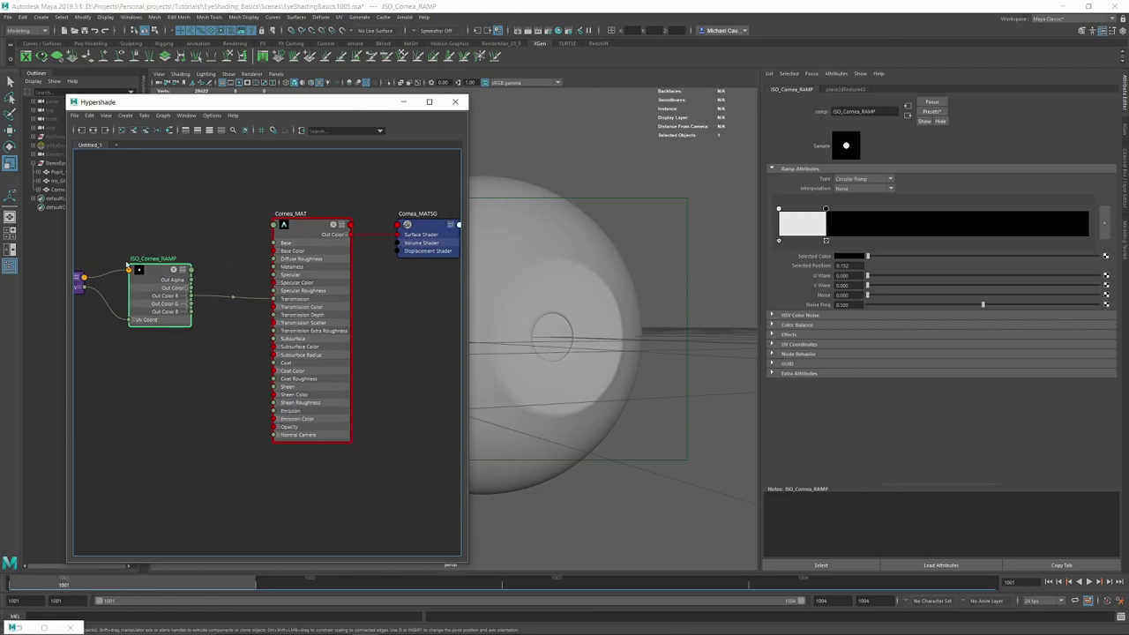
{"action": "right_click_drag", "start_coordinate": [596, 292], "coordinate": [598, 283], "text": "alt"}
{"action": "left_click_drag", "start_coordinate": [599, 284], "coordinate": [625, 285], "text": "alt"}
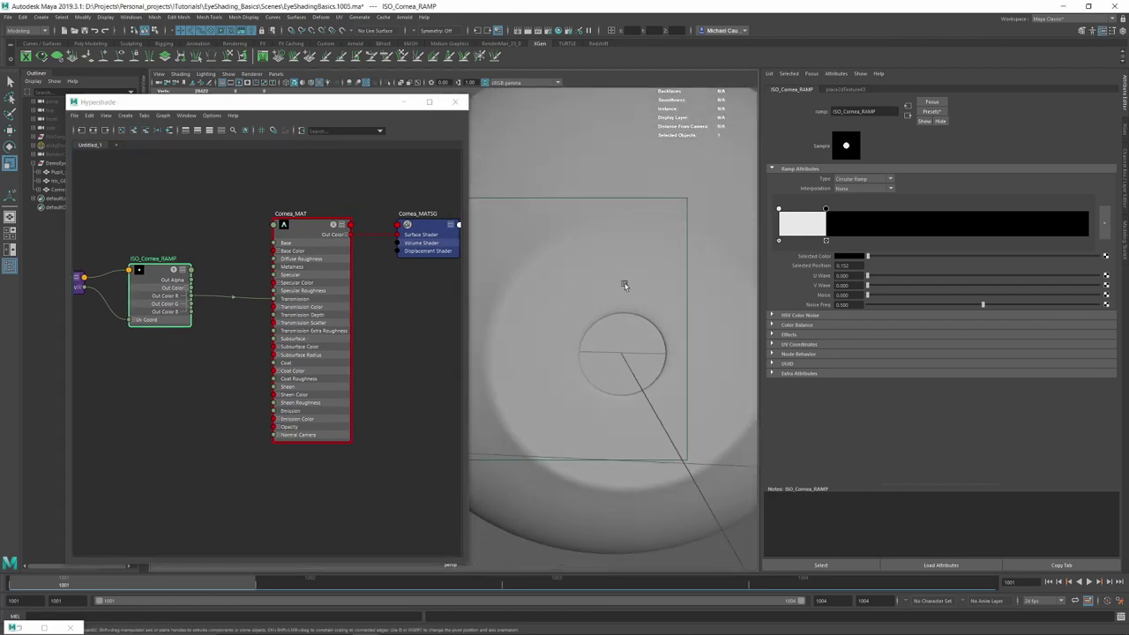
{"action": "right_click_drag", "start_coordinate": [626, 285], "coordinate": [524, 292], "text": "alt"}
{"action": "left_click_drag", "start_coordinate": [524, 292], "coordinate": [505, 293], "text": "alt"}
{"action": "left_click_drag", "start_coordinate": [358, 111], "coordinate": [316, 111]}
{"action": "left_click_drag", "start_coordinate": [617, 207], "coordinate": [643, 196], "text": "alt"}
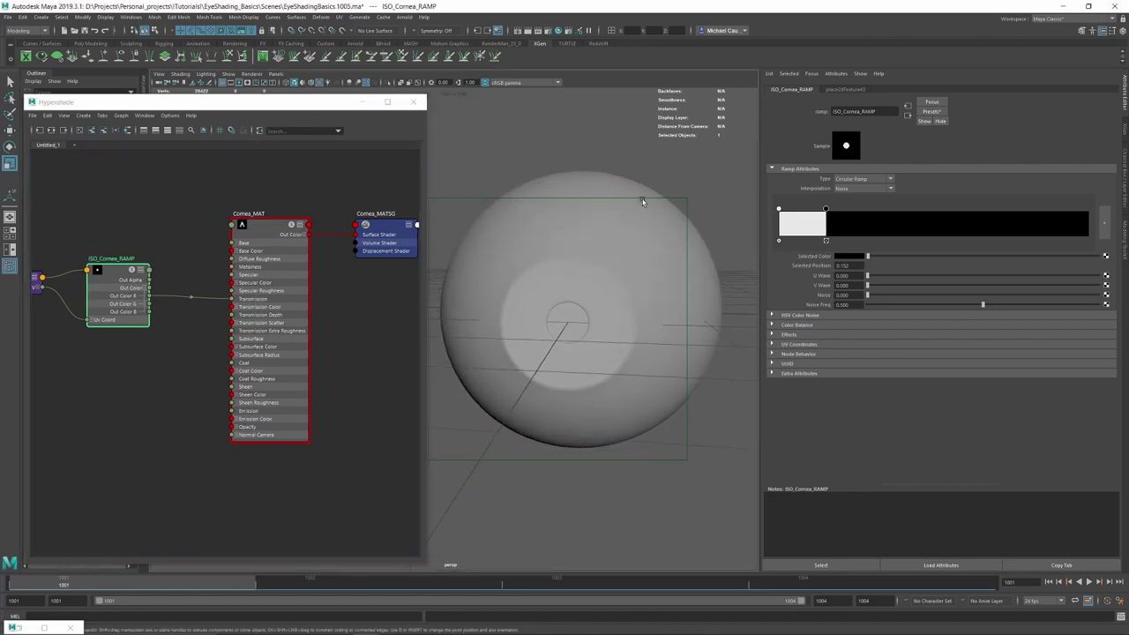
{"action": "left_click", "coordinate": [757, 247]}
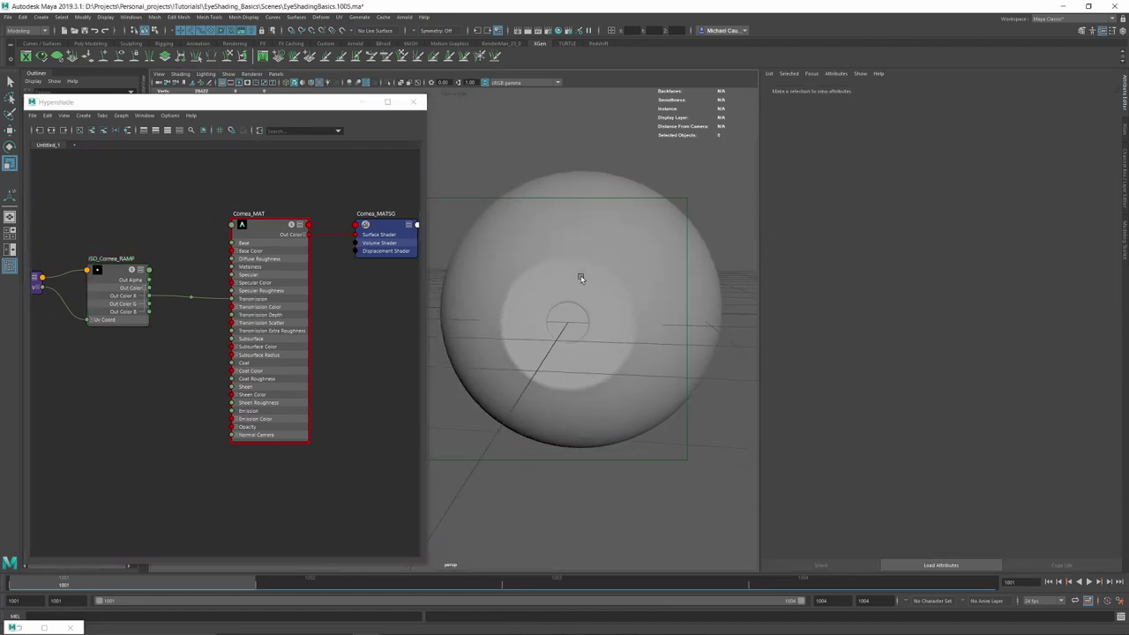
{"action": "left_click", "coordinate": [139, 267]}
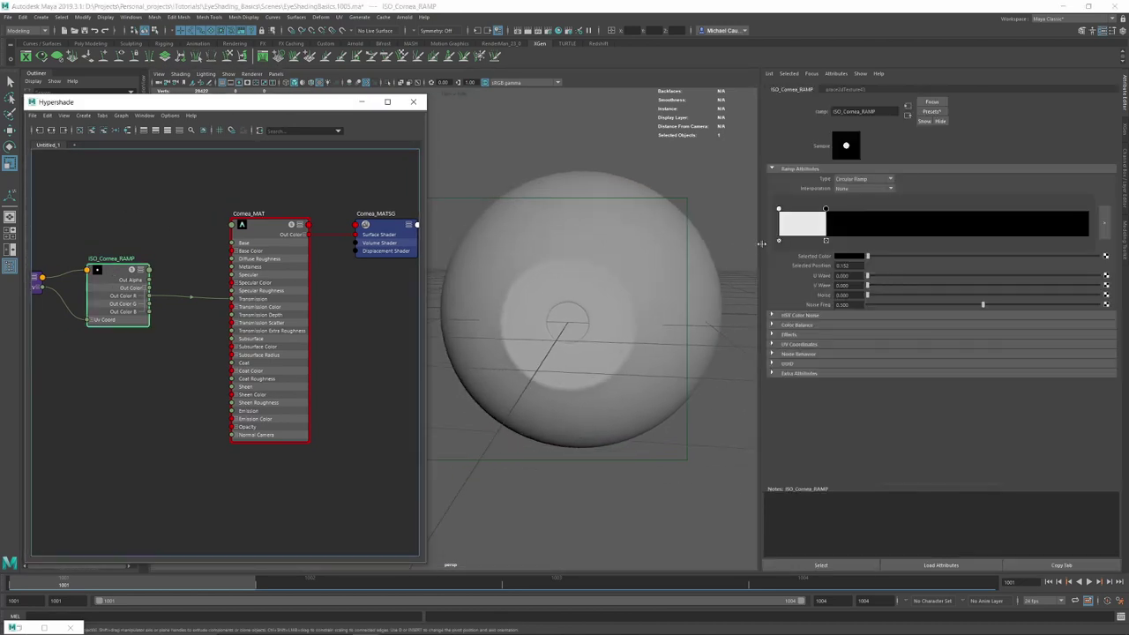
{"action": "left_click_drag", "start_coordinate": [762, 243], "coordinate": [885, 244]}
{"action": "left_click_drag", "start_coordinate": [706, 284], "coordinate": [664, 280], "text": "alt"}
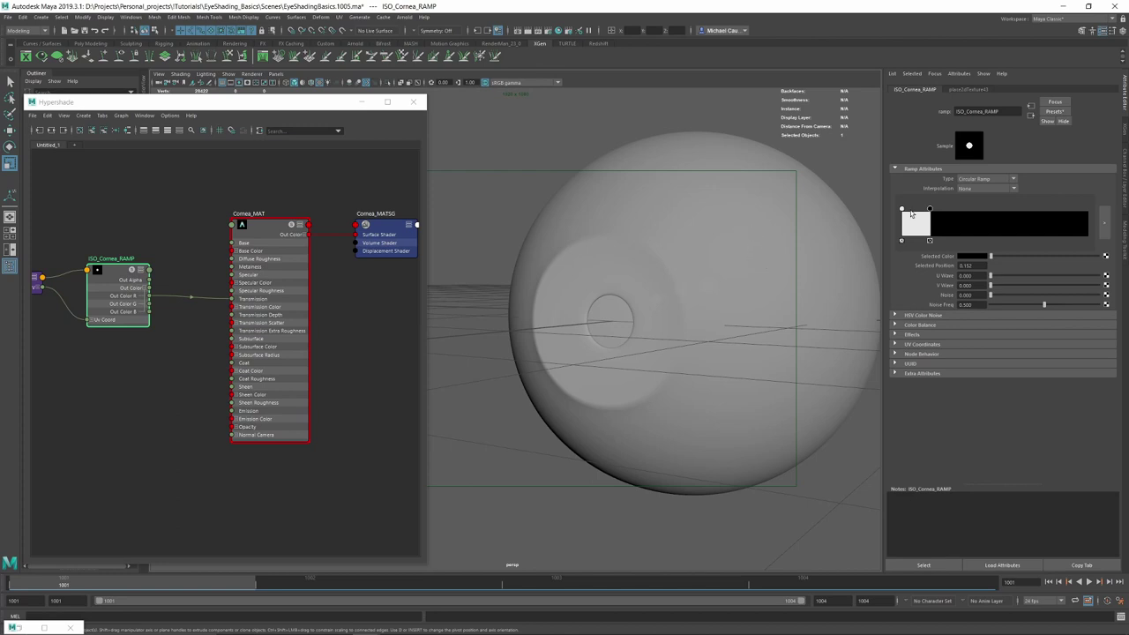
- Set ISO_Cornea_RAMP's interpolation to Linear and inspect the falloff on the eyeball
{"action": "left_click", "coordinate": [987, 189]}
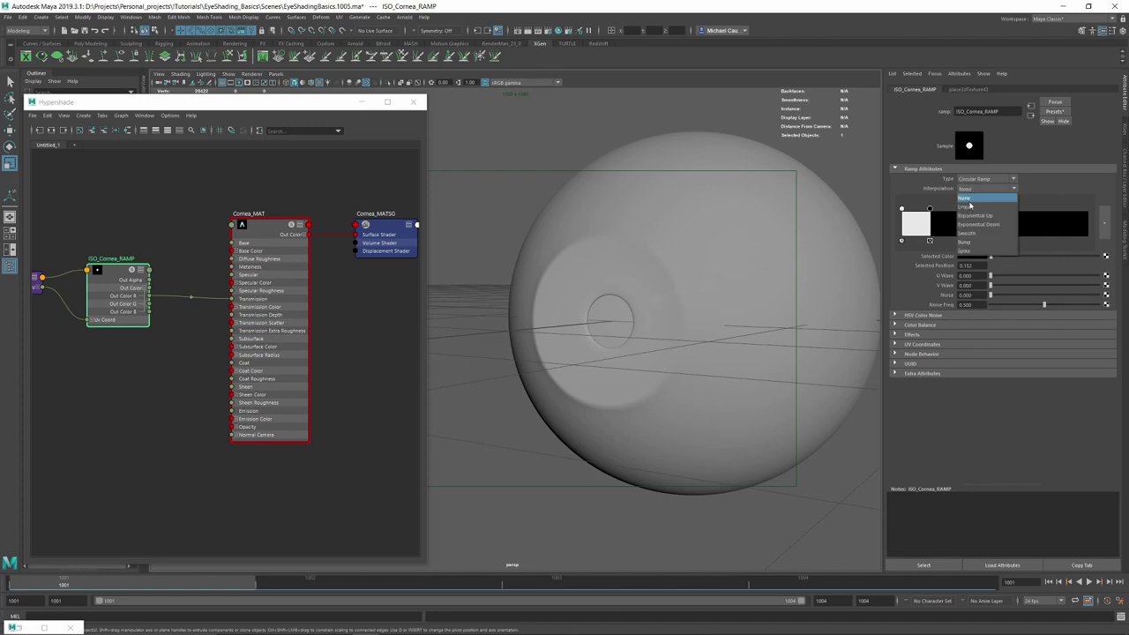
{"action": "left_click", "coordinate": [979, 206]}
{"action": "left_click", "coordinate": [670, 284]}
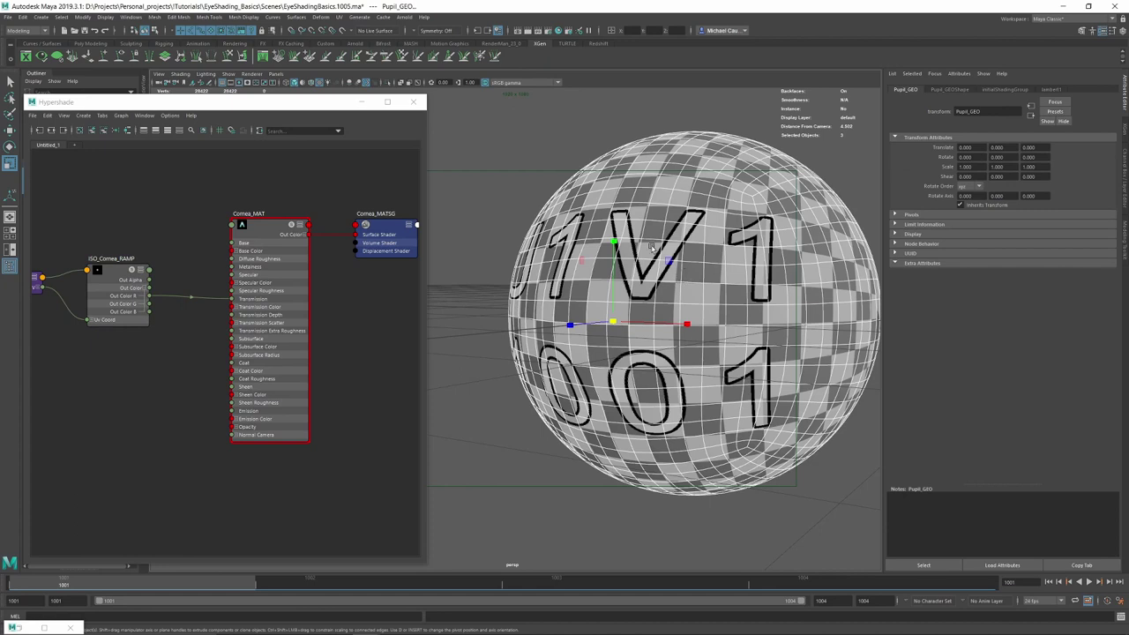
{"action": "left_click", "coordinate": [531, 177]}
{"action": "left_click_drag", "start_coordinate": [587, 241], "coordinate": [564, 250], "text": "alt"}
{"action": "middle_click_drag", "start_coordinate": [566, 251], "coordinate": [554, 244], "text": "alt"}
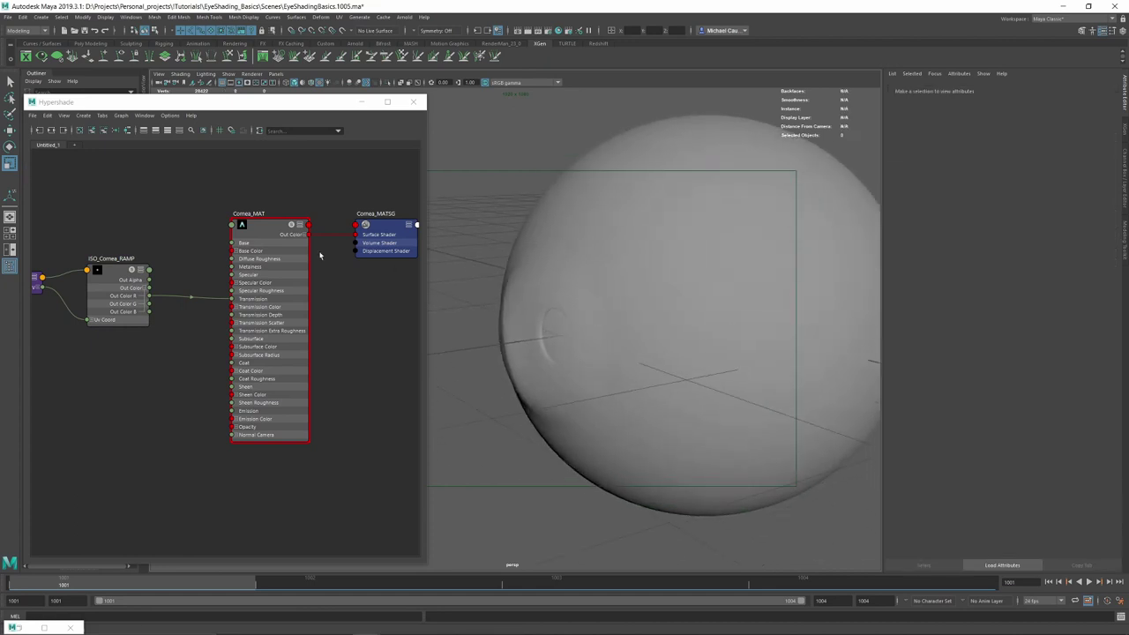
- Move ISO_Cornea_RAMP's white handle to about 0.125 to tighten the gradient around the cornea
{"action": "left_click", "coordinate": [120, 267]}
{"action": "left_click_drag", "start_coordinate": [650, 252], "coordinate": [697, 286], "text": "alt"}
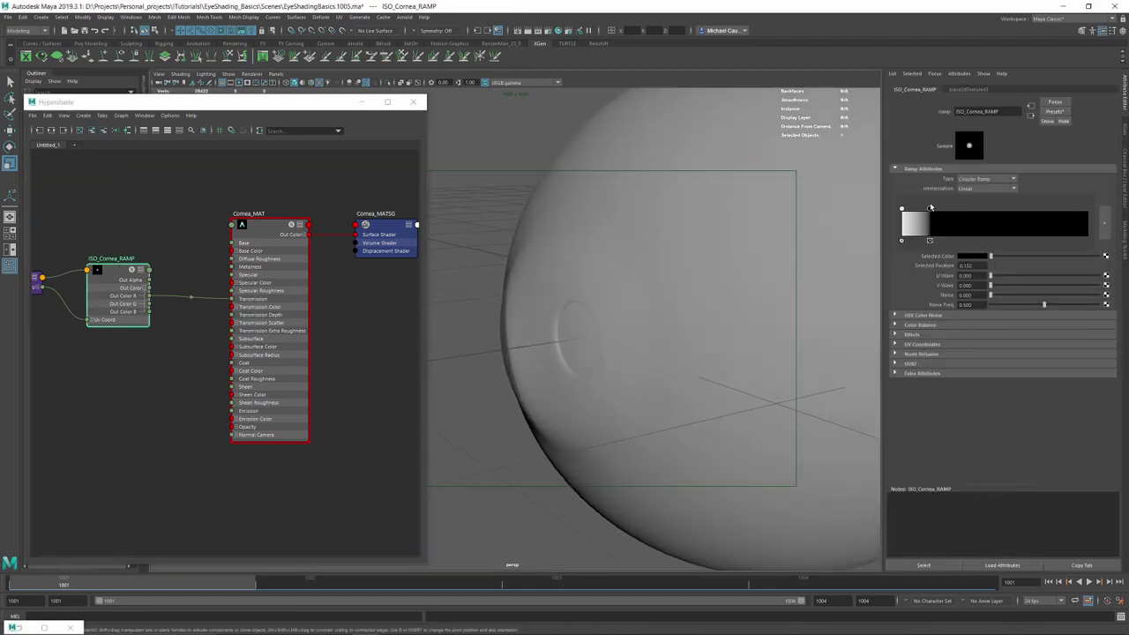
{"action": "left_click_drag", "start_coordinate": [901, 208], "coordinate": [924, 209]}
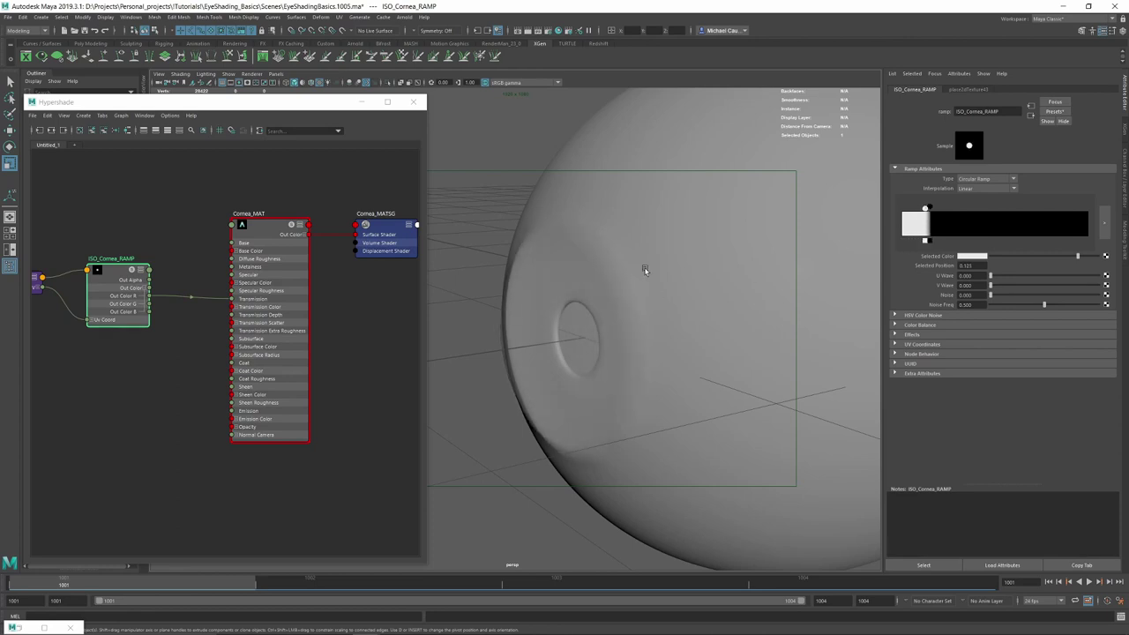
{"action": "mouse_move", "coordinate": [648, 270]}
{"action": "left_mouse_down", "text": "alt"}
{"action": "mouse_move", "coordinate": [635, 270]}
{"action": "mouse_move", "coordinate": [652, 287]}
{"action": "left_mouse_up", "text": "alt"}
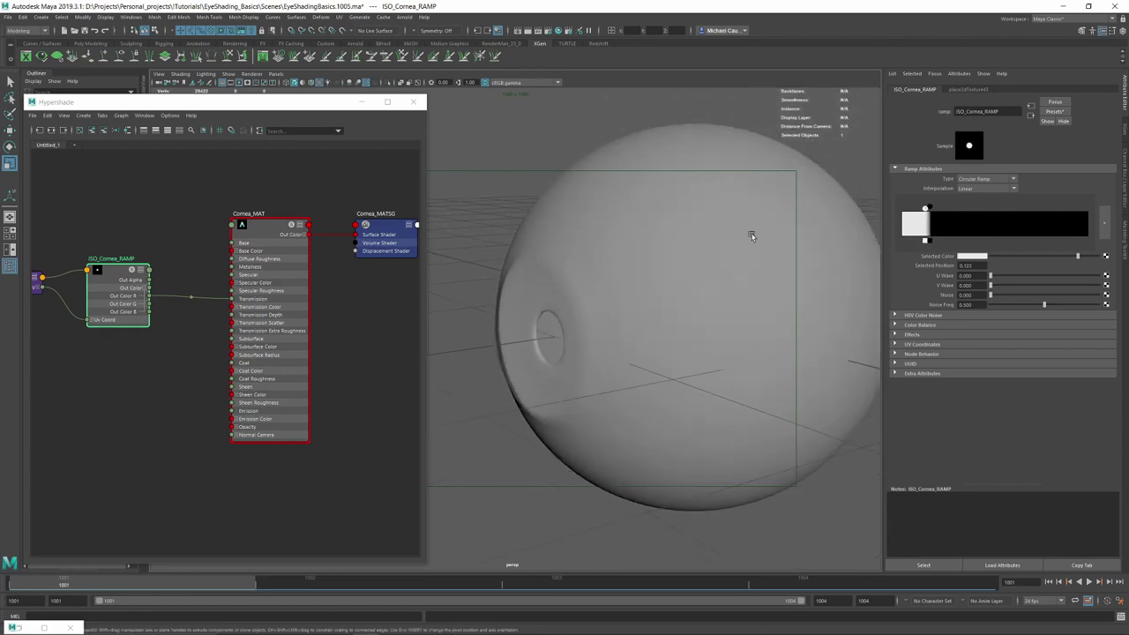
- Set Cornea_MAT's base colour to pure red so the transmission mask's edge stands out
{"action": "left_click", "coordinate": [258, 224]}
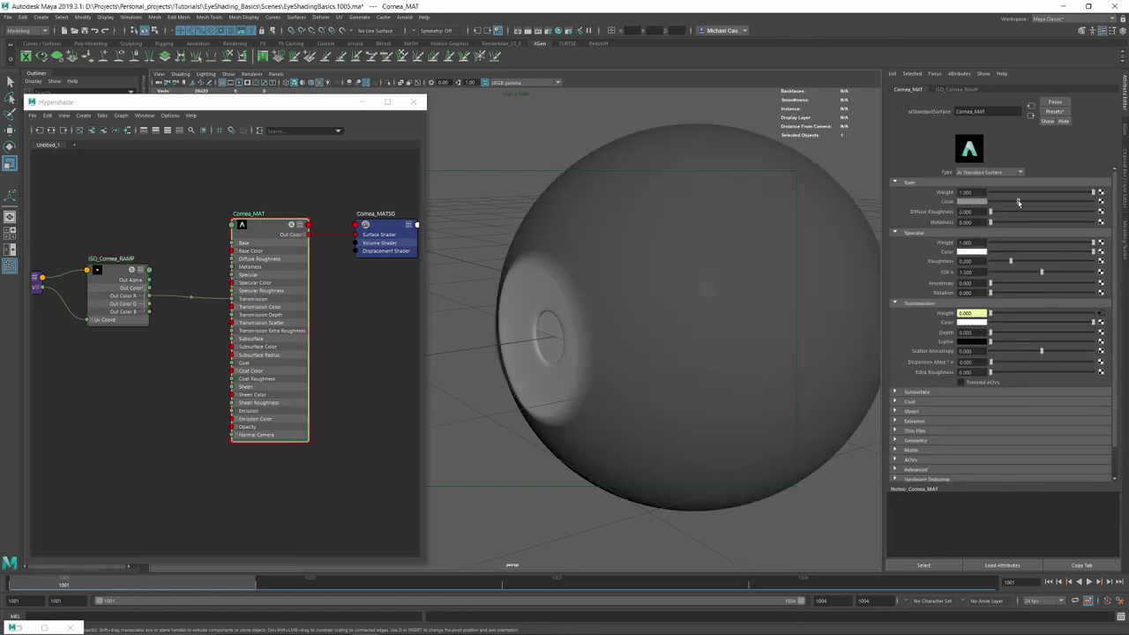
{"action": "middle_click_drag", "start_coordinate": [609, 240], "coordinate": [624, 231], "text": "alt"}
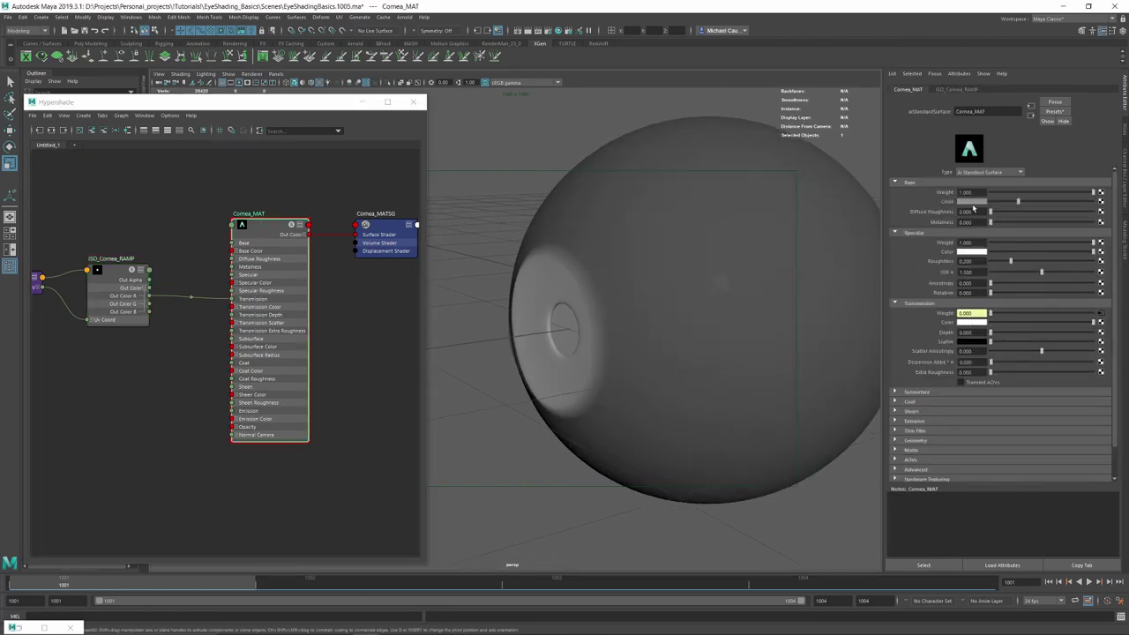
{"action": "left_click", "coordinate": [966, 202]}
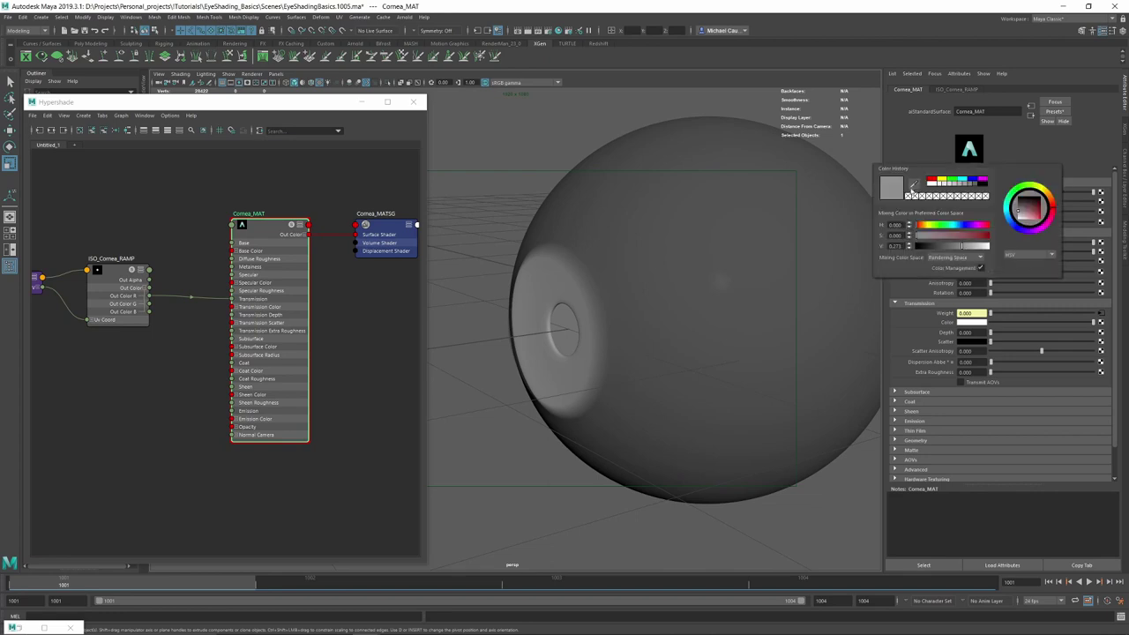
{"action": "left_click", "coordinate": [932, 180]}
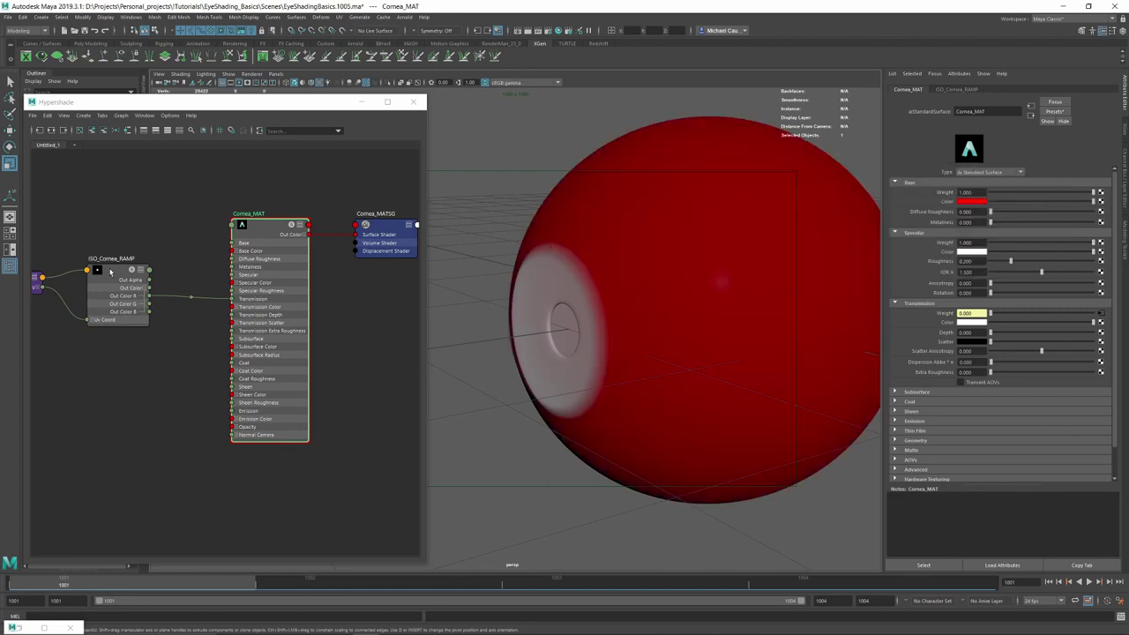
- Refine the cornea mask's edge by moving the ramp's white handle to about 0.132 and the black handle to about 0.154
{"action": "left_click", "coordinate": [111, 270]}
{"action": "scroll", "coordinate": [599, 235], "scroll_direction": "up", "scroll_amount": 2}
{"action": "mouse_move", "coordinate": [925, 210]}
{"action": "left_mouse_down"}
{"action": "mouse_move", "coordinate": [914, 209]}
{"action": "mouse_move", "coordinate": [926, 212]}
{"action": "left_mouse_up"}
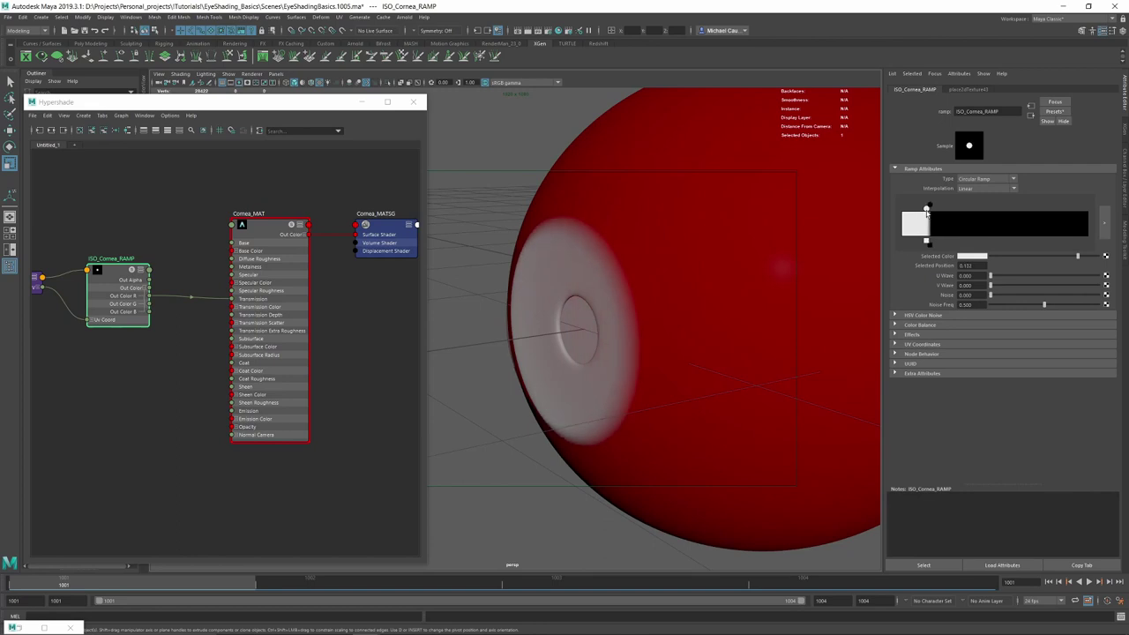
{"action": "left_click", "coordinate": [932, 208]}
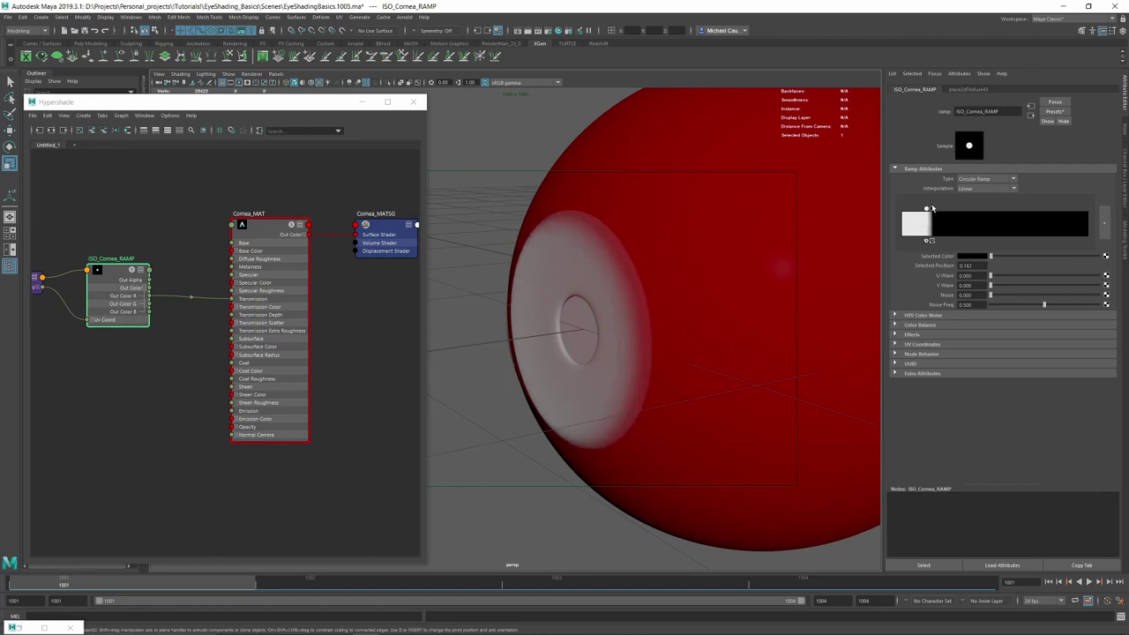
{"action": "left_click_drag", "start_coordinate": [489, 260], "coordinate": [557, 295], "text": "alt"}
{"action": "right_click_drag", "start_coordinate": [557, 295], "coordinate": [653, 312], "text": "alt"}
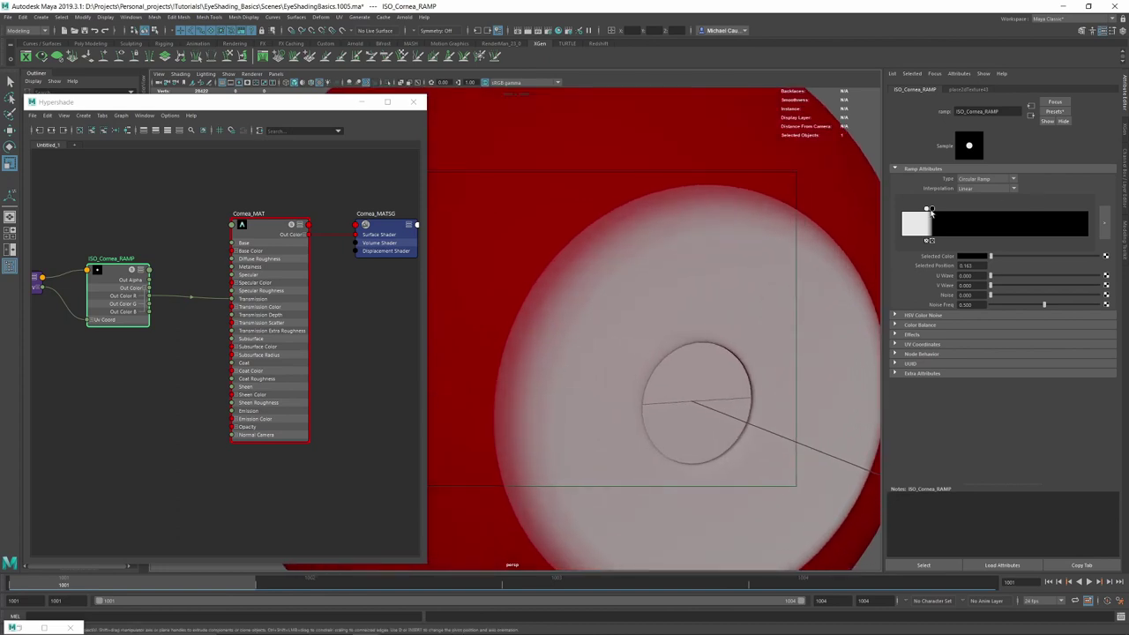
{"action": "left_click_drag", "start_coordinate": [931, 212], "coordinate": [929, 211]}
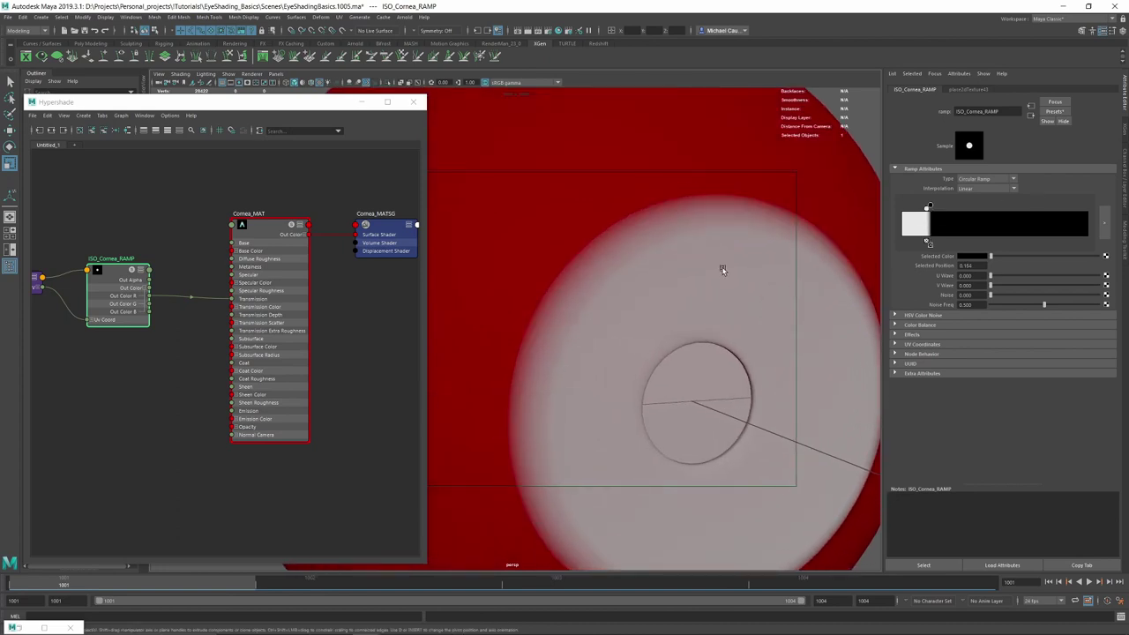
{"action": "right_click_drag", "start_coordinate": [724, 270], "coordinate": [579, 275], "text": "alt"}
{"action": "left_click_drag", "start_coordinate": [579, 275], "coordinate": [503, 299], "text": "alt"}
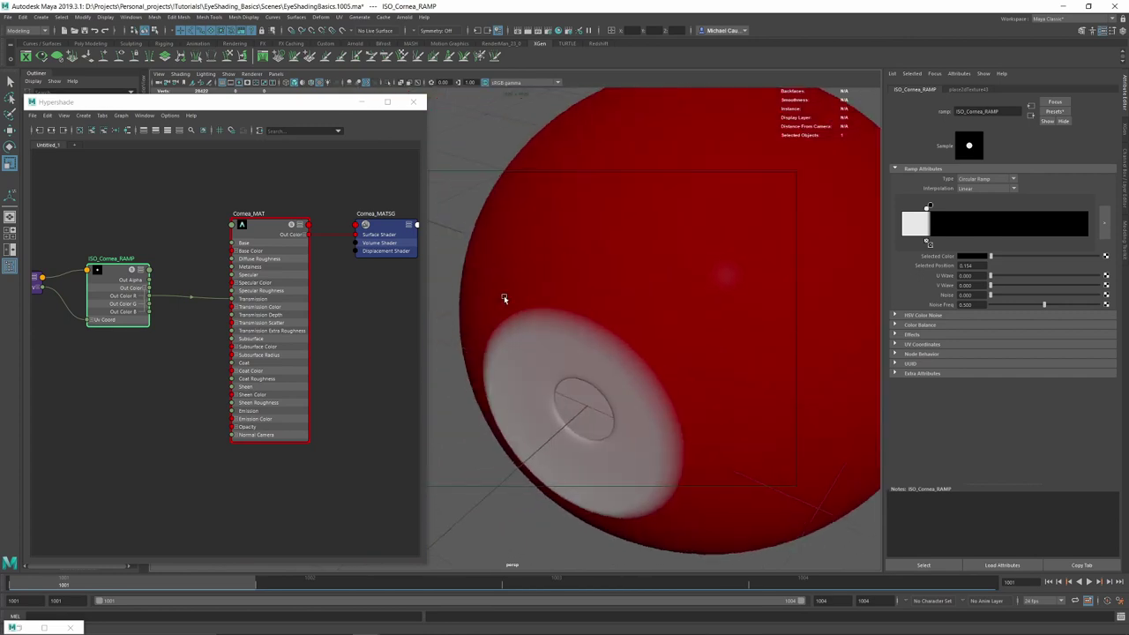
{"action": "right_click_drag", "start_coordinate": [503, 299], "coordinate": [459, 326], "text": "alt"}
{"action": "left_click_drag", "start_coordinate": [582, 342], "coordinate": [565, 330], "text": "alt"}
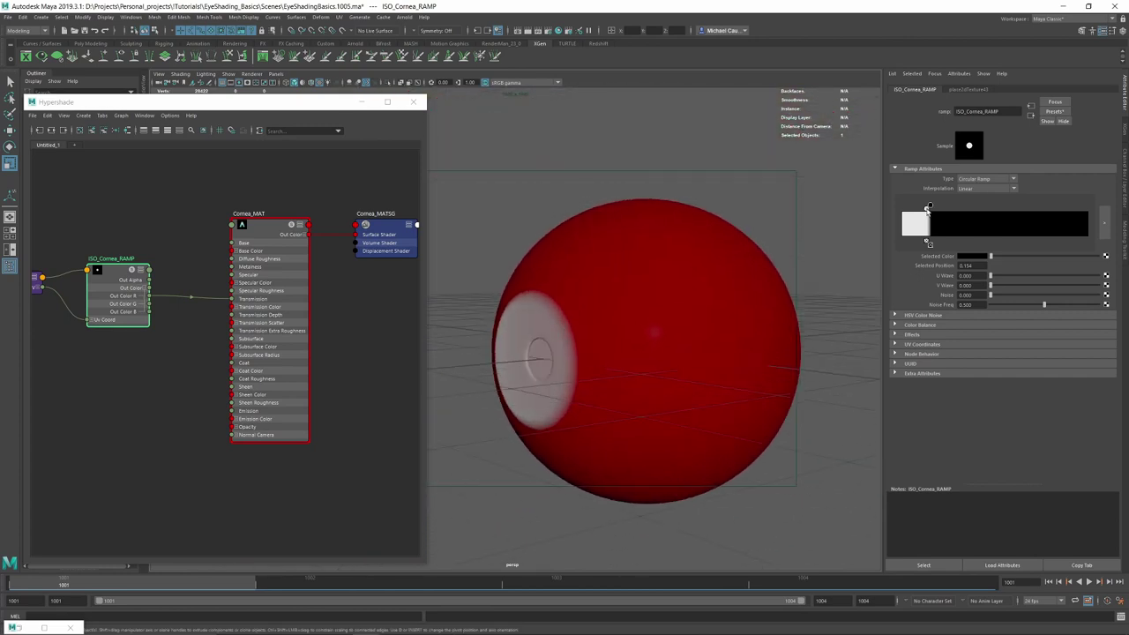
- Fine-tune the ramp's white handle near the black one and check the mask's edge softness around the cornea
{"action": "left_click_drag", "start_coordinate": [927, 209], "coordinate": [923, 212]}
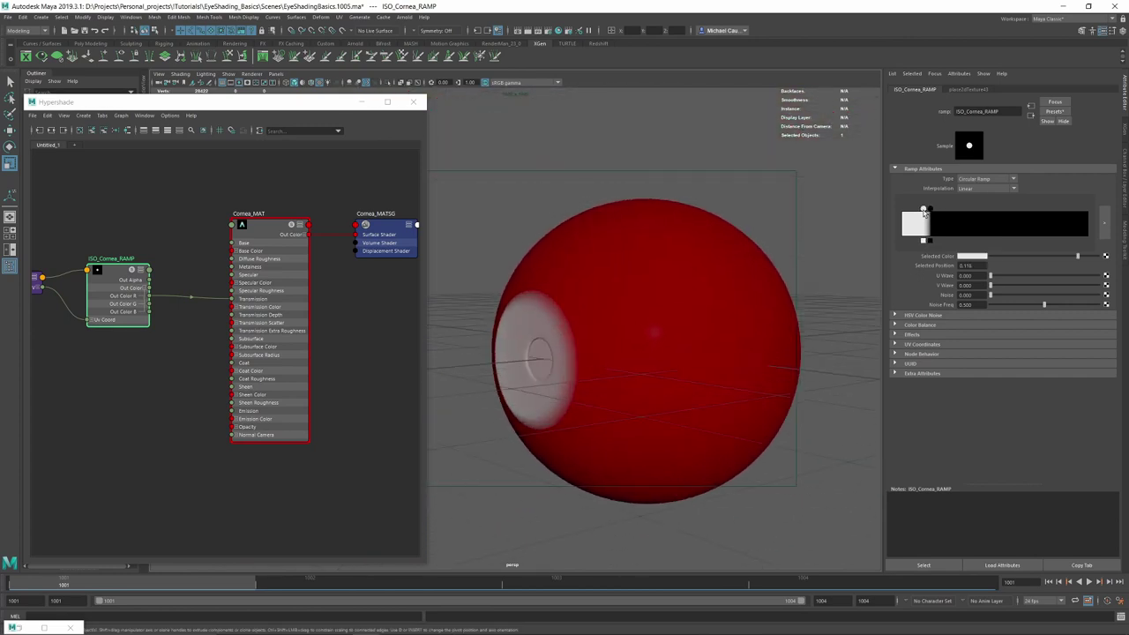
{"action": "left_click_drag", "start_coordinate": [600, 283], "coordinate": [531, 277], "text": "alt"}
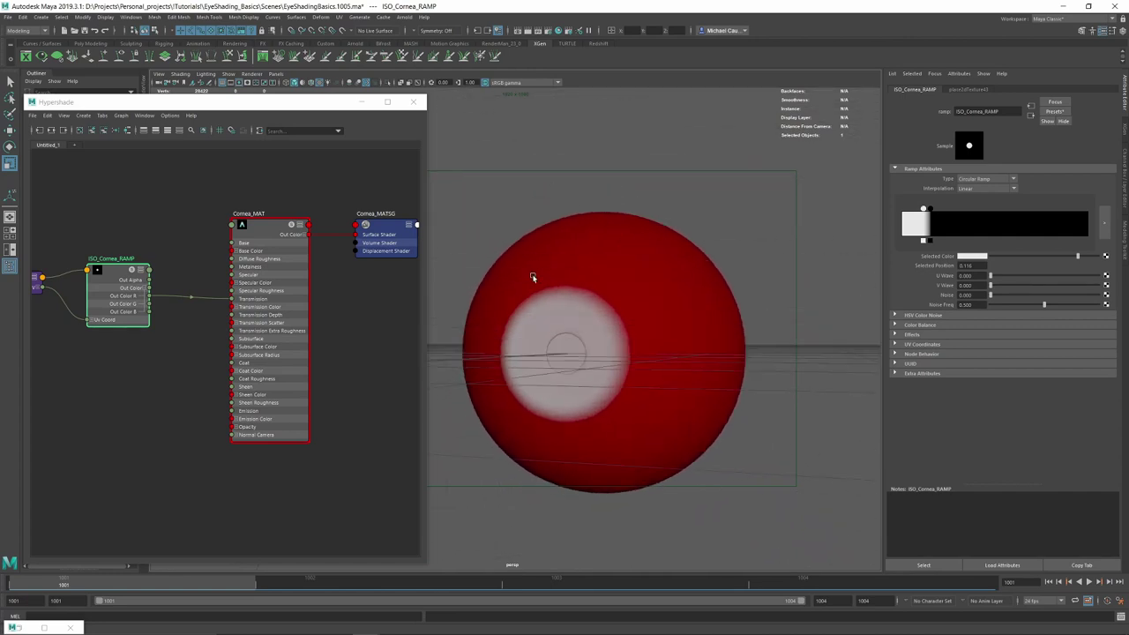
{"action": "right_click_drag", "start_coordinate": [660, 270], "coordinate": [757, 263], "text": "alt"}
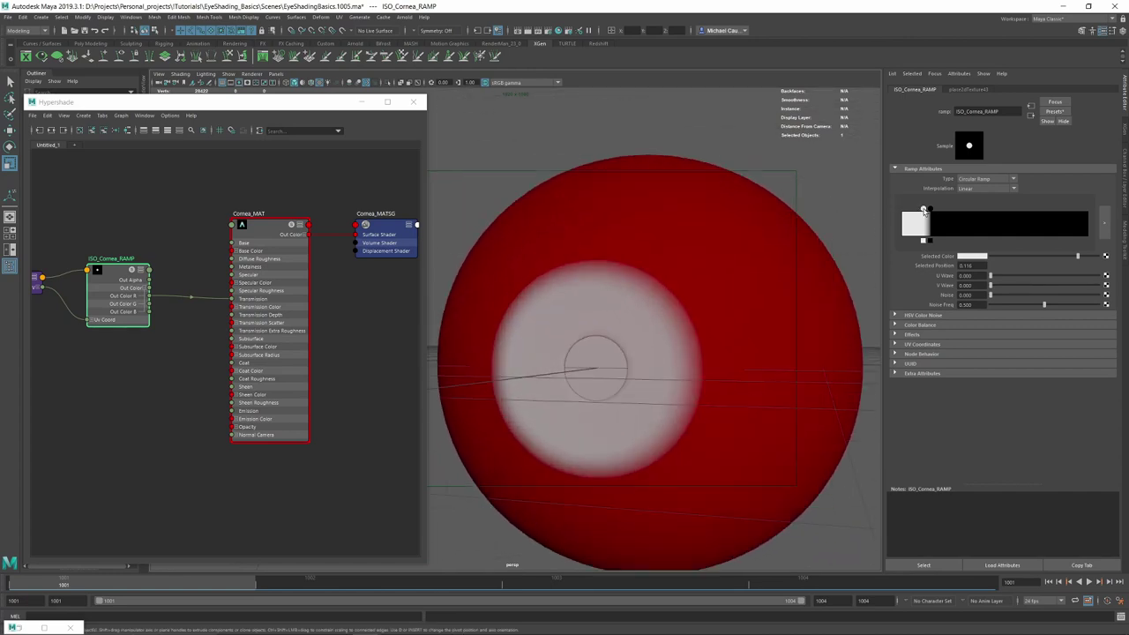
{"action": "left_click_drag", "start_coordinate": [924, 210], "coordinate": [927, 212]}
{"action": "right_click_drag", "start_coordinate": [672, 289], "coordinate": [481, 289], "text": "alt"}
{"action": "left_click", "coordinate": [584, 314]}
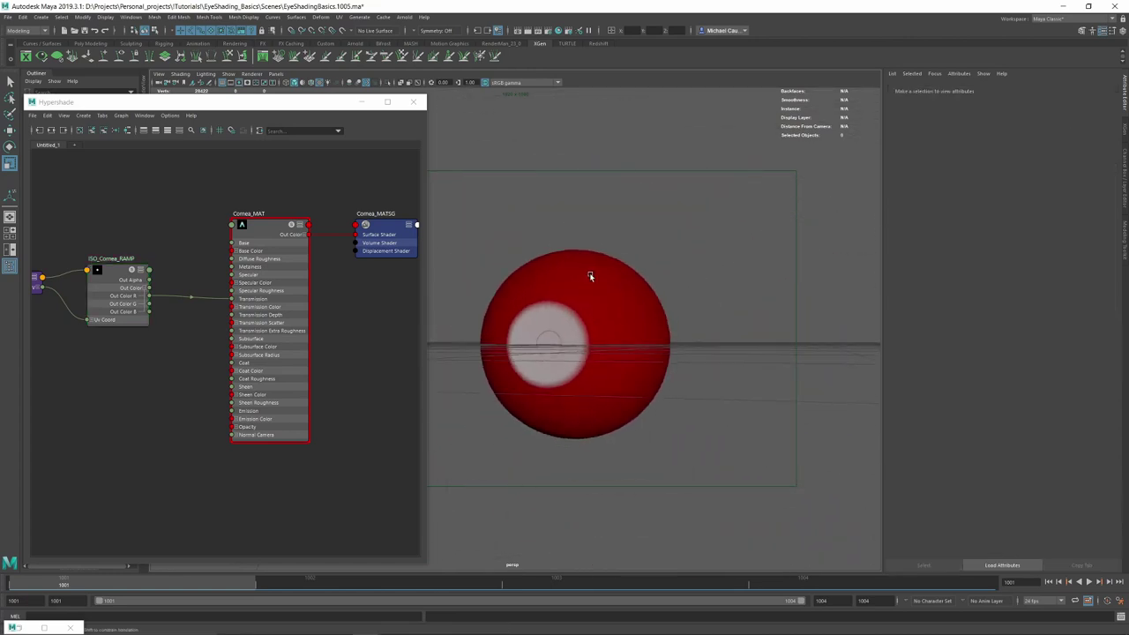
{"action": "left_click_drag", "start_coordinate": [591, 277], "coordinate": [536, 296], "text": "alt"}
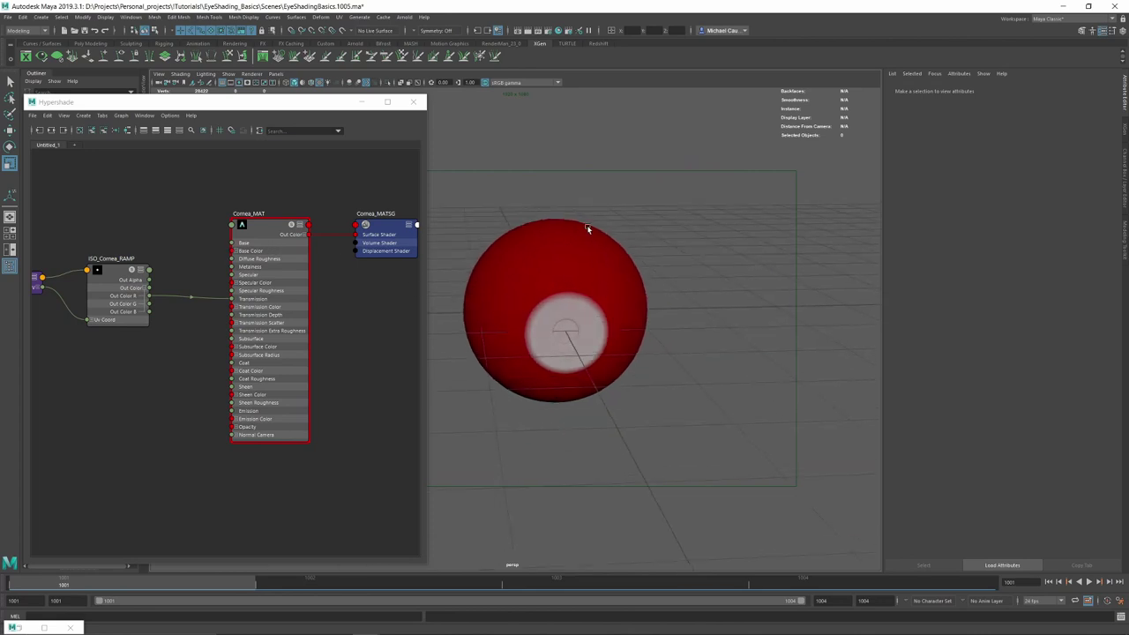
- Fully desaturate Cornea_MAT's red base colour on the cornea geometry
{"action": "left_click", "coordinate": [569, 256]}
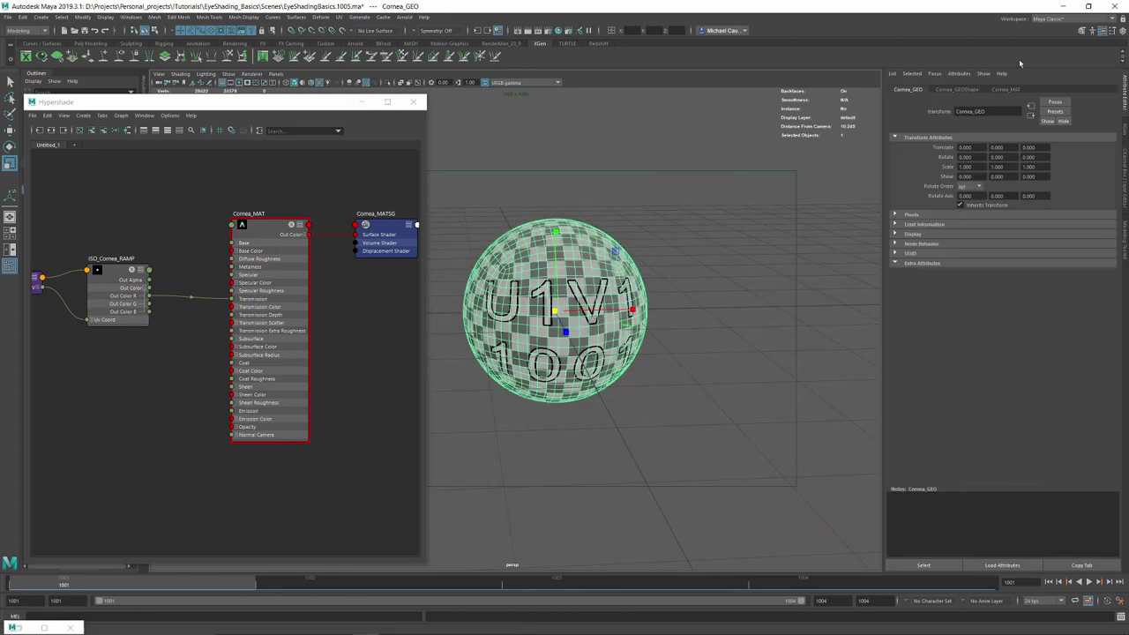
{"action": "left_click", "coordinate": [1006, 89]}
{"action": "left_click", "coordinate": [969, 203]}
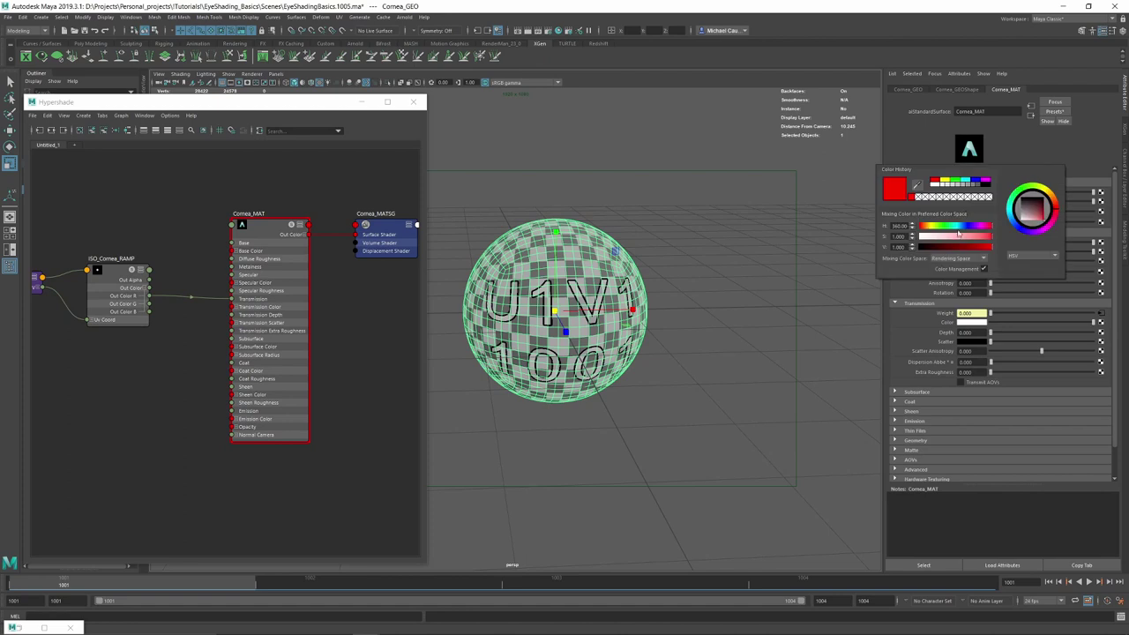
{"action": "left_click_drag", "start_coordinate": [958, 237], "coordinate": [849, 243]}
{"action": "left_click", "coordinate": [706, 202]}
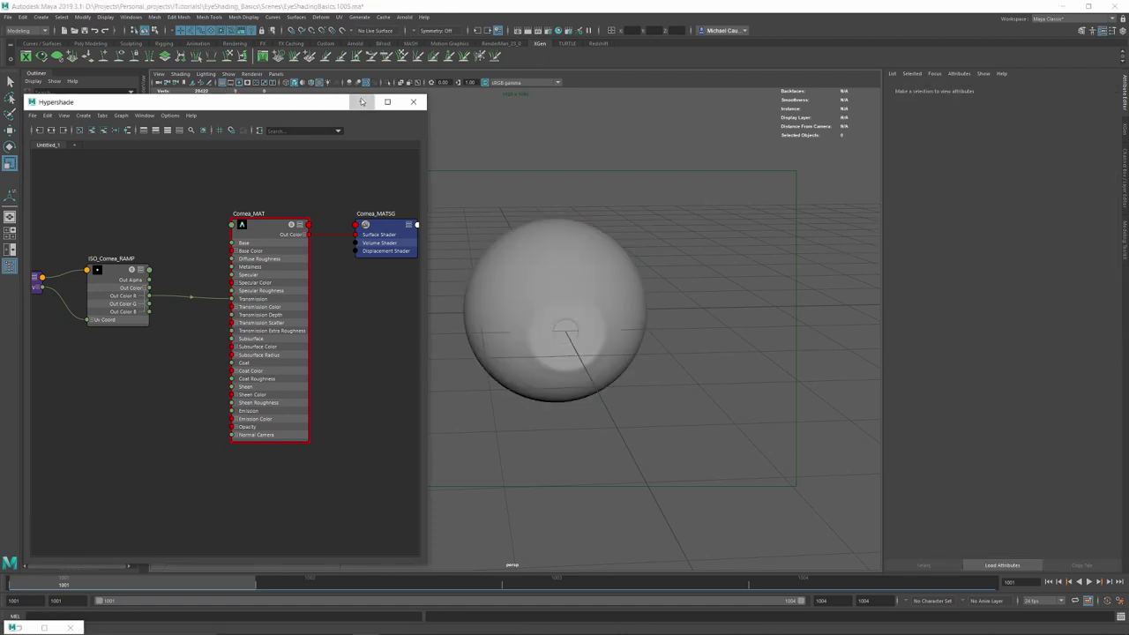
- Minimise the Hypershade and unhide aiSkyDomeLight1 to restore the scene's environment lighting
{"action": "left_click", "coordinate": [413, 101]}
{"action": "mouse_move", "coordinate": [657, 216]}
{"action": "left_mouse_down", "text": "alt"}
{"action": "mouse_move", "coordinate": [612, 199]}
{"action": "mouse_move", "coordinate": [621, 221]}
{"action": "left_mouse_up", "text": "alt"}
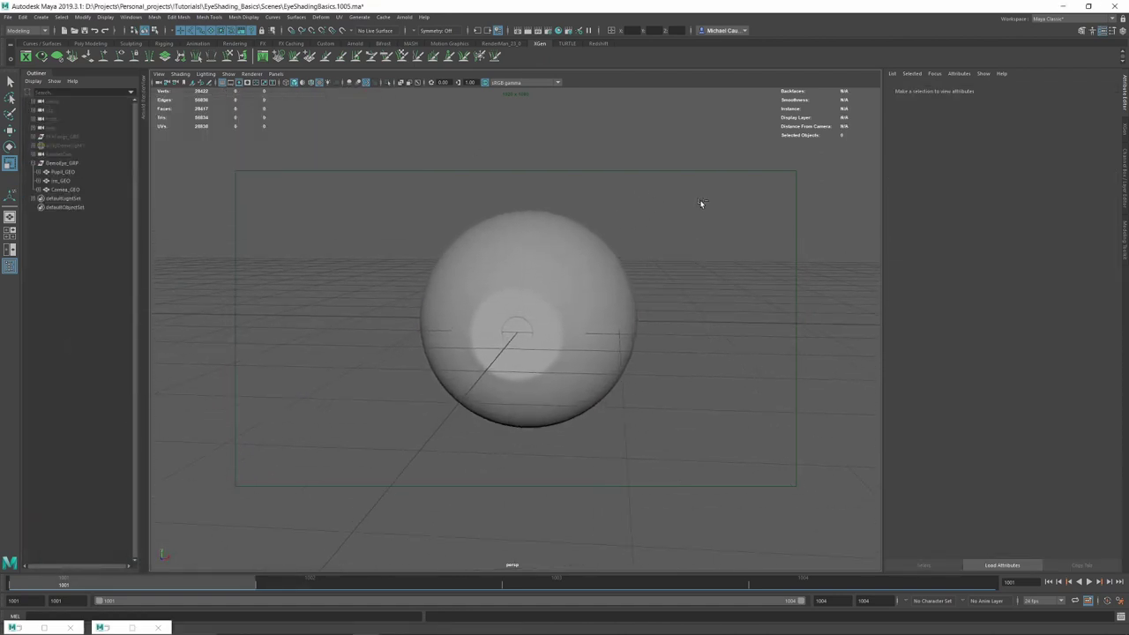
{"action": "left_click", "coordinate": [64, 145]}
{"action": "key", "text": "h"}
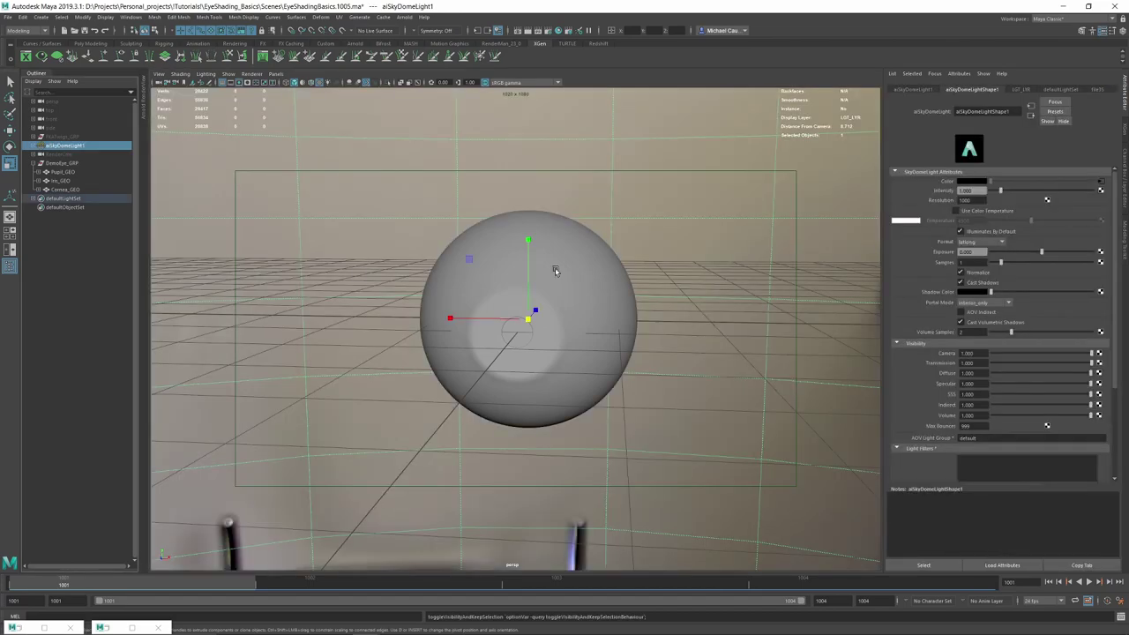
{"action": "left_click_drag", "start_coordinate": [618, 187], "coordinate": [594, 231], "text": "alt"}
{"action": "left_click", "coordinate": [622, 174]}
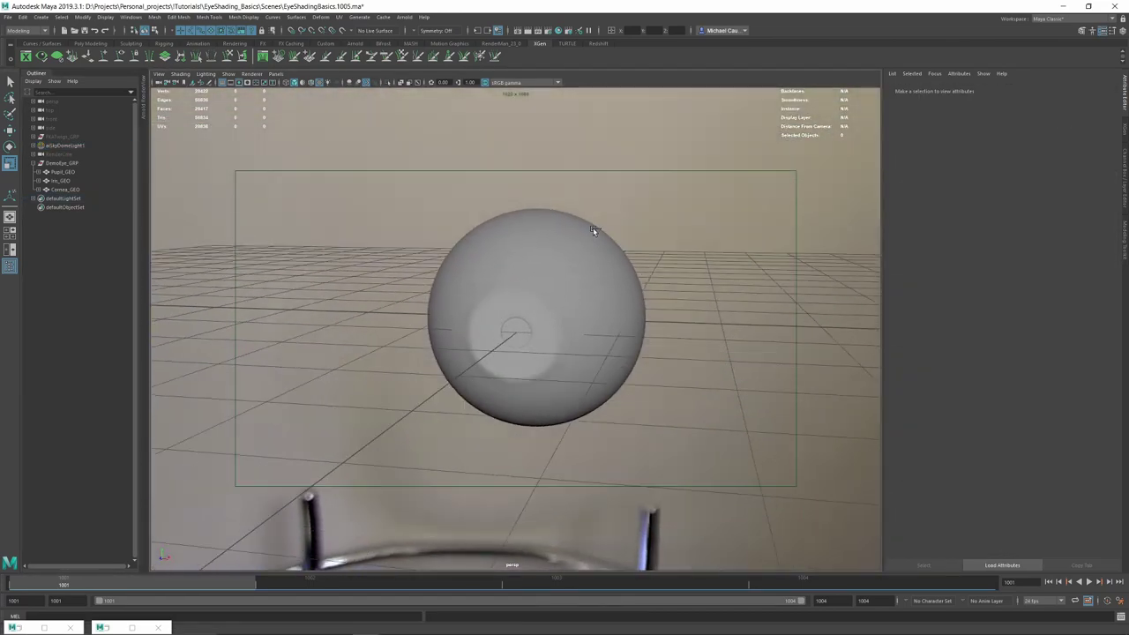
- Save the scene and bring up the Arnold RenderView beside the viewport
{"action": "key", "text": "ctrl+s"}
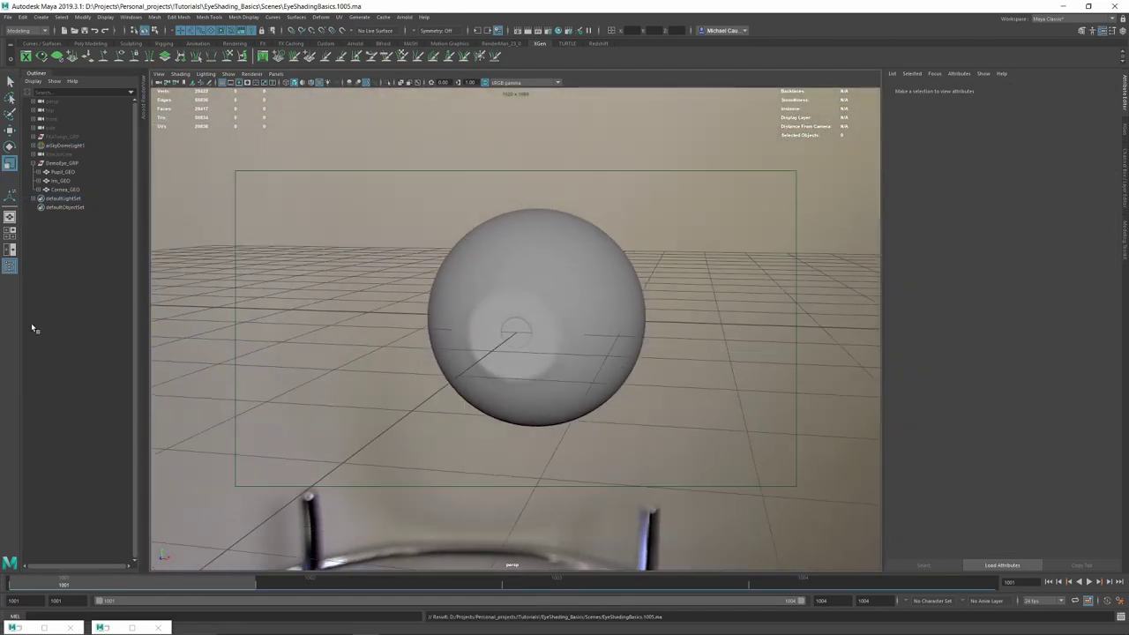
{"action": "left_click", "coordinate": [143, 93]}
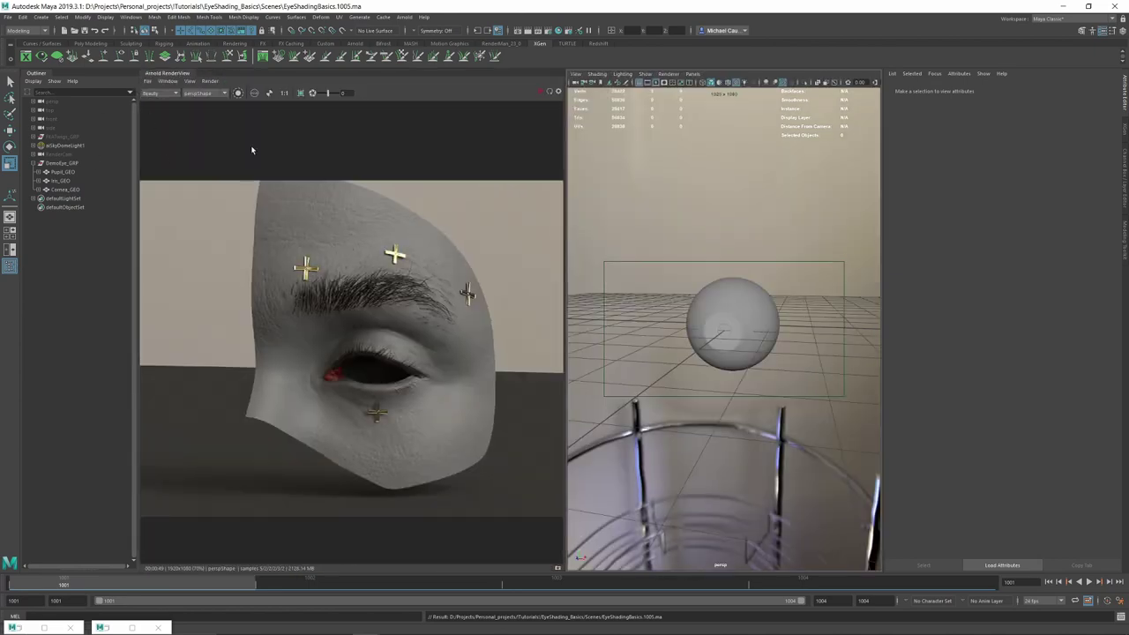
- Start the live Arnold render and set the light colour of Cornea_MAT's transmission weight ramp, ISO_Cornea_RAMP, to pure white
{"action": "left_click", "coordinate": [548, 92]}
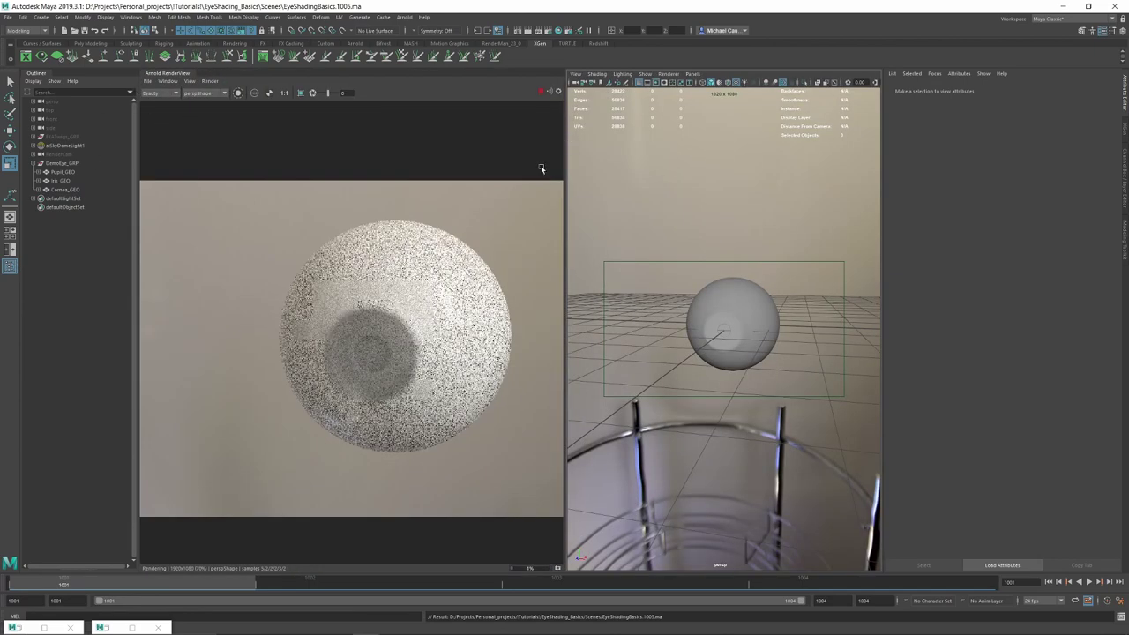
{"action": "left_click_drag", "start_coordinate": [633, 244], "coordinate": [705, 306], "text": "alt"}
{"action": "left_click", "coordinate": [706, 306]}
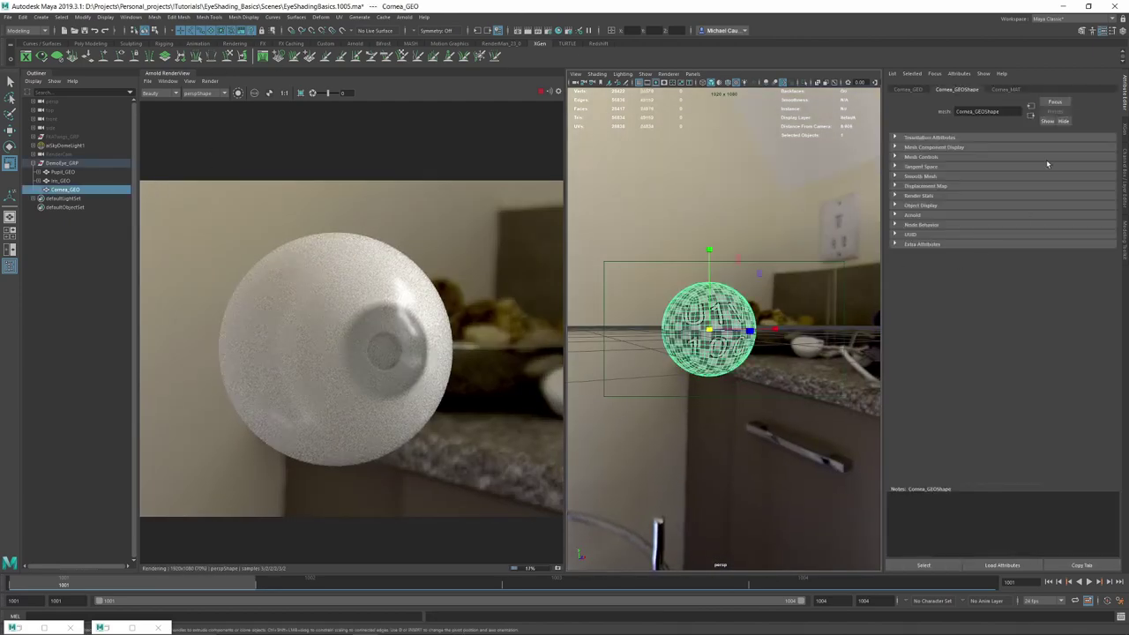
{"action": "left_click", "coordinate": [1001, 89]}
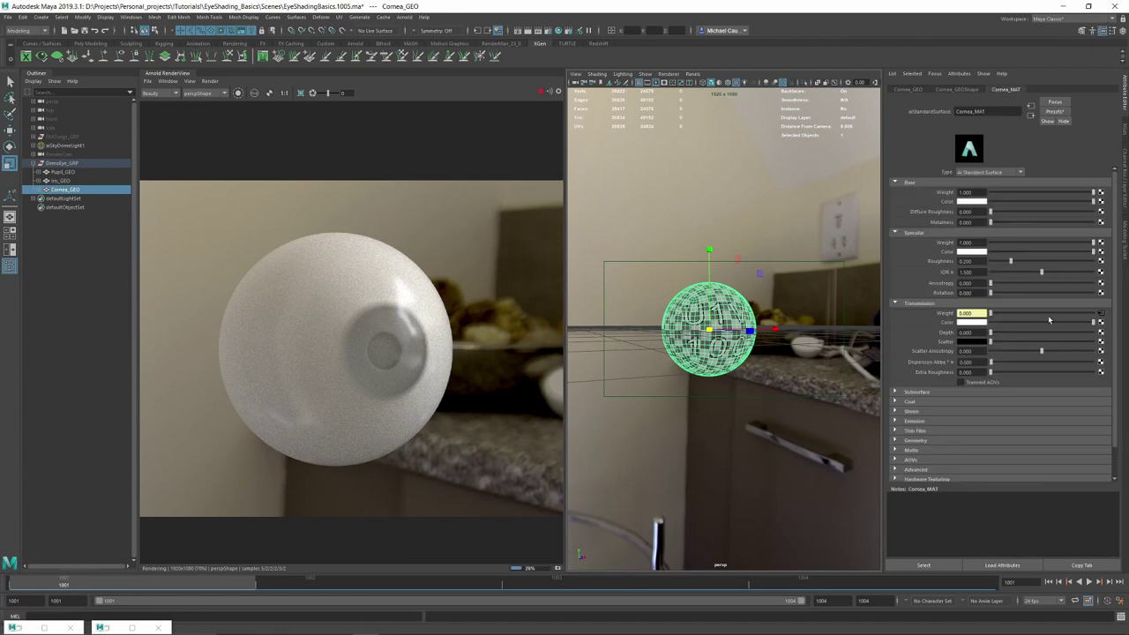
{"action": "left_click", "coordinate": [1100, 313]}
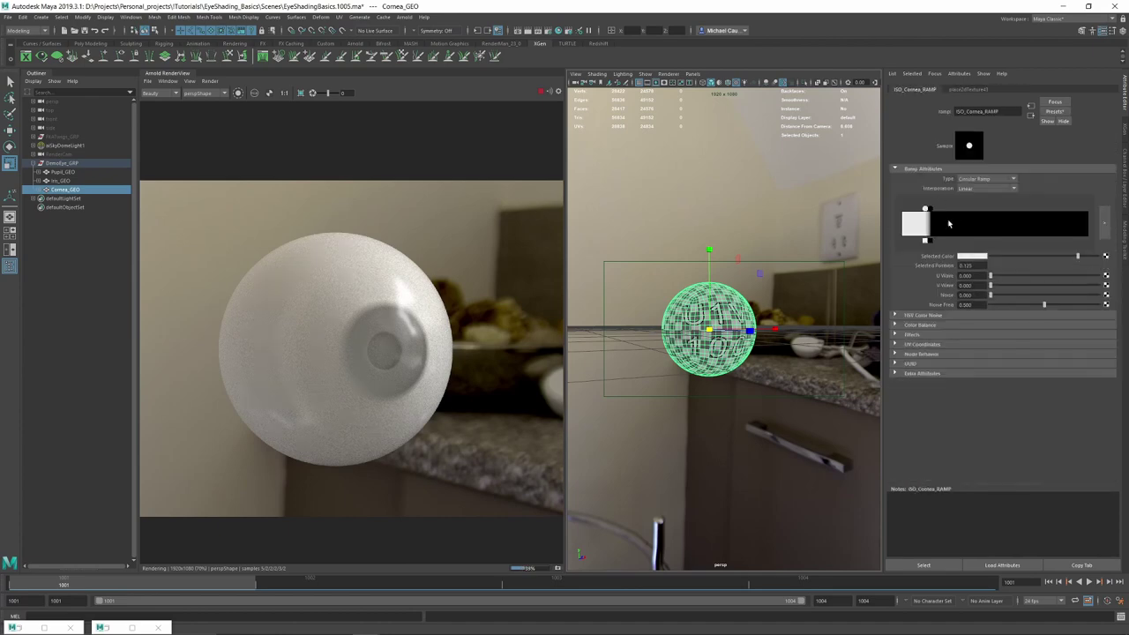
{"action": "left_click", "coordinate": [977, 257]}
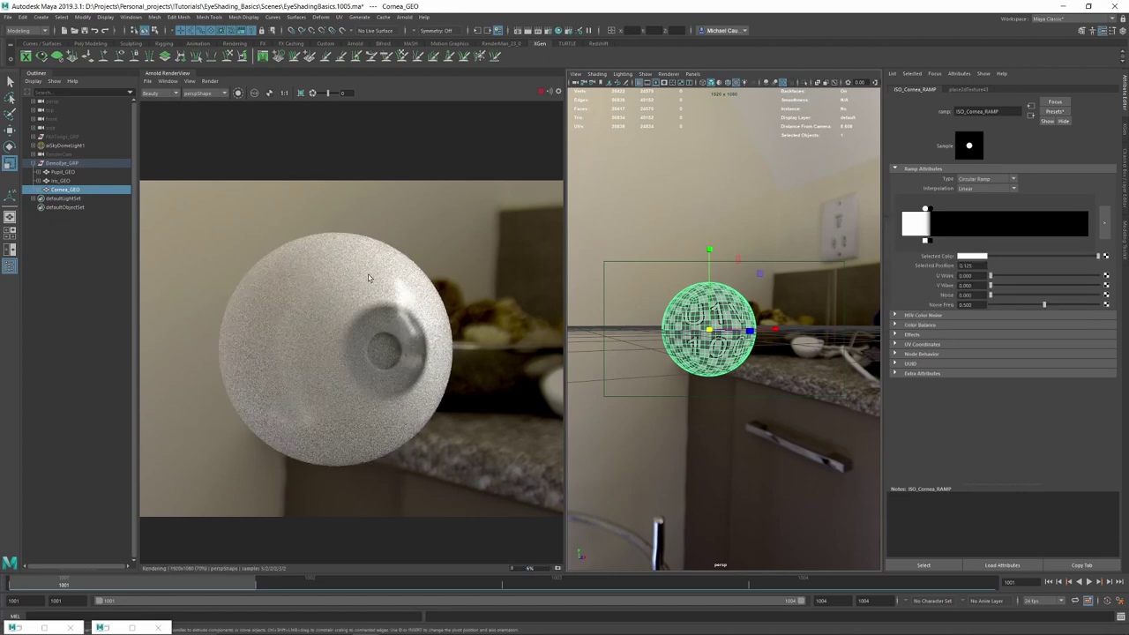
- Examine the rendered cornea and iris area up close and display the viewport geometry in wireframe with nothing selected
{"action": "left_click_drag", "start_coordinate": [683, 223], "coordinate": [607, 267], "text": "alt"}
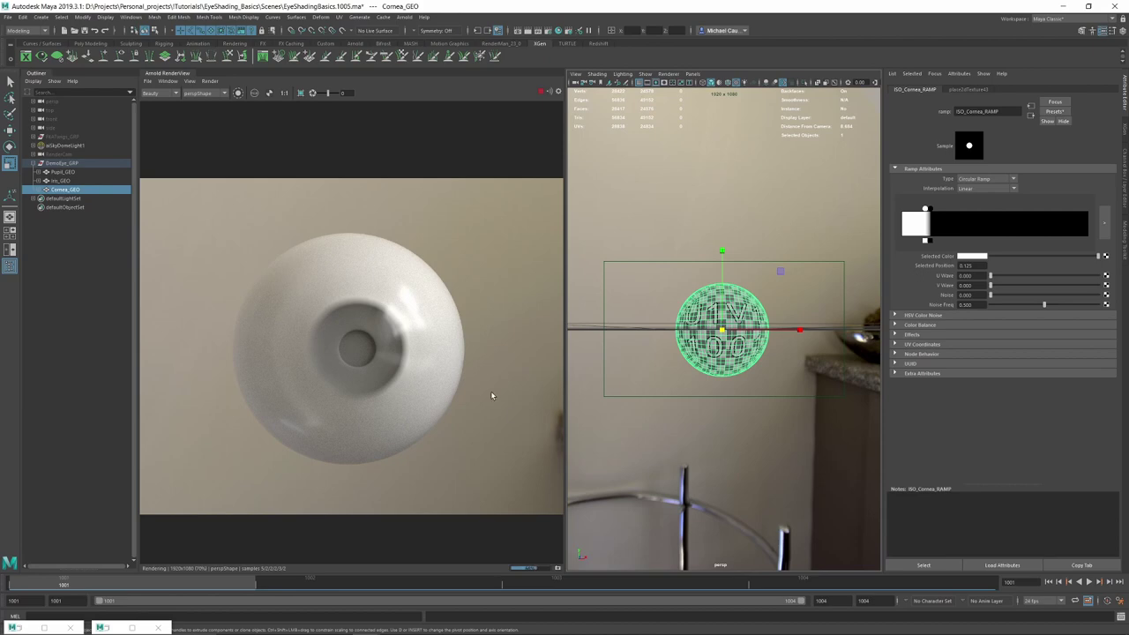
{"action": "left_click_drag", "start_coordinate": [781, 209], "coordinate": [723, 342], "text": "alt"}
{"action": "scroll", "coordinate": [714, 321], "scroll_direction": "up", "scroll_amount": 4}
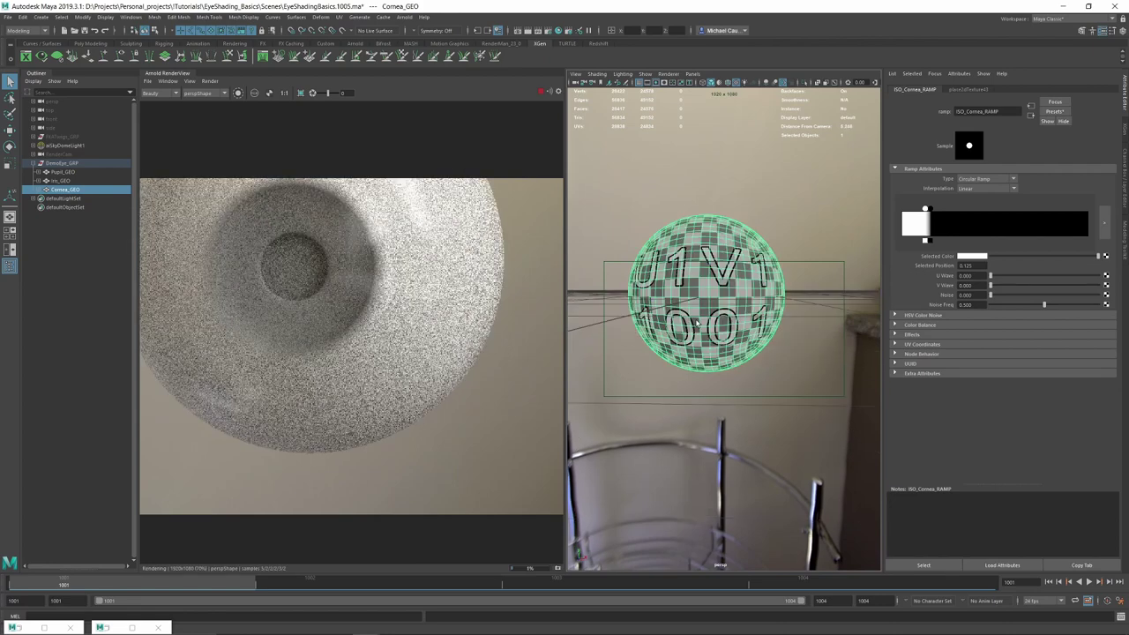
{"action": "key", "text": "4"}
{"action": "left_click", "coordinate": [707, 299]}
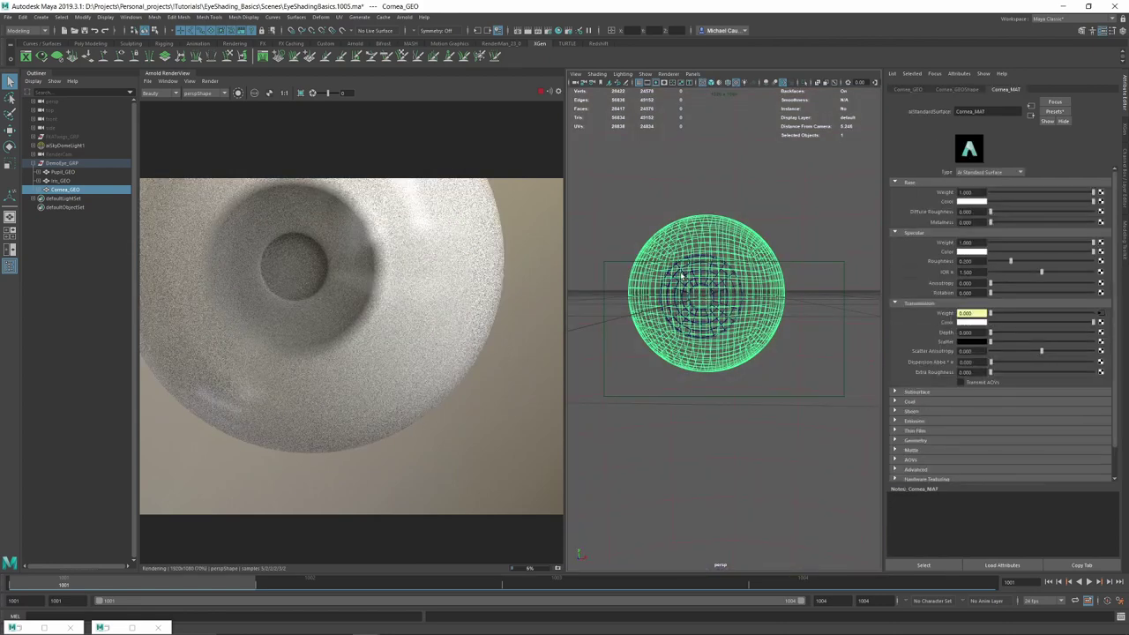
{"action": "left_click", "coordinate": [678, 268]}
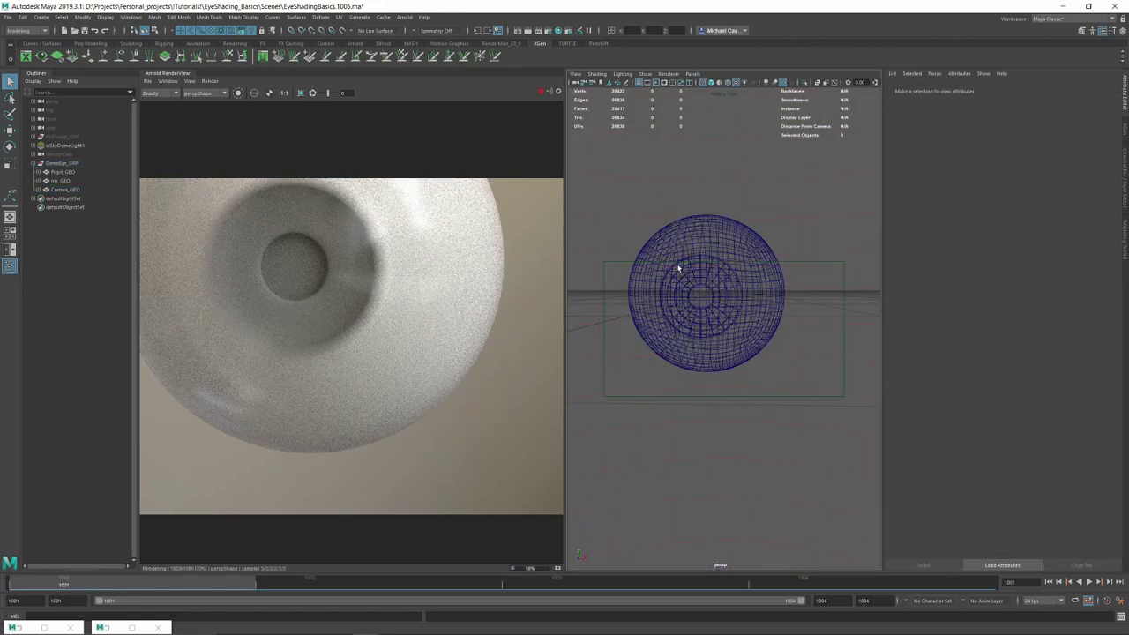
- Stop the live render and assign a new aiFlat shader to Pupil_GEO with its colour set to black
{"action": "left_click", "coordinate": [60, 173]}
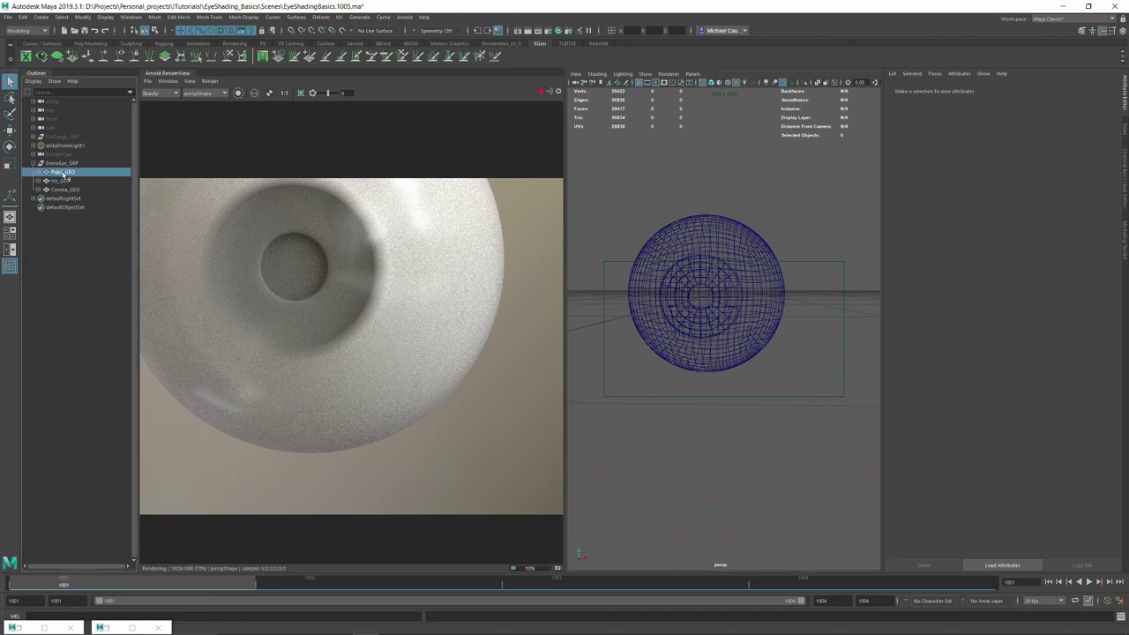
{"action": "left_click", "coordinate": [541, 93]}
{"action": "right_click_drag", "start_coordinate": [804, 393], "coordinate": [817, 608]}
{"action": "left_click", "coordinate": [404, 287]}
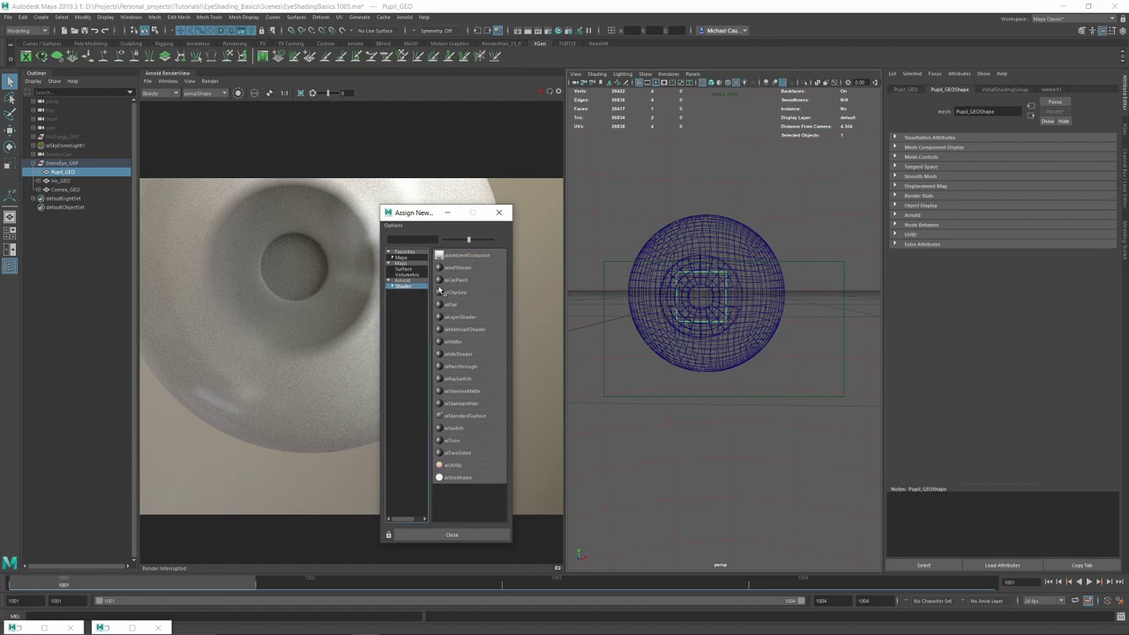
{"action": "left_click", "coordinate": [451, 305]}
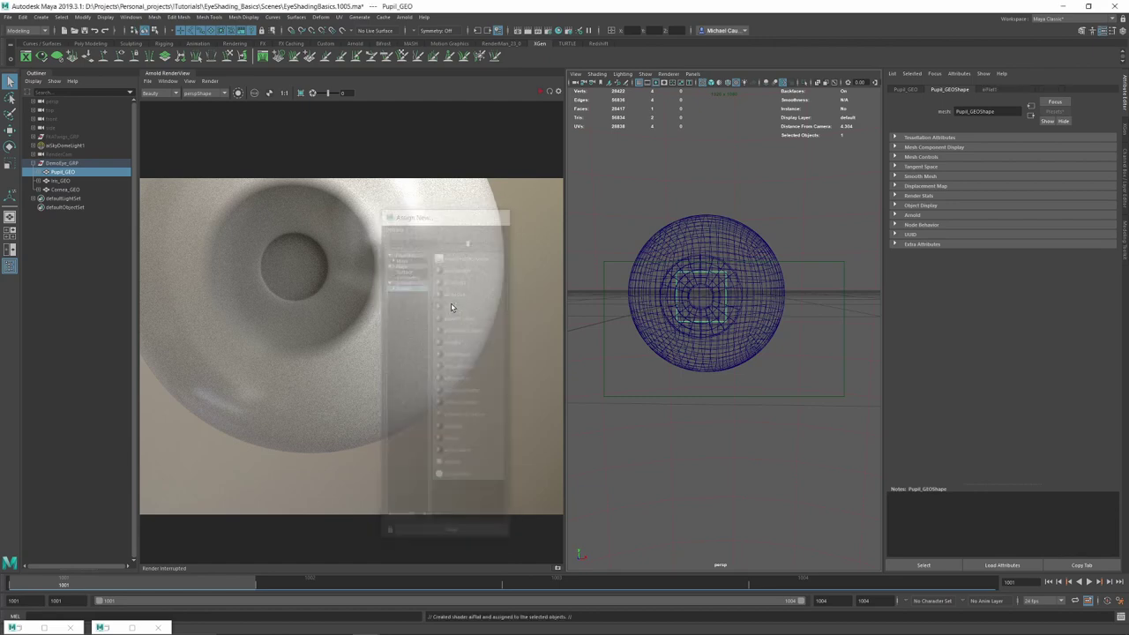
{"action": "left_click_drag", "start_coordinate": [1003, 193], "coordinate": [948, 199]}
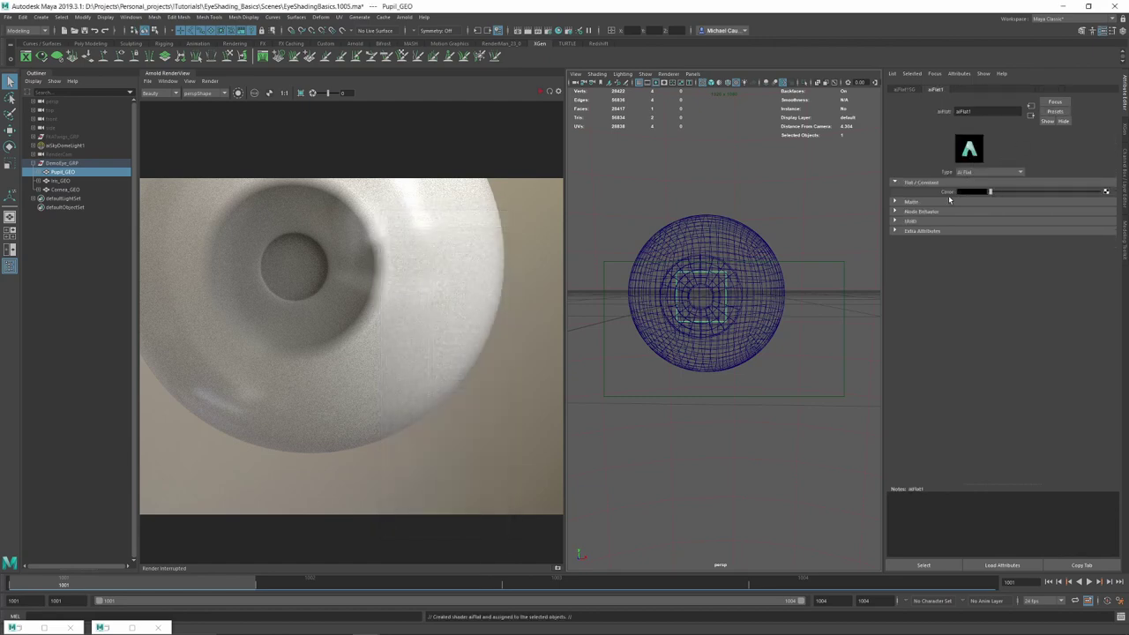
- Rename the pupil's flat material as Pupil_MAT
{"action": "left_click_drag", "start_coordinate": [988, 110], "coordinate": [924, 114]}
{"action": "type", "text": "p"}
{"action": "type", "text": "upil_Mtl"}
{"action": "key", "text": "Return"}
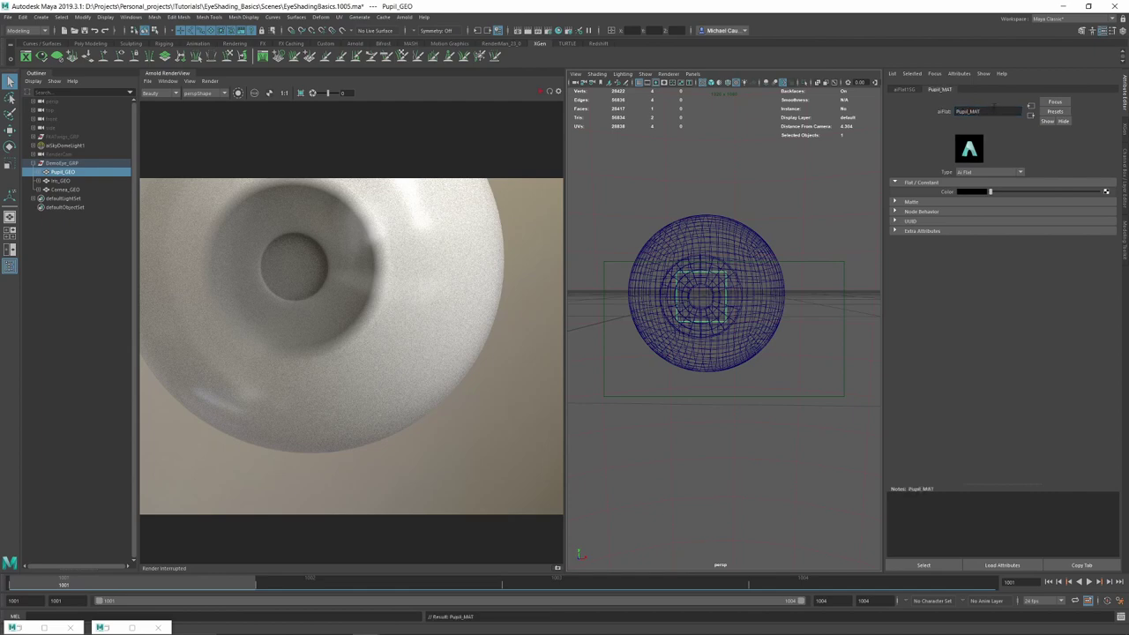
- Reuse the pupil material's name to rename its shading group as Pupil_MATSG
{"action": "left_click_drag", "start_coordinate": [986, 112], "coordinate": [922, 117]}
{"action": "key", "text": "ctrl+c"}
{"action": "left_click", "coordinate": [907, 89]}
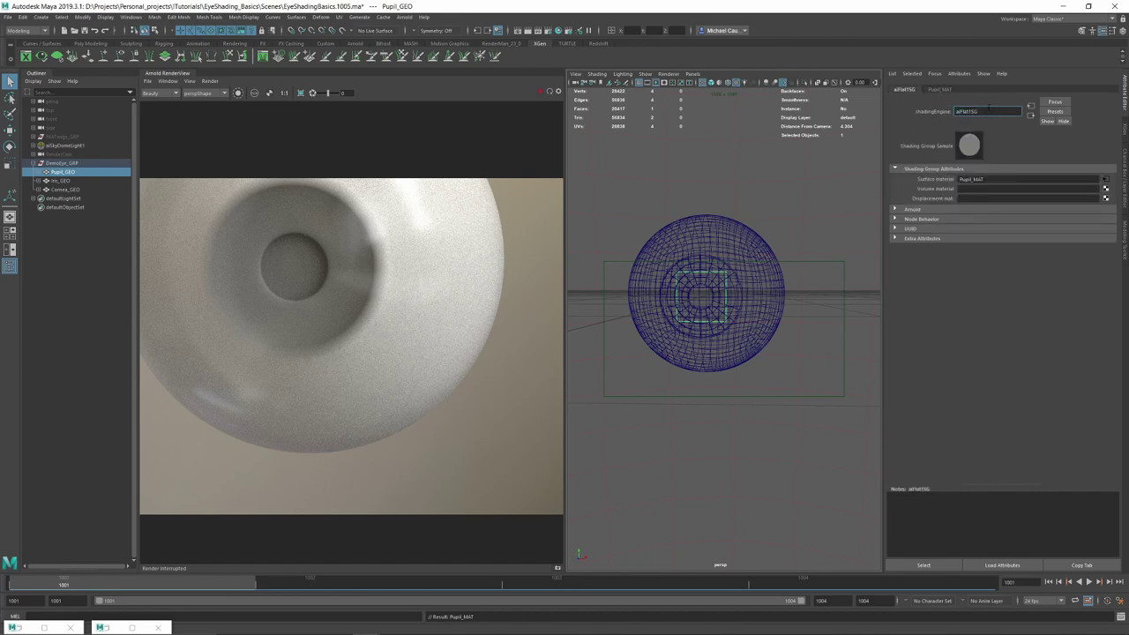
{"action": "key", "text": "ctrl+v"}
{"action": "key", "text": "Return"}
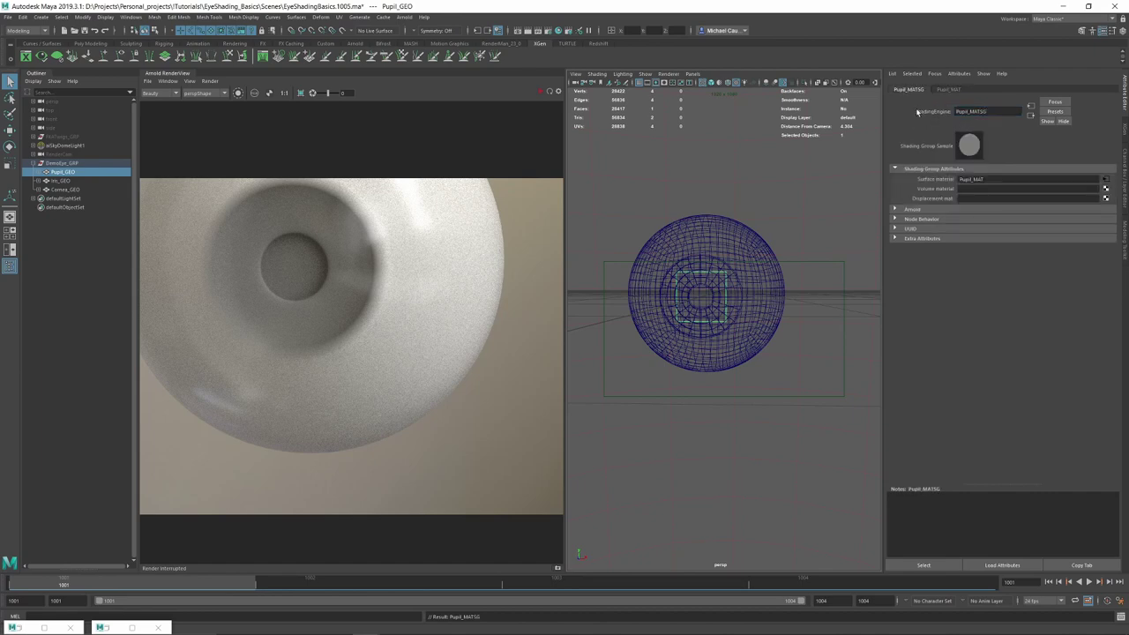
- Start the live Arnold render and reframe the eye to view its pupil and cornea
{"action": "left_click", "coordinate": [542, 91]}
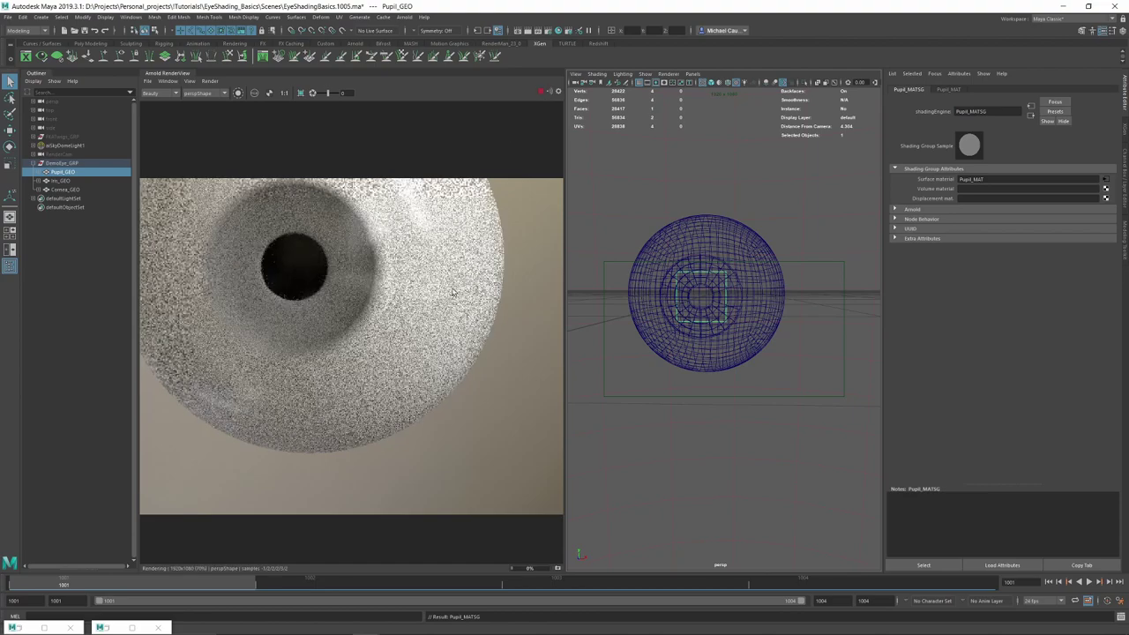
{"action": "scroll", "coordinate": [695, 255], "scroll_direction": "down", "scroll_amount": 4}
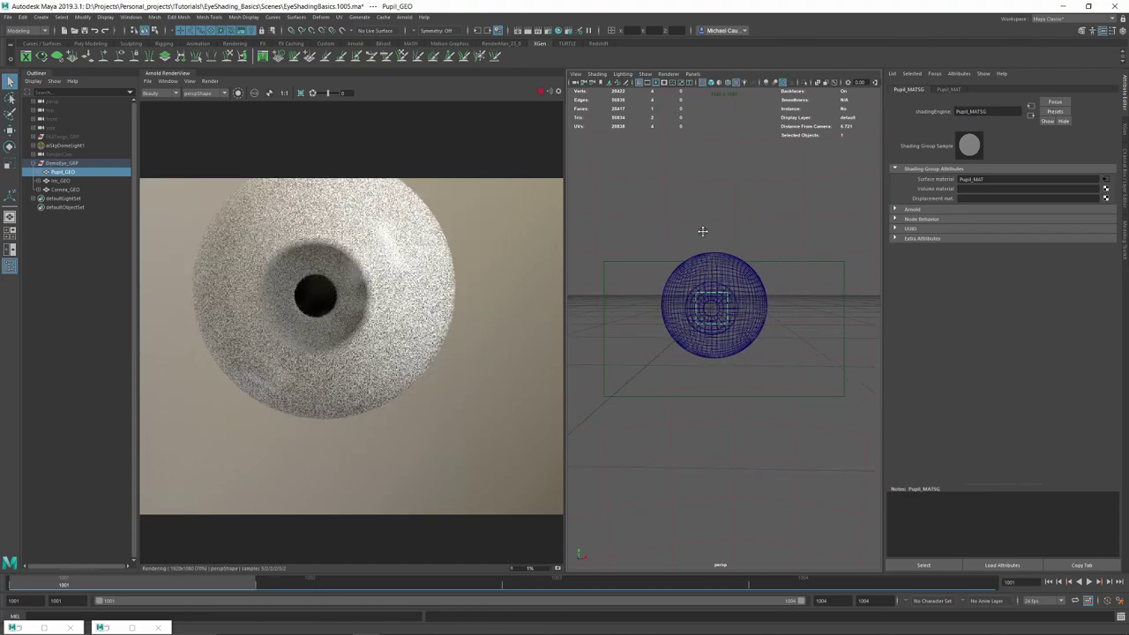
{"action": "scroll", "coordinate": [695, 247], "scroll_direction": "up", "scroll_amount": 3}
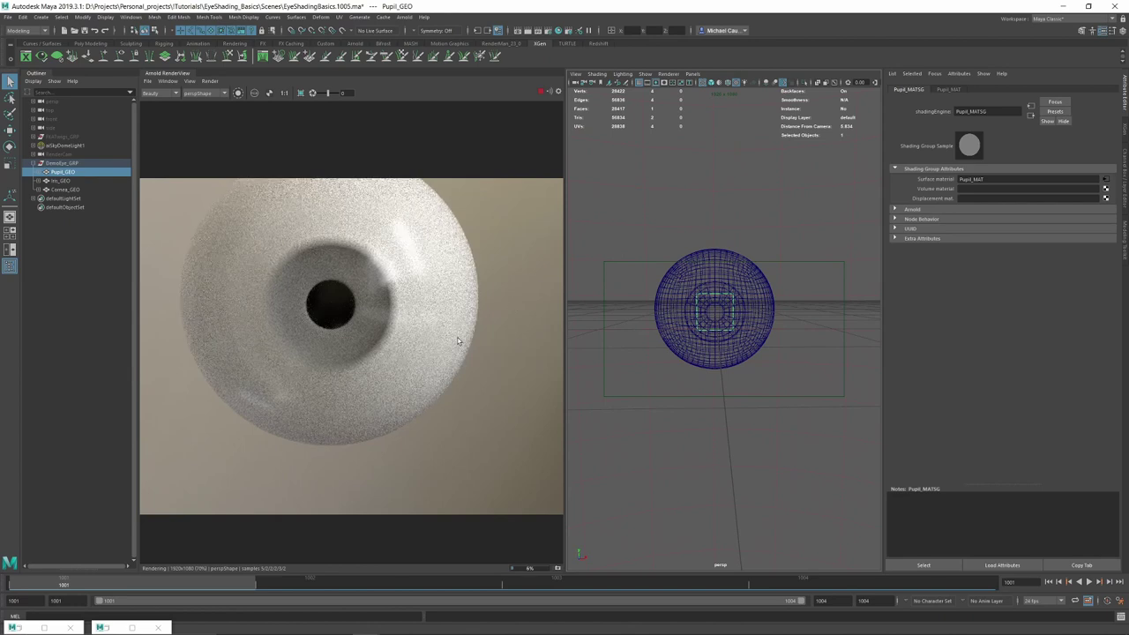
{"action": "left_click", "coordinate": [707, 264]}
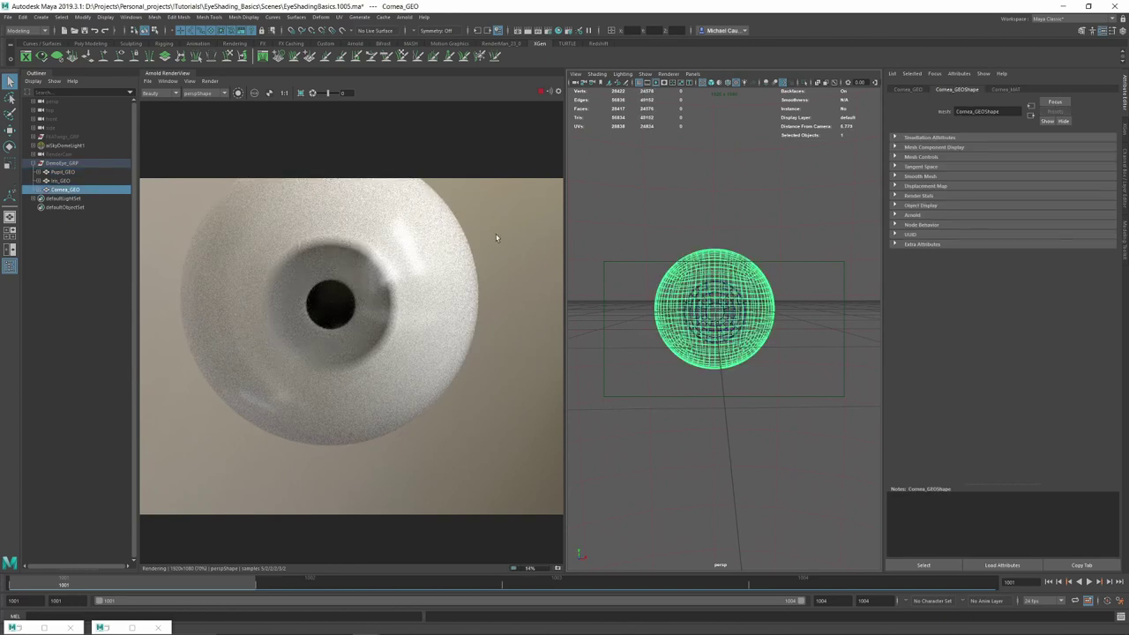
{"action": "left_click", "coordinate": [634, 218]}
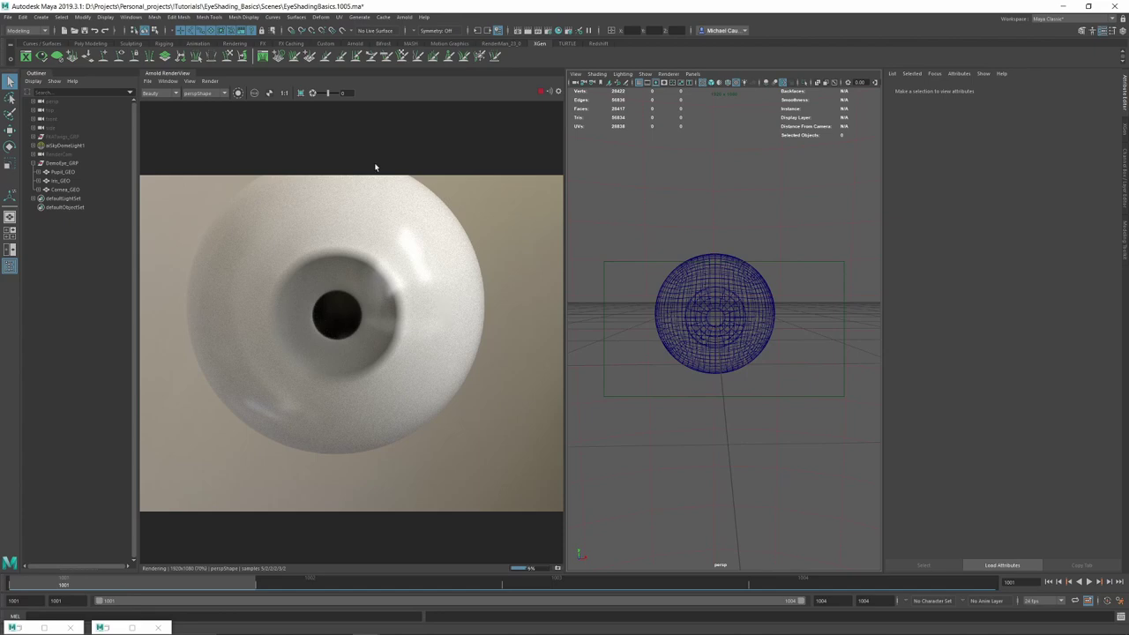
- Enable Caustics in the advanced settings of the Cornea_MAT material on Cornea_GEO
{"action": "left_click", "coordinate": [76, 189]}
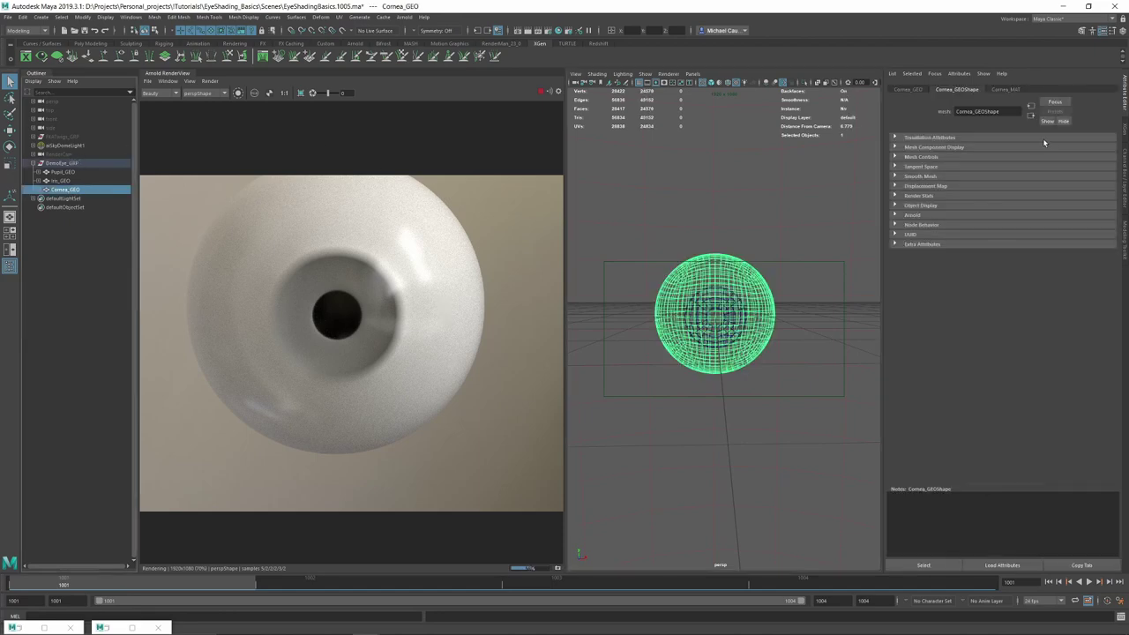
{"action": "left_click", "coordinate": [1007, 89]}
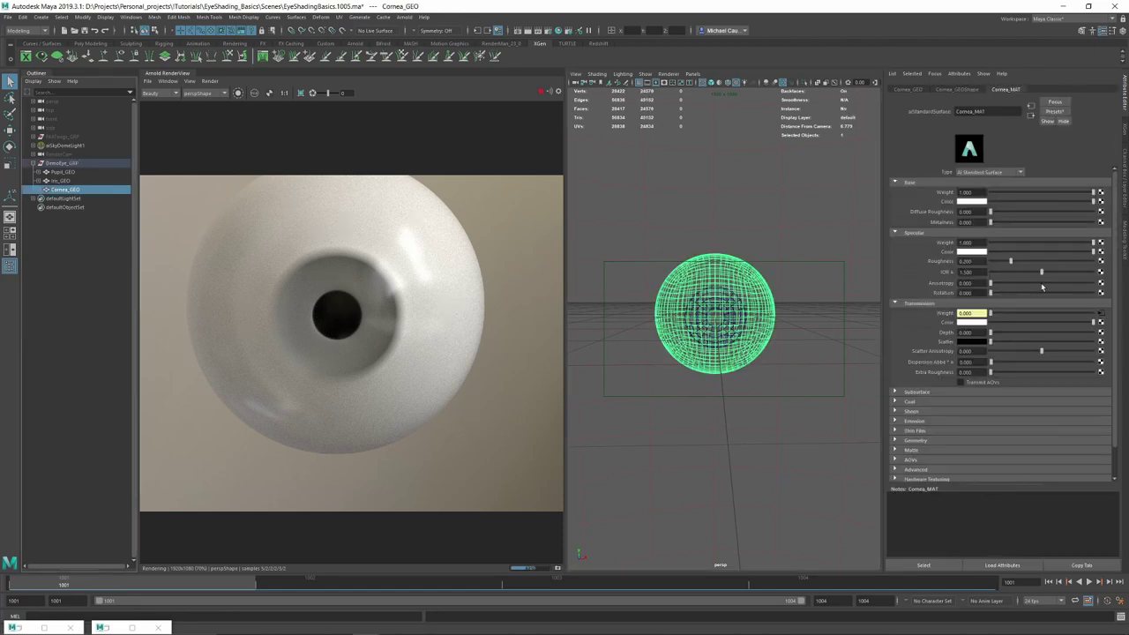
{"action": "scroll", "coordinate": [904, 331], "scroll_direction": "down", "scroll_amount": 2}
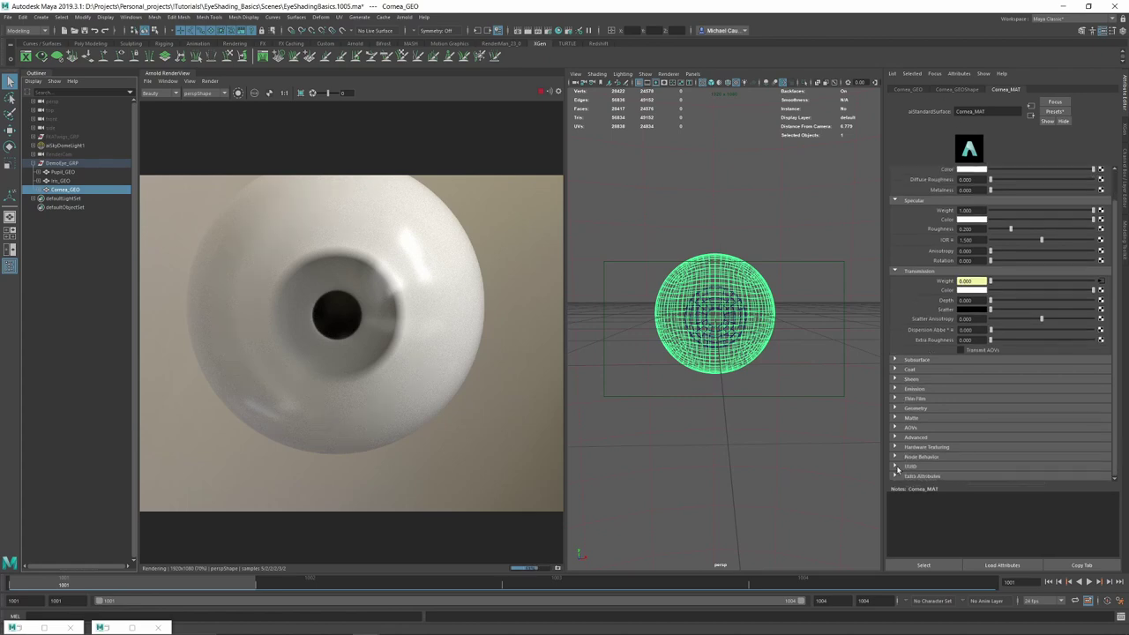
{"action": "left_click", "coordinate": [919, 437]}
{"action": "scroll", "coordinate": [926, 426], "scroll_direction": "down", "scroll_amount": 1}
{"action": "left_click", "coordinate": [960, 421]}
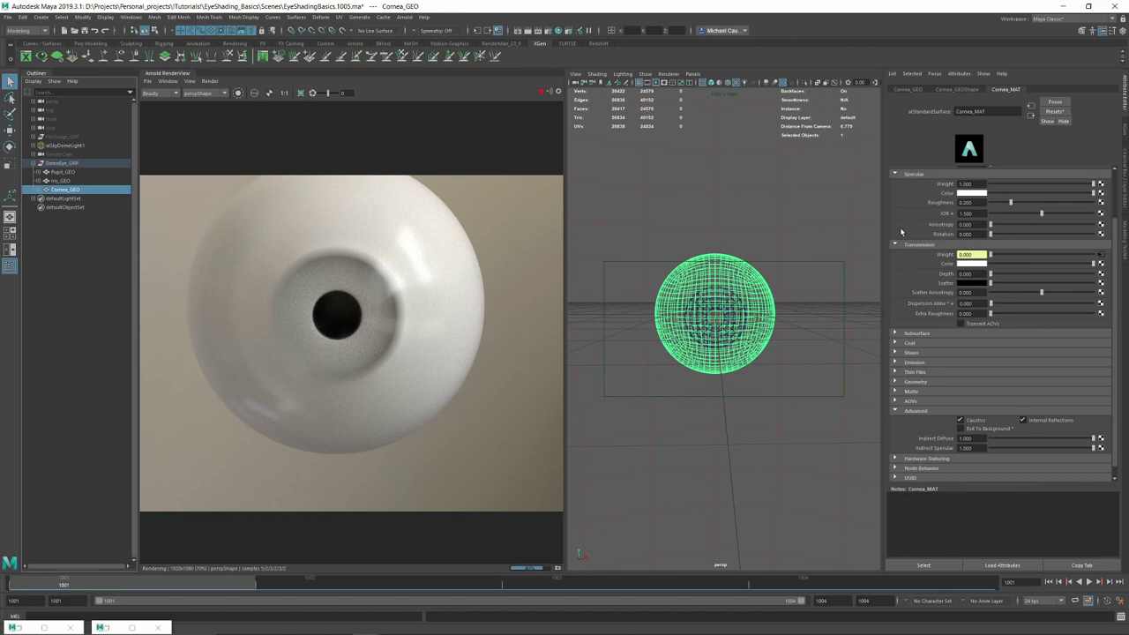
- Lower the specular roughness of Cornea_MAT to 0.056 for sharper reflections
{"action": "scroll", "coordinate": [923, 229], "scroll_direction": "up", "scroll_amount": 1}
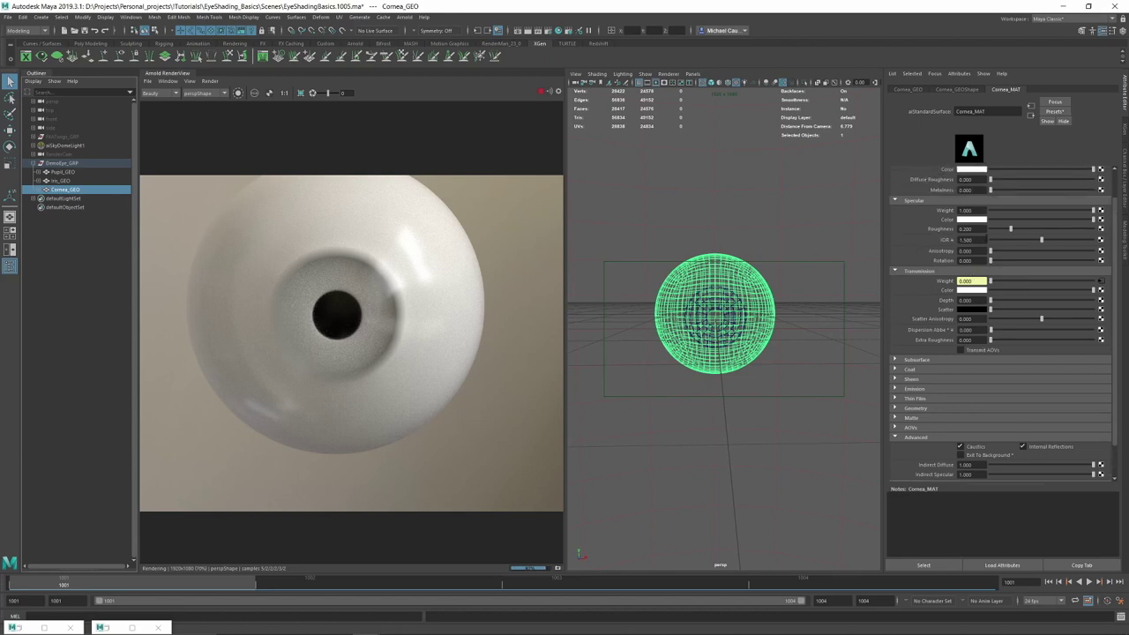
{"action": "left_click_drag", "start_coordinate": [1003, 230], "coordinate": [996, 230]}
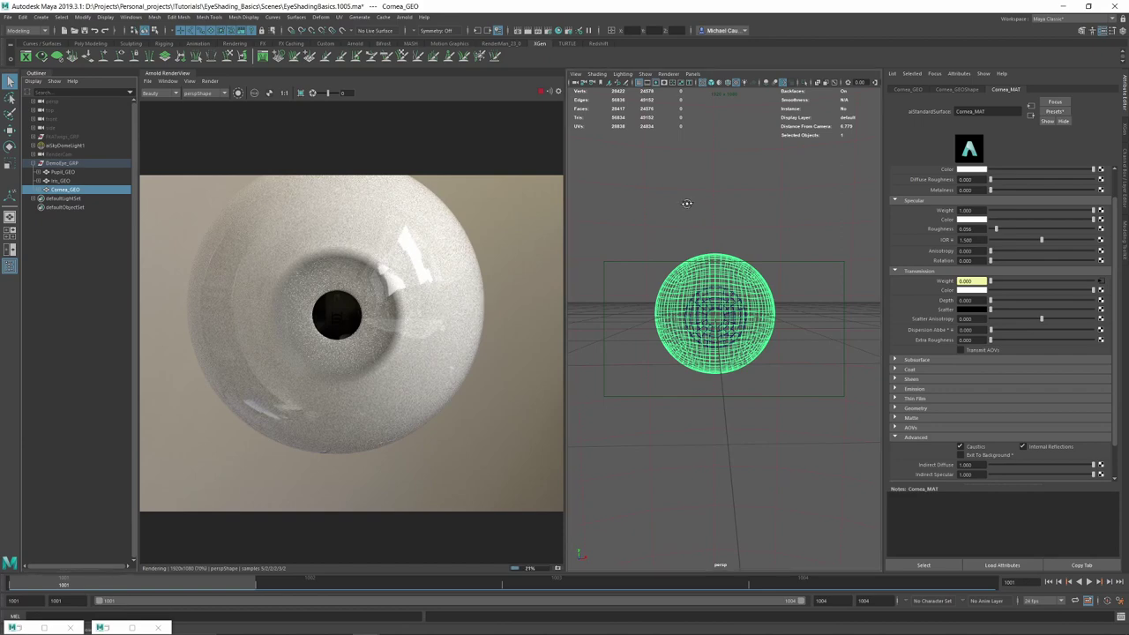
{"action": "left_click_drag", "start_coordinate": [683, 209], "coordinate": [691, 206], "text": "alt"}
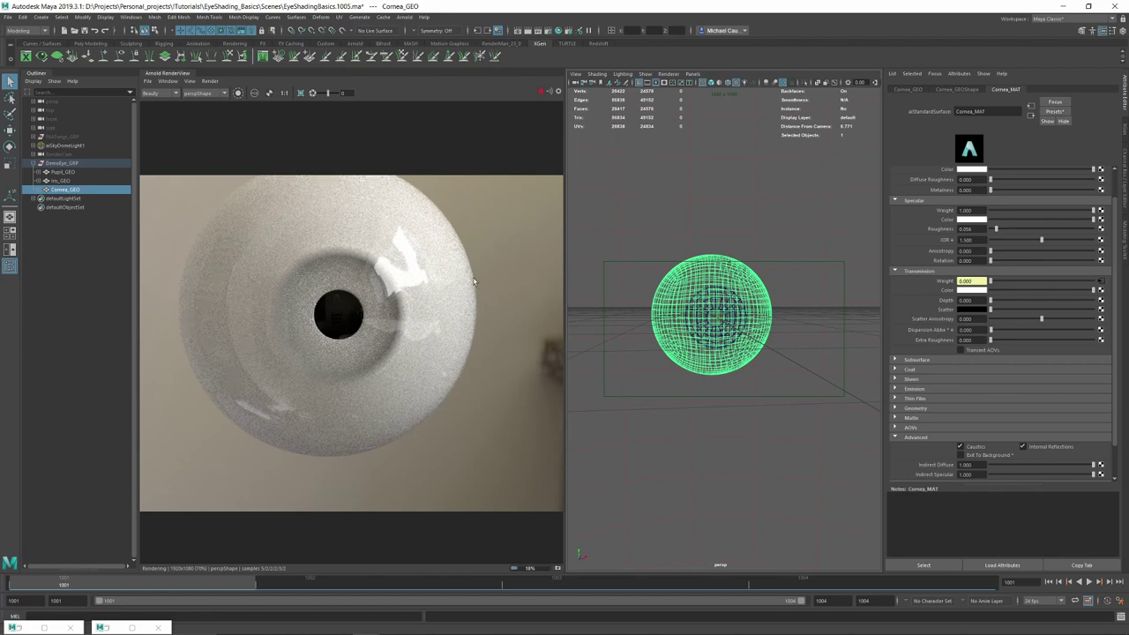
- Darken the specular color of Cornea_MAT to mid grey and inspect the eye's reflections from the side and front
{"action": "left_click", "coordinate": [1016, 219]}
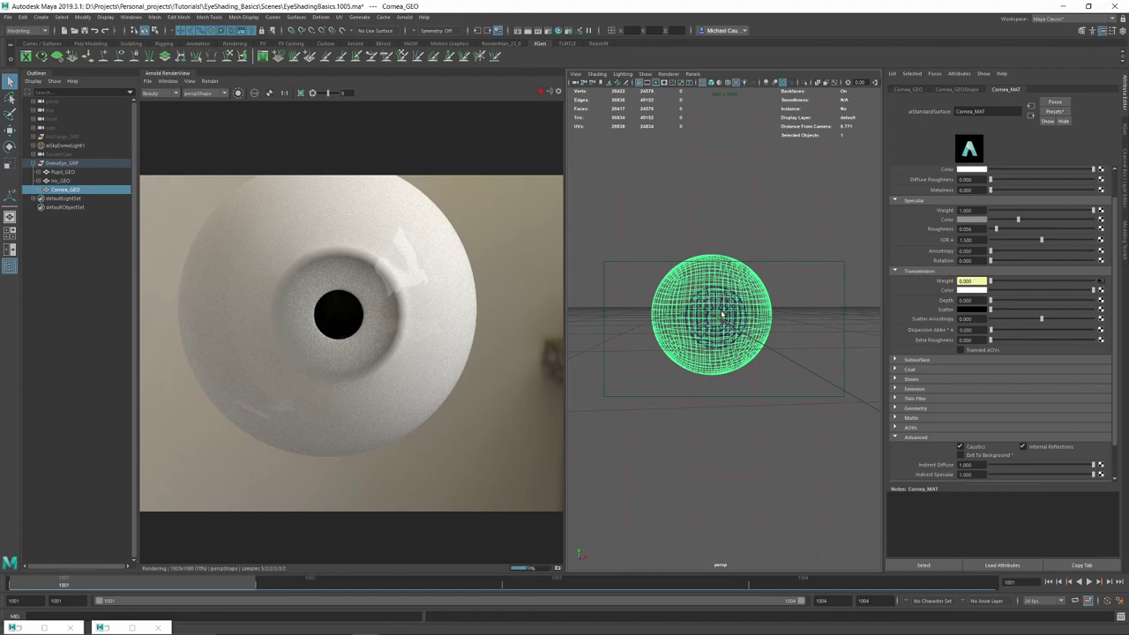
{"action": "left_click_drag", "start_coordinate": [755, 301], "coordinate": [829, 292], "text": "alt"}
{"action": "right_click_drag", "start_coordinate": [794, 293], "coordinate": [847, 274], "text": "alt"}
{"action": "left_click_drag", "start_coordinate": [713, 265], "coordinate": [756, 262], "text": "alt"}
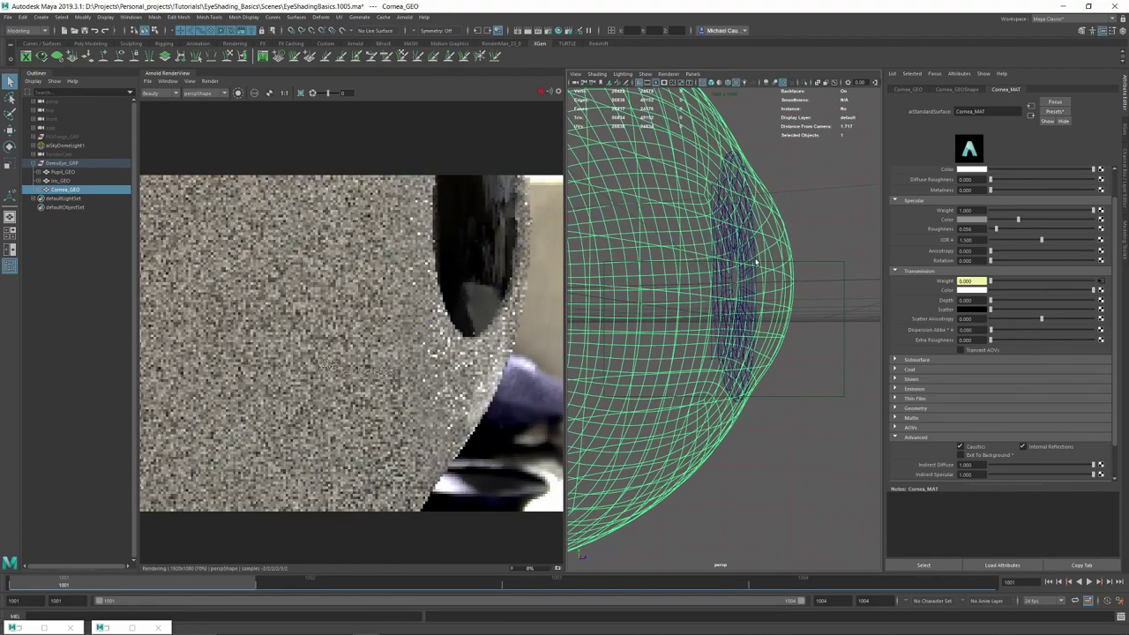
{"action": "scroll", "coordinate": [670, 291], "scroll_direction": "down", "scroll_amount": 10}
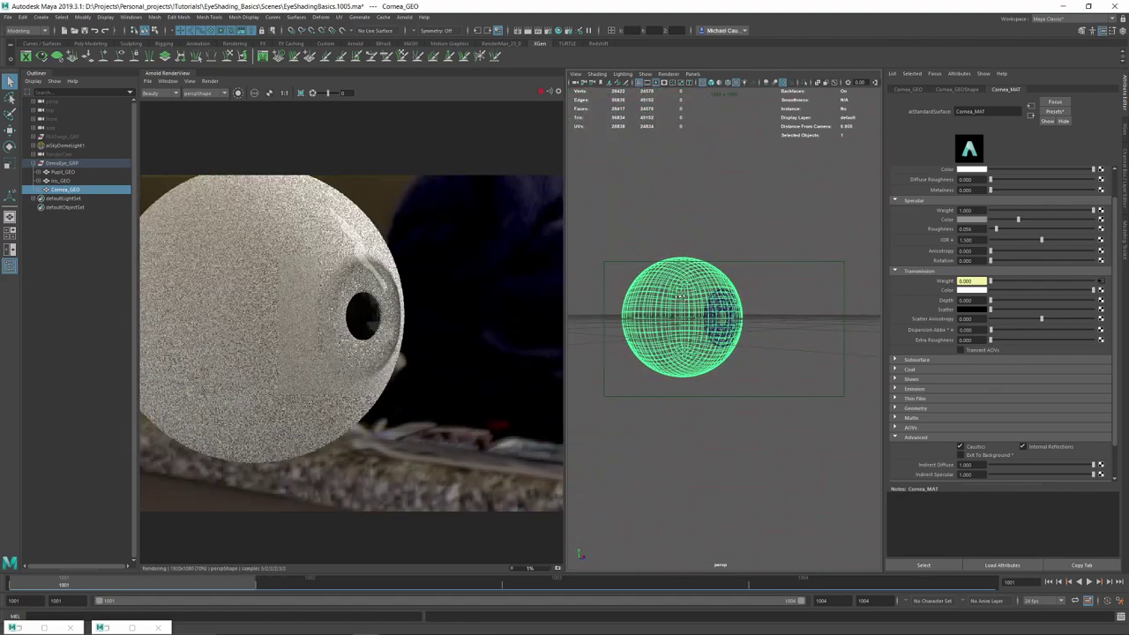
{"action": "mouse_move", "coordinate": [680, 297]}
{"action": "left_mouse_down", "text": "alt"}
{"action": "mouse_move", "coordinate": [620, 307]}
{"action": "mouse_move", "coordinate": [663, 305]}
{"action": "mouse_move", "coordinate": [662, 292]}
{"action": "mouse_move", "coordinate": [656, 299]}
{"action": "mouse_move", "coordinate": [681, 314]}
{"action": "left_mouse_up", "text": "alt"}
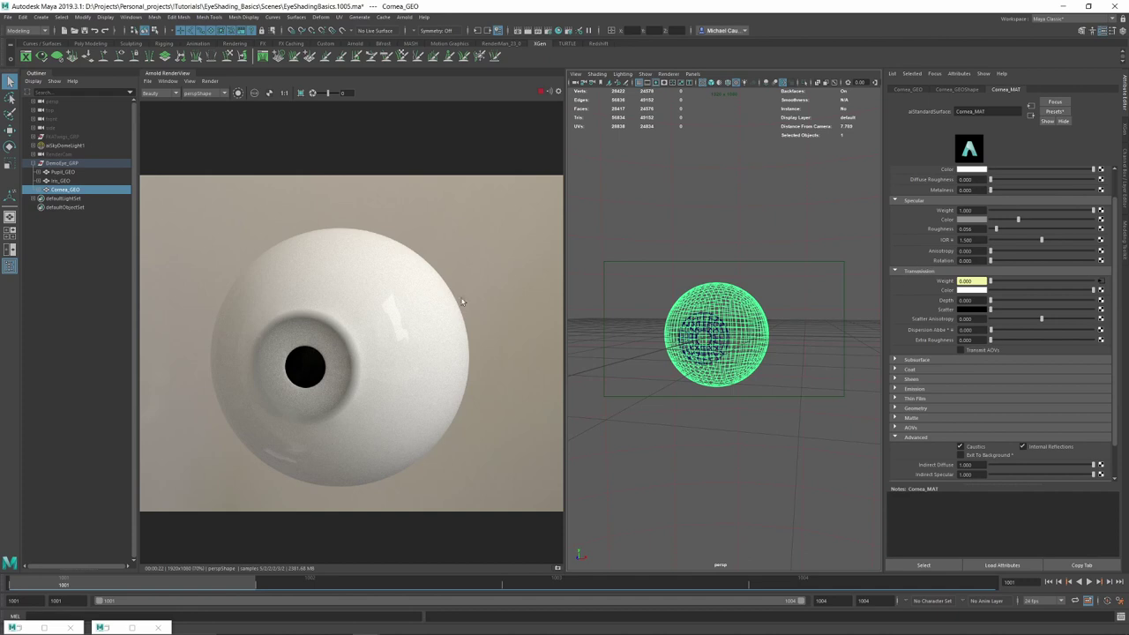
- Tint the base color of Cornea_MAT a pale warm off-white with a hue of about 23 and low saturation
{"action": "scroll", "coordinate": [1006, 197], "scroll_direction": "up", "scroll_amount": 2}
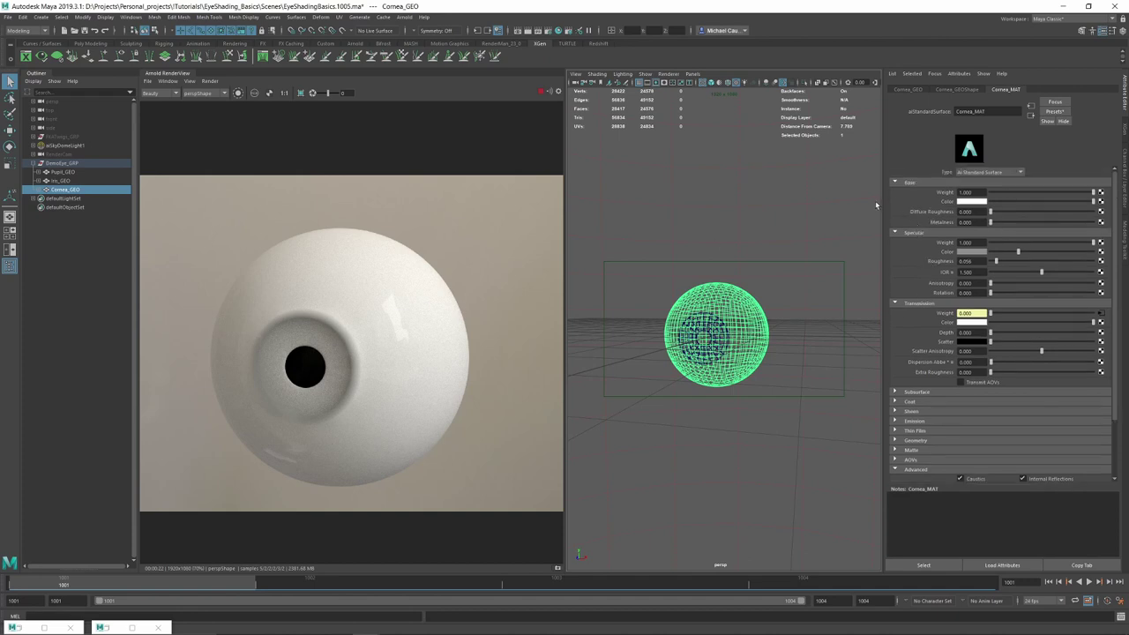
{"action": "left_click", "coordinate": [976, 204]}
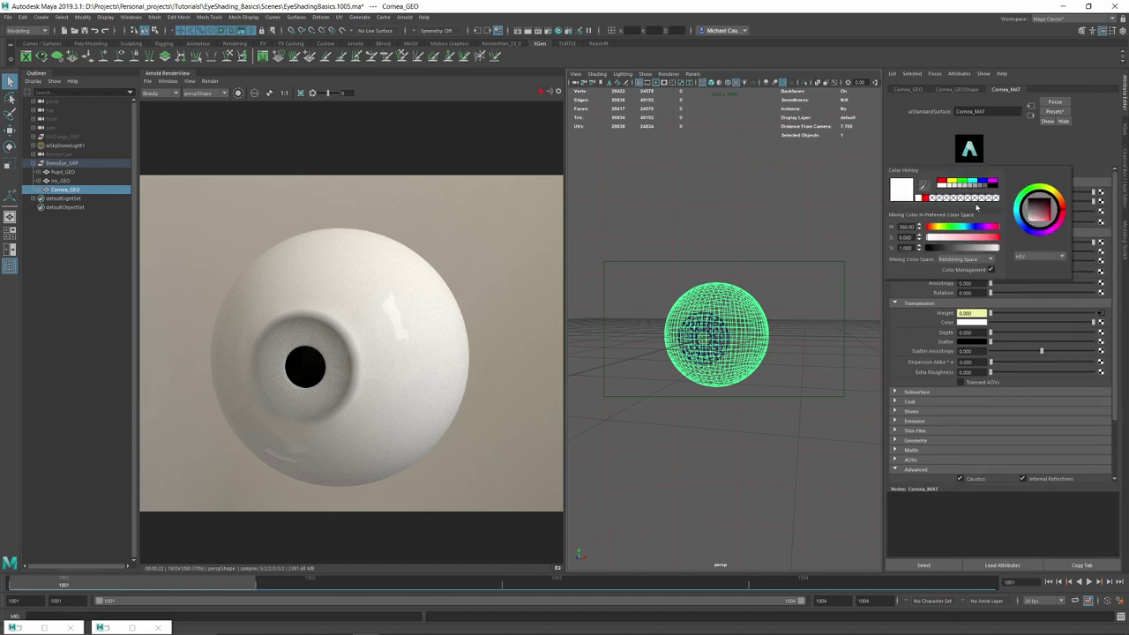
{"action": "left_click", "coordinate": [933, 238]}
{"action": "left_click", "coordinate": [932, 227]}
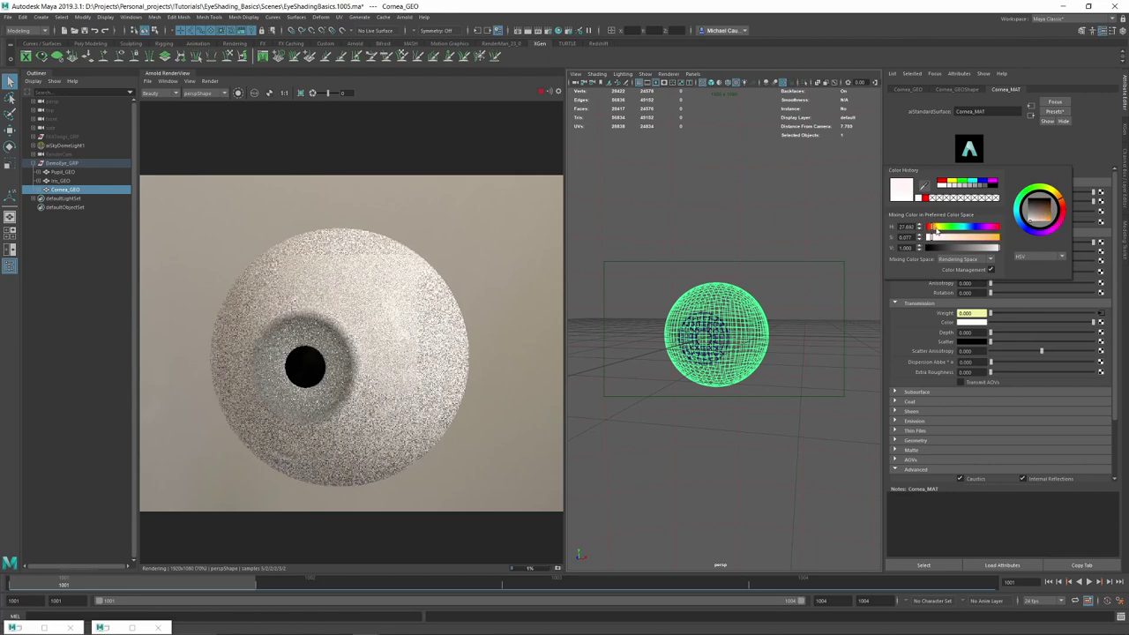
{"action": "left_click", "coordinate": [931, 228]}
{"action": "left_click_drag", "start_coordinate": [933, 237], "coordinate": [991, 250]}
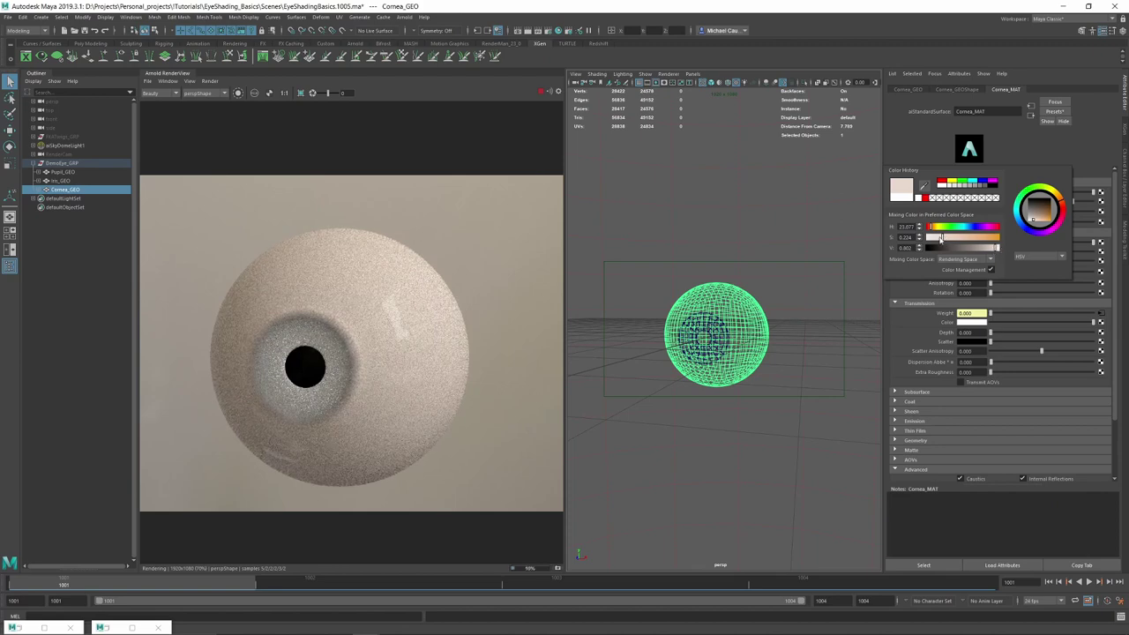
{"action": "left_click_drag", "start_coordinate": [940, 239], "coordinate": [932, 239]}
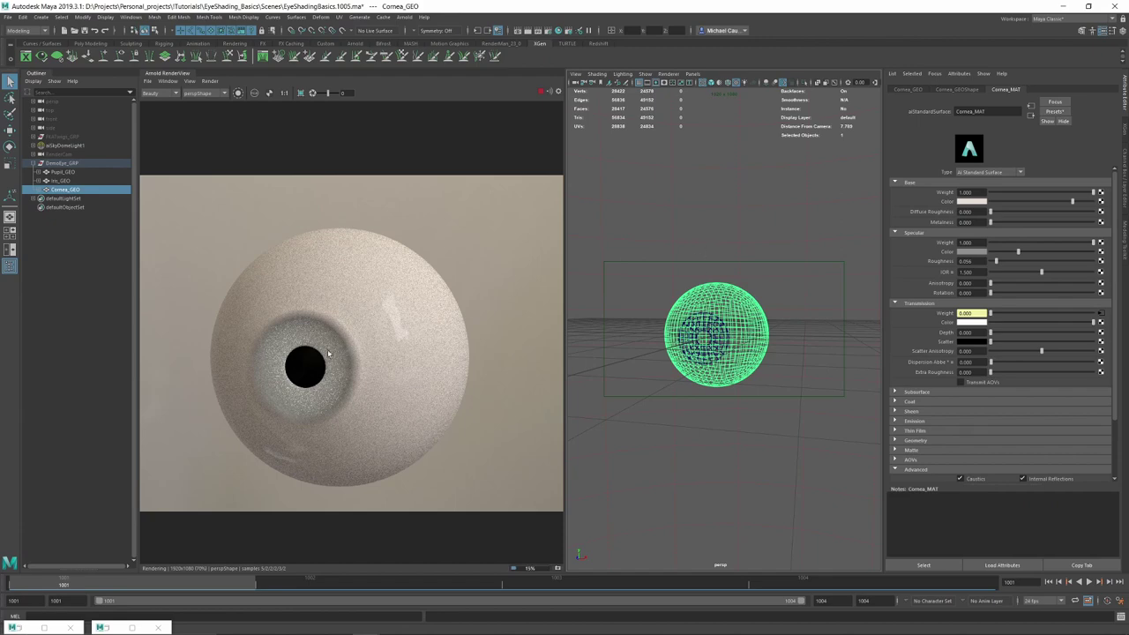
- Set the specular color of Cornea_MAT back to full white and view the whole eye in the render
{"action": "scroll", "coordinate": [353, 340], "scroll_direction": "down", "scroll_amount": 2}
{"action": "scroll", "coordinate": [356, 343], "scroll_direction": "up", "scroll_amount": 1}
{"action": "middle_click_drag", "start_coordinate": [666, 256], "coordinate": [663, 251], "text": "alt"}
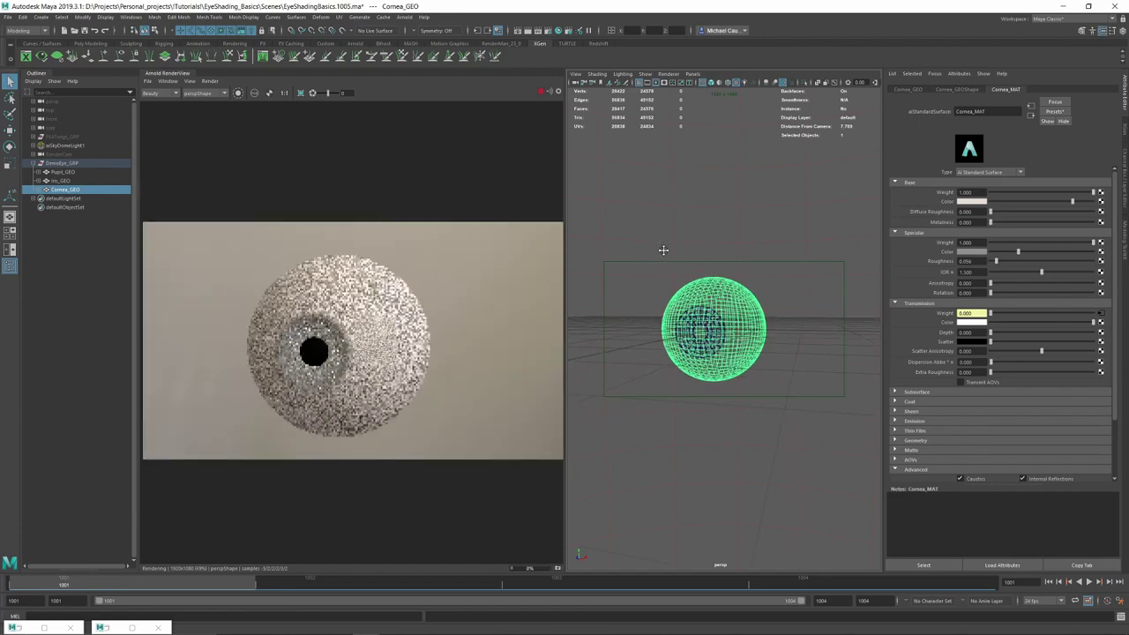
{"action": "scroll", "coordinate": [663, 250], "scroll_direction": "down", "scroll_amount": 3}
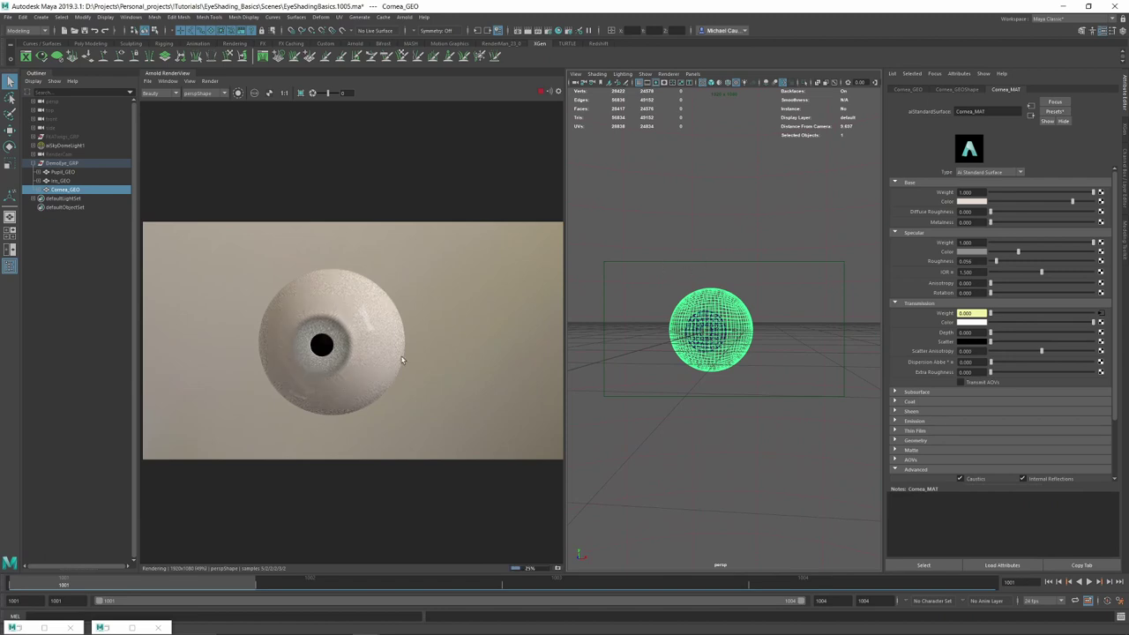
{"action": "left_click_drag", "start_coordinate": [1020, 252], "coordinate": [1095, 252]}
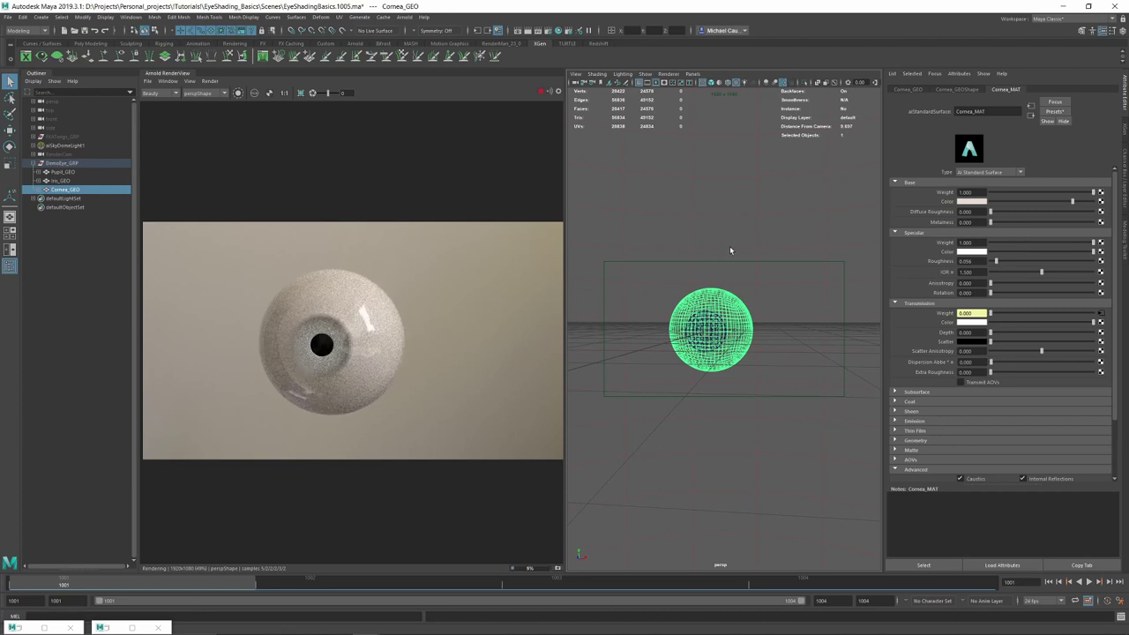
{"action": "left_click_drag", "start_coordinate": [730, 250], "coordinate": [688, 246], "text": "alt"}
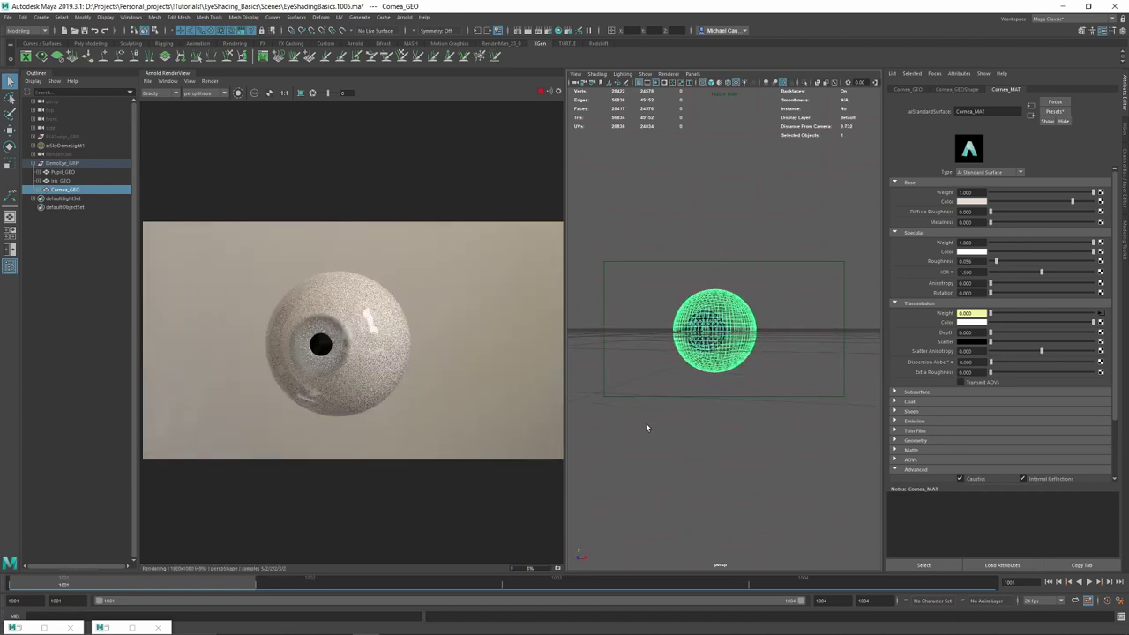
- Stop the render and open Hypershade, moving the pupil material nodes clear of the cornea shader network
{"action": "left_click", "coordinate": [541, 92]}
{"action": "left_click", "coordinate": [557, 31]}
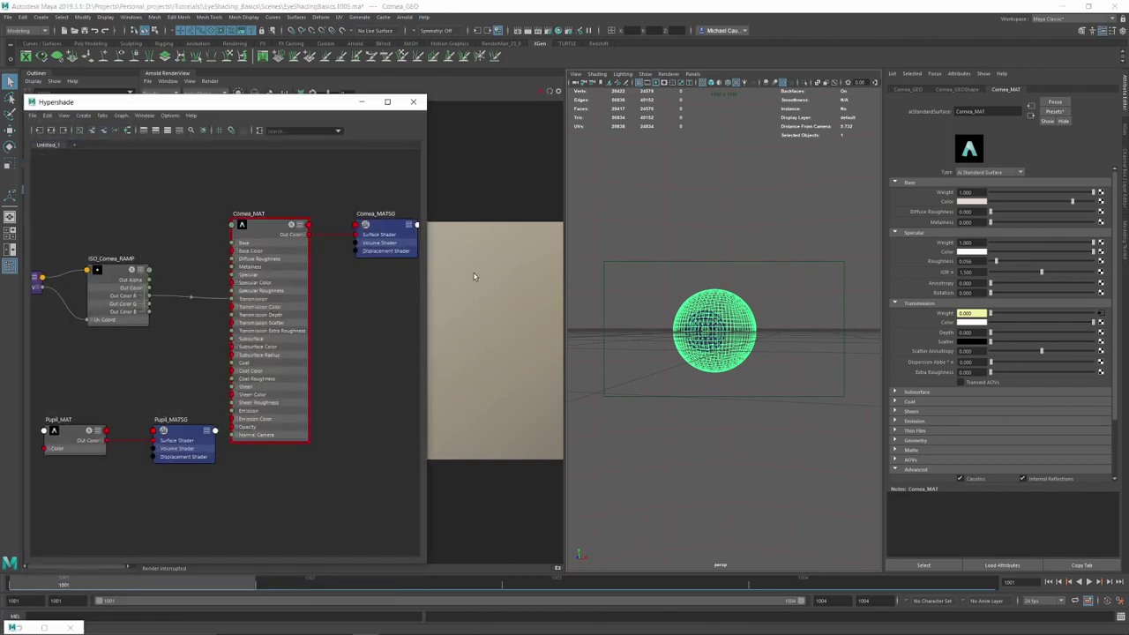
{"action": "left_click_drag", "start_coordinate": [269, 105], "coordinate": [414, 99]}
{"action": "middle_click_drag", "start_coordinate": [247, 516], "coordinate": [323, 491], "text": "alt"}
{"action": "left_click_drag", "start_coordinate": [406, 408], "coordinate": [265, 436]}
- Add a reverse node and feed the Out Color of ISO_Cornea_RAMP into its input
{"action": "left_click", "coordinate": [371, 298]}
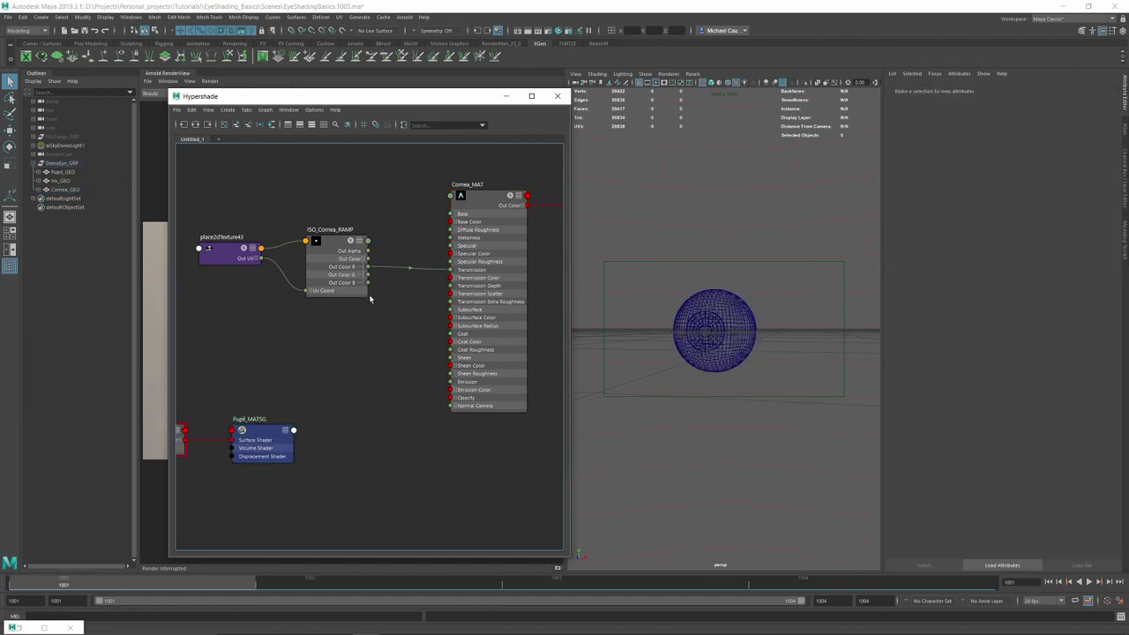
{"action": "key", "text": "Tab"}
{"action": "type", "text": "rev"}
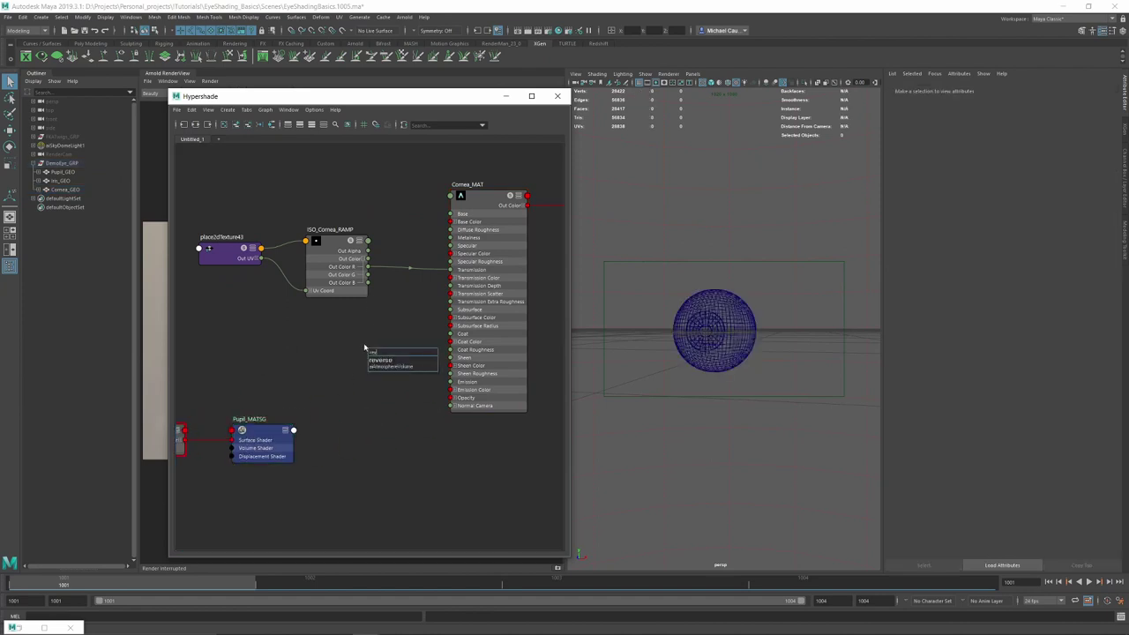
{"action": "key", "text": "Return"}
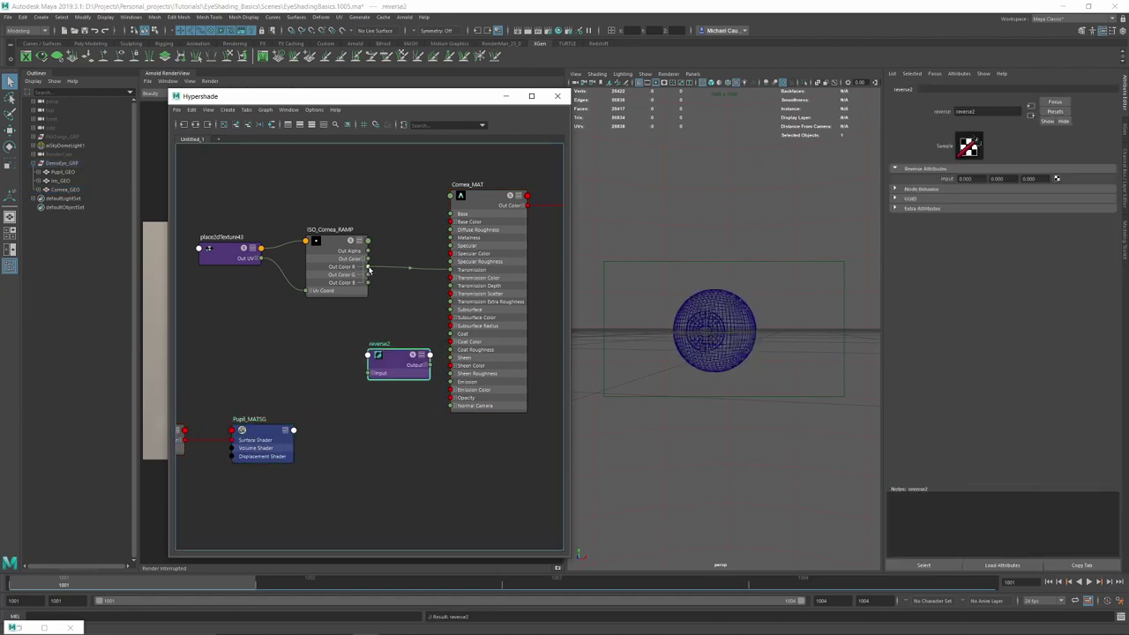
{"action": "left_click_drag", "start_coordinate": [368, 260], "coordinate": [360, 361]}
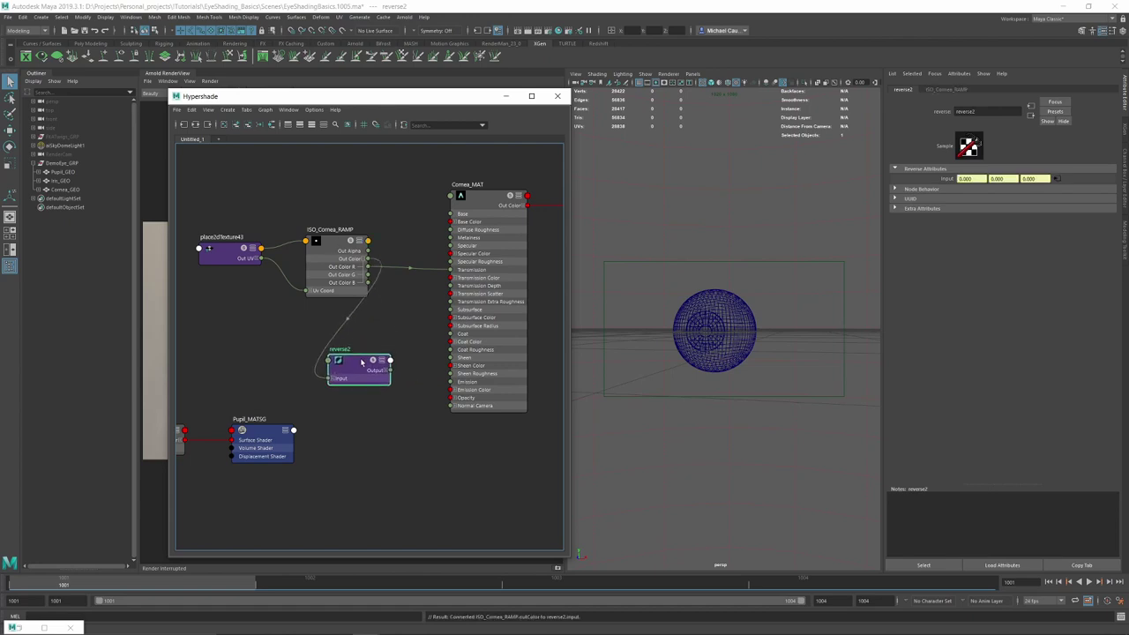
- Connect the reverse node's Output X to the Subsurface weight of Cornea_MAT
{"action": "left_click", "coordinate": [333, 249]}
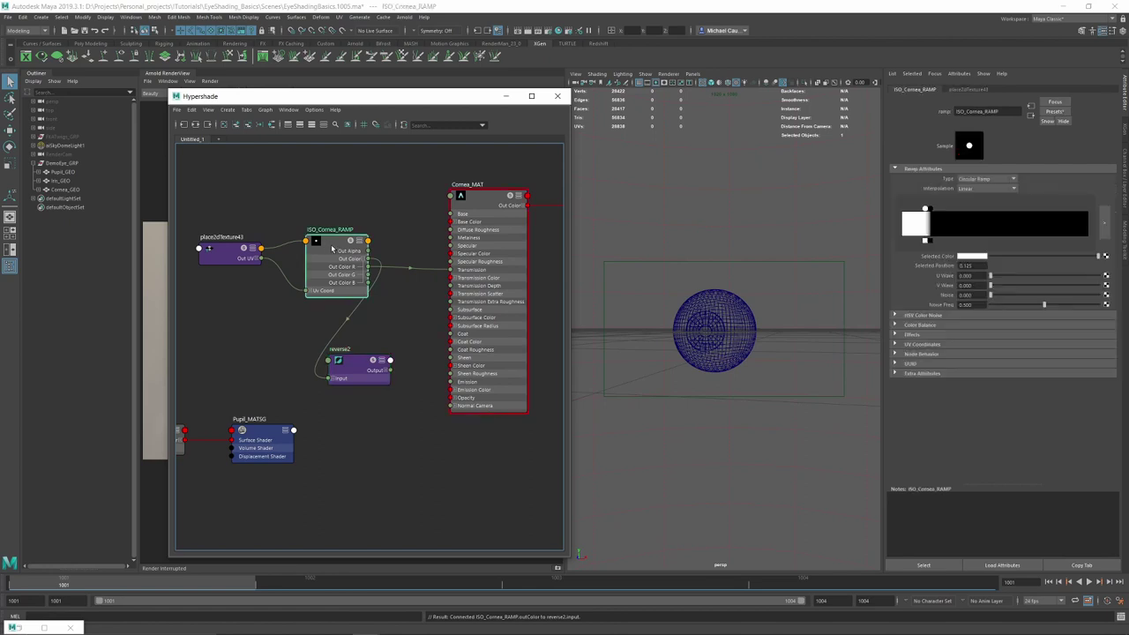
{"action": "left_click", "coordinate": [347, 361]}
{"action": "left_click", "coordinate": [363, 280]}
{"action": "left_click", "coordinate": [349, 361]}
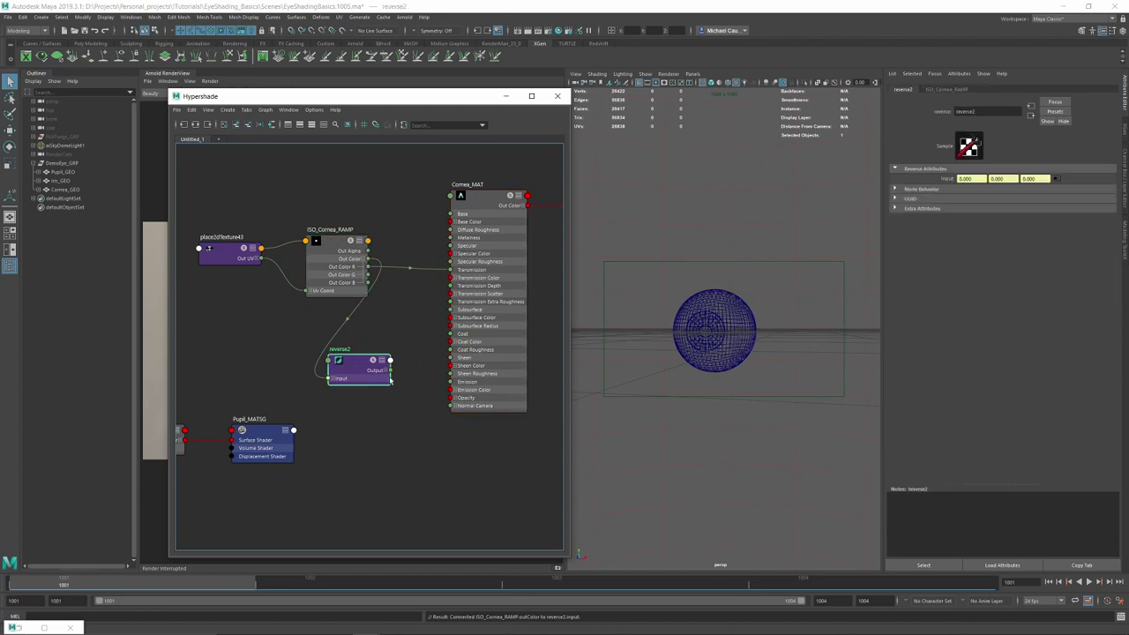
{"action": "left_click", "coordinate": [385, 371]}
{"action": "left_click_drag", "start_coordinate": [391, 379], "coordinate": [451, 310]}
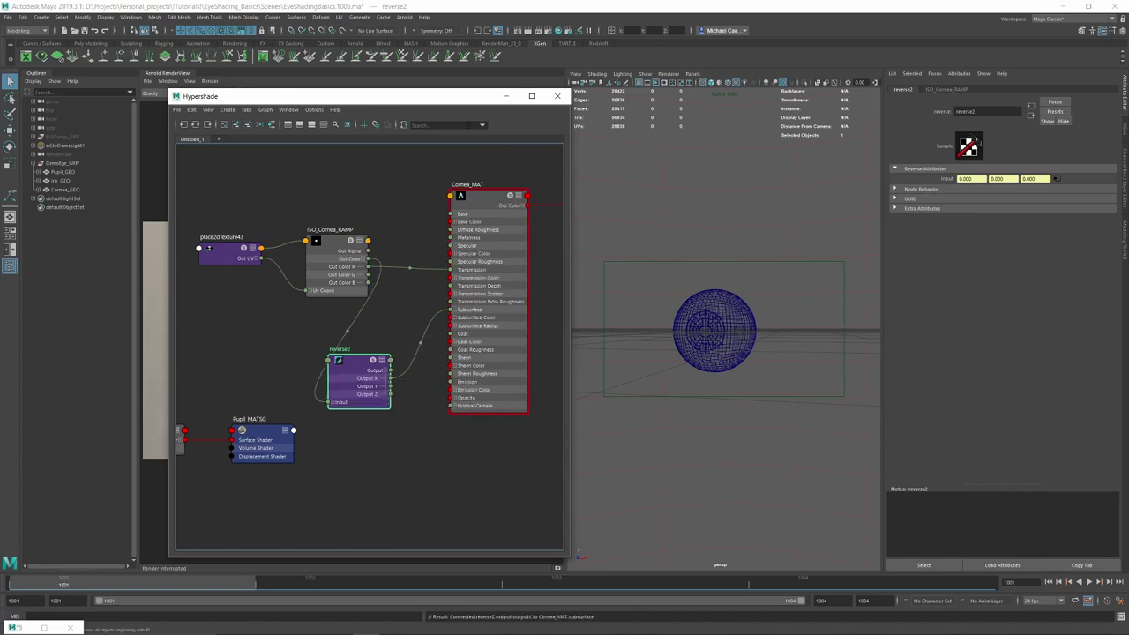
- Add a ramp texture node with its 2D placement below the reverse node in the cornea shader network
{"action": "middle_click_drag", "start_coordinate": [314, 496], "coordinate": [361, 459], "text": "alt"}
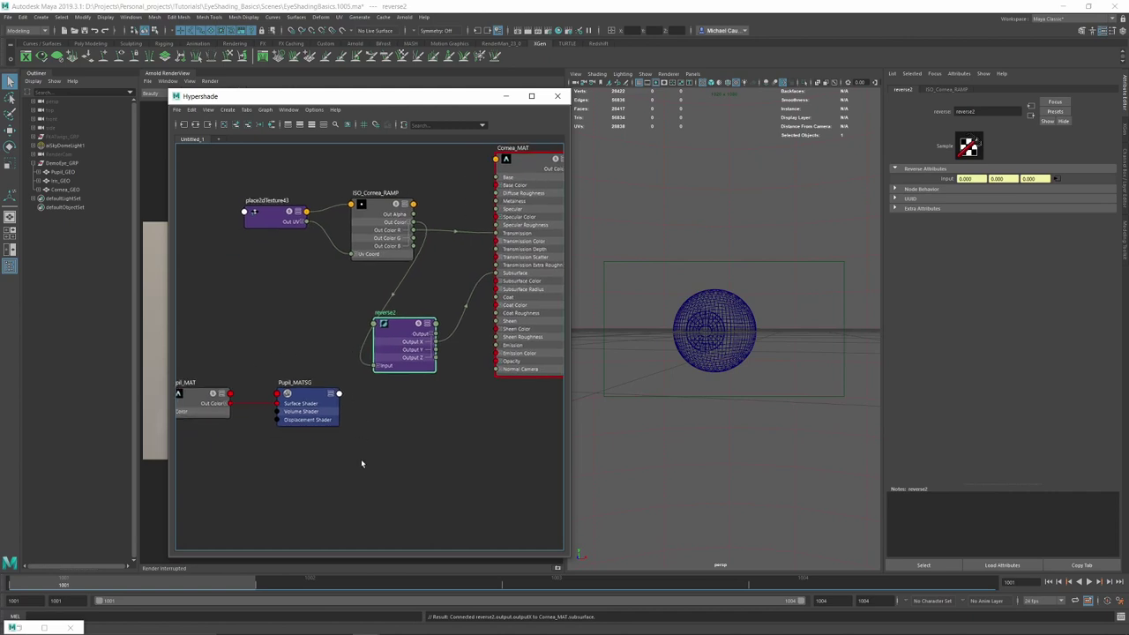
{"action": "left_click", "coordinate": [361, 458]}
{"action": "key", "text": "Tab"}
{"action": "type", "text": "ramp"}
{"action": "key", "text": "Down"}
{"action": "key", "text": "Down"}
{"action": "key", "text": "Down"}
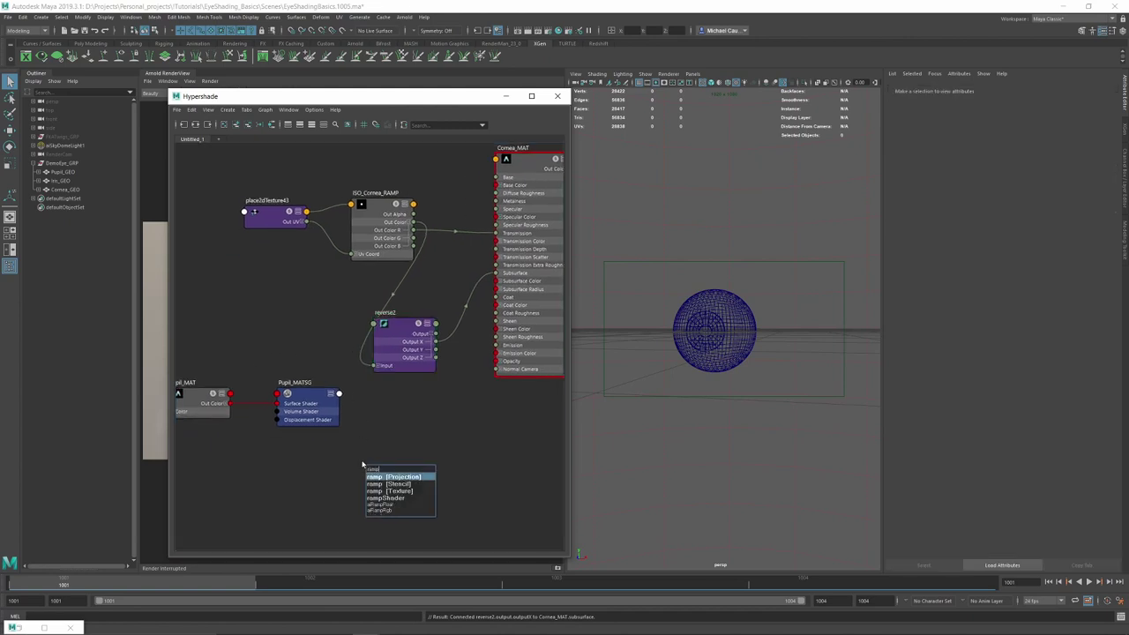
{"action": "key", "text": "Return"}
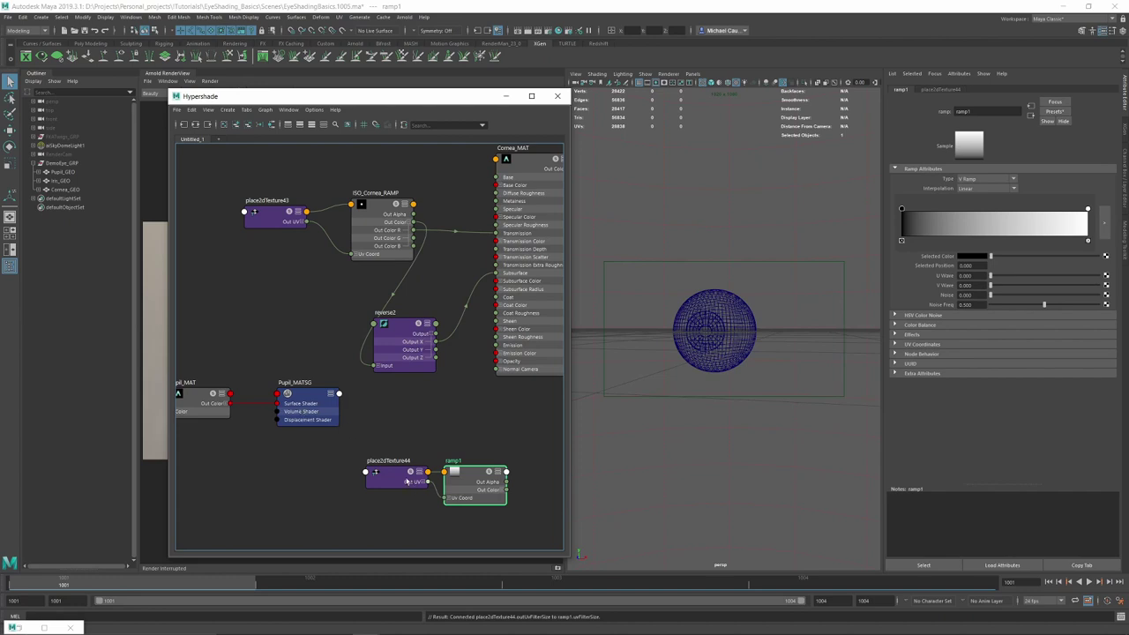
- Make the new ramp a Circular Ramp with interpolation None and move its white marker to about 0.3
{"action": "left_click", "coordinate": [987, 188]}
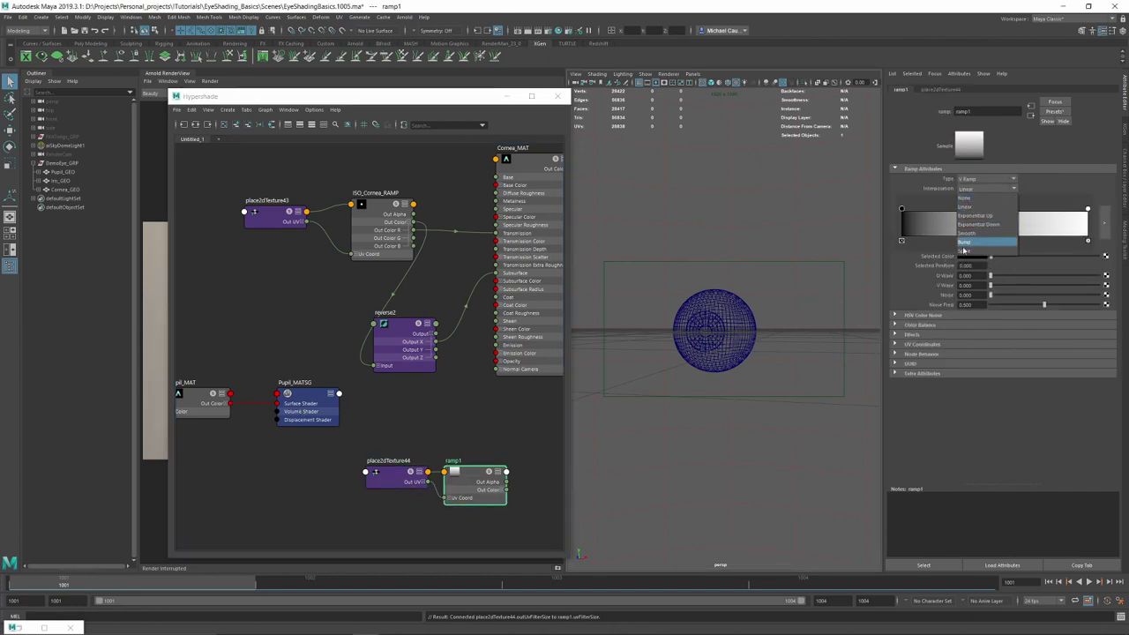
{"action": "left_click", "coordinate": [966, 188]}
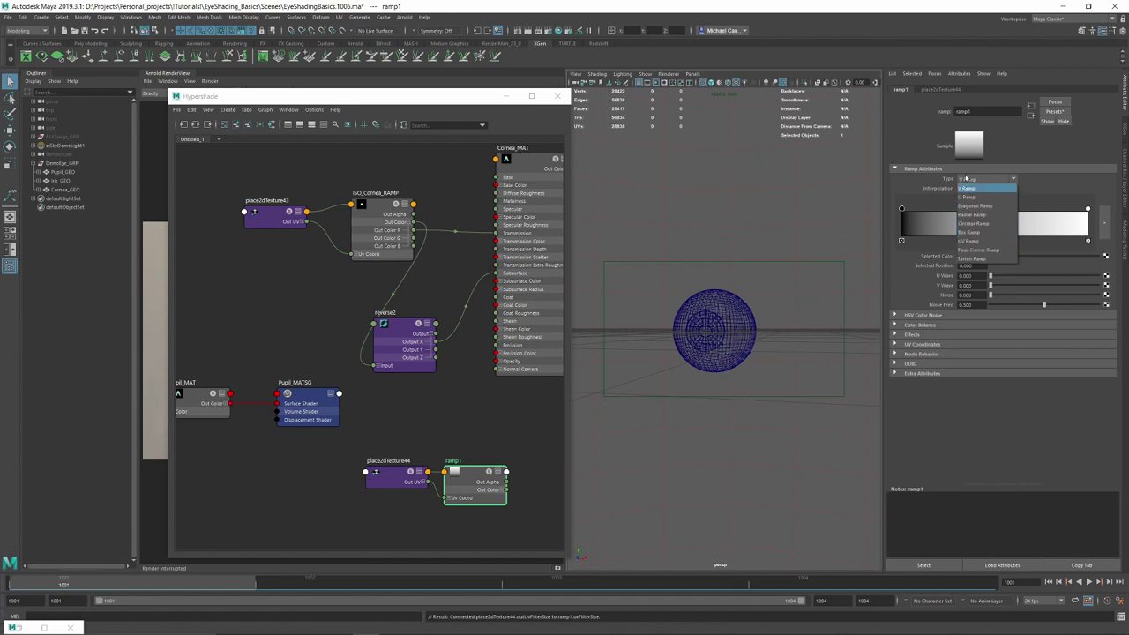
{"action": "left_click", "coordinate": [967, 179]}
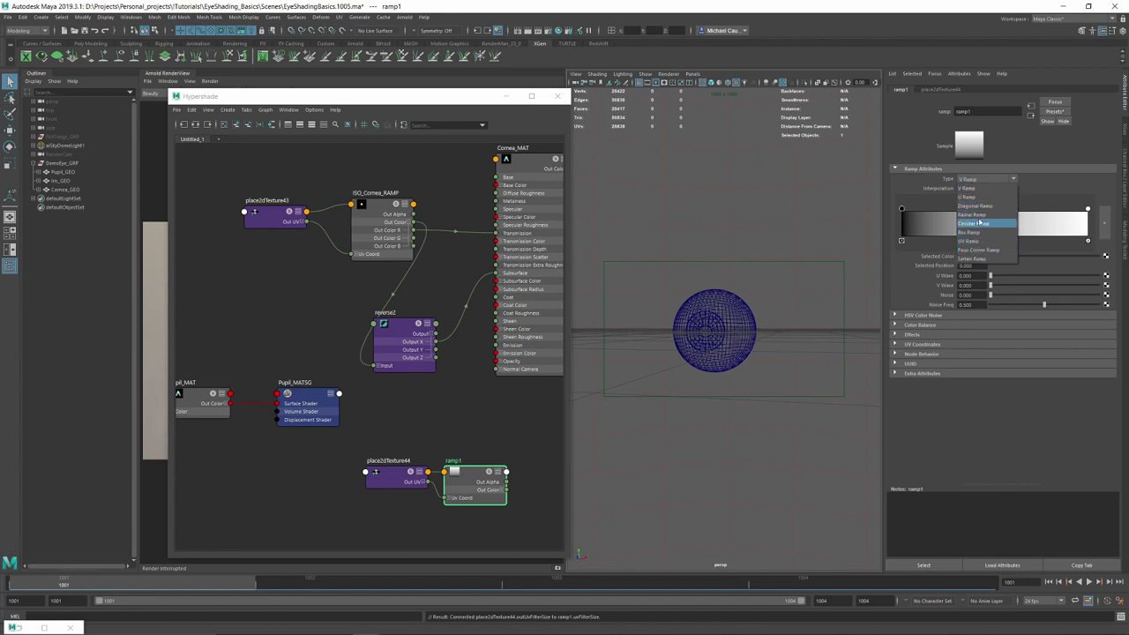
{"action": "left_click", "coordinate": [974, 223]}
{"action": "left_click", "coordinate": [977, 189]}
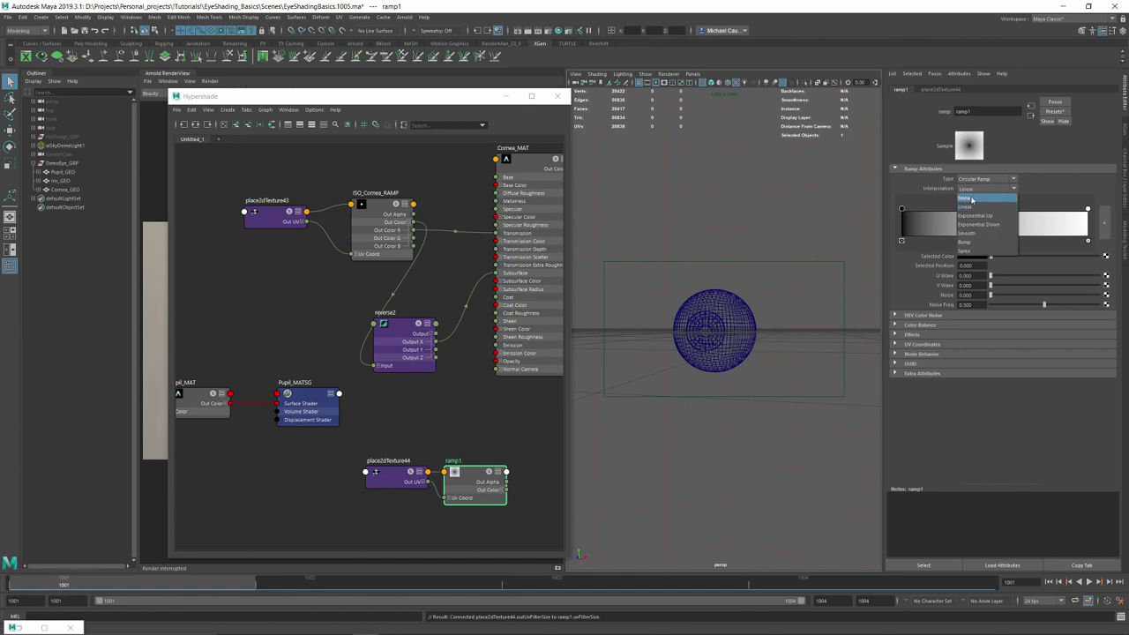
{"action": "left_click", "coordinate": [970, 194]}
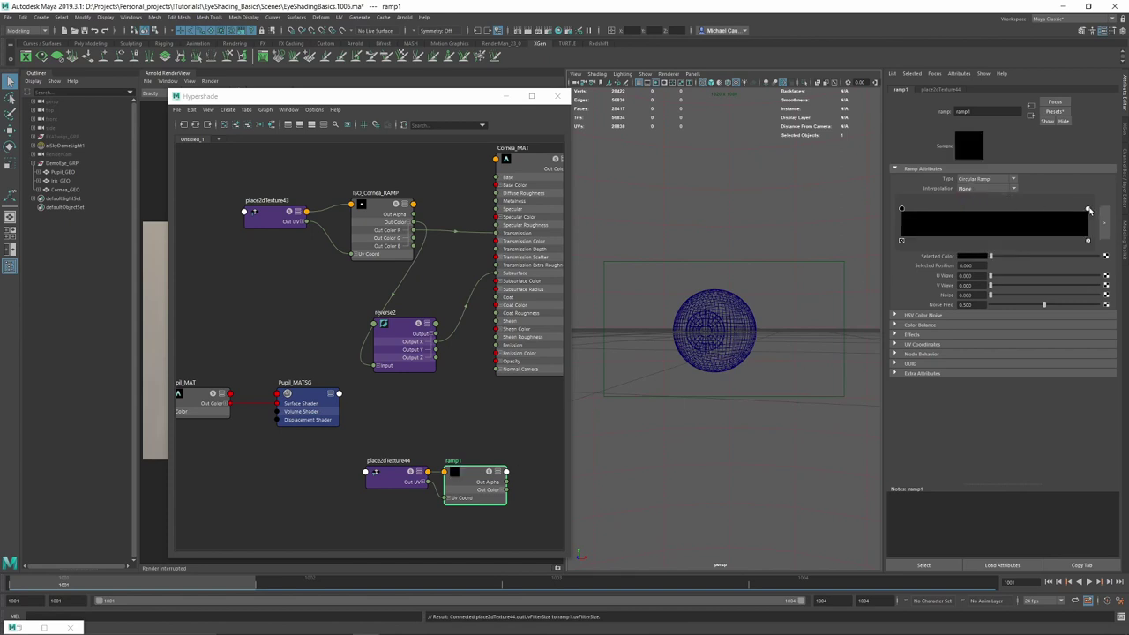
{"action": "left_click_drag", "start_coordinate": [1090, 210], "coordinate": [958, 210]}
- Connect the new ramp's Out Color to both the Subsurface Color and the Base Color of Cornea_MAT
{"action": "left_click_drag", "start_coordinate": [364, 448], "coordinate": [441, 487]}
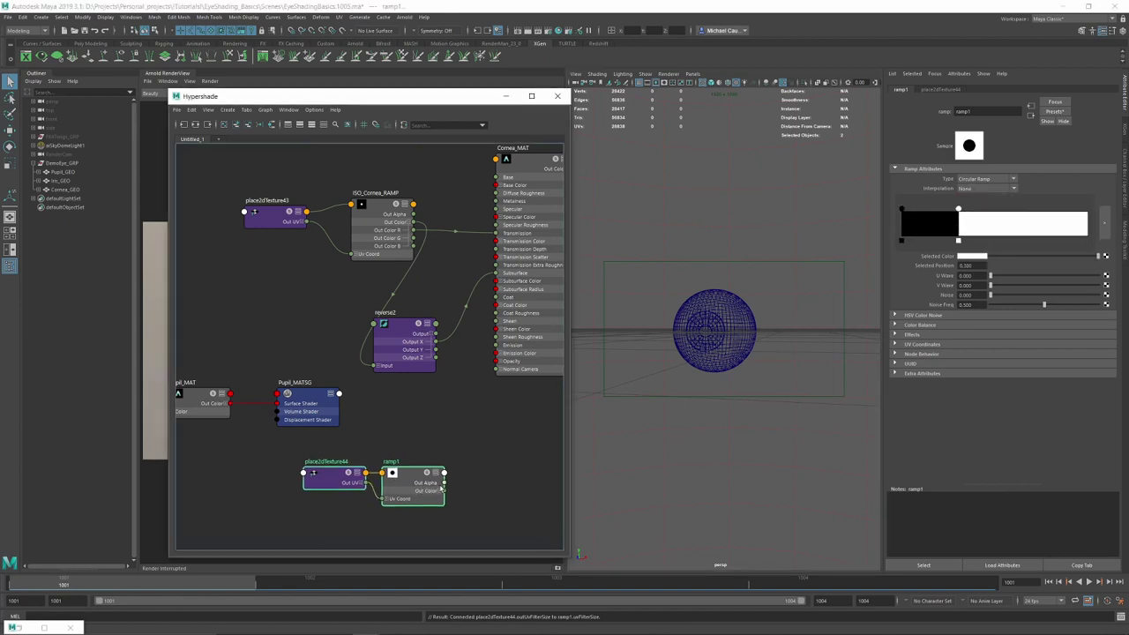
{"action": "middle_click_drag", "start_coordinate": [522, 433], "coordinate": [459, 452], "text": "alt"}
{"action": "left_click", "coordinate": [418, 510]}
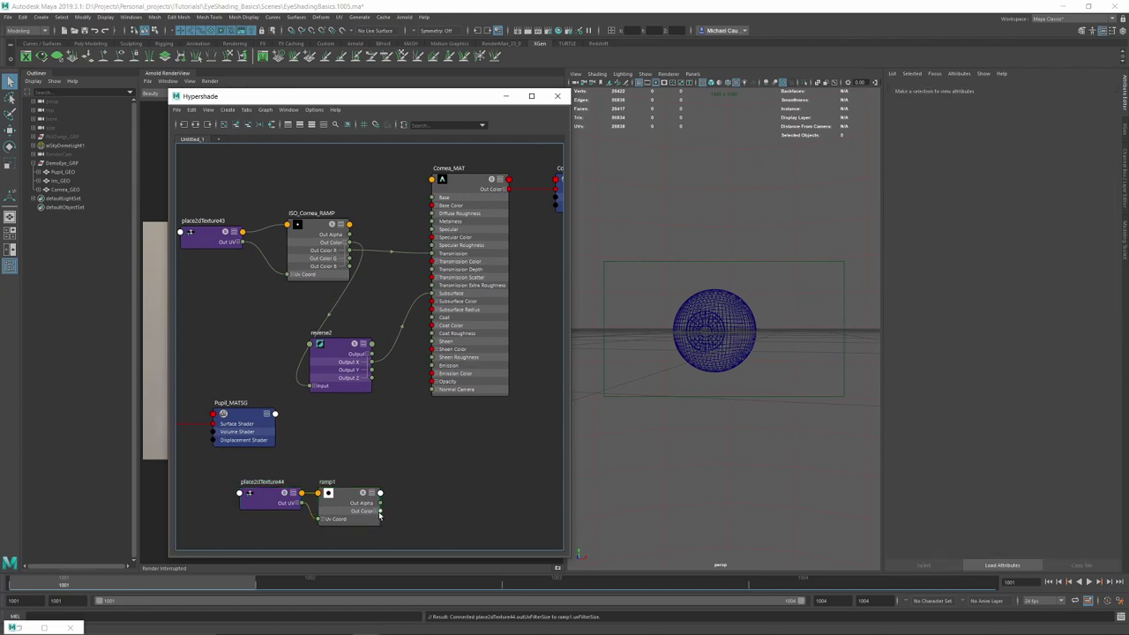
{"action": "left_click_drag", "start_coordinate": [379, 511], "coordinate": [432, 301]}
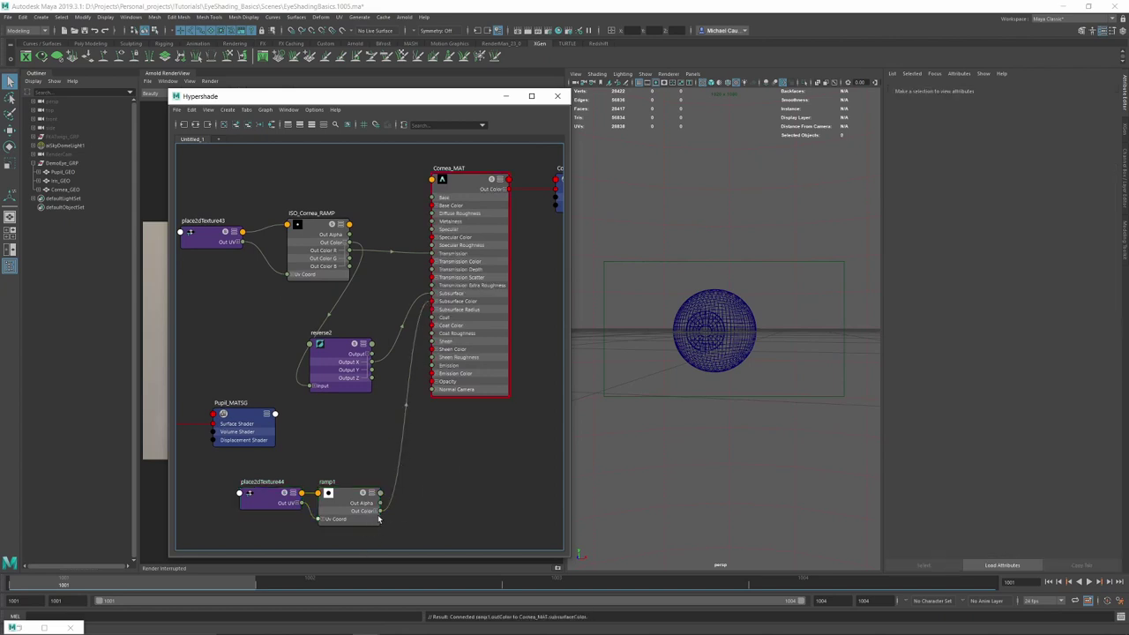
{"action": "left_click_drag", "start_coordinate": [379, 512], "coordinate": [433, 205]}
- Restart the Arnold render and move ramp1's white marker to about 0.14, shrinking the black centre
{"action": "left_click_drag", "start_coordinate": [455, 99], "coordinate": [870, 97]}
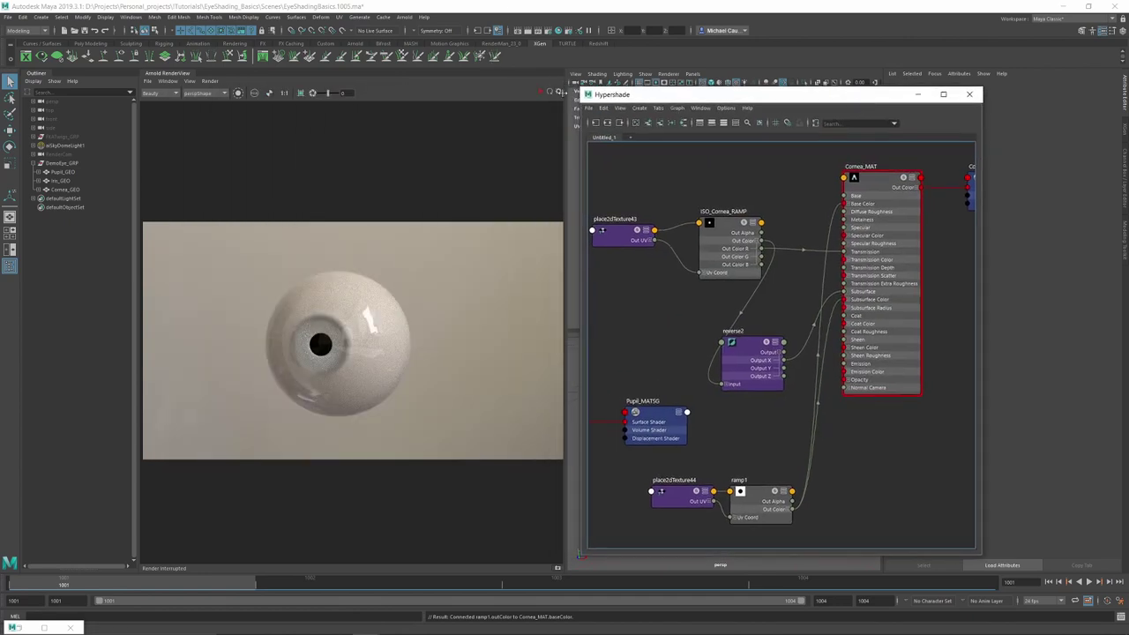
{"action": "left_click", "coordinate": [543, 93]}
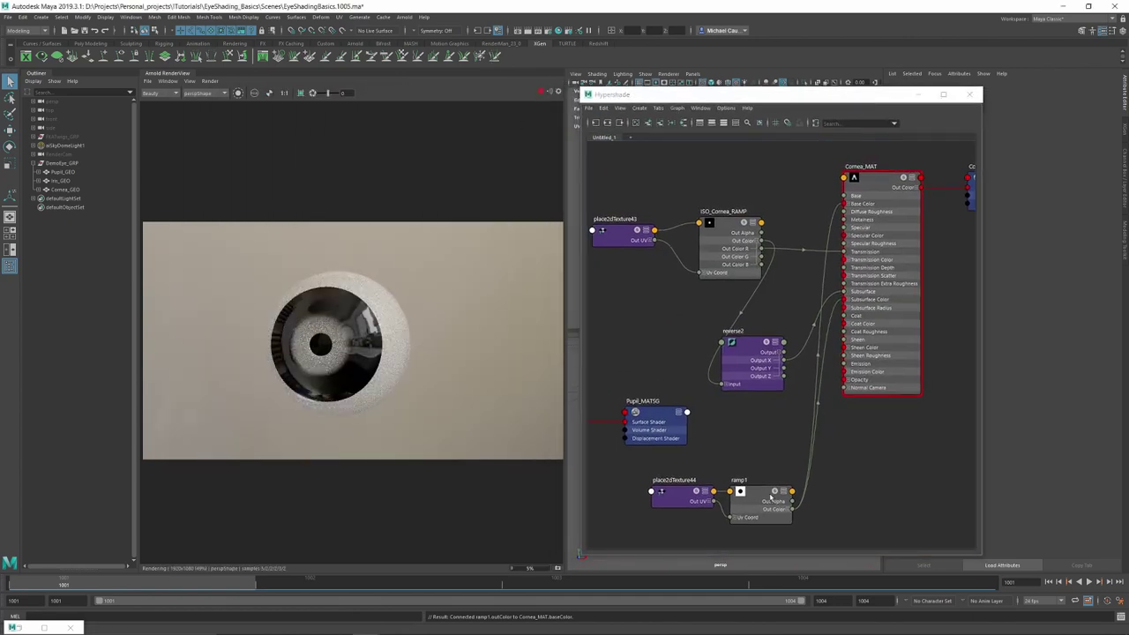
{"action": "left_click", "coordinate": [748, 493]}
{"action": "left_click_drag", "start_coordinate": [817, 97], "coordinate": [728, 97]}
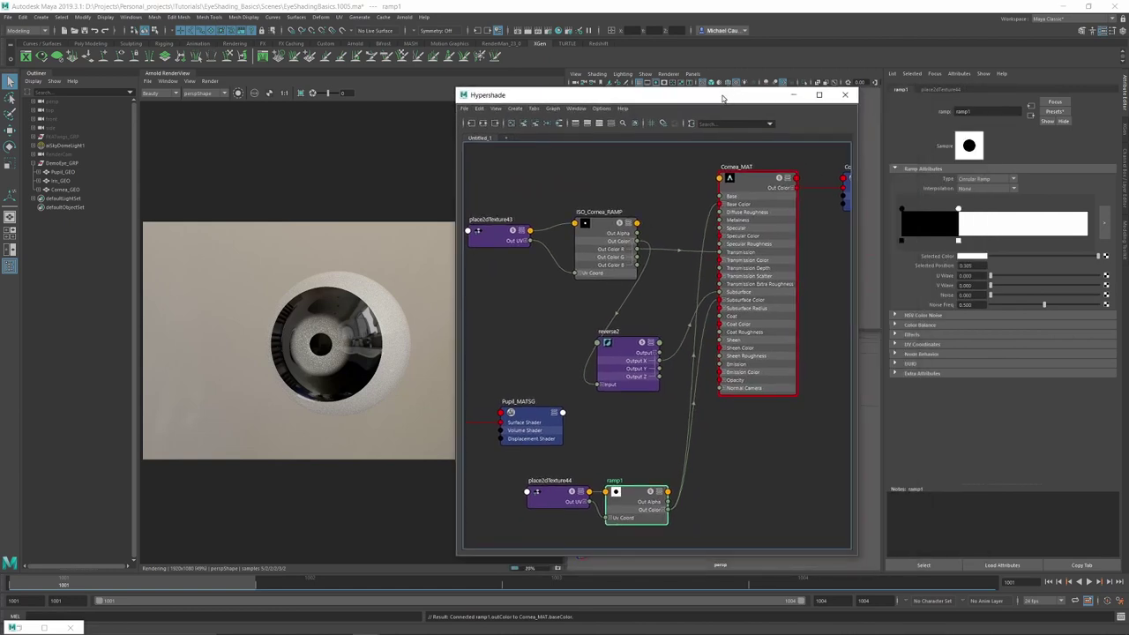
{"action": "left_click_drag", "start_coordinate": [959, 210], "coordinate": [928, 209]}
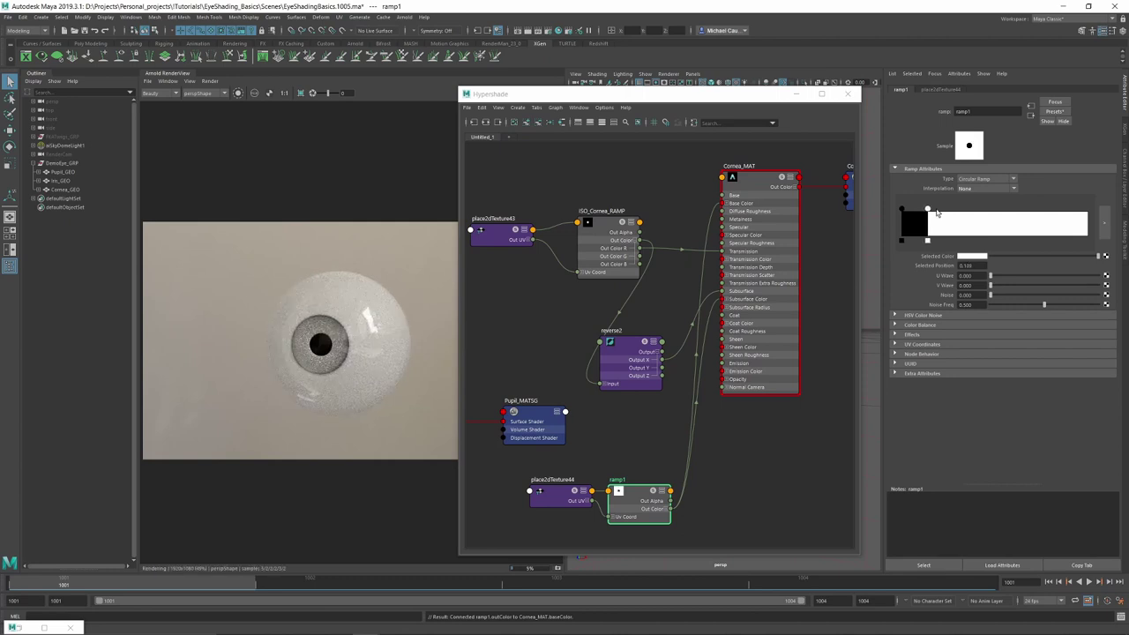
- Add a mid-grey marker at about 0.44 on ramp1 and set the ramp's interpolation to Smooth
{"action": "left_click", "coordinate": [984, 226]}
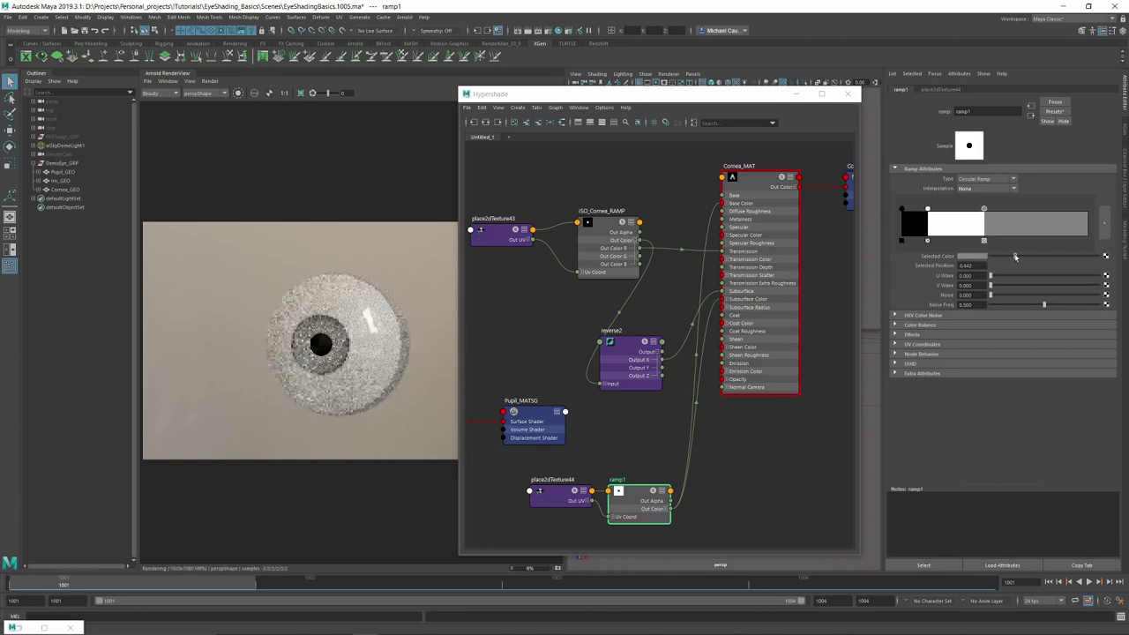
{"action": "left_click", "coordinate": [1018, 255]}
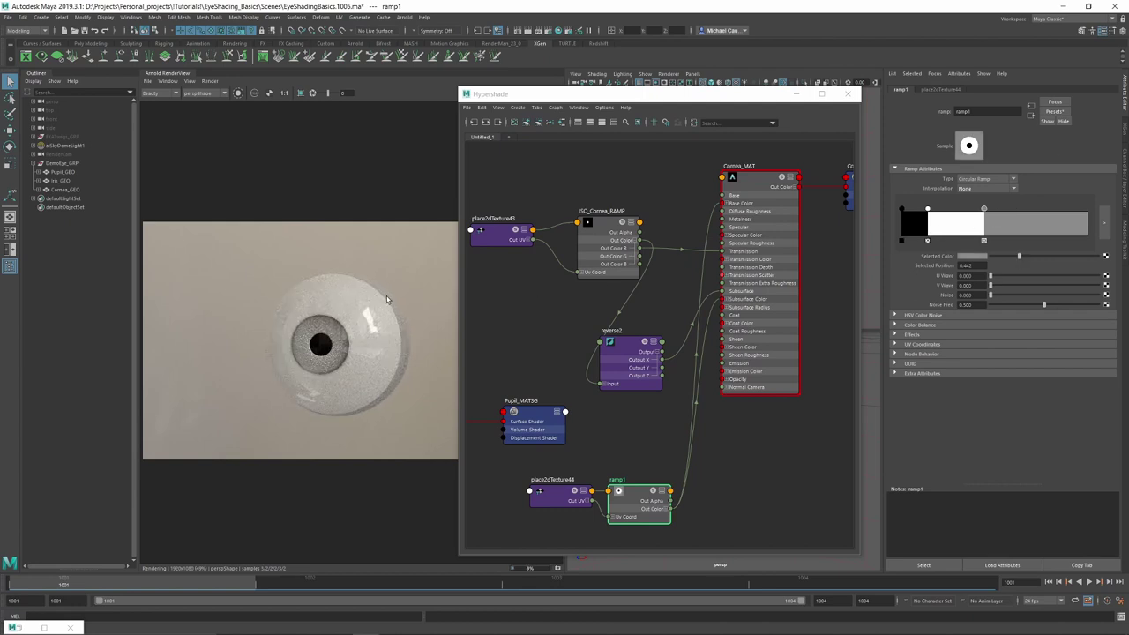
{"action": "left_click", "coordinate": [974, 189]}
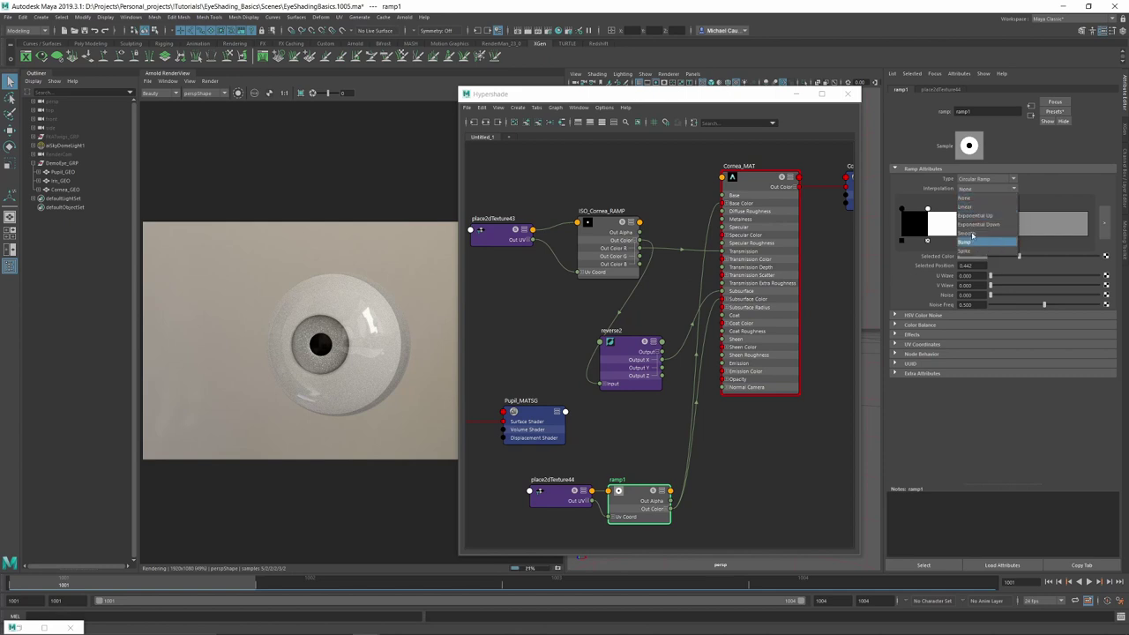
{"action": "left_click", "coordinate": [973, 234]}
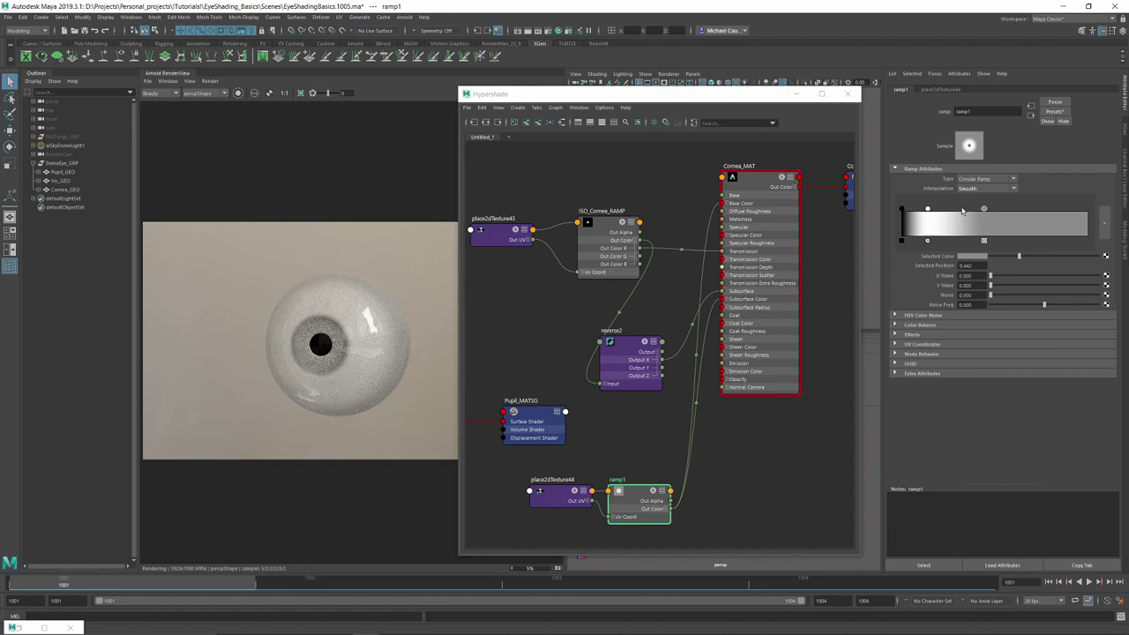
- Delete the black marker at the start of ramp1 and tint the white marker a pale pinkish white
{"action": "left_click", "coordinate": [976, 258]}
{"action": "left_click", "coordinate": [927, 209]}
{"action": "left_click", "coordinate": [901, 209]}
{"action": "left_click", "coordinate": [902, 240]}
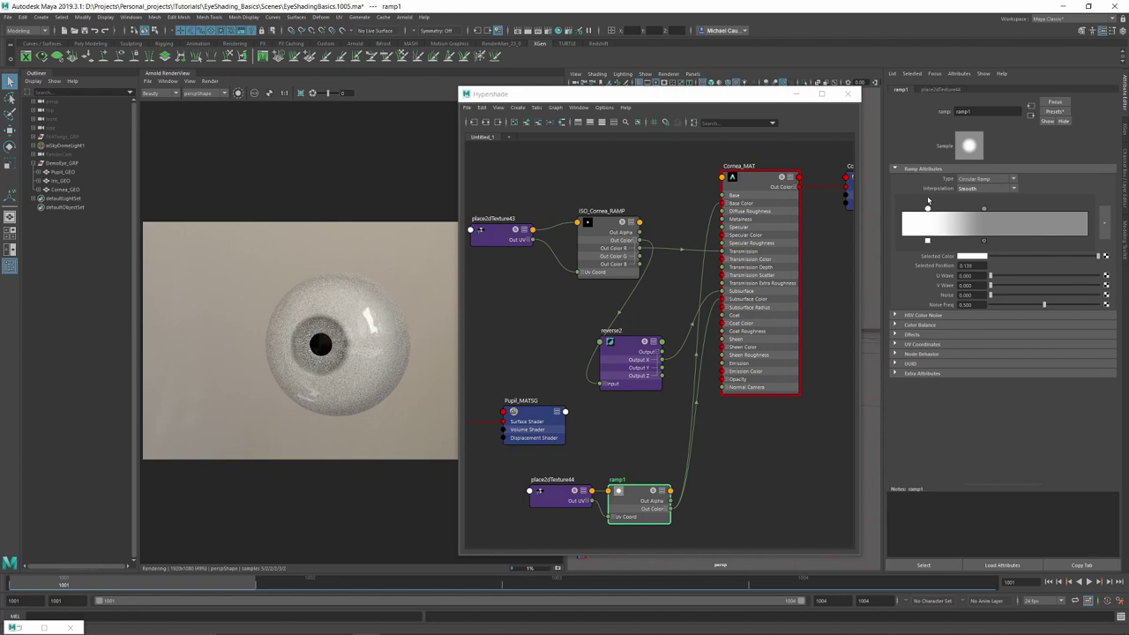
{"action": "left_click", "coordinate": [974, 256]}
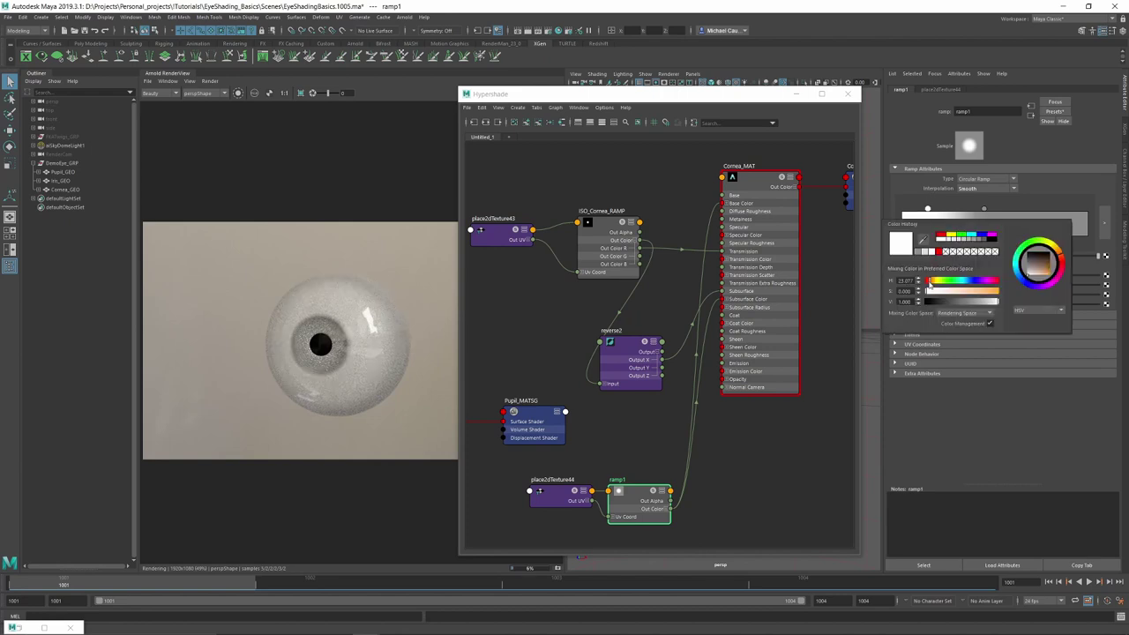
{"action": "left_click", "coordinate": [926, 254]}
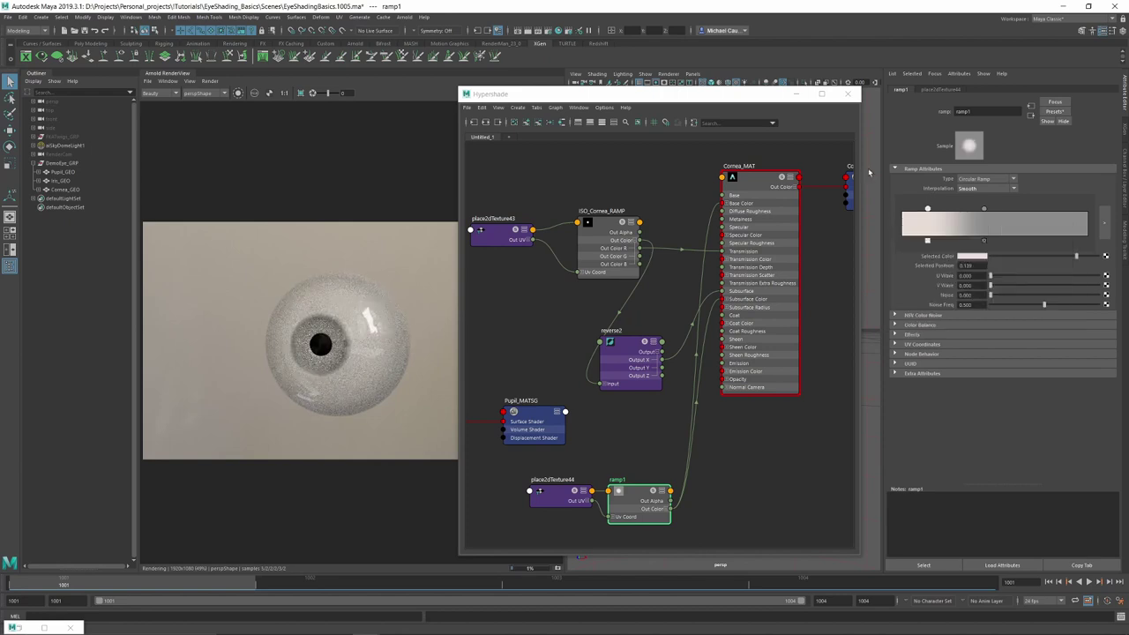
- Recolor ramp1's grey outer marker to a salmon pink with hue about 11.5, saturation 0.532 and value 0.802
{"action": "left_click", "coordinate": [984, 210]}
{"action": "left_click", "coordinate": [973, 257]}
{"action": "left_click", "coordinate": [916, 251]}
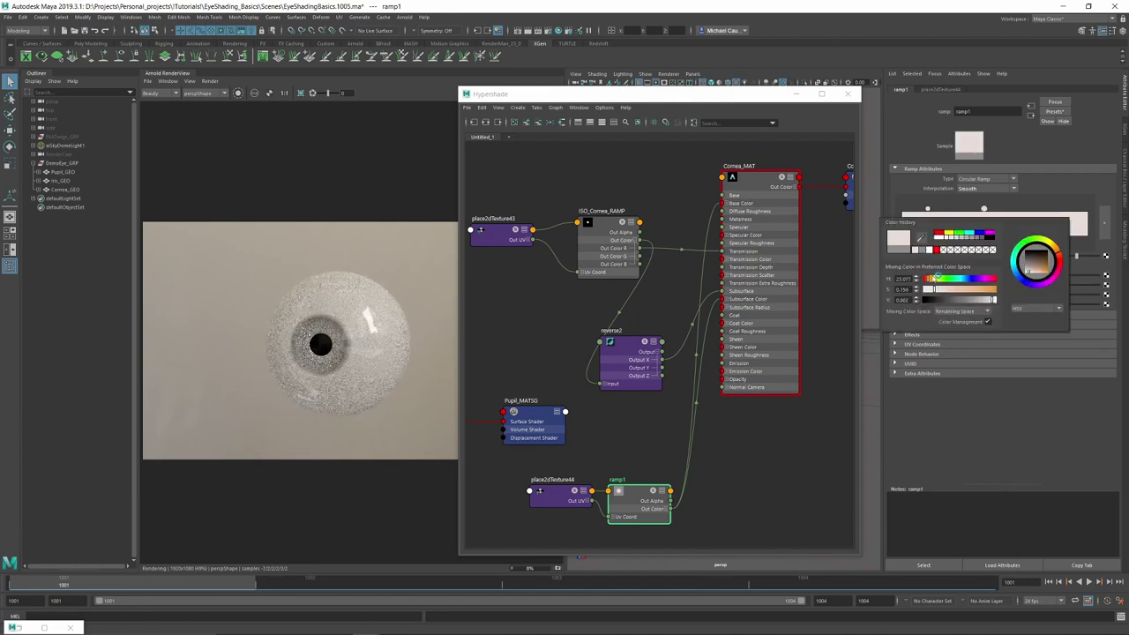
{"action": "left_click_drag", "start_coordinate": [937, 277], "coordinate": [968, 292]}
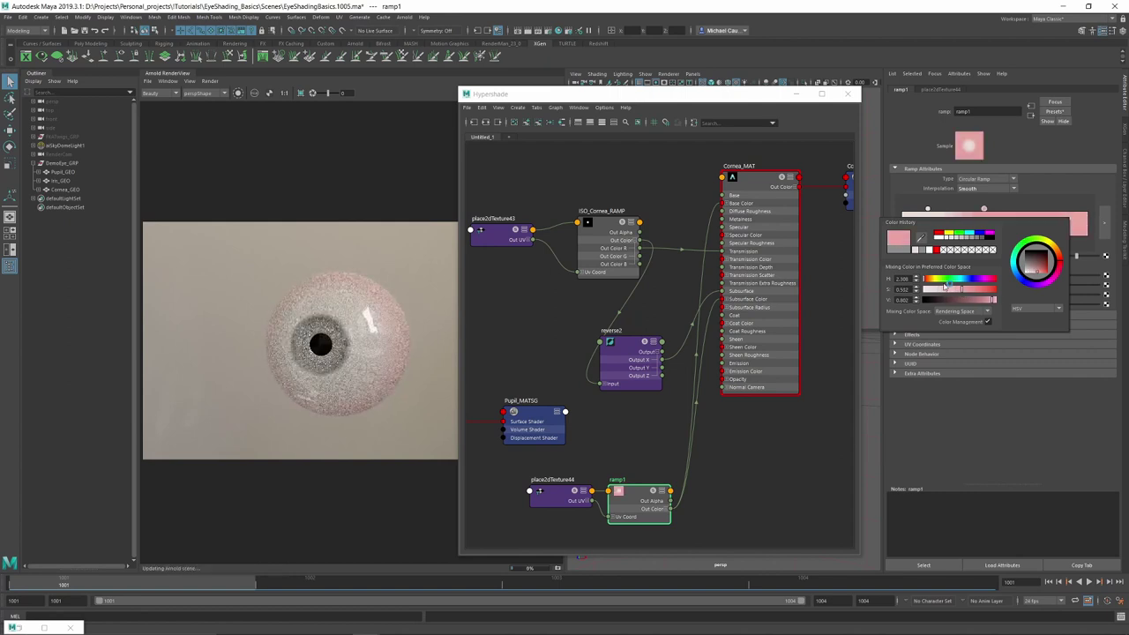
{"action": "left_click", "coordinate": [929, 280]}
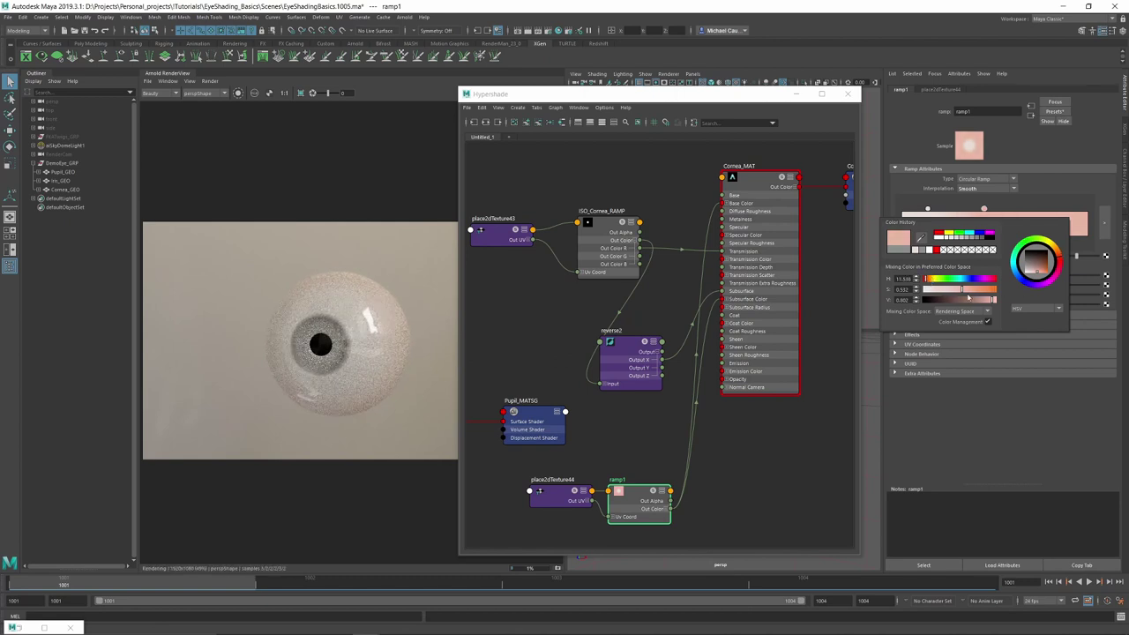
{"action": "left_click", "coordinate": [952, 291]}
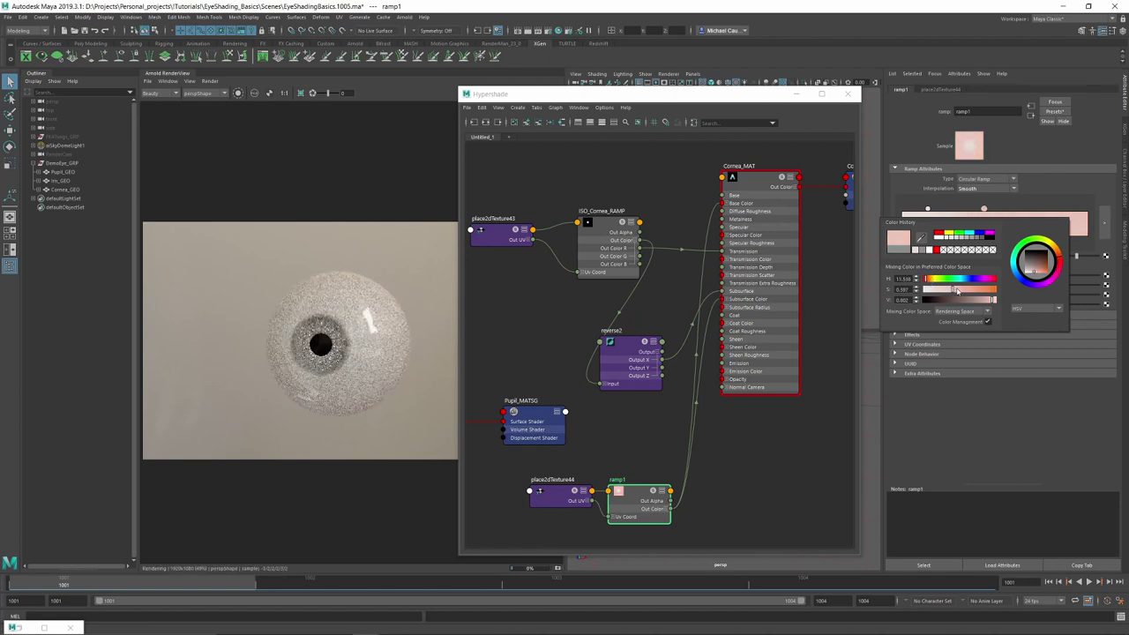
{"action": "left_click", "coordinate": [963, 290]}
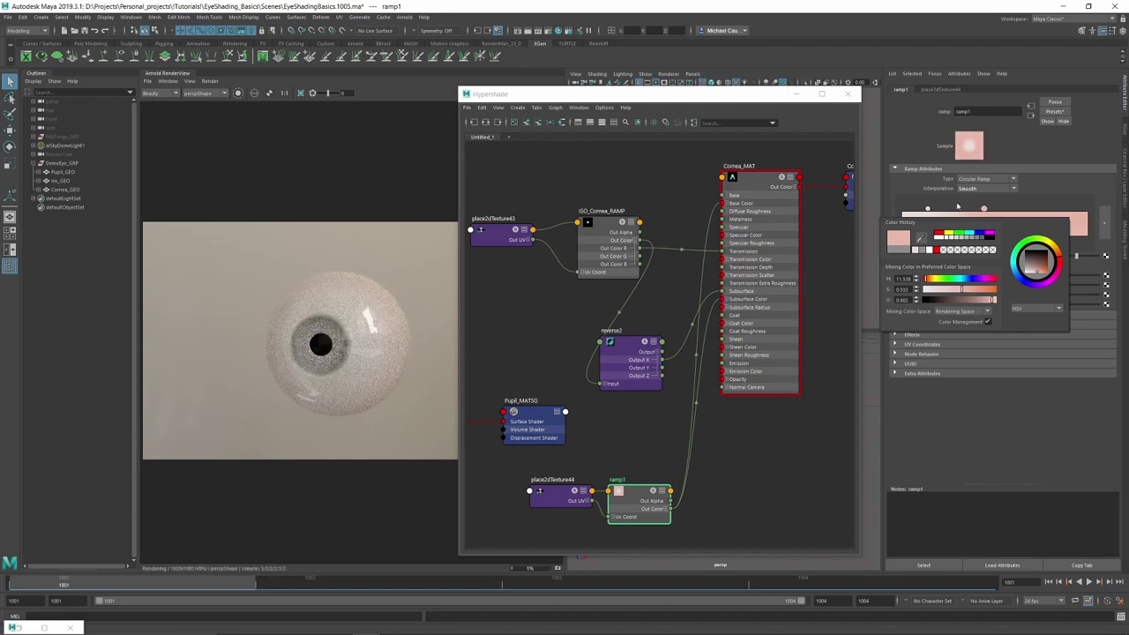
- Tint the inner marker of ramp1 a slightly more saturated warm off-white
{"action": "left_click", "coordinate": [928, 209]}
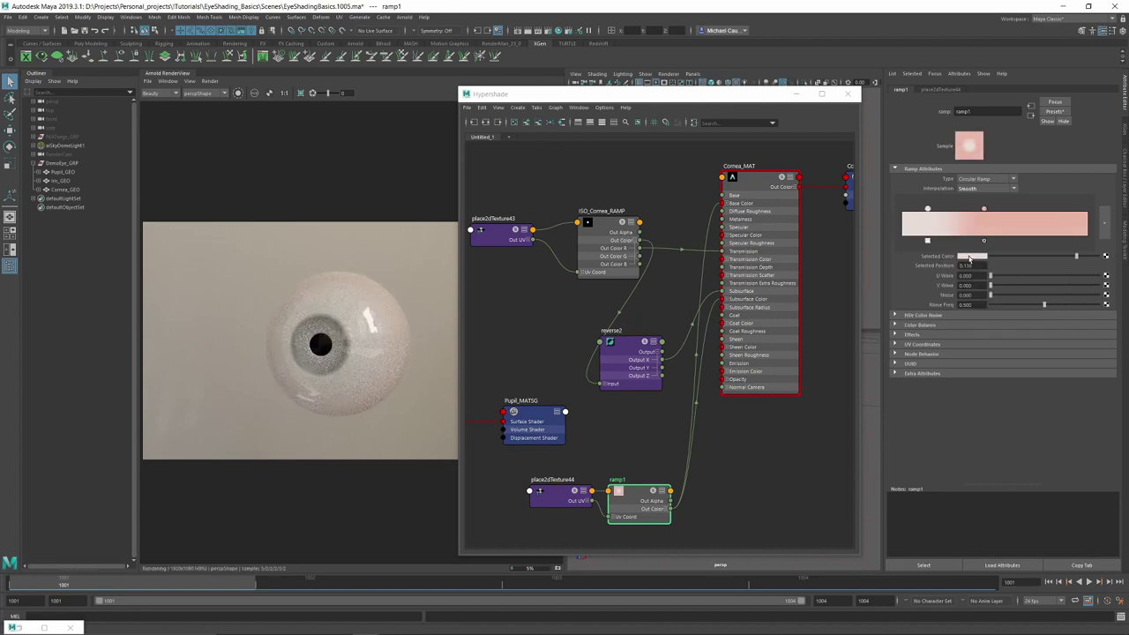
{"action": "left_click", "coordinate": [970, 258]}
{"action": "left_click_drag", "start_coordinate": [935, 293], "coordinate": [941, 292]}
- Raise the outer marker's saturation to 1.0 for a strong orange and move it to about 0.71 on ramp1
{"action": "left_click", "coordinate": [974, 262]}
{"action": "left_click", "coordinate": [974, 257]}
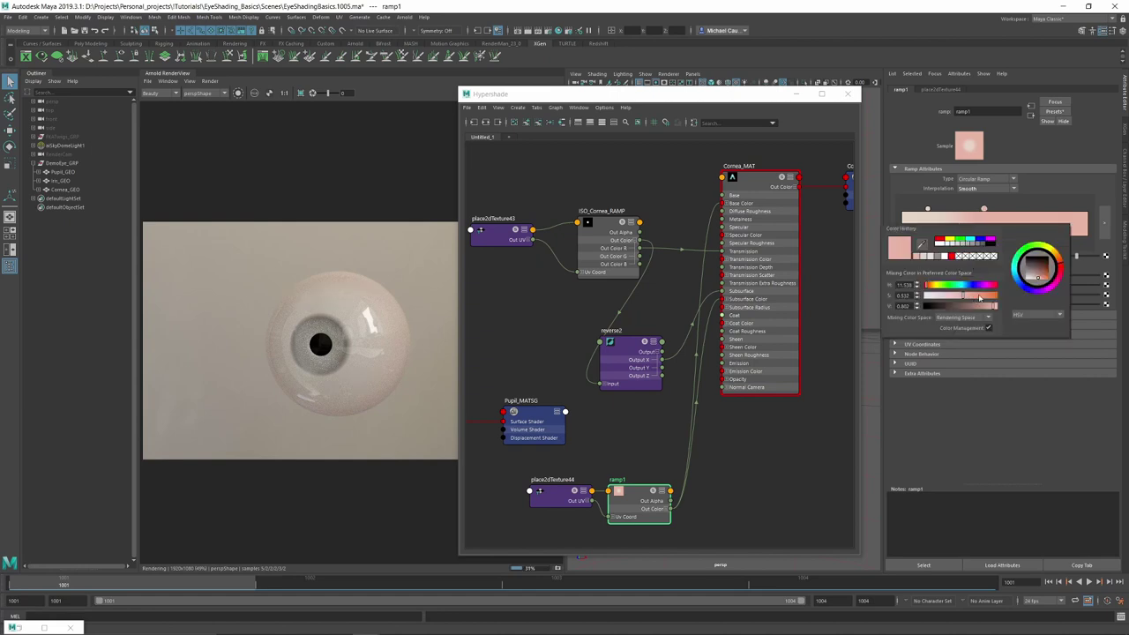
{"action": "left_click_drag", "start_coordinate": [978, 298], "coordinate": [998, 298]}
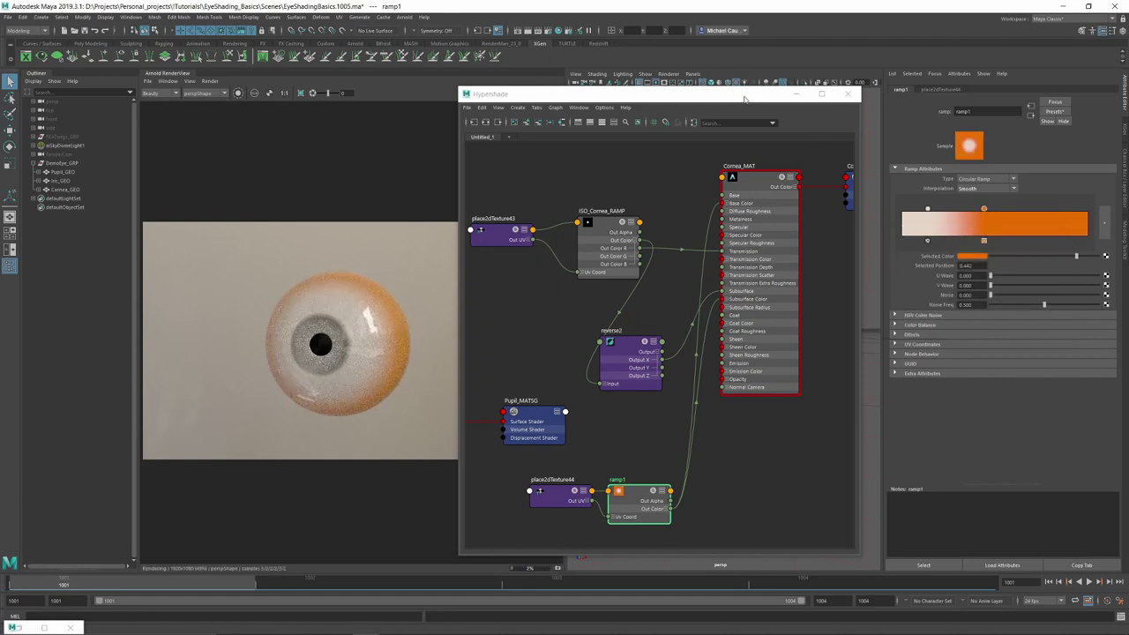
{"action": "left_click_drag", "start_coordinate": [985, 211], "coordinate": [1035, 211]}
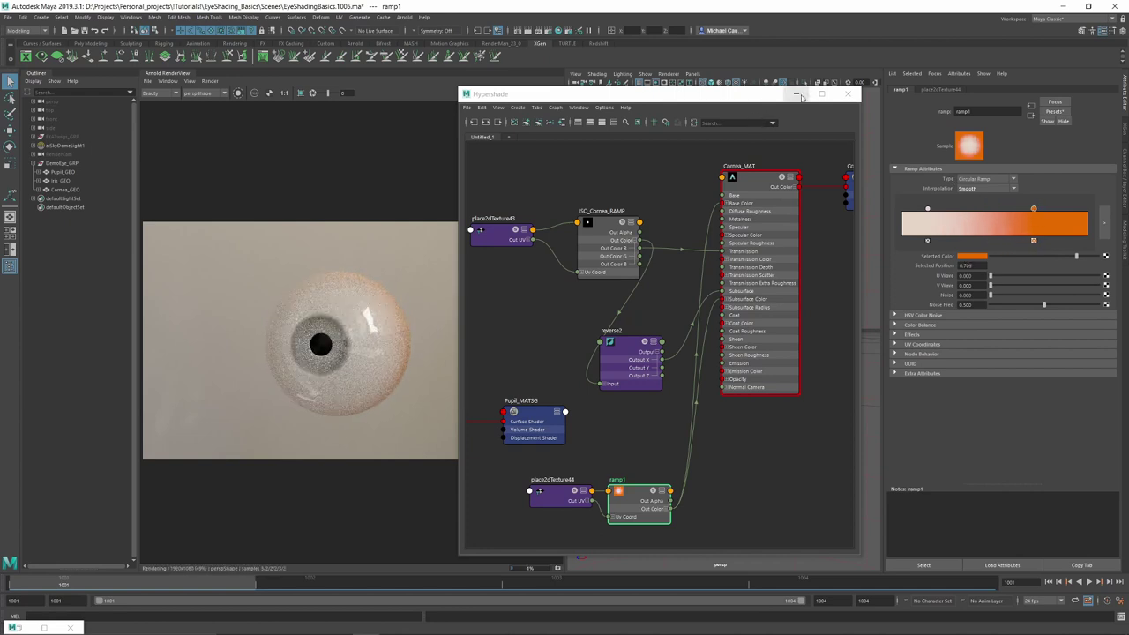
- Minimize Hypershade, inspect the eye from the side, and move ramp1's orange marker to about 0.56
{"action": "left_click", "coordinate": [797, 93]}
{"action": "left_click_drag", "start_coordinate": [680, 252], "coordinate": [640, 260], "text": "alt"}
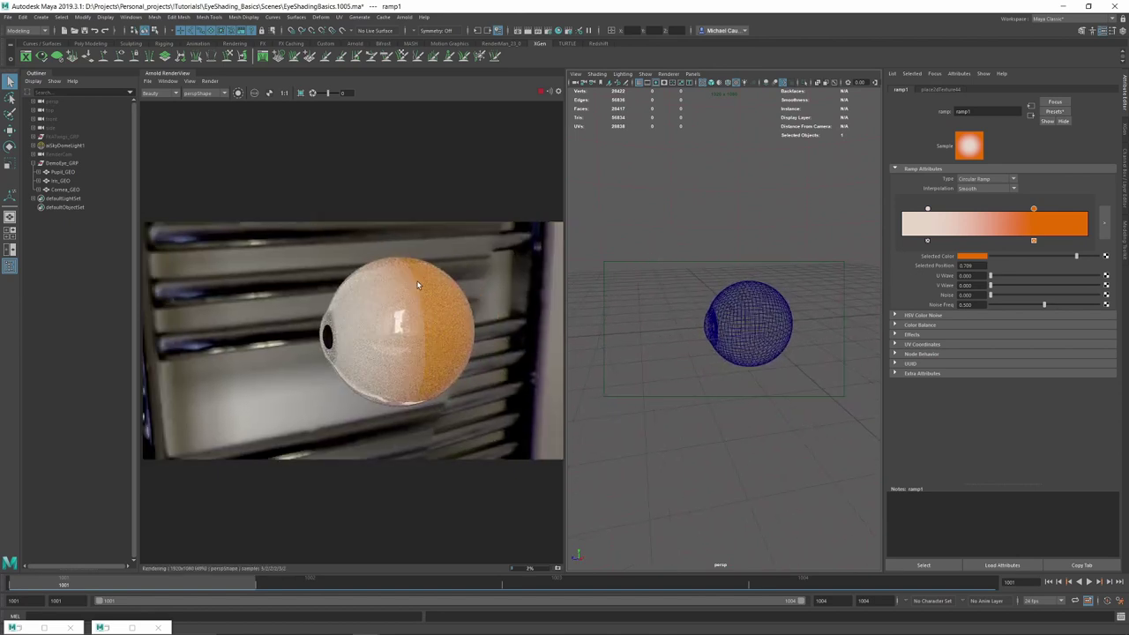
{"action": "left_click_drag", "start_coordinate": [1031, 212], "coordinate": [1006, 212]}
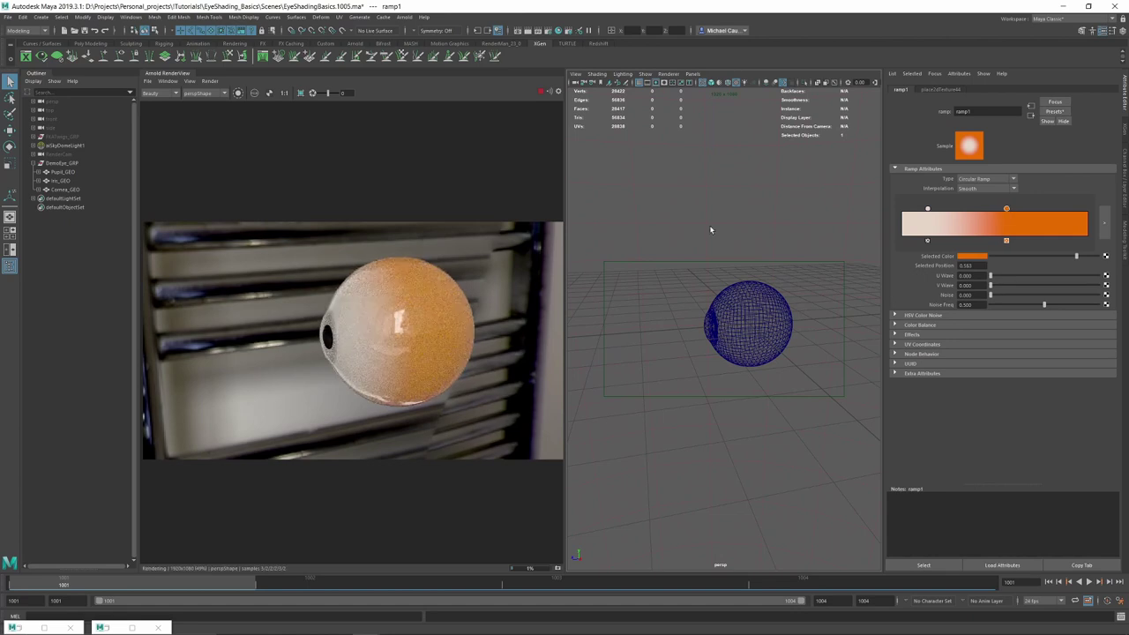
{"action": "left_click_drag", "start_coordinate": [711, 230], "coordinate": [770, 221], "text": "alt"}
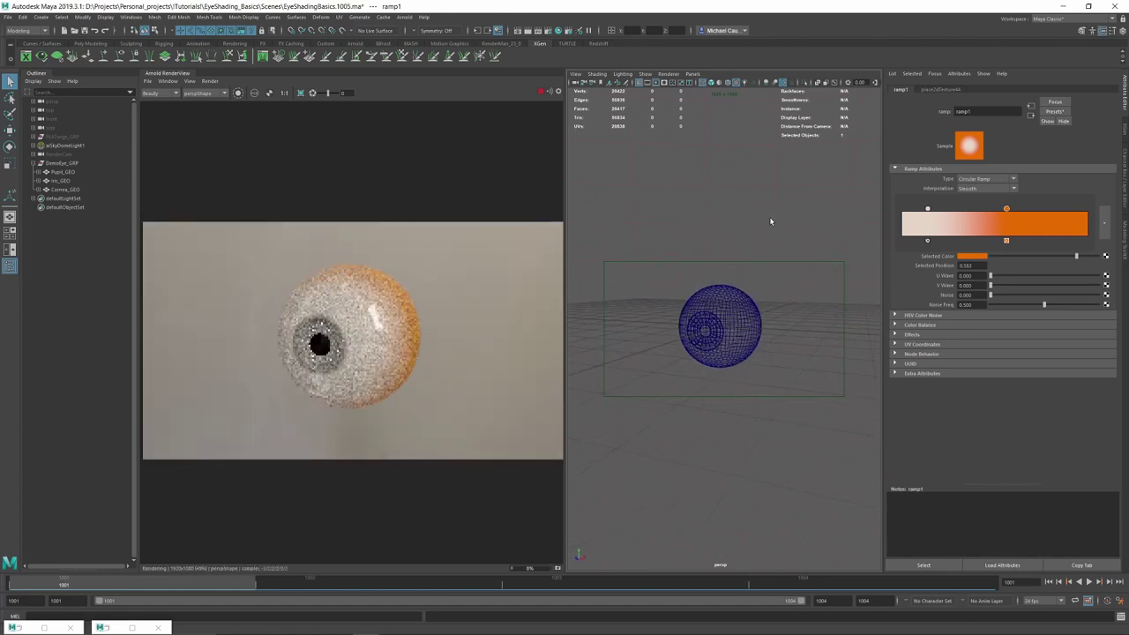
- Lower the saturation of ramp1's orange outer marker to about 0.686 for a soft salmon and check the eye from the front
{"action": "left_click", "coordinate": [971, 257]}
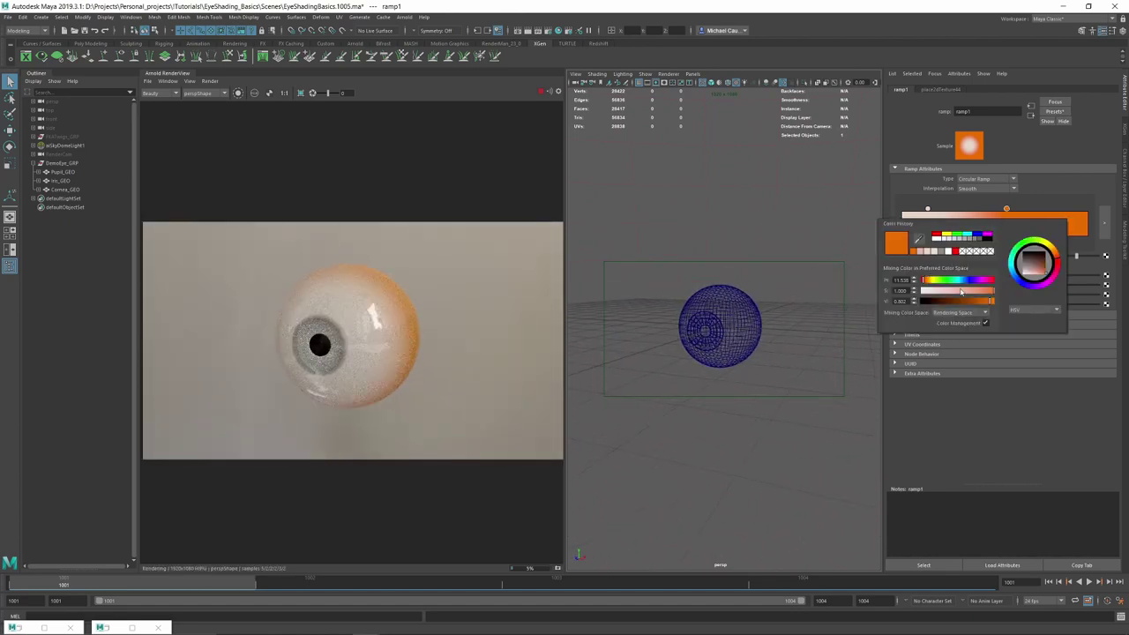
{"action": "left_click", "coordinate": [957, 291]}
{"action": "left_click_drag", "start_coordinate": [957, 291], "coordinate": [972, 292]}
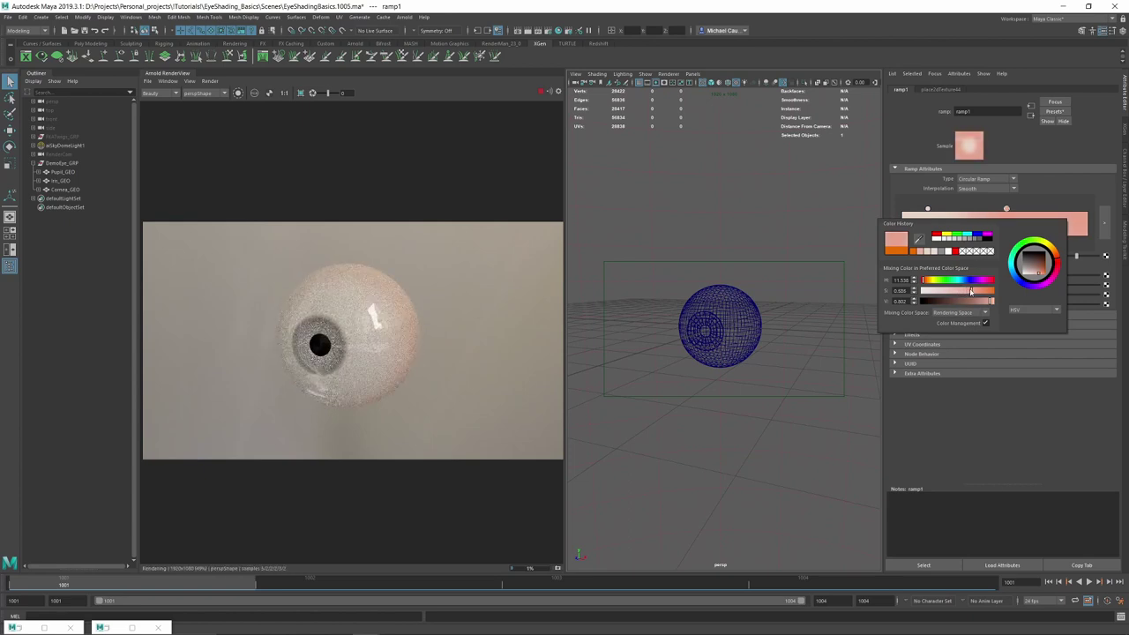
{"action": "mouse_move", "coordinate": [706, 232]}
{"action": "left_mouse_down", "text": "alt"}
{"action": "mouse_move", "coordinate": [693, 236]}
{"action": "mouse_move", "coordinate": [707, 224]}
{"action": "left_mouse_up", "text": "alt"}
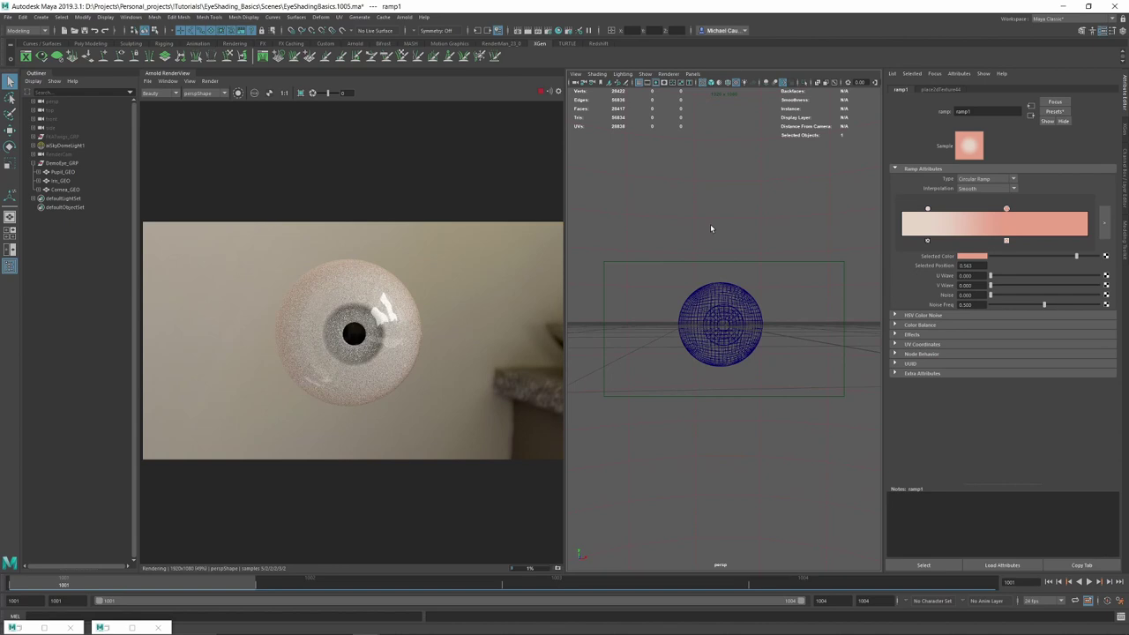
- Add a muted brown marker near the start of ramp1 at about 0.05 and move the off-white marker to about 0.182
{"action": "left_click", "coordinate": [905, 221]}
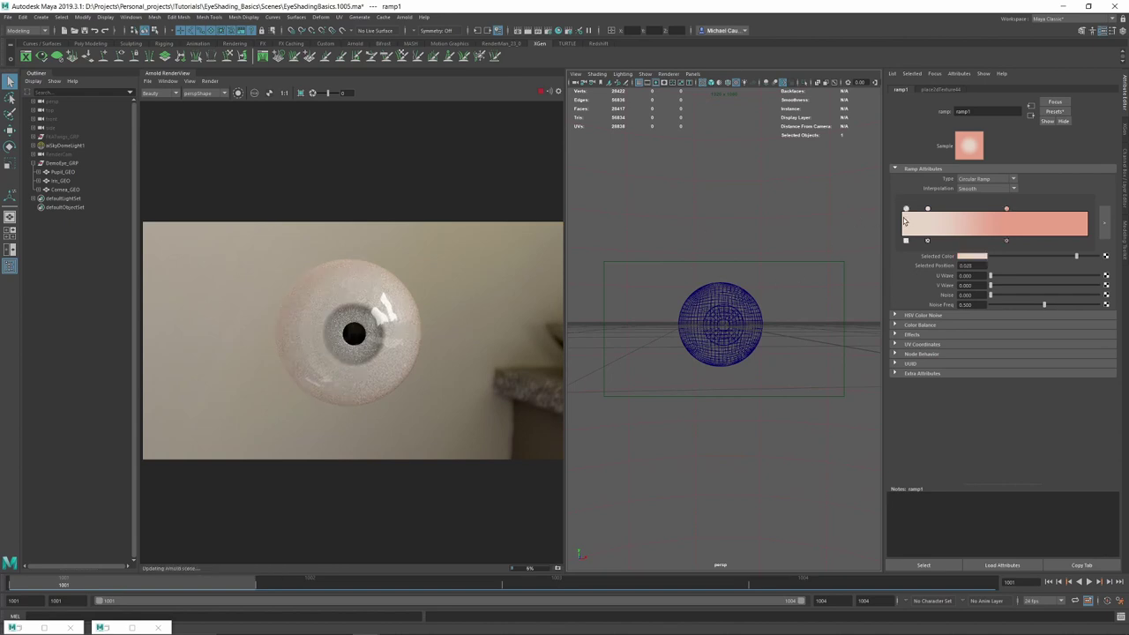
{"action": "left_click_drag", "start_coordinate": [905, 221], "coordinate": [900, 222]}
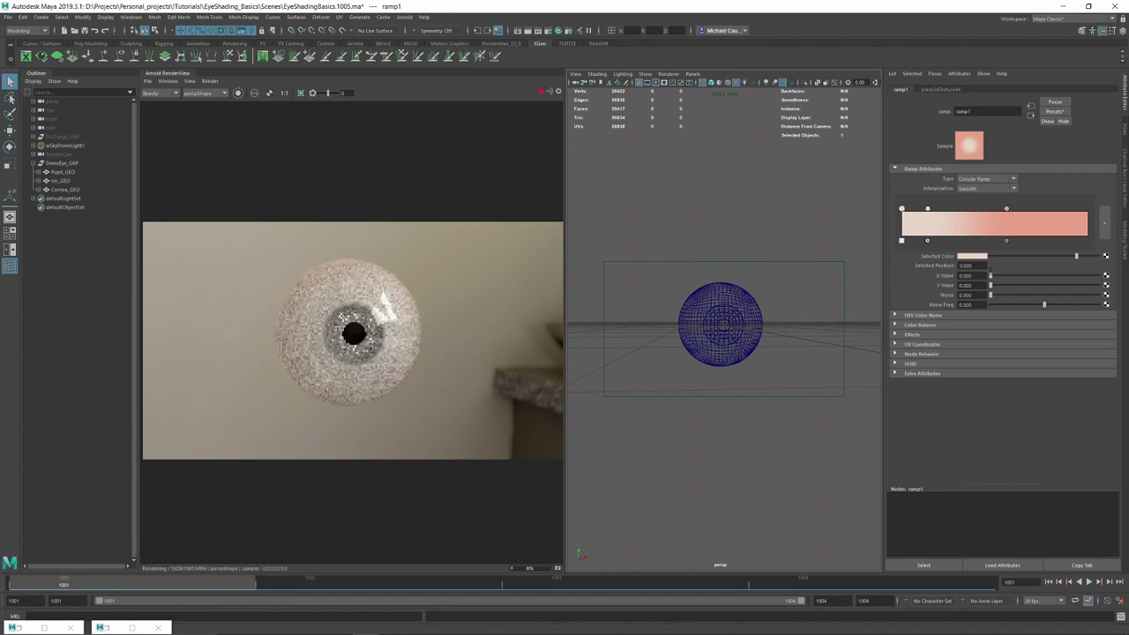
{"action": "left_click", "coordinate": [985, 257]}
{"action": "mouse_move", "coordinate": [961, 292]}
{"action": "left_mouse_down"}
{"action": "mouse_move", "coordinate": [974, 292]}
{"action": "mouse_move", "coordinate": [965, 303]}
{"action": "left_mouse_up"}
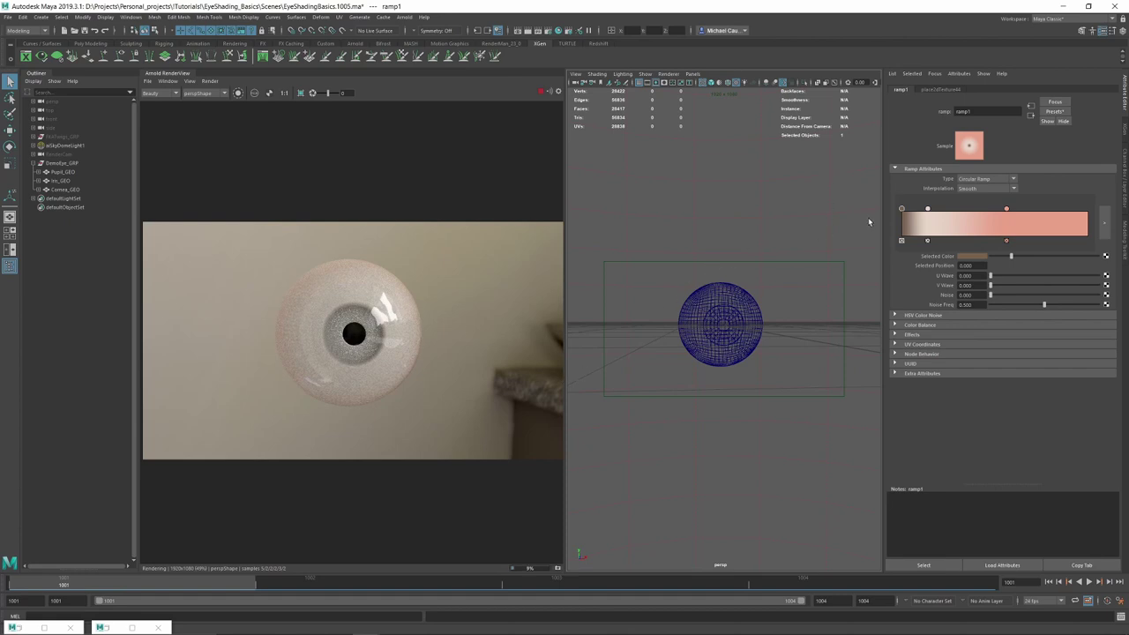
{"action": "left_click_drag", "start_coordinate": [901, 210], "coordinate": [915, 211]}
{"action": "left_click_drag", "start_coordinate": [914, 211], "coordinate": [934, 210]}
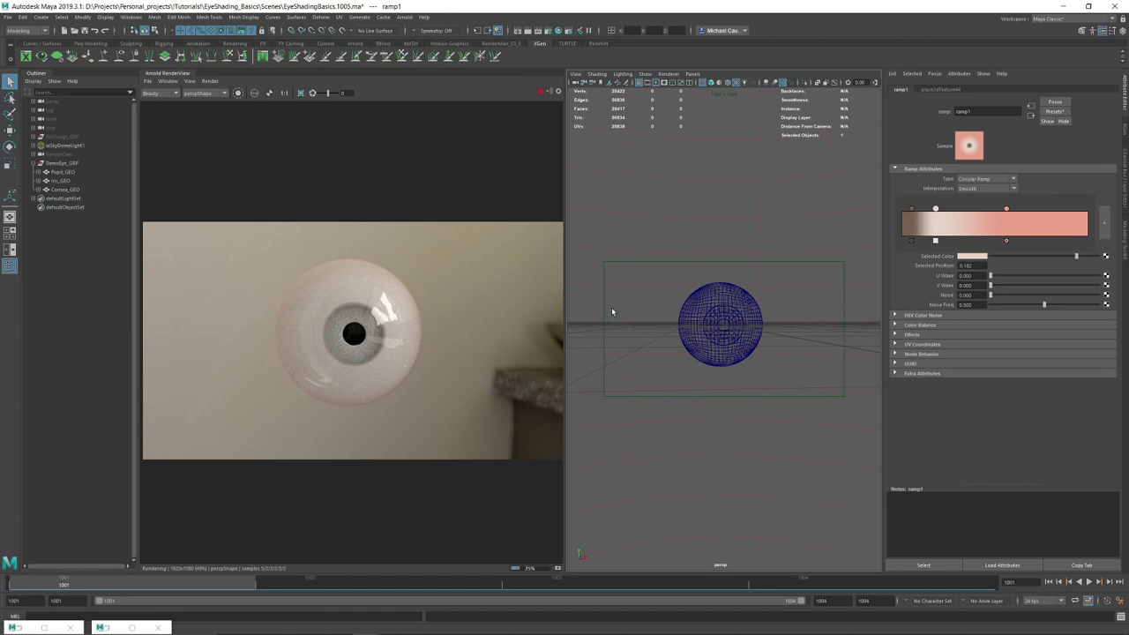
- Darken the specular color of Cornea_GEO's material to light grey and set its specular roughness to 0.1
{"action": "left_click", "coordinate": [719, 305]}
{"action": "left_click", "coordinate": [997, 90]}
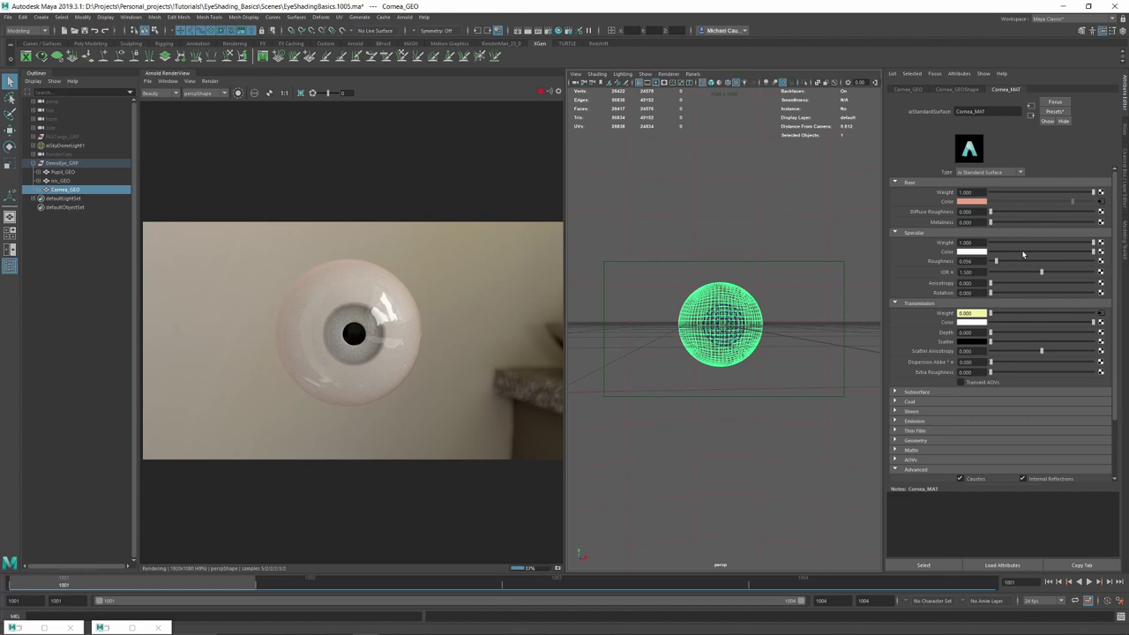
{"action": "left_click_drag", "start_coordinate": [1023, 255], "coordinate": [1059, 253]}
{"action": "double_click", "coordinate": [967, 261]}
{"action": "type", "text": "0.1"}
{"action": "key", "text": "Return"}
- Try a specular IOR of 1 on Cornea_MAT while viewing the eye from the side
{"action": "double_click", "coordinate": [971, 272]}
{"action": "left_click_drag", "start_coordinate": [983, 272], "coordinate": [965, 271]}
{"action": "left_click_drag", "start_coordinate": [704, 238], "coordinate": [722, 236], "text": "alt"}
{"action": "right_click_drag", "start_coordinate": [723, 236], "coordinate": [776, 252], "text": "alt"}
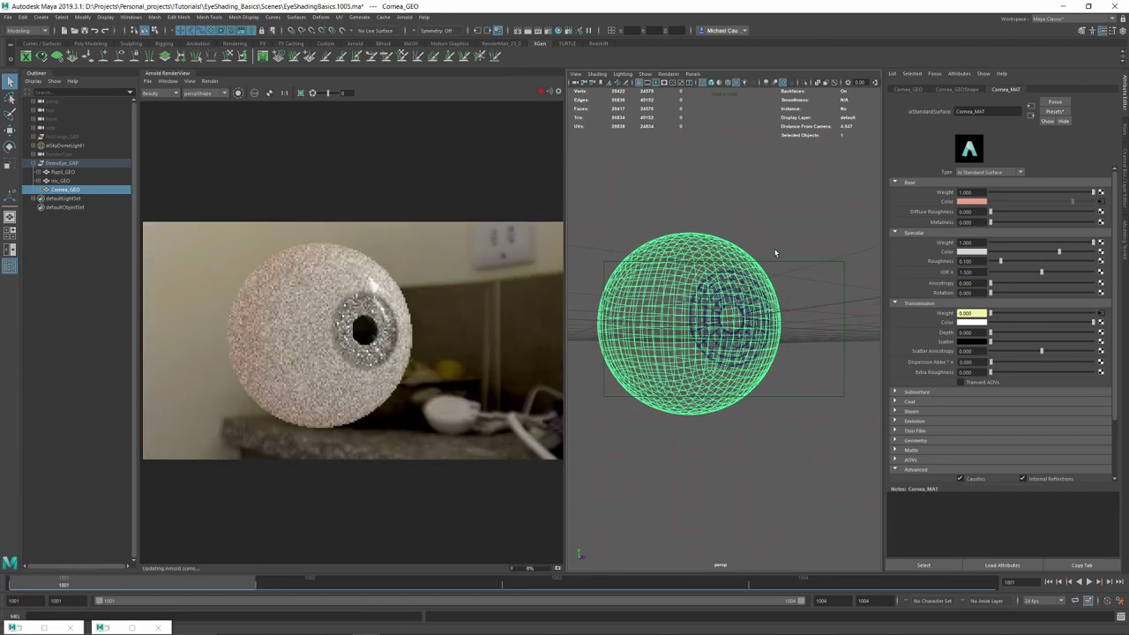
{"action": "left_click_drag", "start_coordinate": [776, 253], "coordinate": [776, 257], "text": "alt"}
{"action": "right_click_drag", "start_coordinate": [777, 258], "coordinate": [731, 254], "text": "alt"}
{"action": "left_click_drag", "start_coordinate": [731, 254], "coordinate": [748, 251], "text": "alt"}
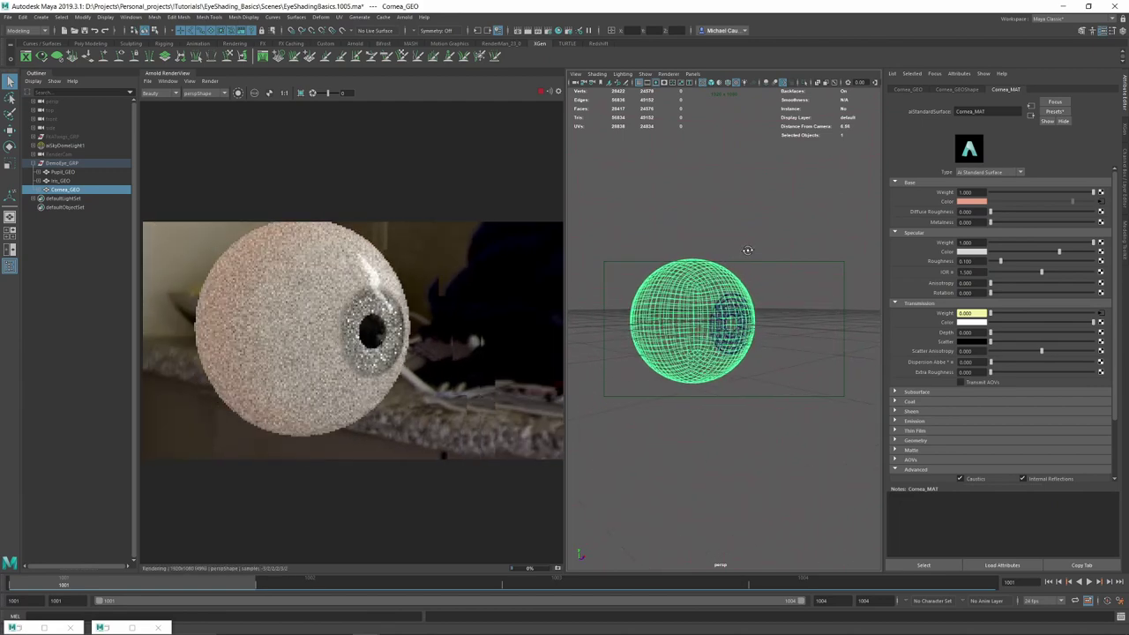
{"action": "left_click_drag", "start_coordinate": [1042, 273], "coordinate": [943, 278]}
{"action": "type", "text": "1"}
{"action": "key", "text": "Return"}
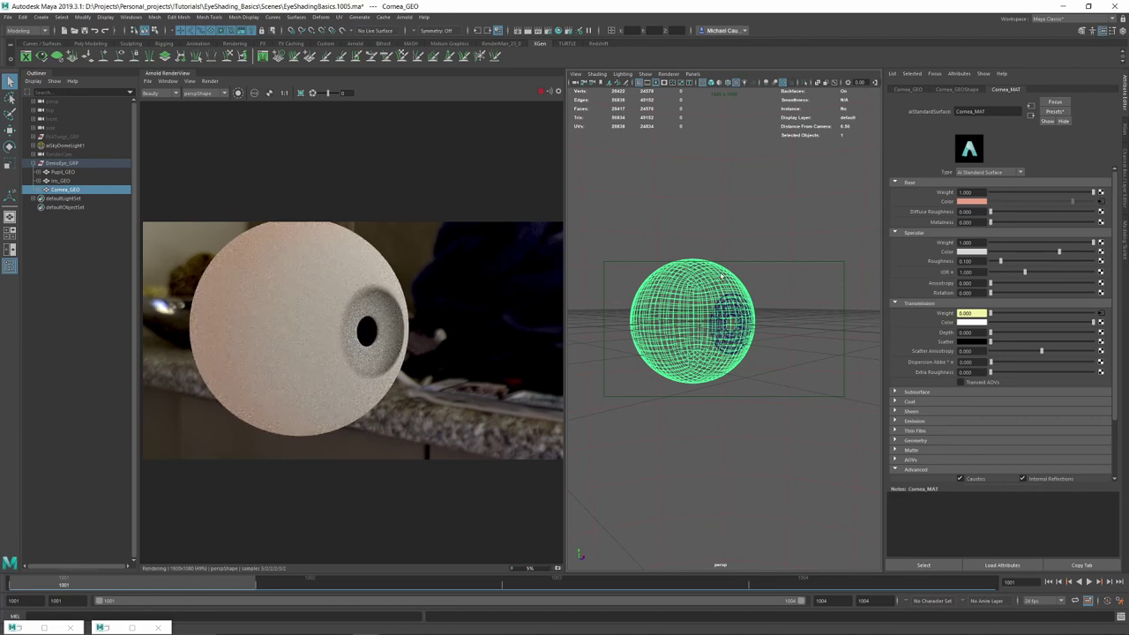
- Toggle Cornea_GEO's visibility repeatedly in a magnified render to compare the iris with and without the cornea
{"action": "key", "text": "h"}
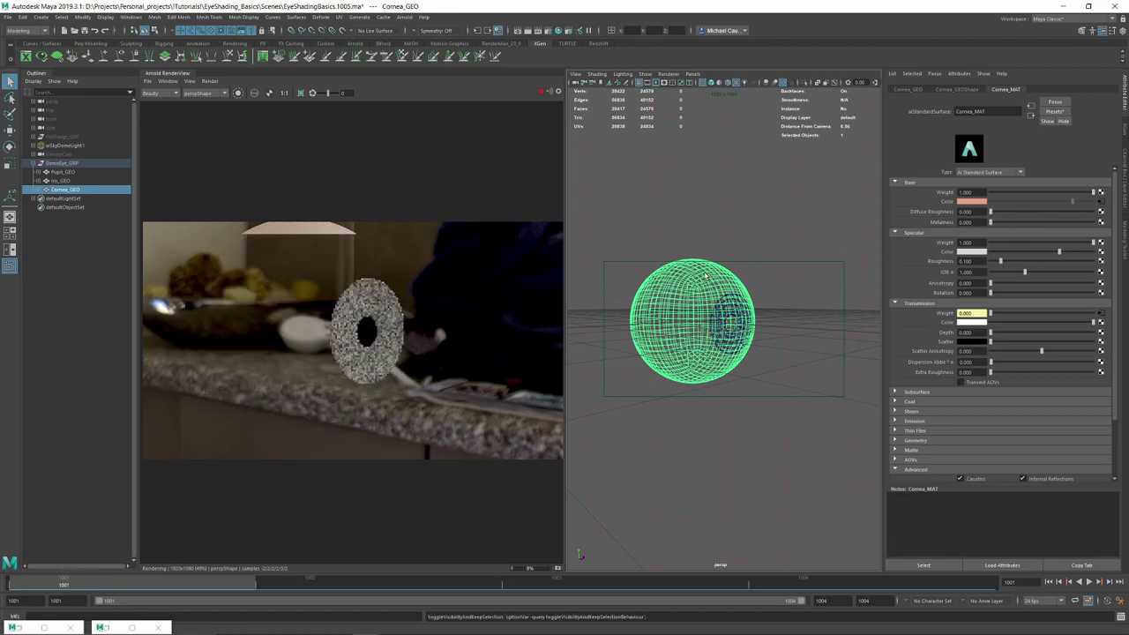
{"action": "key", "text": "h"}
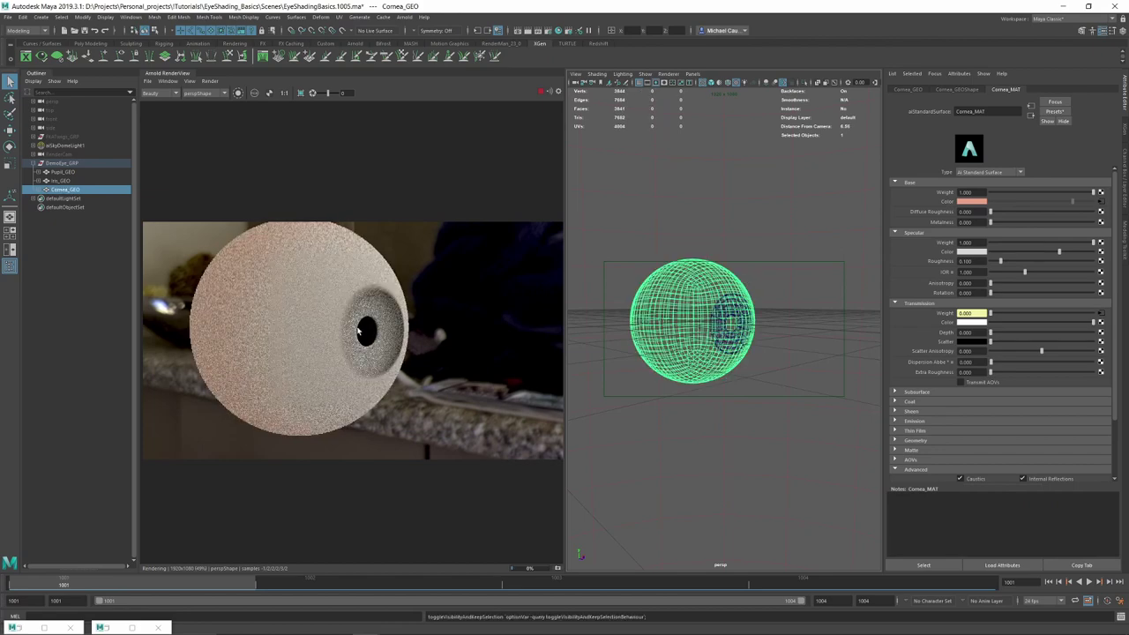
{"action": "scroll", "coordinate": [373, 330], "scroll_direction": "up", "scroll_amount": 2}
{"action": "scroll", "coordinate": [373, 325], "scroll_direction": "down", "scroll_amount": 2}
{"action": "key", "text": "h"}
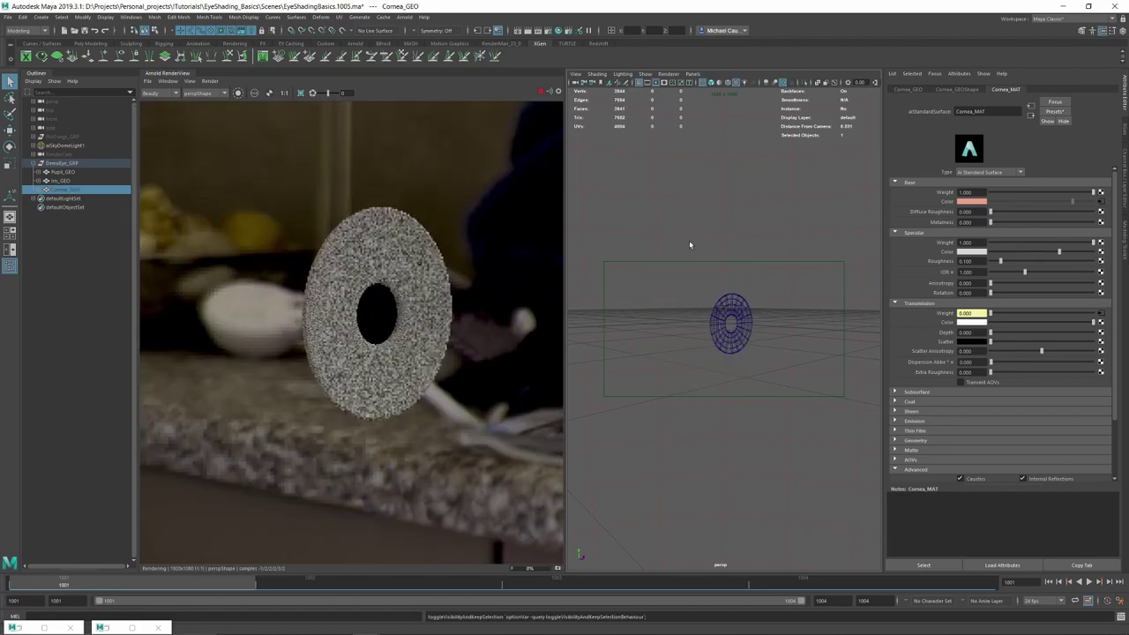
{"action": "key", "text": "h"}
{"action": "key", "text": "h"}
{"action": "key", "text": "h"}
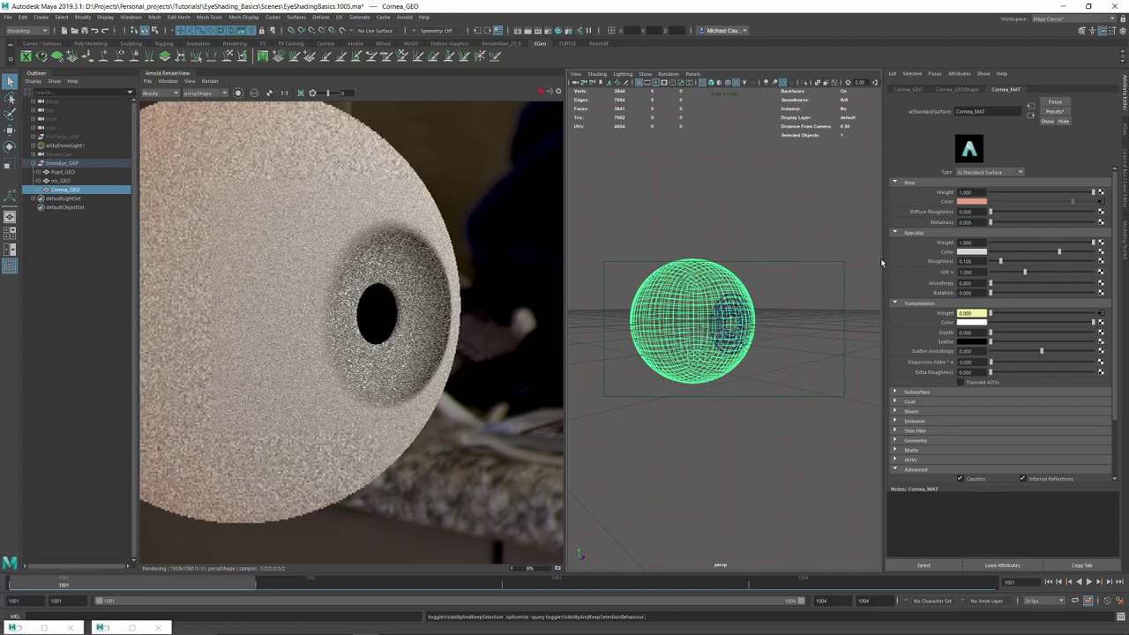
- Try a specular IOR of about 2.162 on Cornea_MAT and toggle Cornea_GEO's visibility to compare the iris distortion
{"action": "left_click_drag", "start_coordinate": [1035, 275], "coordinate": [1063, 272]}
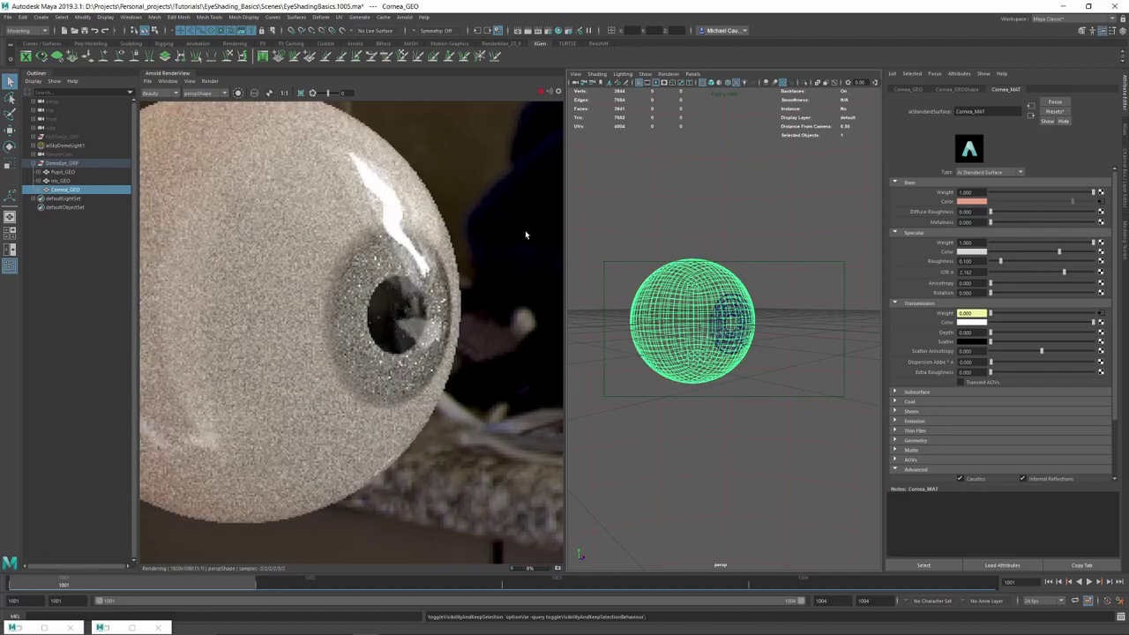
{"action": "key", "text": "h"}
{"action": "key", "text": "h"}
{"action": "key", "text": "h"}
{"action": "key", "text": "h"}
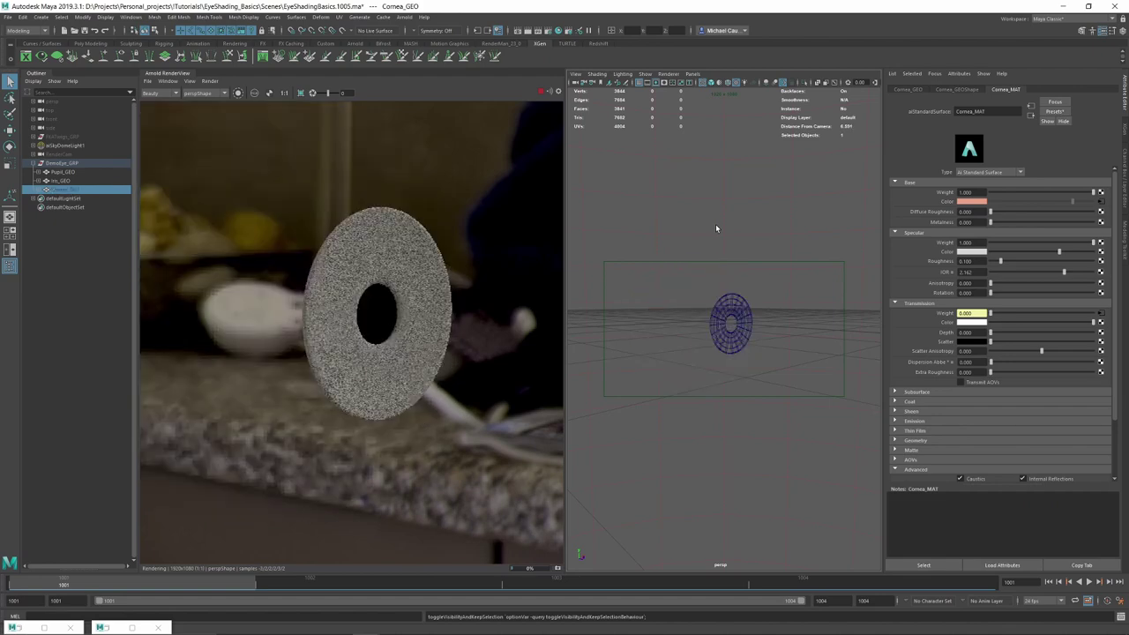
{"action": "key", "text": "h"}
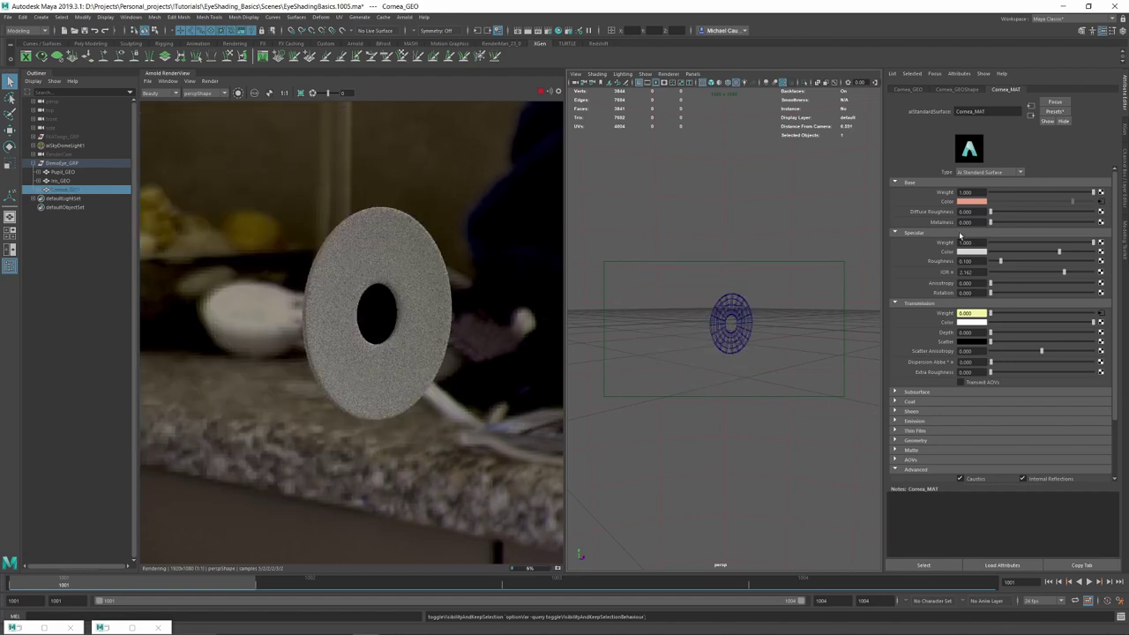
{"action": "key", "text": "h"}
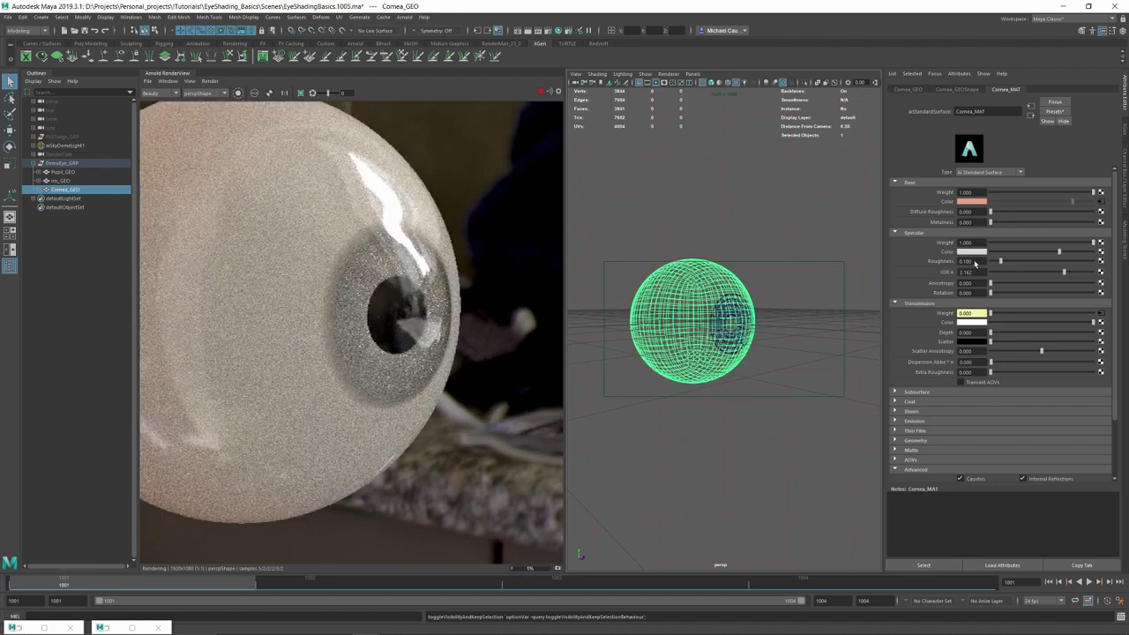
- Set Cornea_MAT's specular IOR to 1.345 and check the rendered eye from the side and the front
{"action": "left_click", "coordinate": [970, 272]}
{"action": "type", "text": "1"}
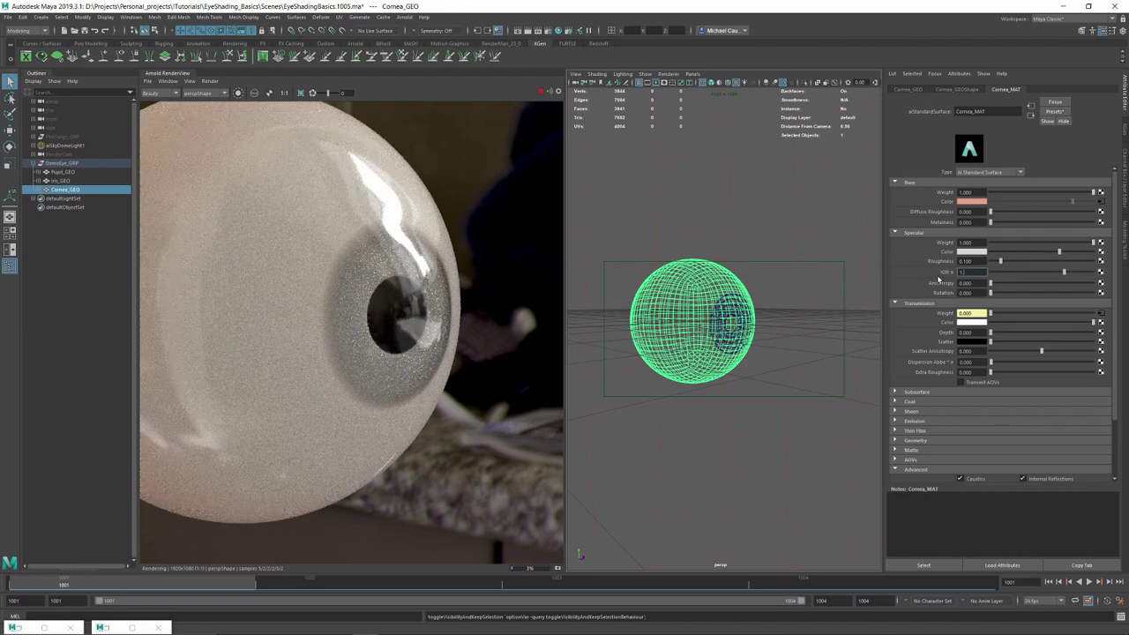
{"action": "type", "text": ".345"}
{"action": "key", "text": "Return"}
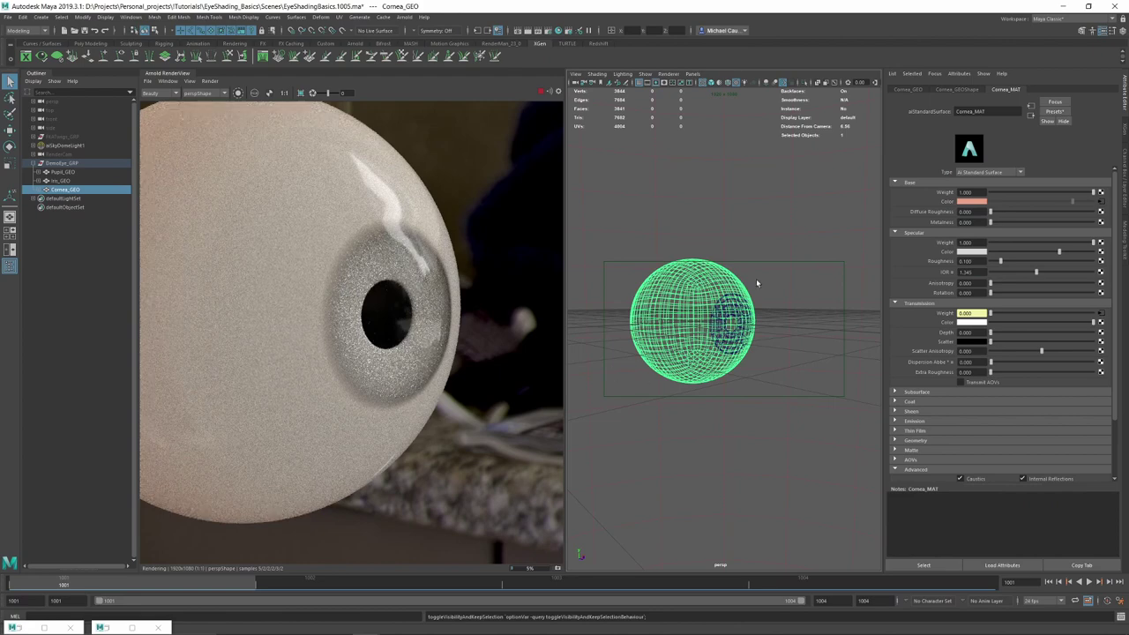
{"action": "scroll", "coordinate": [756, 279], "scroll_direction": "up", "scroll_amount": 3}
{"action": "scroll", "coordinate": [756, 279], "scroll_direction": "down", "scroll_amount": 6}
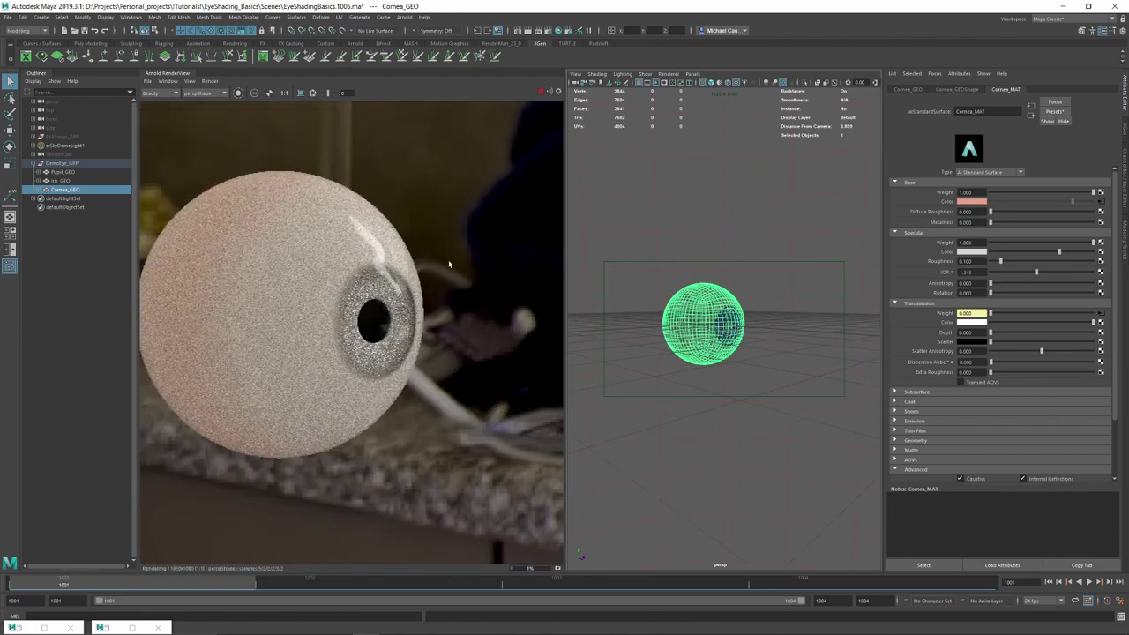
{"action": "scroll", "coordinate": [390, 262], "scroll_direction": "down", "scroll_amount": 2}
{"action": "scroll", "coordinate": [390, 265], "scroll_direction": "up", "scroll_amount": 1}
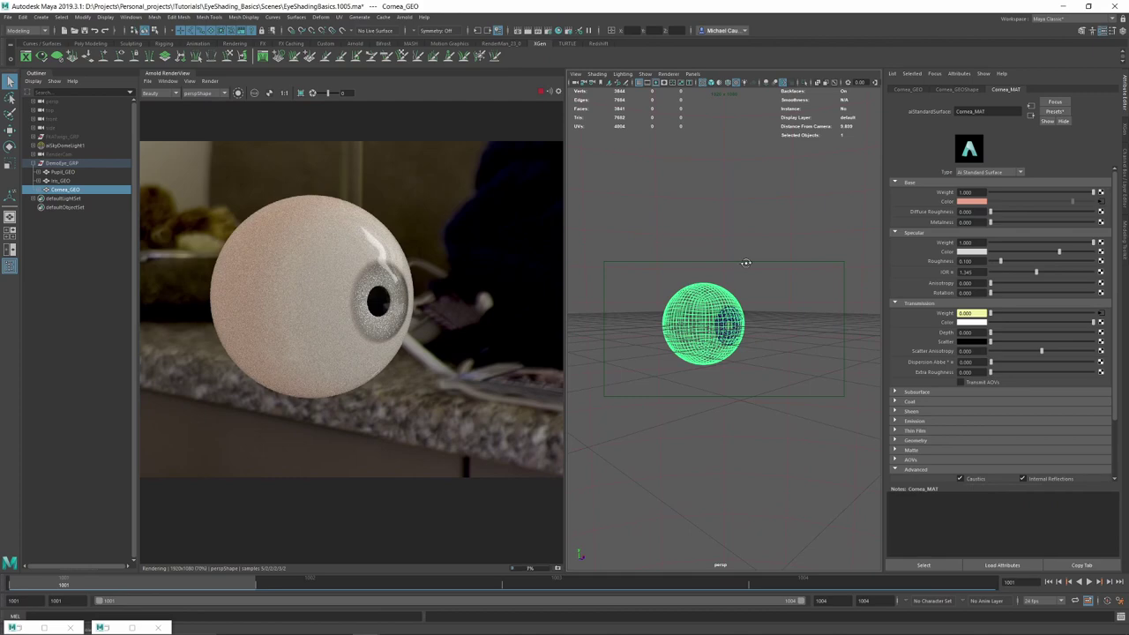
{"action": "left_click_drag", "start_coordinate": [745, 263], "coordinate": [727, 277], "text": "alt"}
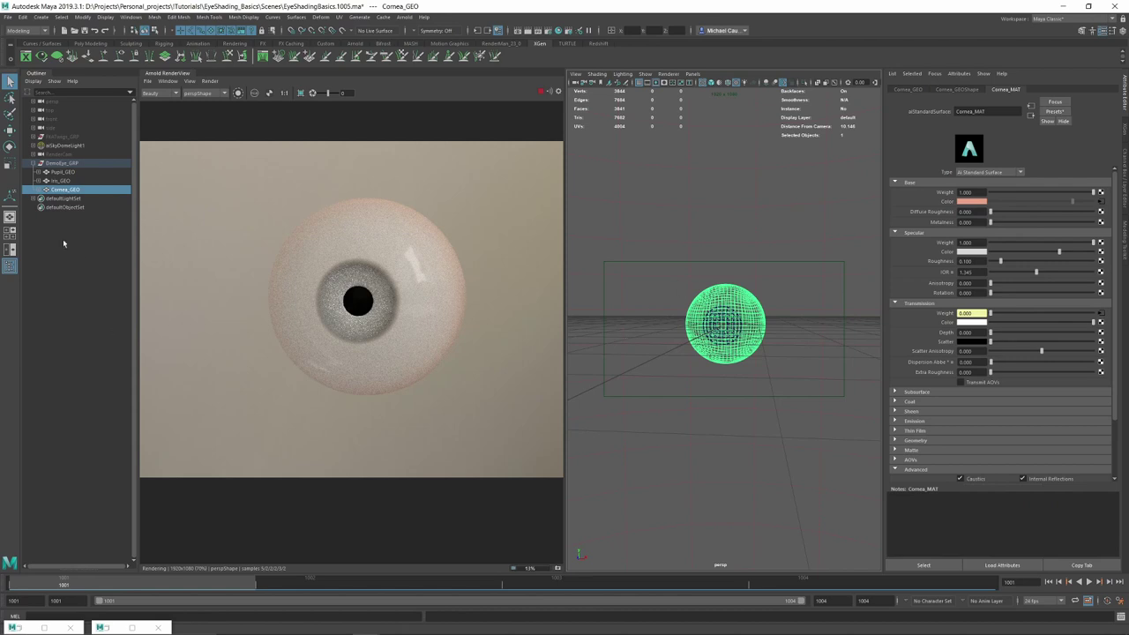
- Brighten ramp1's off-white marker and slightly reduce its saturation to get a near-white sclera color
{"action": "left_click", "coordinate": [1100, 201]}
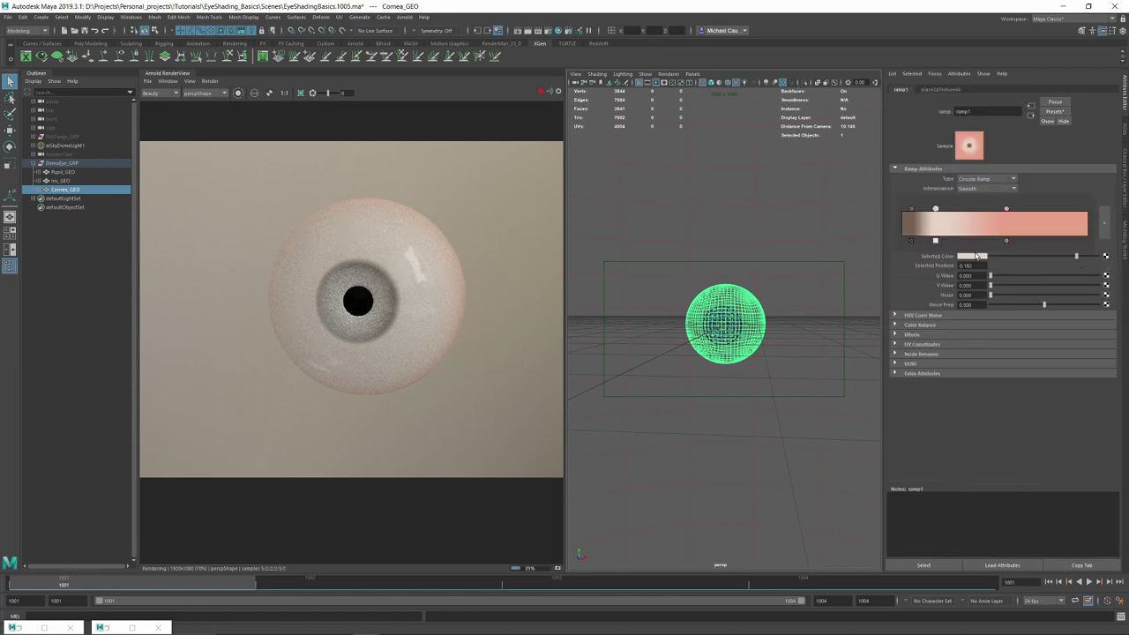
{"action": "left_click", "coordinate": [976, 256]}
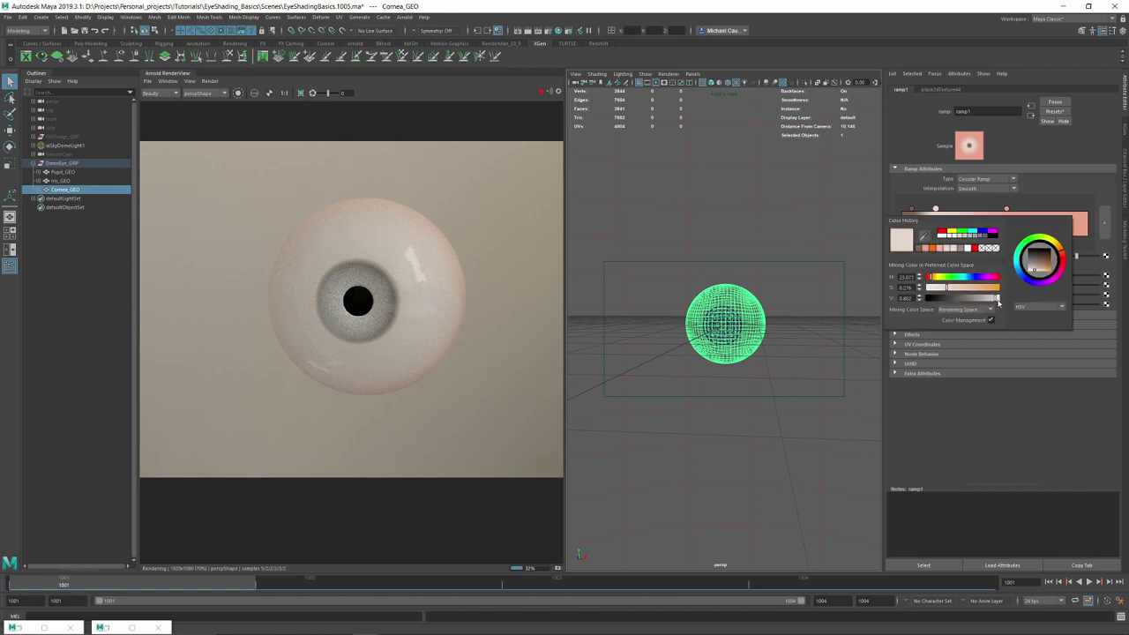
{"action": "left_click_drag", "start_coordinate": [998, 301], "coordinate": [1001, 302]}
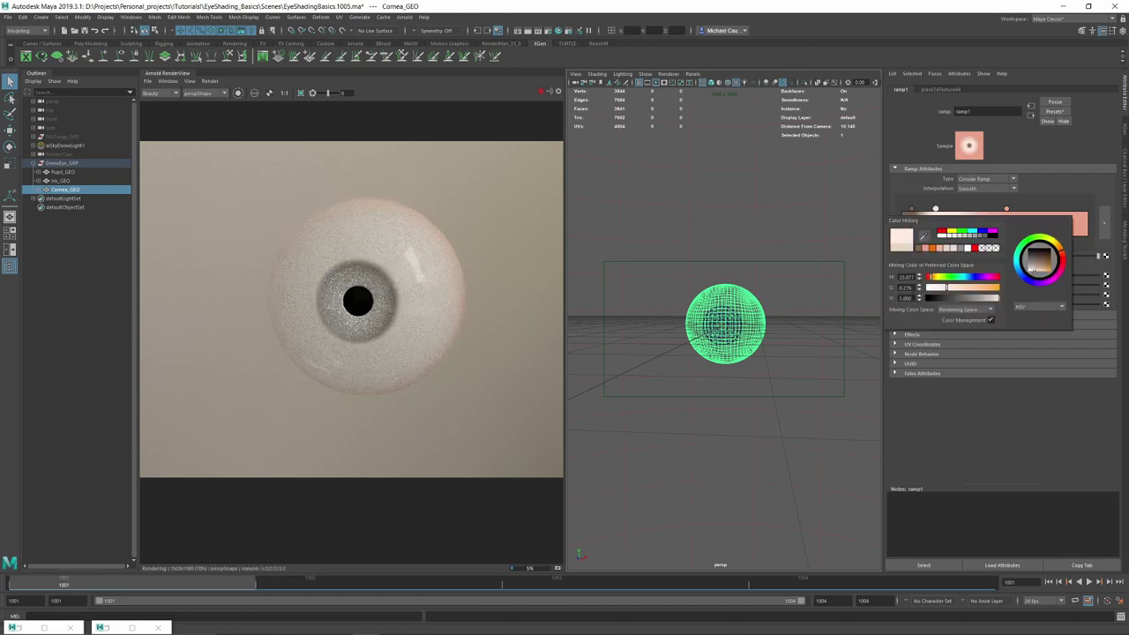
{"action": "left_click_drag", "start_coordinate": [914, 299], "coordinate": [884, 297]}
{"action": "type", "text": ".8"}
{"action": "key", "text": "Return"}
{"action": "left_click_drag", "start_coordinate": [944, 289], "coordinate": [940, 288]}
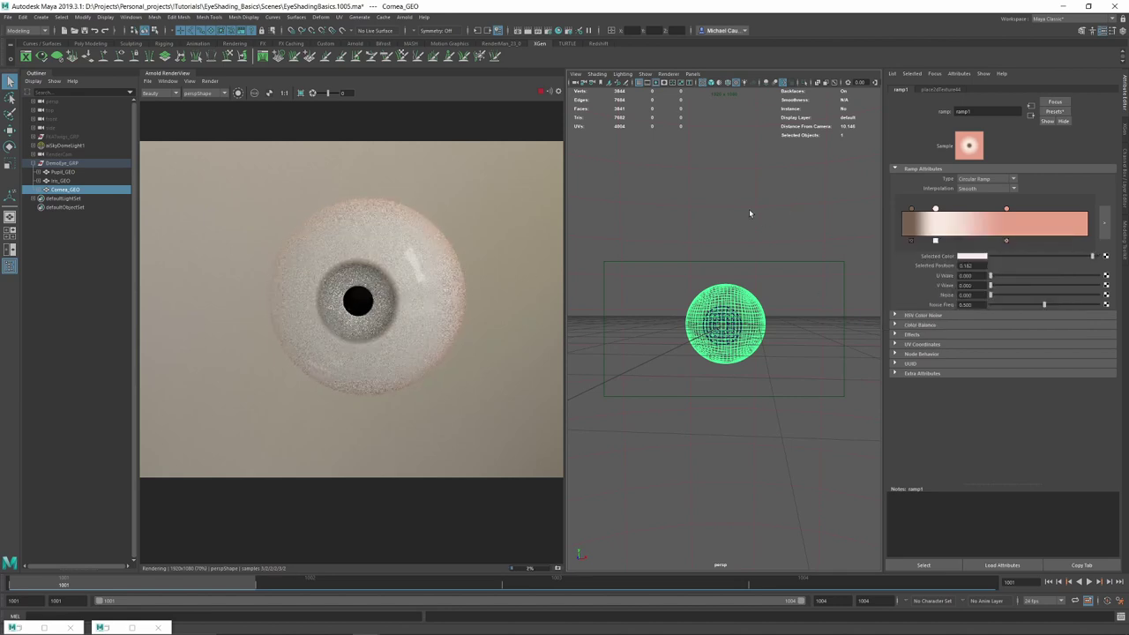
- Set the hue of ramp1's outer salmon marker to 8 and clear the selection to view the render
{"action": "left_click", "coordinate": [1007, 209]}
{"action": "left_click", "coordinate": [972, 257]}
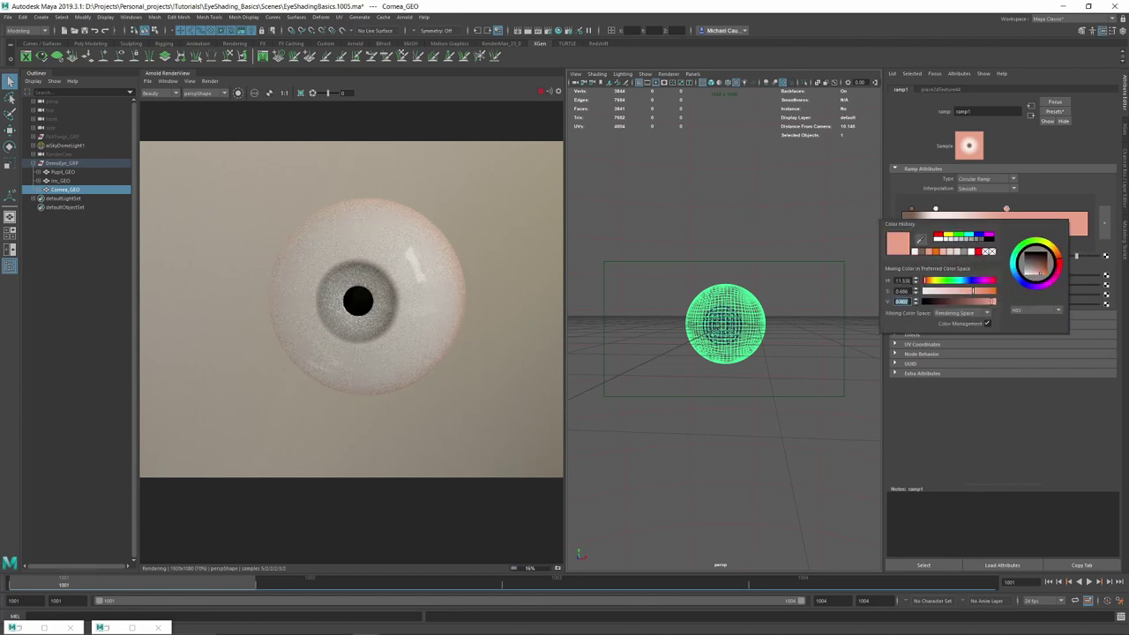
{"action": "key", "text": "Tab"}
{"action": "type", "text": "8"}
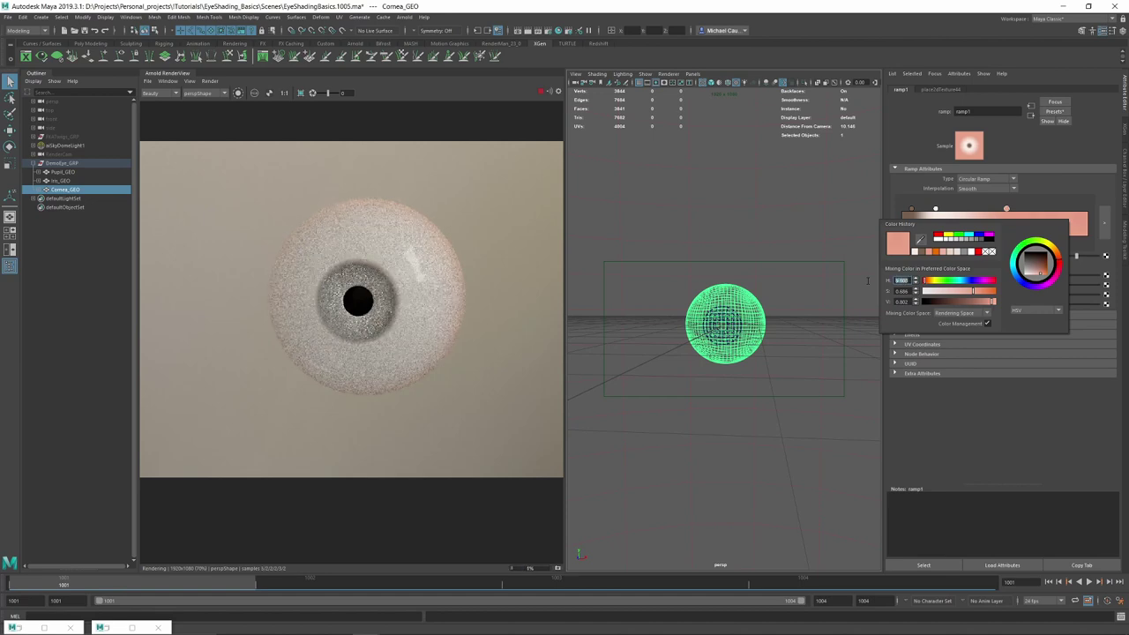
{"action": "left_click", "coordinate": [116, 290]}
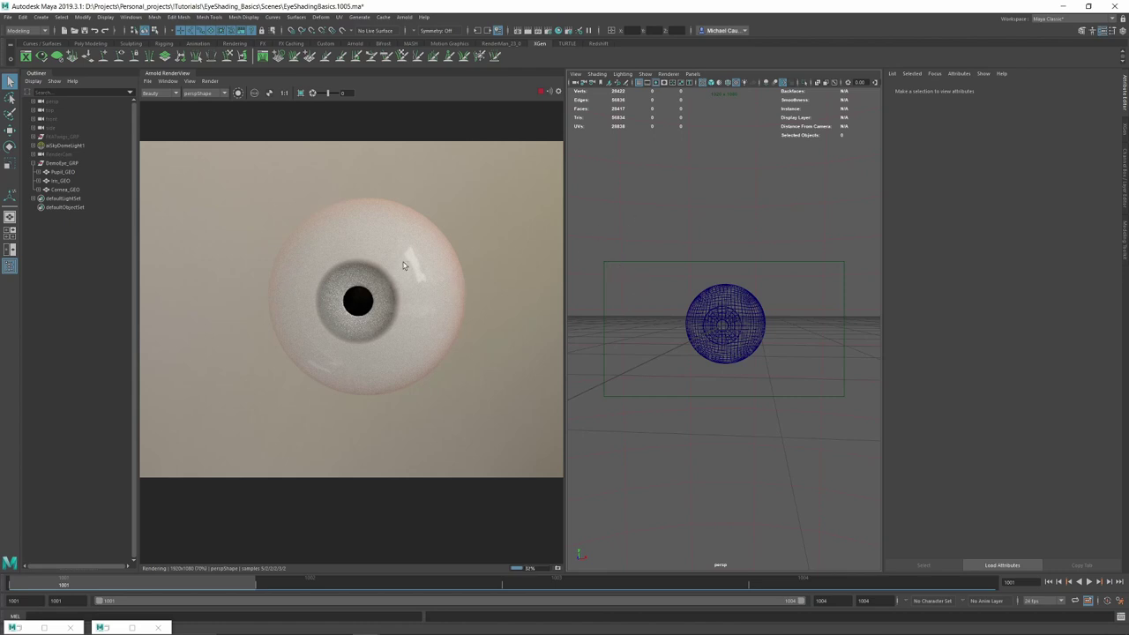
- Assign a new Arnold aiStandardSurface material to Iris_GEO and show the material's attributes
{"action": "left_click", "coordinate": [60, 180]}
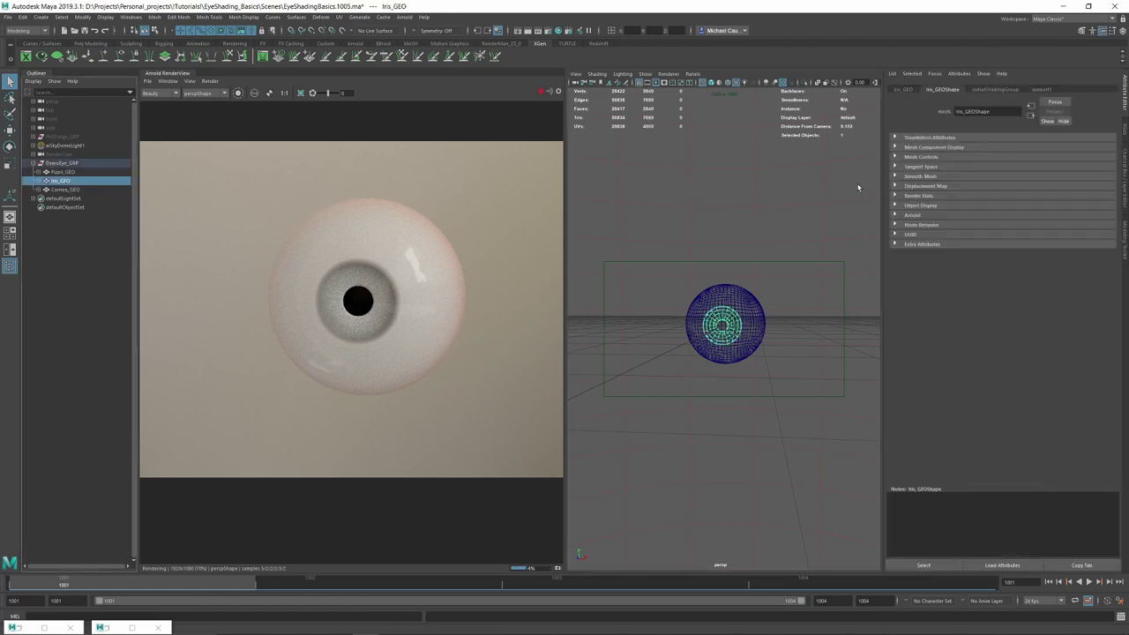
{"action": "right_click_drag", "start_coordinate": [830, 251], "coordinate": [833, 465]}
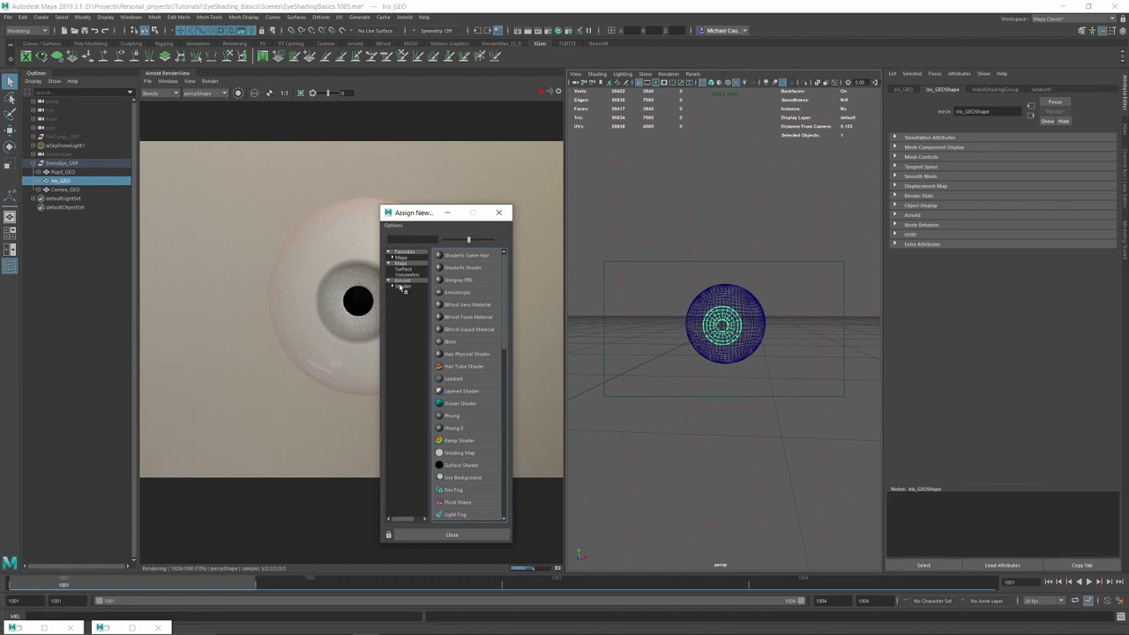
{"action": "left_click", "coordinate": [463, 416]}
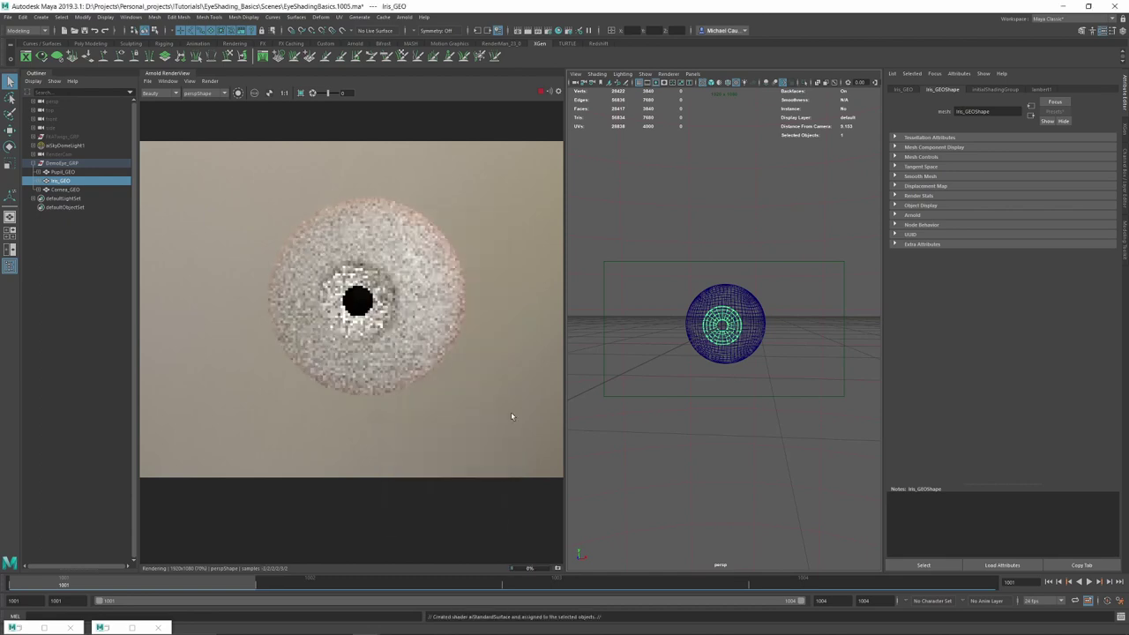
{"action": "left_click", "coordinate": [987, 91]}
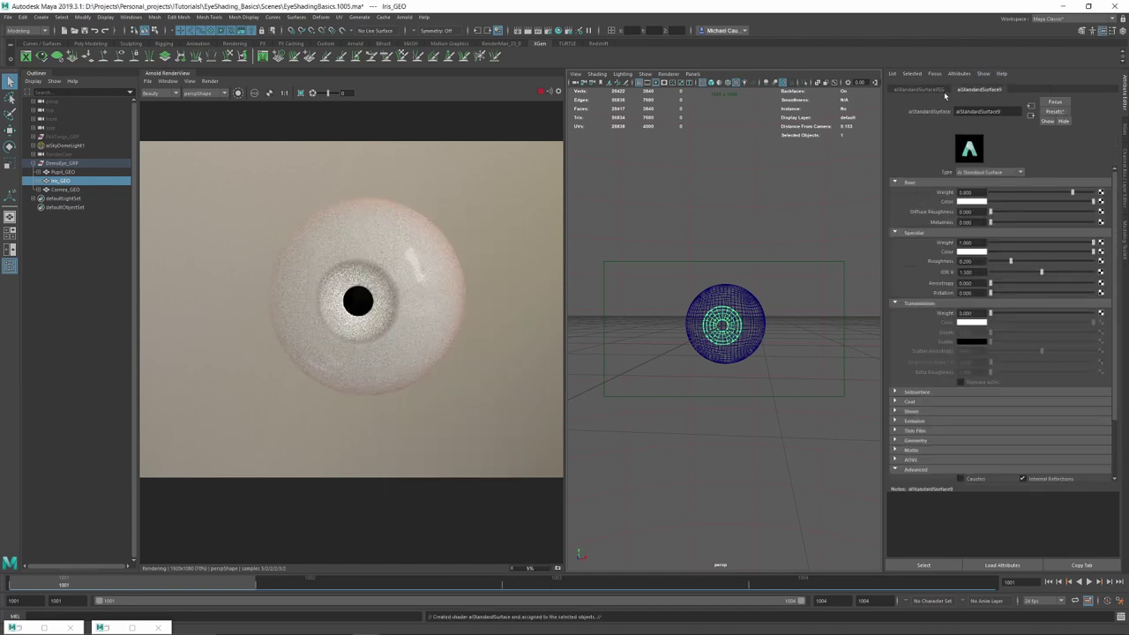
- Rename the iris material to Iris_MAT and its shading group to Iris_MATSG
{"action": "double_click", "coordinate": [978, 111]}
{"action": "type", "text": "iris_MAT"}
{"action": "key", "text": "Return"}
{"action": "left_click", "coordinate": [897, 91]}
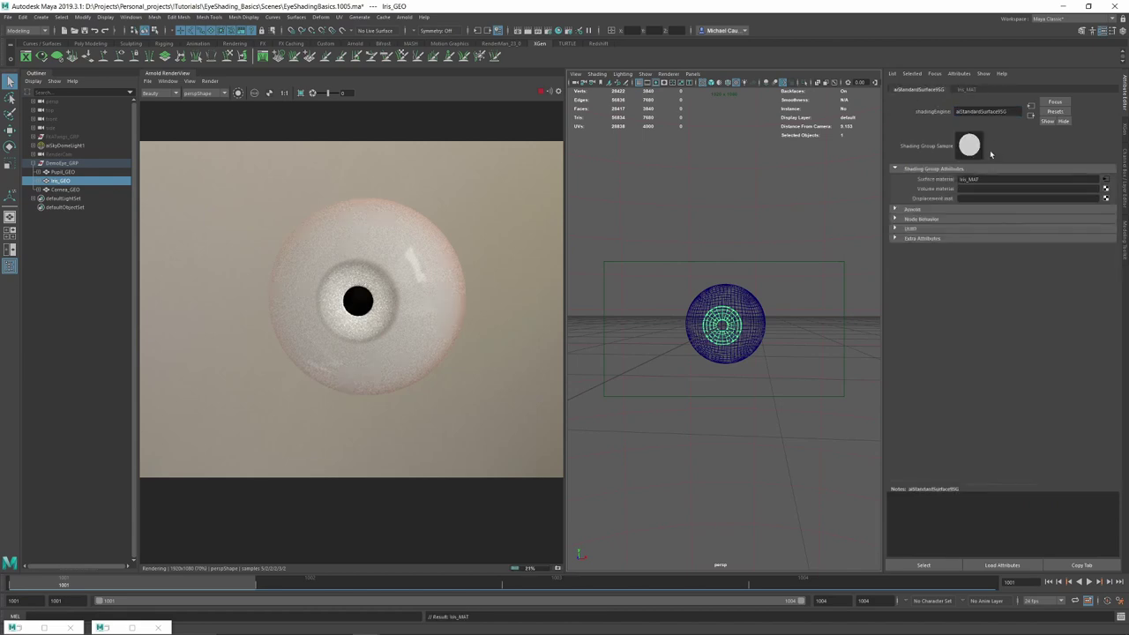
{"action": "left_click_drag", "start_coordinate": [1012, 112], "coordinate": [897, 123]}
{"action": "type", "text": "Iris_MAT"}
{"action": "type", "text": "SG"}
{"action": "key", "text": "Return"}
{"action": "left_click", "coordinate": [941, 89]}
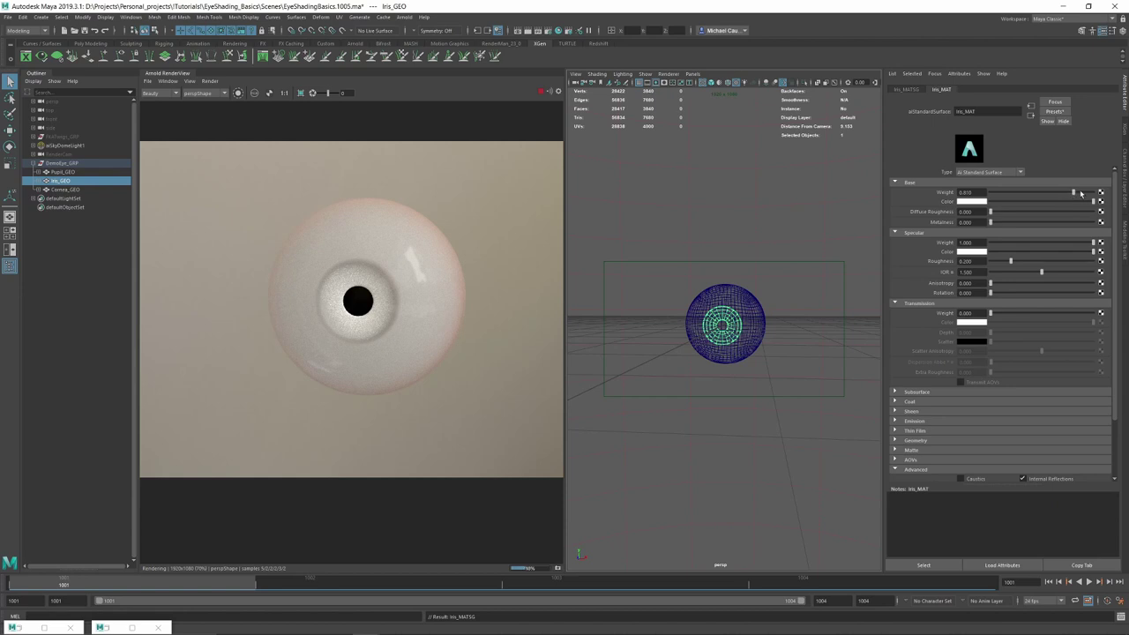
- Raise Iris_MAT's base weight to 1 and set its base color to a dark reddish brown
{"action": "left_click_drag", "start_coordinate": [1075, 192], "coordinate": [1096, 193]}
{"action": "left_click", "coordinate": [980, 202]}
{"action": "left_click", "coordinate": [971, 235]}
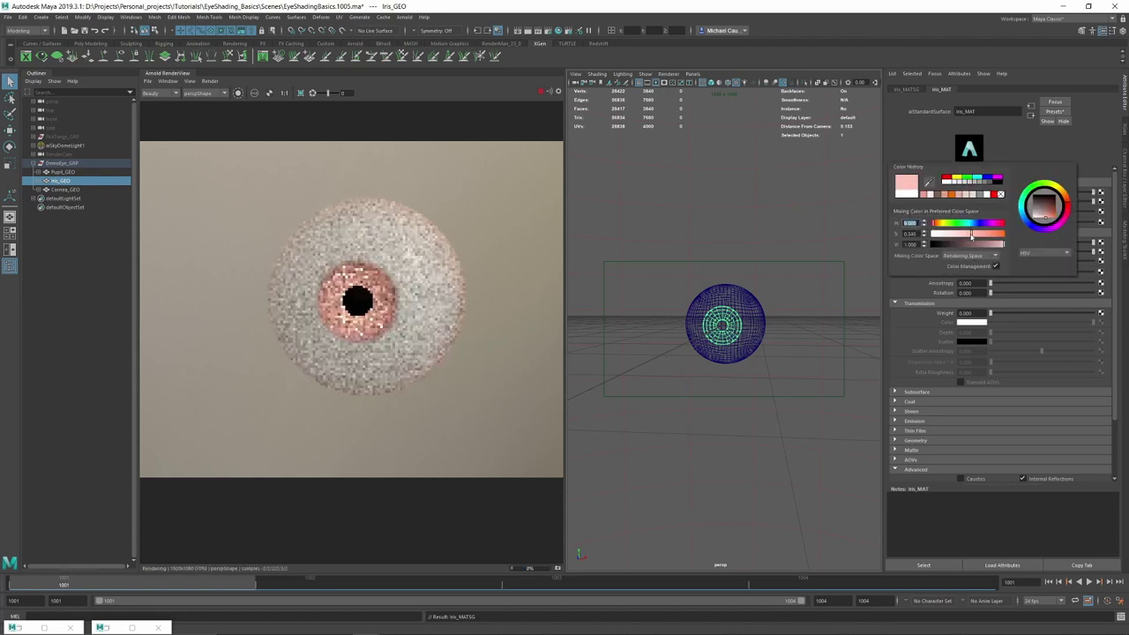
{"action": "left_click", "coordinate": [986, 235]}
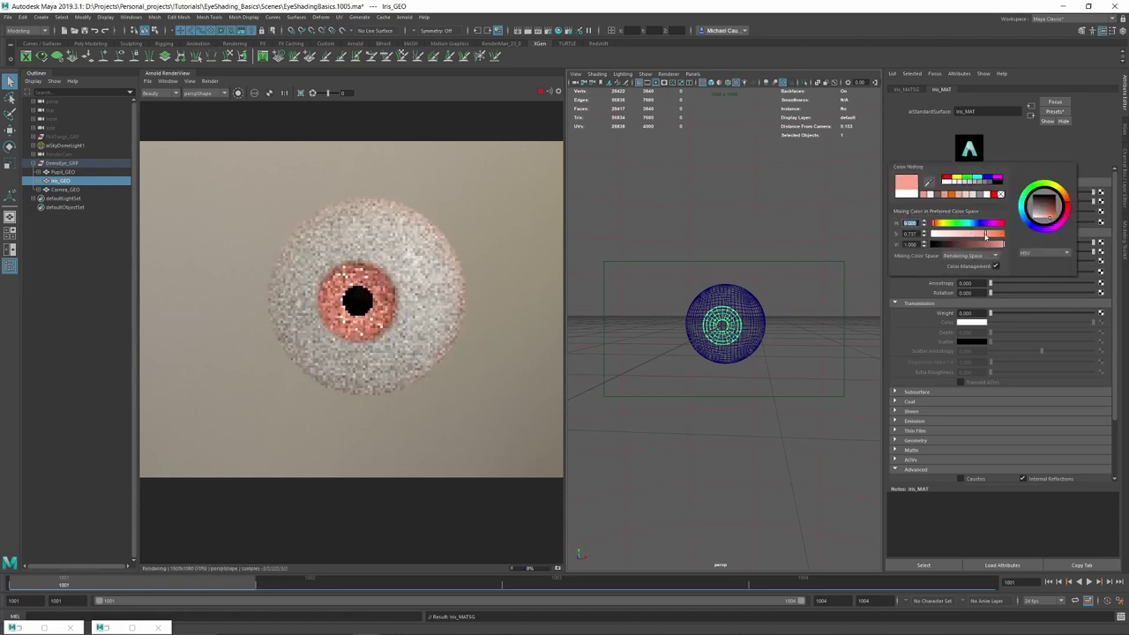
{"action": "left_click", "coordinate": [1050, 206]}
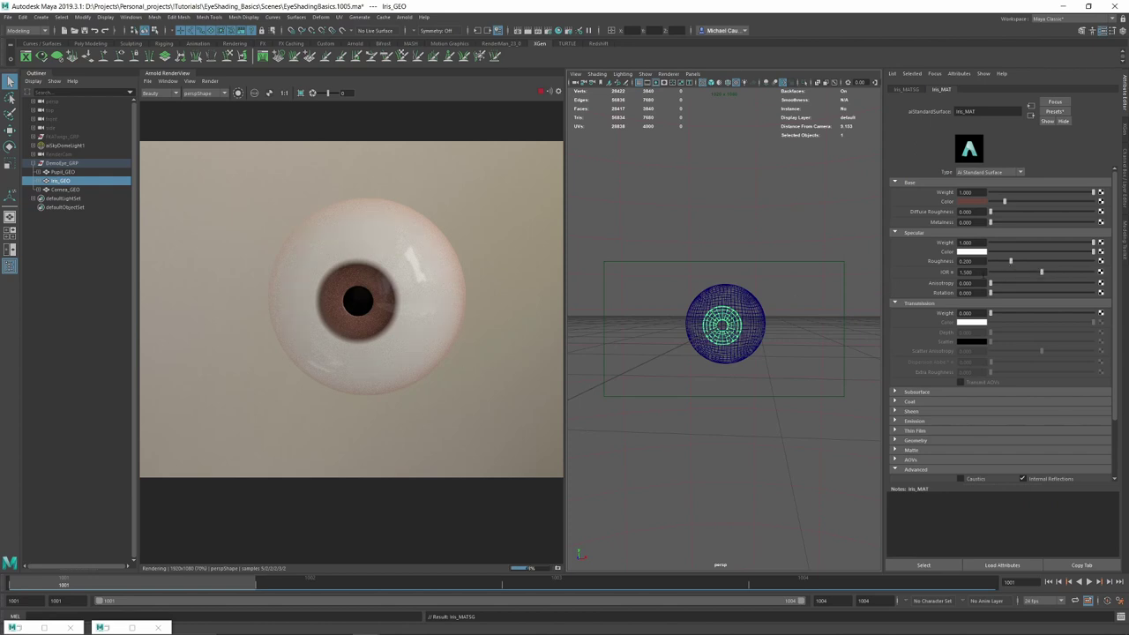
- Set Iris_MAT's specular IOR to 1.34
{"action": "left_click", "coordinate": [968, 272]}
{"action": "type", "text": "1.34"}
{"action": "key", "text": "Return"}
- Open Hypershade, clear the current graph and display the shading network of Iris_MAT
{"action": "left_click", "coordinate": [547, 31]}
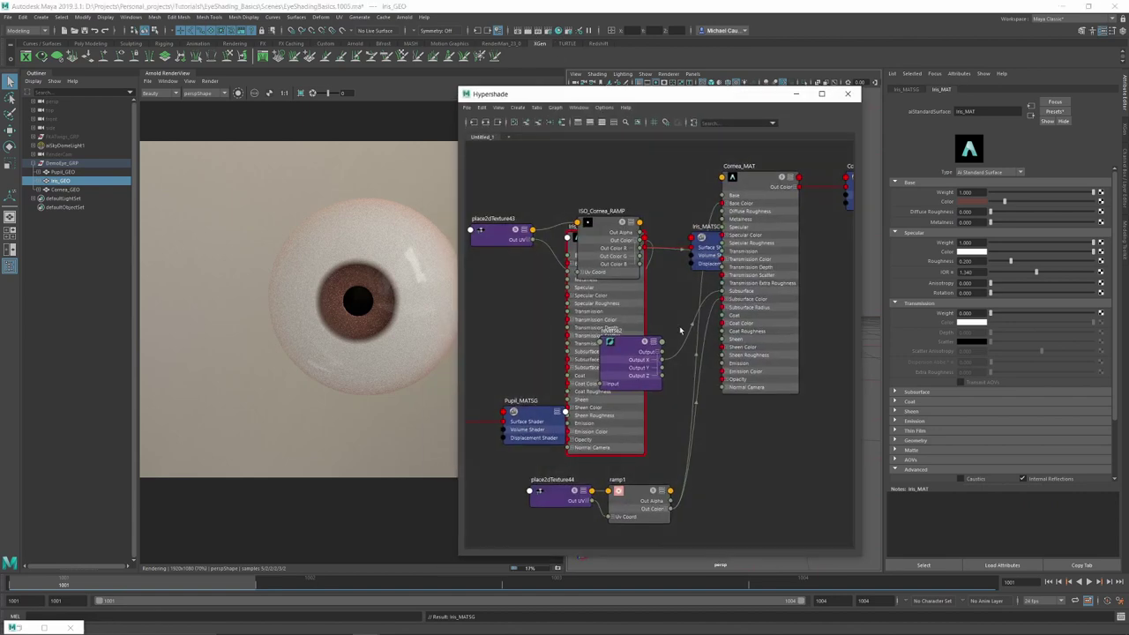
{"action": "left_click", "coordinate": [489, 124]}
{"action": "left_click", "coordinate": [644, 341]}
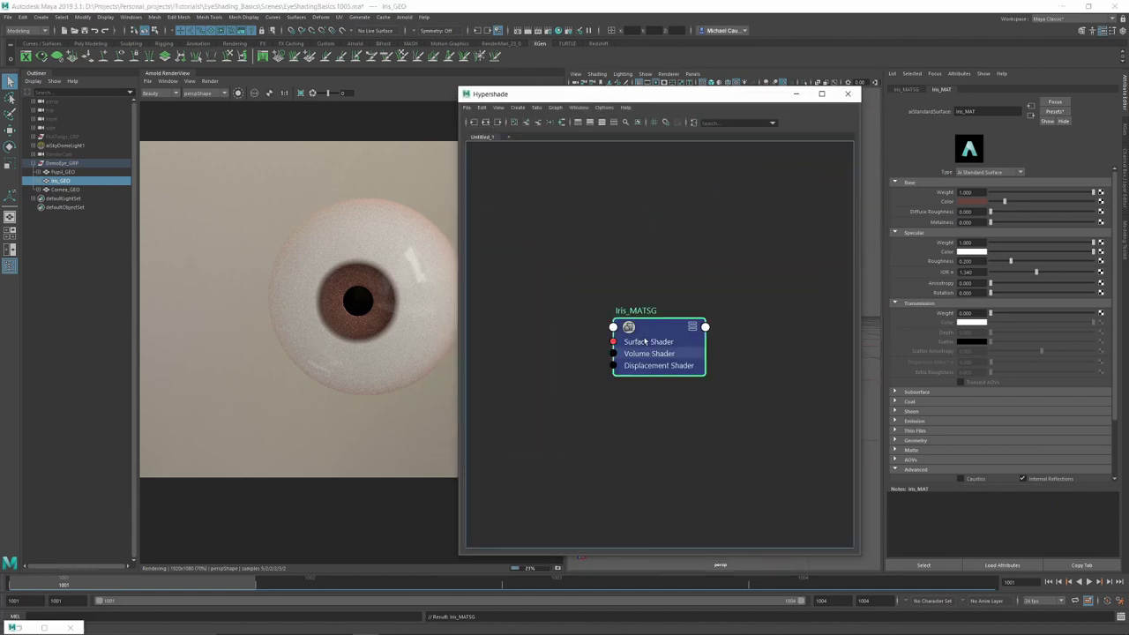
{"action": "left_click", "coordinate": [485, 124]}
{"action": "middle_click_drag", "start_coordinate": [584, 264], "coordinate": [713, 269], "text": "alt"}
- Create a layeredTexture node in the Iris_MAT graph
{"action": "left_click", "coordinate": [509, 335]}
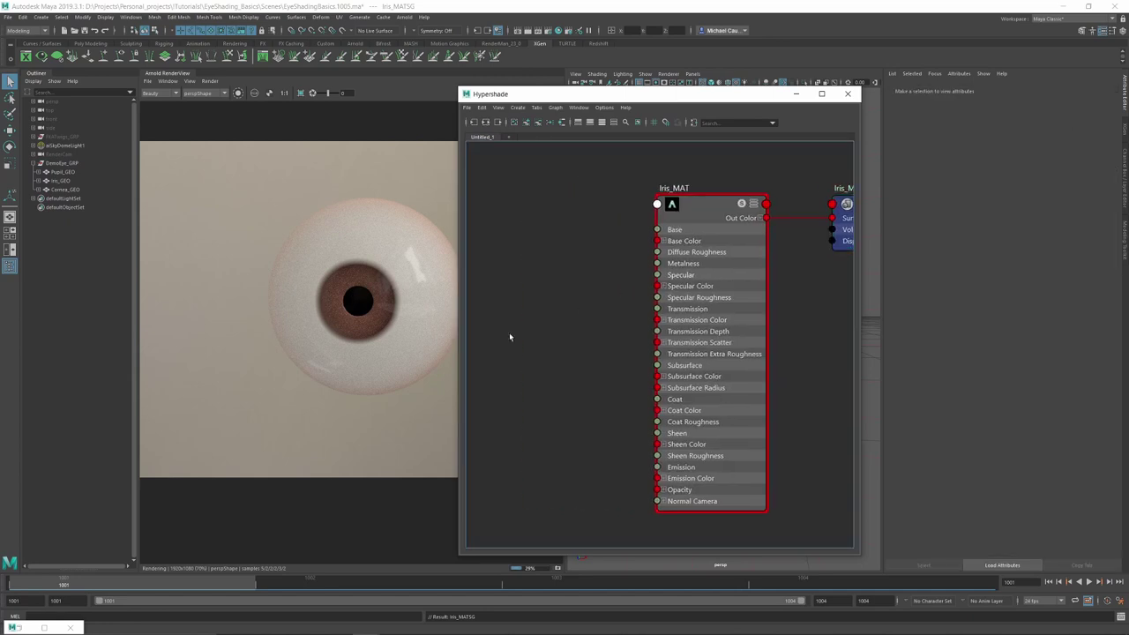
{"action": "key", "text": "Tab"}
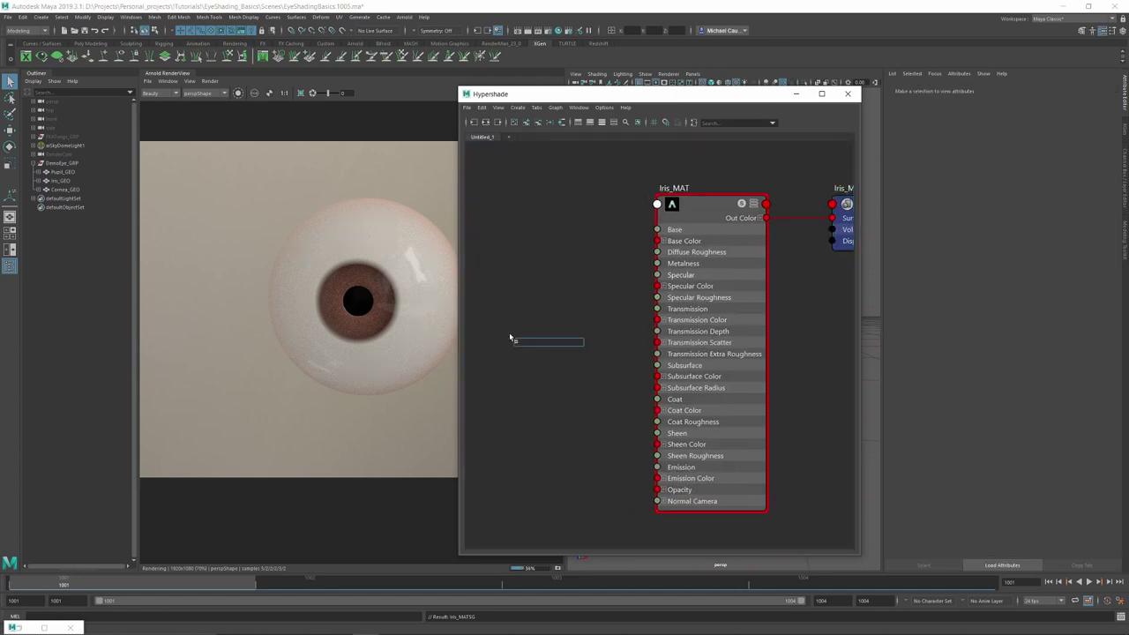
{"action": "type", "text": "lay"}
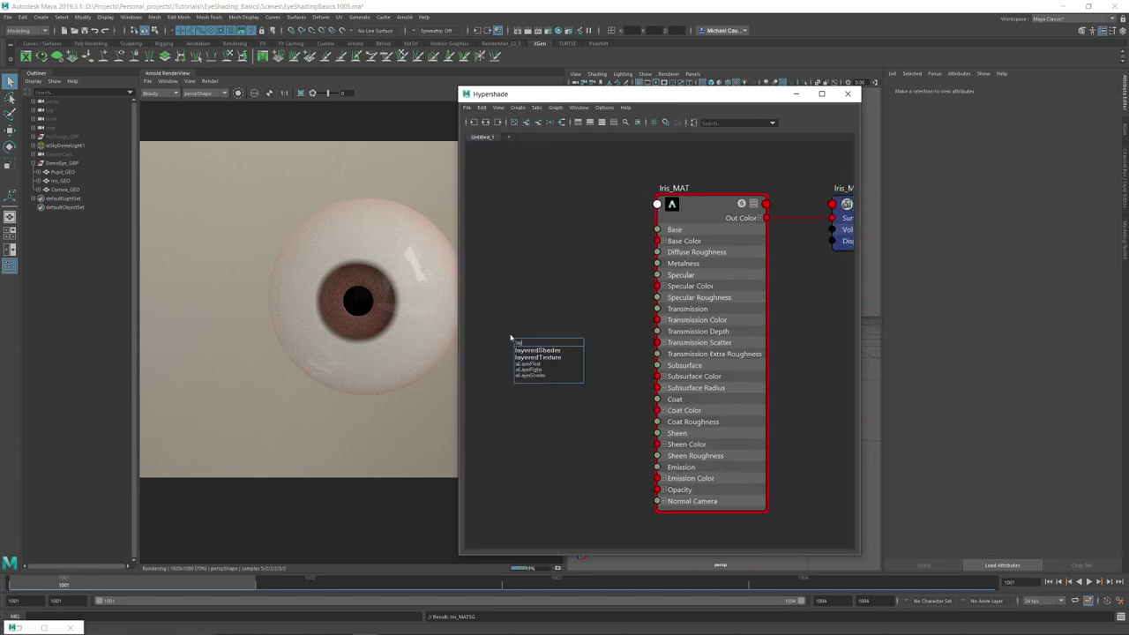
{"action": "type", "text": "e"}
{"action": "key", "text": "Down"}
{"action": "key", "text": "Down"}
{"action": "key", "text": "Return"}
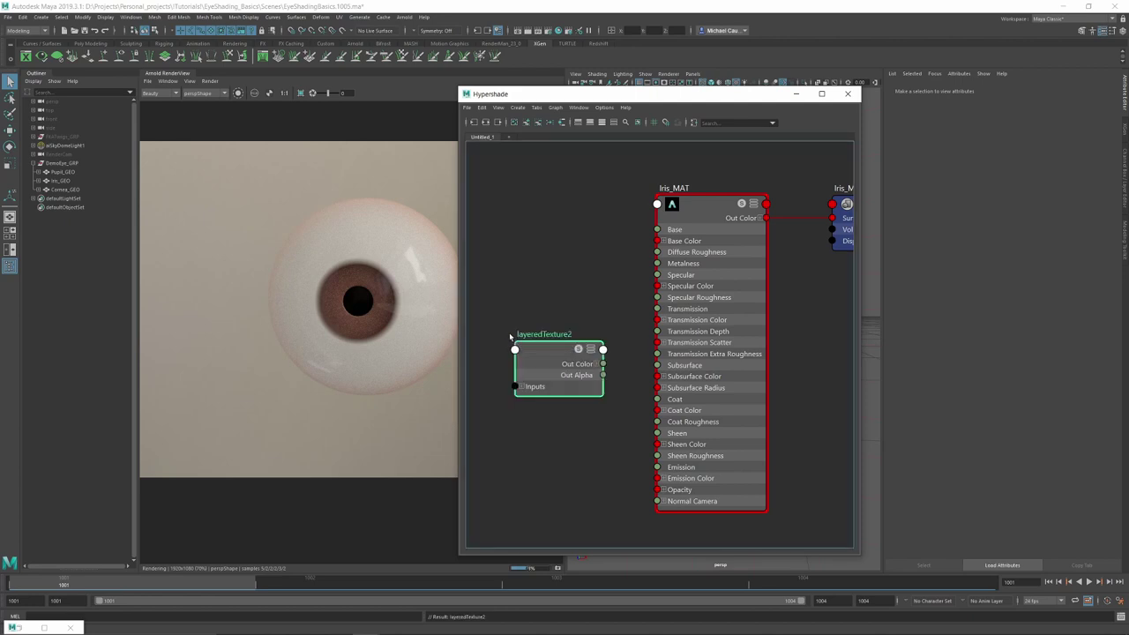
- Place the layered texture beside Iris_MAT and connect its Out Color to both Base Color and Subsurface Color
{"action": "left_click_drag", "start_coordinate": [567, 359], "coordinate": [548, 306]}
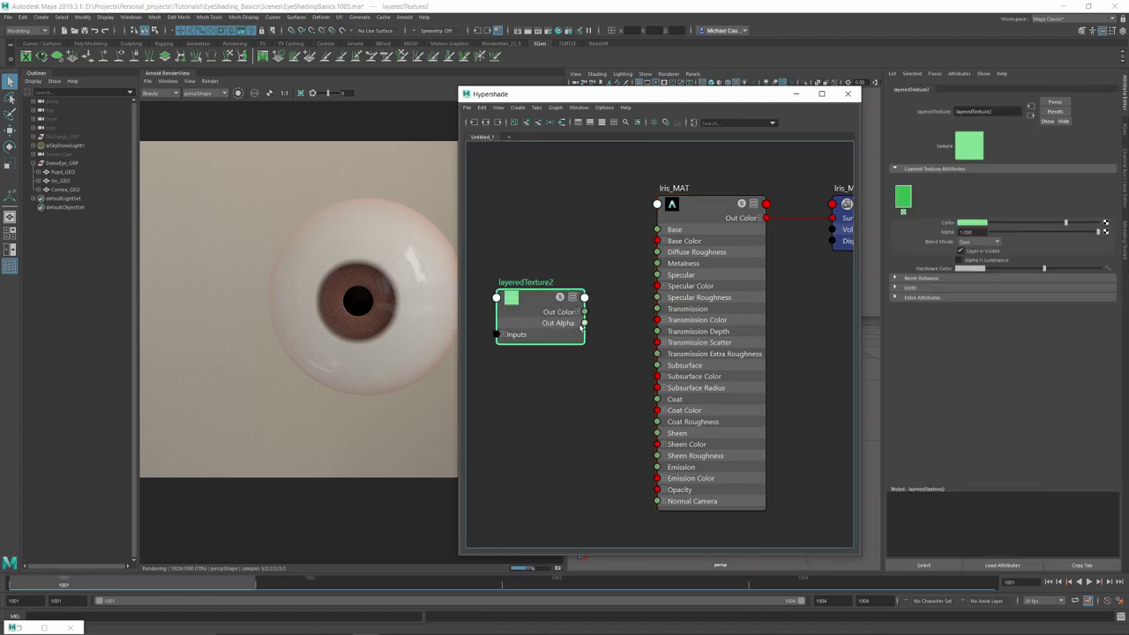
{"action": "left_click_drag", "start_coordinate": [620, 283], "coordinate": [658, 240]}
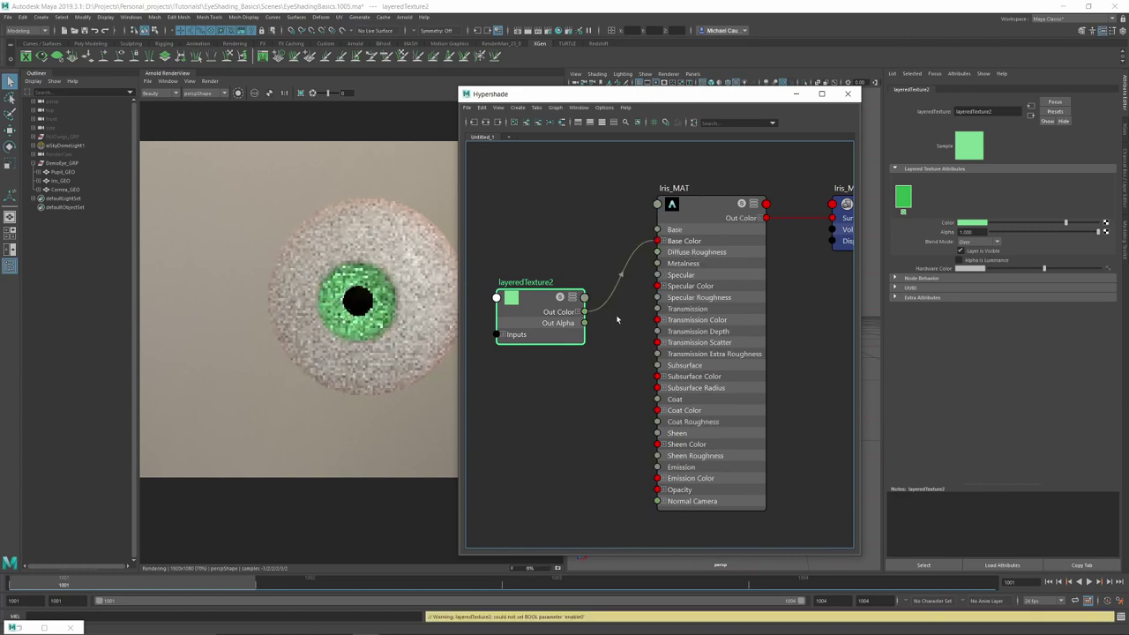
{"action": "left_click_drag", "start_coordinate": [585, 312], "coordinate": [656, 378]}
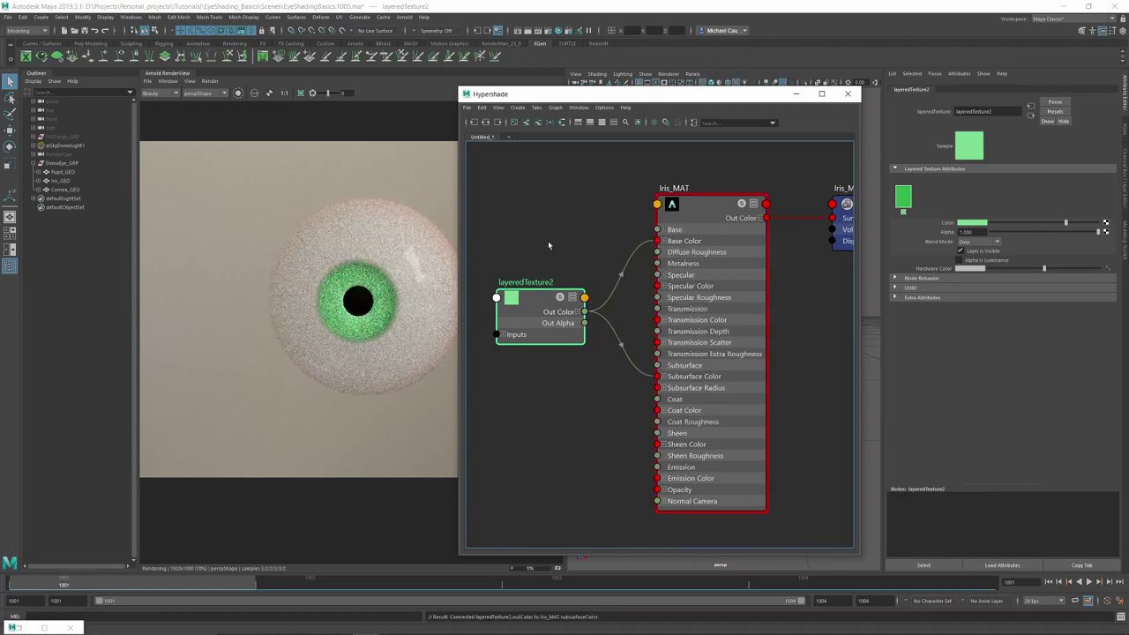
- Create a ramp texture node and place it in front of the layered texture in the graph
{"action": "middle_click_drag", "start_coordinate": [548, 241], "coordinate": [664, 255], "text": "alt"}
{"action": "left_click", "coordinate": [542, 314]}
{"action": "key", "text": "Tab"}
{"action": "type", "text": "ramp"}
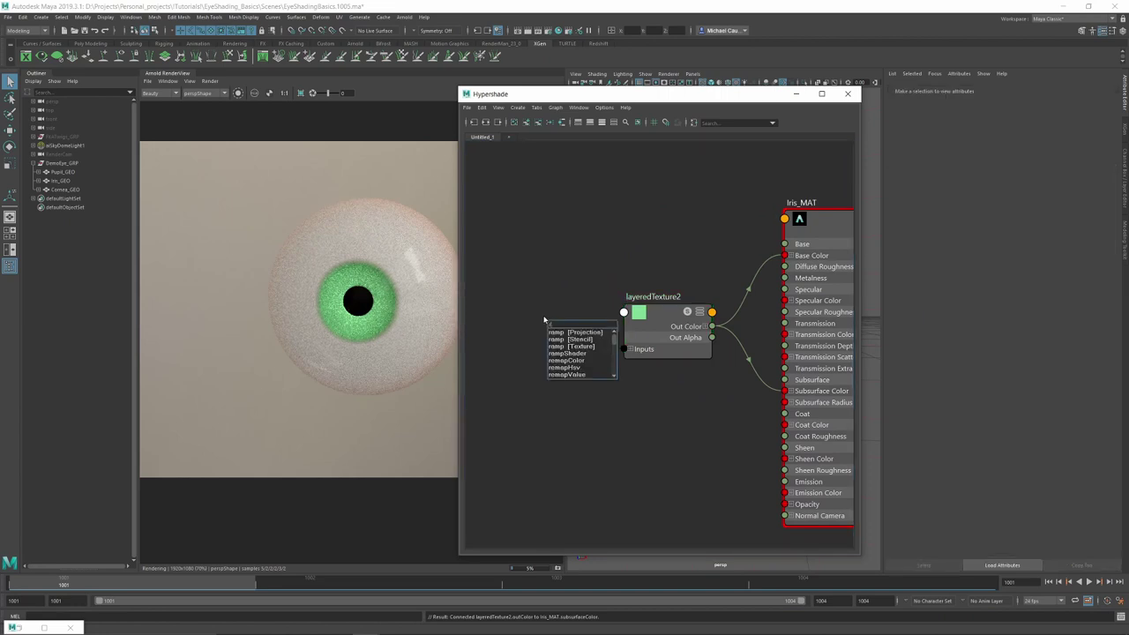
{"action": "key", "text": "Down"}
{"action": "key", "text": "Down"}
{"action": "key", "text": "Return"}
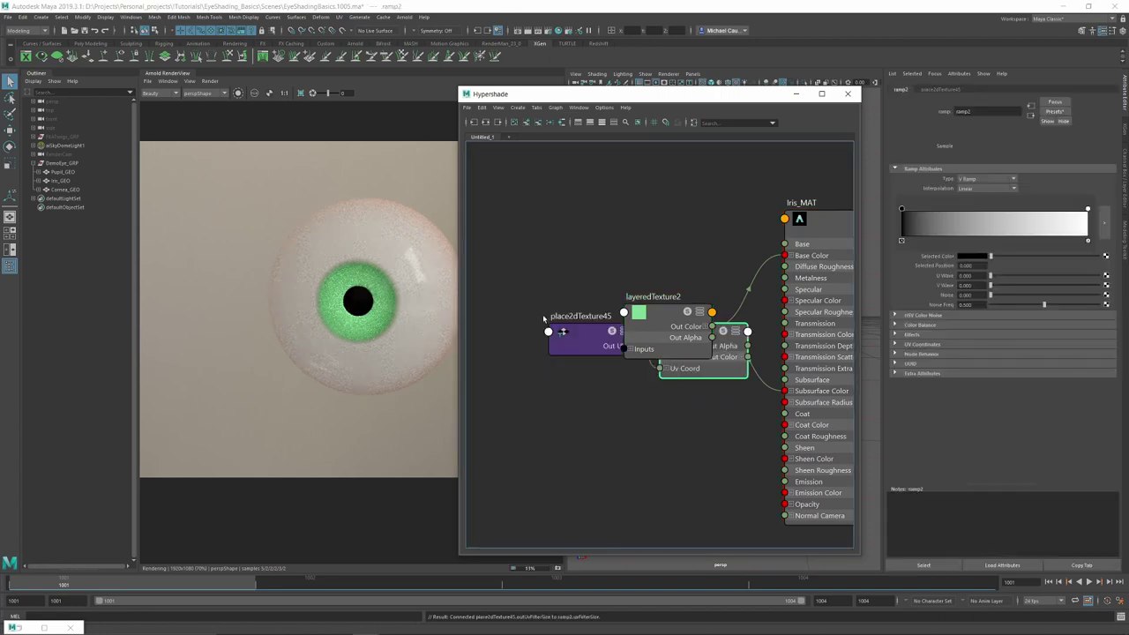
{"action": "left_click_drag", "start_coordinate": [313, 375], "coordinate": [311, 375]}
{"action": "left_click_drag", "start_coordinate": [711, 373], "coordinate": [527, 364]}
- Set ramp2's interpolation to None and its type to Circular Ramp
{"action": "left_click", "coordinate": [989, 189]}
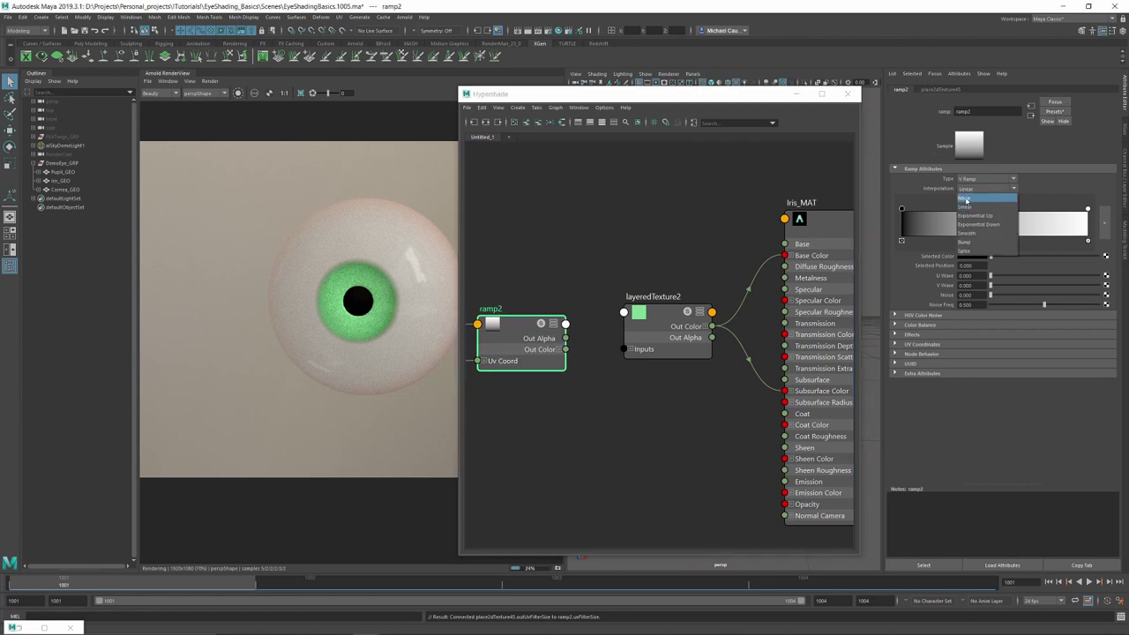
{"action": "left_click", "coordinate": [970, 194]}
{"action": "left_click", "coordinate": [986, 179]}
{"action": "left_click", "coordinate": [972, 223]}
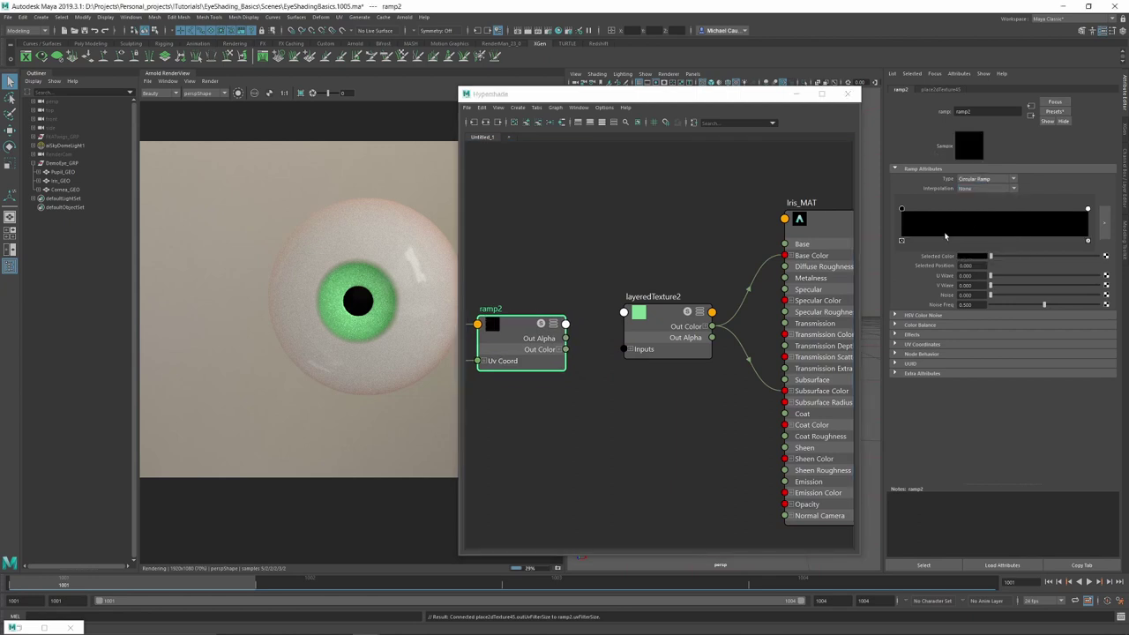
- Connect ramp2's Out Color to the color of layeredTexture2's first layer
{"action": "left_click", "coordinate": [645, 322]}
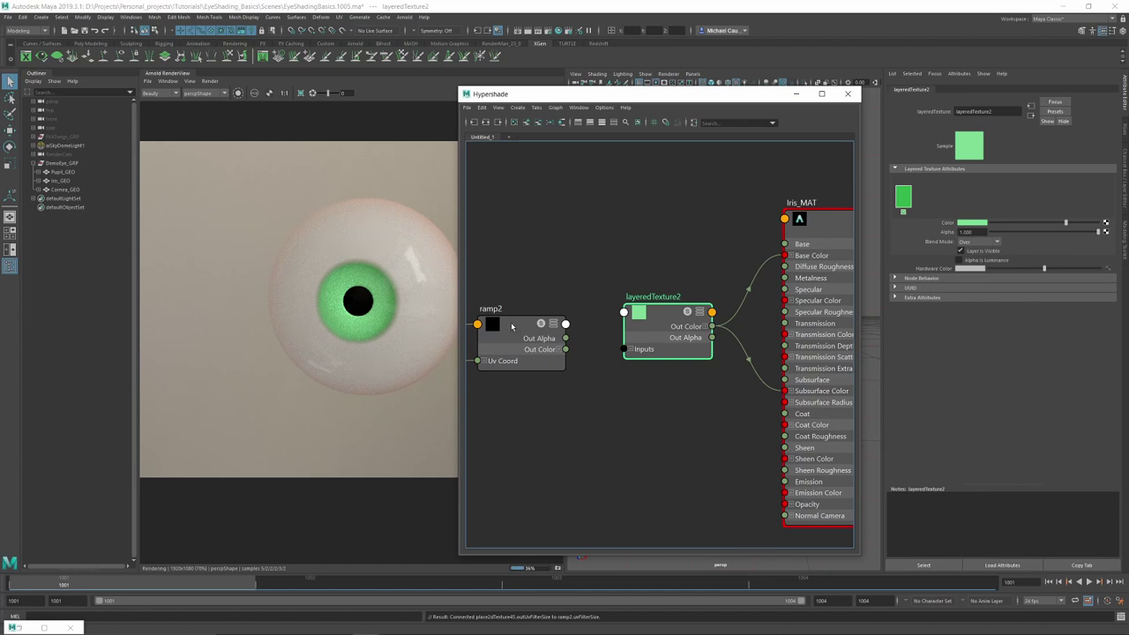
{"action": "middle_click_drag", "start_coordinate": [872, 232], "coordinate": [951, 224]}
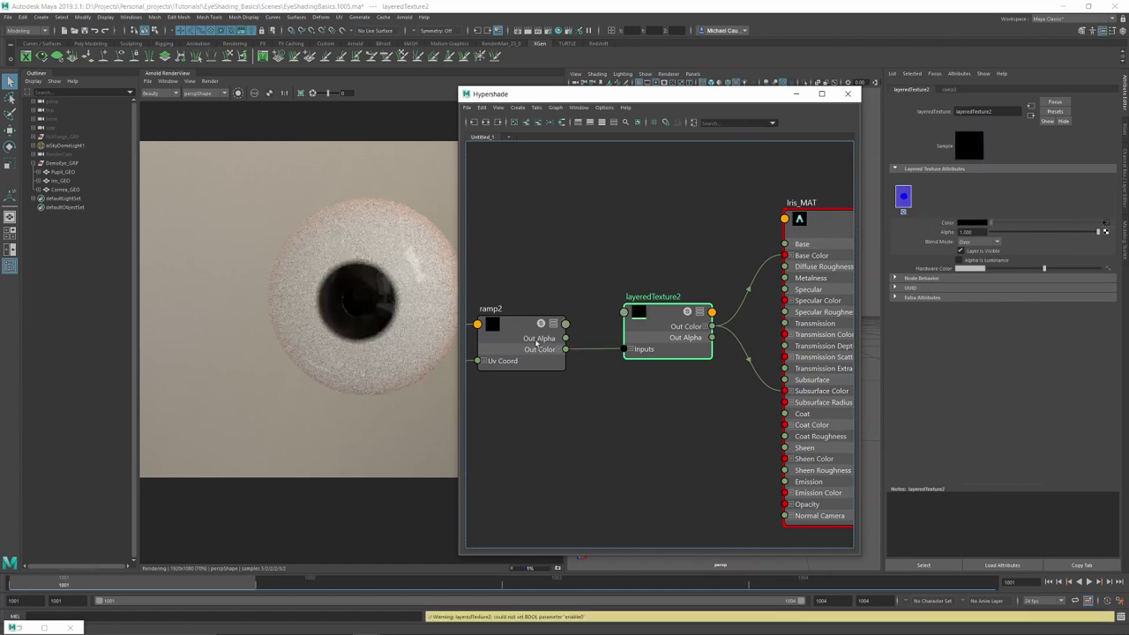
{"action": "middle_click_drag", "start_coordinate": [520, 284], "coordinate": [598, 277], "text": "alt"}
- Move ramp2's white marker inward to about 0.19 and add a light gray marker at about 0.33
{"action": "left_click", "coordinate": [600, 322]}
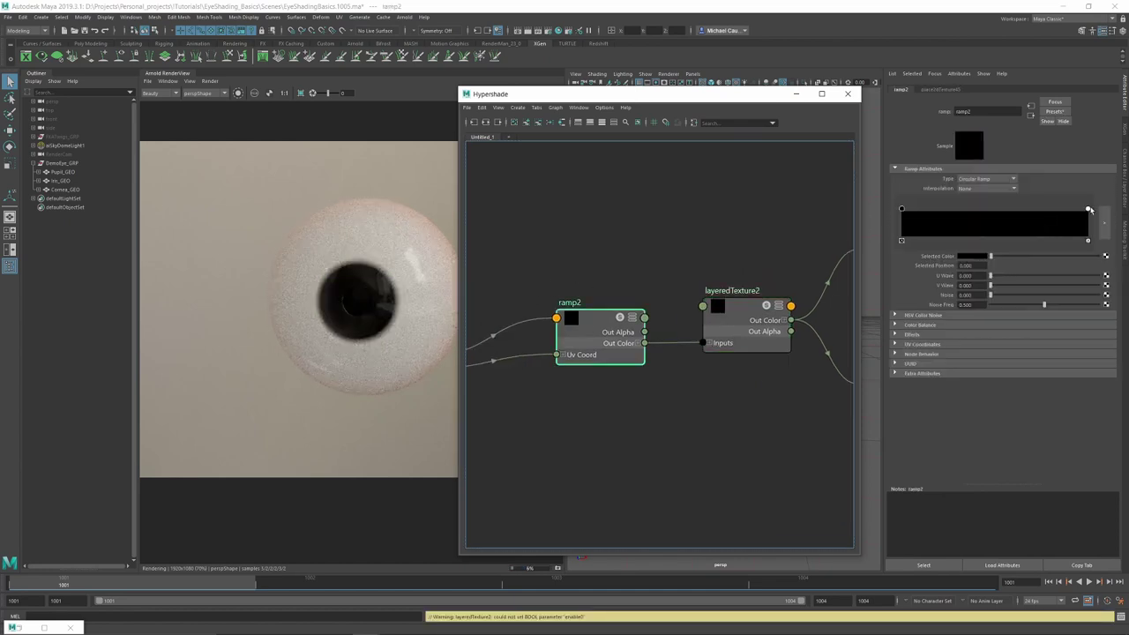
{"action": "left_click_drag", "start_coordinate": [1090, 209], "coordinate": [938, 210]}
{"action": "left_click", "coordinate": [964, 222]}
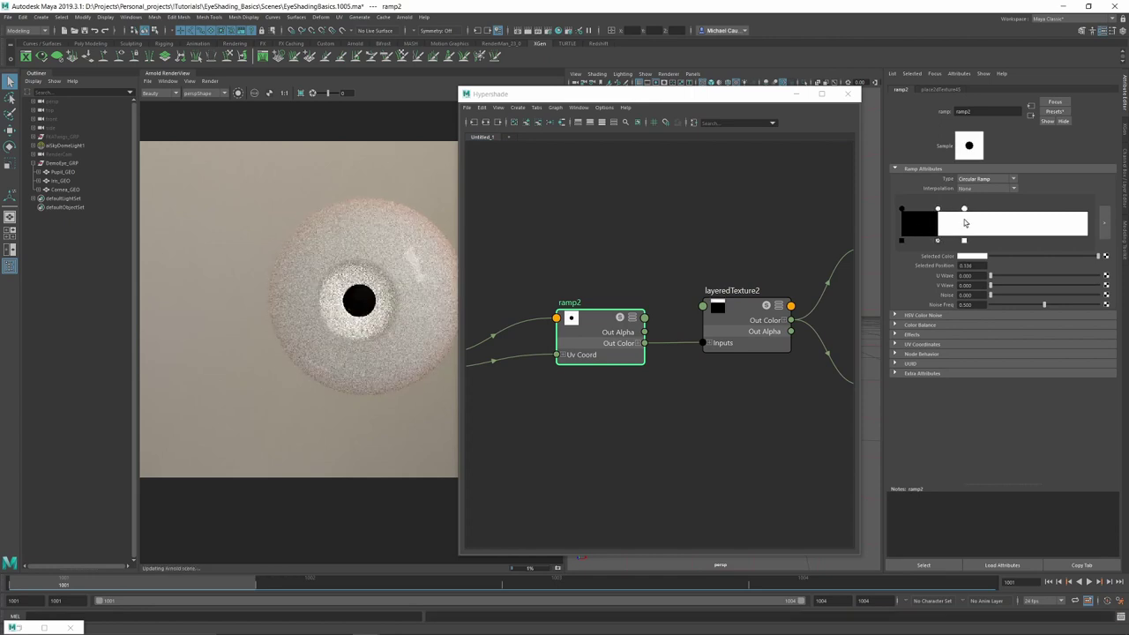
{"action": "left_click", "coordinate": [1037, 256]}
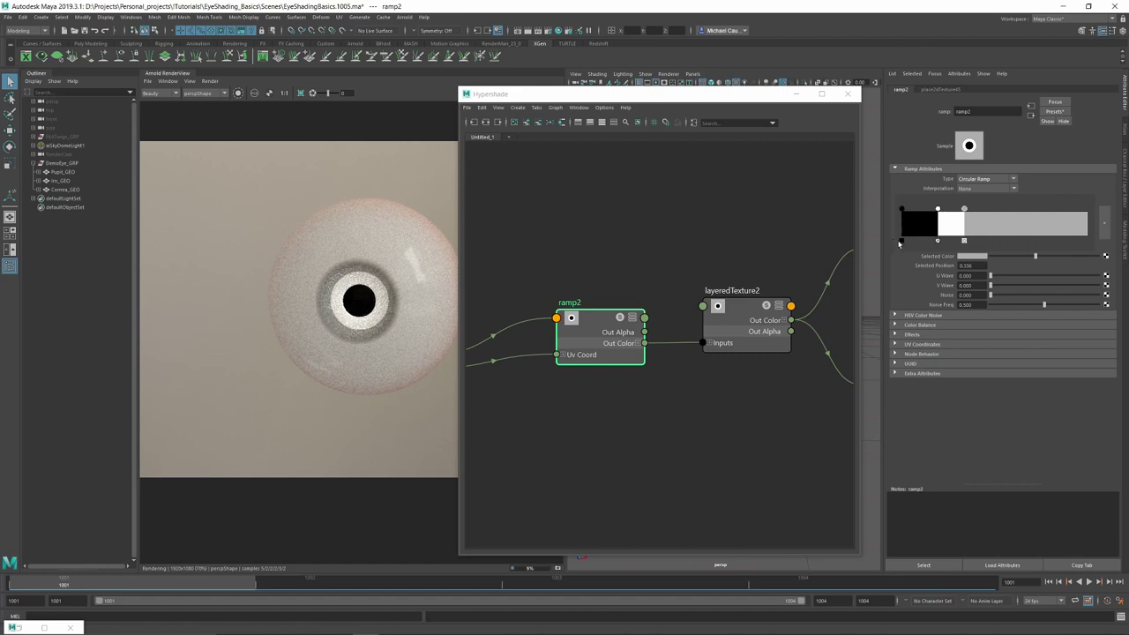
- Remove ramp2's black marker, move the white marker to the start and the gray marker to 0.191
{"action": "left_click", "coordinate": [900, 241]}
{"action": "left_click_drag", "start_coordinate": [938, 209], "coordinate": [888, 214]}
{"action": "left_click_drag", "start_coordinate": [964, 210], "coordinate": [939, 212]}
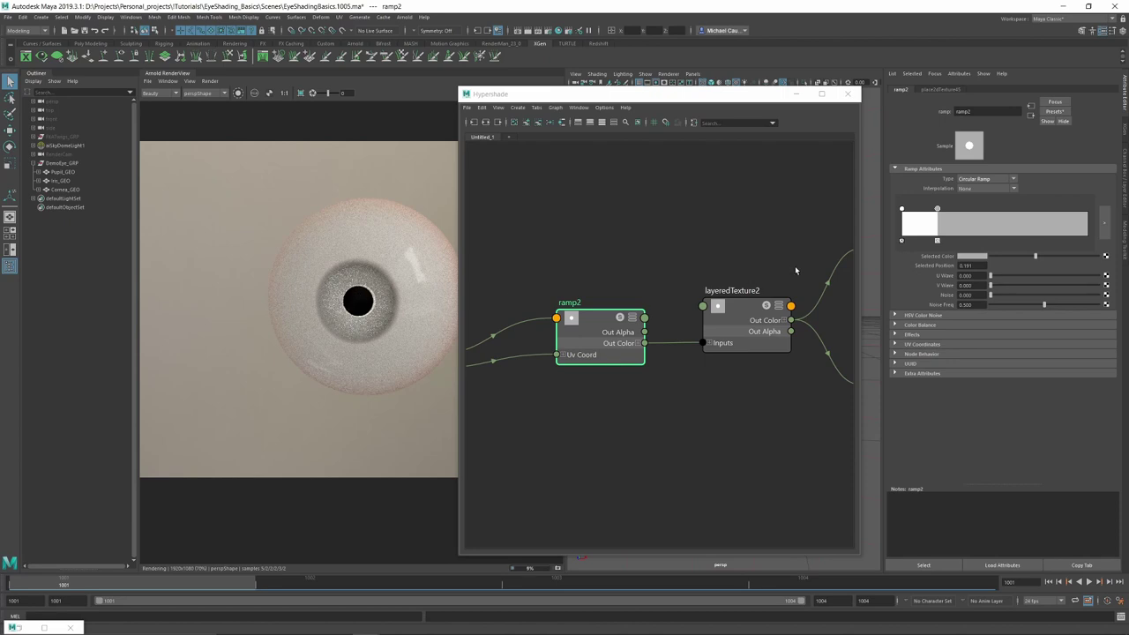
- Stop the live render and inspect the UV layouts of Pupil_GEO and Iris_GEO in the UV Editor
{"action": "left_click", "coordinate": [799, 94]}
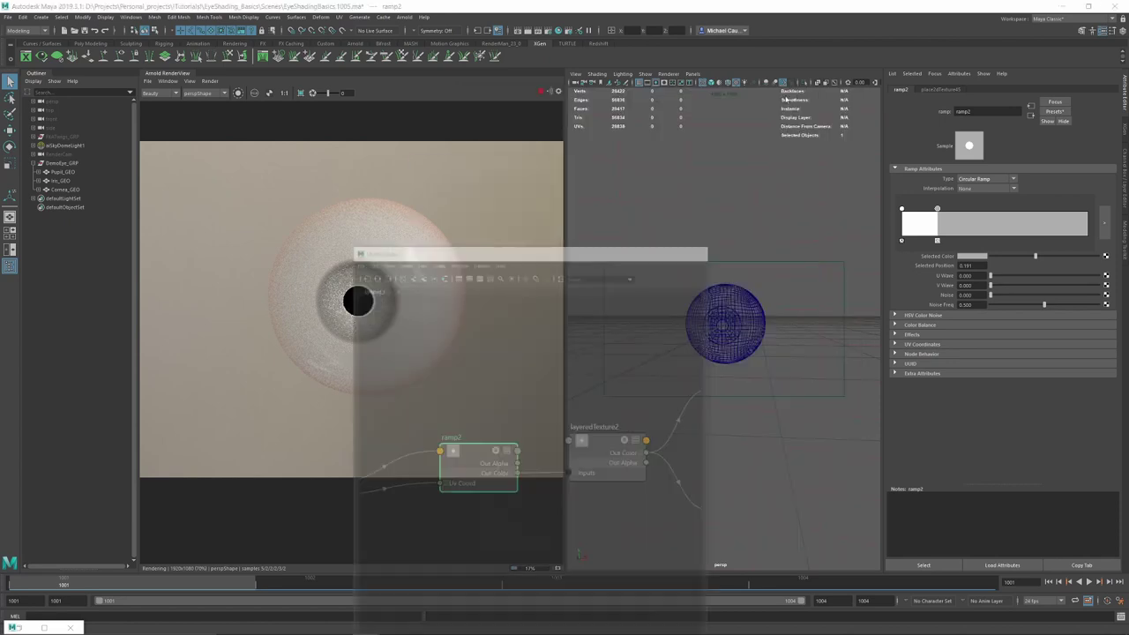
{"action": "left_click", "coordinate": [541, 93]}
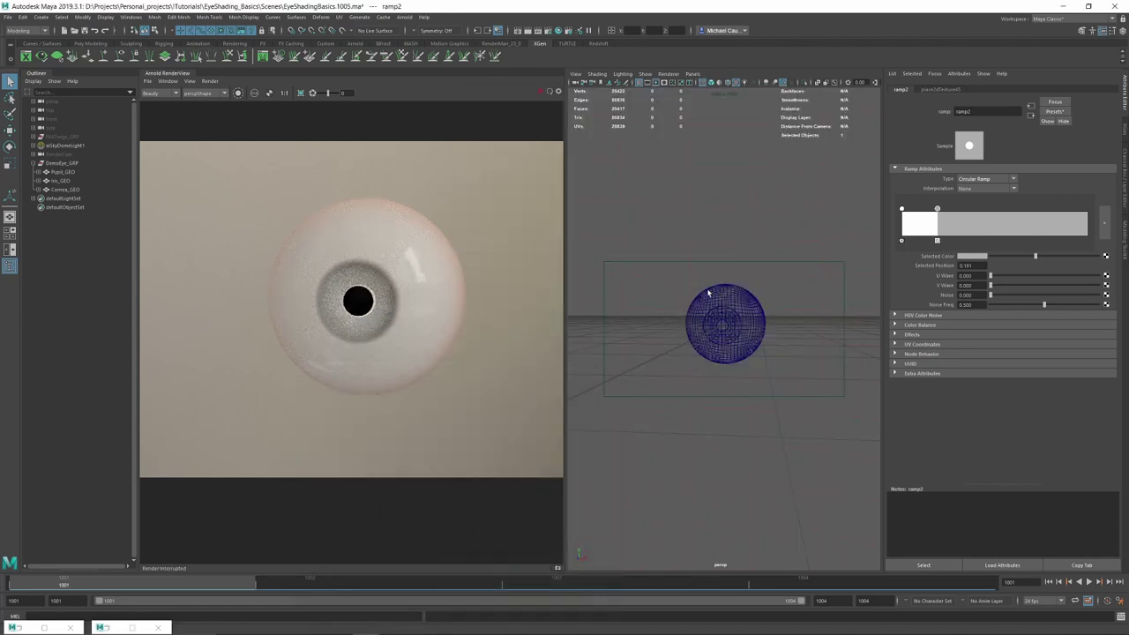
{"action": "left_click", "coordinate": [60, 180]}
{"action": "left_click", "coordinate": [339, 17]}
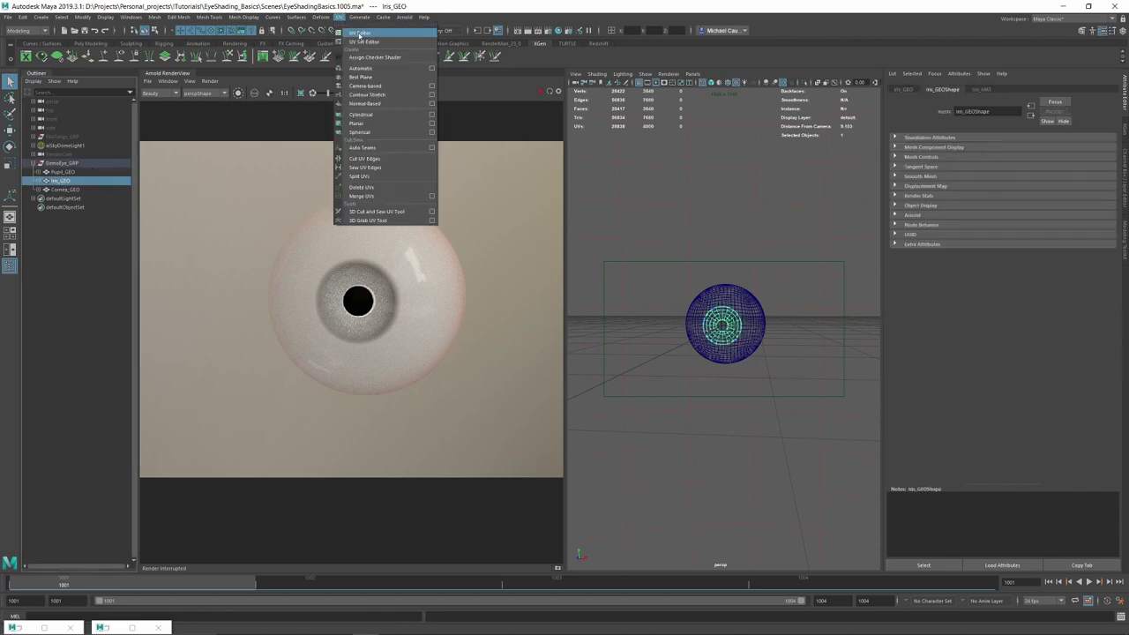
{"action": "left_click", "coordinate": [359, 33]}
{"action": "left_click", "coordinate": [62, 171]}
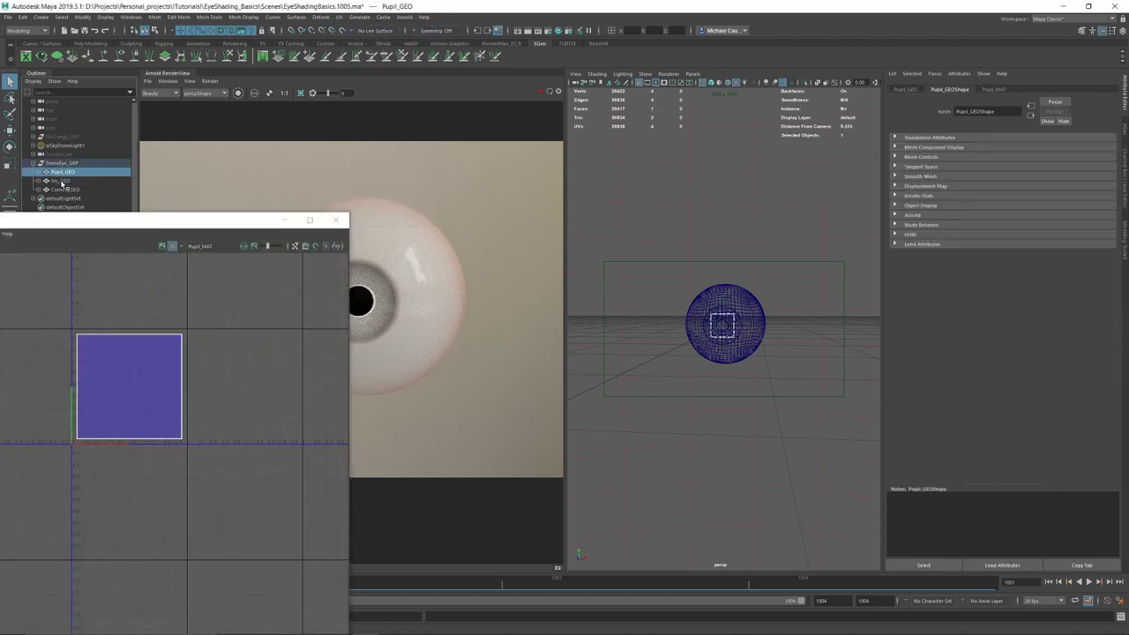
{"action": "left_click", "coordinate": [60, 180]}
{"action": "scroll", "coordinate": [150, 351], "scroll_direction": "up", "scroll_amount": 6}
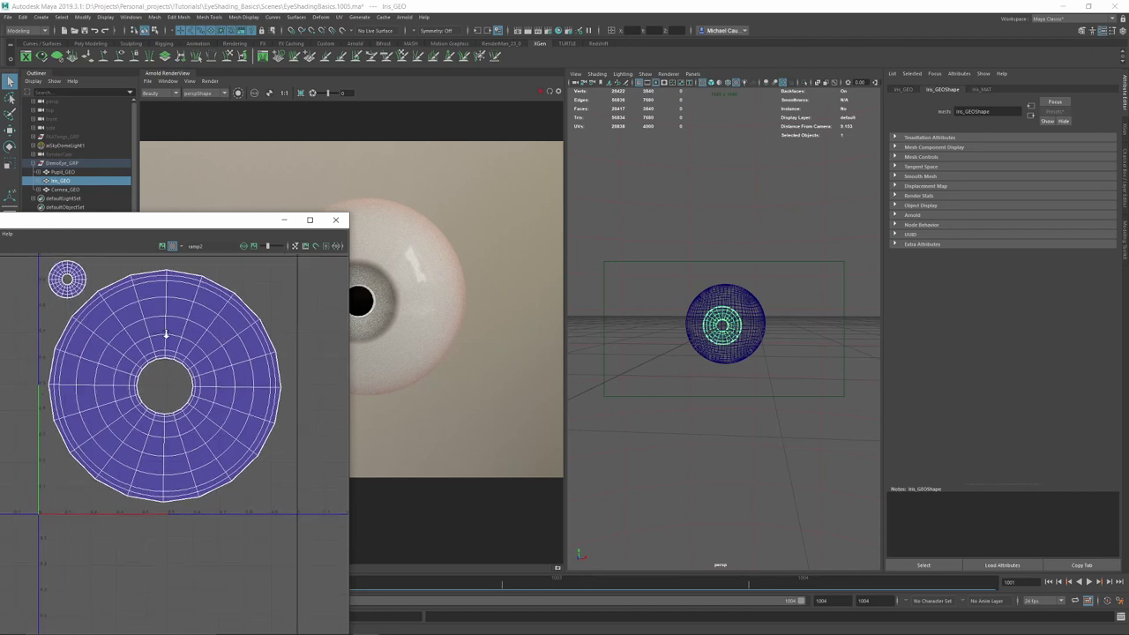
- Nudge Iris_GEO's large circular UV shell along U to center it in the tile, then return to object mode and restart the render
{"action": "key", "text": "w"}
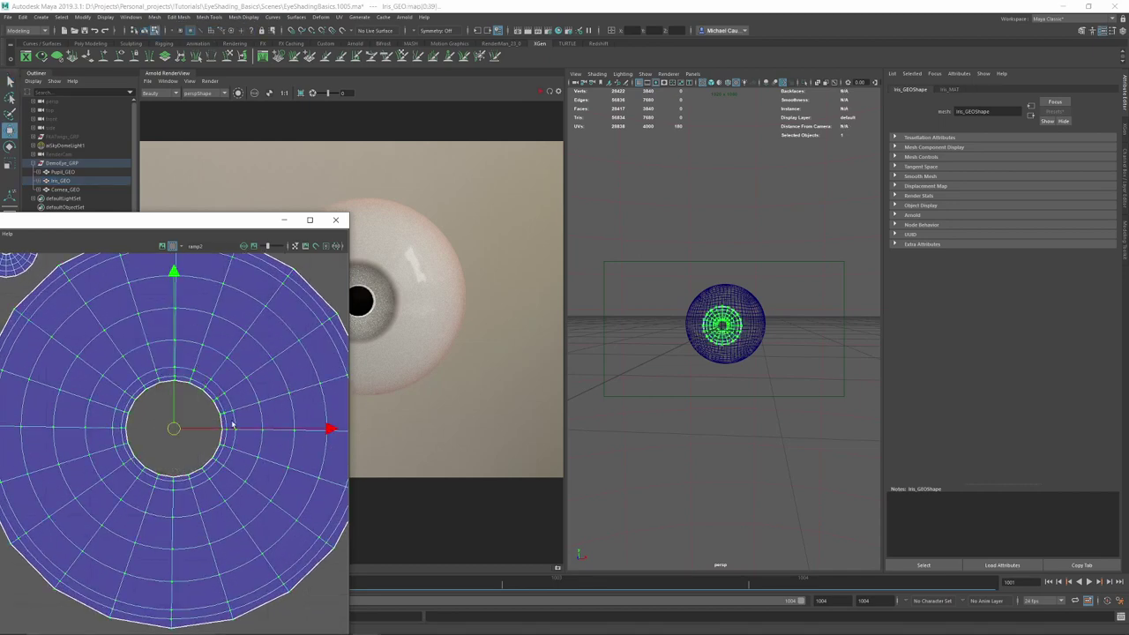
{"action": "left_click_drag", "start_coordinate": [227, 430], "coordinate": [233, 431]}
{"action": "right_click_drag", "start_coordinate": [250, 422], "coordinate": [152, 404], "text": "alt"}
{"action": "middle_click_drag", "start_coordinate": [151, 404], "coordinate": [60, 385], "text": "alt"}
{"action": "middle_click_drag", "start_coordinate": [165, 384], "coordinate": [278, 379], "text": "alt"}
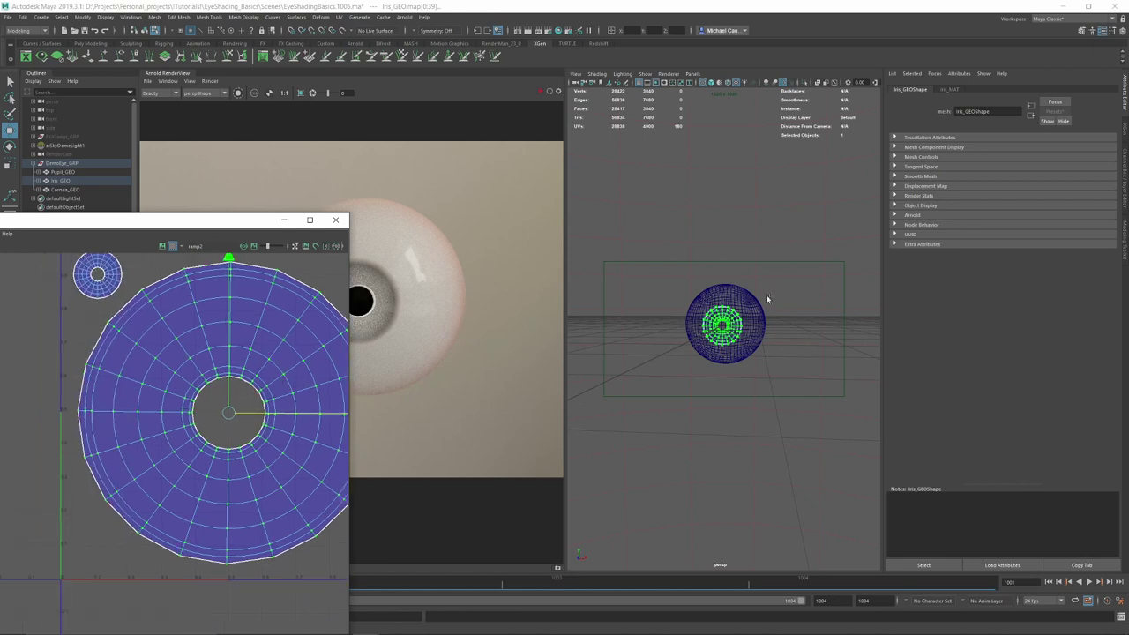
{"action": "right_click_drag", "start_coordinate": [768, 299], "coordinate": [790, 280]}
{"action": "left_click", "coordinate": [284, 220]}
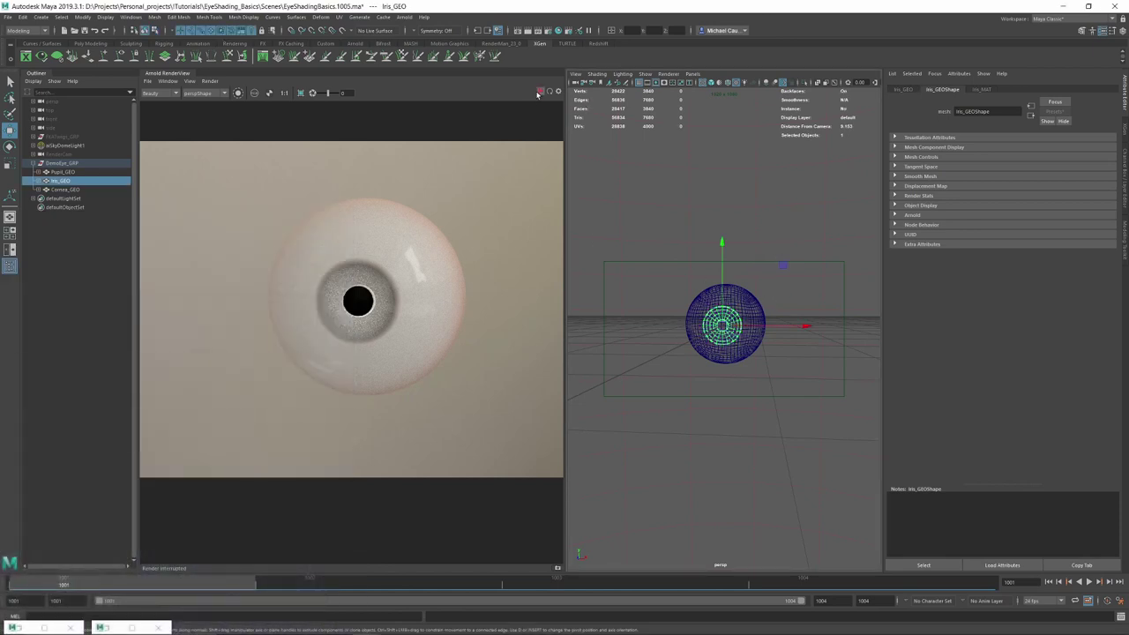
{"action": "left_click", "coordinate": [540, 91]}
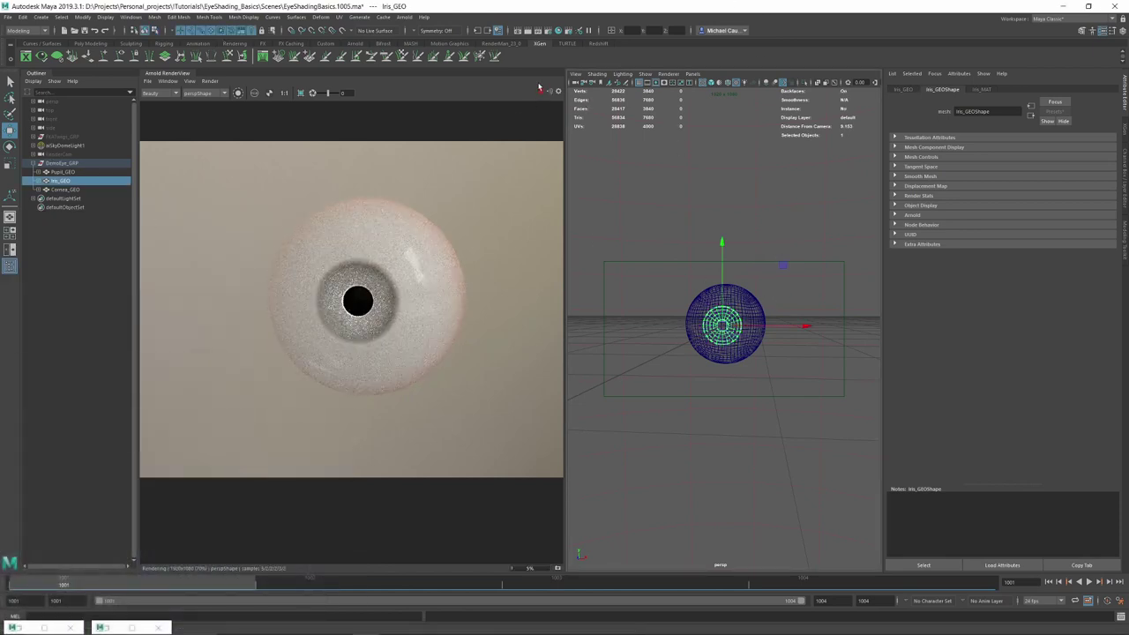
- Add a dark gray marker to ramp2 at about 0.426, outside the light gray marker
{"action": "left_click", "coordinate": [557, 31]}
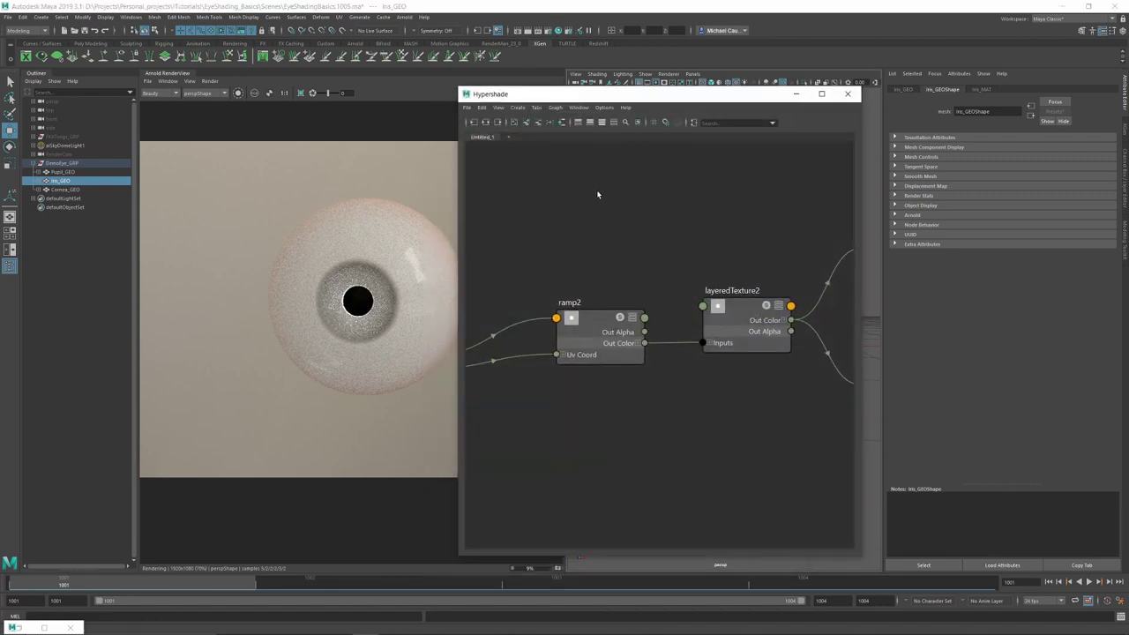
{"action": "left_click", "coordinate": [592, 323]}
{"action": "left_click", "coordinate": [993, 222]}
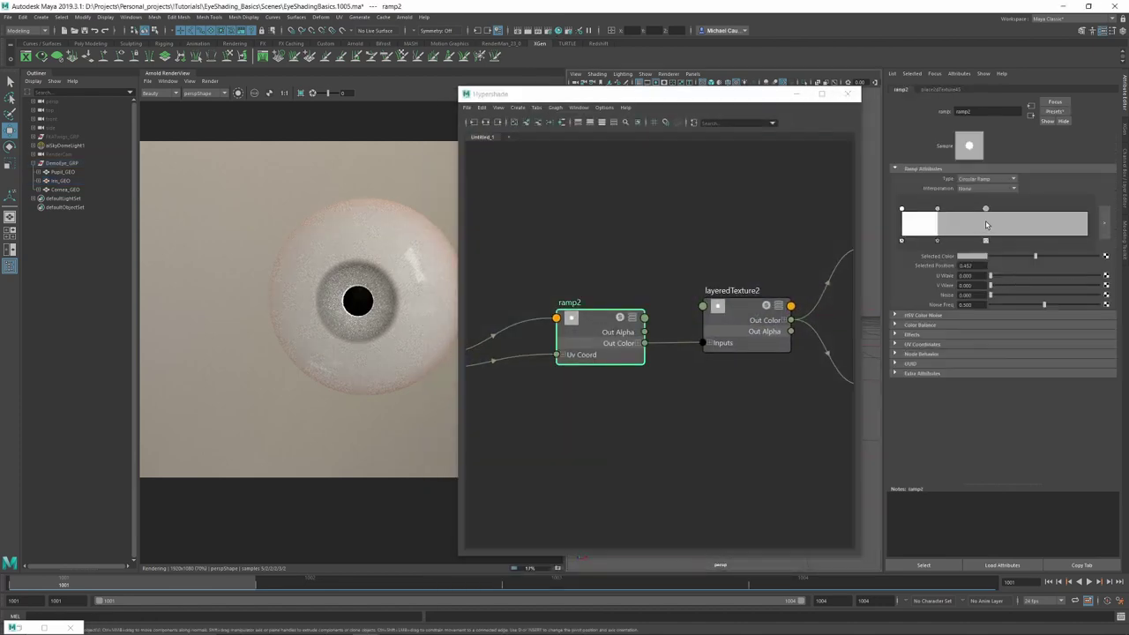
{"action": "left_click_drag", "start_coordinate": [993, 222], "coordinate": [991, 222]}
{"action": "left_click_drag", "start_coordinate": [1036, 256], "coordinate": [1003, 257]}
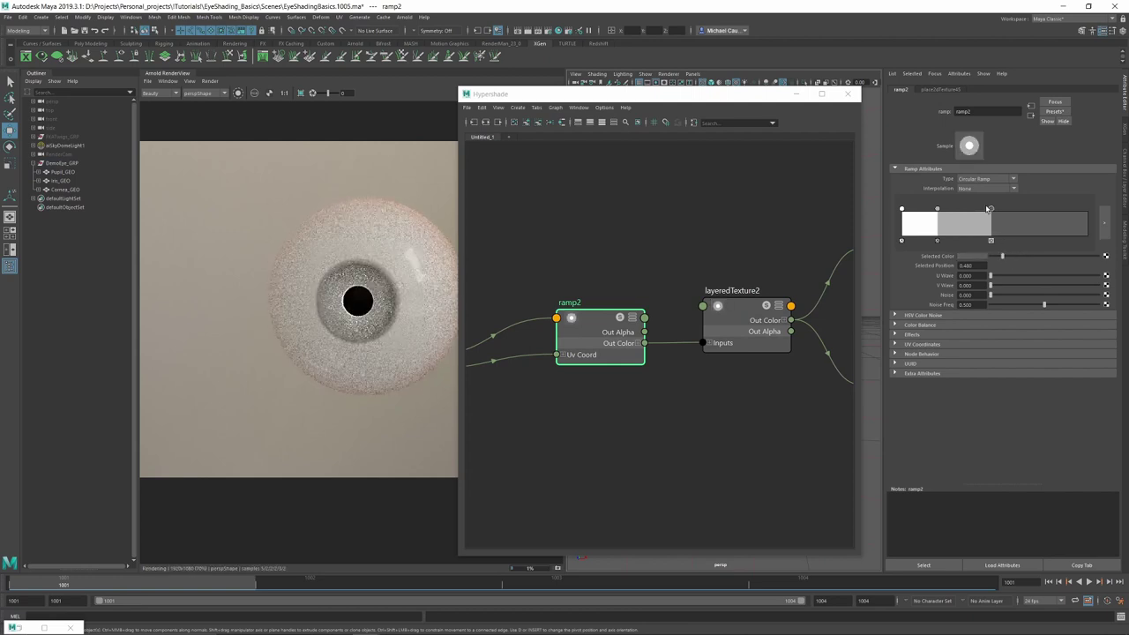
{"action": "left_click_drag", "start_coordinate": [990, 209], "coordinate": [981, 210]}
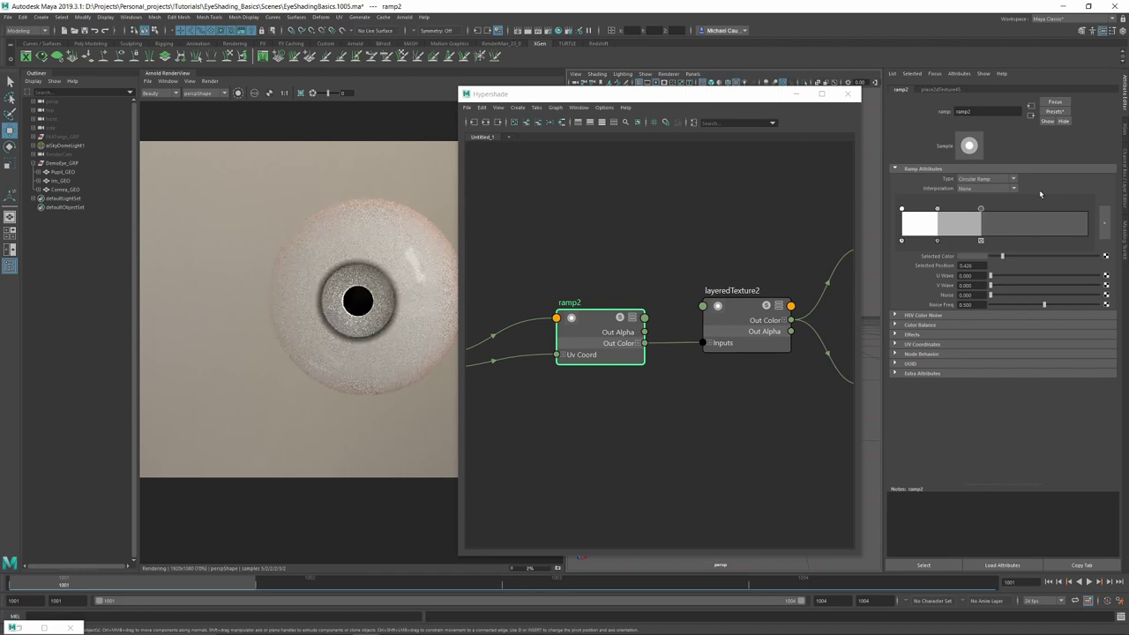
- Set ramp2's interpolation to Linear and darken its start marker to black
{"action": "left_click", "coordinate": [963, 187]}
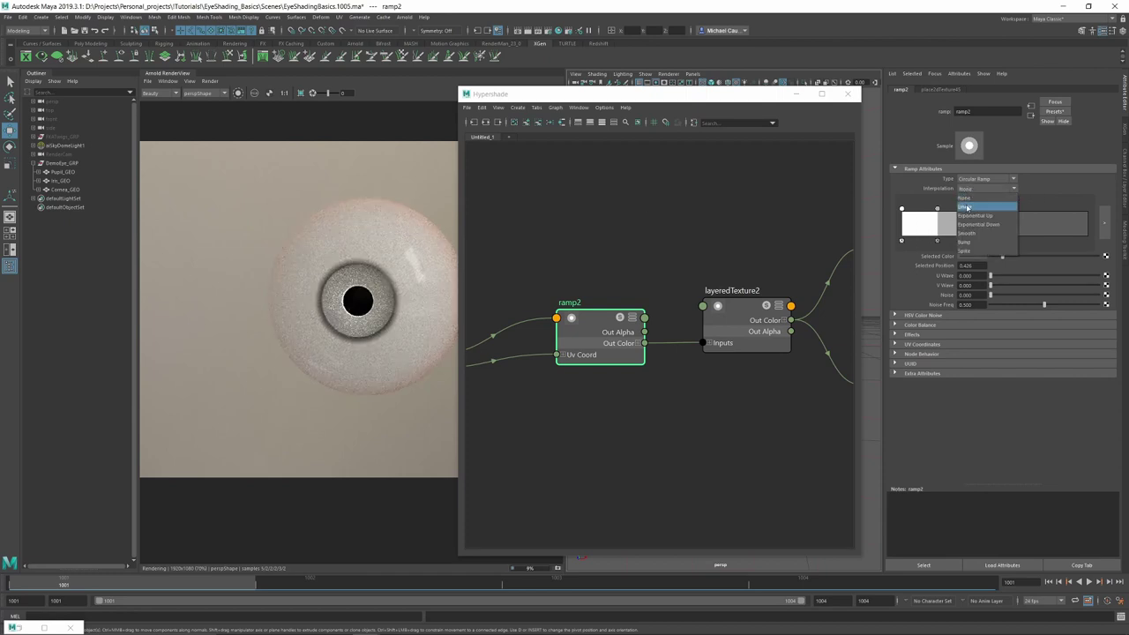
{"action": "left_click", "coordinate": [967, 207]}
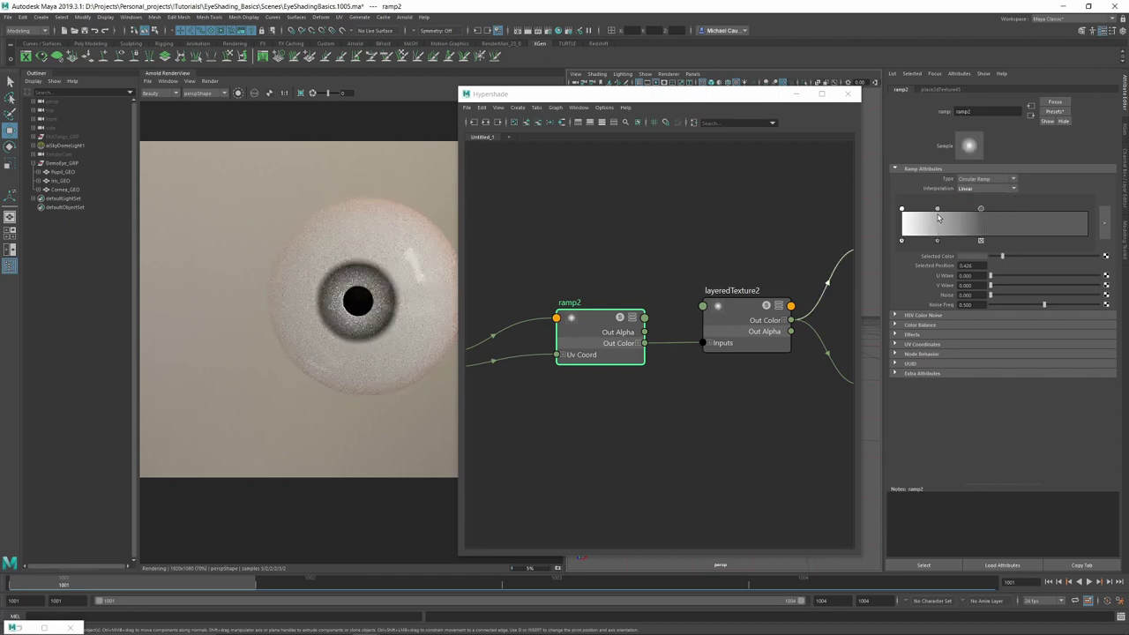
{"action": "left_click", "coordinate": [936, 209]}
{"action": "left_click", "coordinate": [901, 209]}
{"action": "left_click_drag", "start_coordinate": [999, 257], "coordinate": [961, 260]}
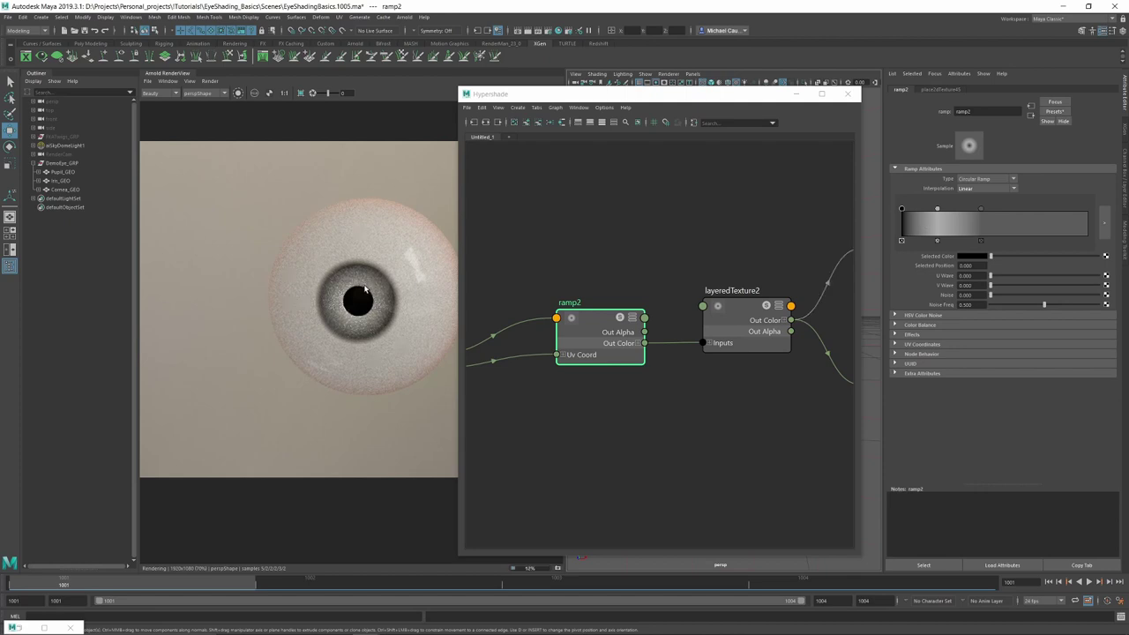
- Recolor ramp2's marker at 0.191 to a dark, saturated reddish brown
{"action": "left_click", "coordinate": [937, 209]}
{"action": "left_click", "coordinate": [973, 256]}
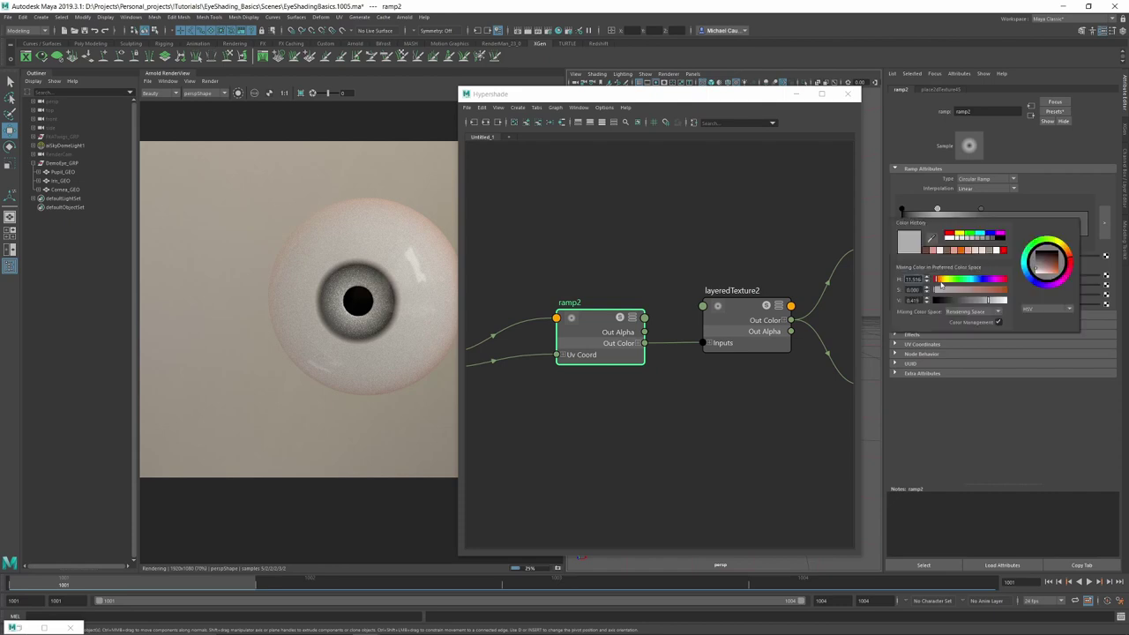
{"action": "left_click_drag", "start_coordinate": [936, 289], "coordinate": [984, 294]}
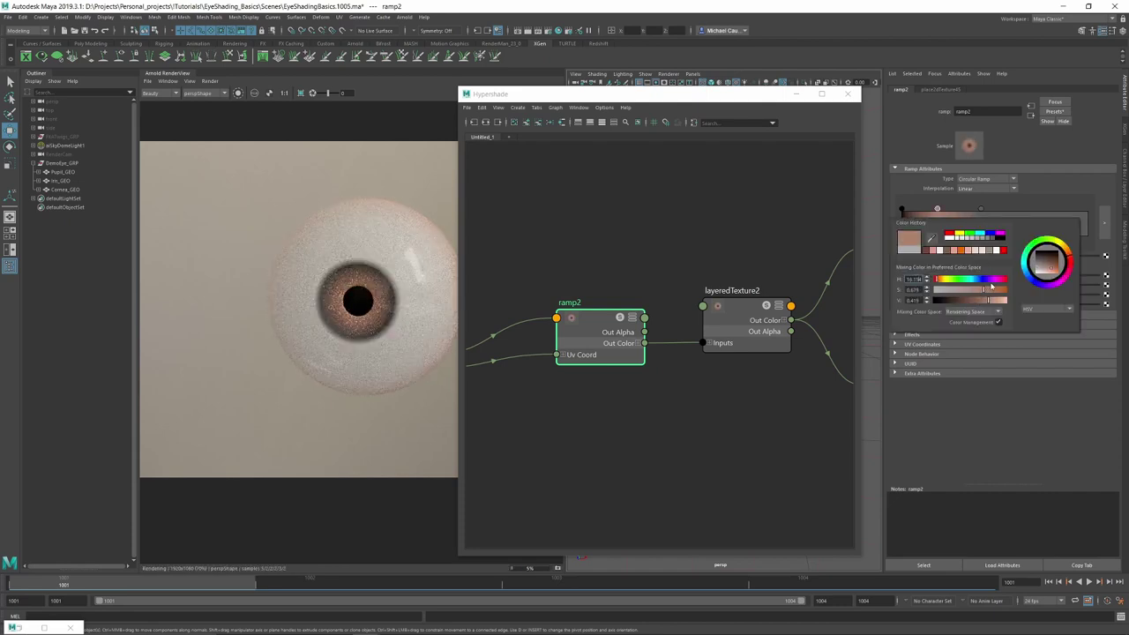
{"action": "left_click_drag", "start_coordinate": [992, 287], "coordinate": [997, 289]}
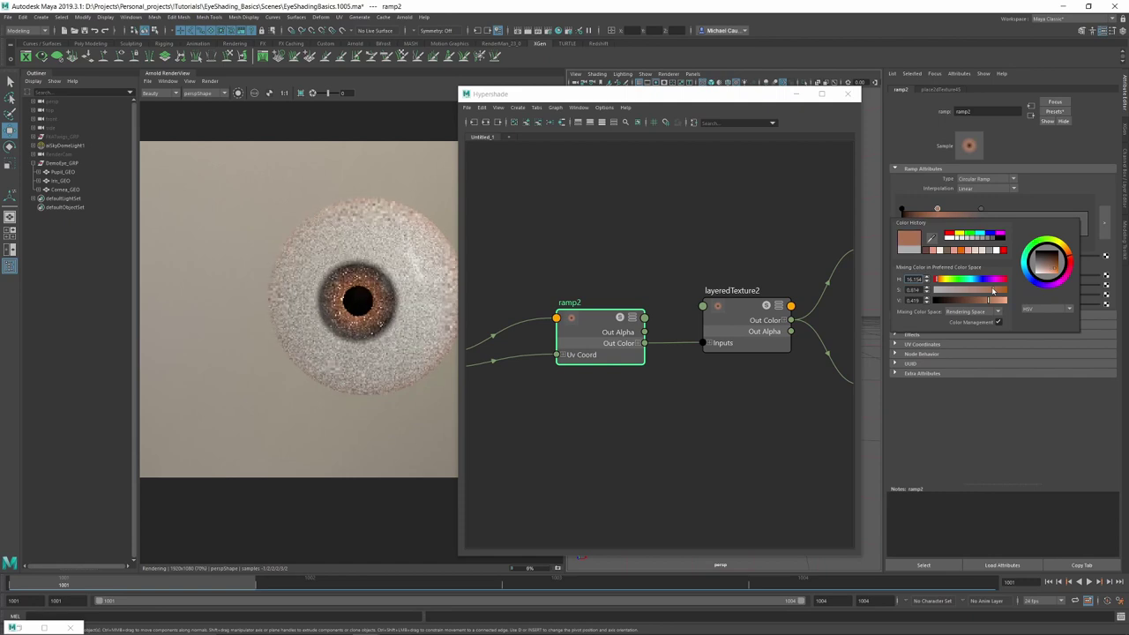
{"action": "left_click", "coordinate": [1052, 261]}
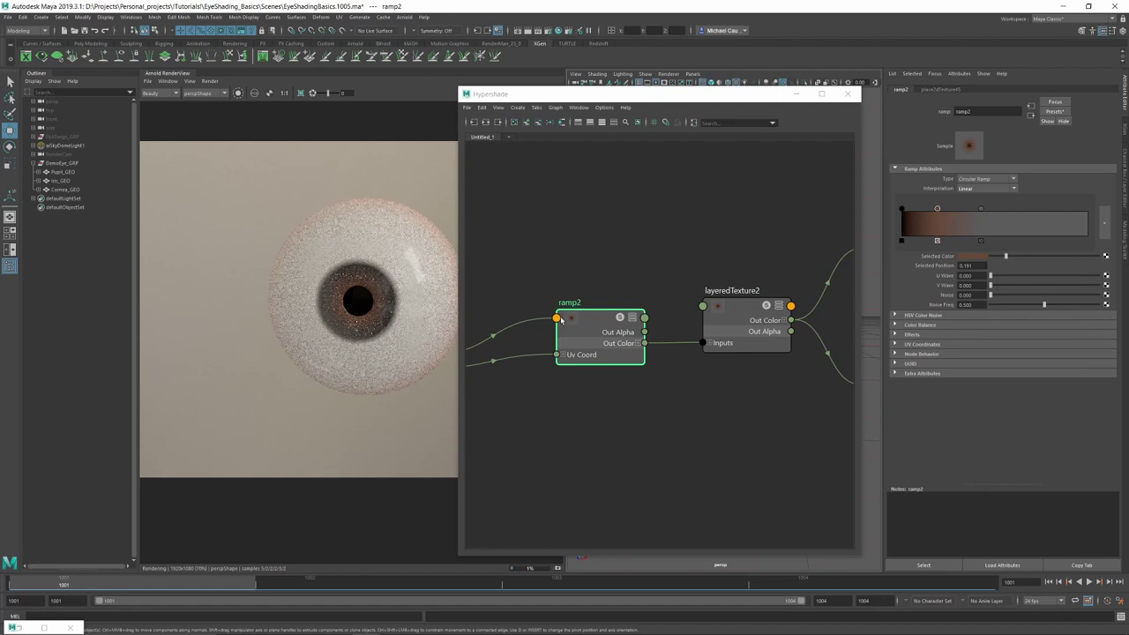
- Recolor ramp2's marker at 0.426 to brown from the color history and darken it slightly
{"action": "left_click", "coordinate": [981, 210]}
{"action": "left_click", "coordinate": [969, 260]}
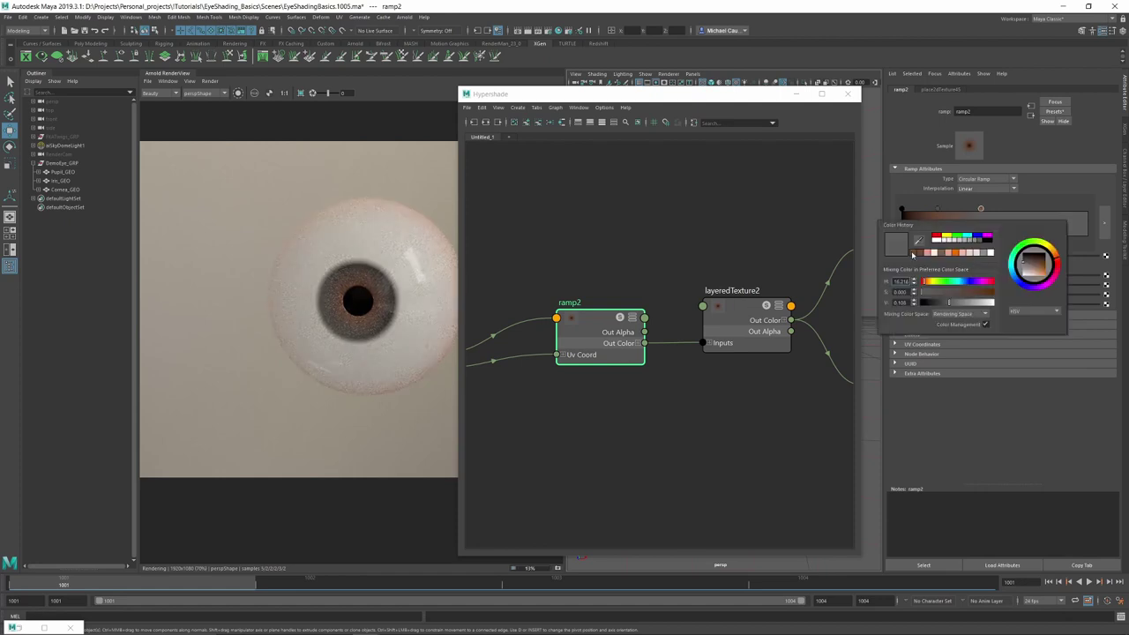
{"action": "left_click", "coordinate": [913, 254]}
{"action": "mouse_move", "coordinate": [951, 304]}
{"action": "left_mouse_down"}
{"action": "mouse_move", "coordinate": [936, 304]}
{"action": "mouse_move", "coordinate": [948, 306]}
{"action": "left_mouse_up"}
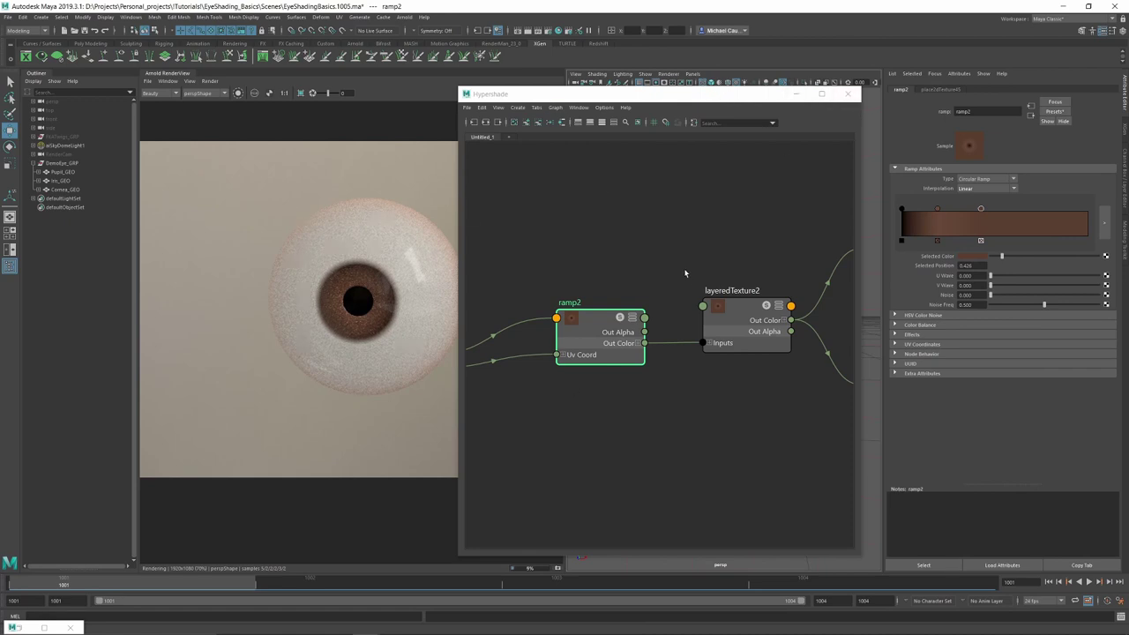
- Add a second layer to layeredTexture2 and move it in front of the ramp2 layer
{"action": "scroll", "coordinate": [685, 273], "scroll_direction": "down", "scroll_amount": 3}
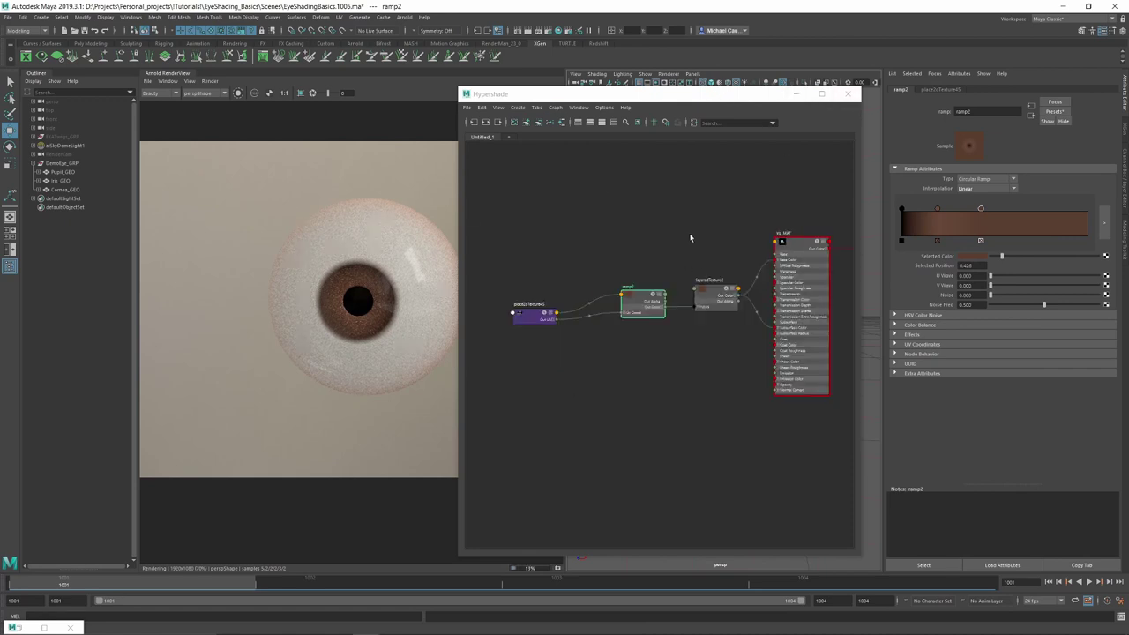
{"action": "scroll", "coordinate": [716, 288], "scroll_direction": "up", "scroll_amount": 2}
{"action": "left_click", "coordinate": [715, 292]}
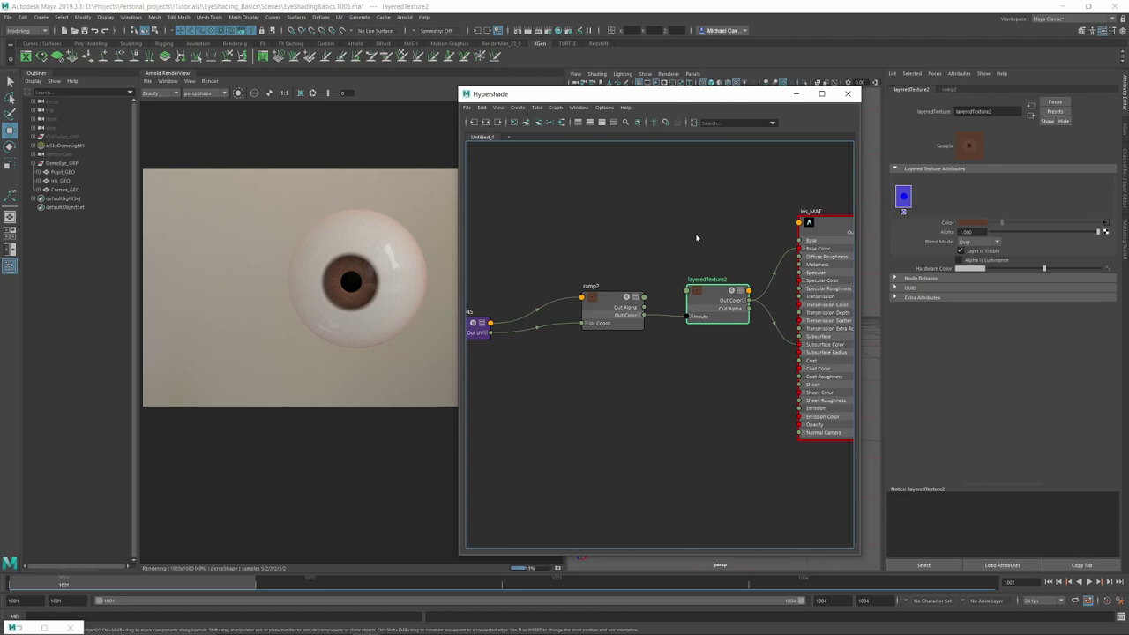
{"action": "left_click_drag", "start_coordinate": [603, 306], "coordinate": [592, 318]}
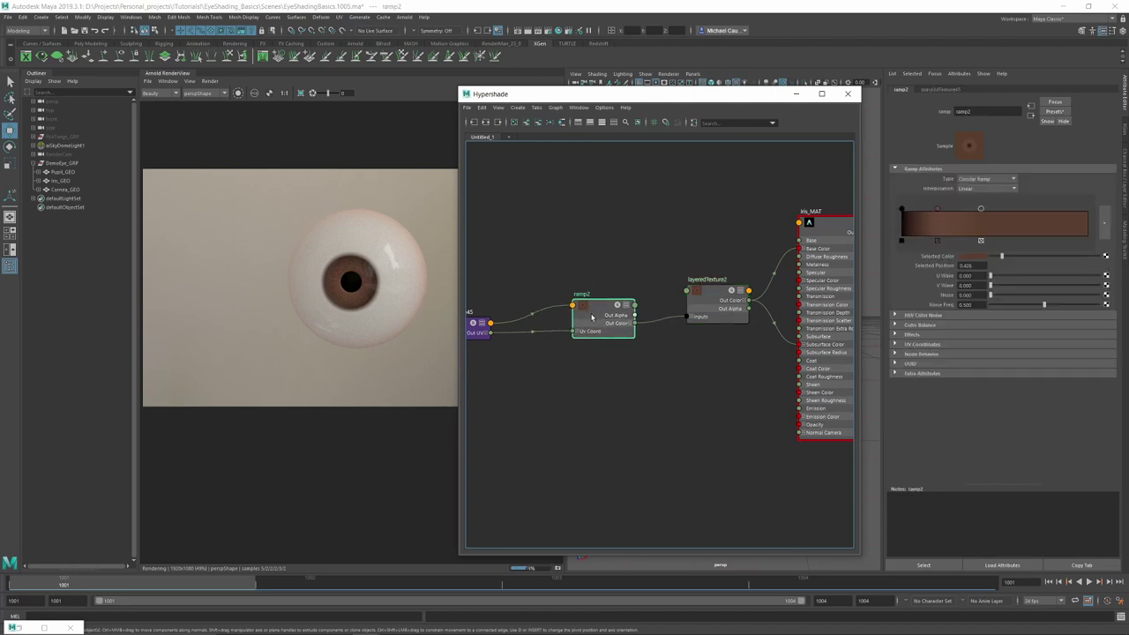
{"action": "left_click", "coordinate": [720, 295]}
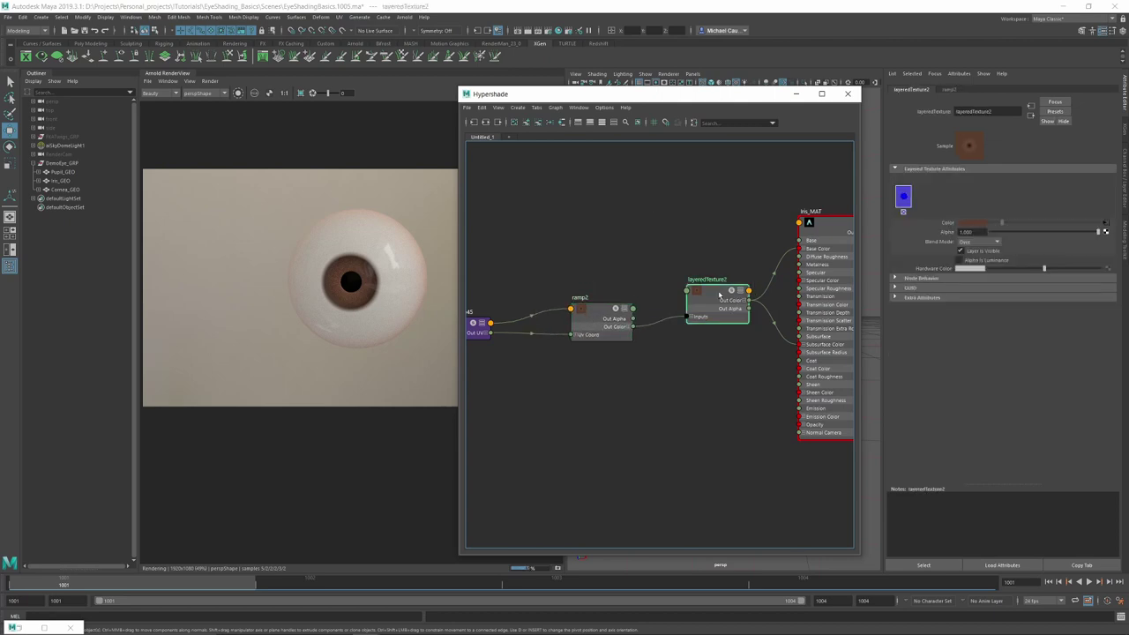
{"action": "left_click", "coordinate": [941, 199]}
{"action": "middle_click_drag", "start_coordinate": [929, 198], "coordinate": [893, 195]}
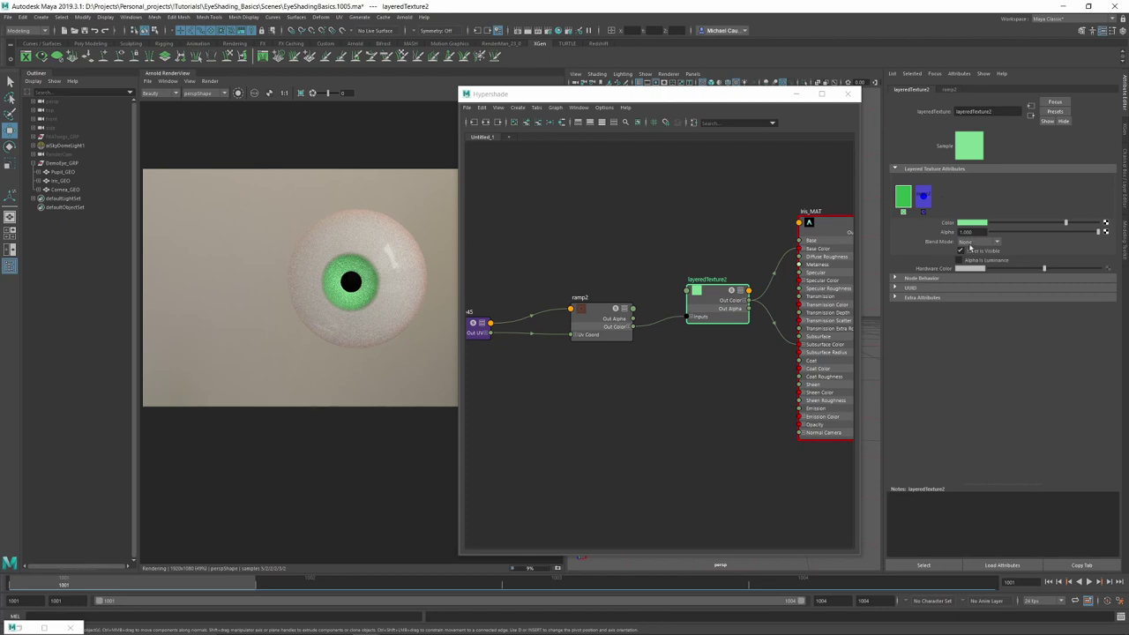
- Set the blend mode of layeredTexture2's new green layer to Multiply
{"action": "left_click", "coordinate": [614, 257]}
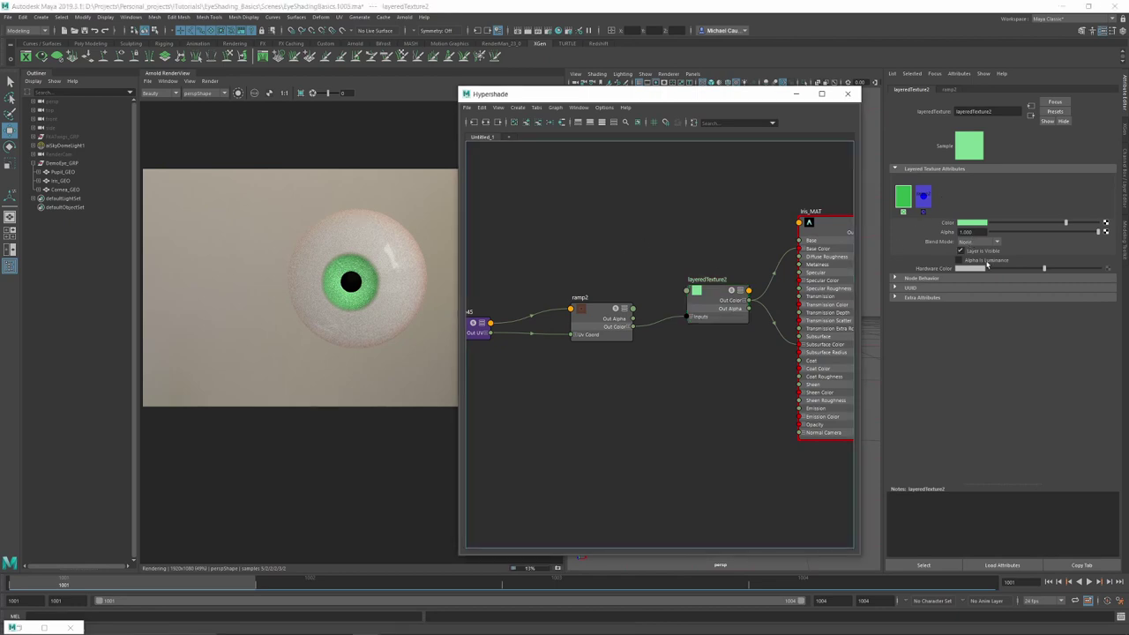
{"action": "left_click", "coordinate": [712, 307]}
{"action": "left_click", "coordinate": [979, 242]}
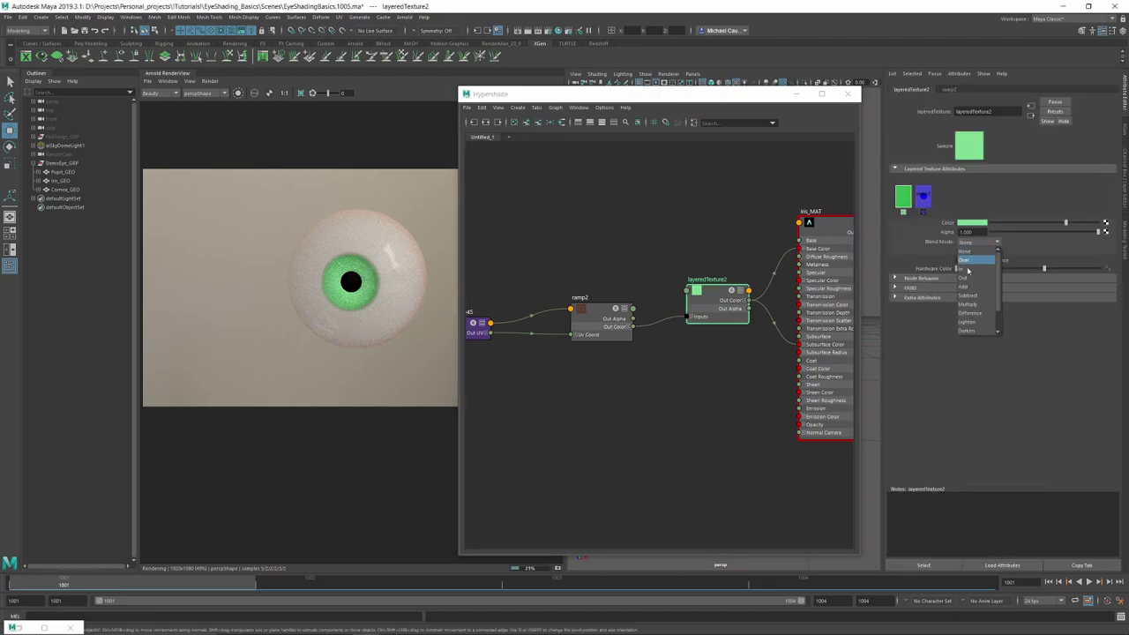
{"action": "left_click", "coordinate": [971, 305]}
- Create a new ramp texture node in the Hypershade graph above ramp2
{"action": "left_click", "coordinate": [577, 233]}
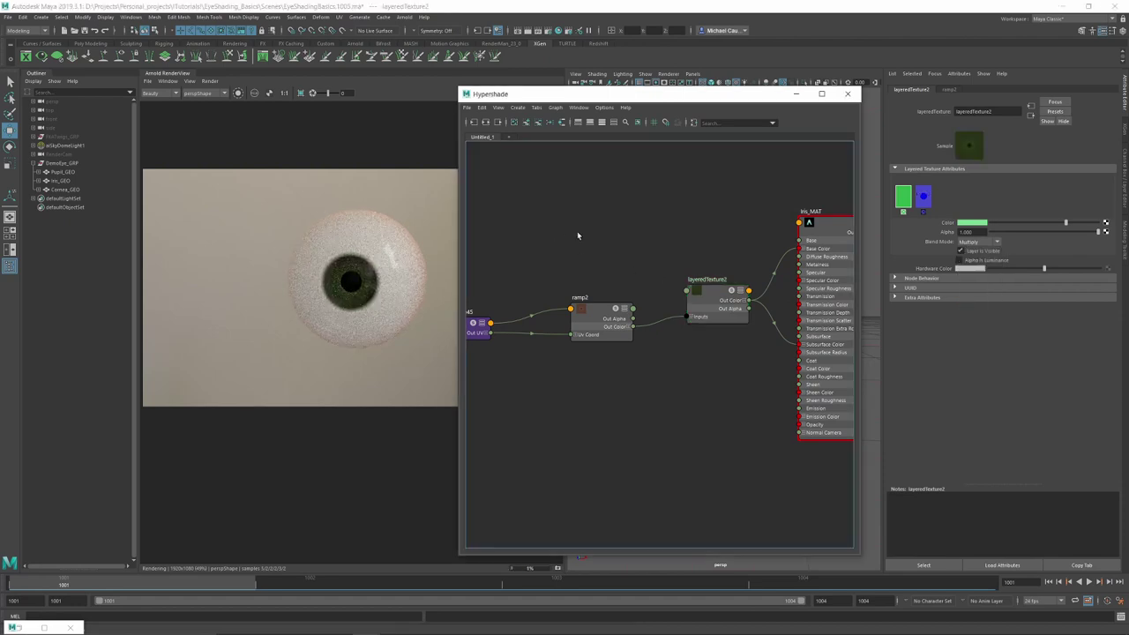
{"action": "key", "text": "Tab"}
{"action": "type", "text": "ramp"}
{"action": "key", "text": "Down"}
{"action": "key", "text": "Down"}
{"action": "key", "text": "Down"}
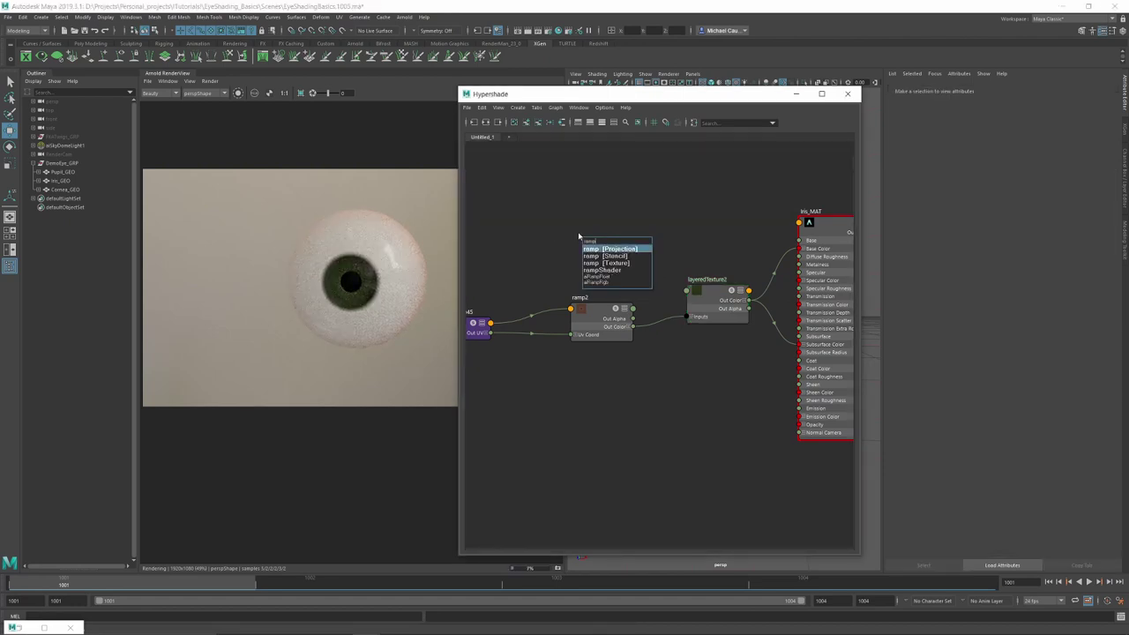
{"action": "key", "text": "Return"}
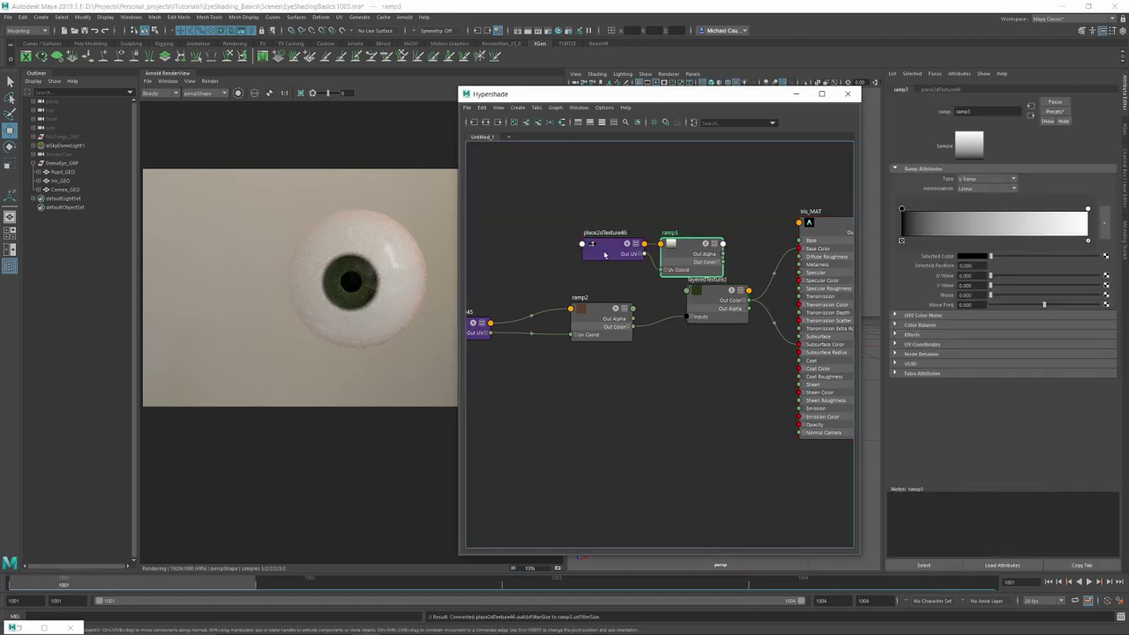
- Arrange ramp3 and its placement node beside layeredTexture2 and connect ramp3 to the color of the Multiply layer
{"action": "left_click_drag", "start_coordinate": [569, 252], "coordinate": [522, 253]}
{"action": "left_click_drag", "start_coordinate": [697, 254], "coordinate": [641, 256]}
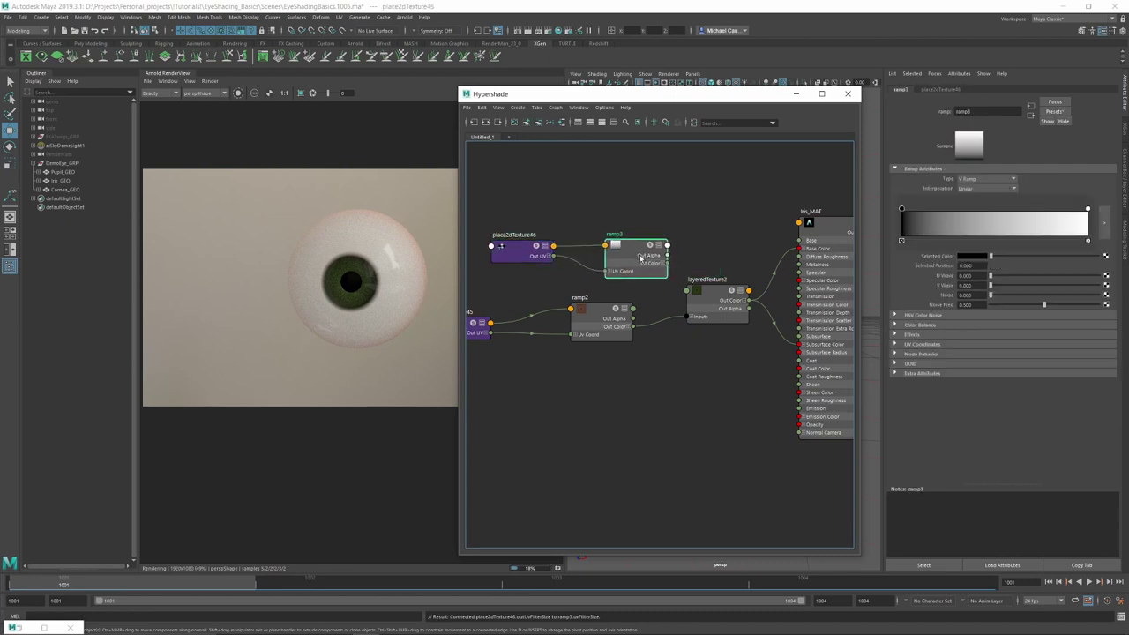
{"action": "left_click", "coordinate": [719, 300]}
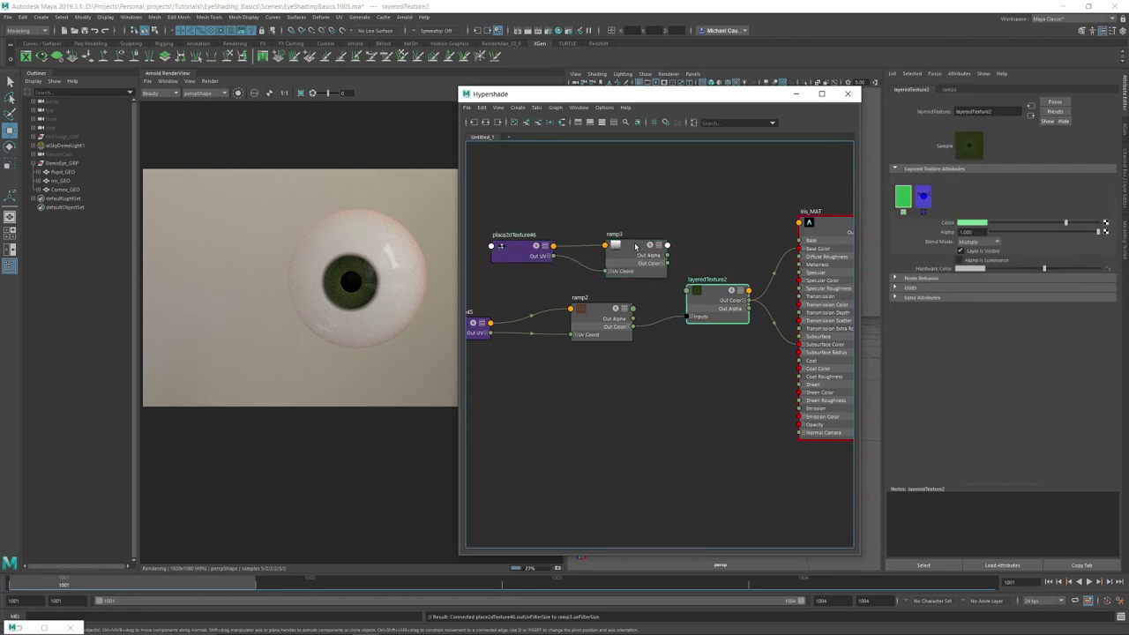
{"action": "middle_click_drag", "start_coordinate": [944, 237], "coordinate": [952, 224]}
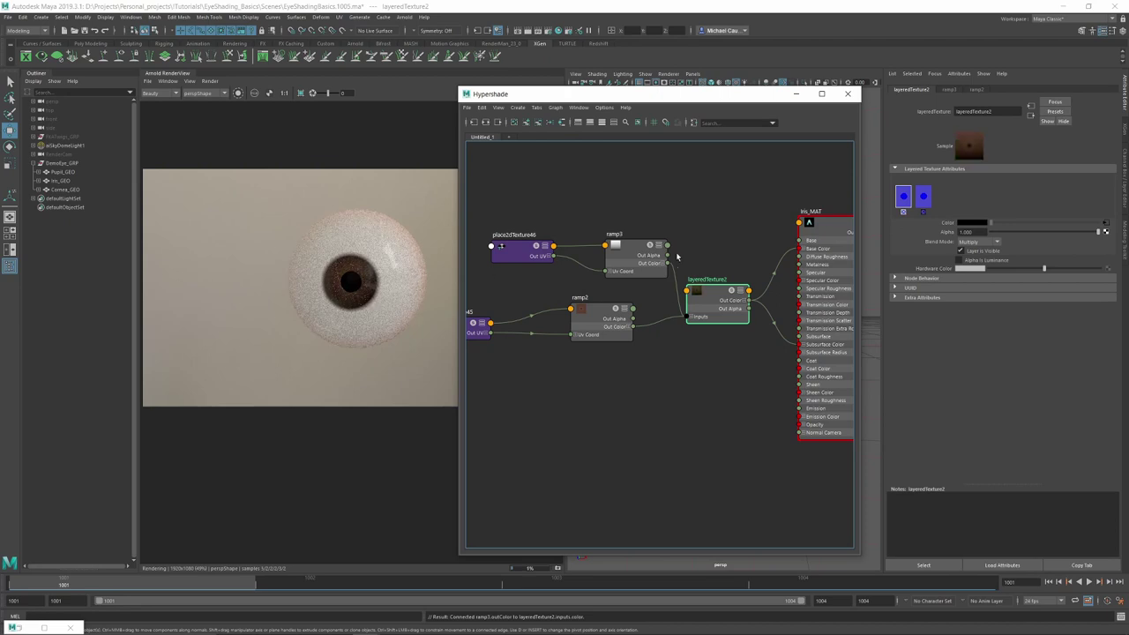
- Set ramp3's interpolation to None and swap its colors, with the white marker at about 0.52 and the black one at about 0.8
{"action": "left_click_drag", "start_coordinate": [640, 253], "coordinate": [625, 254]}
{"action": "left_click", "coordinate": [975, 190]}
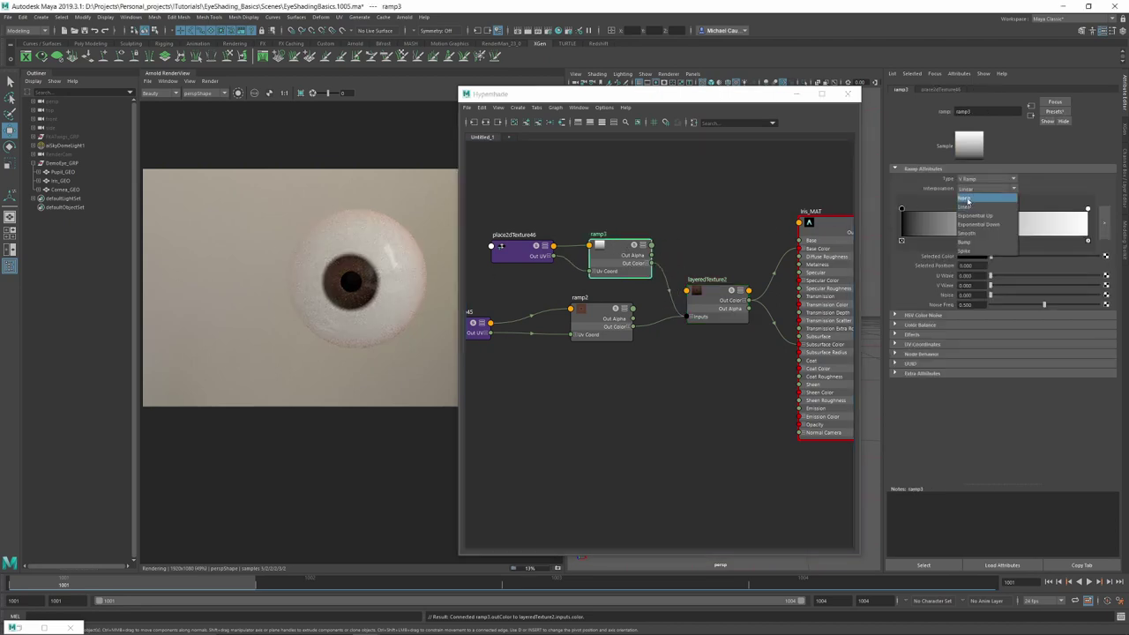
{"action": "left_click", "coordinate": [965, 198]}
{"action": "left_click_drag", "start_coordinate": [1087, 210], "coordinate": [1004, 219]}
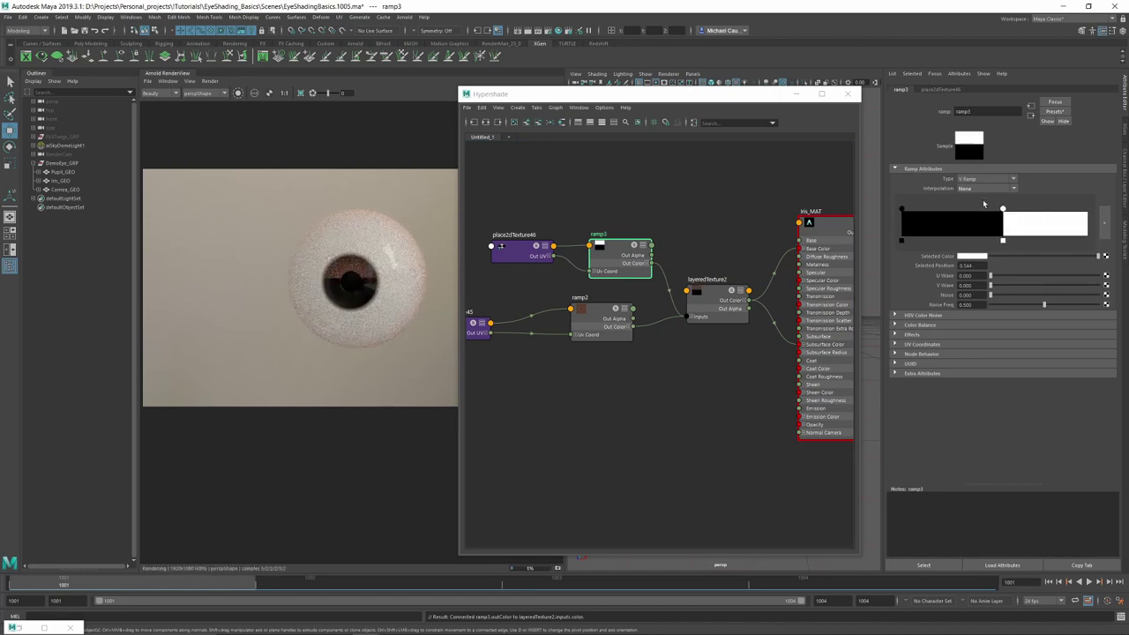
{"action": "left_click_drag", "start_coordinate": [1003, 257], "coordinate": [1100, 257]}
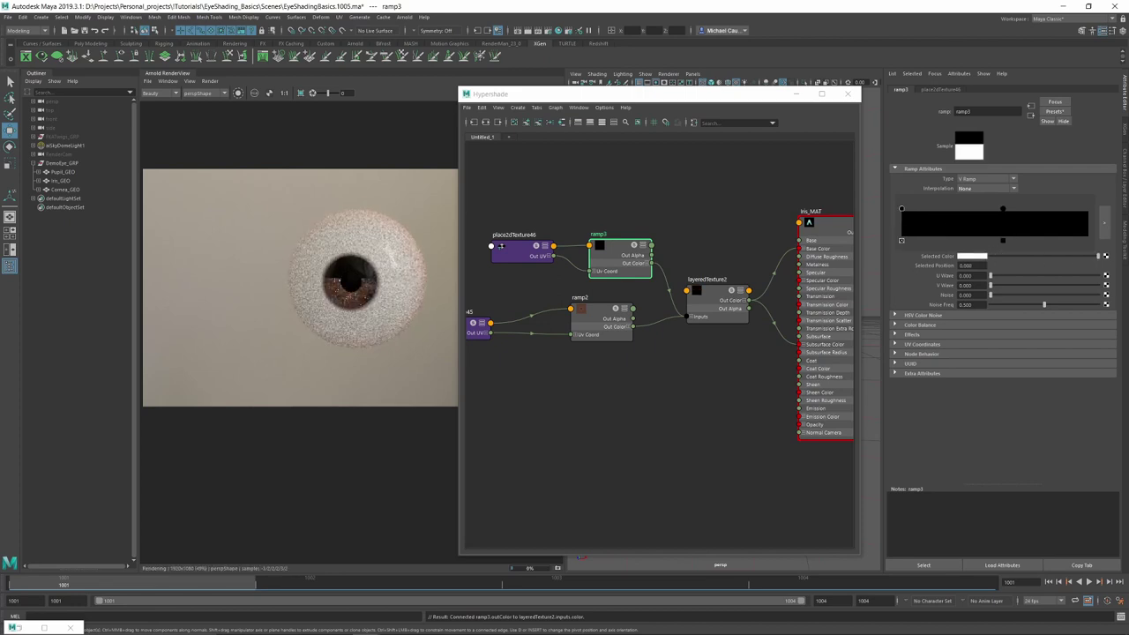
{"action": "left_click_drag", "start_coordinate": [901, 209], "coordinate": [1050, 209]}
{"action": "left_click", "coordinate": [1002, 209]}
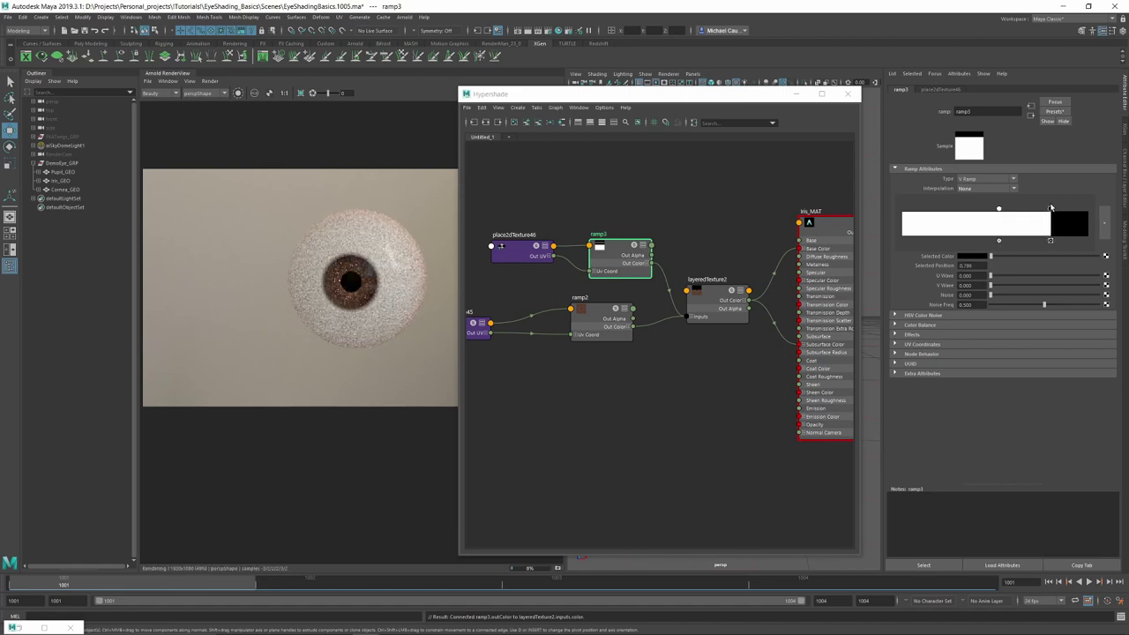
- Set ramp3's interpolation to Linear, then move the black marker to about 0.783 and the white marker to 0.362
{"action": "left_click", "coordinate": [970, 188]}
{"action": "left_click", "coordinate": [971, 202]}
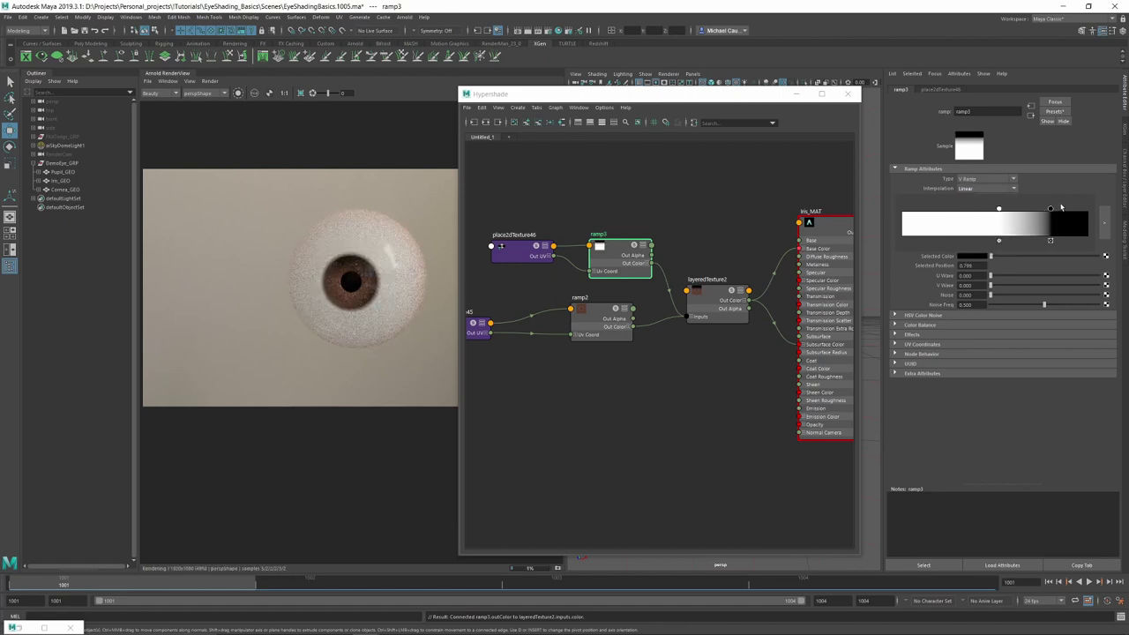
{"action": "left_click_drag", "start_coordinate": [1045, 210], "coordinate": [969, 211]}
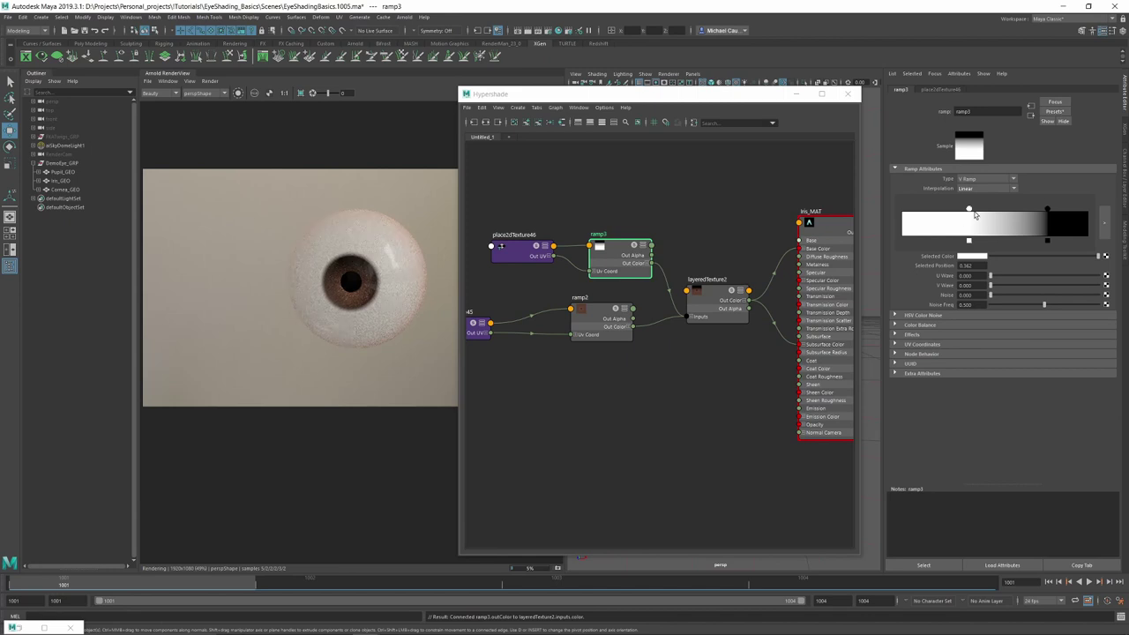
- Try a lighter gray on ramp3's black marker
{"action": "left_click", "coordinate": [1047, 211]}
{"action": "left_click", "coordinate": [1010, 256]}
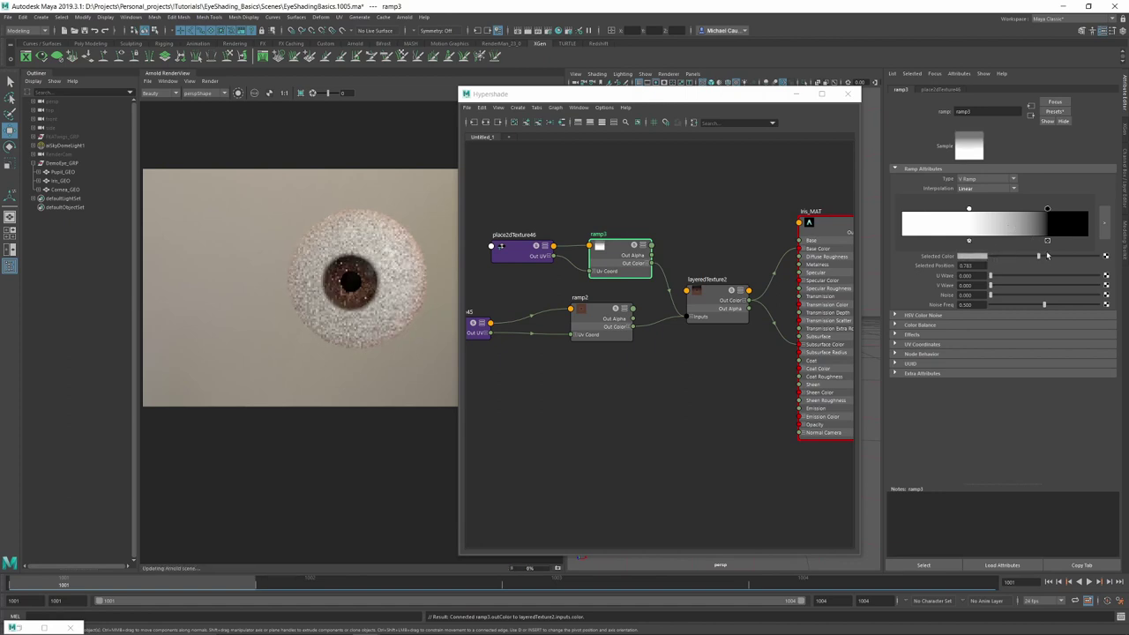
{"action": "left_click_drag", "start_coordinate": [1020, 256], "coordinate": [962, 261]}
- Try adjusting the alpha of the Multiply layer in layeredTexture2 and return it to 1
{"action": "left_click", "coordinate": [725, 284]}
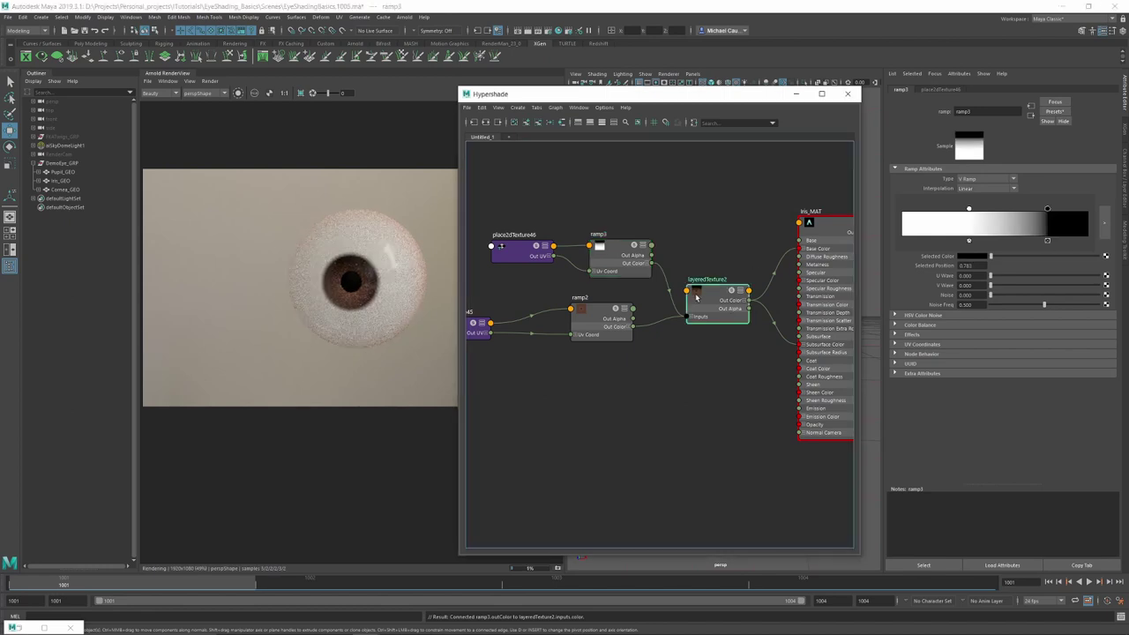
{"action": "left_click", "coordinate": [1056, 232]}
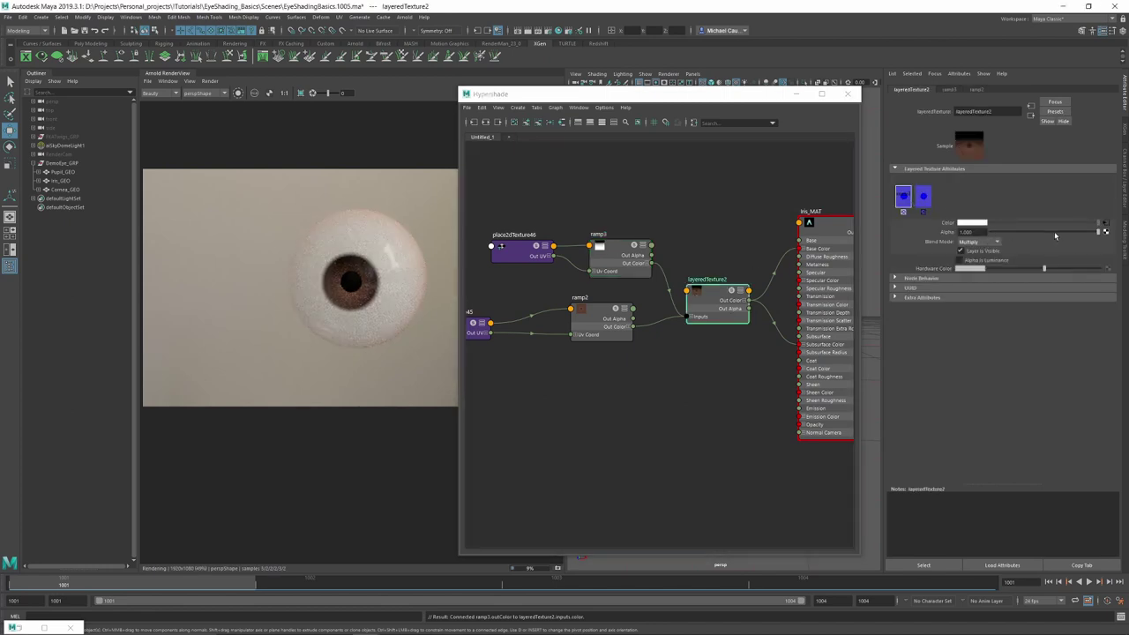
{"action": "left_click_drag", "start_coordinate": [1072, 233], "coordinate": [1102, 232]}
{"action": "left_click", "coordinate": [798, 94]}
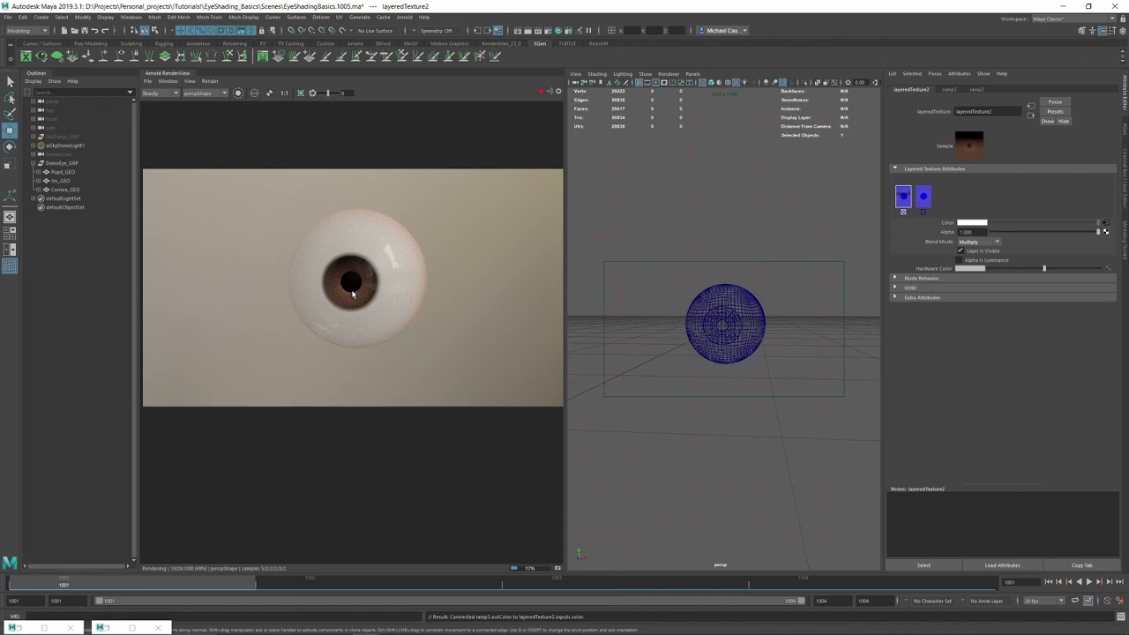
- Set Cornea_MAT's subsurface type to randomwalk_v2 and its subsurface scale to 0.25
{"action": "left_click", "coordinate": [755, 324]}
{"action": "left_click", "coordinate": [1005, 90]}
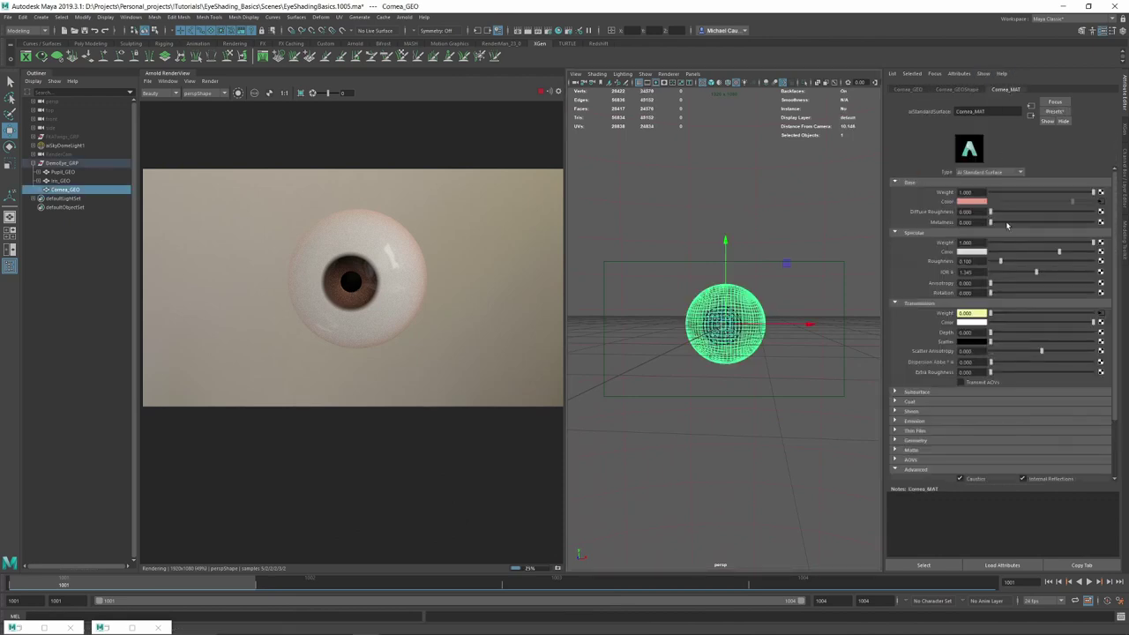
{"action": "left_click", "coordinate": [918, 392]}
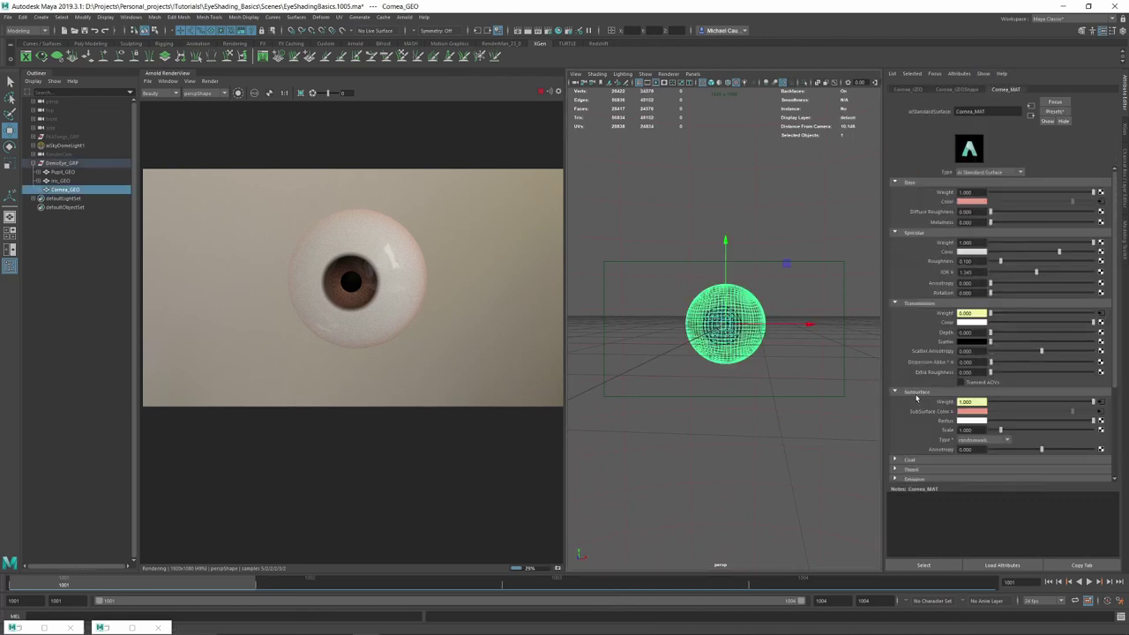
{"action": "left_click", "coordinate": [975, 439]}
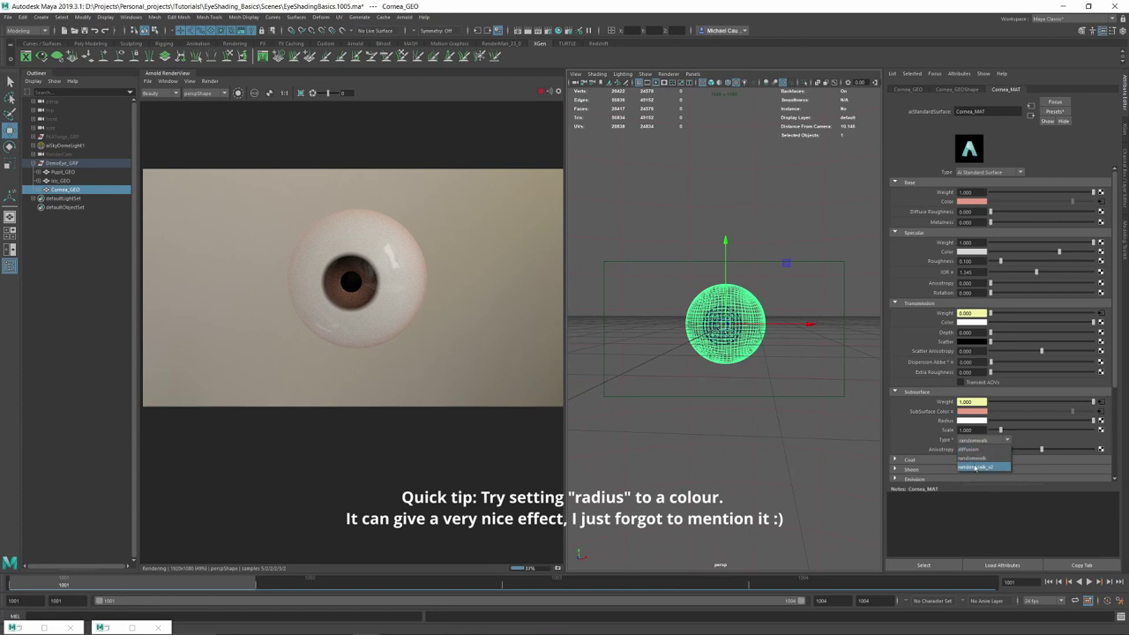
{"action": "left_click", "coordinate": [974, 467]}
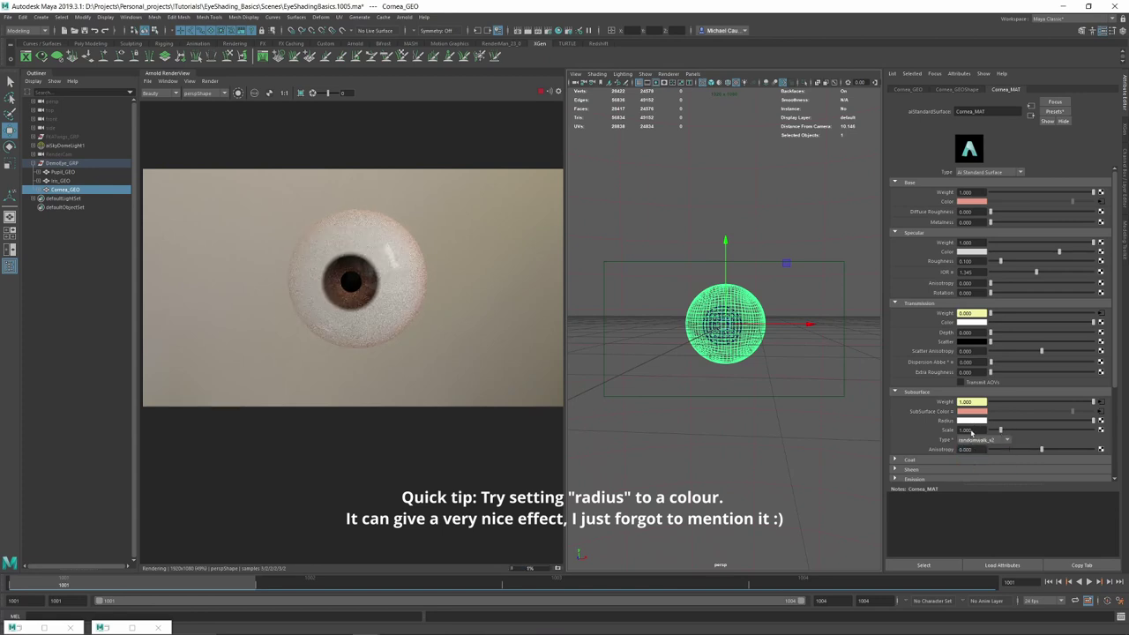
{"action": "left_click", "coordinate": [965, 429]}
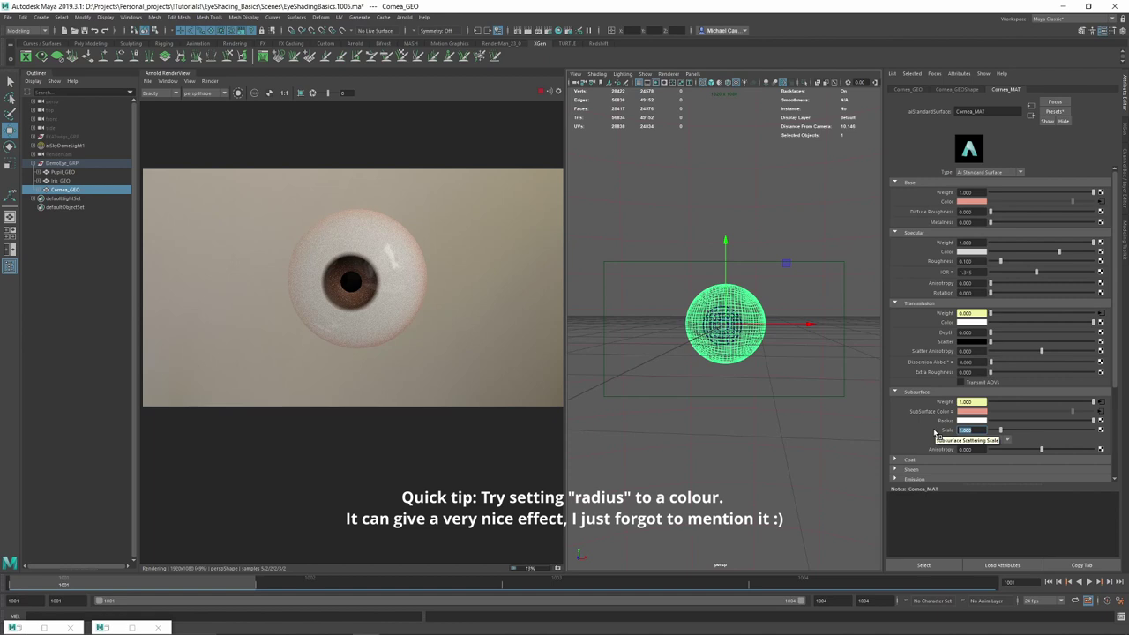
{"action": "key", "text": "BackSpace"}
{"action": "type", "text": "0.25"}
{"action": "key", "text": "Return"}
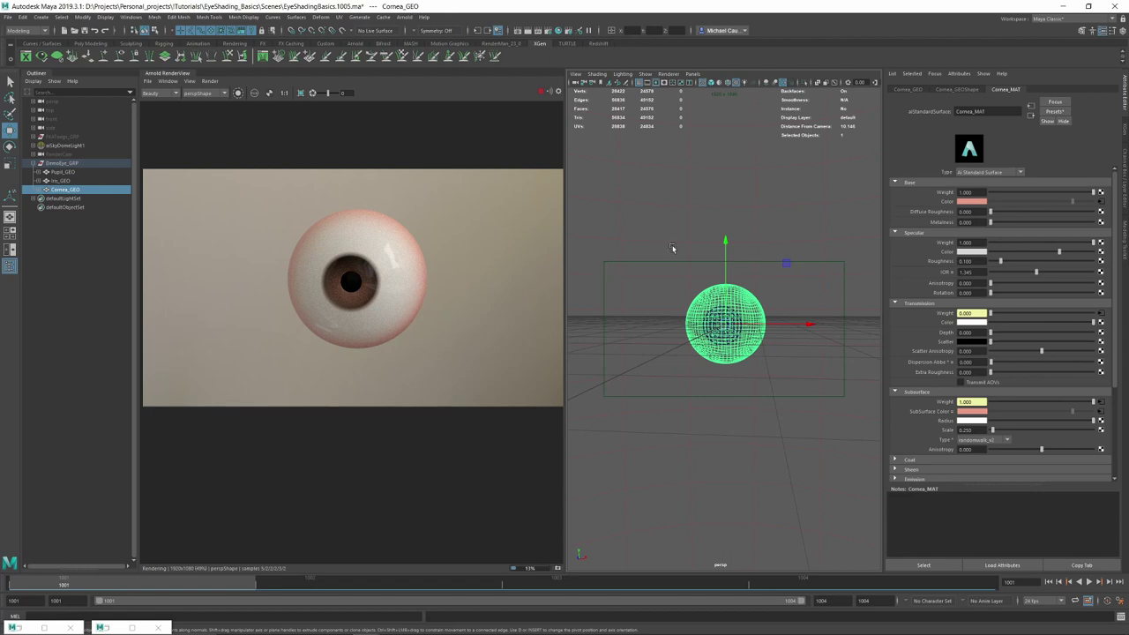
- Raise the subsurface weight of Iris_GEO's material, Iris_MAT, to 1
{"action": "left_click", "coordinate": [58, 181]}
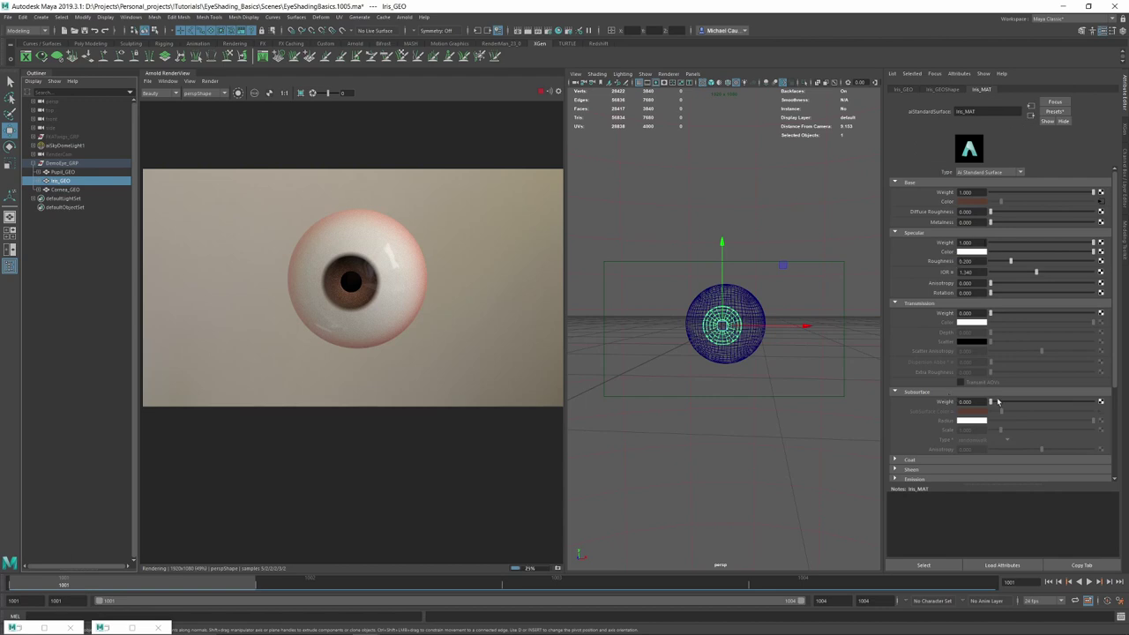
{"action": "left_click_drag", "start_coordinate": [991, 402], "coordinate": [1094, 402]}
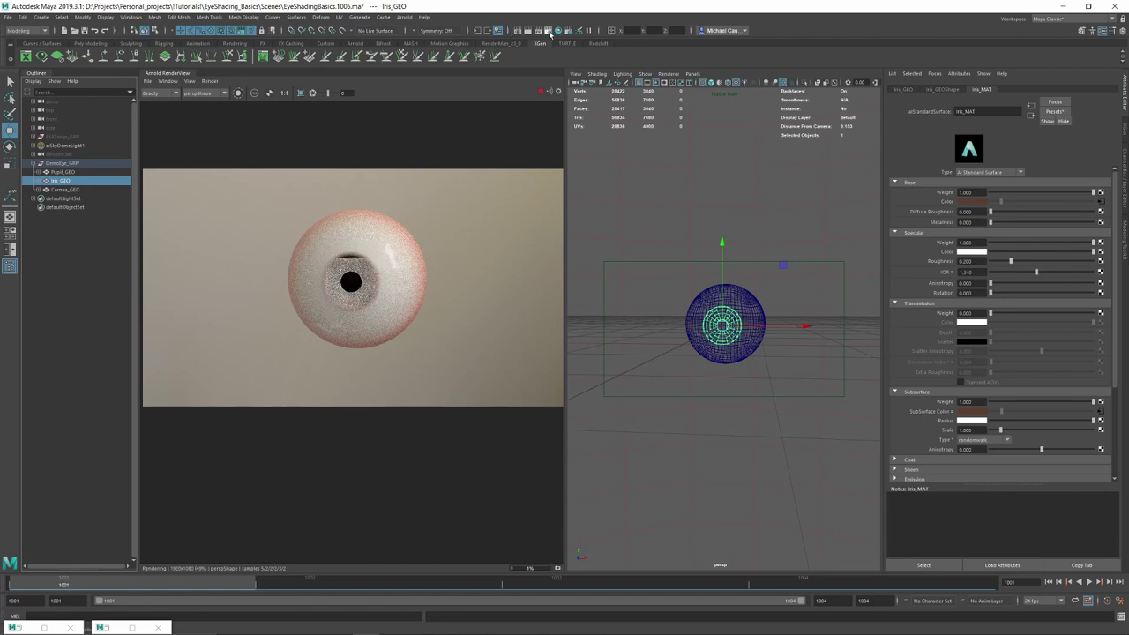
- Try connecting ramp2's output color directly to Iris_MAT's subsurface color
{"action": "left_click", "coordinate": [557, 30]}
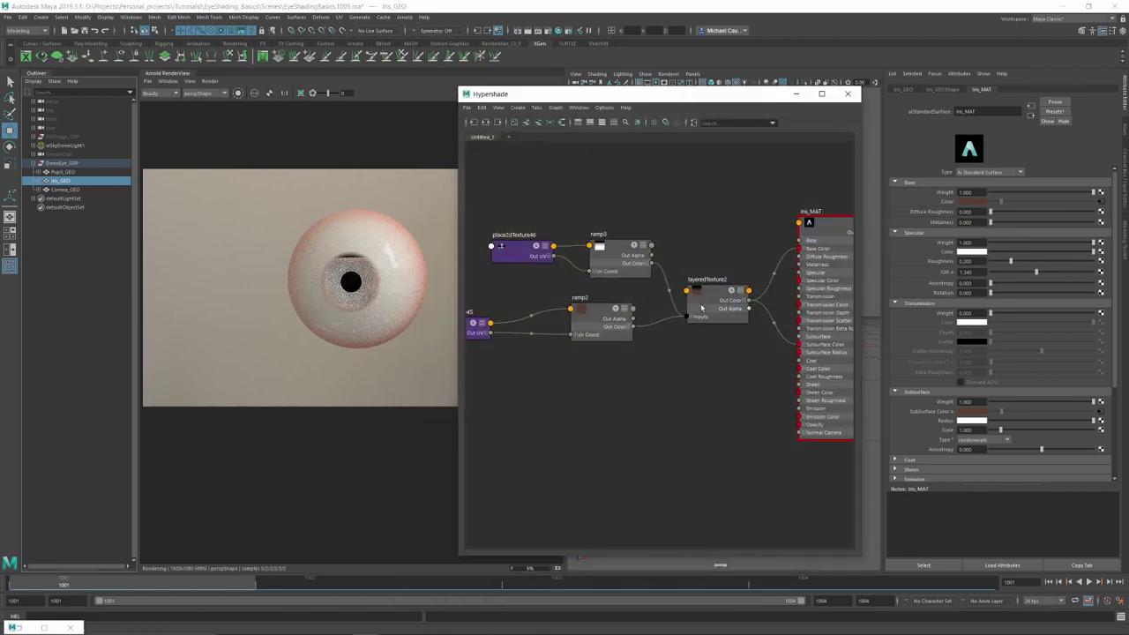
{"action": "middle_click_drag", "start_coordinate": [744, 359], "coordinate": [699, 337], "text": "alt"}
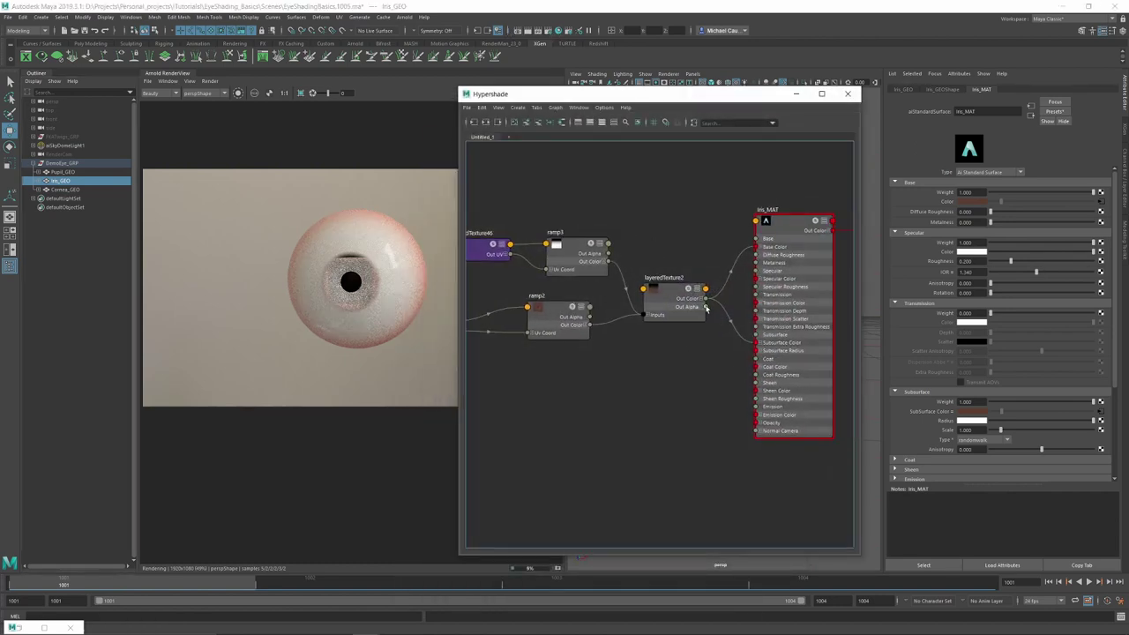
{"action": "left_click_drag", "start_coordinate": [586, 328], "coordinate": [755, 342]}
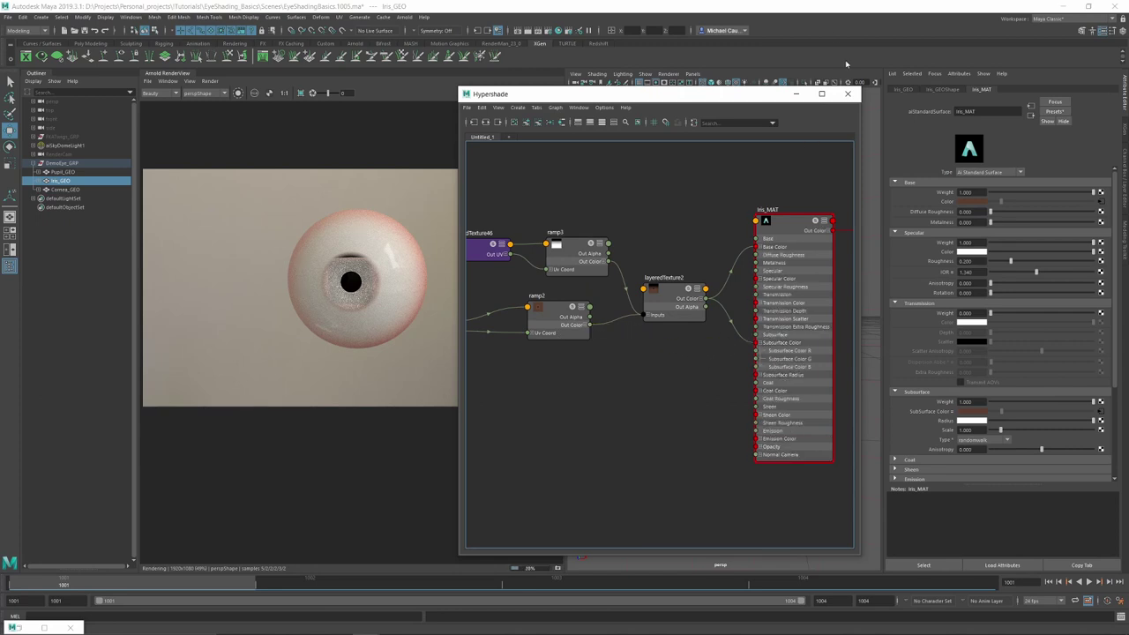
{"action": "left_click", "coordinate": [797, 94]}
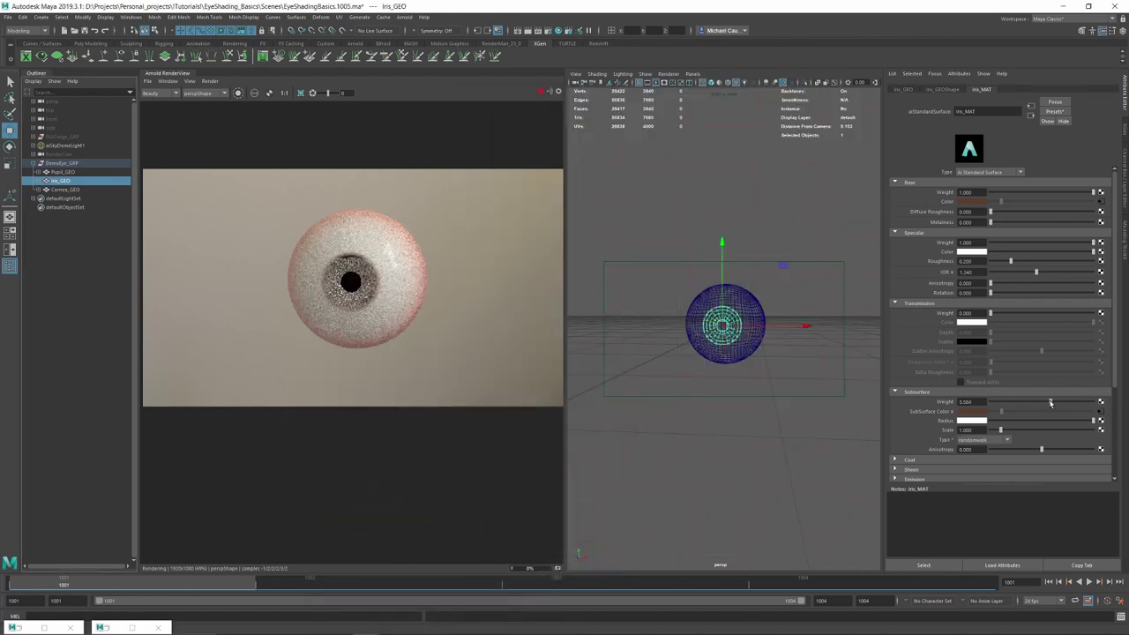
- Set Iris_MAT's subsurface type to randomwalk_v2 and its subsurface scale to 0.1
{"action": "left_click", "coordinate": [983, 439]}
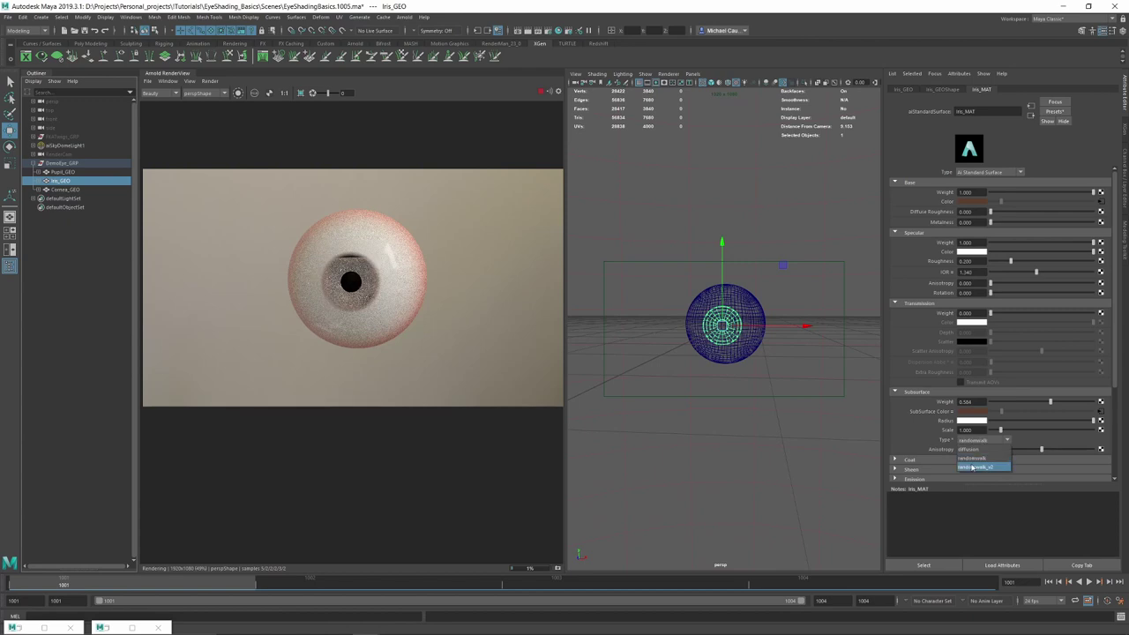
{"action": "left_click", "coordinate": [979, 468]}
{"action": "left_click", "coordinate": [769, 316]}
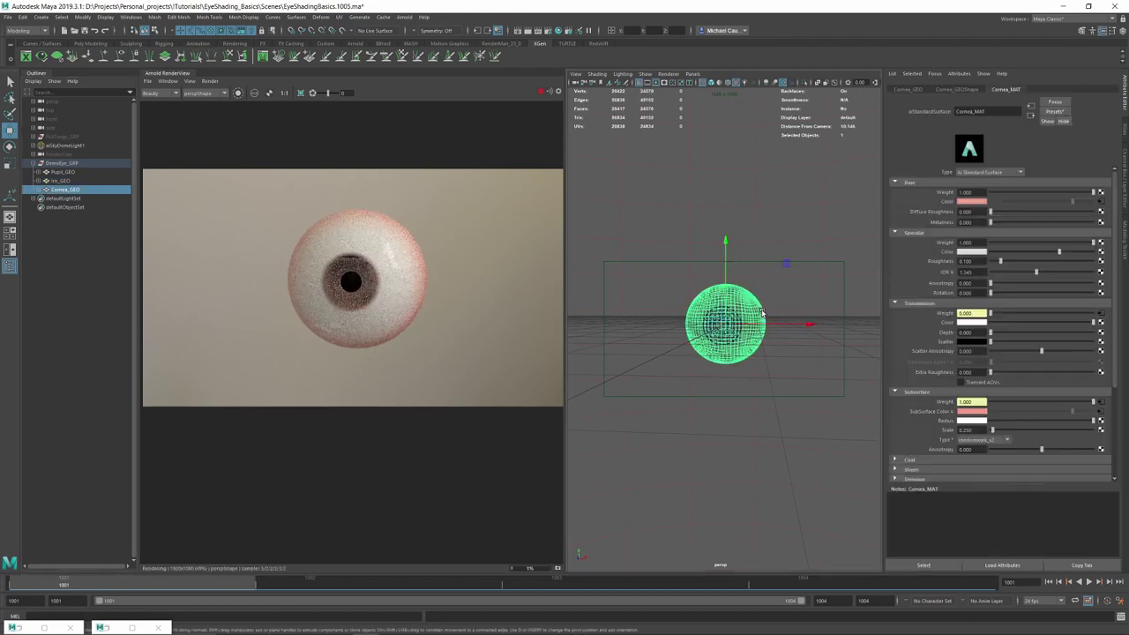
{"action": "left_click", "coordinate": [62, 181]}
{"action": "left_click", "coordinate": [971, 428]}
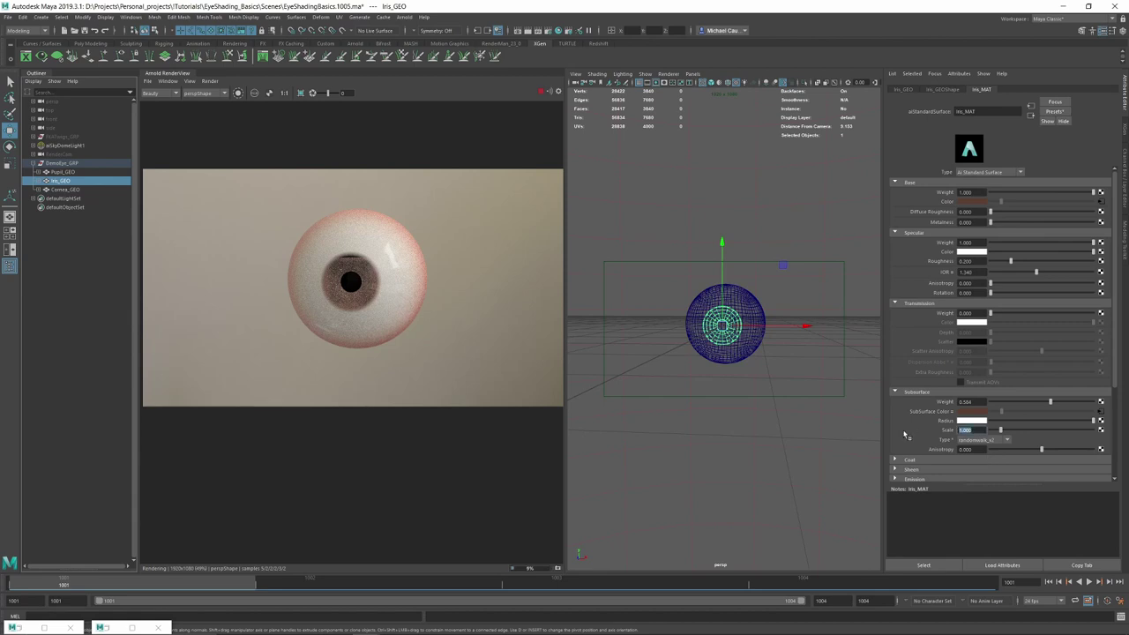
{"action": "type", "text": "0.1"}
{"action": "key", "text": "Return"}
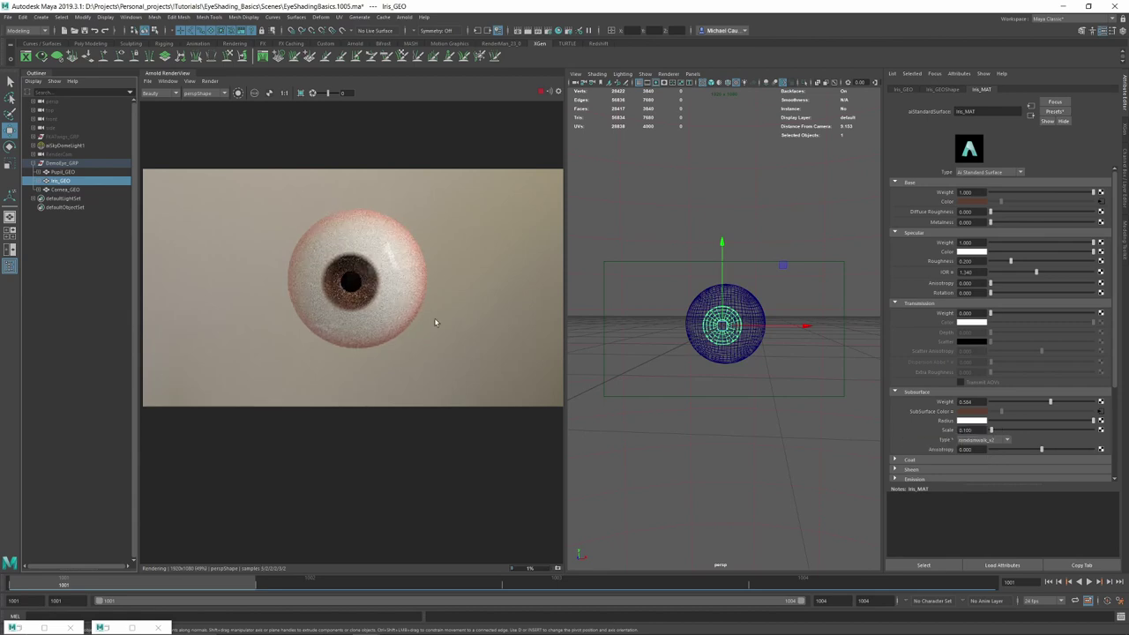
- Reduce Iris_MAT's subsurface scale to 0.05 and raise its subsurface weight to 1
{"action": "left_click", "coordinate": [970, 429]}
{"action": "type", "text": "0.05"}
{"action": "key", "text": "Return"}
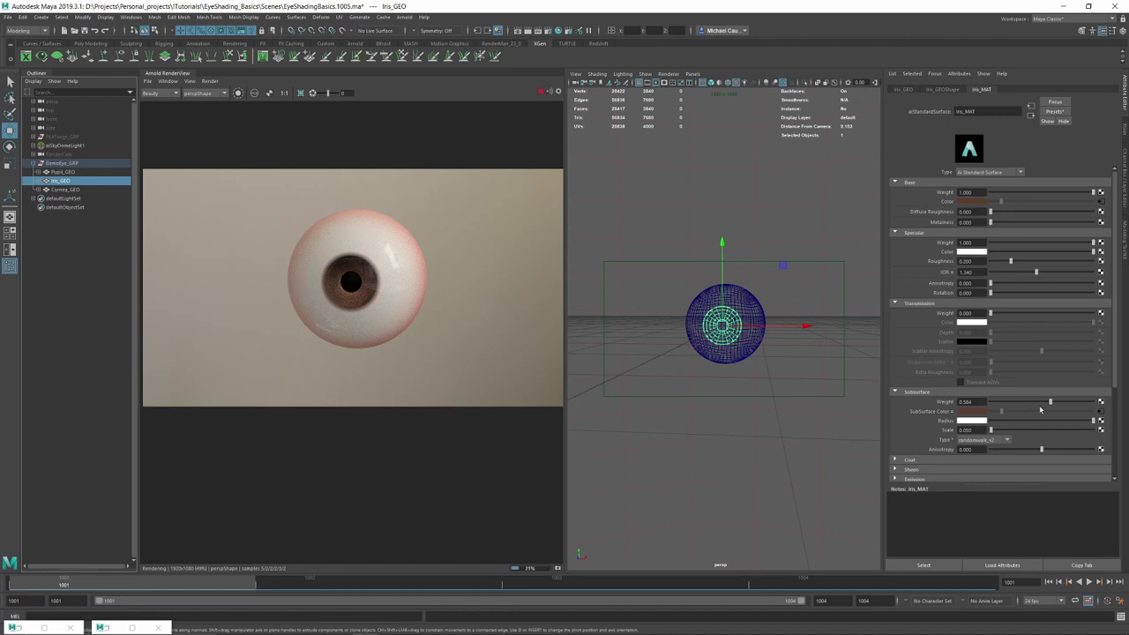
{"action": "left_click_drag", "start_coordinate": [1052, 402], "coordinate": [1097, 403]}
- Move ramp3's black marker to about 0.82 to narrow the shadow at the top of the iris
{"action": "scroll", "coordinate": [340, 255], "scroll_direction": "up", "scroll_amount": 2}
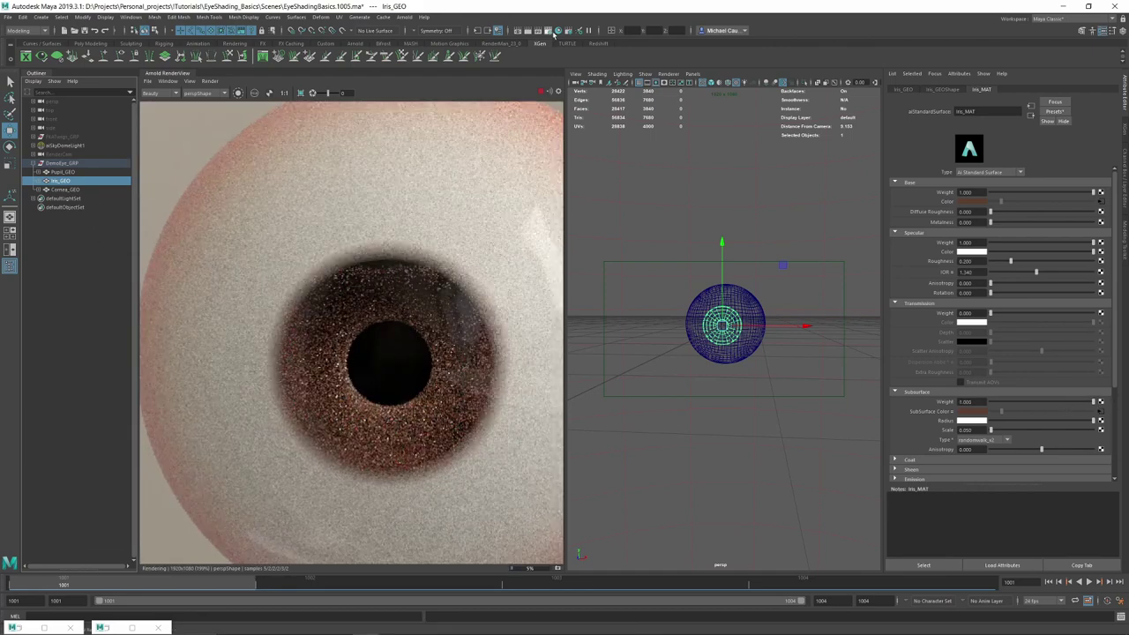
{"action": "left_click", "coordinate": [557, 30]}
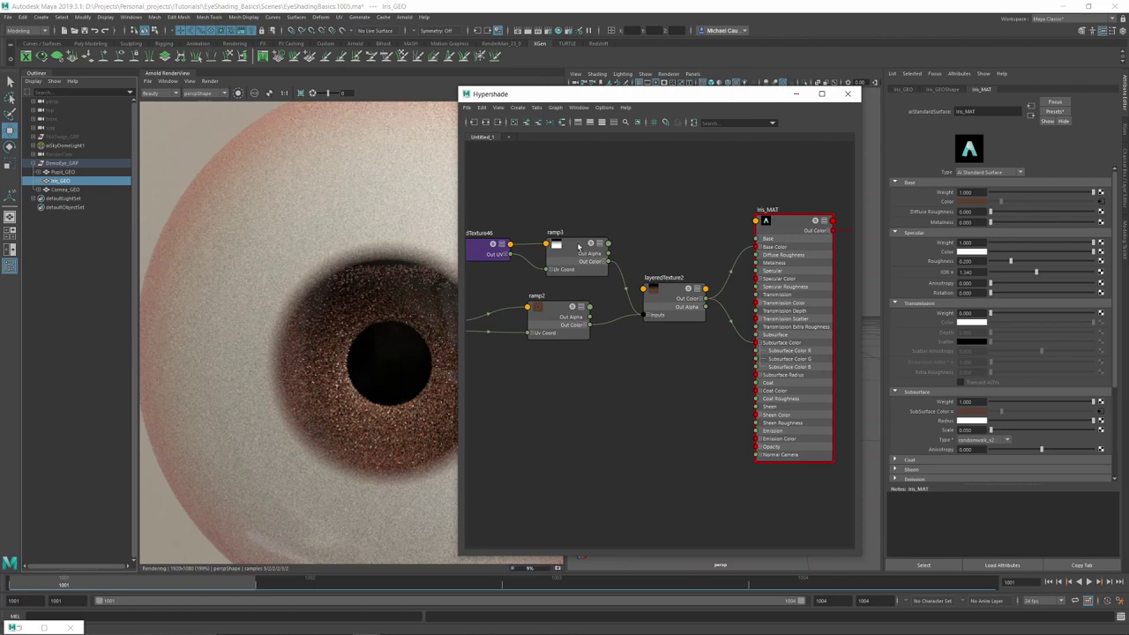
{"action": "left_click", "coordinate": [579, 247]}
{"action": "left_click_drag", "start_coordinate": [1048, 210], "coordinate": [1054, 209]}
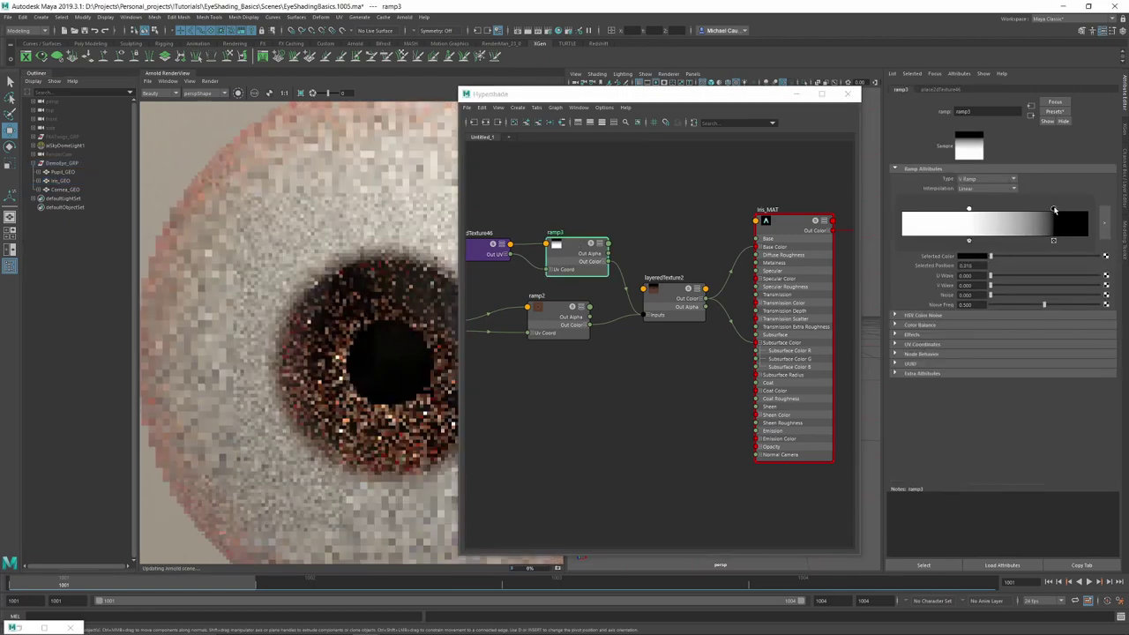
{"action": "left_click", "coordinate": [797, 94]}
{"action": "scroll", "coordinate": [388, 262], "scroll_direction": "down", "scroll_amount": 3}
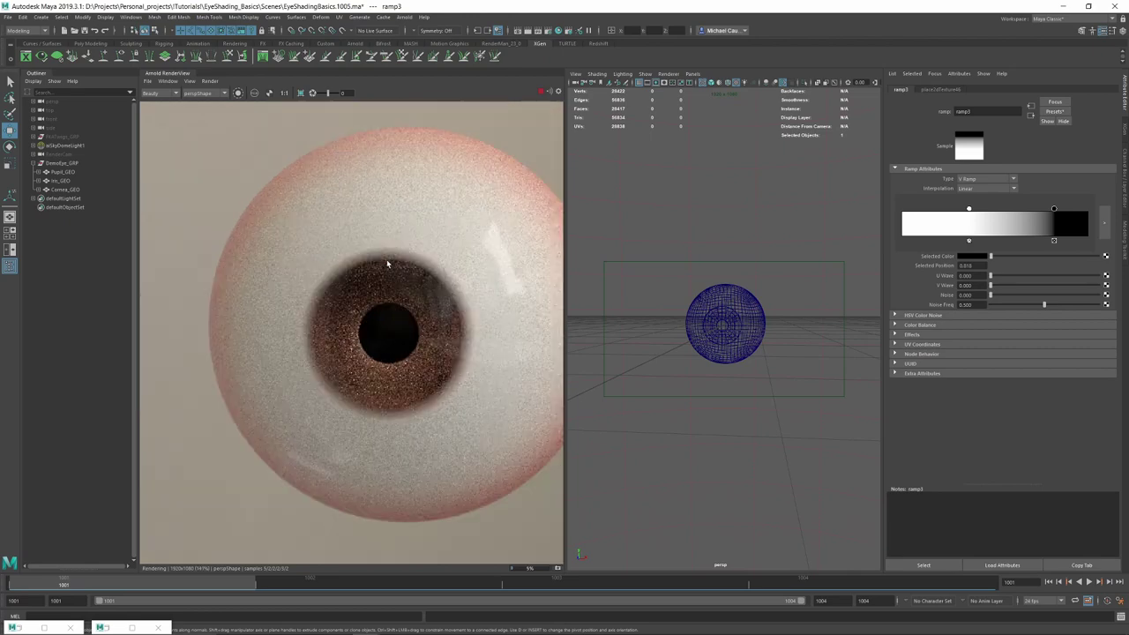
- Stop the interactive render and graph the complete shading network of Cornea_GEO's material in the Hypershade
{"action": "left_click", "coordinate": [739, 297]}
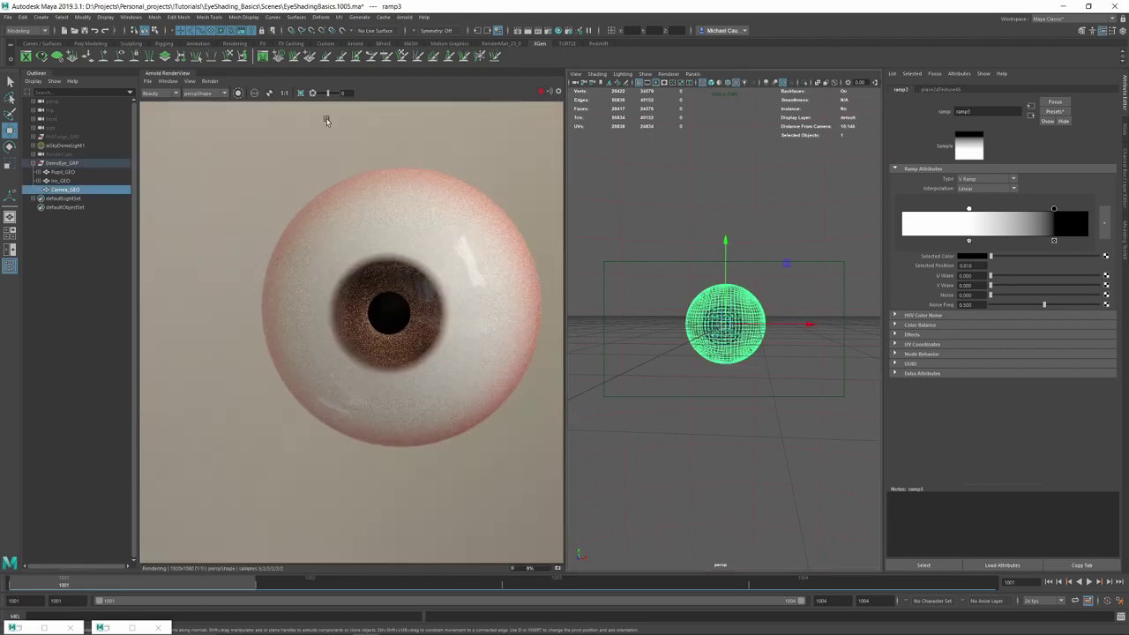
{"action": "left_click", "coordinate": [542, 92]}
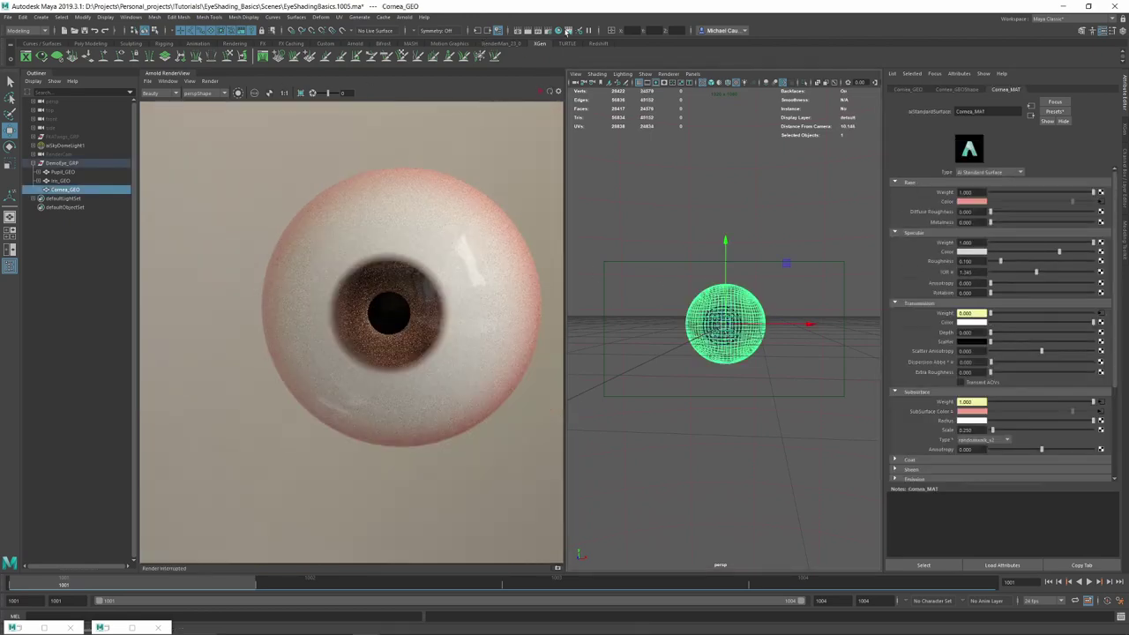
{"action": "left_click", "coordinate": [568, 30]}
{"action": "left_click", "coordinate": [485, 122]}
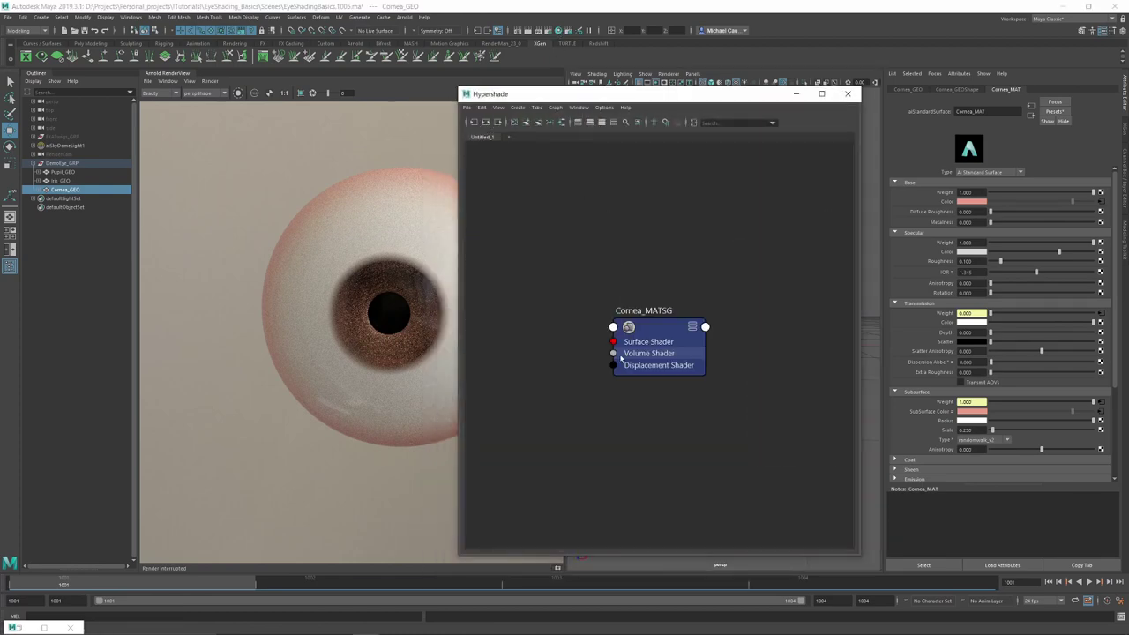
{"action": "left_click", "coordinate": [643, 327]}
{"action": "left_click", "coordinate": [485, 122]}
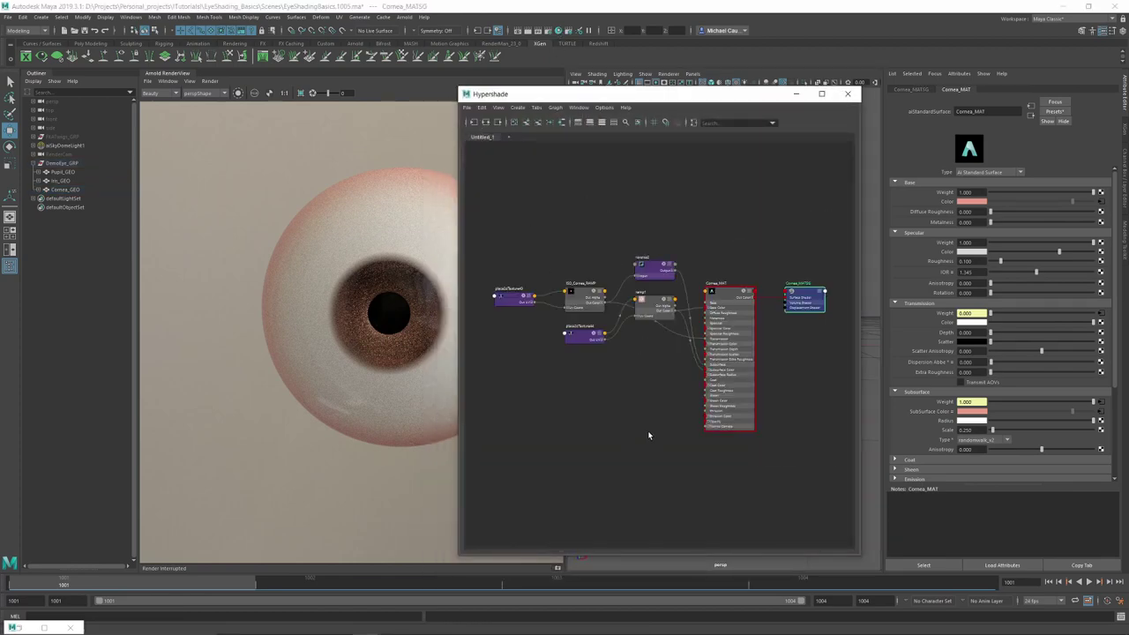
- Create a displacement shader node and connect its displacement to the Displacement Shader input of Cornea_MATSG
{"action": "left_click", "coordinate": [621, 448]}
{"action": "key", "text": "Tab"}
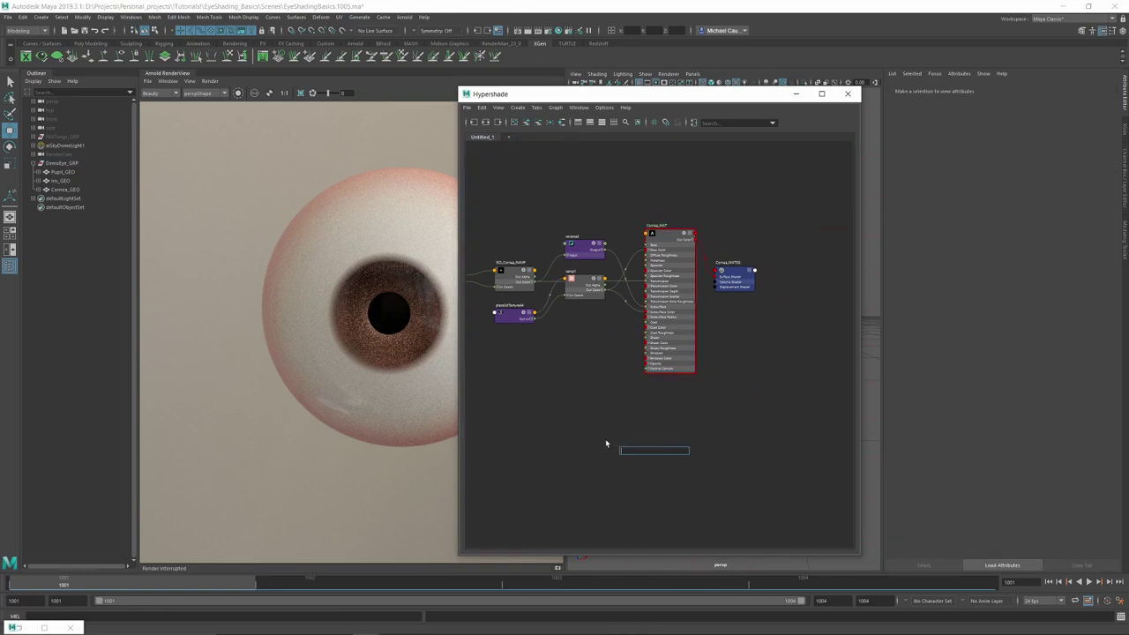
{"action": "type", "text": "disp"}
{"action": "key", "text": "Return"}
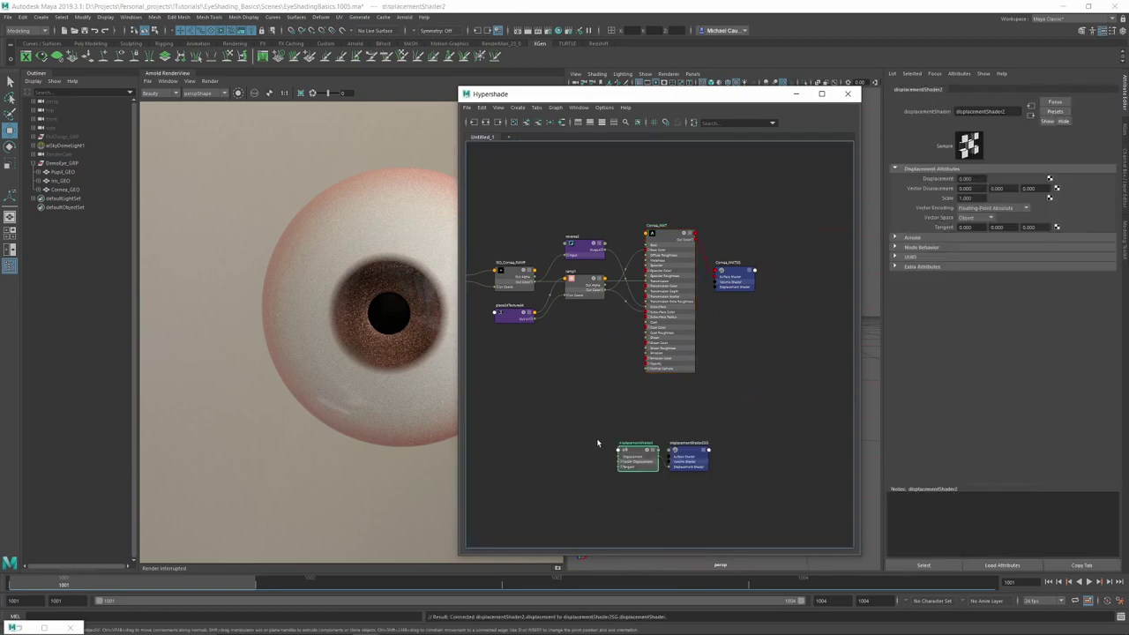
{"action": "left_click", "coordinate": [661, 458]}
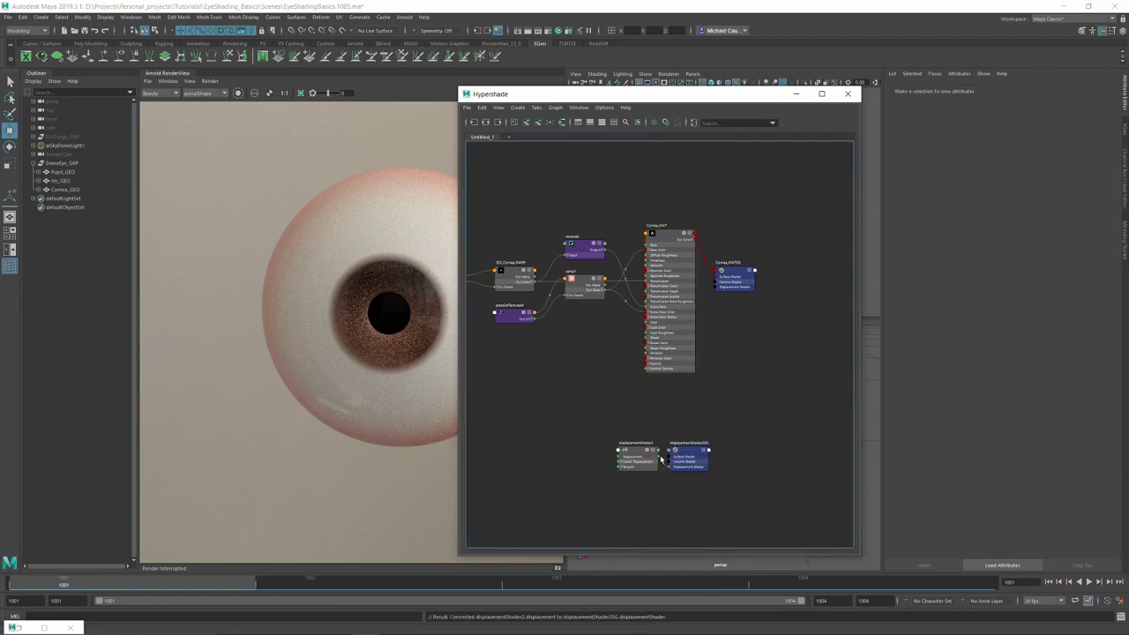
{"action": "left_click_drag", "start_coordinate": [658, 457], "coordinate": [715, 287]}
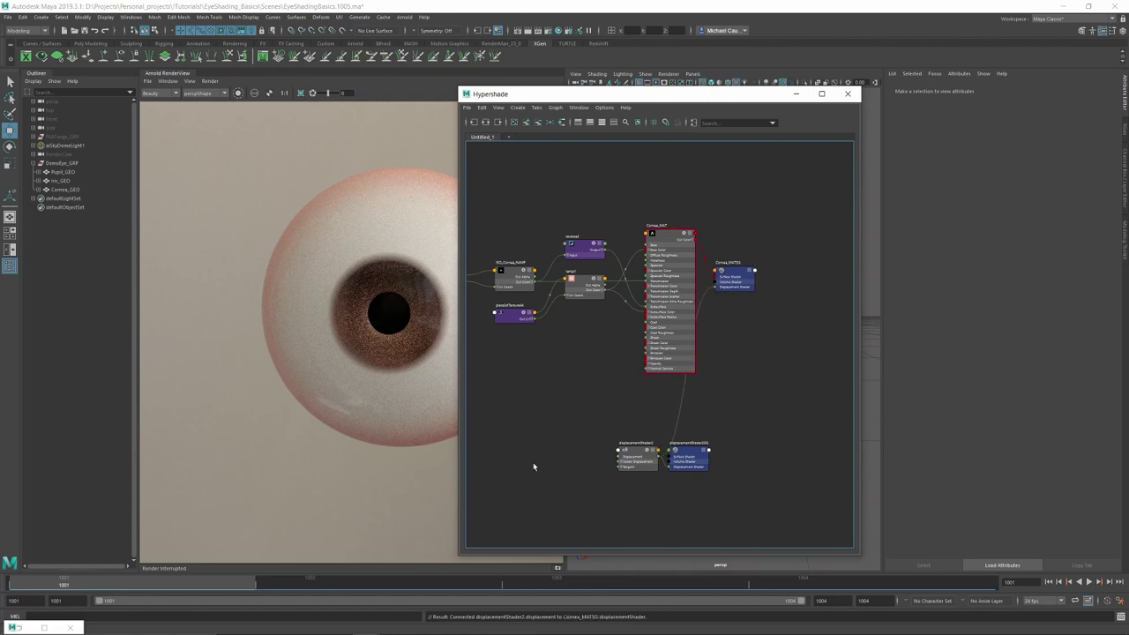
- Create a setRange node and place it just before the displacement shader in the cornea network
{"action": "middle_click_drag", "start_coordinate": [510, 495], "coordinate": [581, 439], "text": "alt"}
{"action": "key", "text": "Tab"}
{"action": "type", "text": "s"}
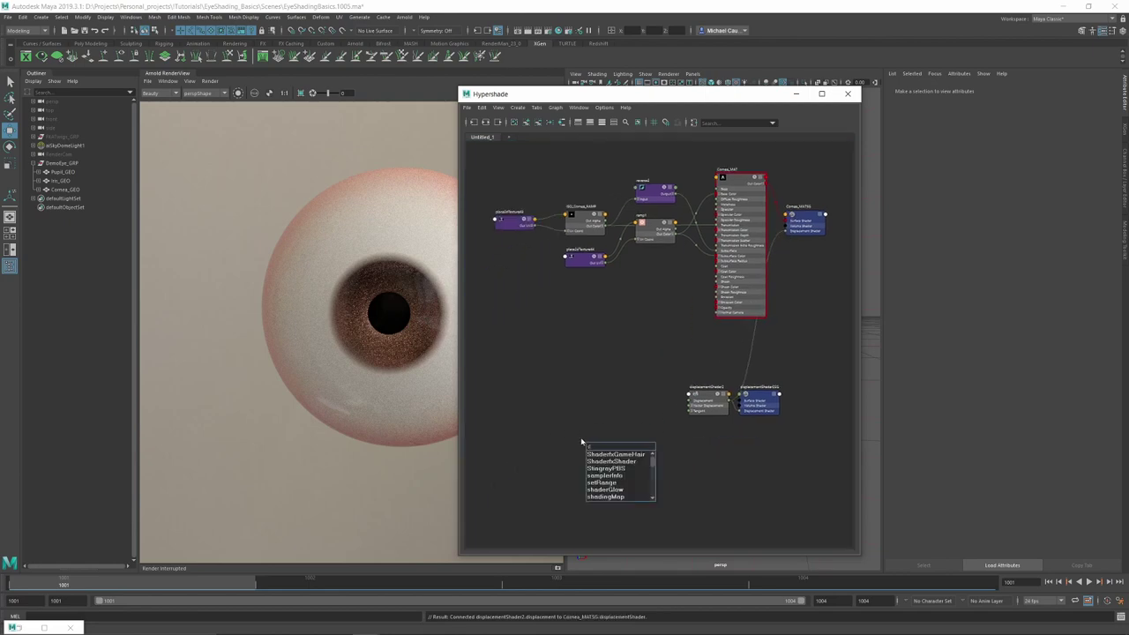
{"action": "type", "text": "etrange"}
{"action": "key", "text": "Return"}
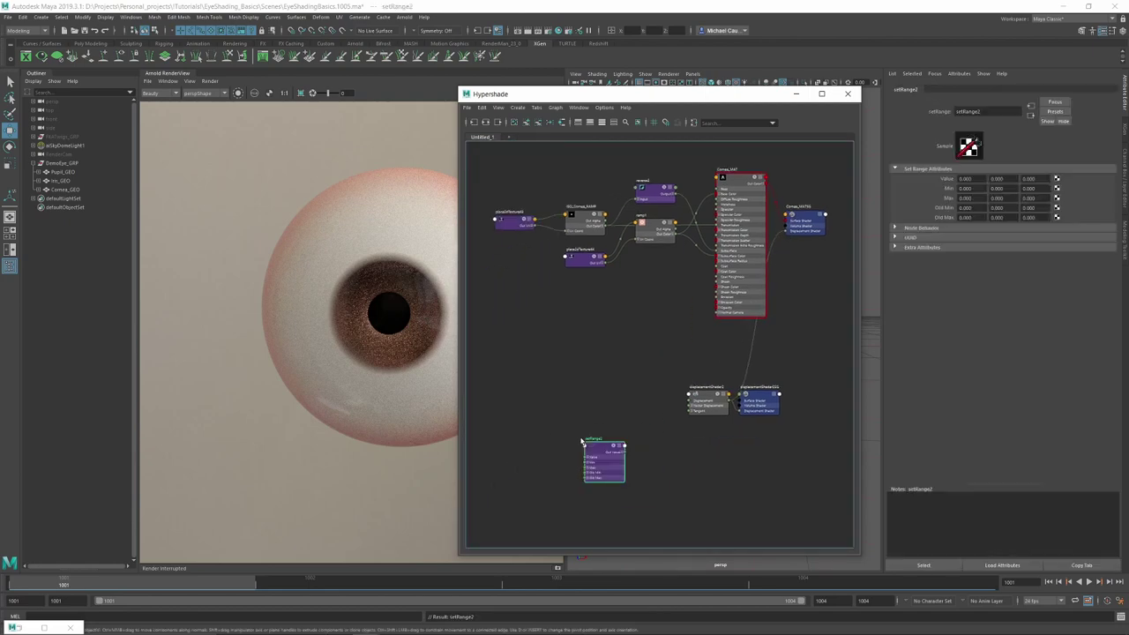
{"action": "left_click_drag", "start_coordinate": [602, 448], "coordinate": [612, 393]}
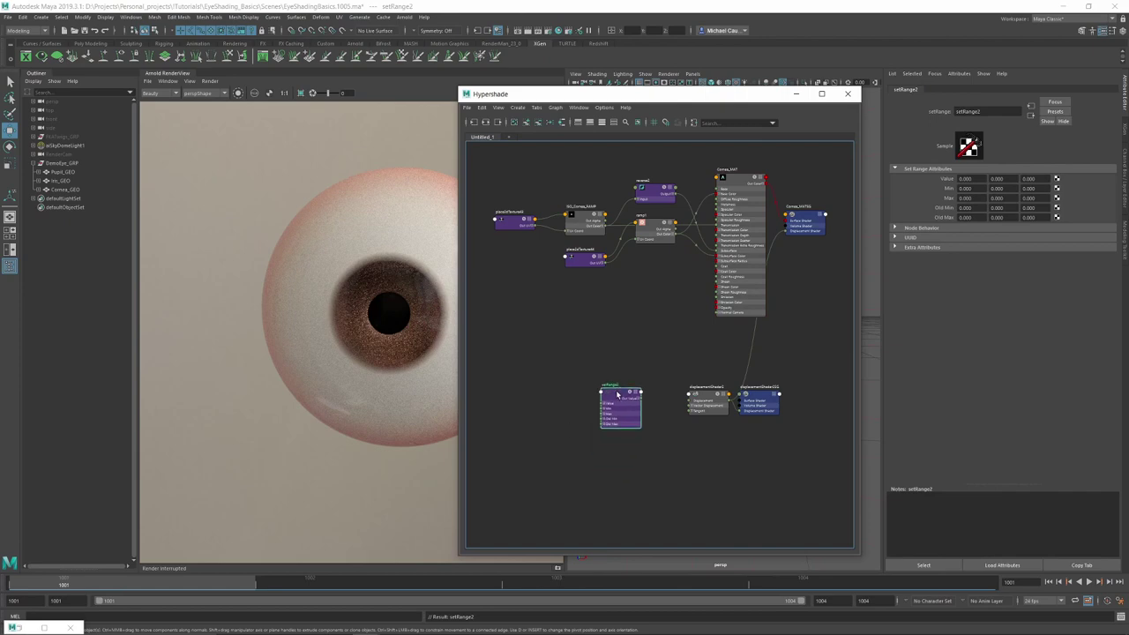
- Connect setRange2's Out Value X to the Displacement input of displacementShader2
{"action": "scroll", "coordinate": [667, 410], "scroll_direction": "up", "scroll_amount": 5}
{"action": "left_click", "coordinate": [614, 385]}
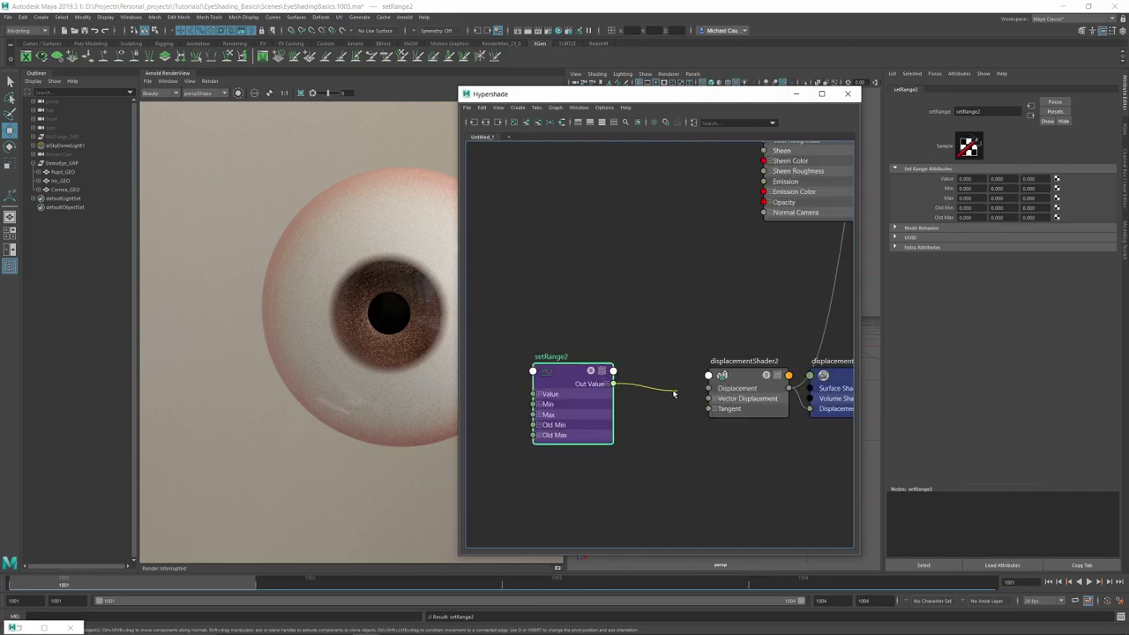
{"action": "left_click", "coordinate": [674, 391]}
{"action": "left_click", "coordinate": [607, 384]}
{"action": "left_click_drag", "start_coordinate": [613, 395], "coordinate": [709, 388]}
{"action": "left_click_drag", "start_coordinate": [564, 379], "coordinate": [603, 375]}
{"action": "middle_click_drag", "start_coordinate": [603, 375], "coordinate": [738, 365], "text": "alt"}
- Create an aiNoise node before setRange2 and connect its Out Color to setRange2's Value
{"action": "left_click", "coordinate": [574, 410]}
{"action": "key", "text": "Tab"}
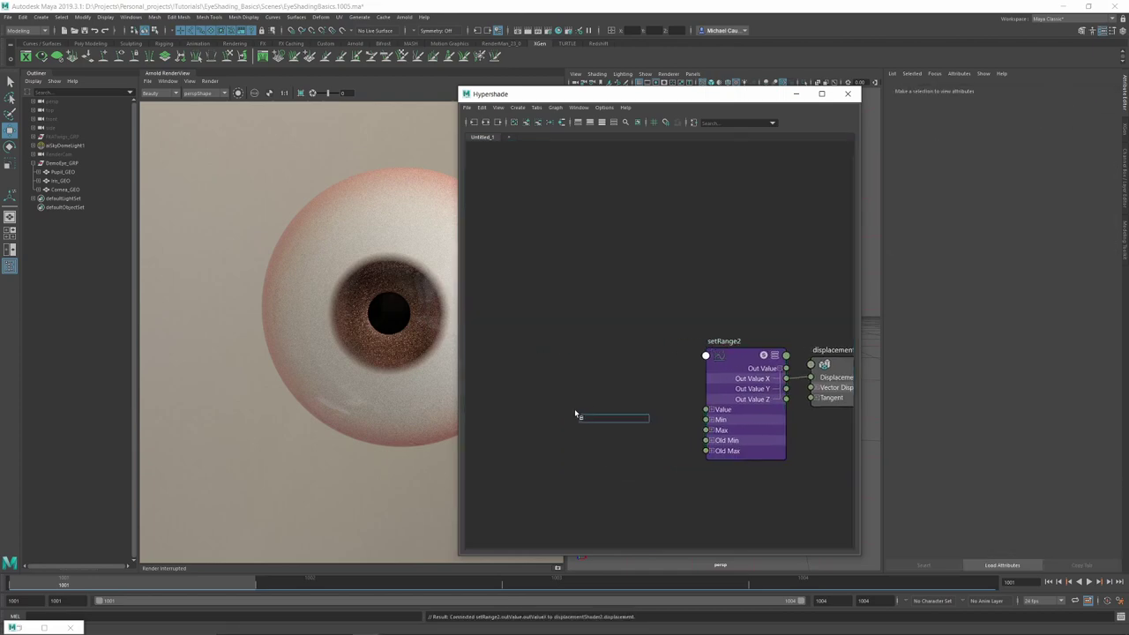
{"action": "type", "text": "ainoise"}
{"action": "key", "text": "Return"}
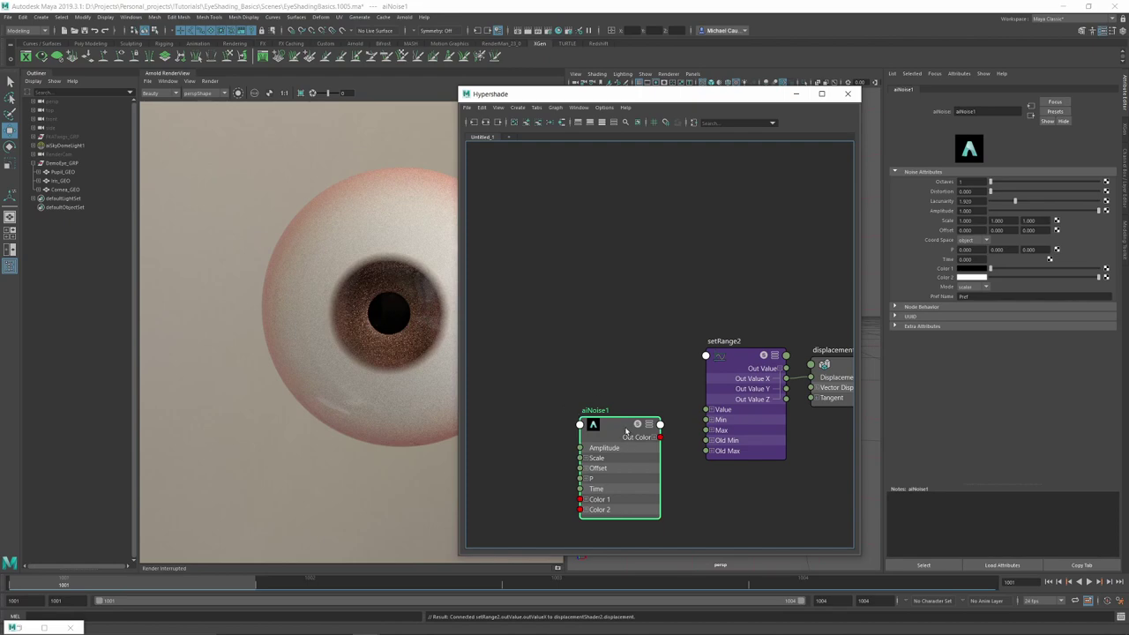
{"action": "left_click_drag", "start_coordinate": [628, 432], "coordinate": [568, 391]}
{"action": "left_click", "coordinate": [644, 443]}
{"action": "left_click", "coordinate": [600, 395]}
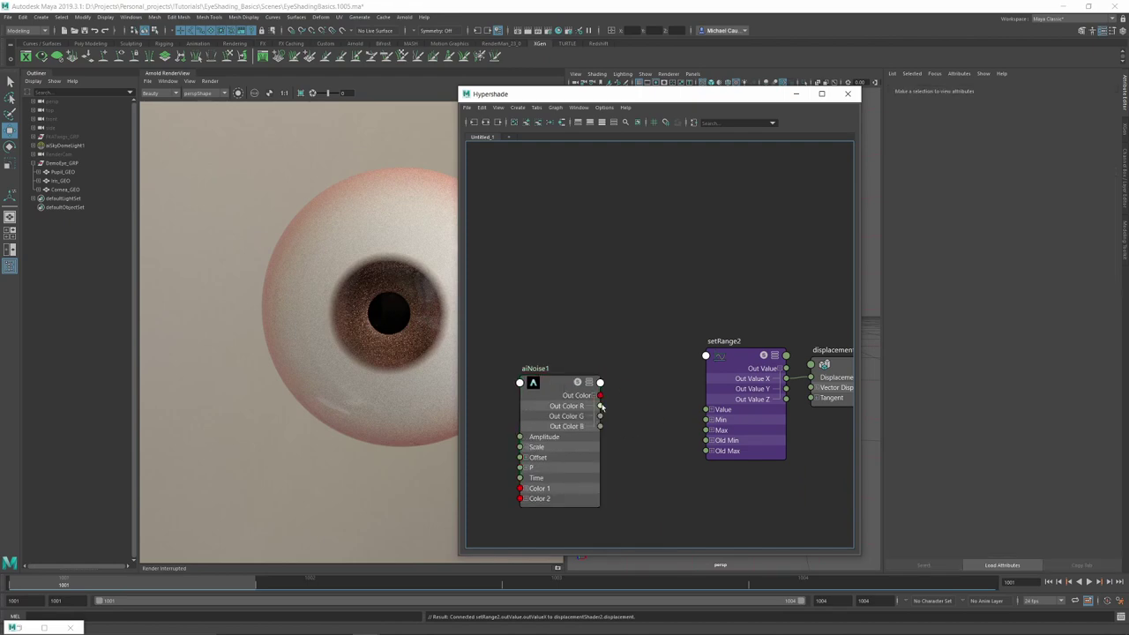
{"action": "left_click_drag", "start_coordinate": [600, 396], "coordinate": [706, 409]}
- In setRange2, set the first component of Old Max to 1, Max to 0.5 and Min to -0.5
{"action": "left_click", "coordinate": [738, 356]}
{"action": "left_click_drag", "start_coordinate": [708, 96], "coordinate": [620, 94]}
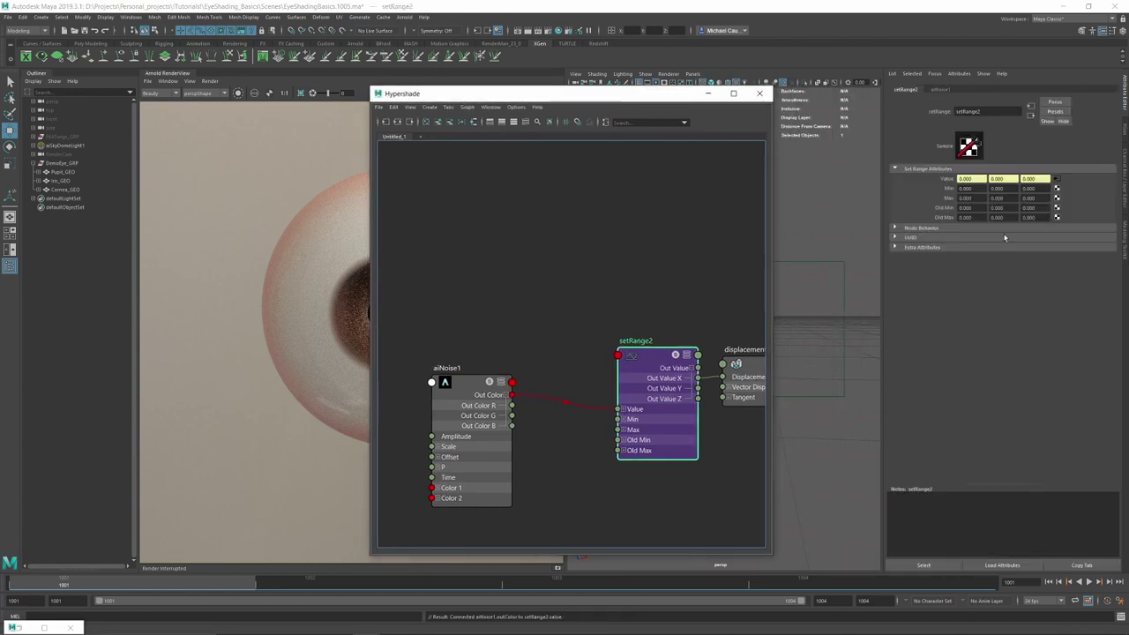
{"action": "type", "text": "1."}
{"action": "left_click_drag", "start_coordinate": [977, 218], "coordinate": [950, 198]}
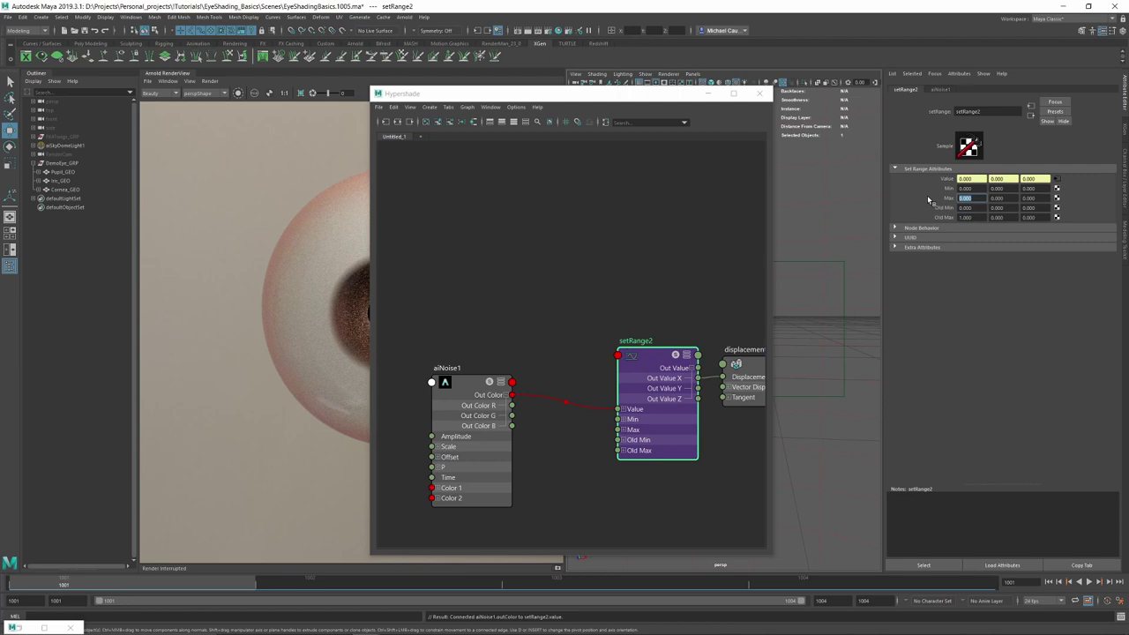
{"action": "type", "text": "0"}
{"action": "key", "text": "Return"}
{"action": "left_click_drag", "start_coordinate": [976, 188], "coordinate": [917, 195]}
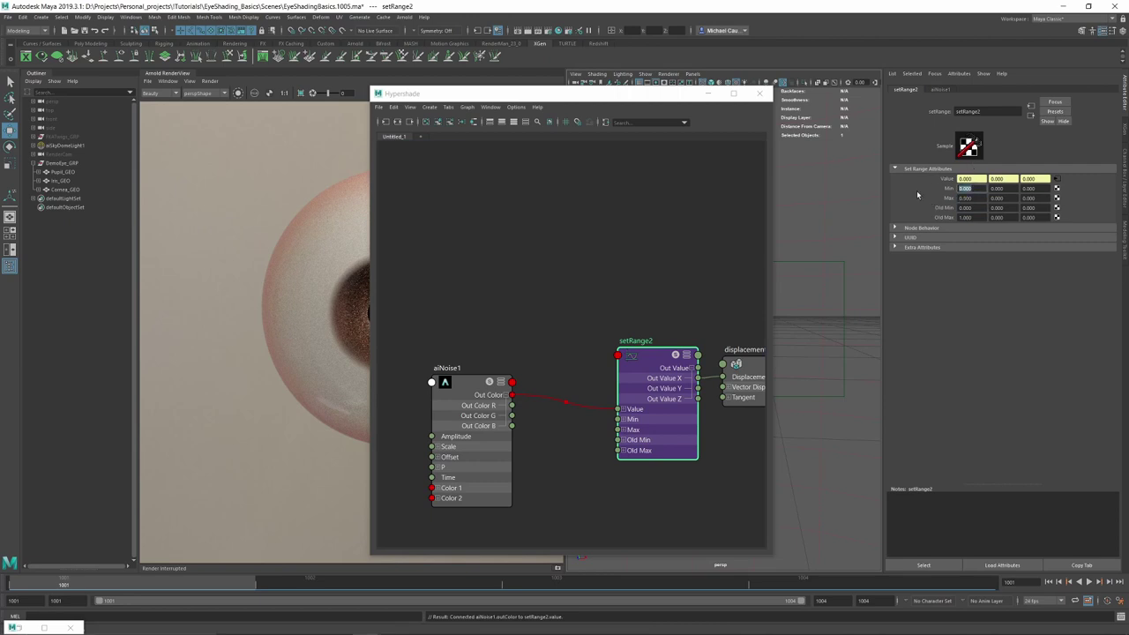
{"action": "type", "text": "-"}
{"action": "type", "text": "0.5"}
{"action": "key", "text": "Return"}
- Set Cornea_GEO's Arnold subdivision type to catclark with 2 iterations
{"action": "left_click_drag", "start_coordinate": [415, 95], "coordinate": [255, 343]}
{"action": "left_click", "coordinate": [721, 295]}
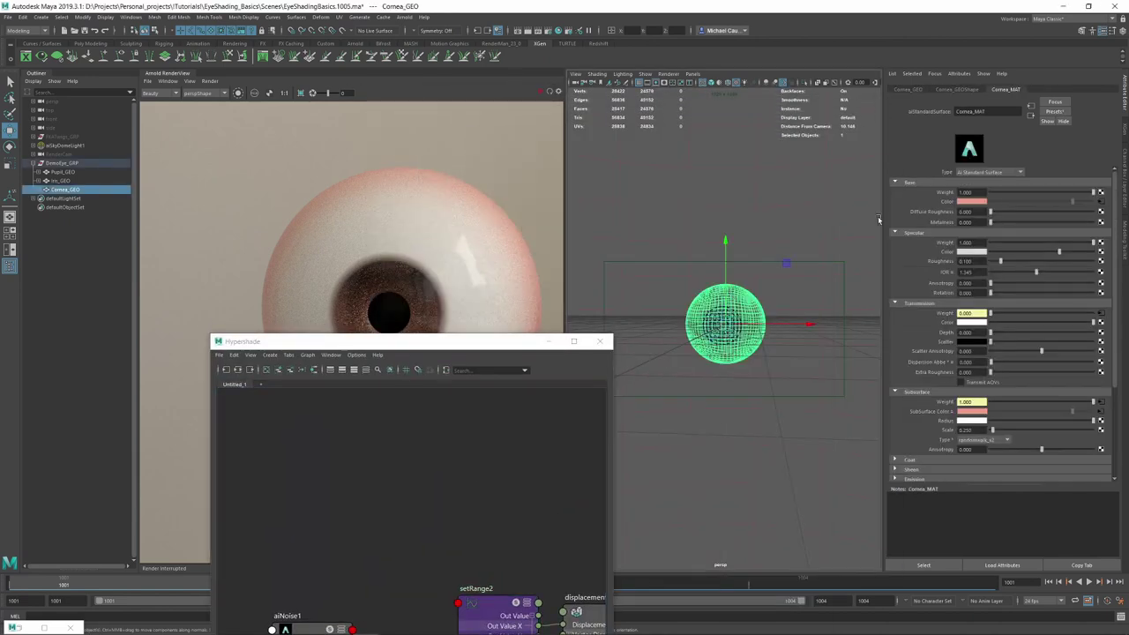
{"action": "left_click", "coordinate": [957, 90]}
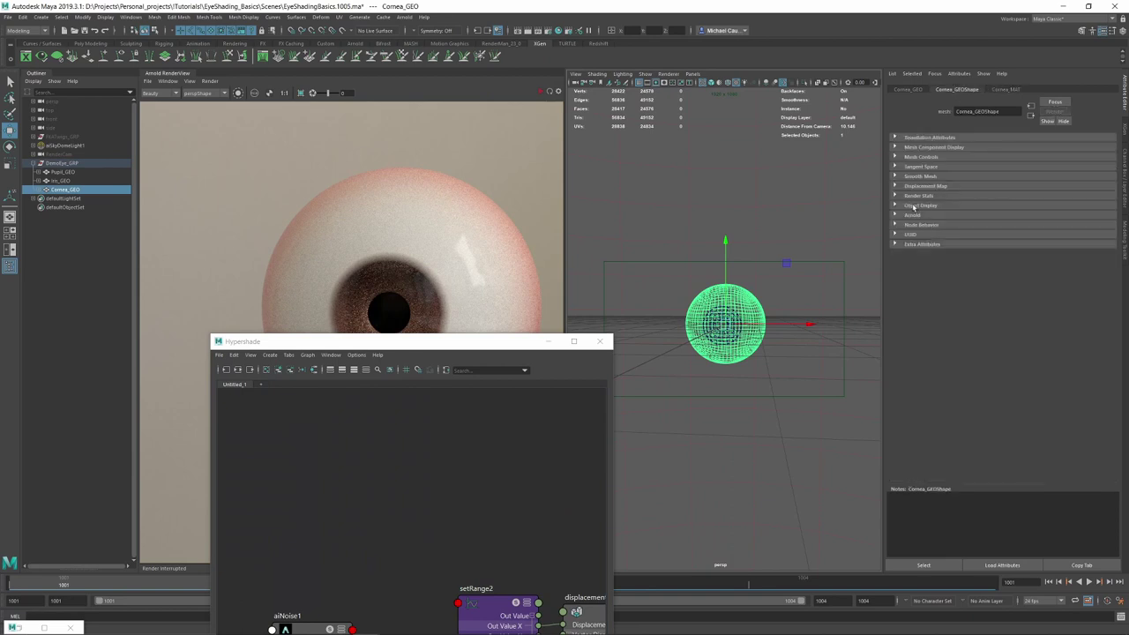
{"action": "left_click", "coordinate": [914, 216]}
{"action": "scroll", "coordinate": [929, 332], "scroll_direction": "down", "scroll_amount": 1}
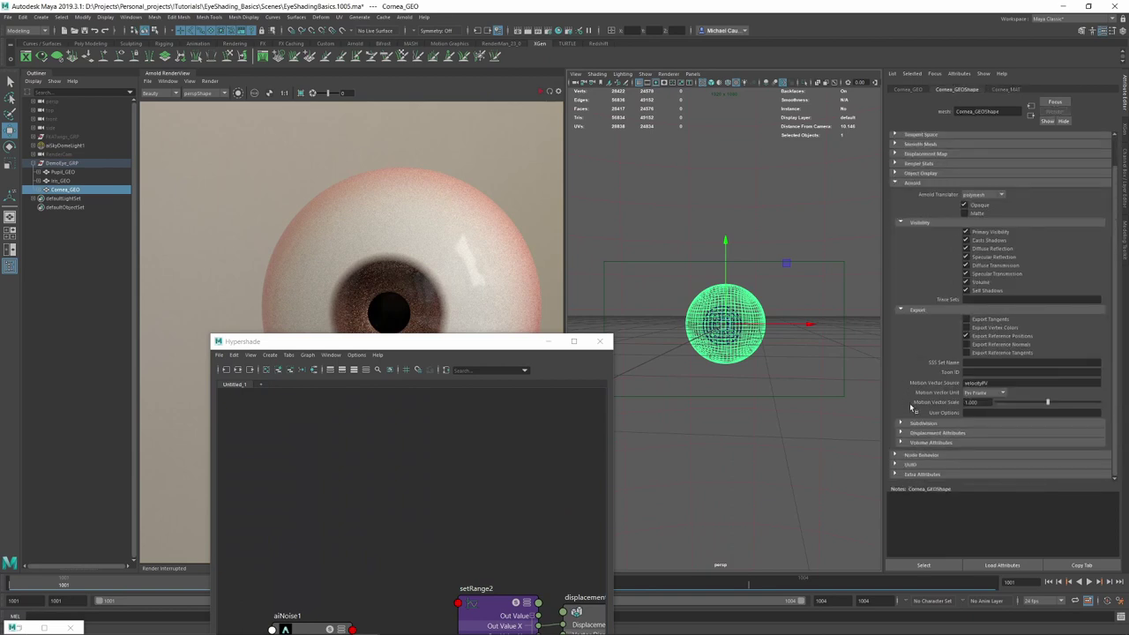
{"action": "left_click", "coordinate": [923, 423]}
{"action": "scroll", "coordinate": [935, 429], "scroll_direction": "down", "scroll_amount": 1}
{"action": "left_click", "coordinate": [977, 407]}
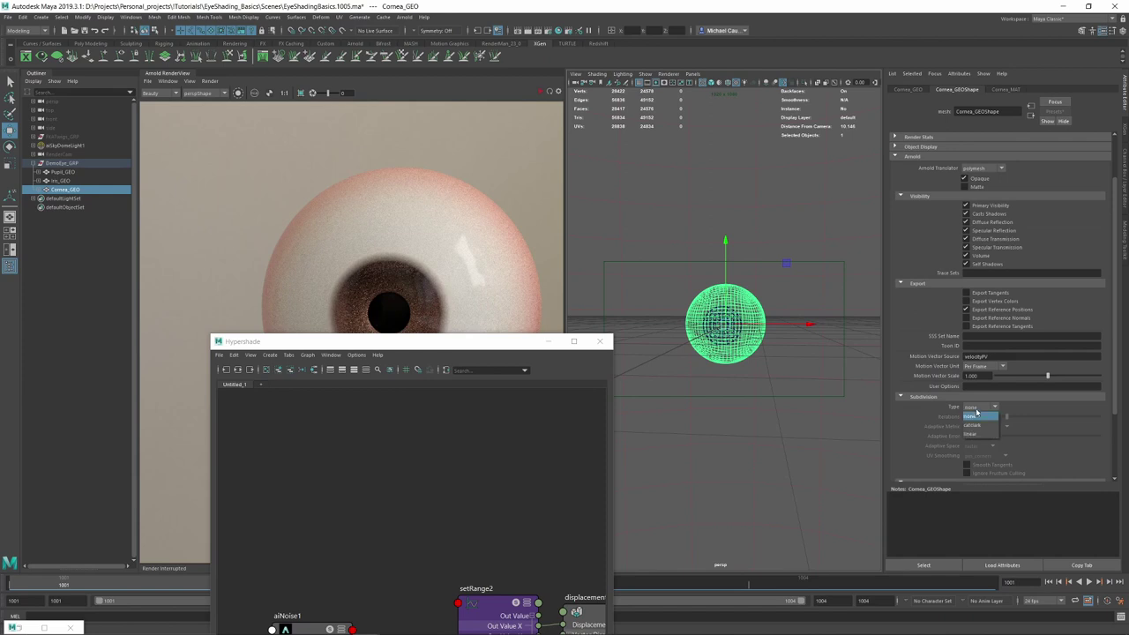
{"action": "left_click", "coordinate": [972, 425]}
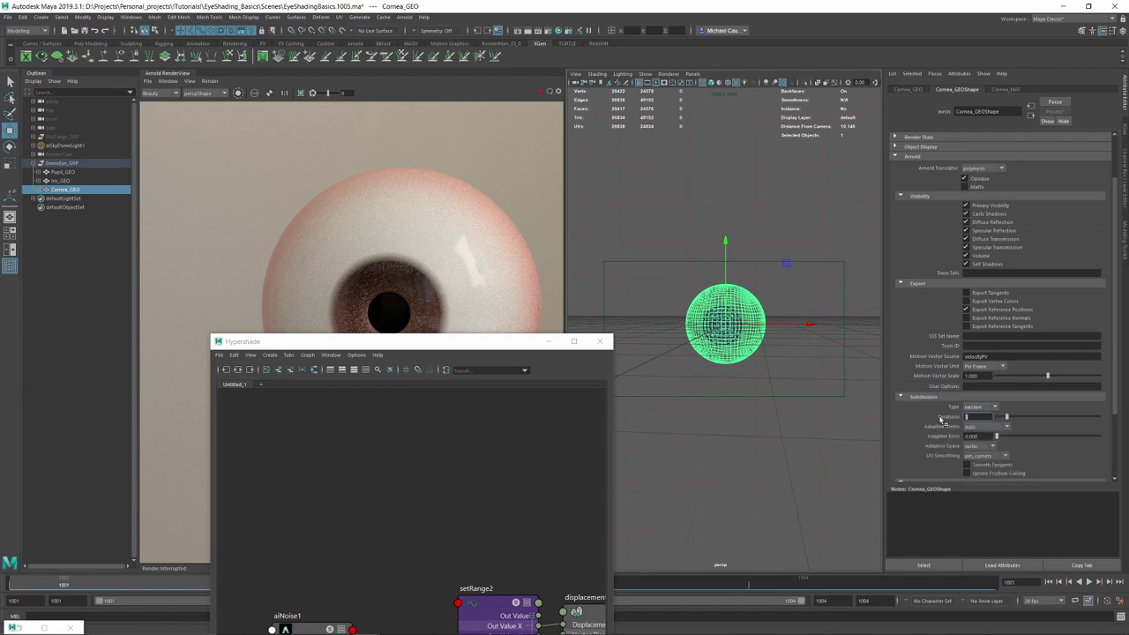
{"action": "type", "text": "2"}
{"action": "key", "text": "Return"}
- Restart the interactive Arnold render and place the Hypershade clear of the rendered eye
{"action": "left_click_drag", "start_coordinate": [441, 345], "coordinate": [708, 117]}
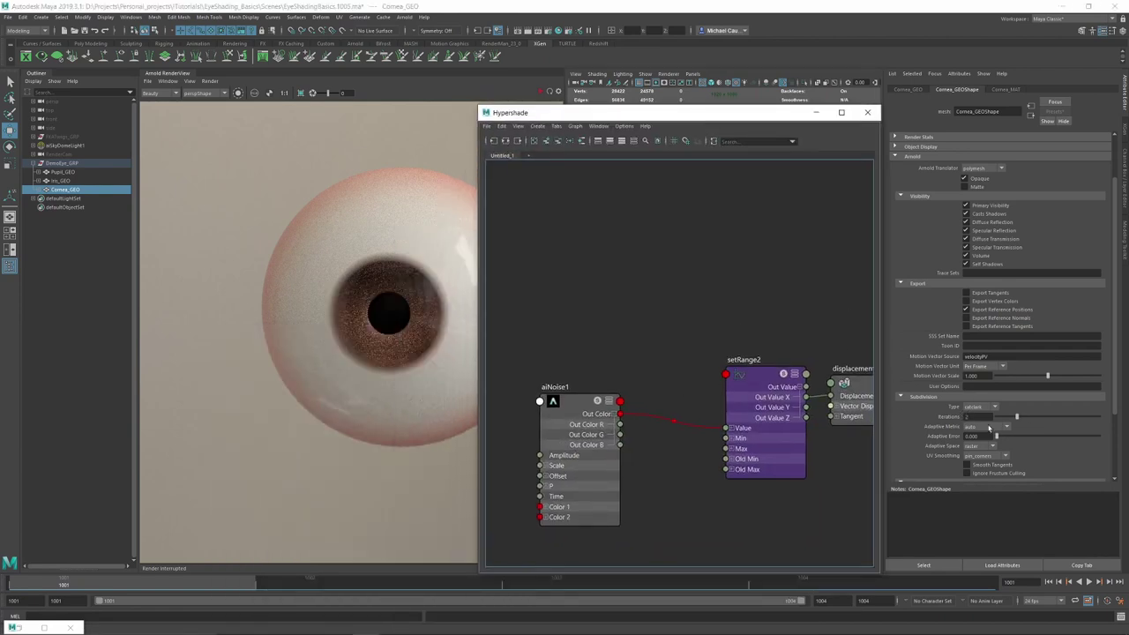
{"action": "left_click_drag", "start_coordinate": [980, 417], "coordinate": [932, 420]}
{"action": "left_click", "coordinate": [566, 365]}
{"action": "left_click", "coordinate": [541, 92]}
{"action": "left_click_drag", "start_coordinate": [555, 119], "coordinate": [646, 115]}
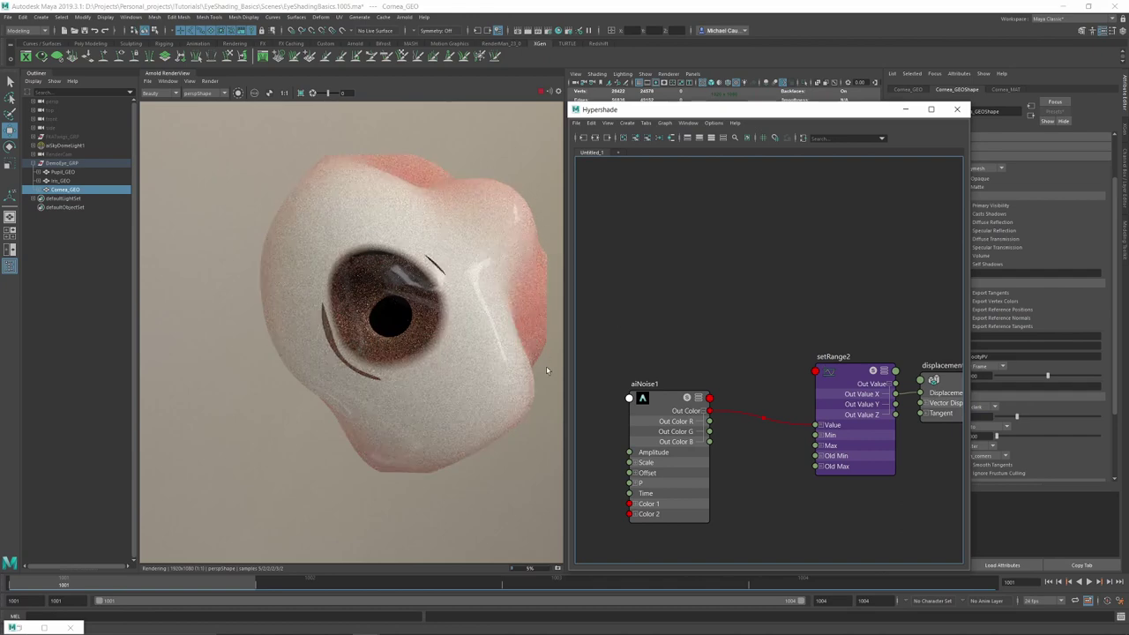
- Set the Scale of displacementShader2 to 0.1 to soften the cornea displacement
{"action": "middle_click_drag", "start_coordinate": [858, 339], "coordinate": [772, 330], "text": "alt"}
{"action": "left_click", "coordinate": [860, 373]}
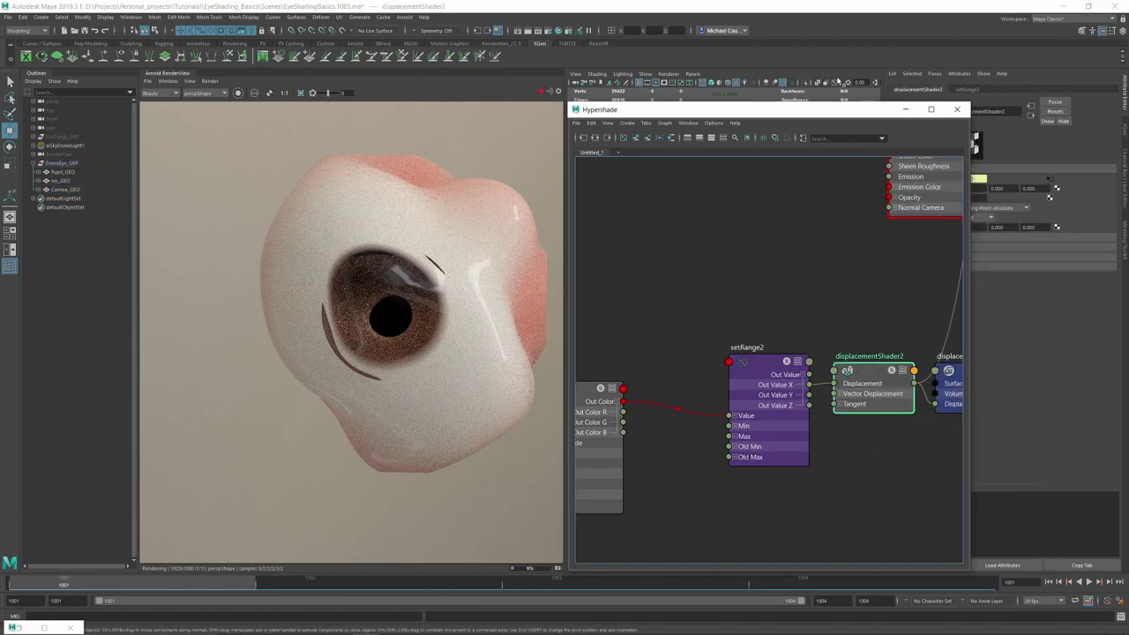
{"action": "left_click_drag", "start_coordinate": [821, 109], "coordinate": [744, 110]}
{"action": "scroll", "coordinate": [396, 309], "scroll_direction": "down", "scroll_amount": 2}
{"action": "middle_click_drag", "start_coordinate": [396, 308], "coordinate": [284, 310]}
{"action": "left_click_drag", "start_coordinate": [762, 118], "coordinate": [727, 114]}
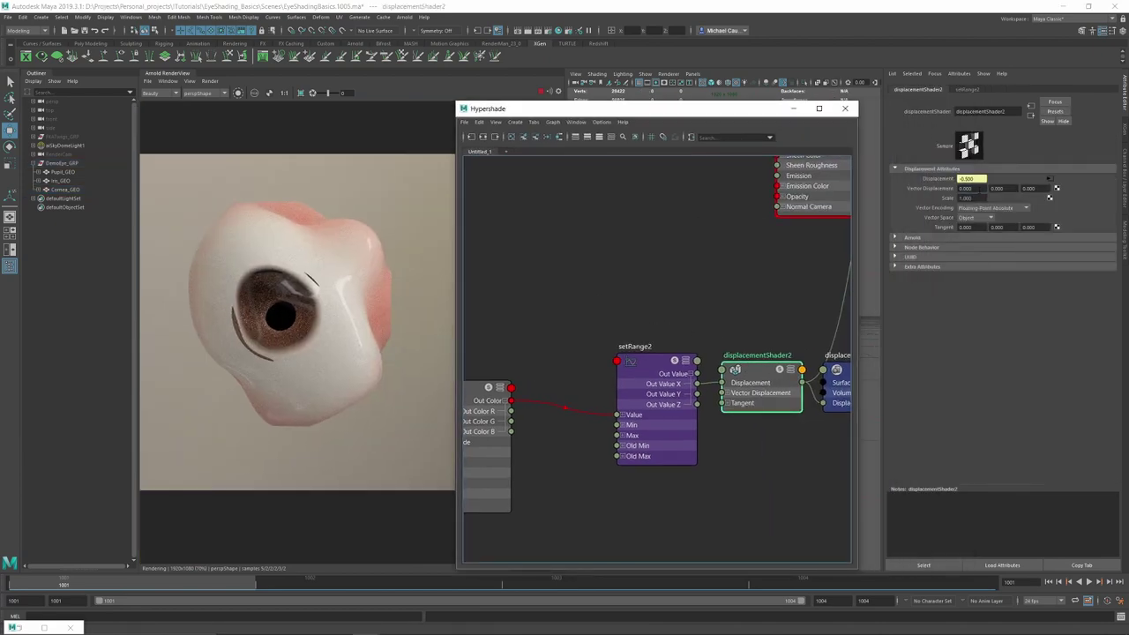
{"action": "left_click_drag", "start_coordinate": [982, 200], "coordinate": [928, 204]}
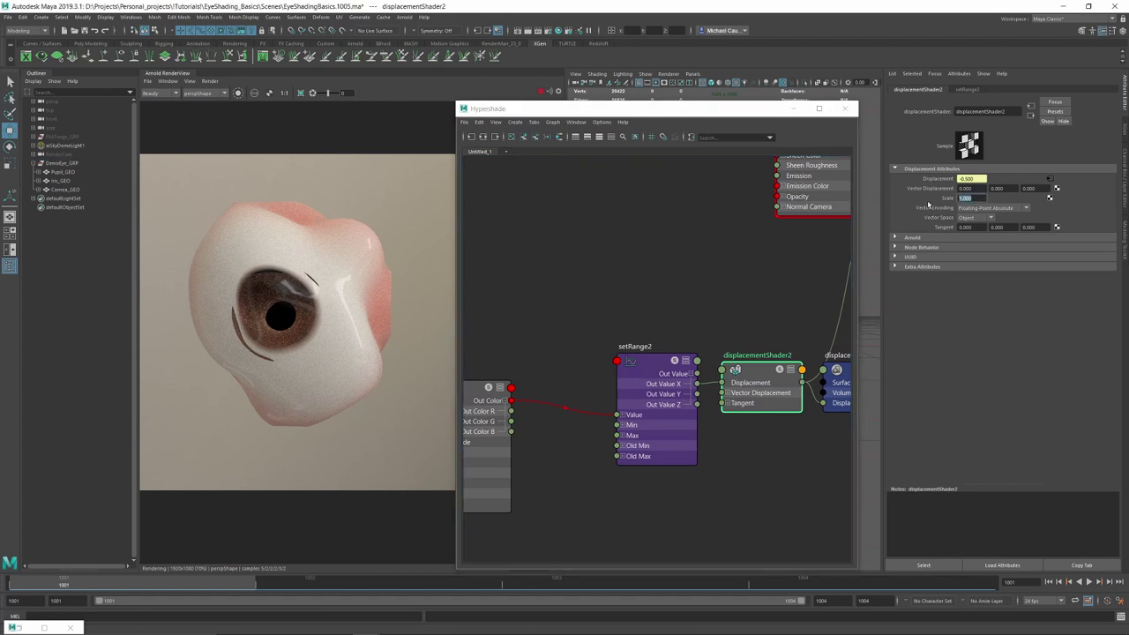
{"action": "type", "text": "0.1"}
{"action": "key", "text": "Return"}
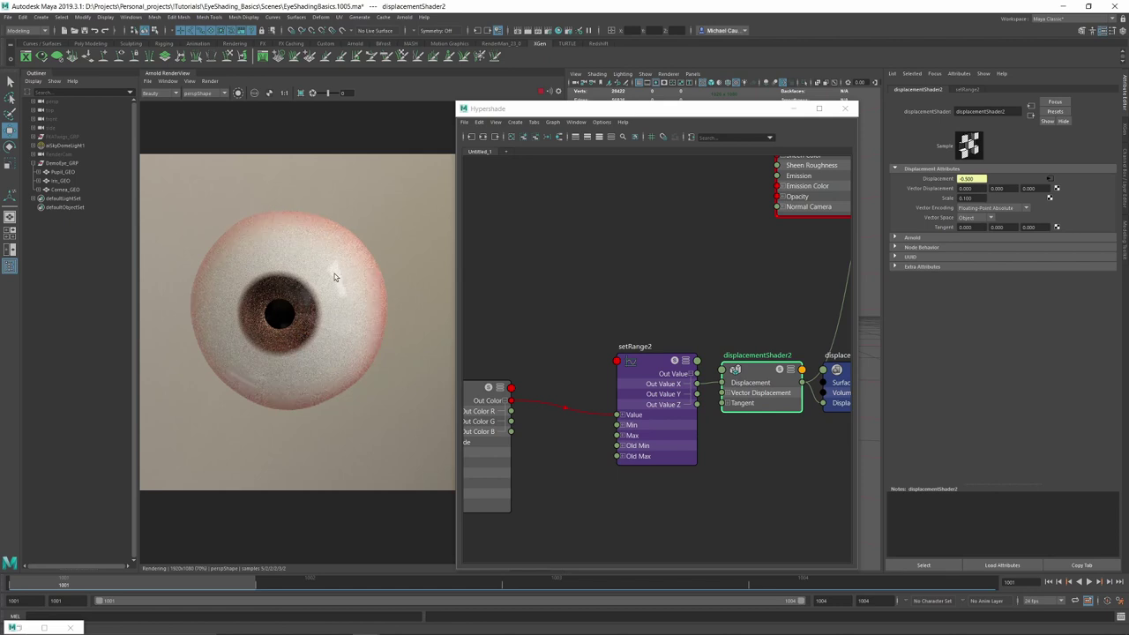
- Examine the subtle displacement on the rendered eye up close and look over the cornea shading network
{"action": "scroll", "coordinate": [336, 260], "scroll_direction": "up", "scroll_amount": 5}
{"action": "scroll", "coordinate": [348, 256], "scroll_direction": "down", "scroll_amount": 3}
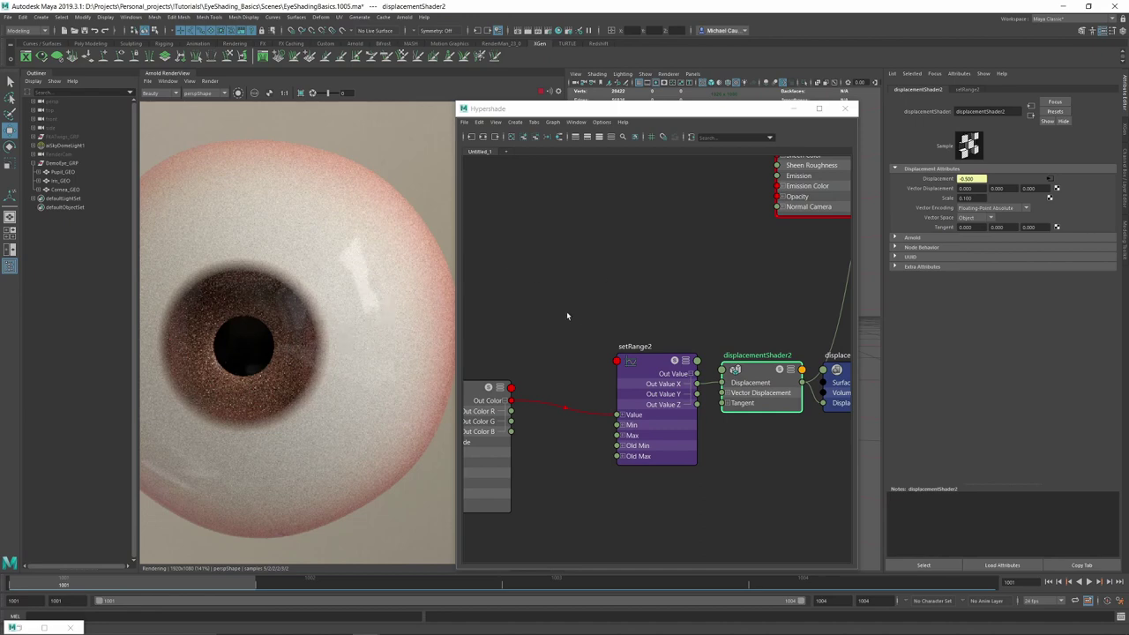
{"action": "middle_click_drag", "start_coordinate": [567, 316], "coordinate": [620, 290], "text": "alt"}
{"action": "scroll", "coordinate": [353, 297], "scroll_direction": "down", "scroll_amount": 2}
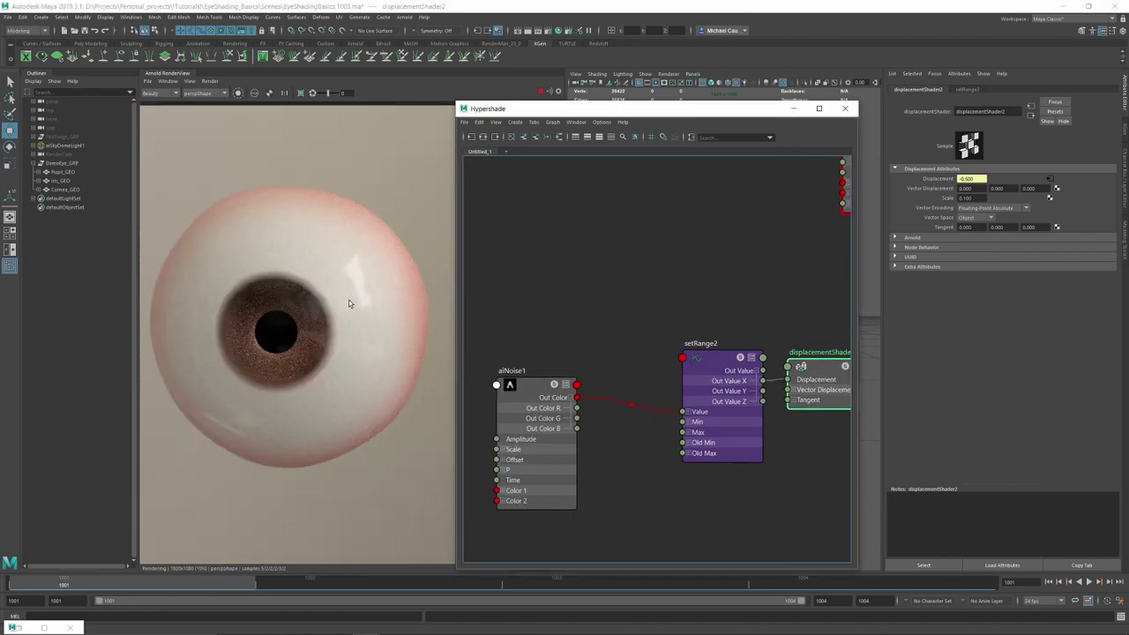
{"action": "scroll", "coordinate": [348, 300], "scroll_direction": "down", "scroll_amount": 2}
{"action": "middle_click_drag", "start_coordinate": [681, 263], "coordinate": [534, 468], "text": "alt"}
{"action": "scroll", "coordinate": [579, 405], "scroll_direction": "down", "scroll_amount": 3}
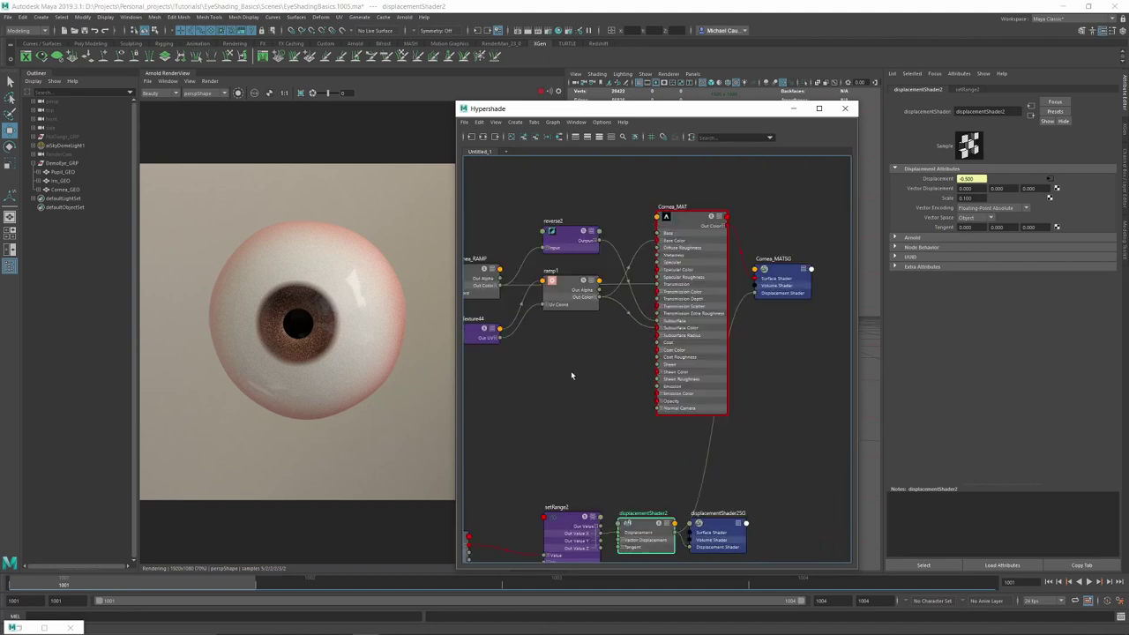
{"action": "middle_click_drag", "start_coordinate": [513, 157], "coordinate": [530, 174], "text": "alt"}
- Graph the complete shading network of Iris_GEO's material in the Hypershade and open ramp2's attributes
{"action": "left_click", "coordinate": [63, 179]}
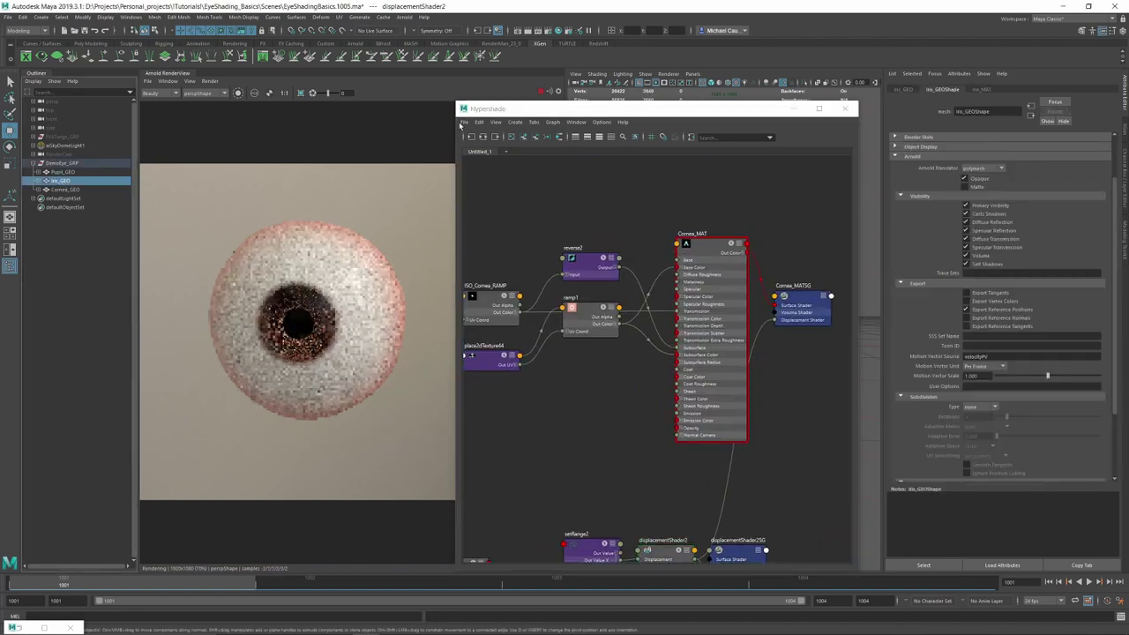
{"action": "left_click", "coordinate": [482, 137]}
{"action": "left_click", "coordinate": [633, 342]}
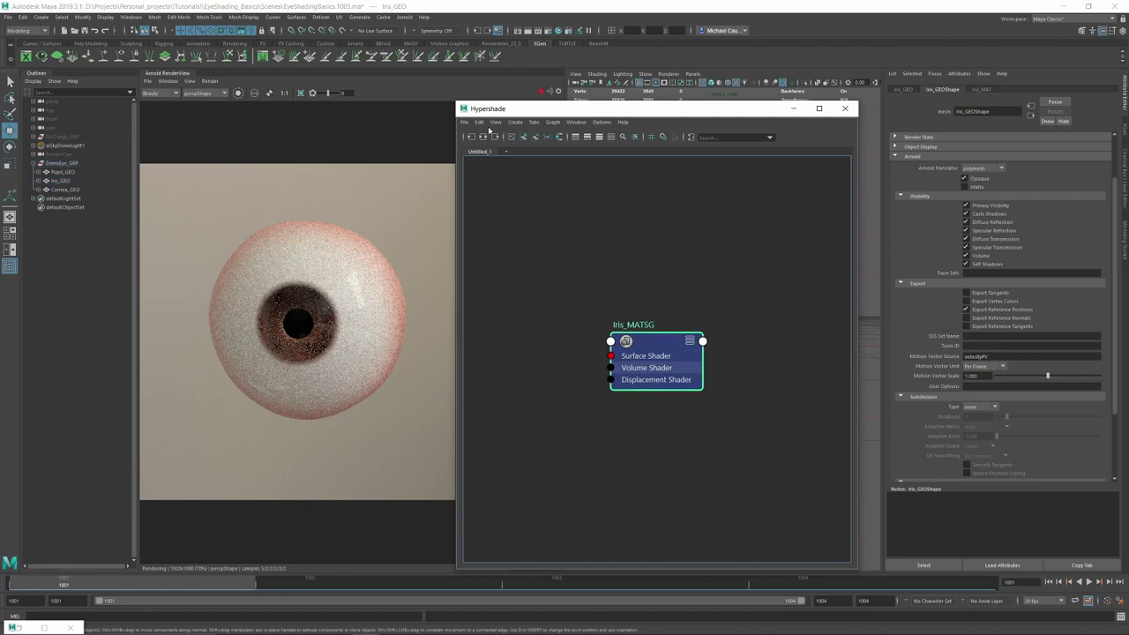
{"action": "left_click", "coordinate": [483, 137]}
{"action": "left_click", "coordinate": [569, 320]}
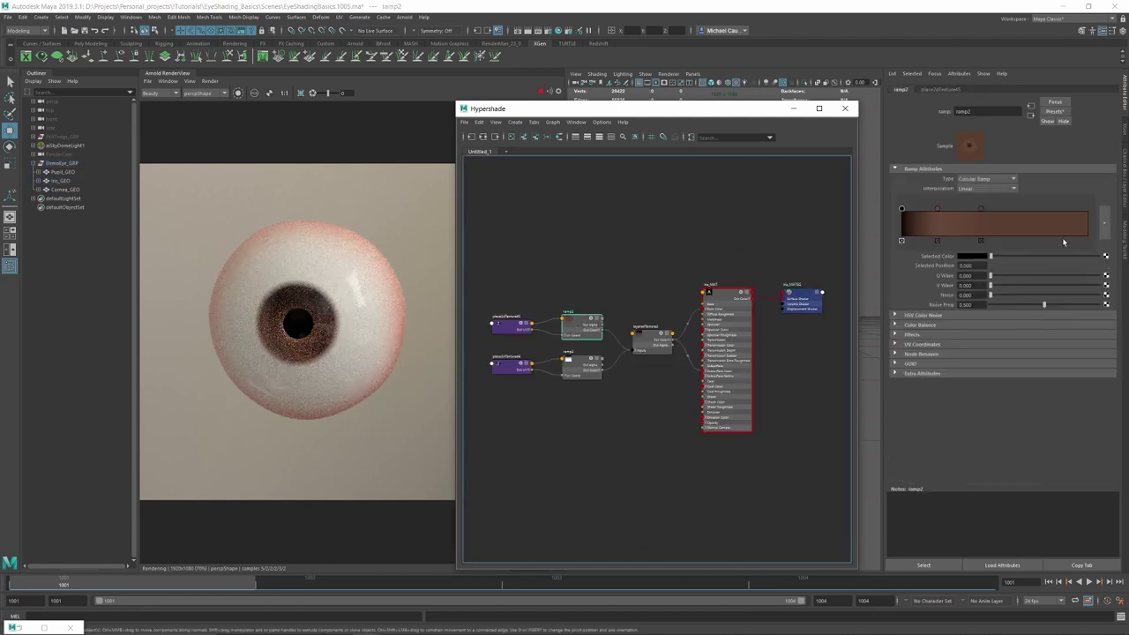
- Brighten the brown of ramp2's marker at position 0.191
{"action": "left_click", "coordinate": [966, 257]}
{"action": "left_click", "coordinate": [977, 289]}
{"action": "left_click", "coordinate": [961, 300]}
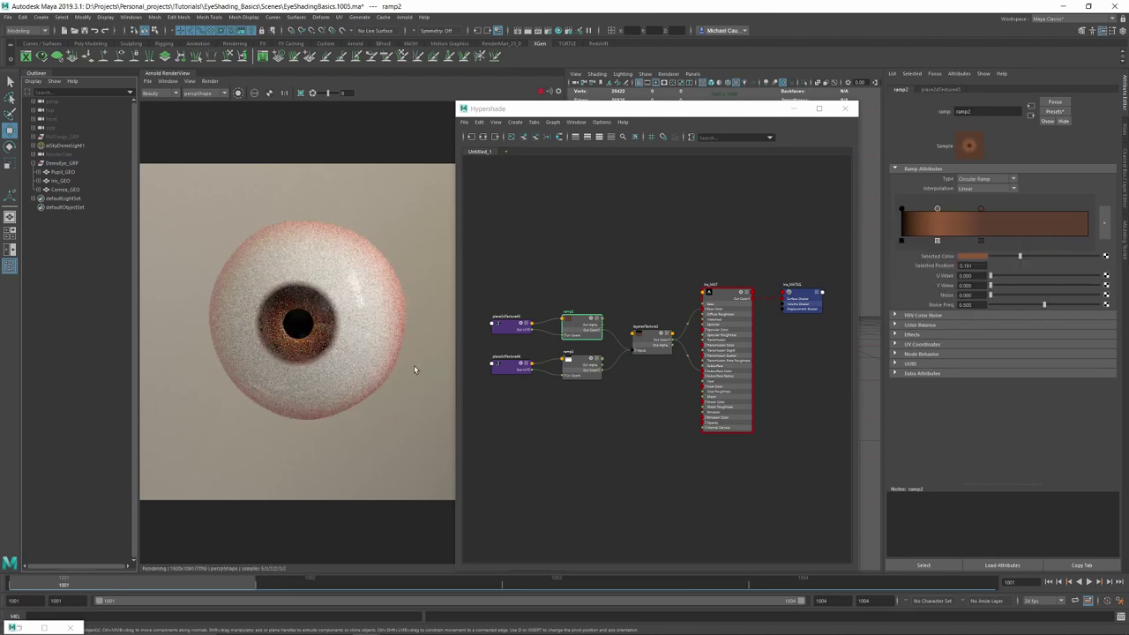
- Add a black marker at 0.470 on ramp2 and move the outer brown marker to 0.371 to darken the iris edge
{"action": "left_click", "coordinate": [980, 210]}
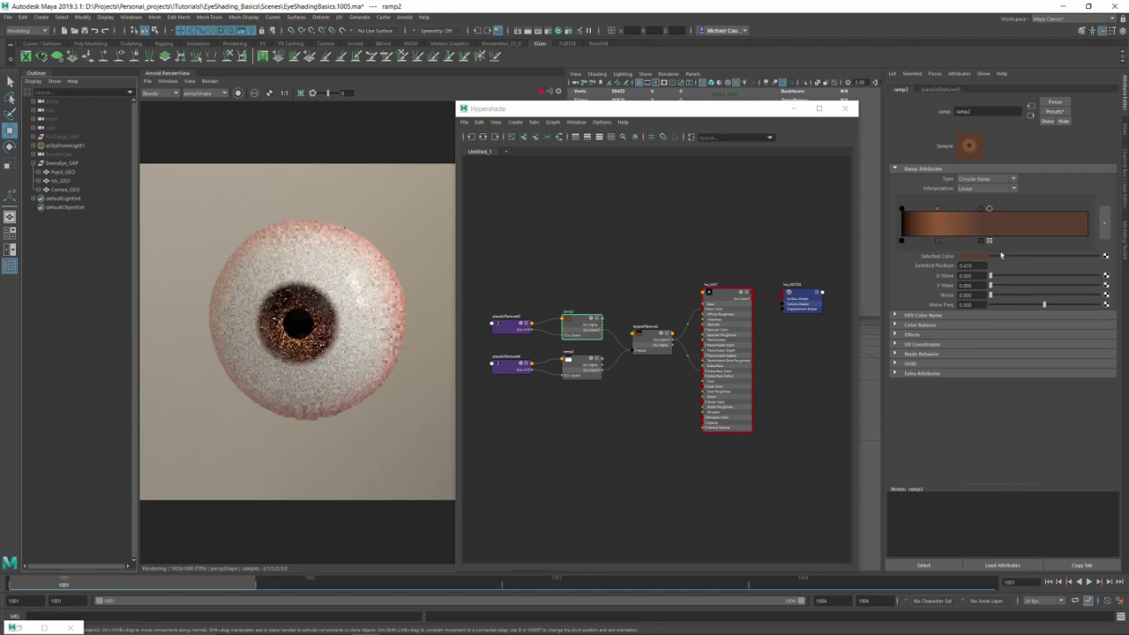
{"action": "left_click", "coordinate": [989, 215]}
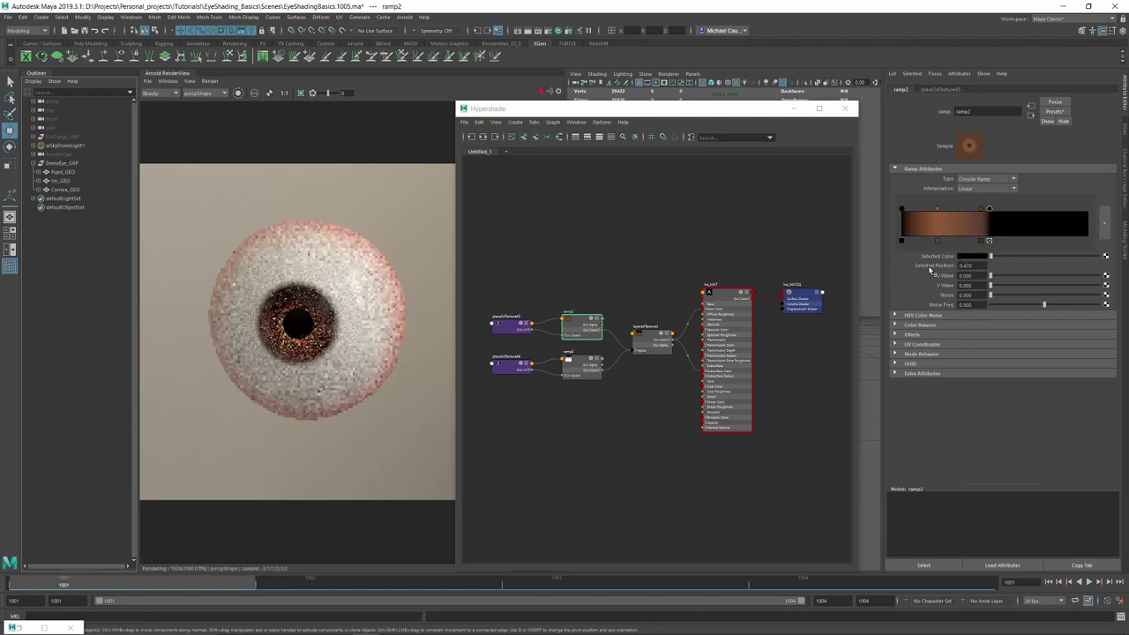
{"action": "left_click", "coordinate": [978, 210]}
{"action": "left_click_drag", "start_coordinate": [976, 210], "coordinate": [970, 210]}
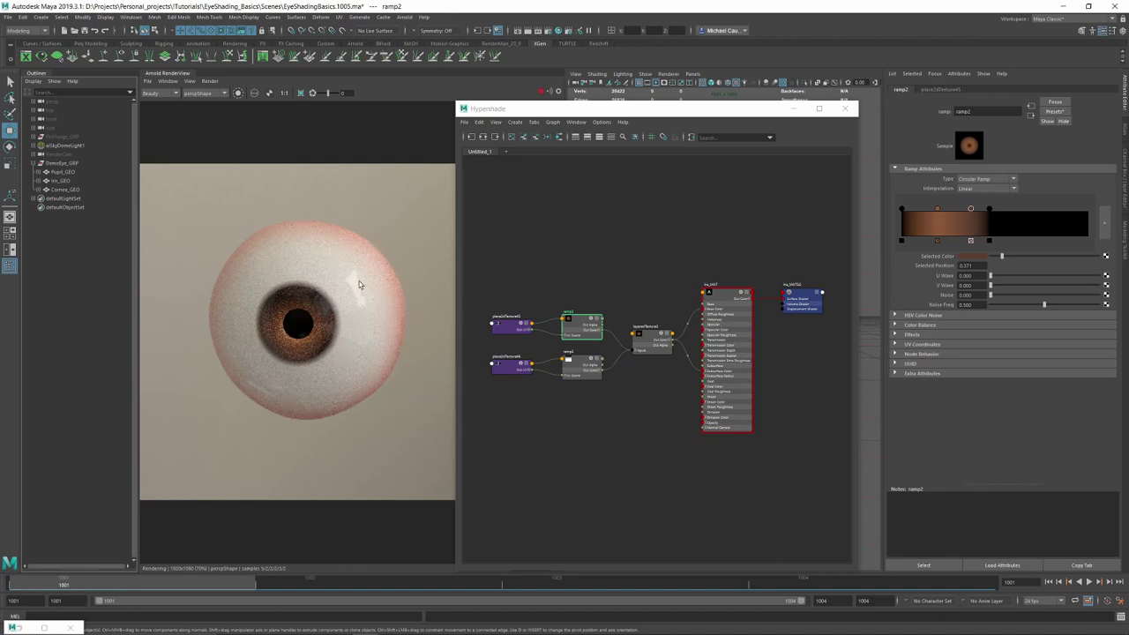
- Inspect the updated iris in the render, stop the interactive render and clear the node selection
{"action": "scroll", "coordinate": [373, 283], "scroll_direction": "up", "scroll_amount": 3}
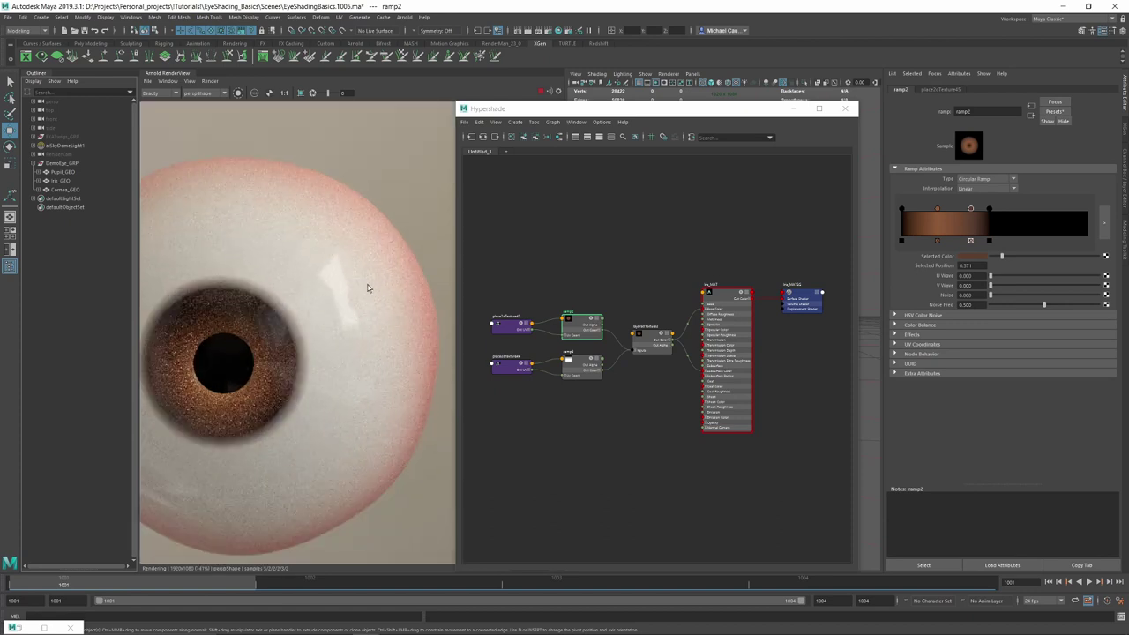
{"action": "scroll", "coordinate": [287, 281], "scroll_direction": "down", "scroll_amount": 2}
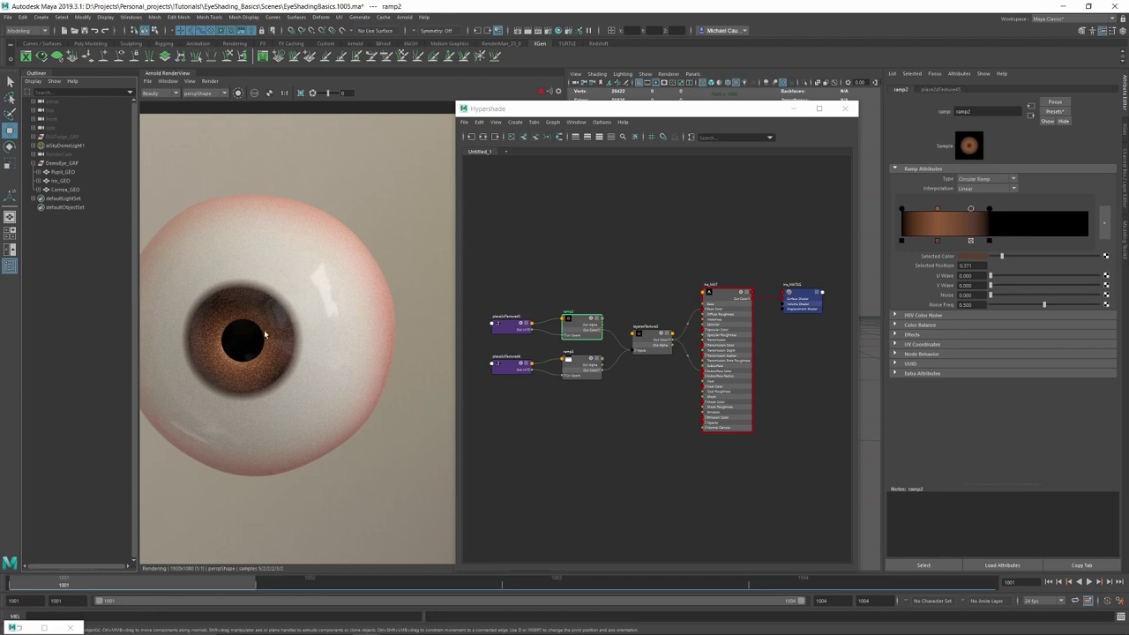
{"action": "left_click", "coordinate": [540, 93]}
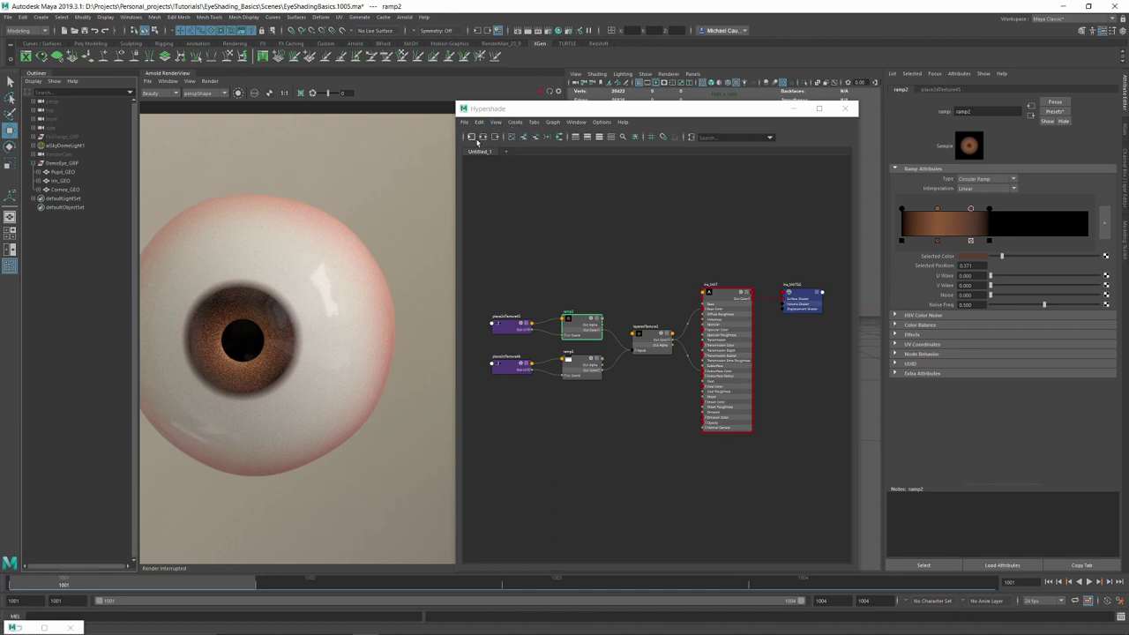
{"action": "left_click", "coordinate": [532, 179]}
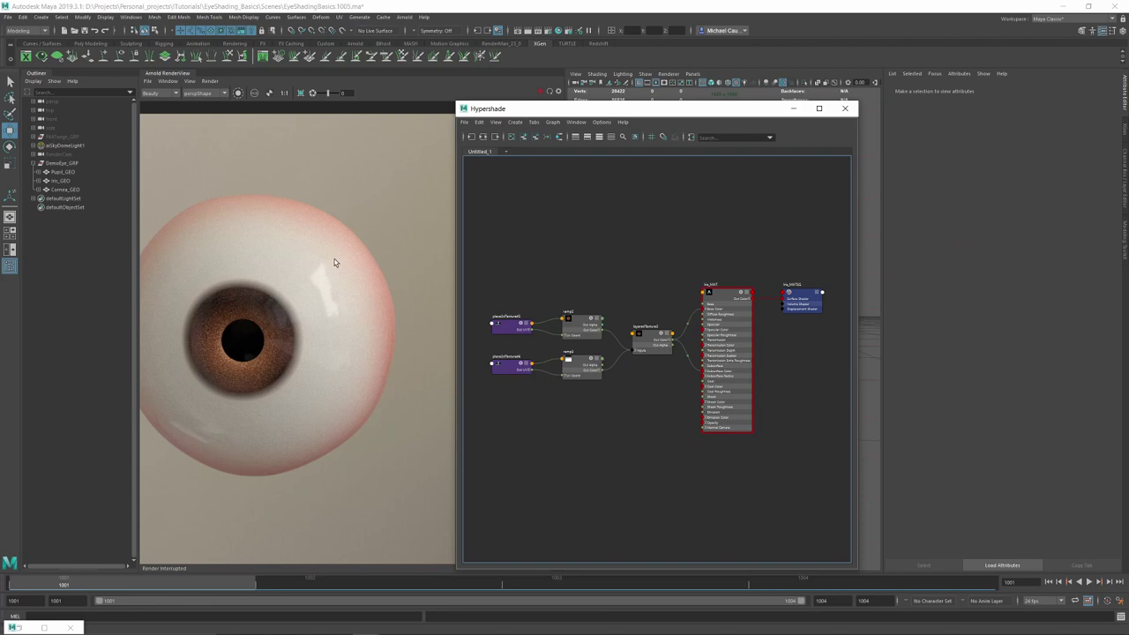
- Switch to the web browser to study the eyeball reference image and return to Maya
{"action": "mouse_move", "coordinate": [189, 634]}
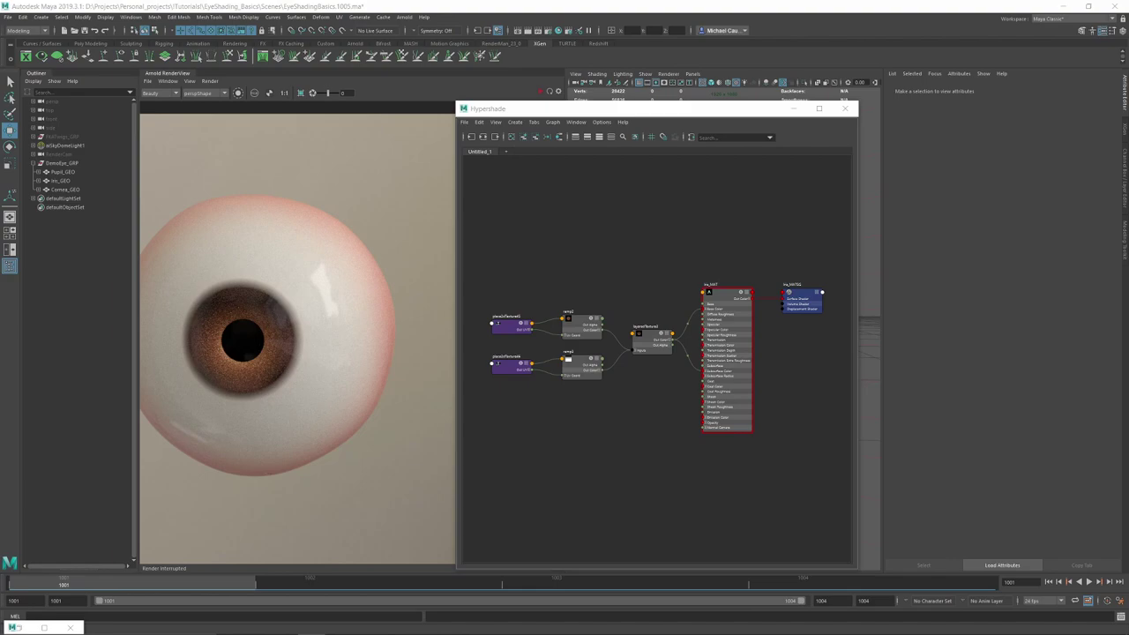
{"action": "left_click_drag", "start_coordinate": [1128, 353], "coordinate": [353, 2]}
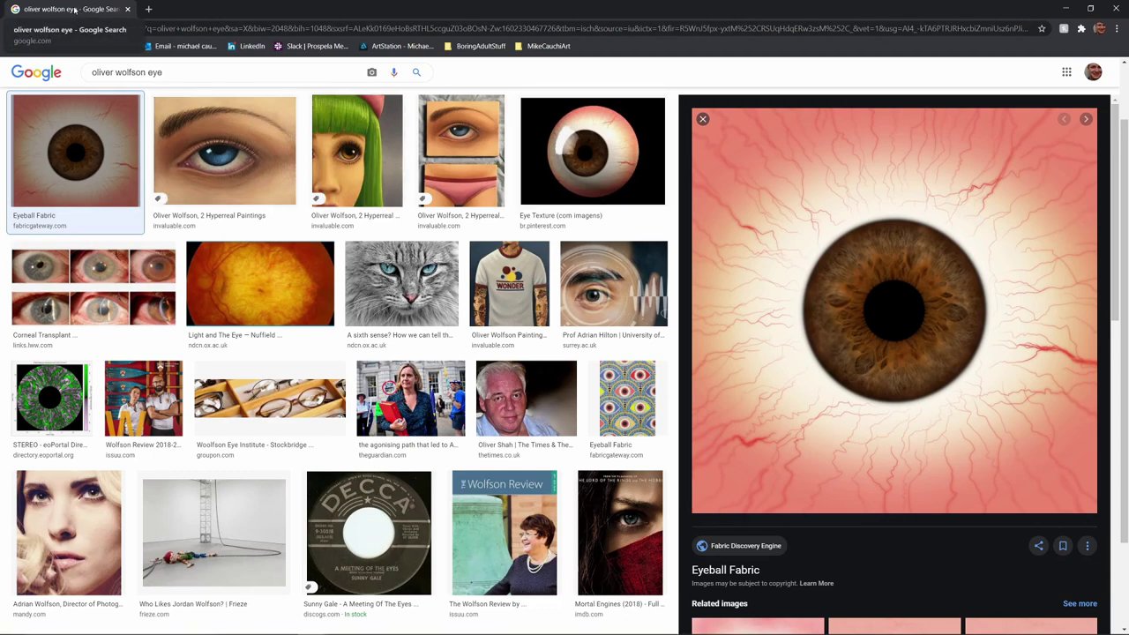
{"action": "left_click_drag", "start_coordinate": [74, 8], "coordinate": [1128, 184]}
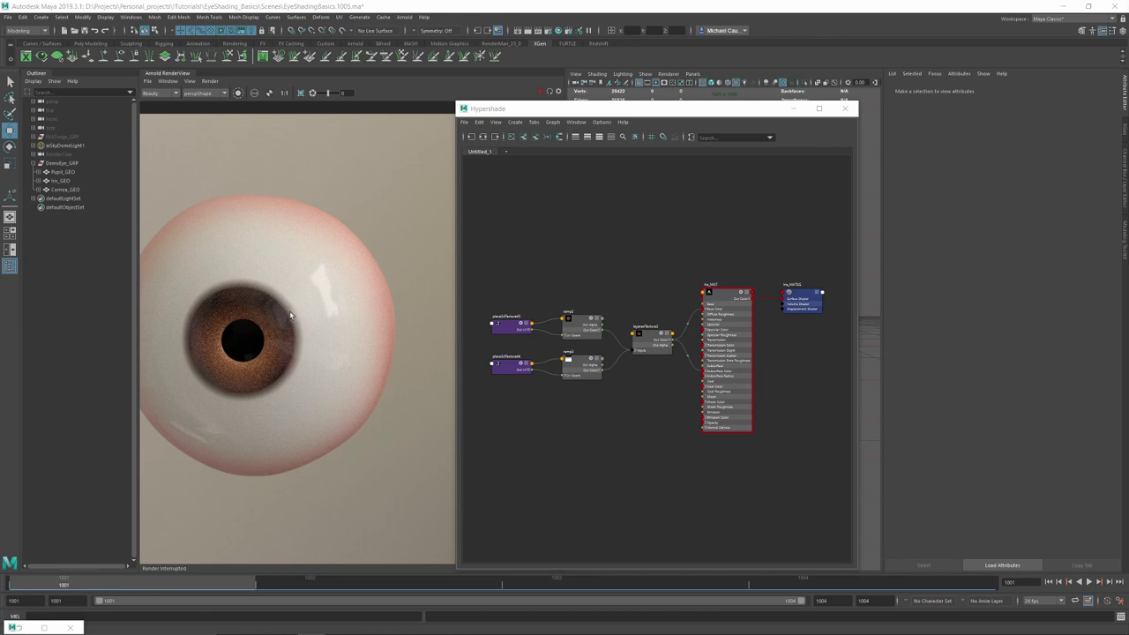
- Create a file texture node below the ramps in the Iris_MAT shading graph and position it clear of the other nodes
{"action": "middle_click_drag", "start_coordinate": [589, 246], "coordinate": [590, 220], "text": "alt"}
{"action": "key", "text": "Tab"}
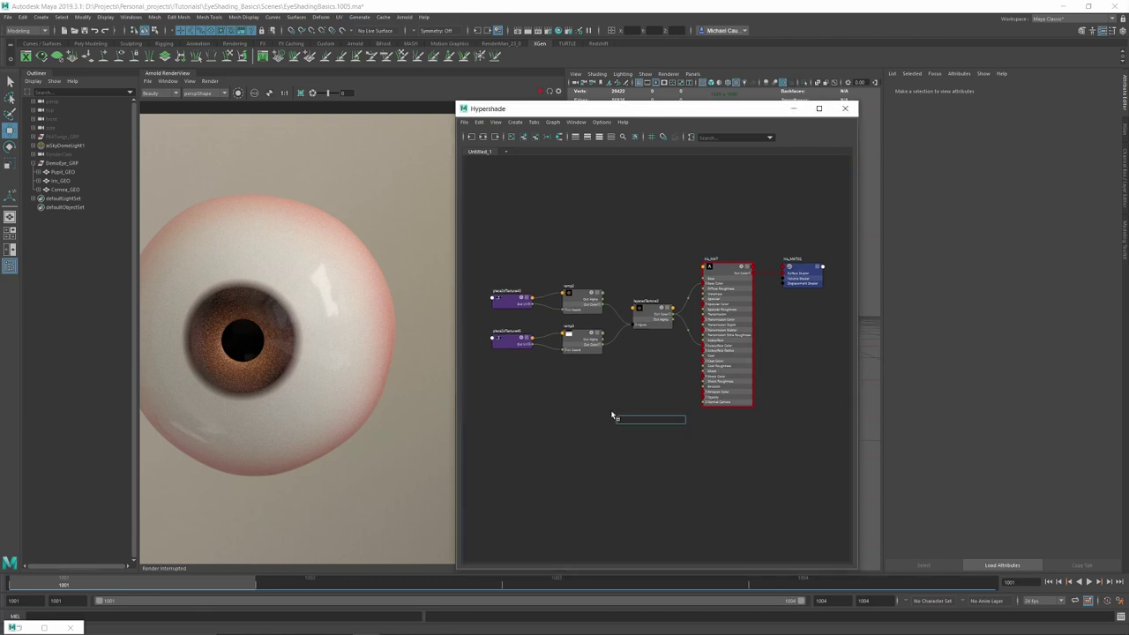
{"action": "type", "text": "file"}
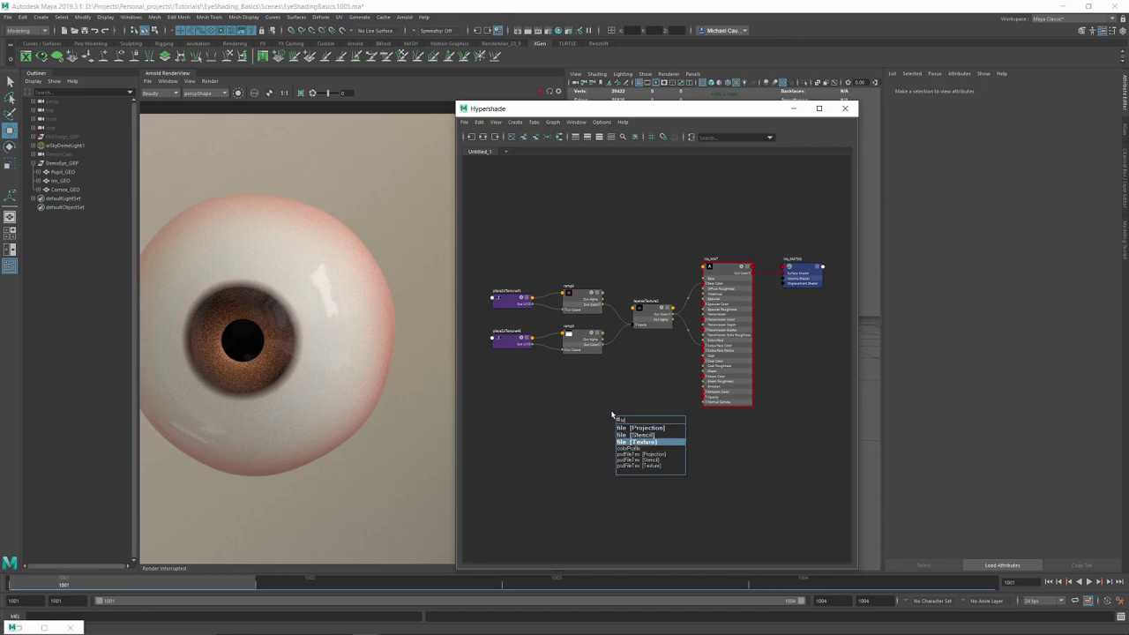
{"action": "key", "text": "Return"}
{"action": "mouse_move", "coordinate": [586, 403]}
{"action": "left_mouse_down"}
{"action": "mouse_move", "coordinate": [675, 434]}
{"action": "mouse_move", "coordinate": [606, 415]}
{"action": "left_mouse_up"}
{"action": "left_click", "coordinate": [622, 416]}
- Load eyeTEMP.jpeg from the Desktop as the new file texture's image
{"action": "left_click", "coordinate": [1106, 212]}
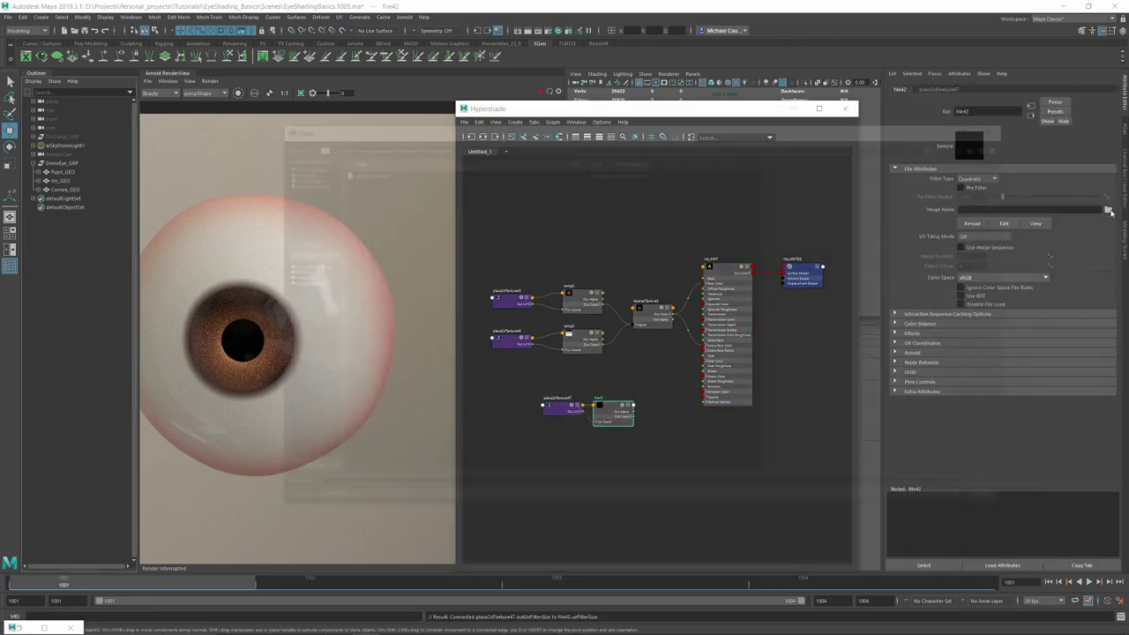
{"action": "left_click", "coordinate": [298, 170]}
{"action": "left_click", "coordinate": [396, 205]}
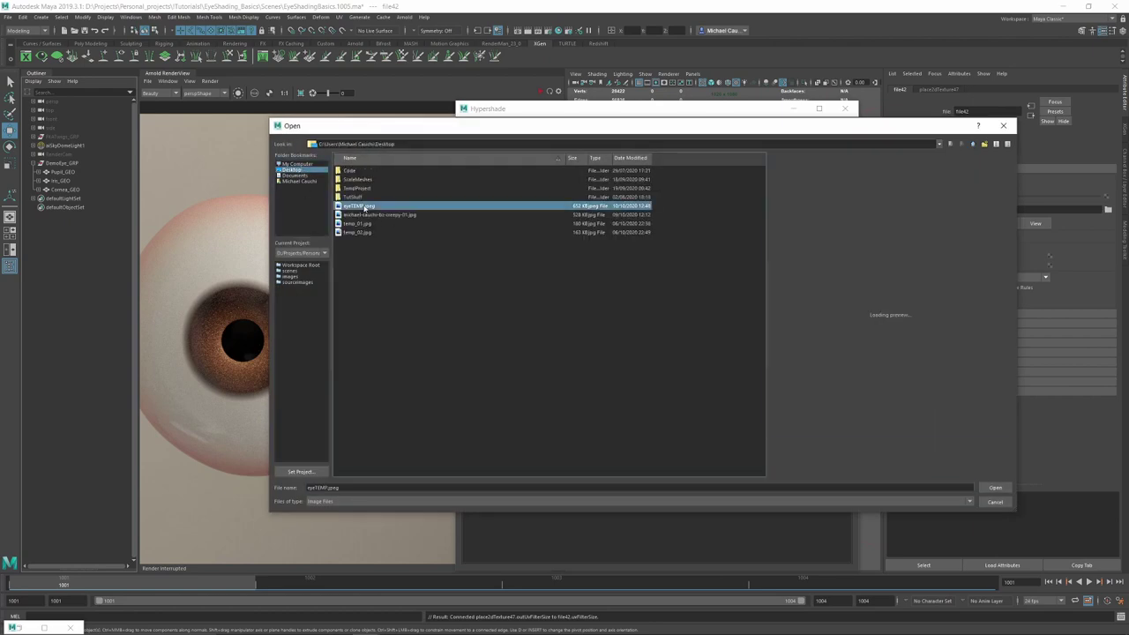
{"action": "left_click", "coordinate": [995, 490]}
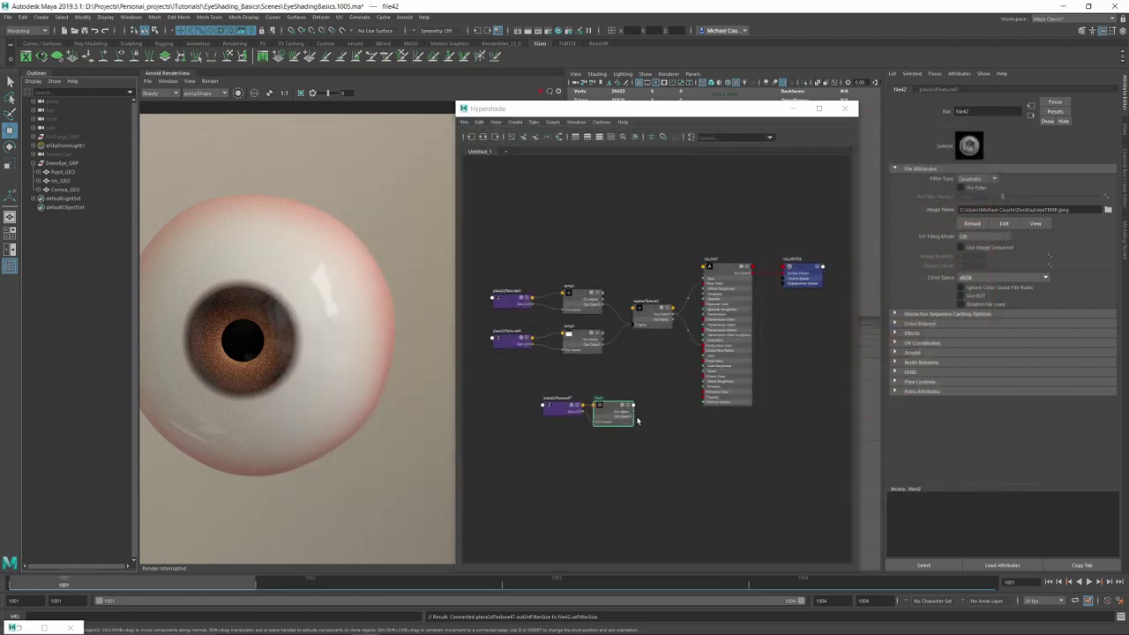
- Connect the file texture's Out Color to Iris_MAT's Subsurface Color and Base Color and check it in a short interactive render
{"action": "left_click_drag", "start_coordinate": [634, 420], "coordinate": [704, 347]}
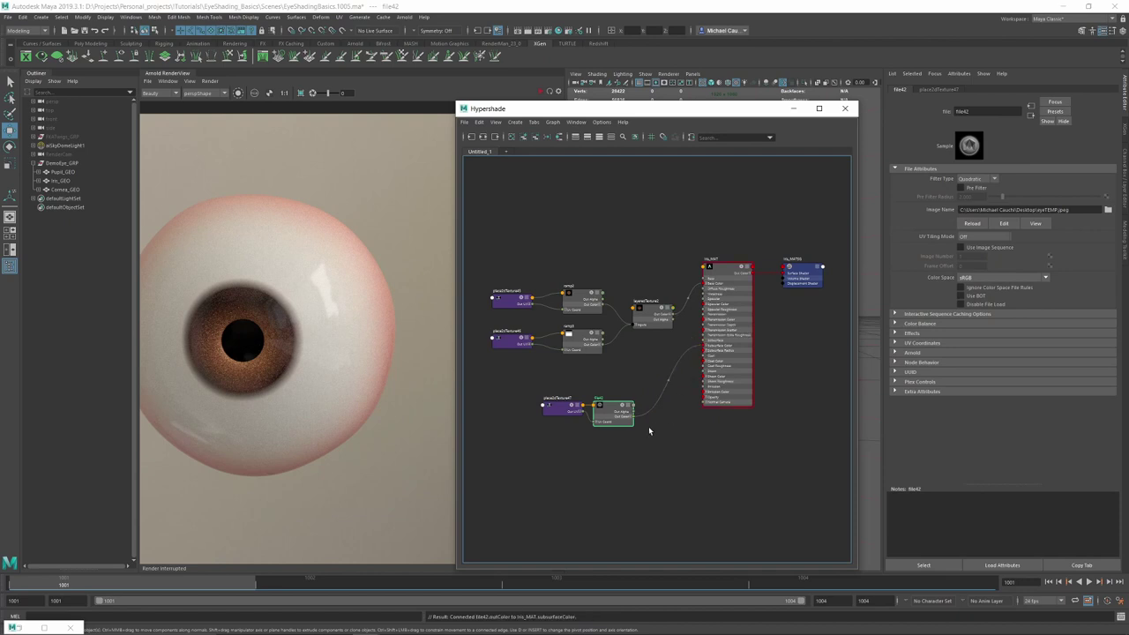
{"action": "left_click_drag", "start_coordinate": [633, 421], "coordinate": [705, 283]}
{"action": "left_click_drag", "start_coordinate": [543, 109], "coordinate": [598, 109]}
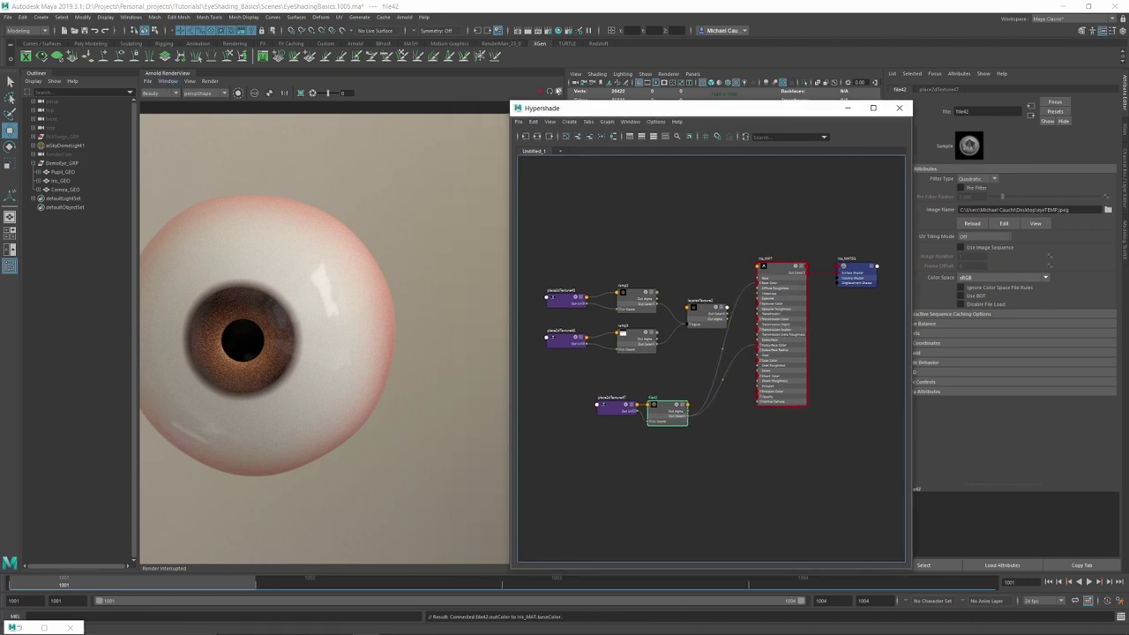
{"action": "left_click", "coordinate": [541, 90]}
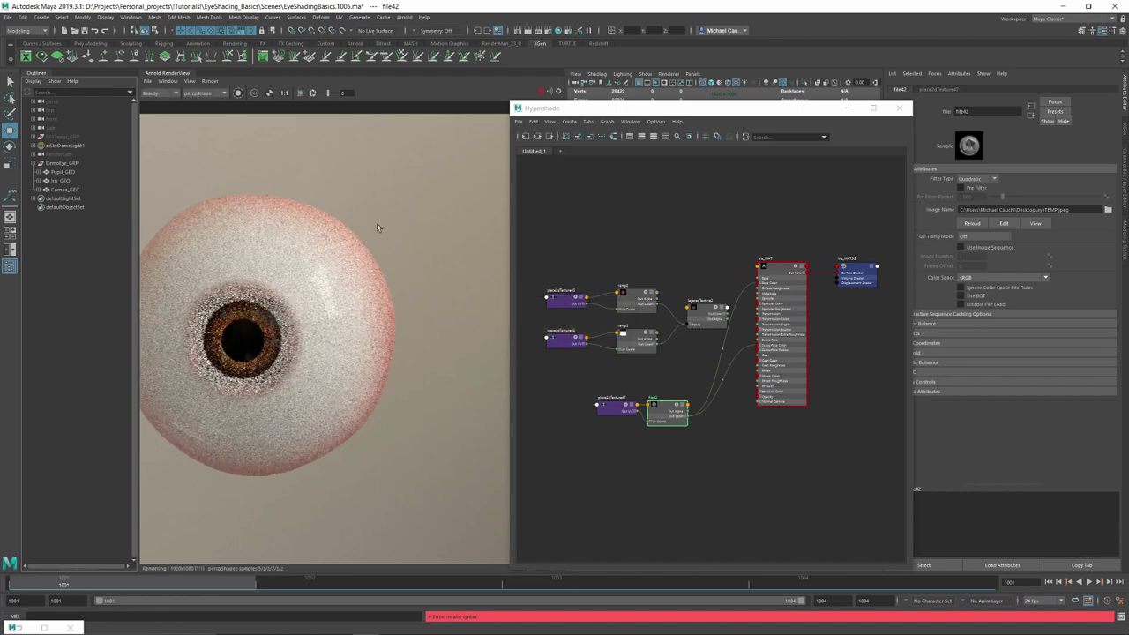
{"action": "left_click", "coordinate": [545, 92]}
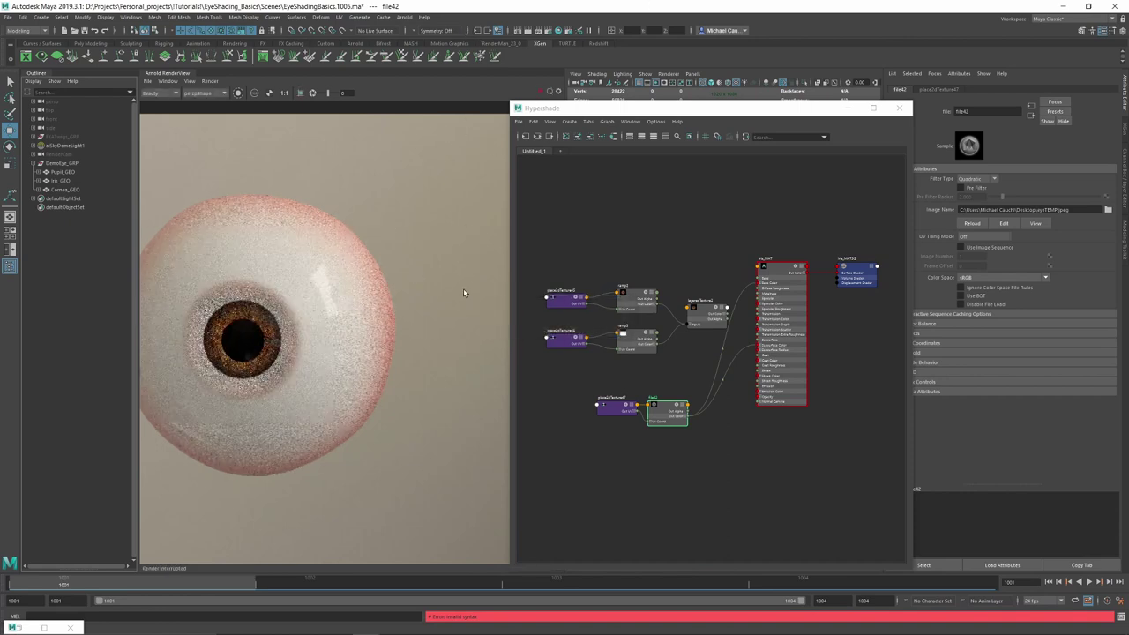
{"action": "middle_click_drag", "start_coordinate": [453, 237], "coordinate": [494, 225]}
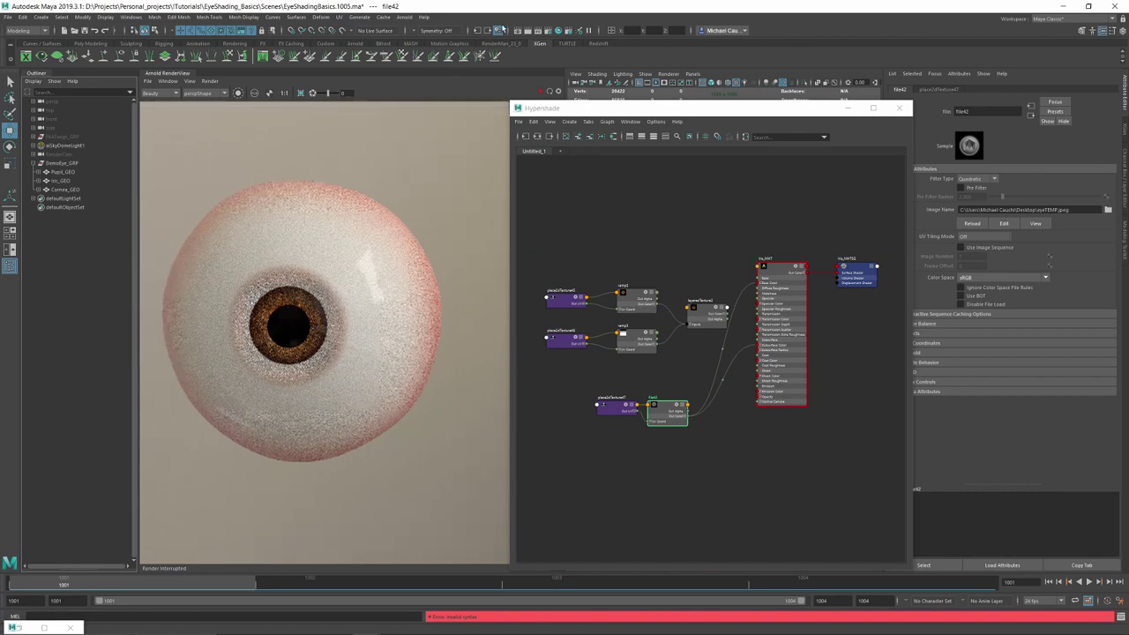
- Select Iris_GEO and display its UV layout in the UV Editor
{"action": "left_click_drag", "start_coordinate": [688, 102], "coordinate": [689, 388]}
{"action": "left_click", "coordinate": [59, 179]}
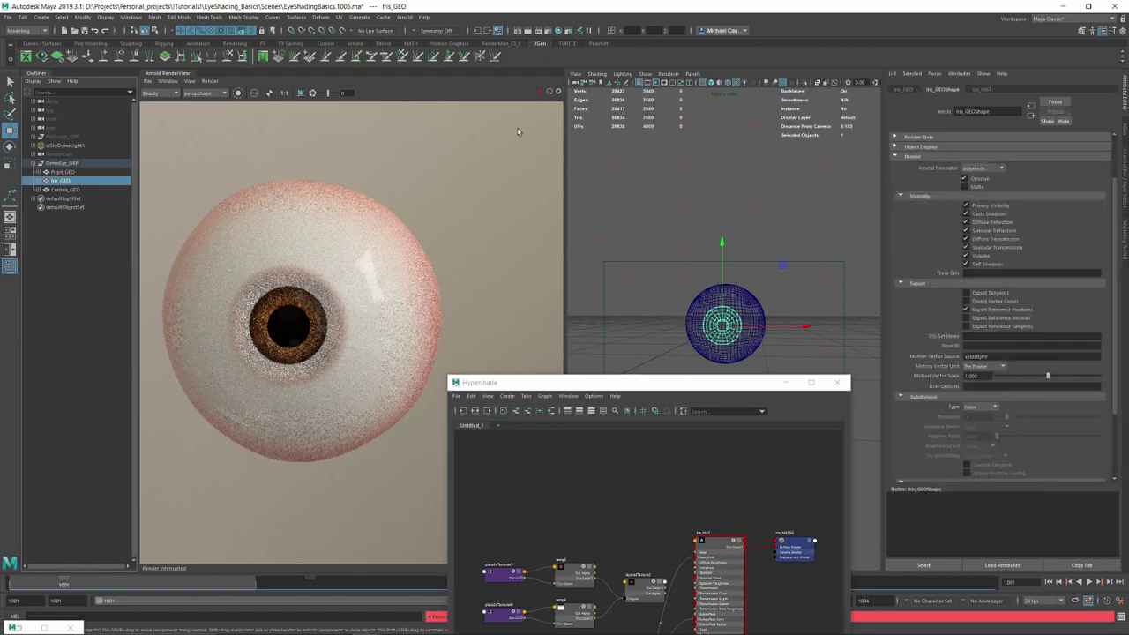
{"action": "left_click", "coordinate": [340, 17]}
{"action": "left_click", "coordinate": [364, 35]}
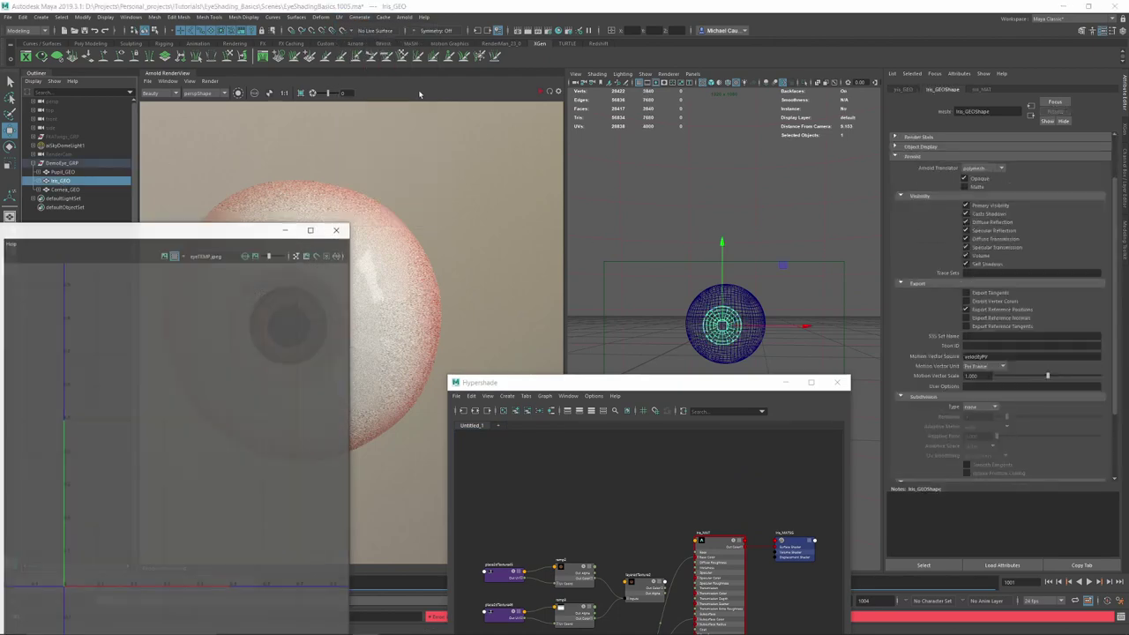
{"action": "left_click_drag", "start_coordinate": [240, 224], "coordinate": [819, 188]}
{"action": "left_click", "coordinate": [60, 181]}
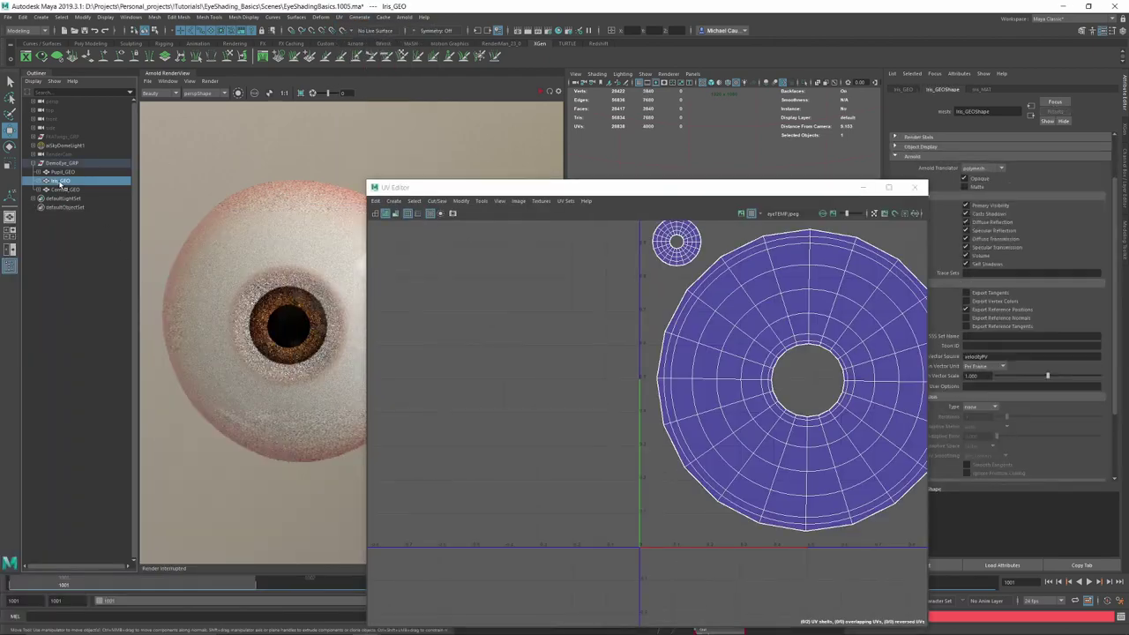
- Scale the whole iris UV shell uniformly about its centre to roughly half size, checking the texture fit in the interactive render
{"action": "right_click_drag", "start_coordinate": [750, 332], "coordinate": [789, 331]}
{"action": "left_click", "coordinate": [741, 336]}
{"action": "key", "text": "q"}
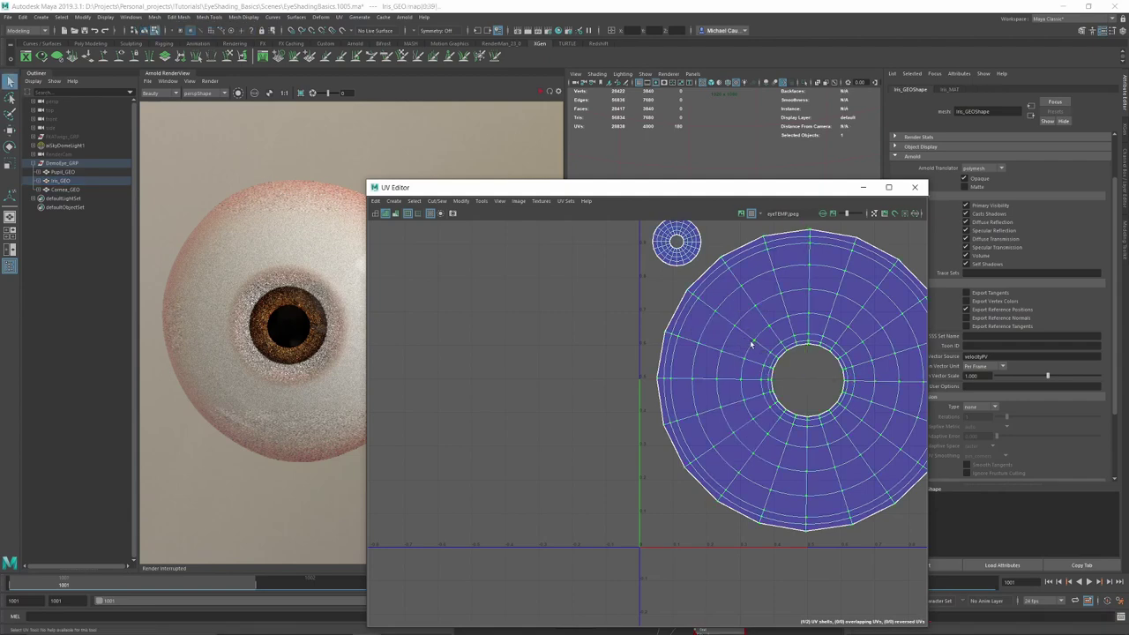
{"action": "key", "text": "r"}
{"action": "left_click_drag", "start_coordinate": [807, 380], "coordinate": [740, 380]}
{"action": "left_click", "coordinate": [537, 91]}
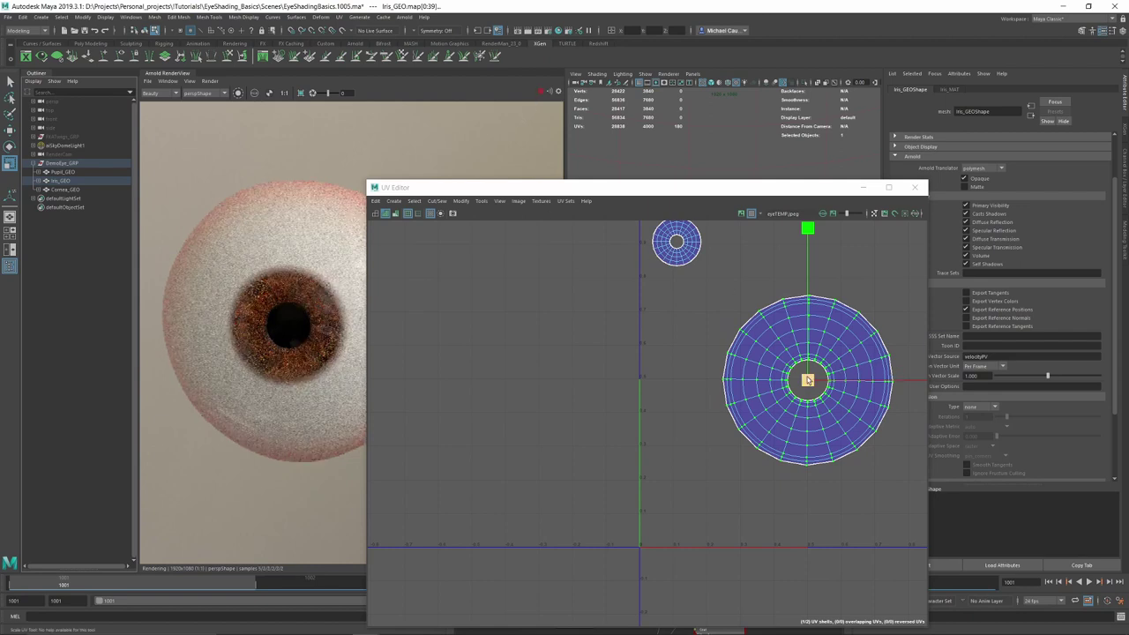
{"action": "left_click_drag", "start_coordinate": [808, 379], "coordinate": [811, 380]}
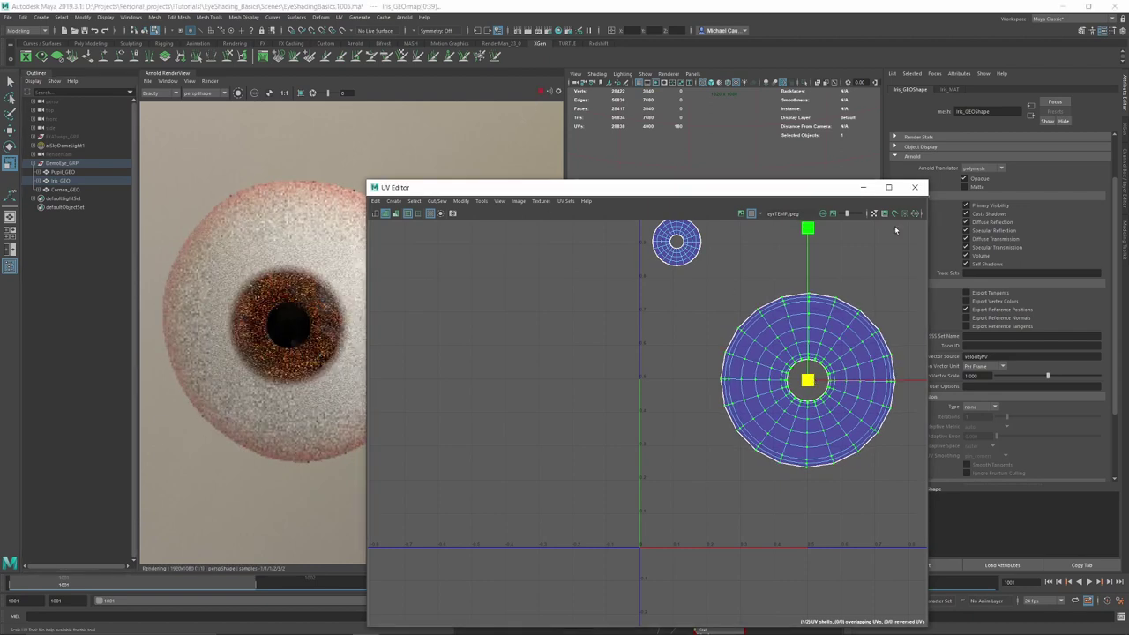
{"action": "left_click", "coordinate": [864, 188]}
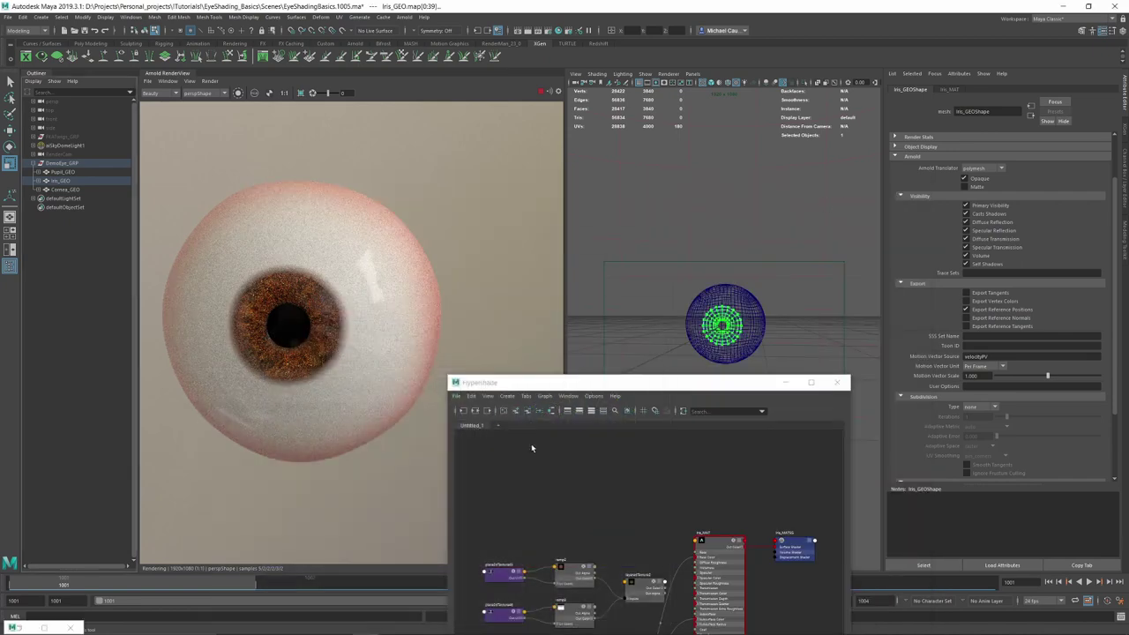
- Connect the file texture's Out Color to the Inputs[1] colour of layeredTexture2 and route the layered output to Iris_MAT's Subsurface Color
{"action": "left_click_drag", "start_coordinate": [597, 385], "coordinate": [664, 177]}
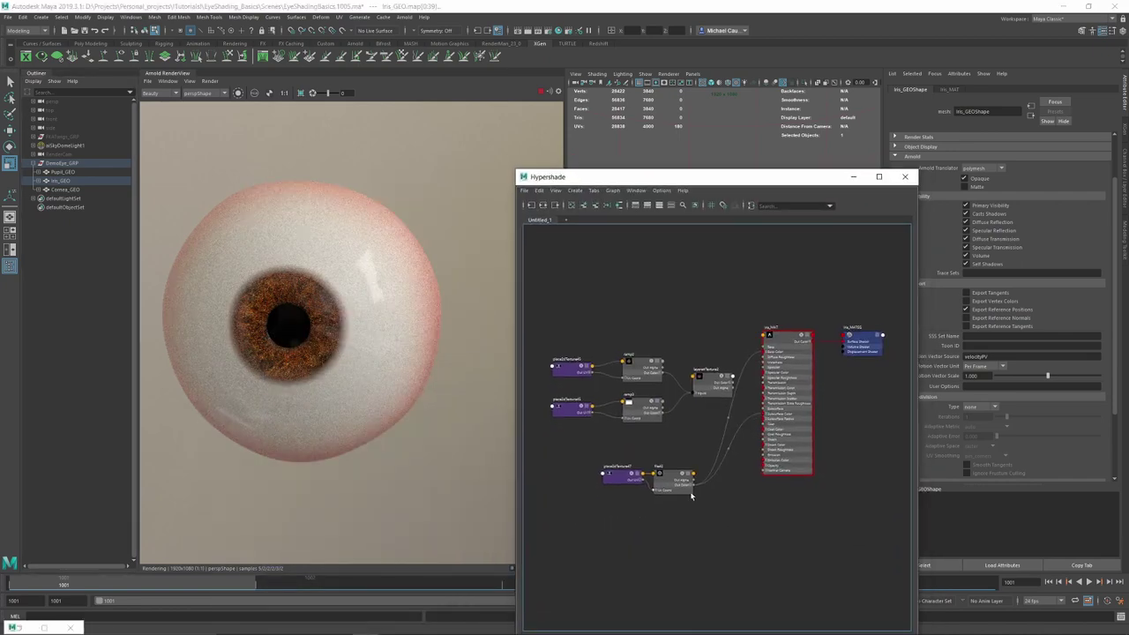
{"action": "scroll", "coordinate": [672, 416], "scroll_direction": "up", "scroll_amount": 4}
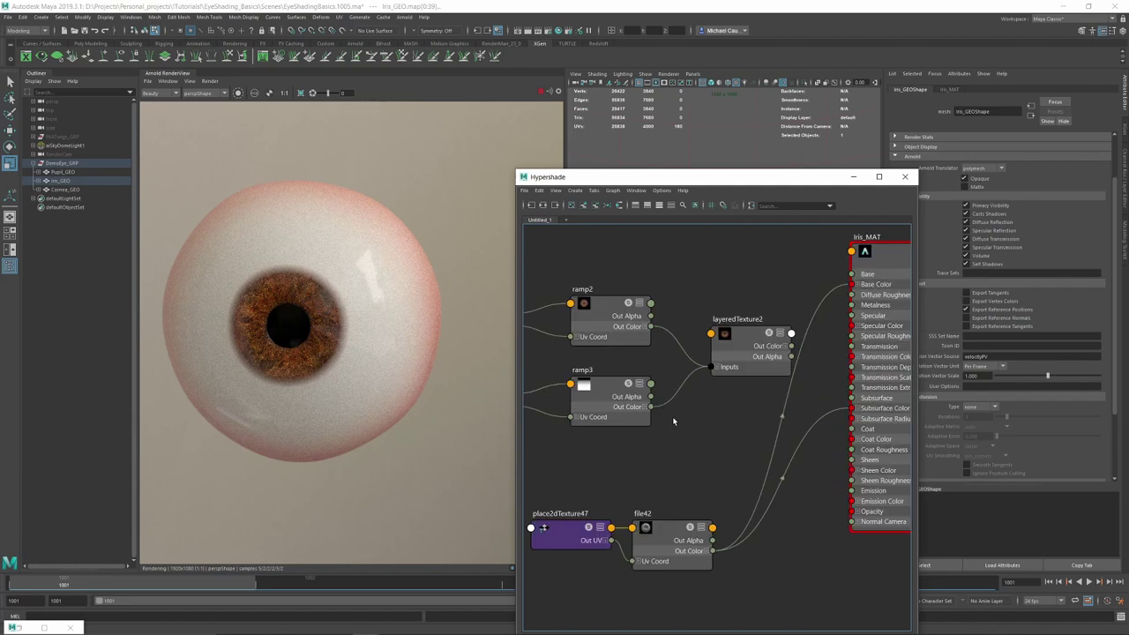
{"action": "left_click", "coordinate": [720, 388]}
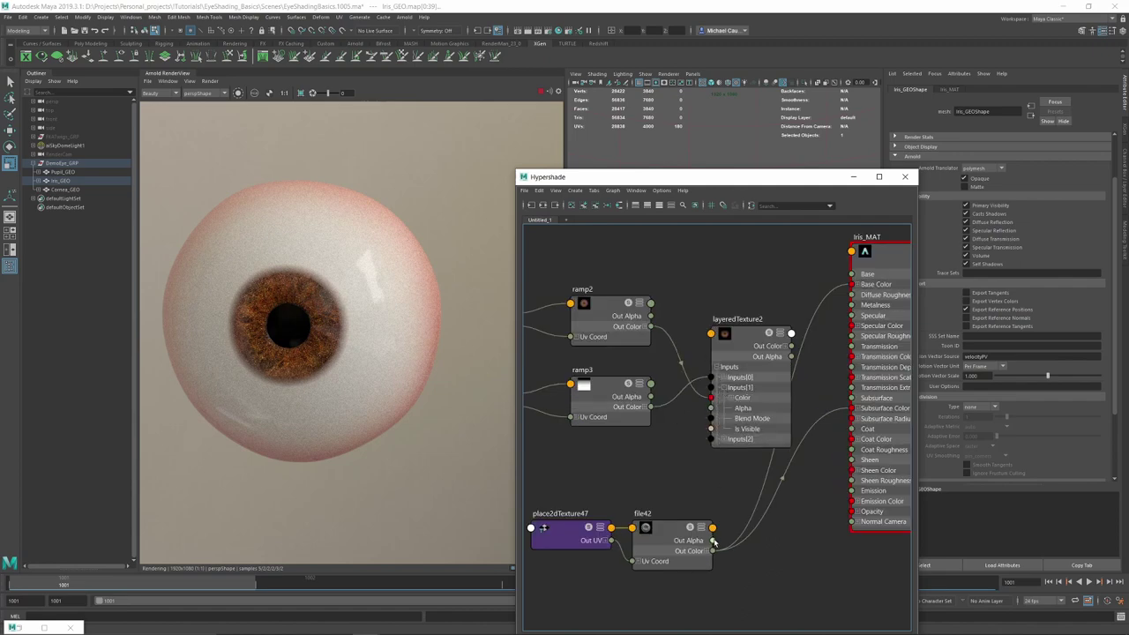
{"action": "left_click_drag", "start_coordinate": [711, 550], "coordinate": [711, 398]}
{"action": "middle_click_drag", "start_coordinate": [801, 363], "coordinate": [746, 389], "text": "alt"}
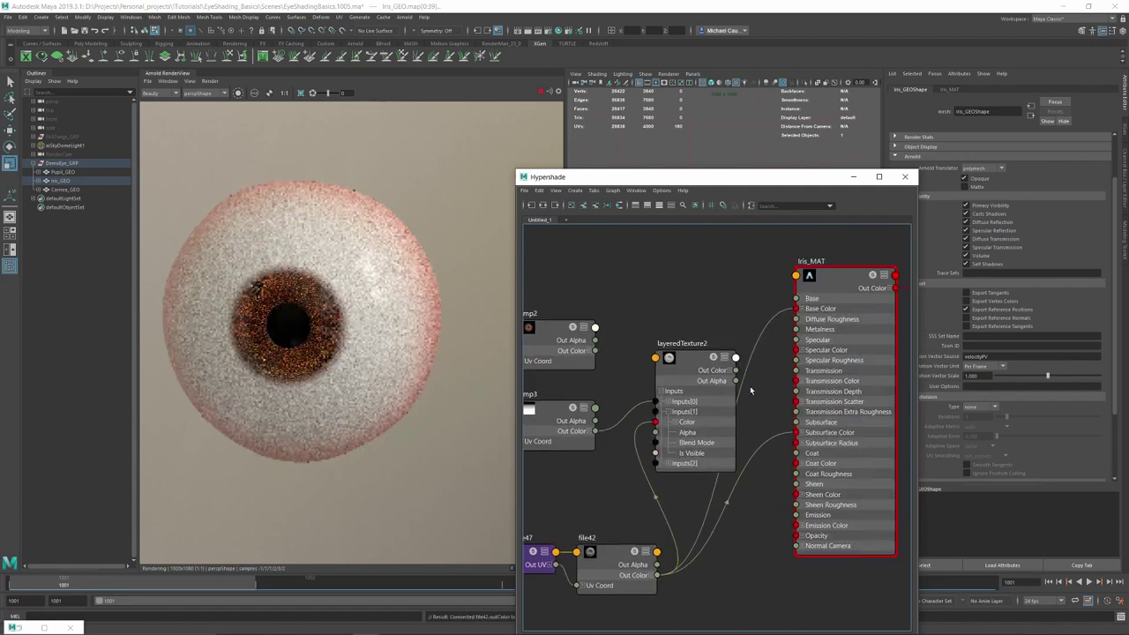
{"action": "left_click_drag", "start_coordinate": [735, 371], "coordinate": [796, 432]}
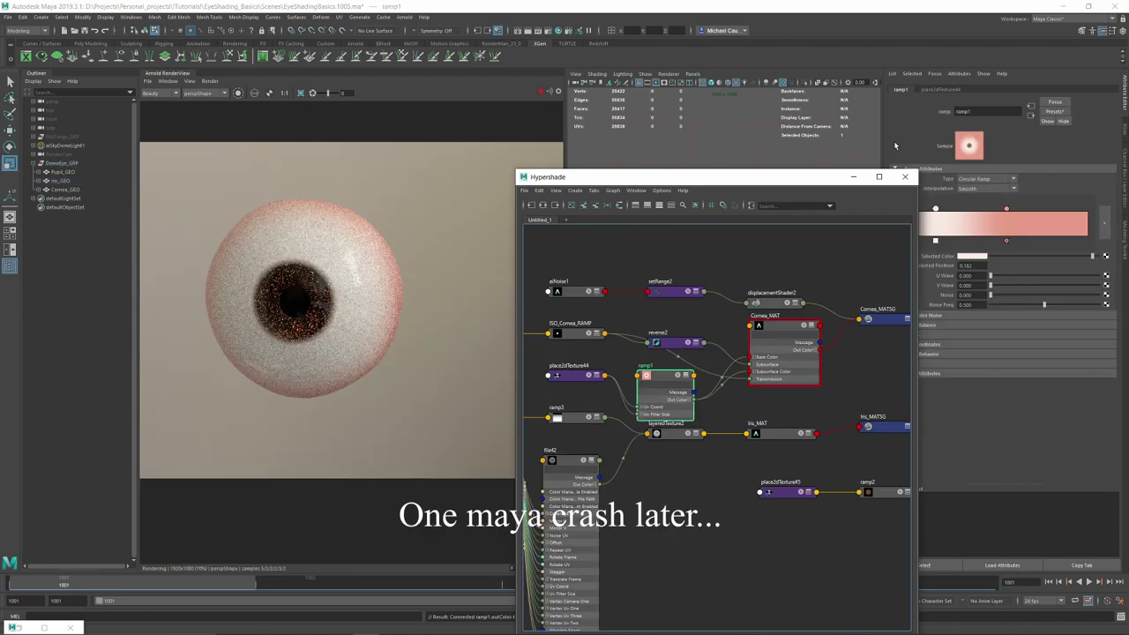
- Set the subsurface scale of Iris_MAT on Iris_GEO to 0.025
{"action": "left_click", "coordinate": [854, 179]}
{"action": "left_click", "coordinate": [60, 180]}
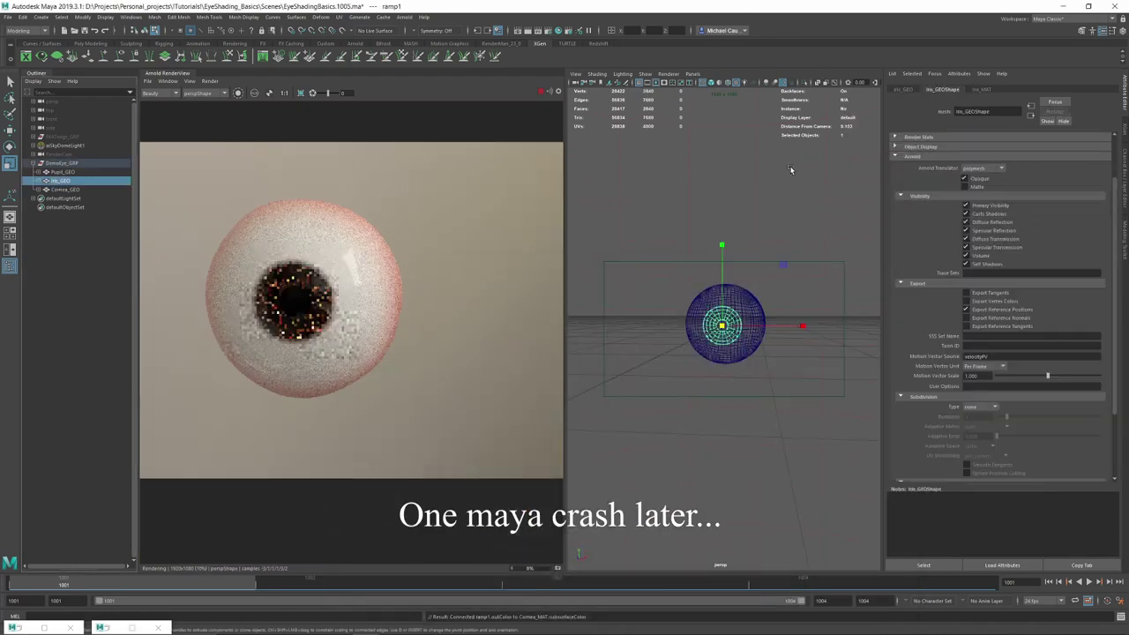
{"action": "left_click", "coordinate": [981, 89]}
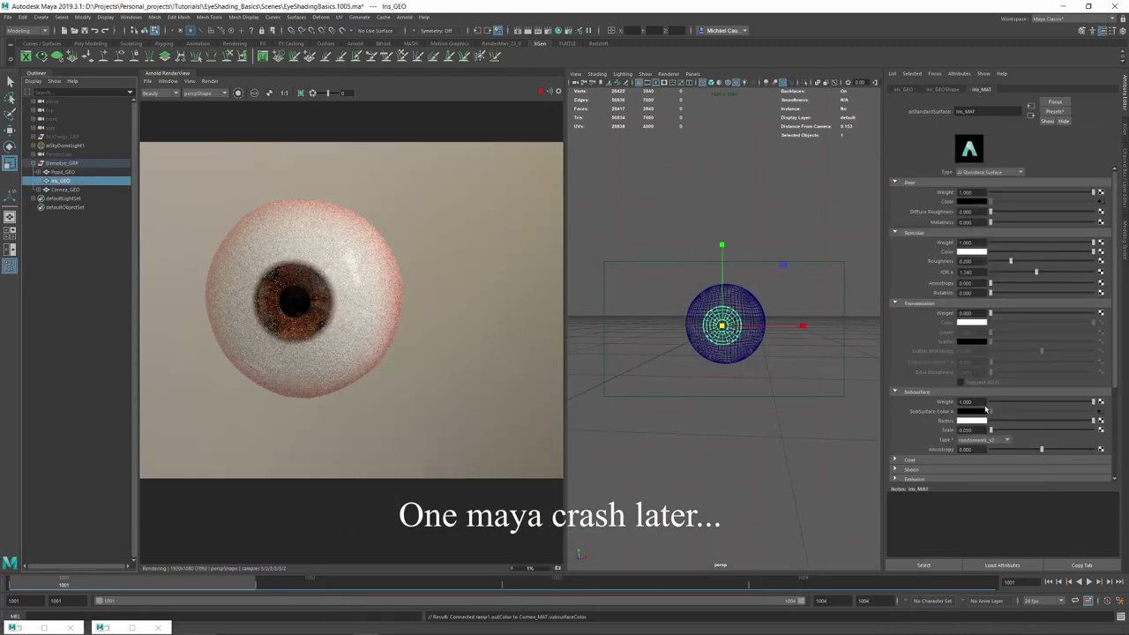
{"action": "left_click_drag", "start_coordinate": [976, 430], "coordinate": [964, 431]}
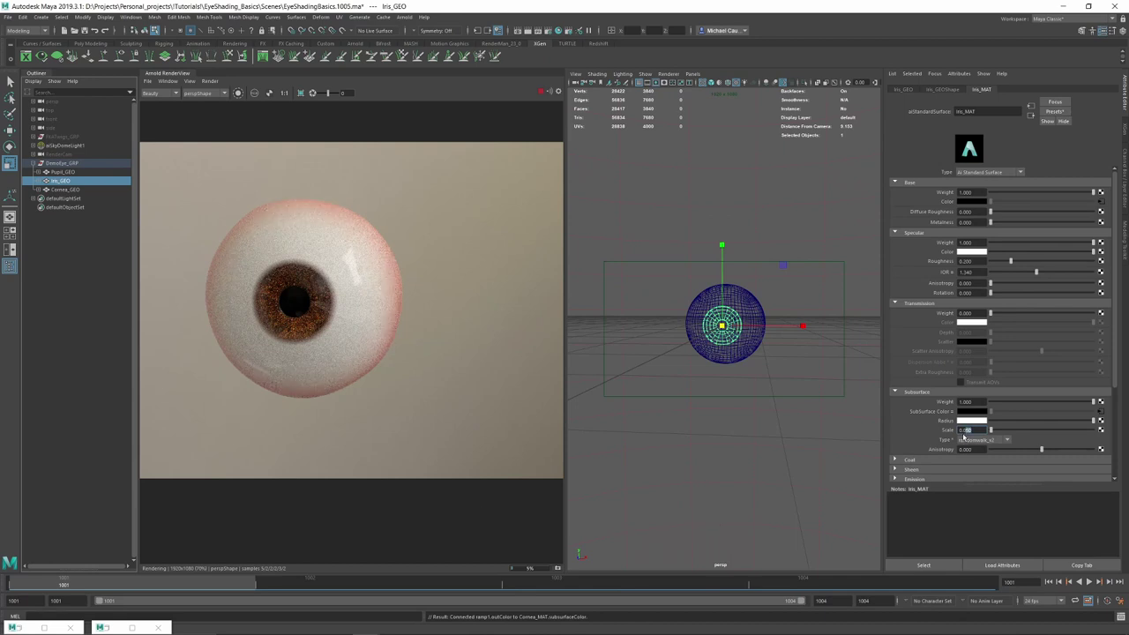
{"action": "type", "text": "0.025"}
{"action": "key", "text": "Return"}
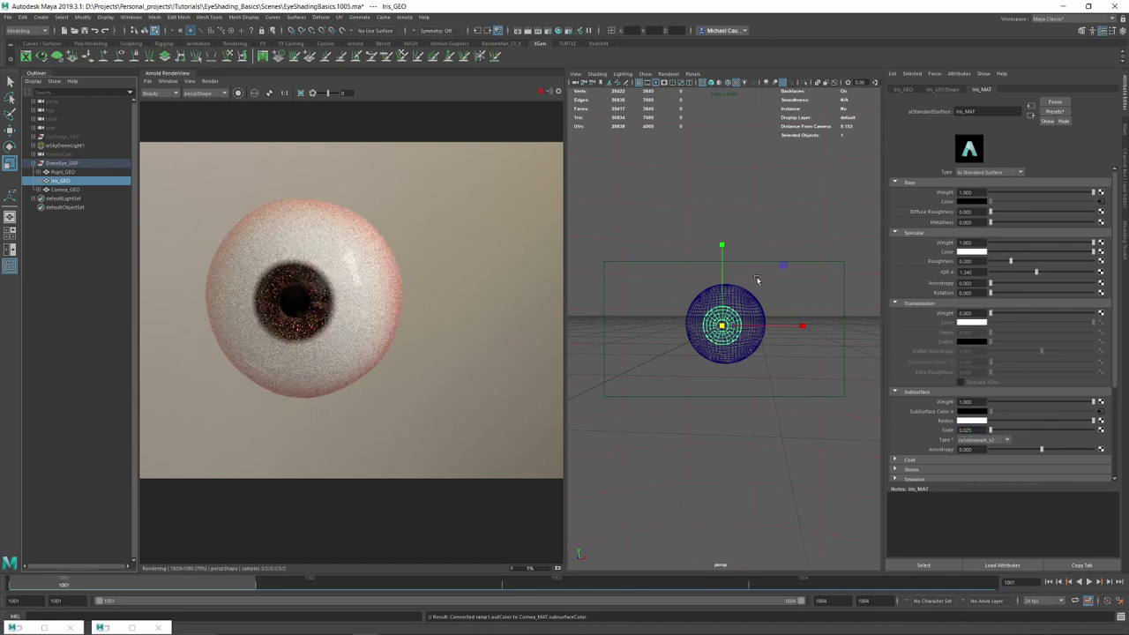
- Limit the interactive render to a region around the iris, examine the texture detail up close and stop the render
{"action": "scroll", "coordinate": [757, 284], "scroll_direction": "up", "scroll_amount": 4}
{"action": "left_click_drag", "start_coordinate": [223, 254], "coordinate": [392, 361]}
{"action": "scroll", "coordinate": [307, 322], "scroll_direction": "up", "scroll_amount": 3}
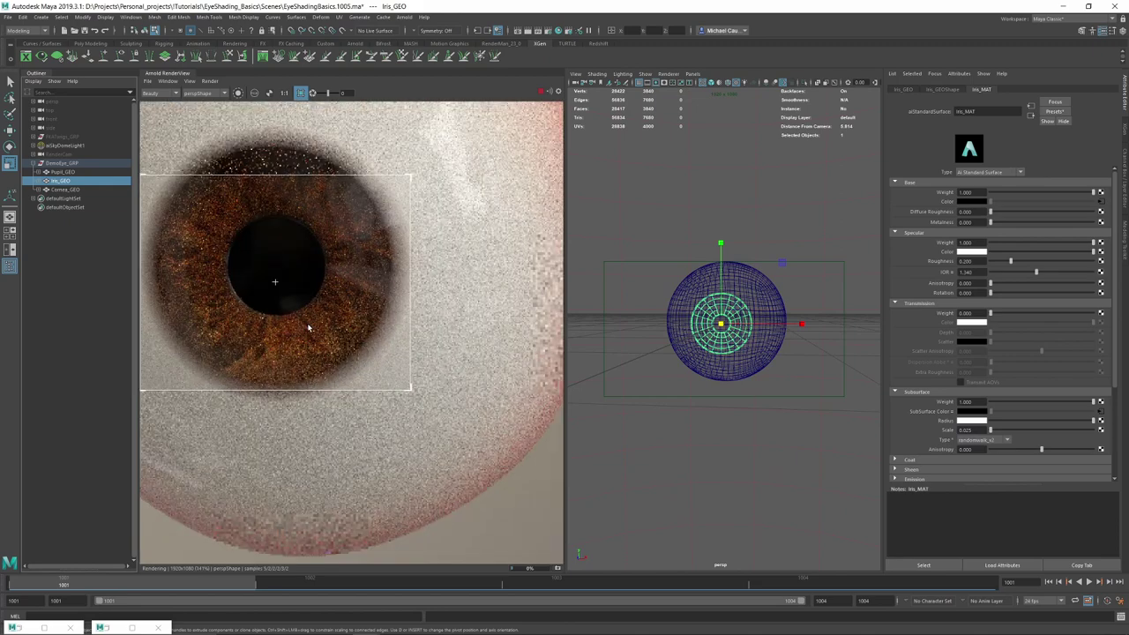
{"action": "scroll", "coordinate": [307, 327], "scroll_direction": "down", "scroll_amount": 3}
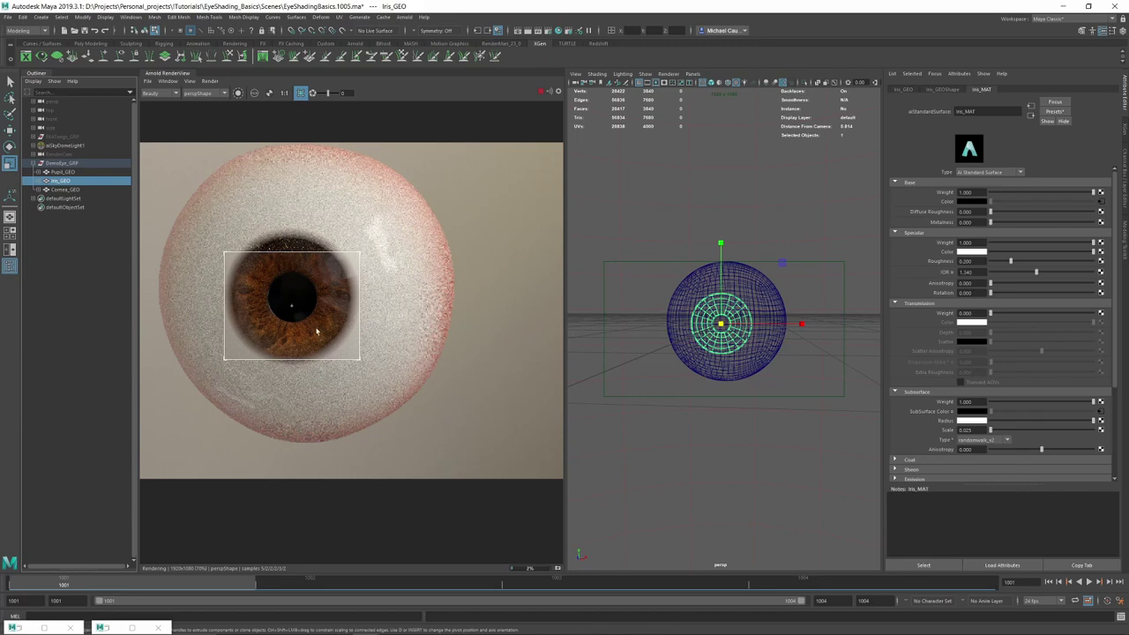
{"action": "scroll", "coordinate": [279, 291], "scroll_direction": "up", "scroll_amount": 4}
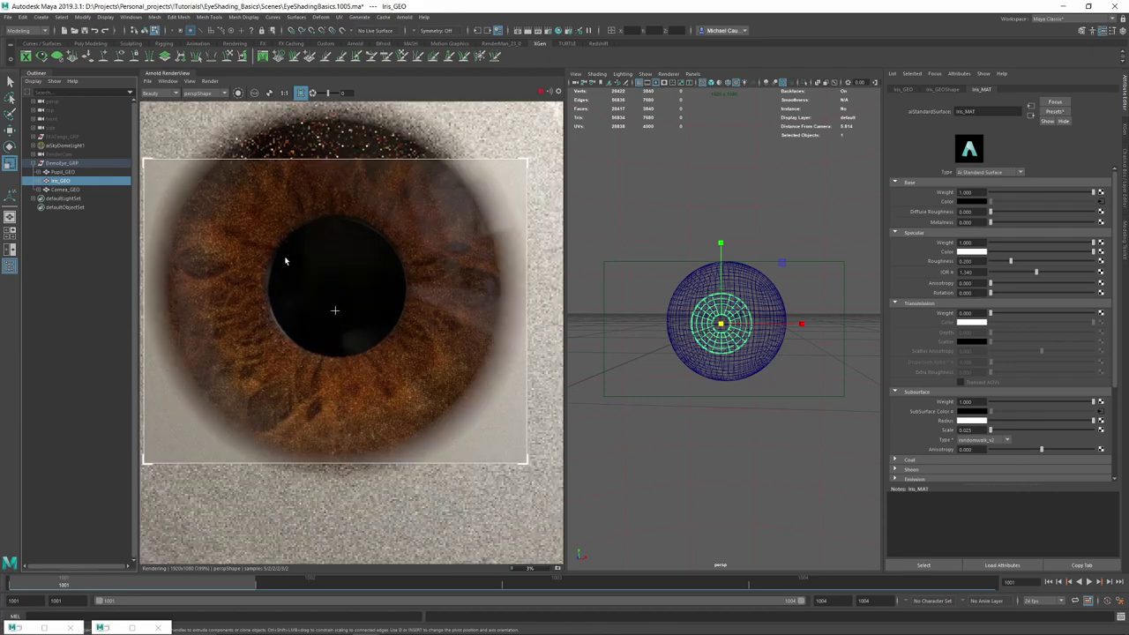
{"action": "scroll", "coordinate": [300, 268], "scroll_direction": "down", "scroll_amount": 2}
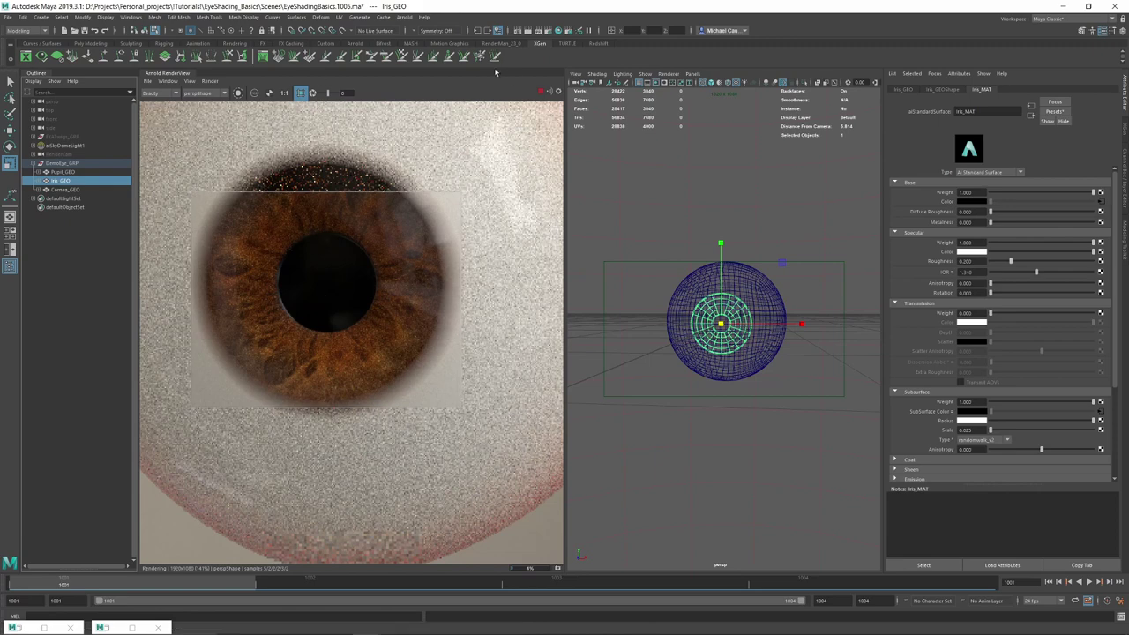
{"action": "left_click", "coordinate": [541, 92]}
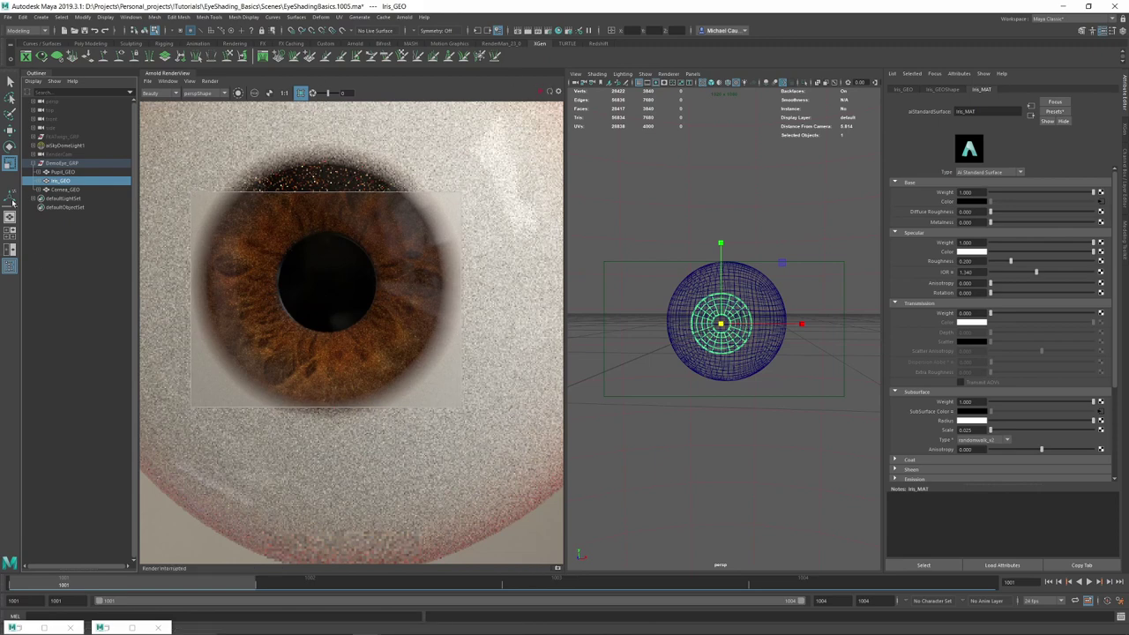
- Open the UV Editor for Iris_GEO and display its UVs in UV selection mode, framing the large iris shell
{"action": "left_click", "coordinate": [343, 18]}
{"action": "left_click", "coordinate": [357, 31]}
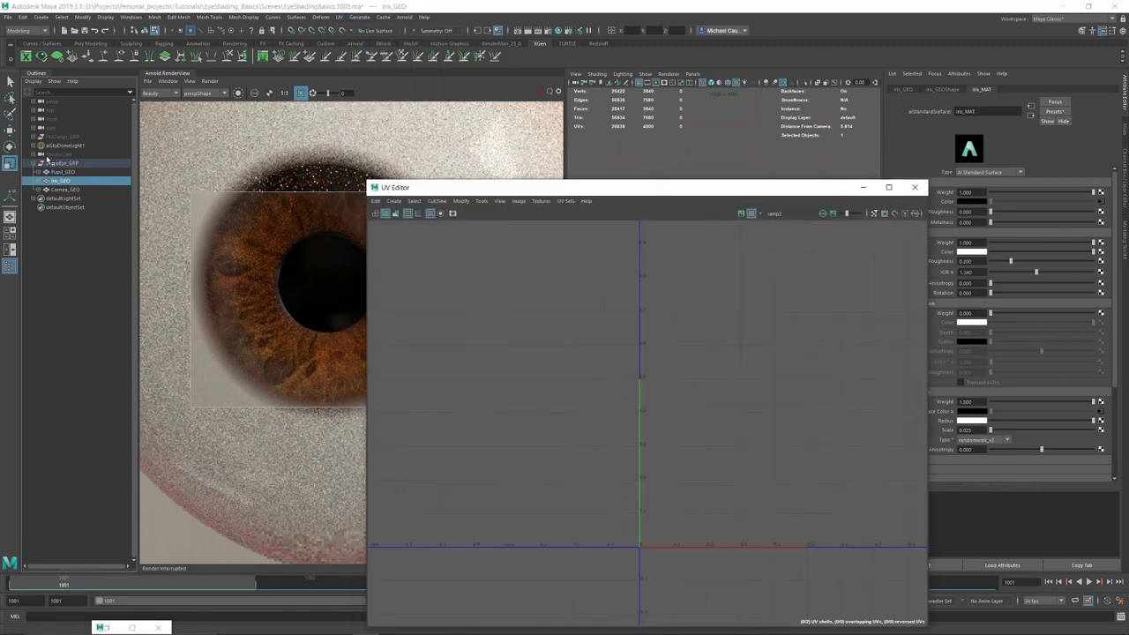
{"action": "left_click", "coordinate": [60, 180]}
{"action": "right_click_drag", "start_coordinate": [831, 353], "coordinate": [872, 350]}
{"action": "middle_click_drag", "start_coordinate": [775, 357], "coordinate": [685, 345], "text": "alt"}
{"action": "right_click_drag", "start_coordinate": [685, 345], "coordinate": [719, 359], "text": "alt"}
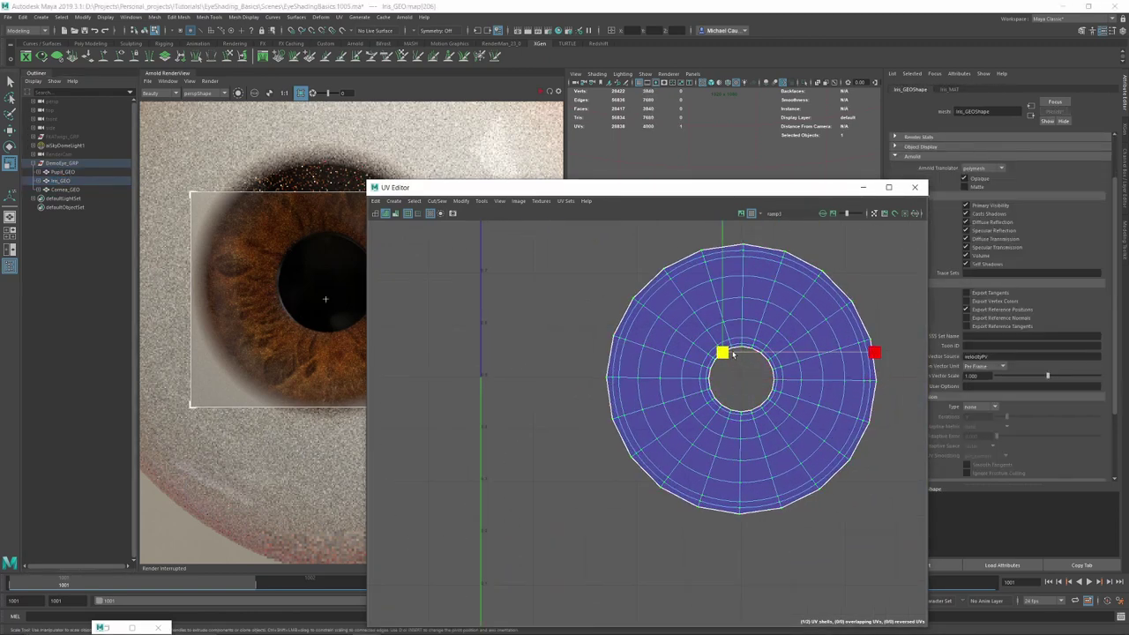
- Try shrinking the UV rings around the pupil hole with soft selection, restore them, and examine the iris in the render
{"action": "left_click", "coordinate": [744, 352]}
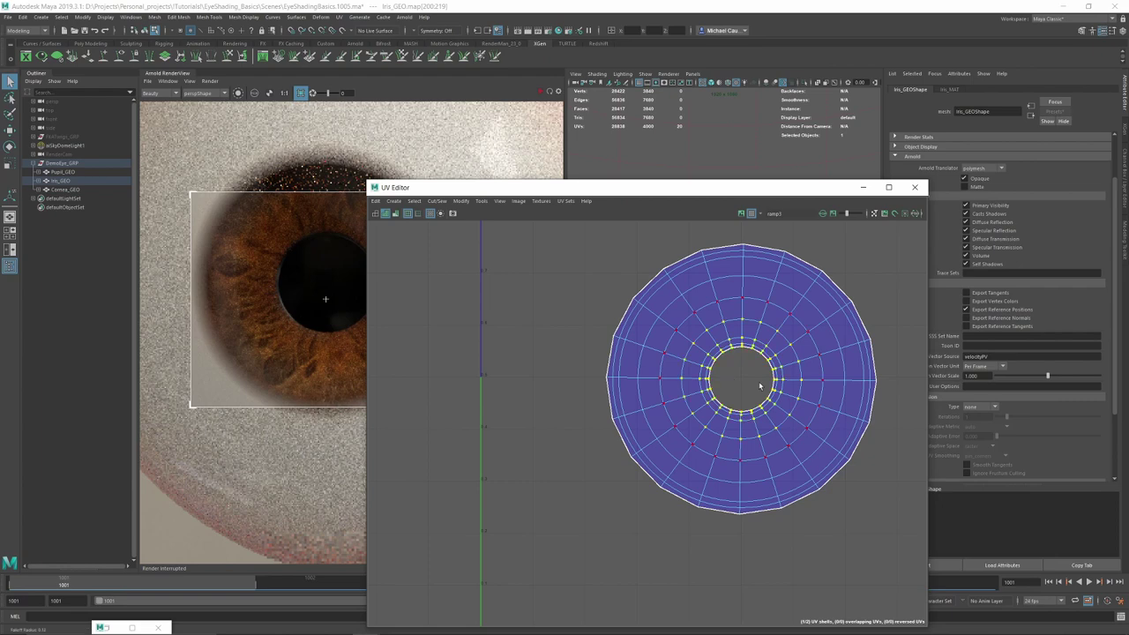
{"action": "key", "text": "r"}
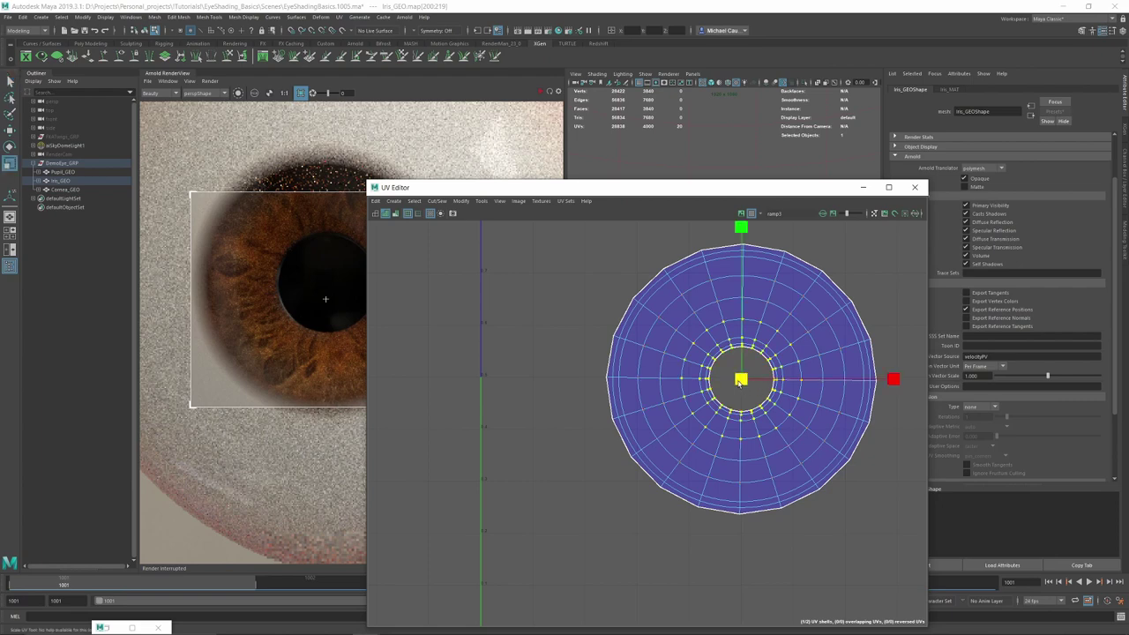
{"action": "left_click_drag", "start_coordinate": [743, 381], "coordinate": [586, 331]}
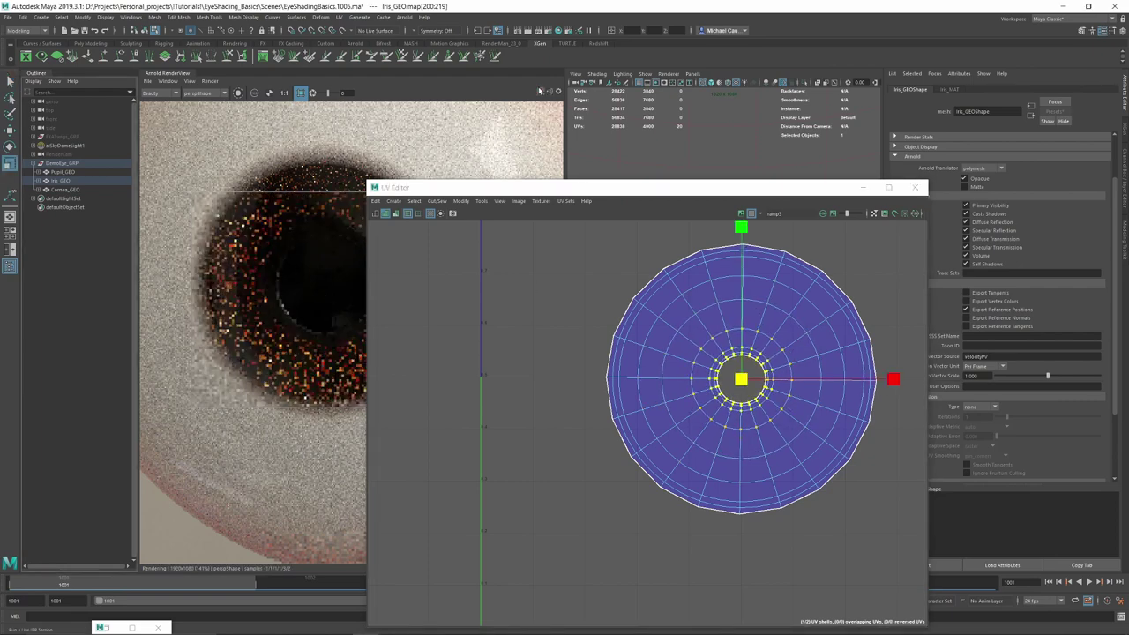
{"action": "left_click_drag", "start_coordinate": [741, 393], "coordinate": [789, 381]}
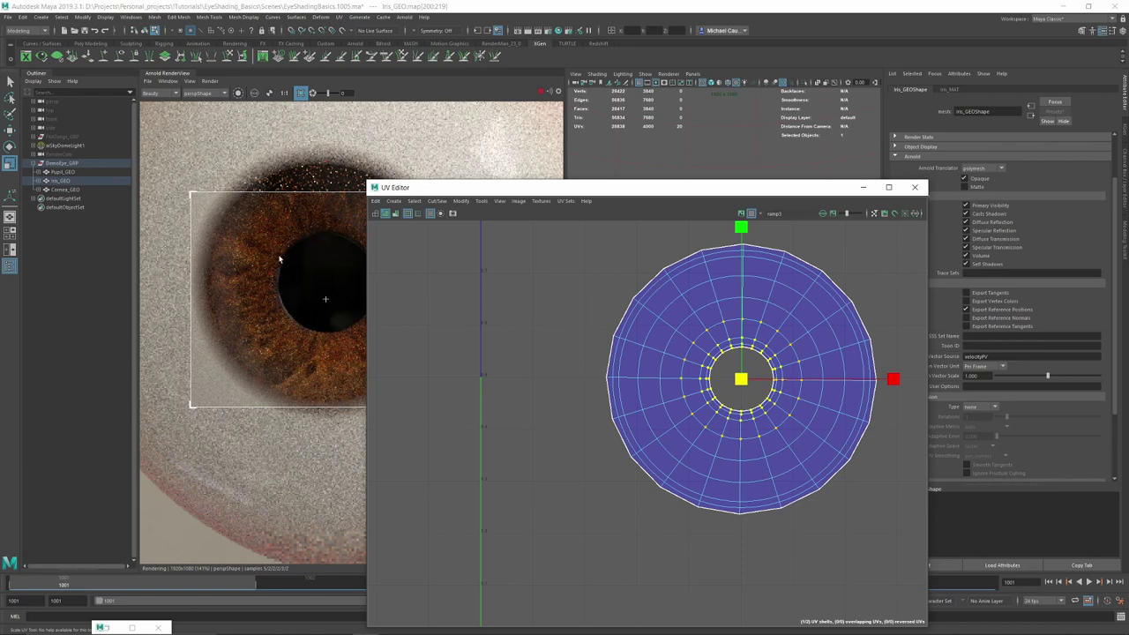
{"action": "scroll", "coordinate": [279, 258], "scroll_direction": "down", "scroll_amount": 2}
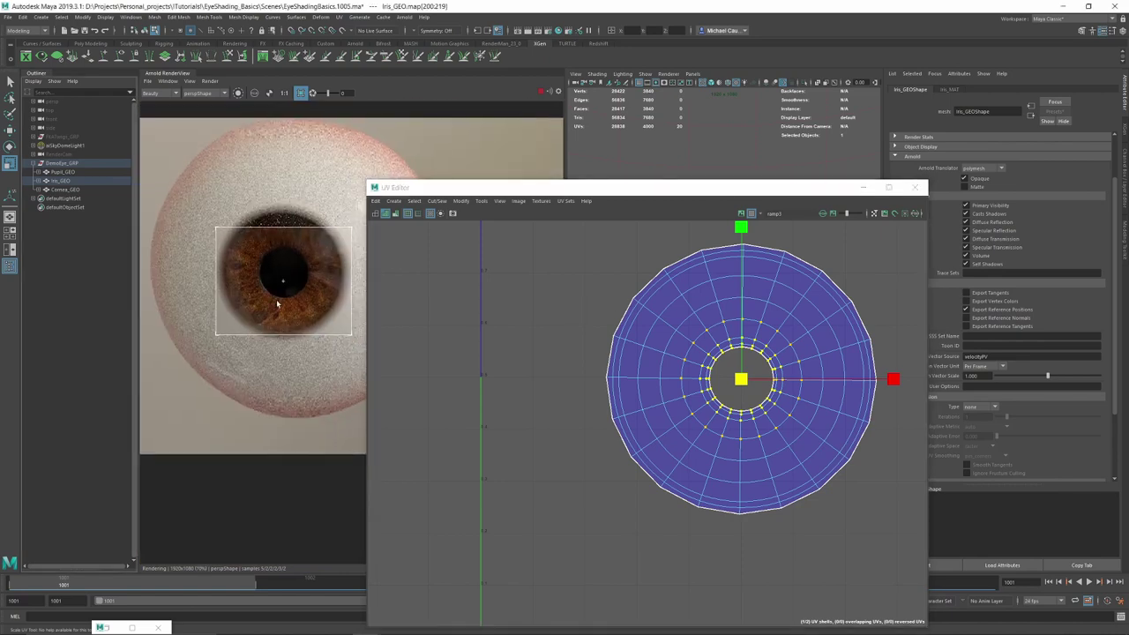
{"action": "scroll", "coordinate": [265, 287], "scroll_direction": "up", "scroll_amount": 2}
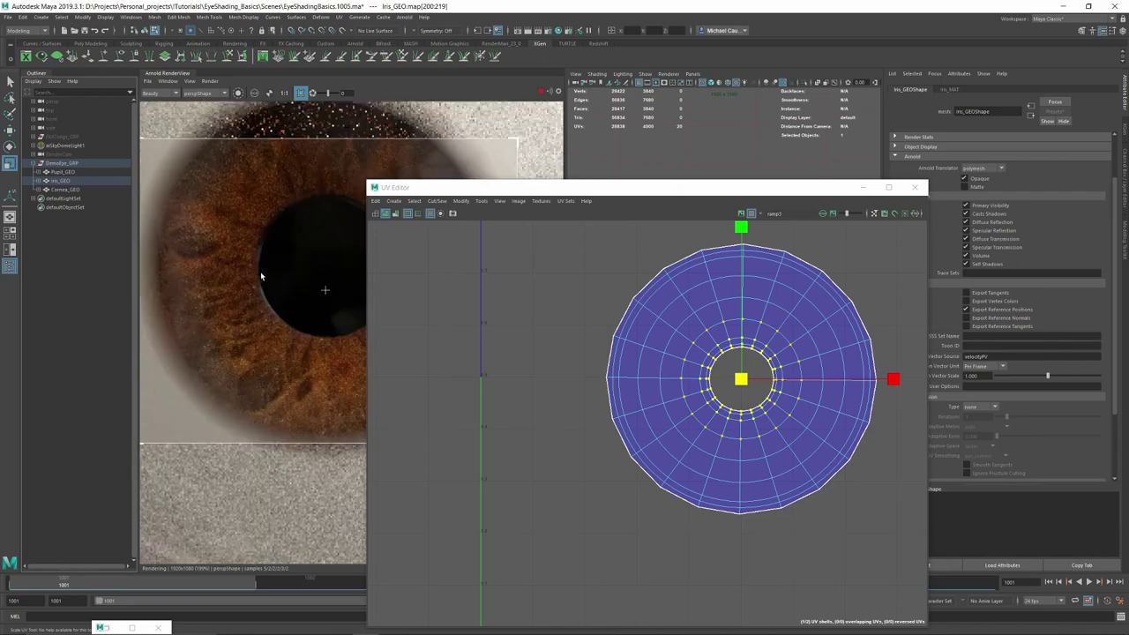
{"action": "scroll", "coordinate": [248, 294], "scroll_direction": "down", "scroll_amount": 2}
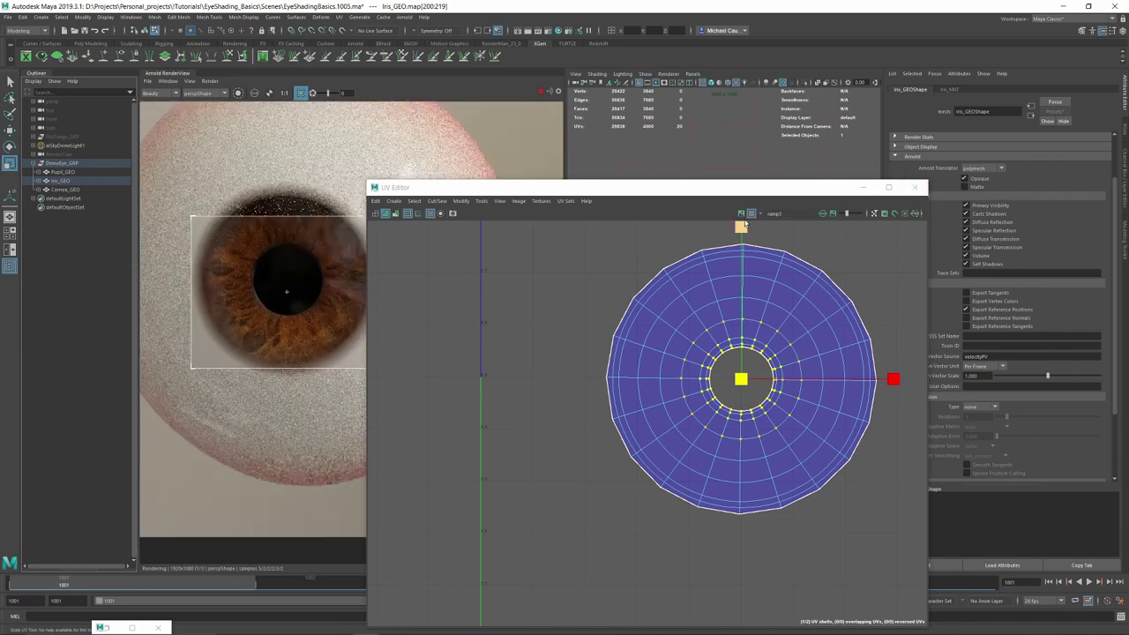
- Move the small second iris UV shell onto the large shell's centre and scale it up to nearly the same size
{"action": "scroll", "coordinate": [772, 370], "scroll_direction": "down", "scroll_amount": 3}
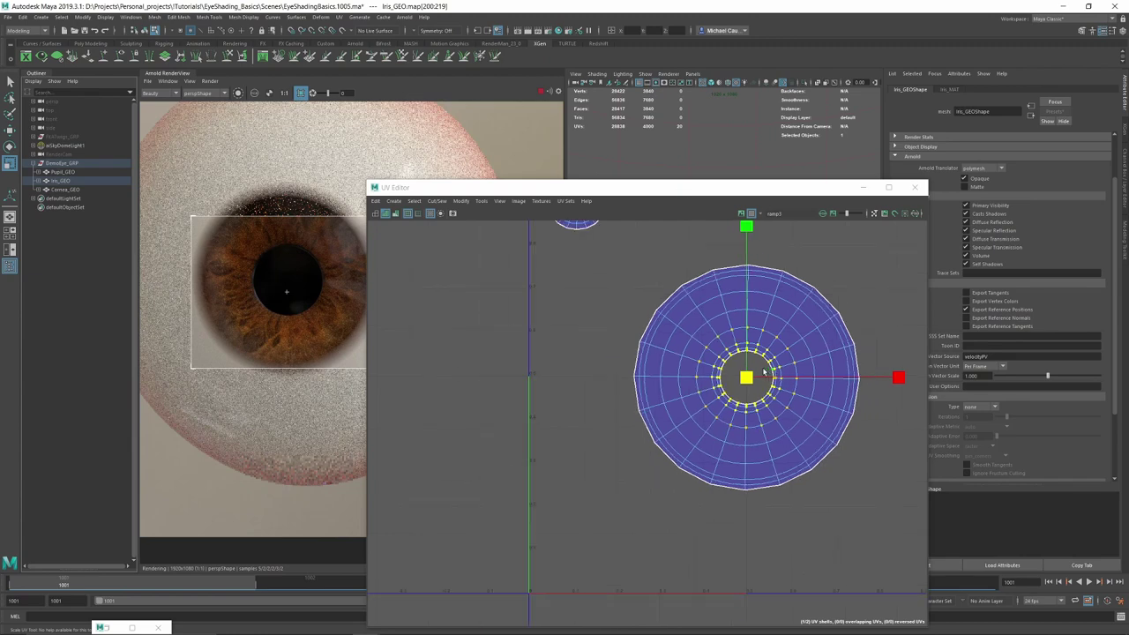
{"action": "middle_click_drag", "start_coordinate": [639, 254], "coordinate": [608, 320], "text": "alt"}
{"action": "right_click_drag", "start_coordinate": [572, 275], "coordinate": [607, 278]}
{"action": "double_click", "coordinate": [574, 278]}
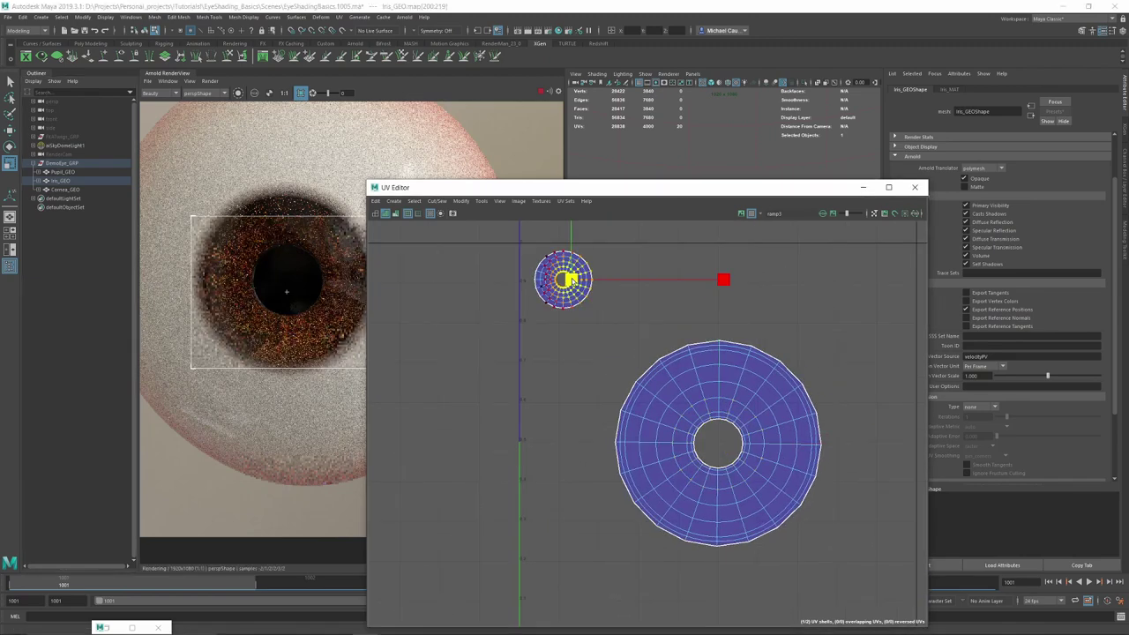
{"action": "key", "text": "w"}
{"action": "left_click_drag", "start_coordinate": [563, 279], "coordinate": [1052, 531]}
{"action": "key", "text": "r"}
{"action": "key", "text": "w"}
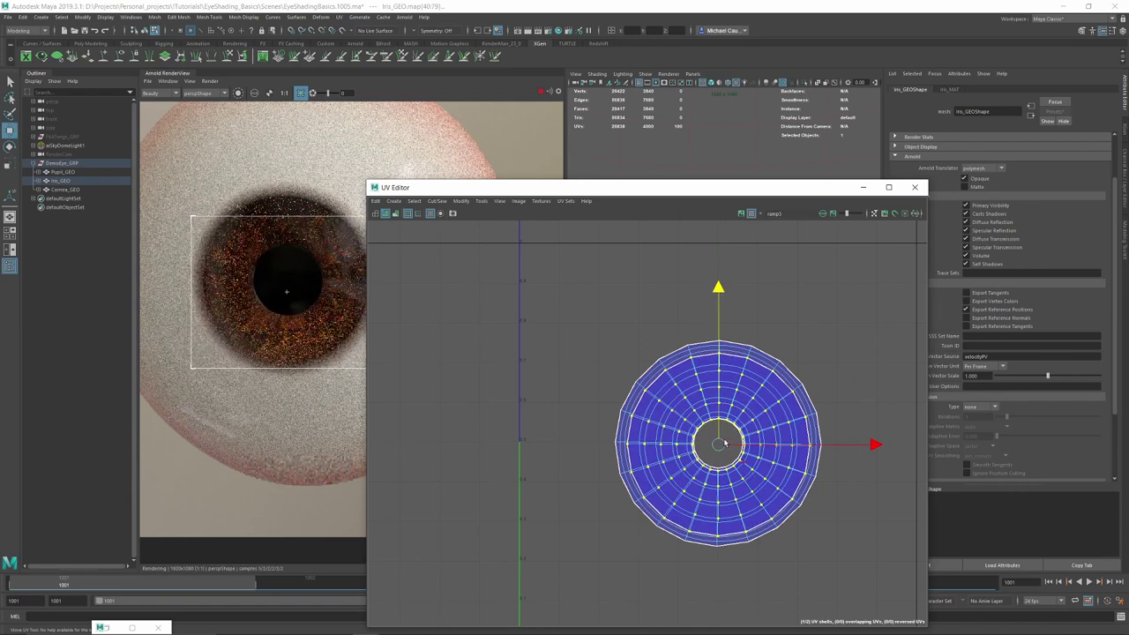
{"action": "key", "text": "r"}
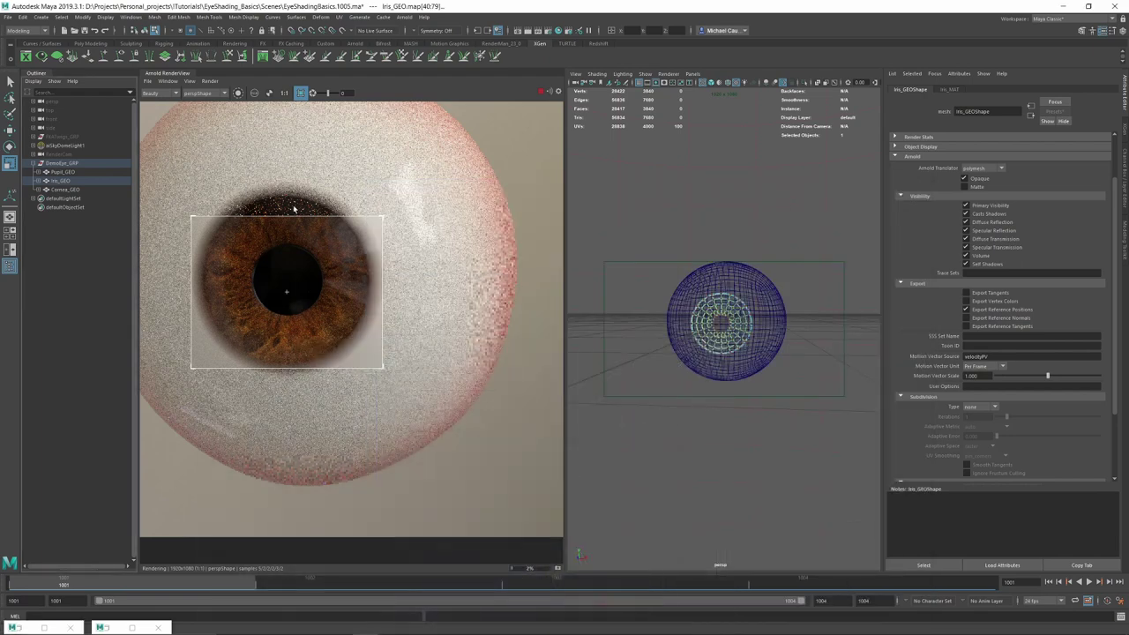
- Turn off the render region so the whole eye renders, and clear the selection
{"action": "left_click", "coordinate": [303, 94]}
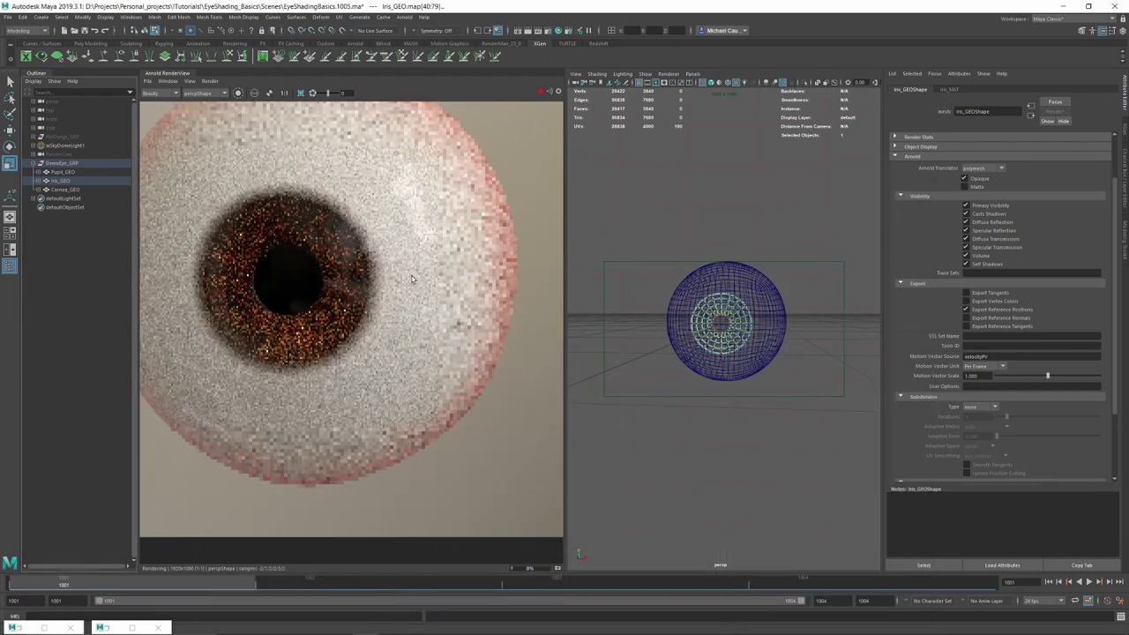
{"action": "scroll", "coordinate": [412, 278], "scroll_direction": "down", "scroll_amount": 2}
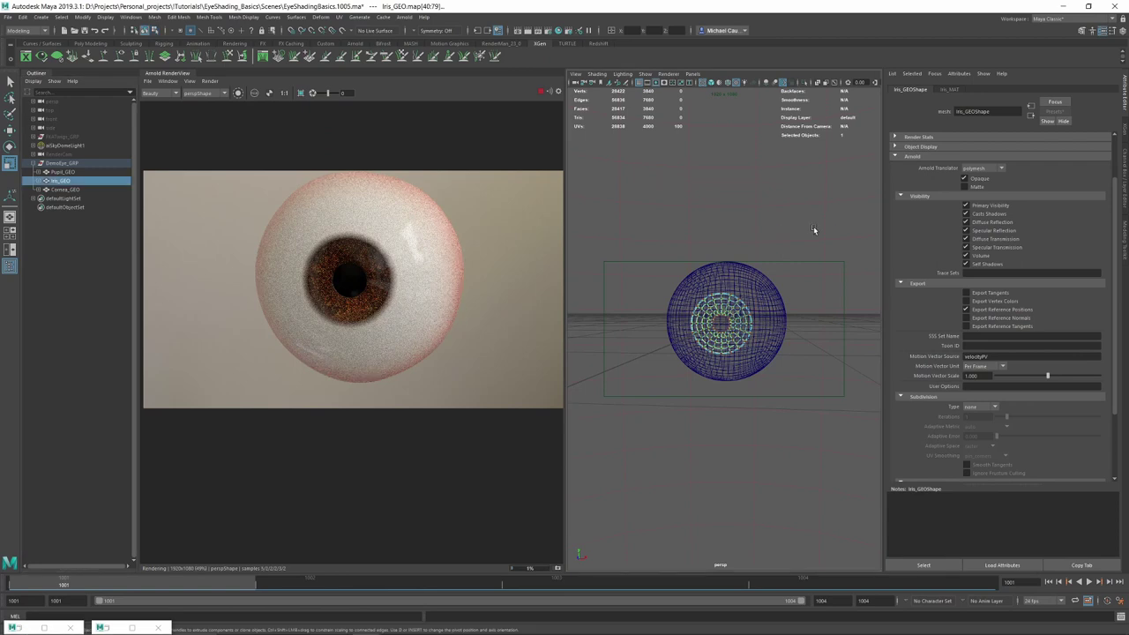
{"action": "left_click", "coordinate": [665, 248]}
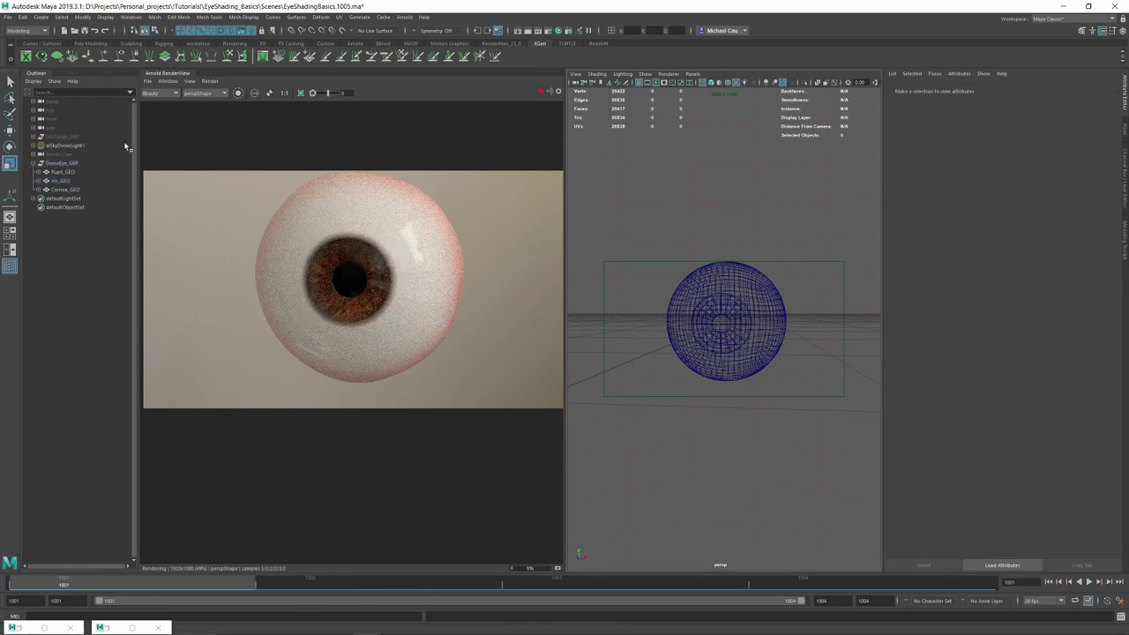
- Unhide the face geometry group FKATwigs_GRP around the eye
{"action": "left_click", "coordinate": [71, 138]}
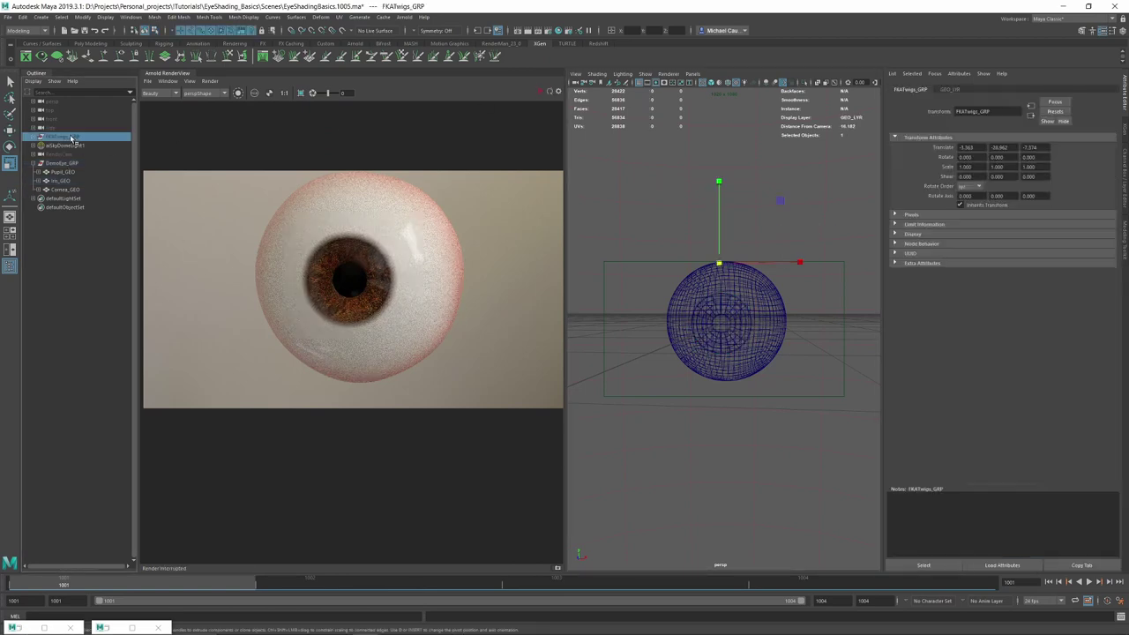
{"action": "key", "text": "h"}
{"action": "left_click_drag", "start_coordinate": [703, 289], "coordinate": [860, 269], "text": "alt"}
- Move DemoEye_GRP to about 0.054 in Y and -0.054 in Z so the eyeball fits the eyelids
{"action": "left_click", "coordinate": [63, 164]}
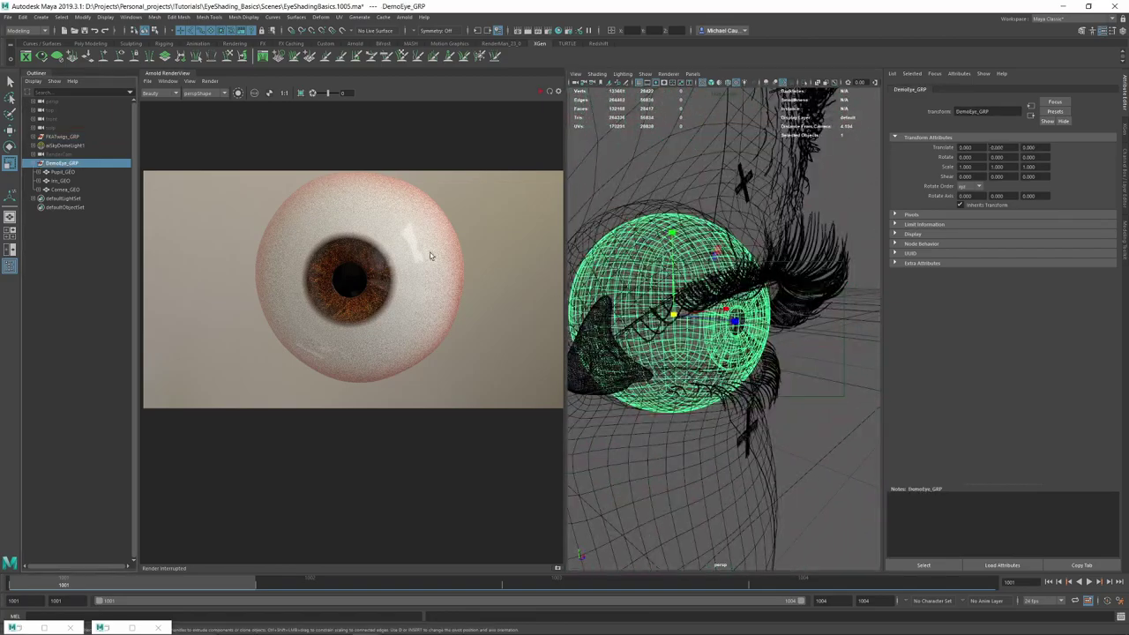
{"action": "left_click_drag", "start_coordinate": [663, 295], "coordinate": [710, 274], "text": "alt"}
{"action": "key", "text": "w"}
{"action": "left_click_drag", "start_coordinate": [645, 236], "coordinate": [646, 233]}
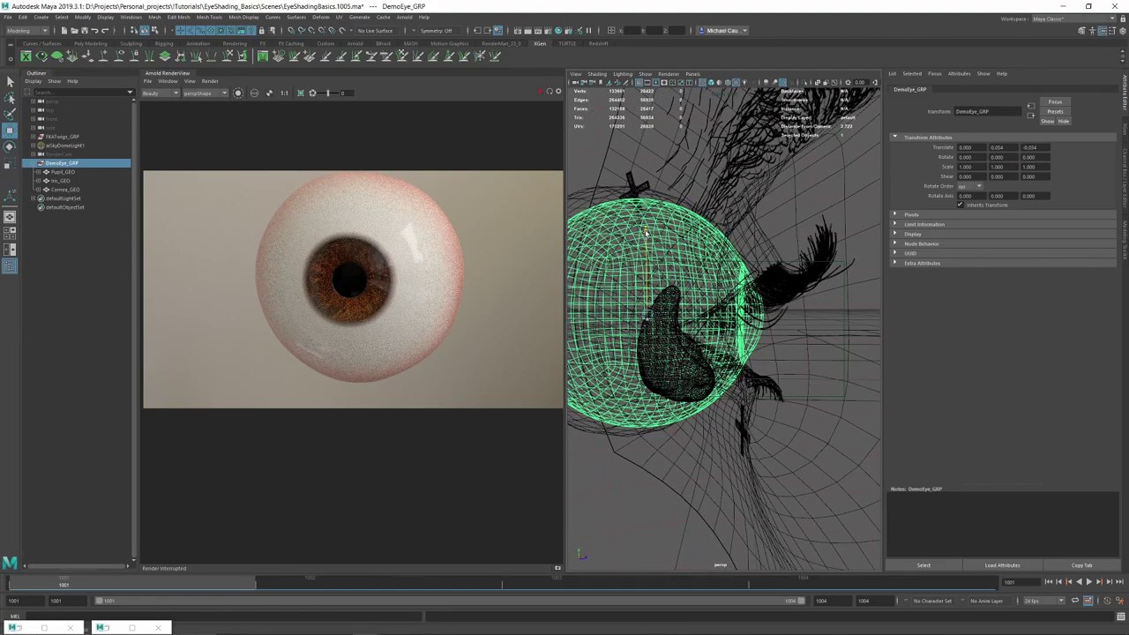
- Rotate DemoEye_GRP freely to about -1.76 in X and -3.73 in Y, and deselect it
{"action": "left_click_drag", "start_coordinate": [754, 283], "coordinate": [648, 295], "text": "alt"}
{"action": "key", "text": "e"}
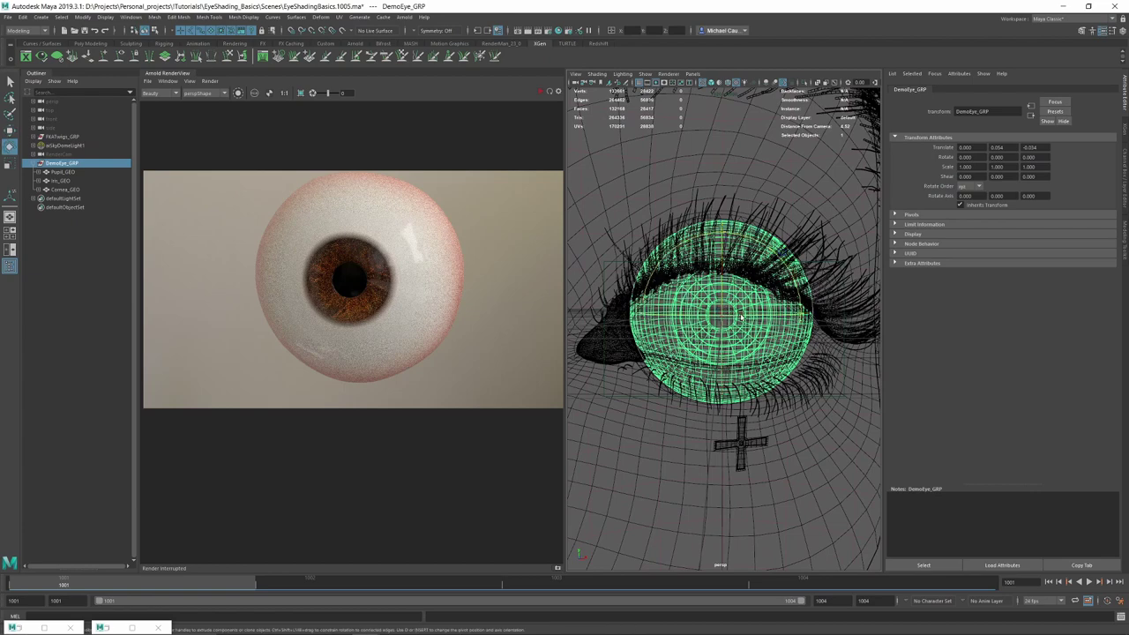
{"action": "left_click_drag", "start_coordinate": [742, 316], "coordinate": [716, 290]}
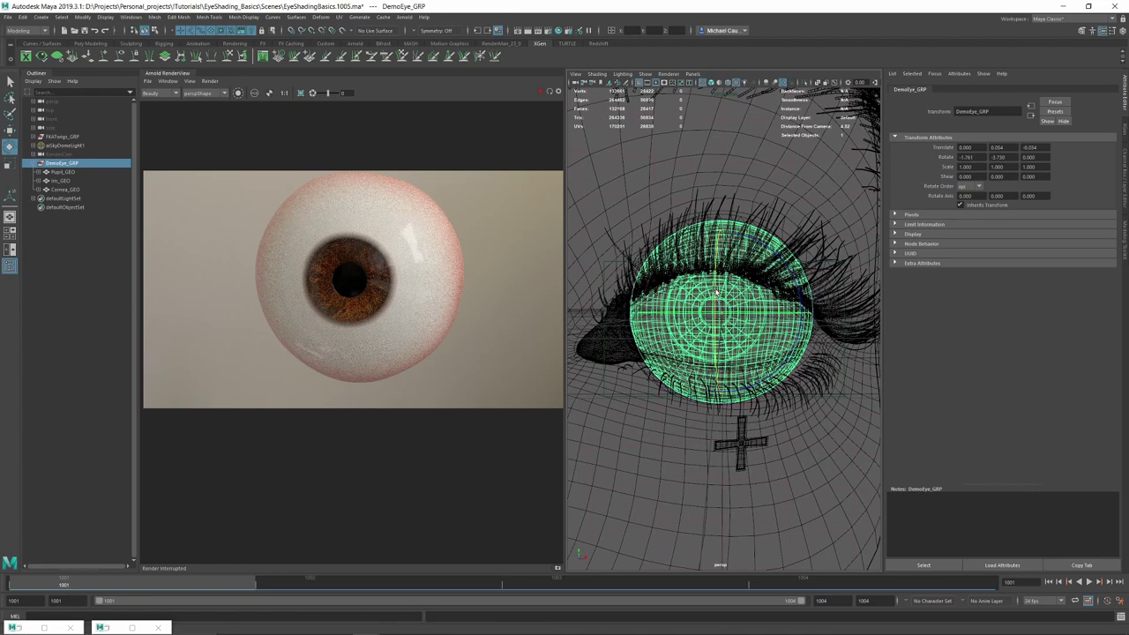
{"action": "right_click_drag", "start_coordinate": [763, 315], "coordinate": [613, 318], "text": "alt"}
{"action": "left_click", "coordinate": [772, 386]}
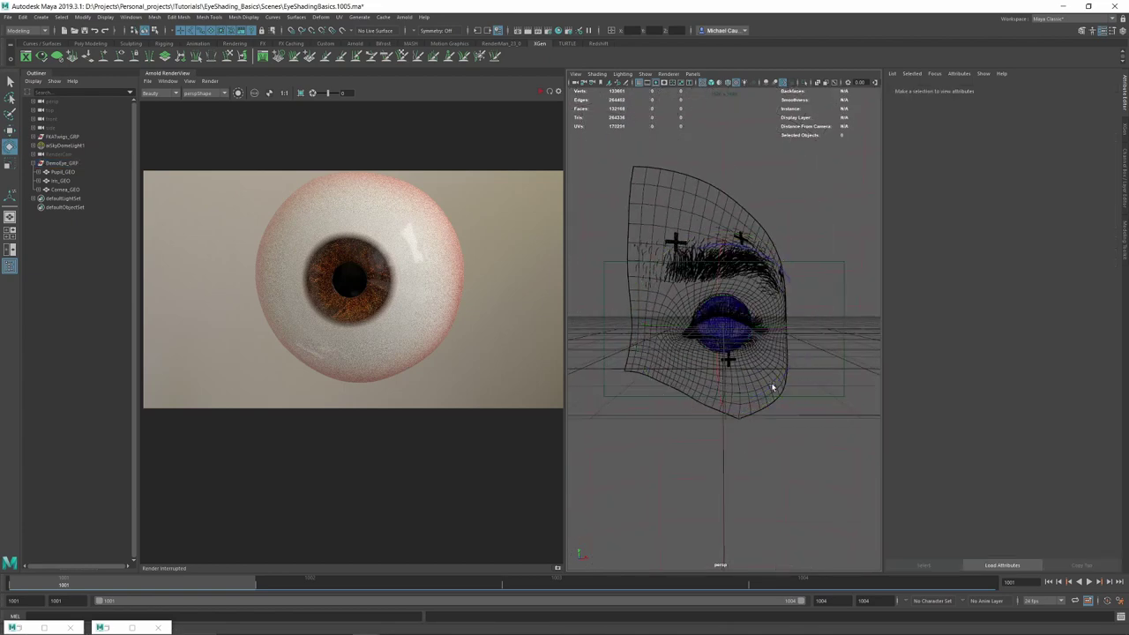
- Start the interactive render and frame the whole face piece to examine the eye in its socket
{"action": "left_click", "coordinate": [541, 92]}
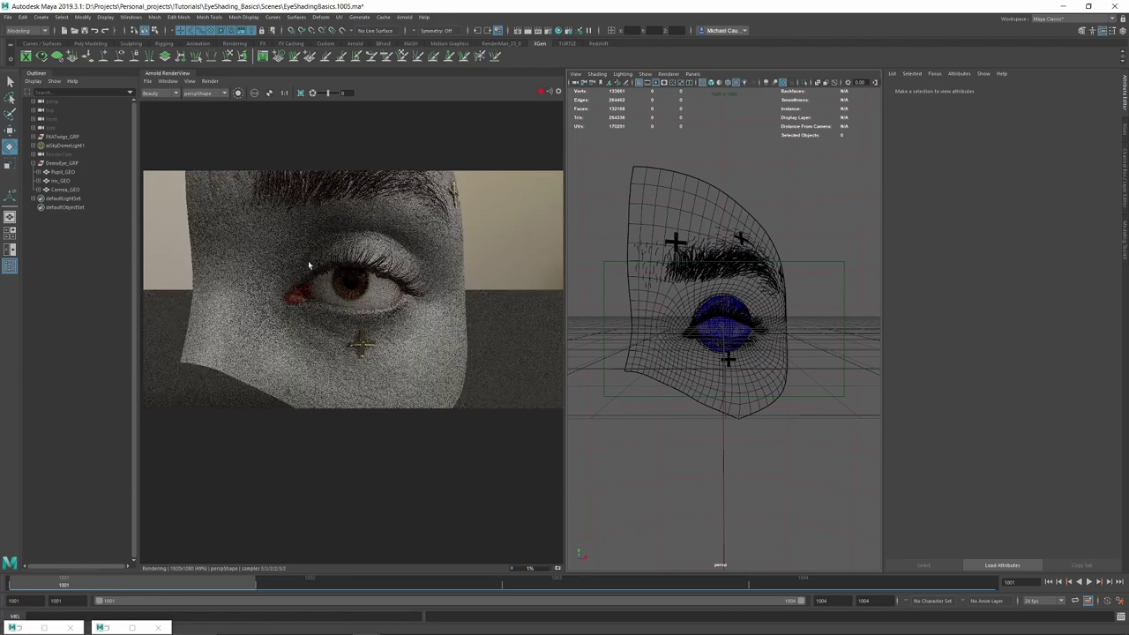
{"action": "left_click_drag", "start_coordinate": [773, 250], "coordinate": [739, 283], "text": "alt"}
{"action": "left_click", "coordinate": [9, 164]}
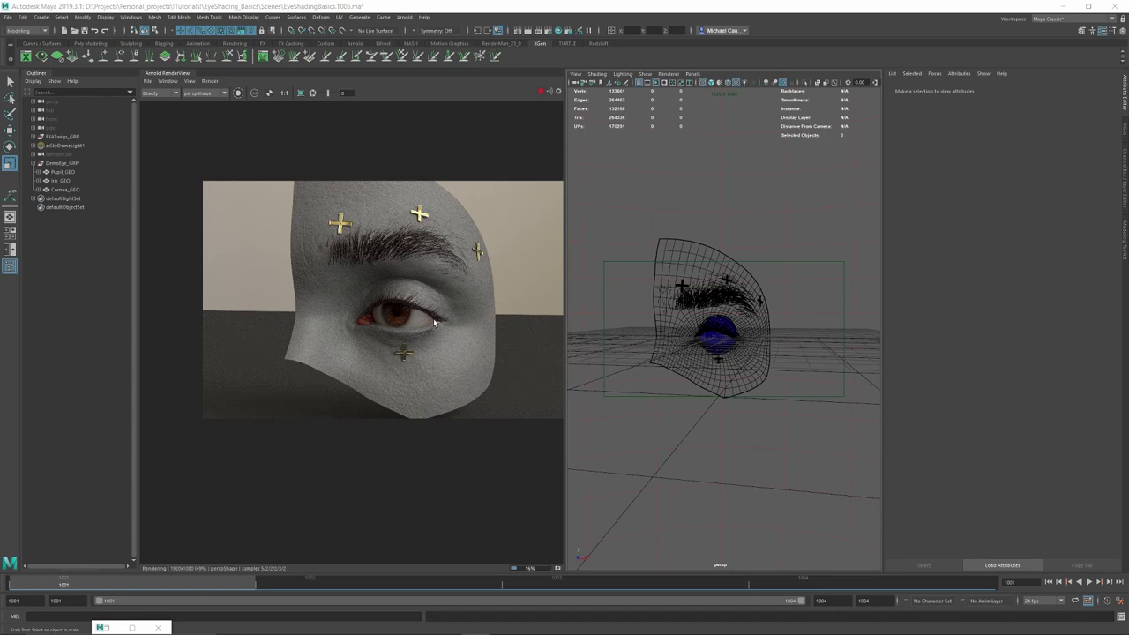
- Set the subsurface scale of Cornea_MAT on Cornea_GEO to 0.125
{"action": "left_click", "coordinate": [64, 190]}
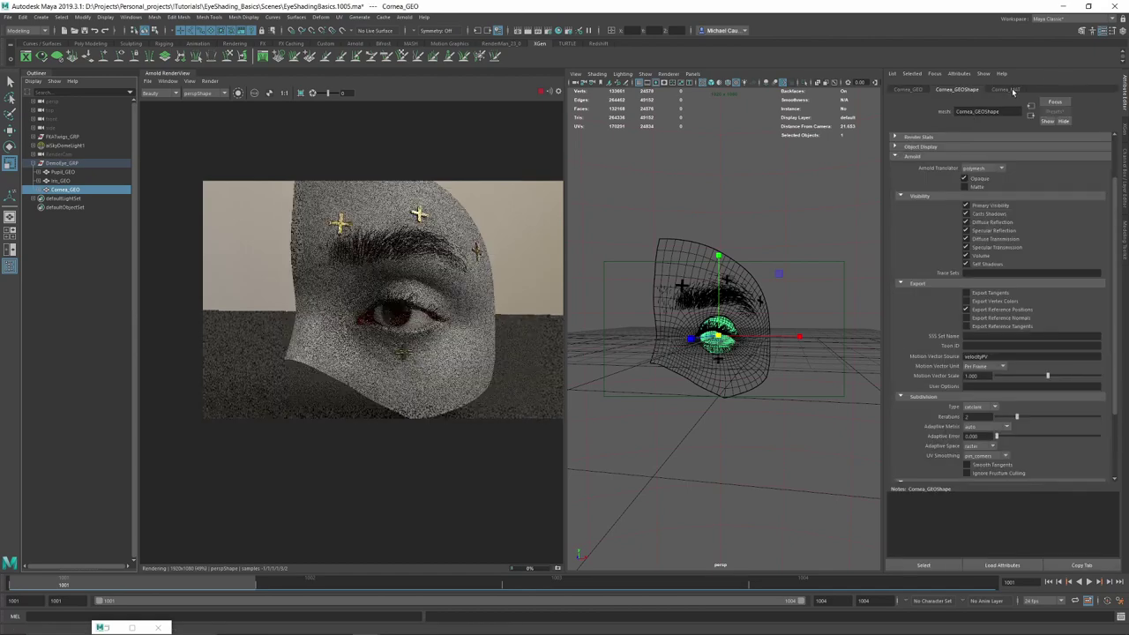
{"action": "left_click", "coordinate": [1006, 89]}
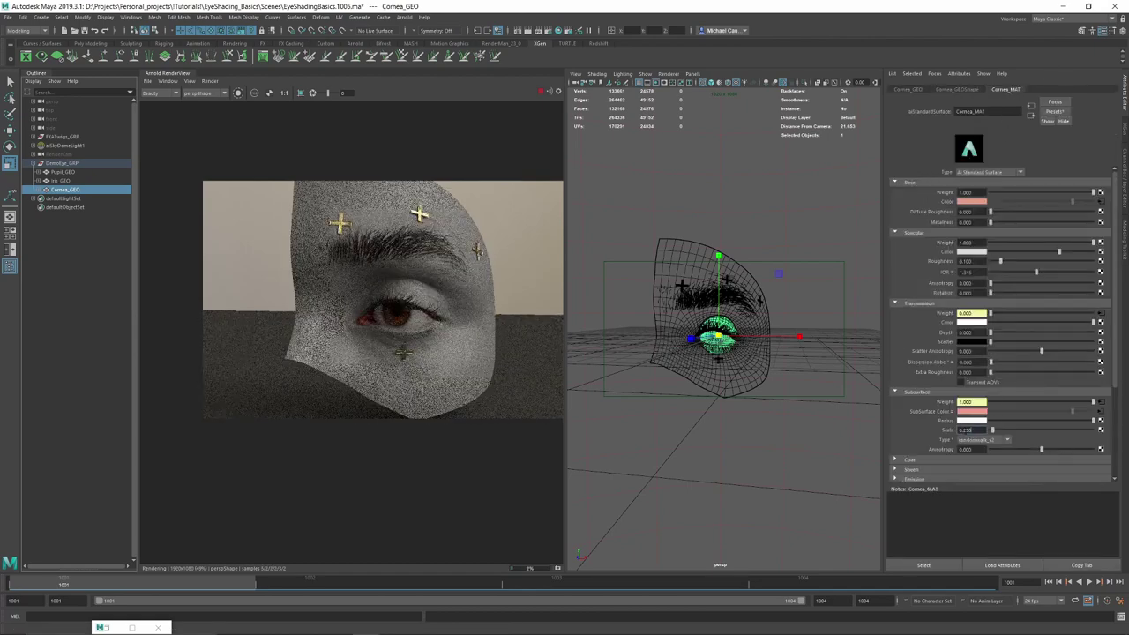
{"action": "left_click_drag", "start_coordinate": [971, 430], "coordinate": [963, 430]}
{"action": "type", "text": "0.125"}
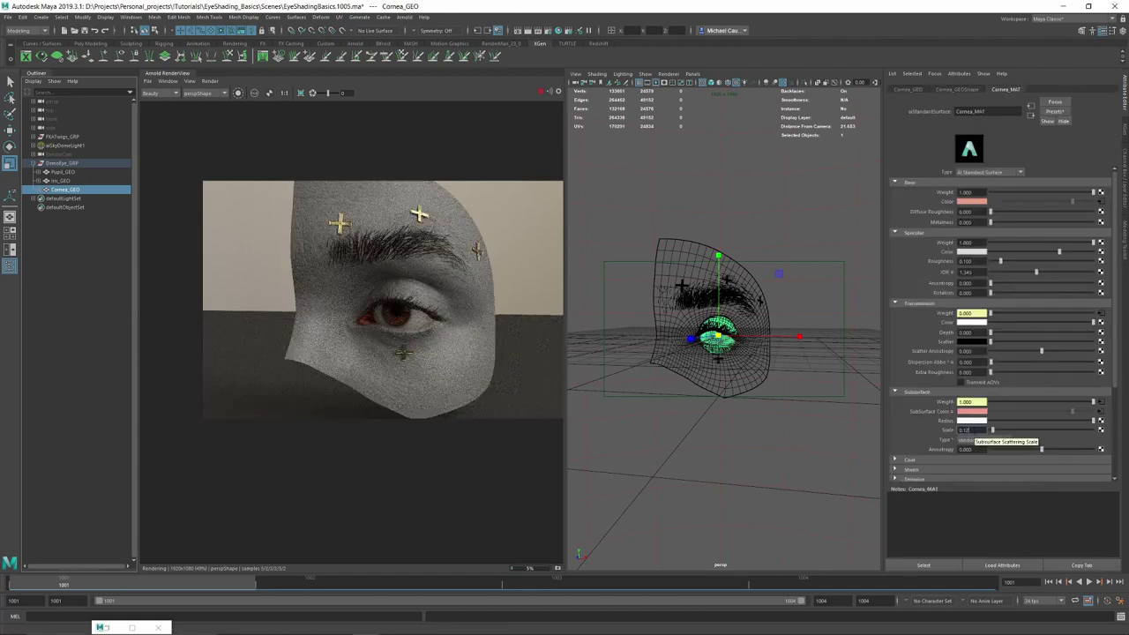
{"action": "key", "text": "Return"}
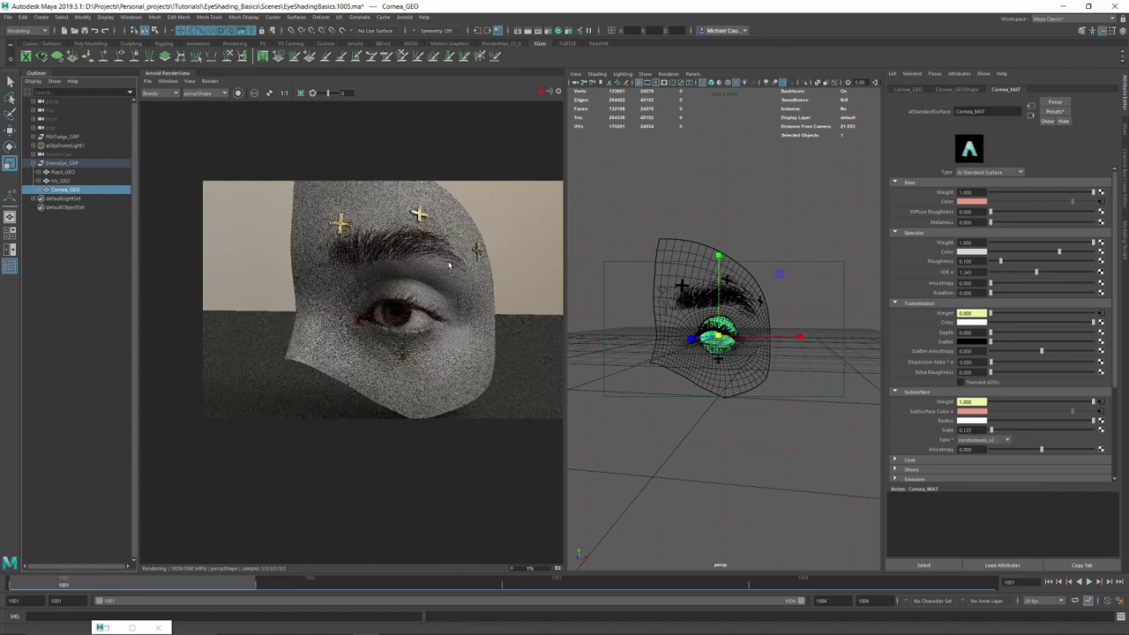